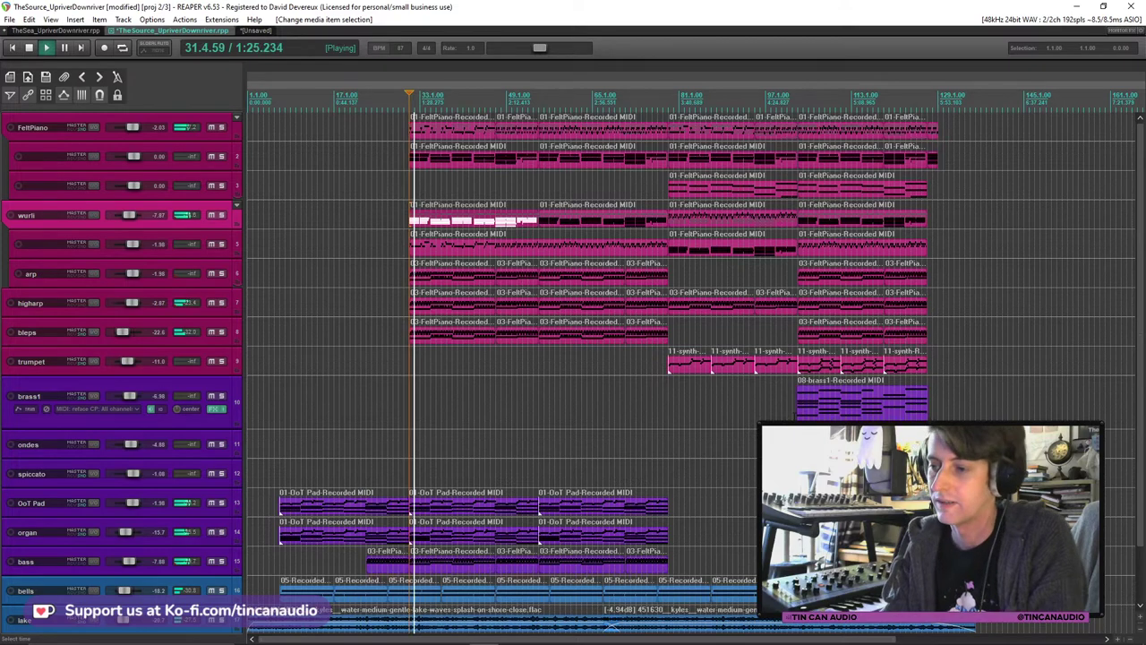
Solo the brass1, spiccato and bass tracks, leaving the trumpet track out of the solo.
scroll(220, 315, "down", 2)
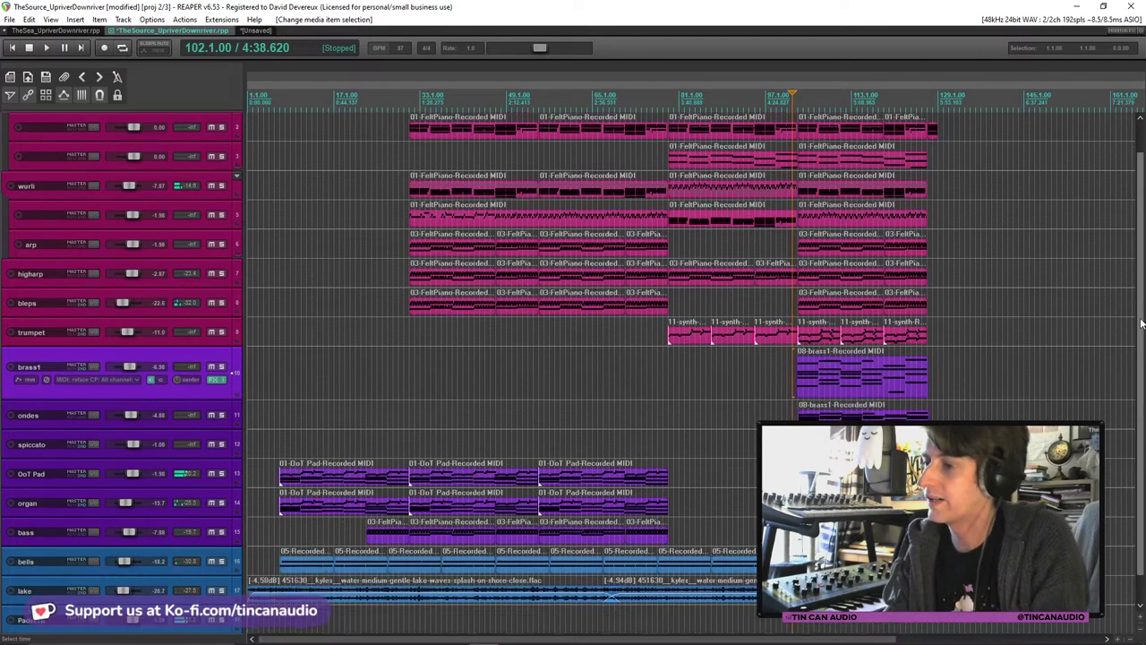
left_click(221, 306)
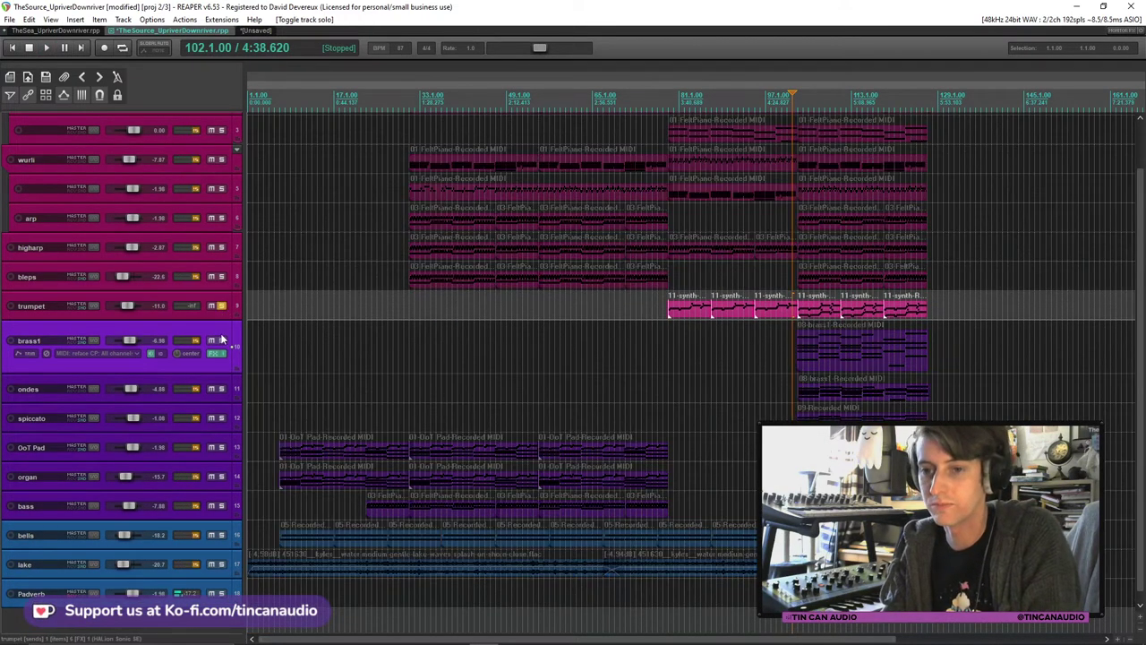
left_click(221, 341)
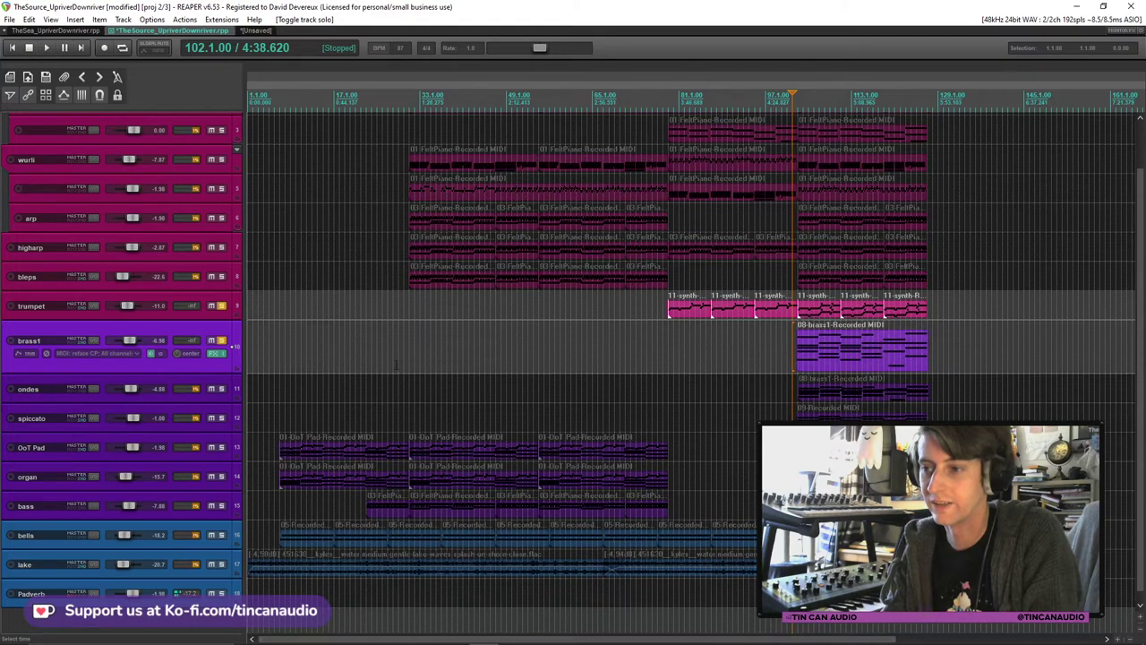
left_click(221, 388)
left_click(221, 389)
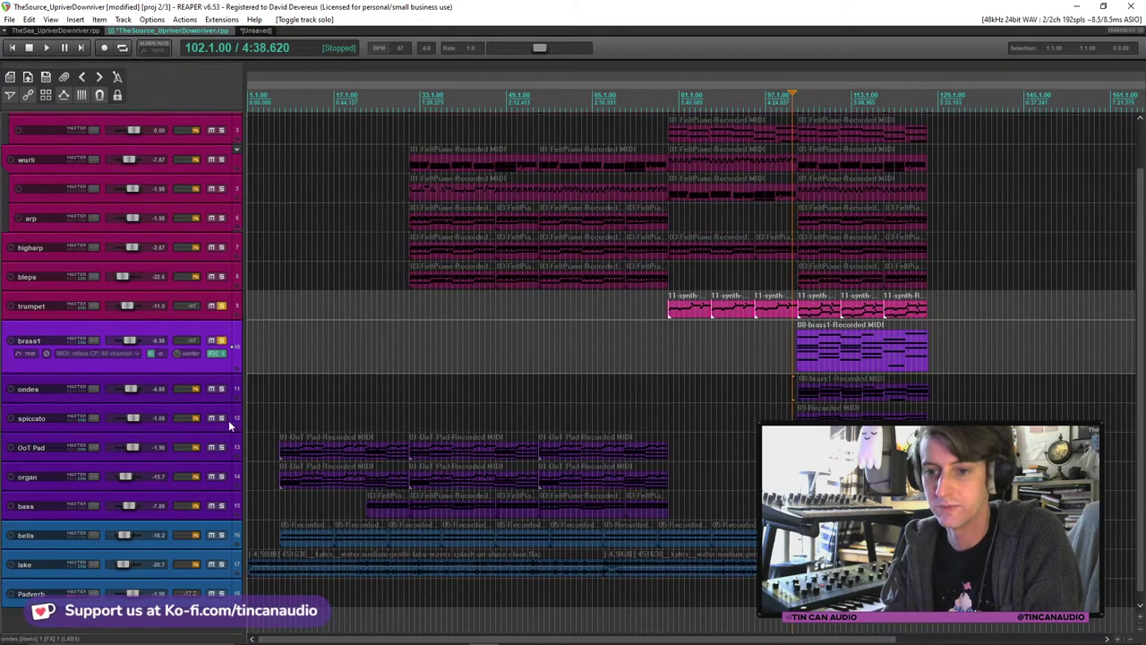
left_click(225, 417)
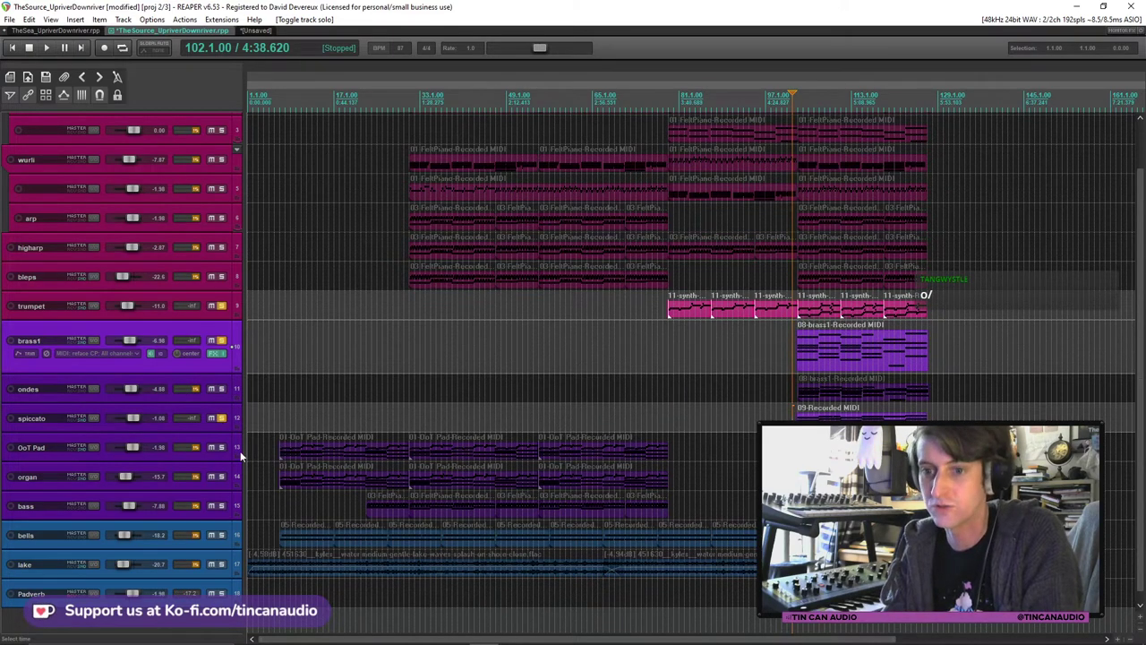
left_click(222, 507)
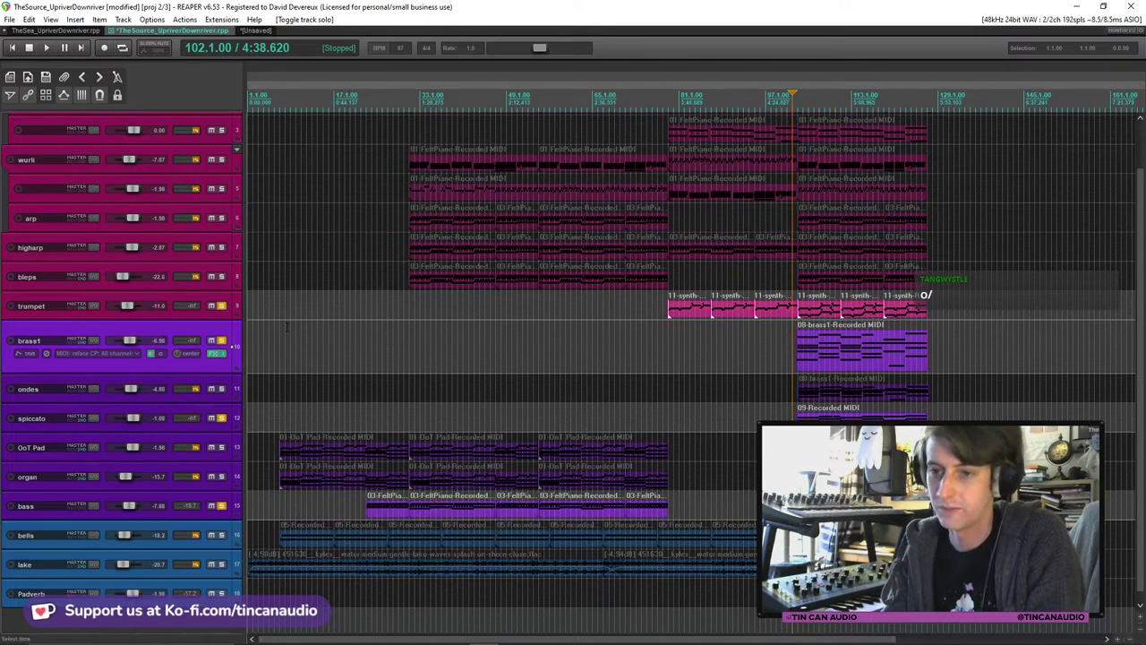
left_click(221, 307)
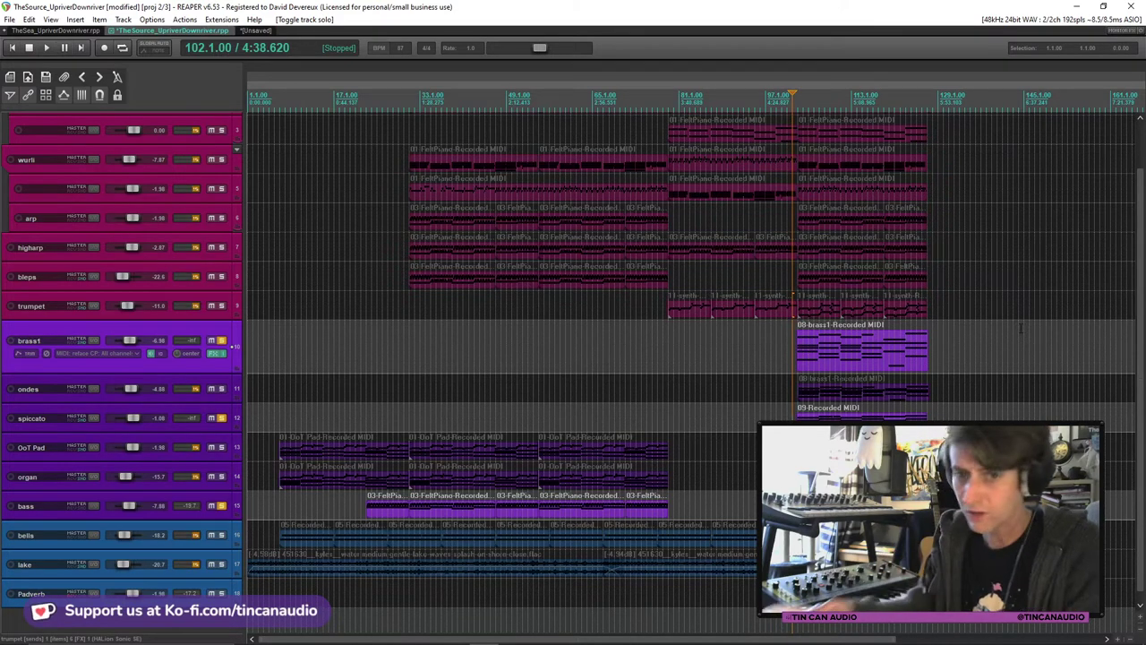
Play back the soloed tracks from bar 102 and place the edit cursor at the start of the brass1 item.
key("space")
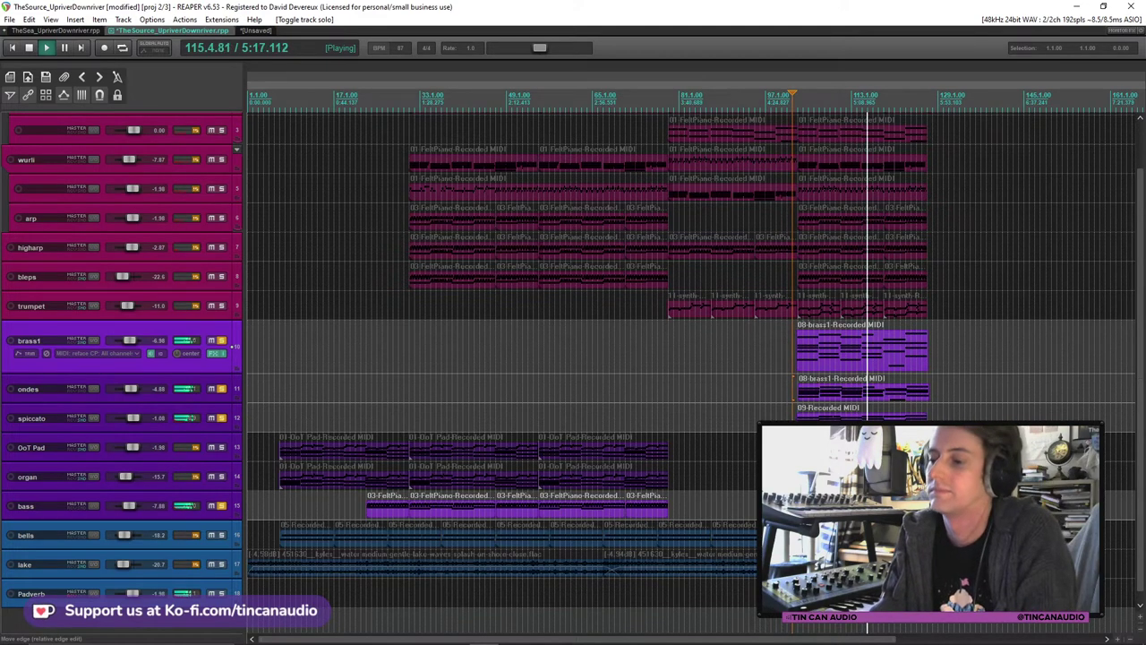
key("space")
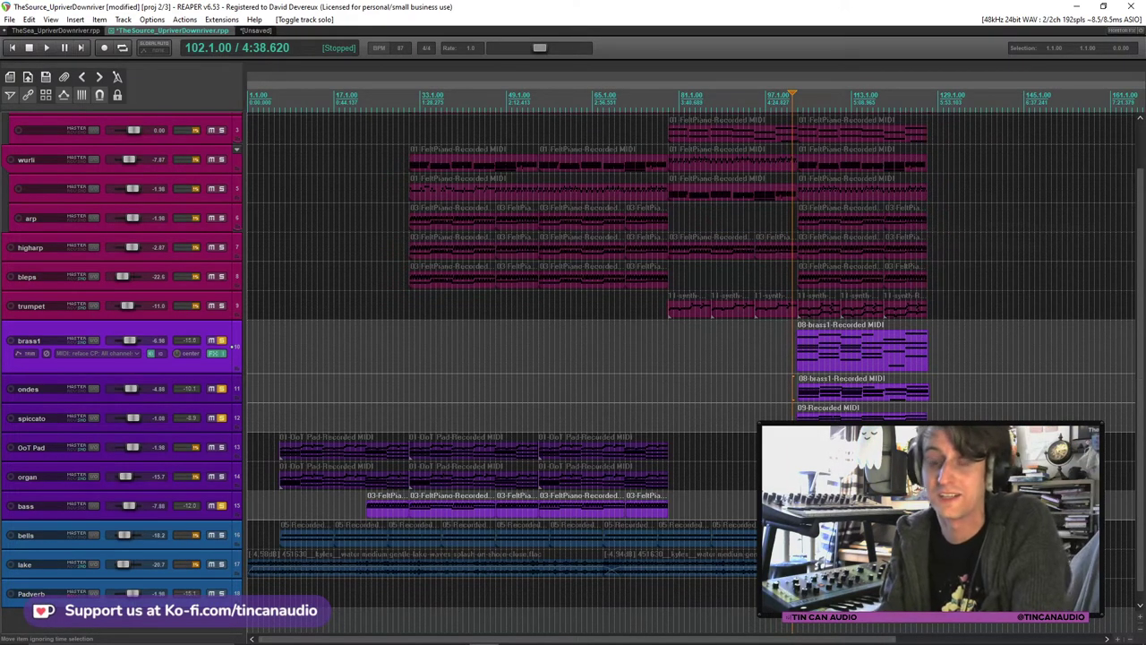
left_click(799, 358)
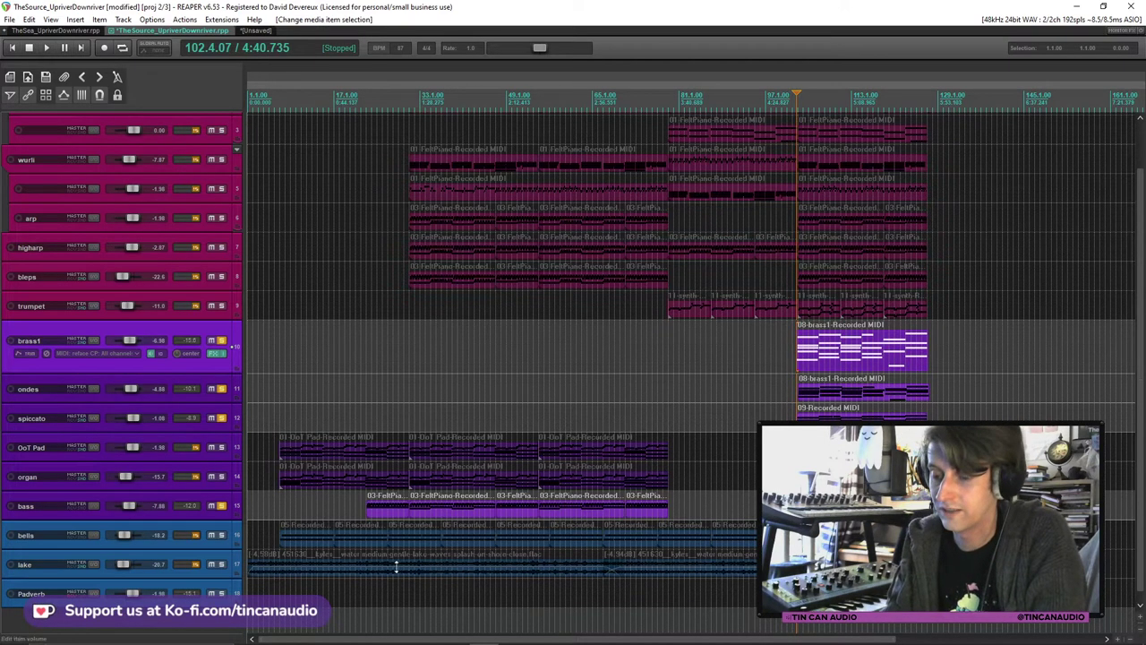
Switch to the browser and review the Upriver Downriver Soundtrack table in Notion.
left_click(279, 633)
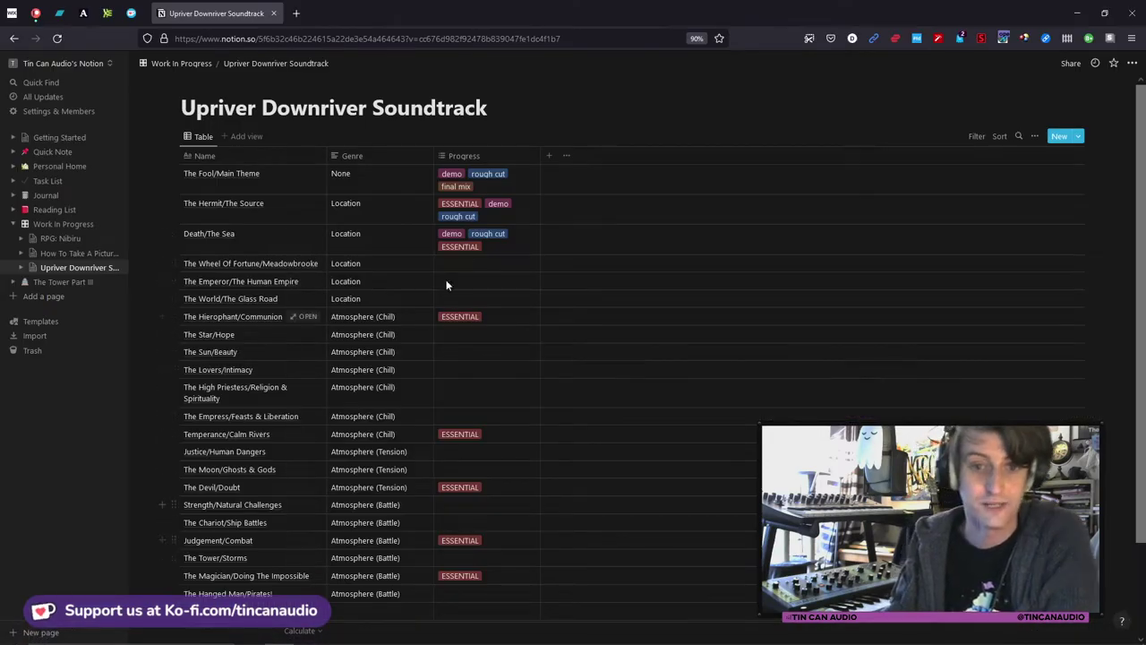
scroll(534, 333, "down", 1)
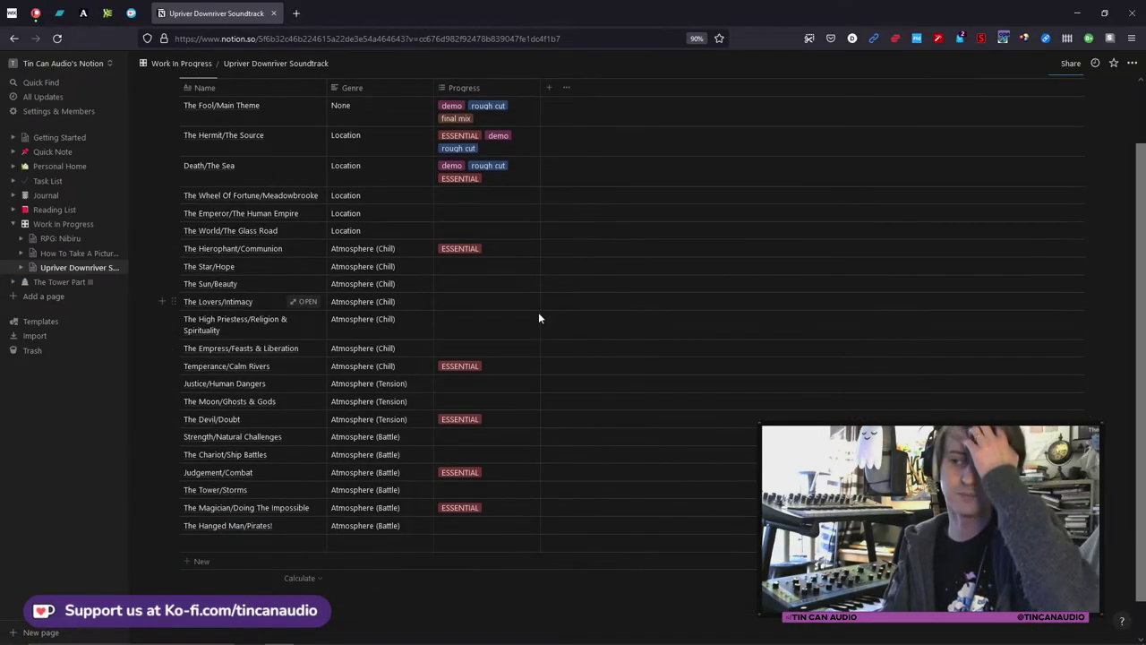
scroll(515, 298, "up", 1)
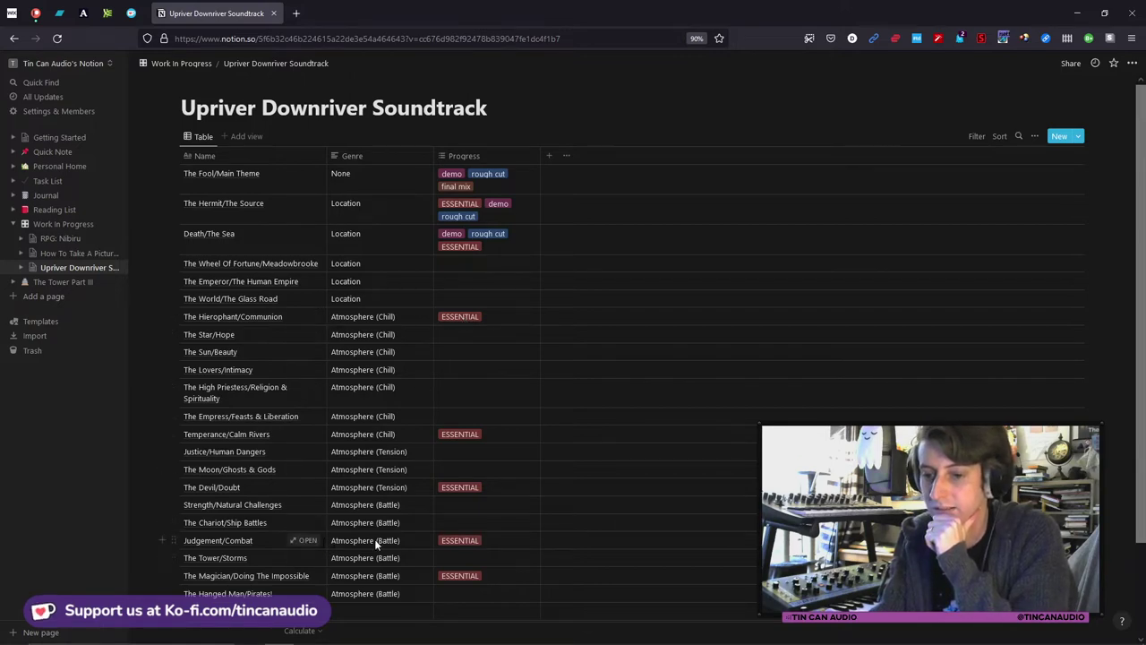
Return to REAPER and play a short part of the soloed brass section.
left_click(485, 638)
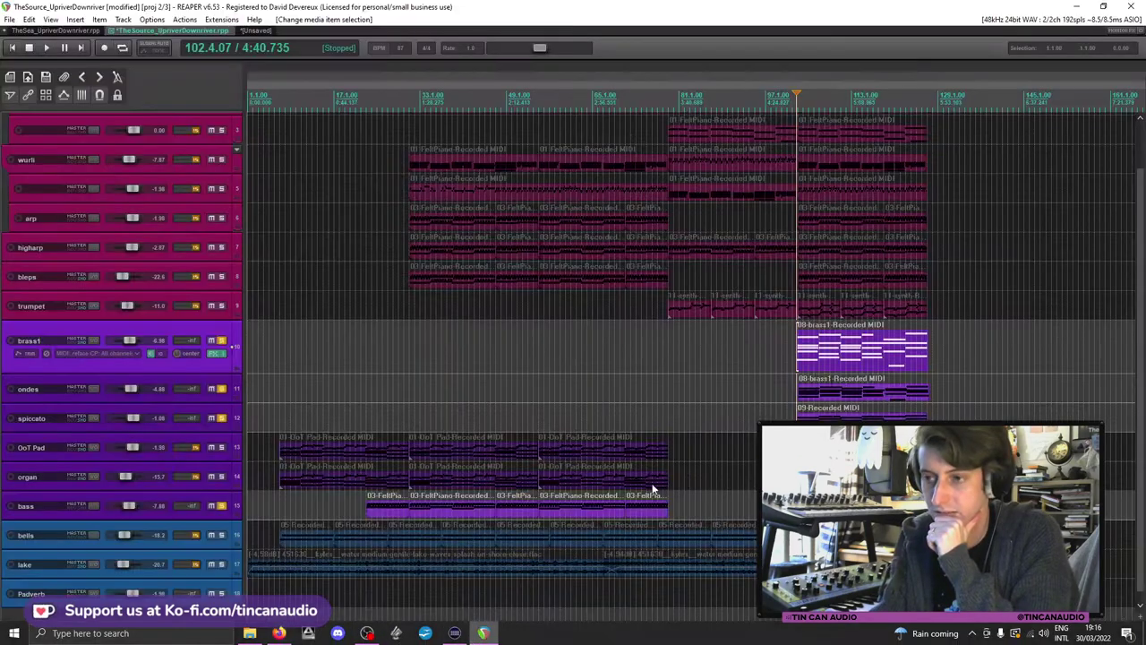
key("space")
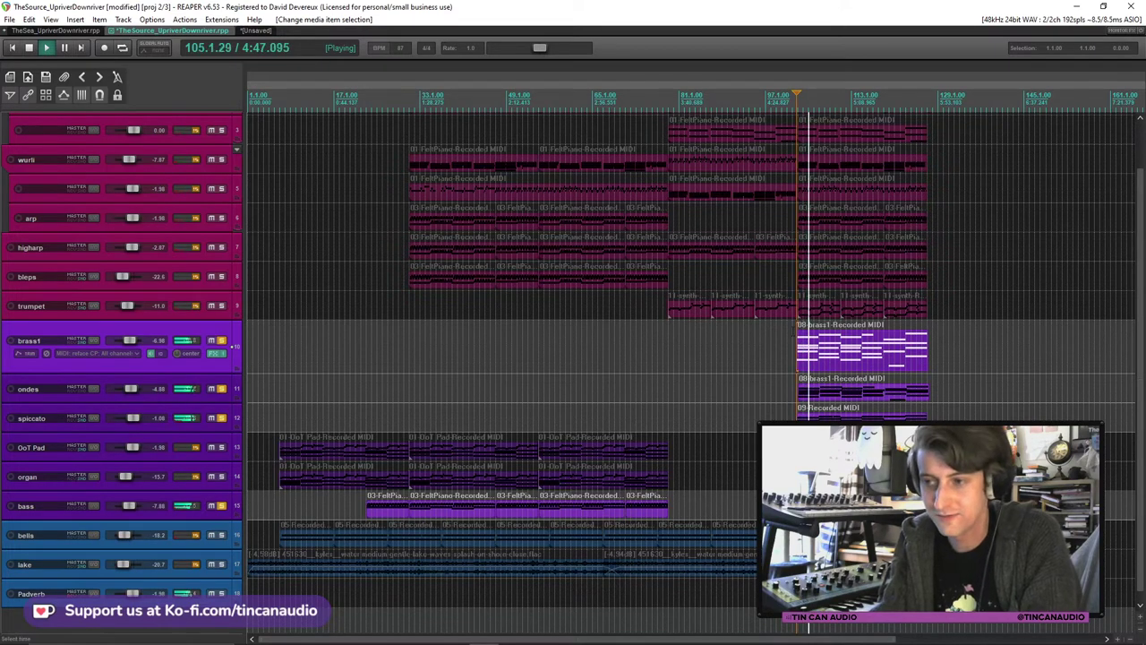
key("space")
Check the soundtrack's track list in Notion again and return to the REAPER project.
mouse_move(328, 636)
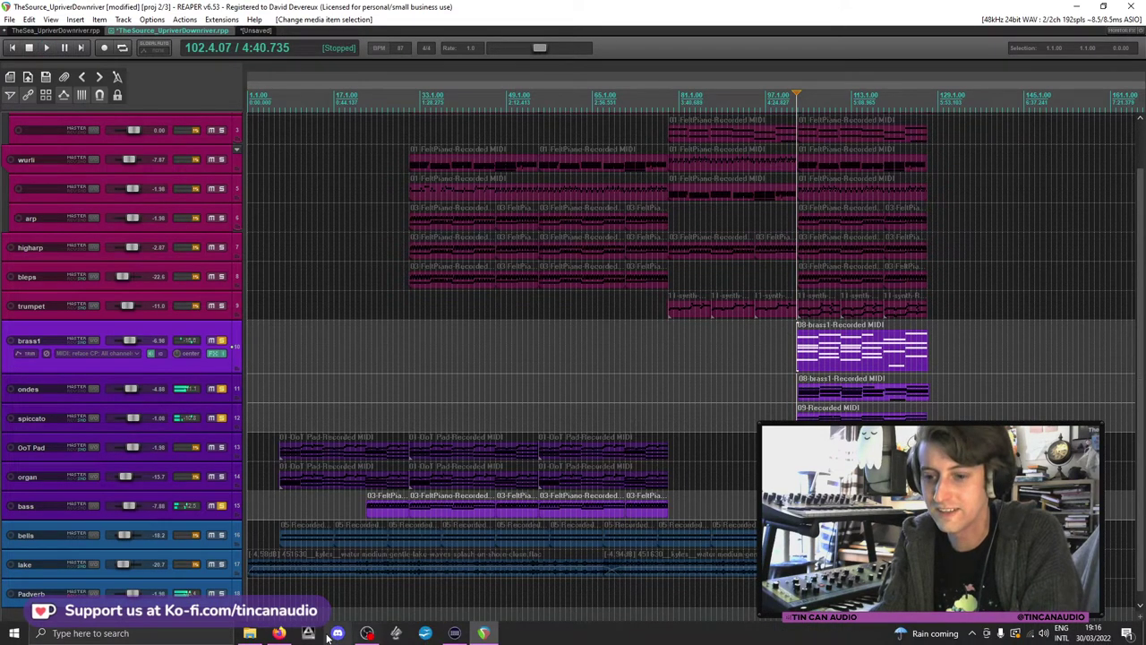
left_click(279, 633)
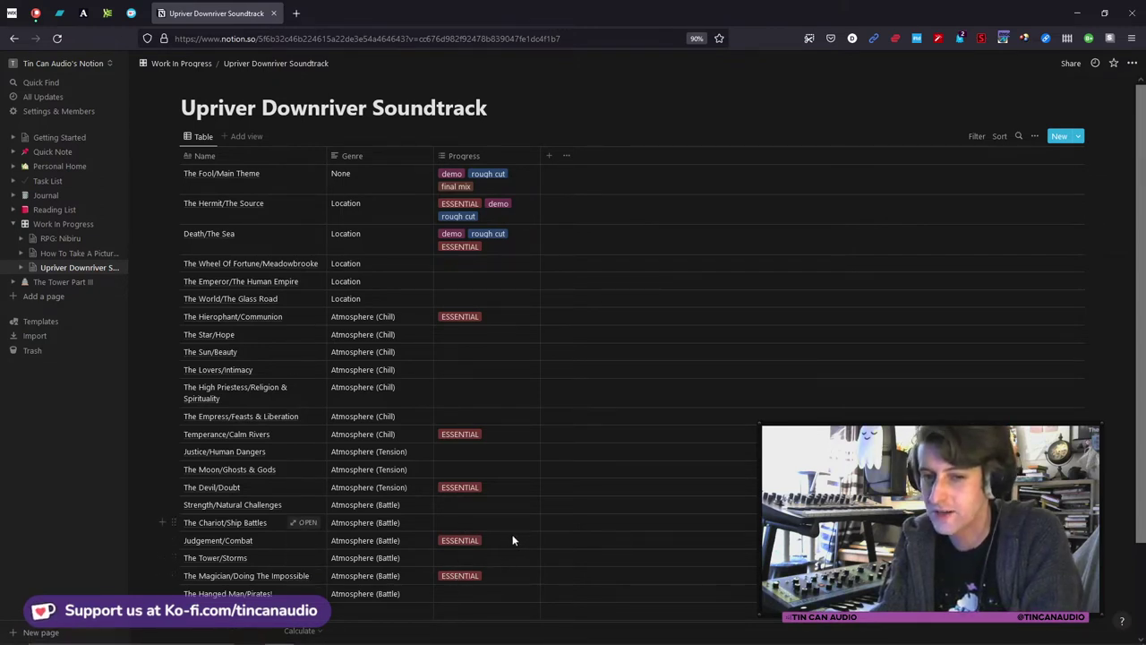
left_click(484, 633)
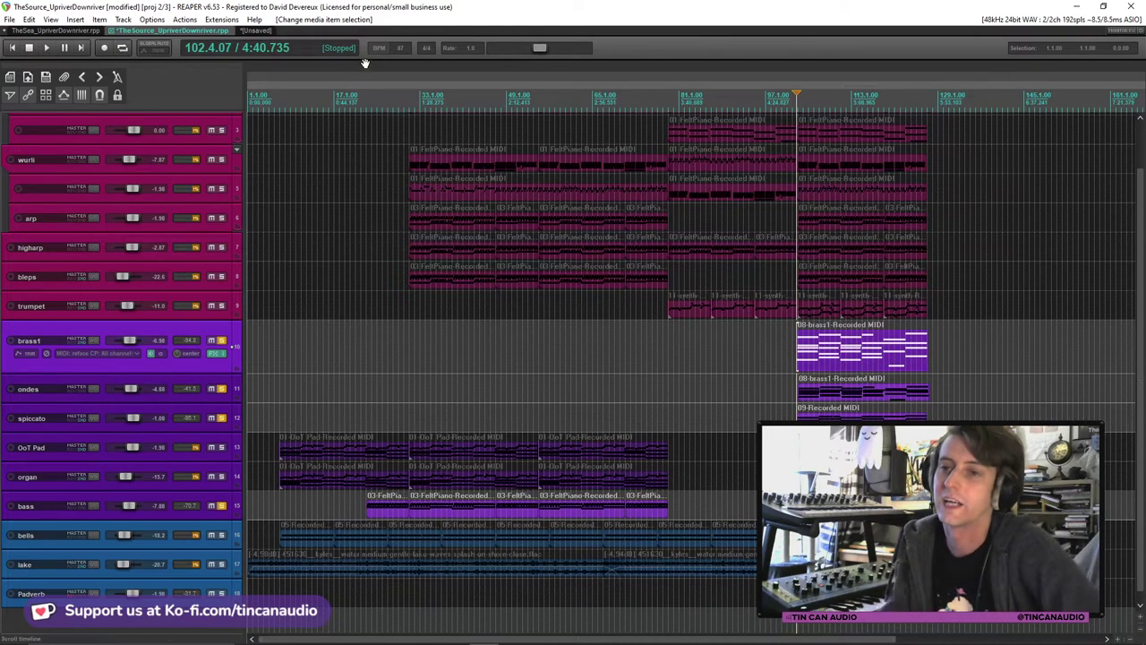
mouse_move(483, 633)
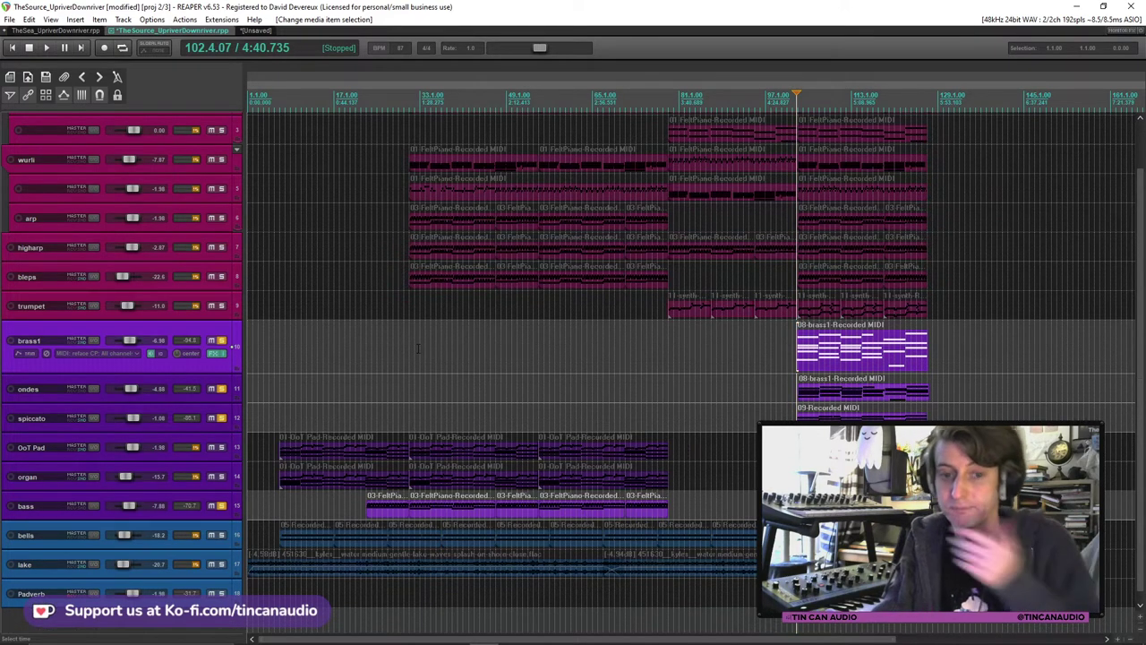
Solo the organ track and remove the solo from the brass1, ondes, spiccato and bass tracks during playback.
left_click(206, 385)
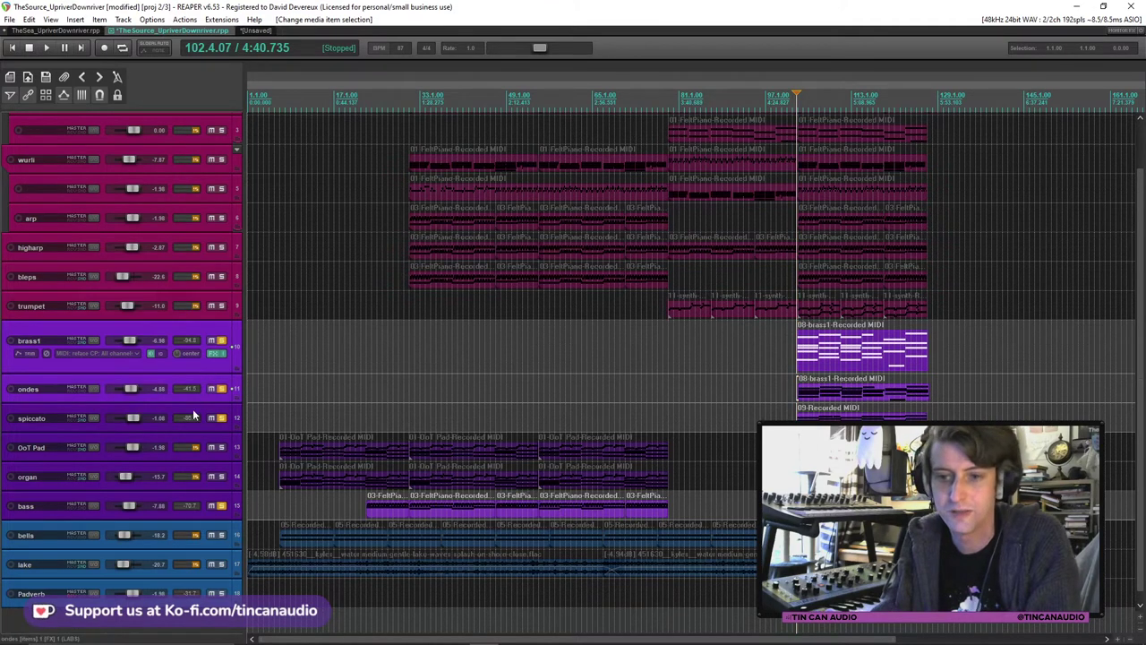
left_click(204, 410)
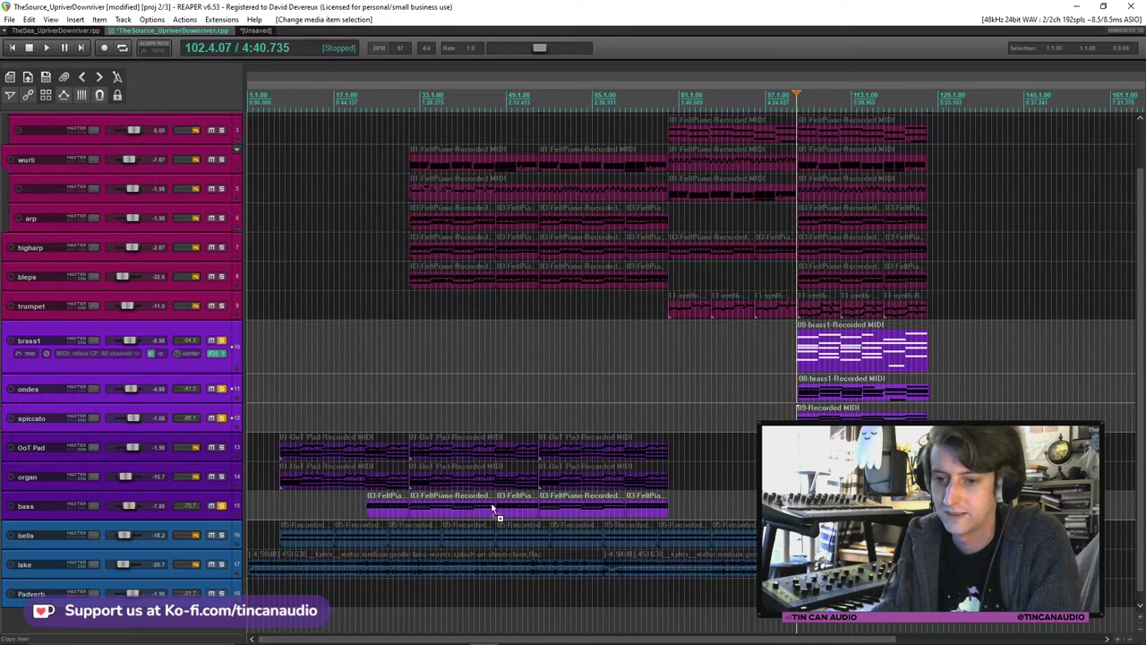
left_click(206, 501)
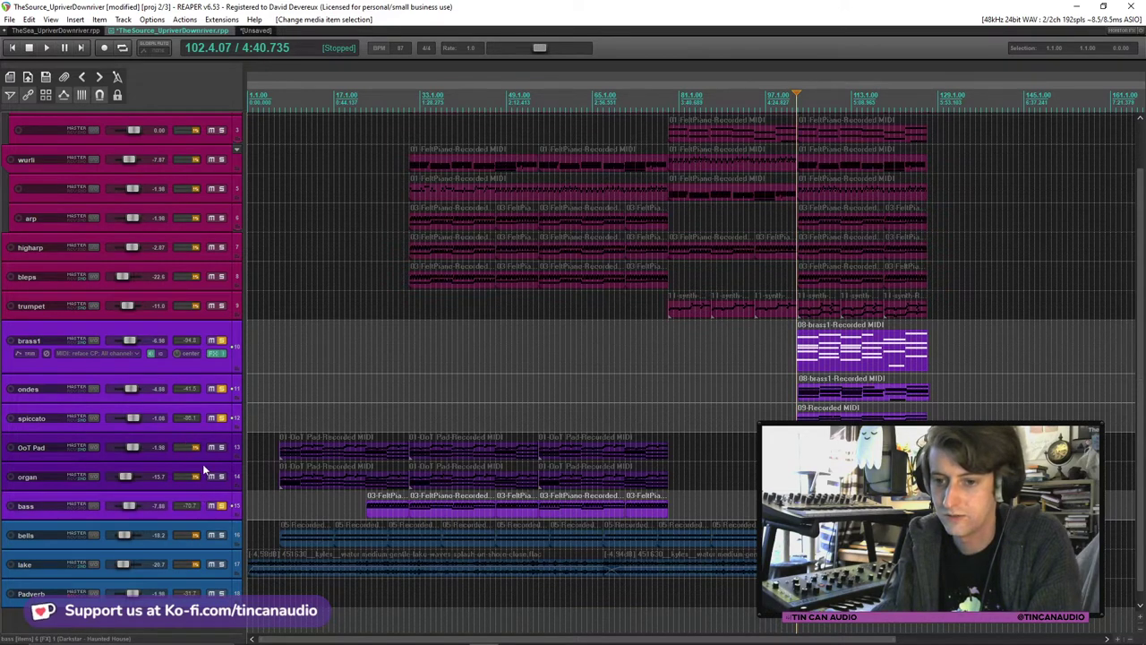
left_click(221, 477)
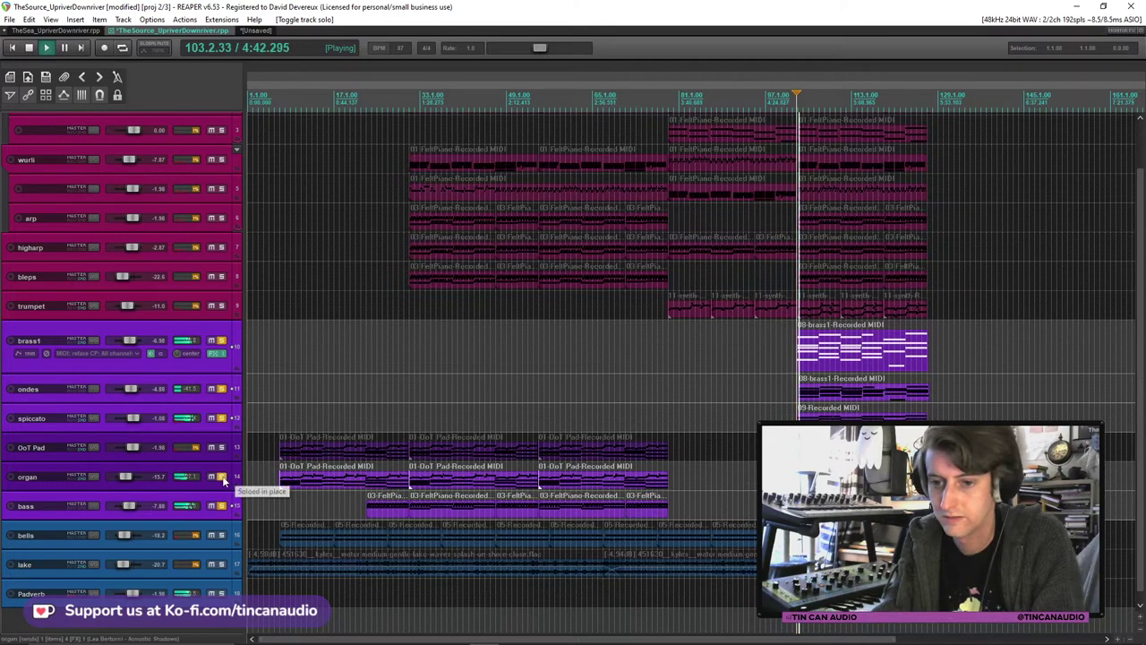
left_click(222, 507)
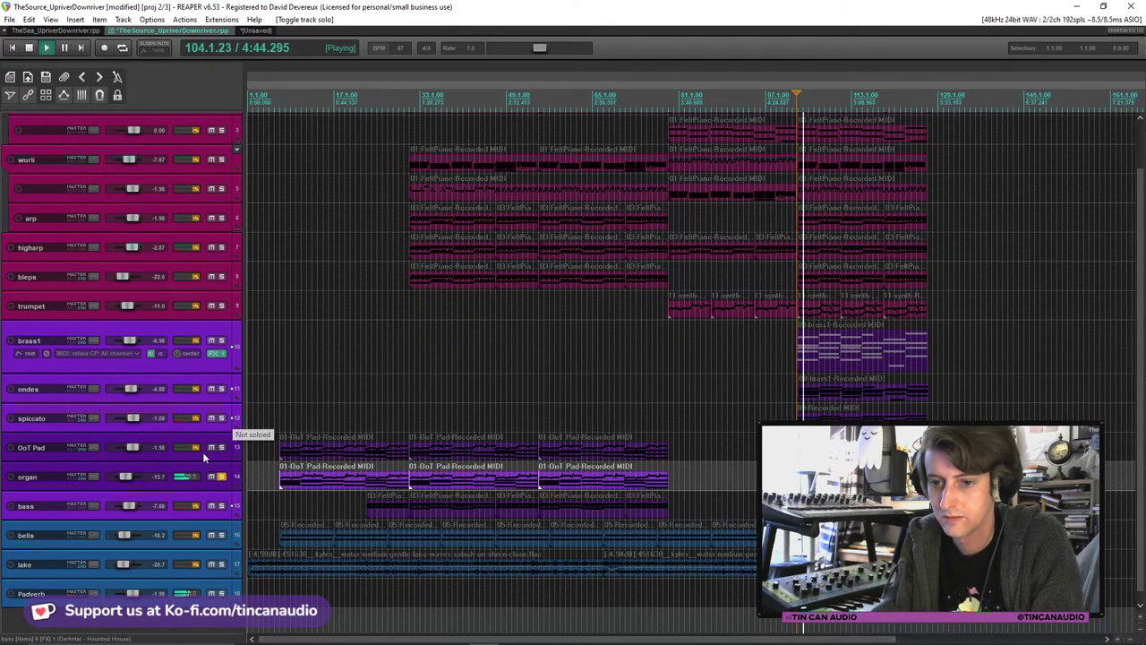
left_click_drag(179, 488, 206, 488)
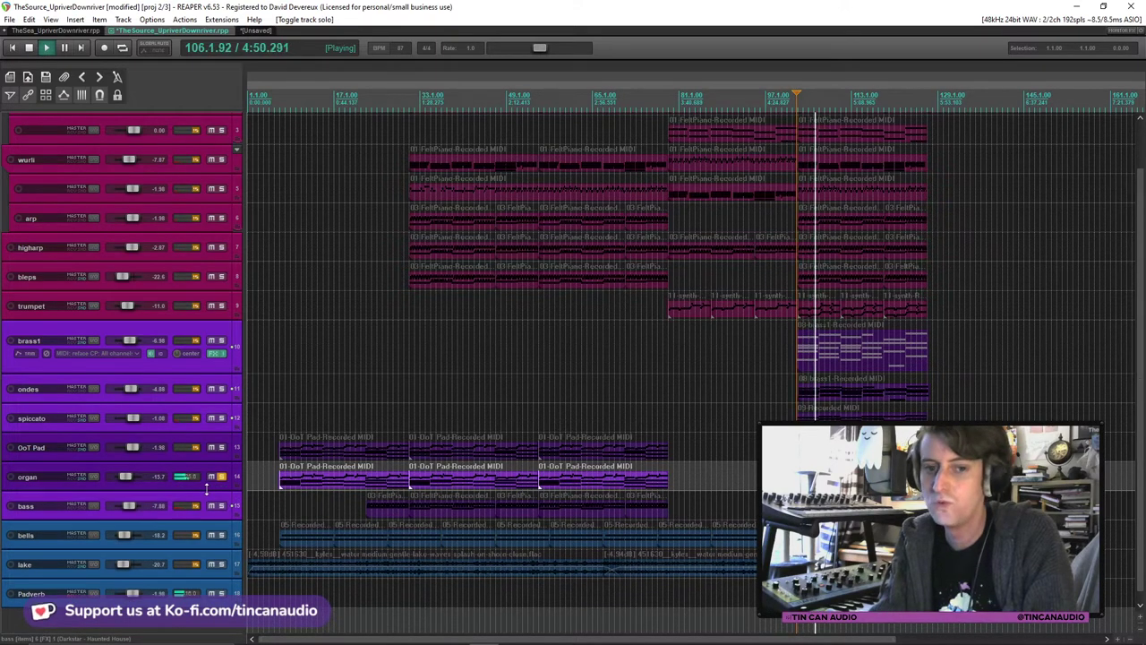
Select and copy the brass1, ondes, spiccato, organ and bass tracks, and stop playback.
left_click(201, 480)
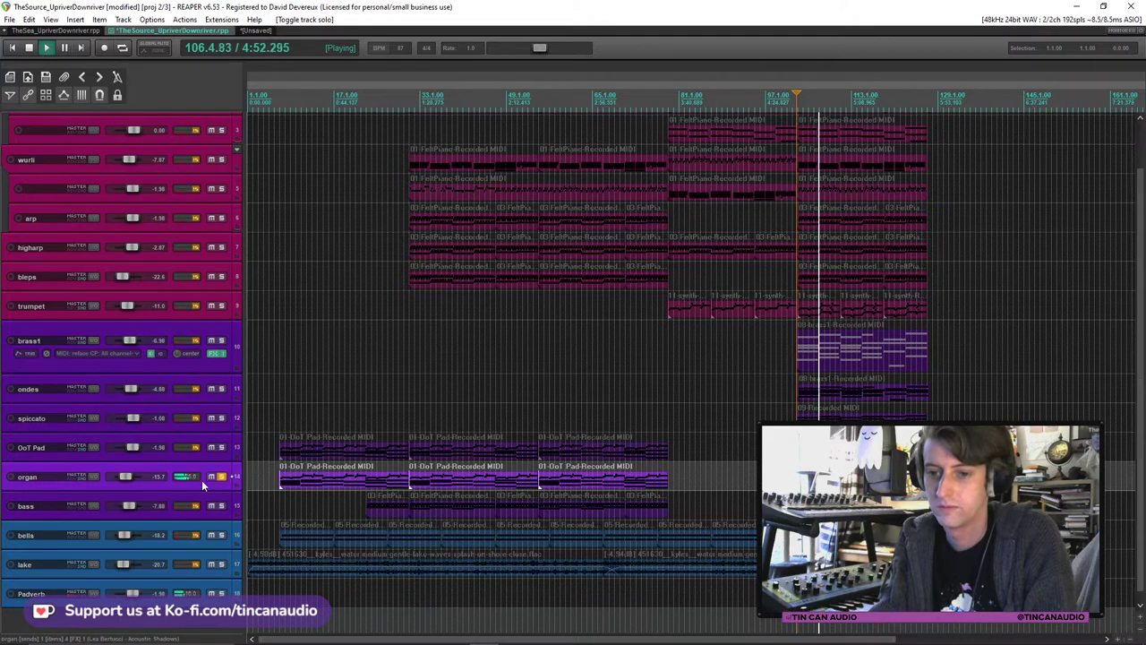
left_click(201, 427, "ctrl")
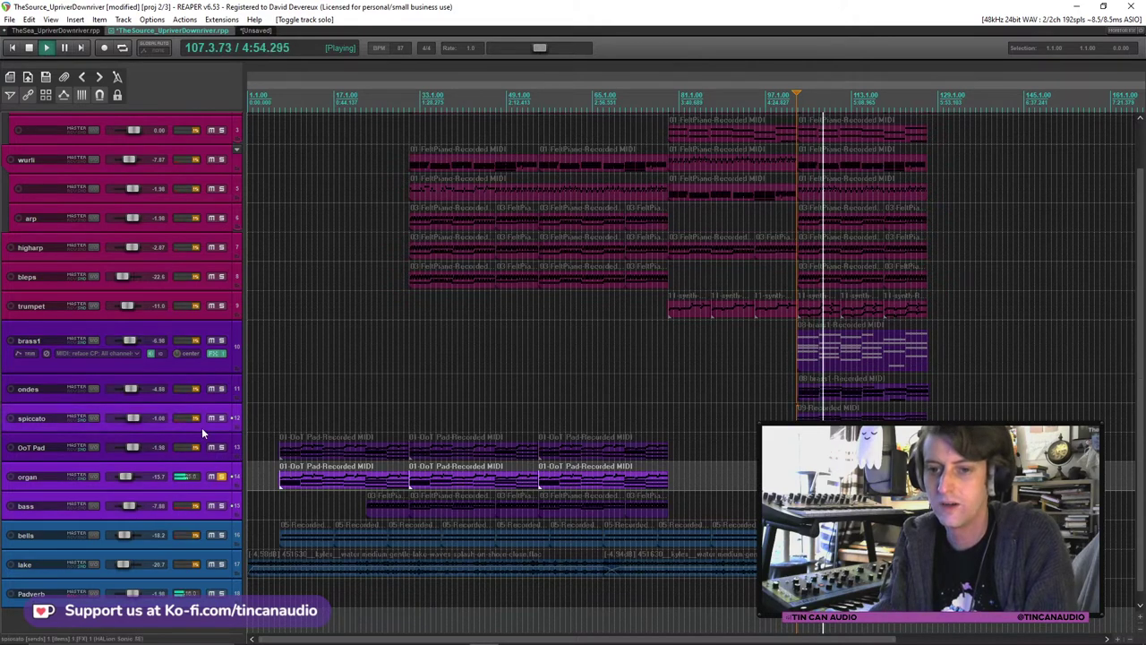
left_click(200, 392, "ctrl")
left_click(204, 367, "ctrl")
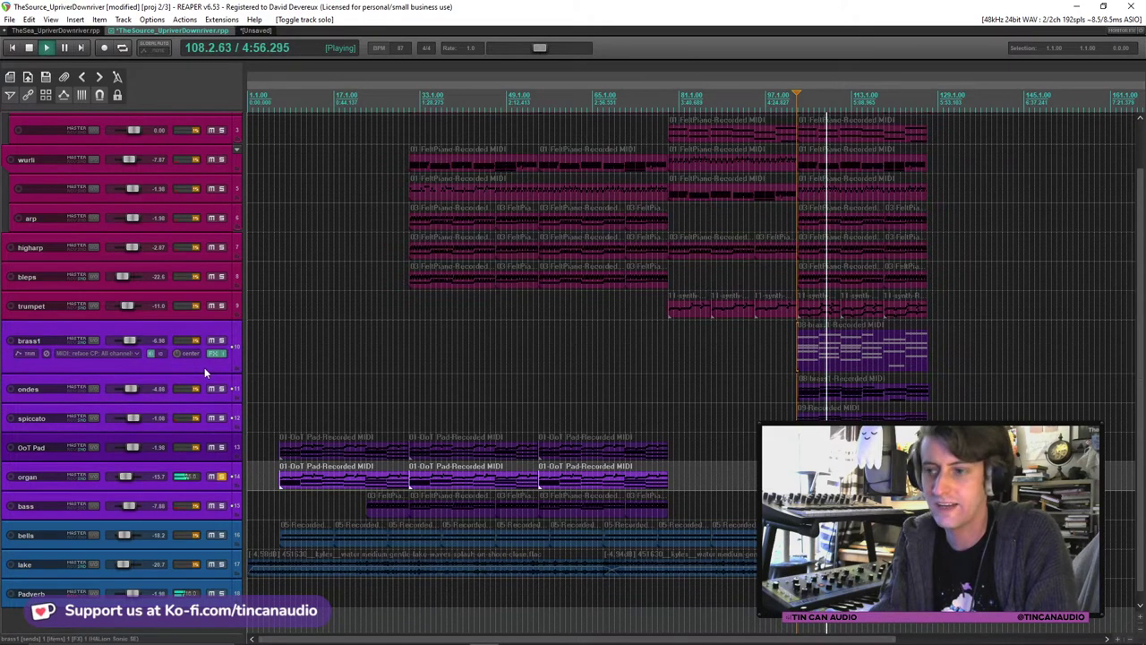
key("space")
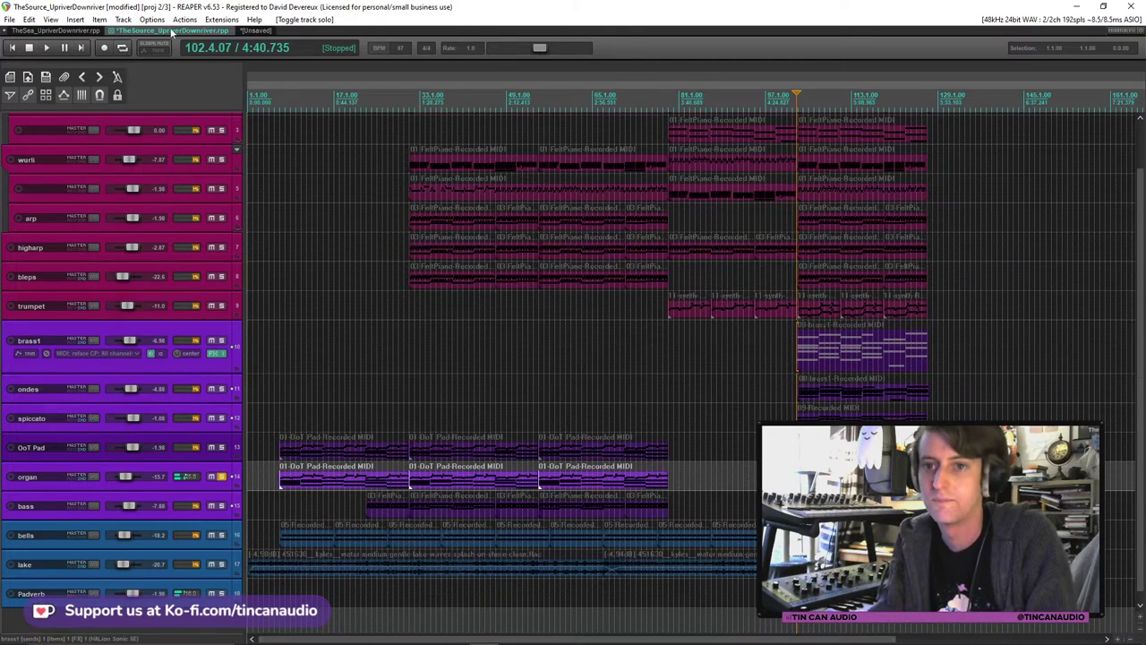
Switch to the unsaved project and set its tempo to 87 BPM to match TheSource_UpriverDownriver.
left_click(264, 31)
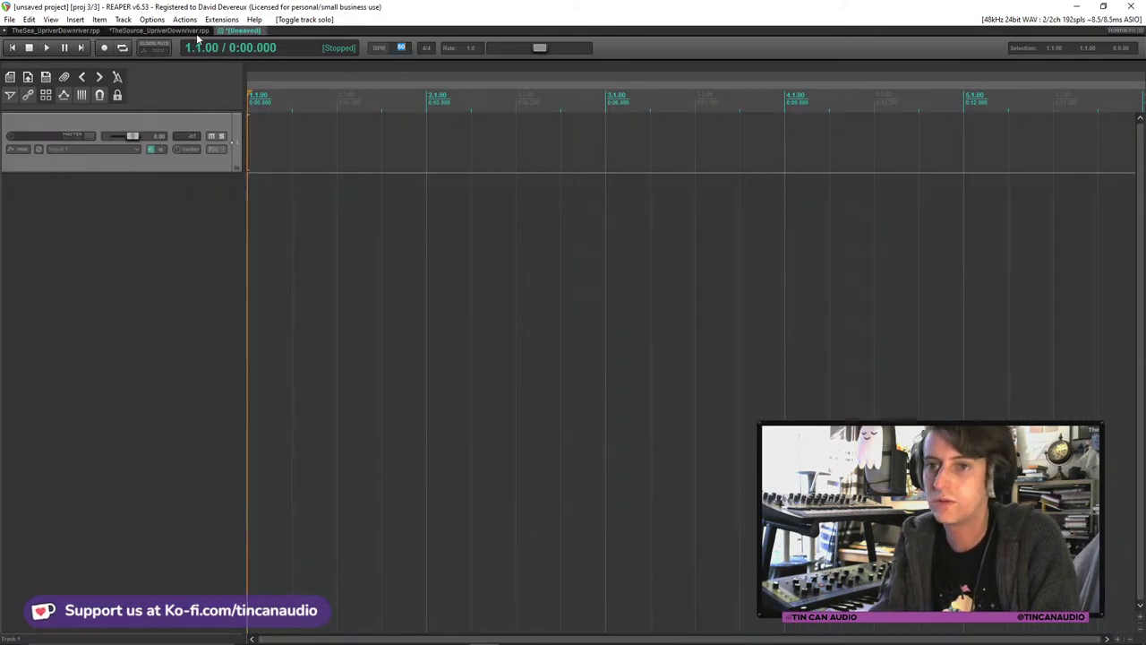
left_click(193, 31)
left_click(260, 33)
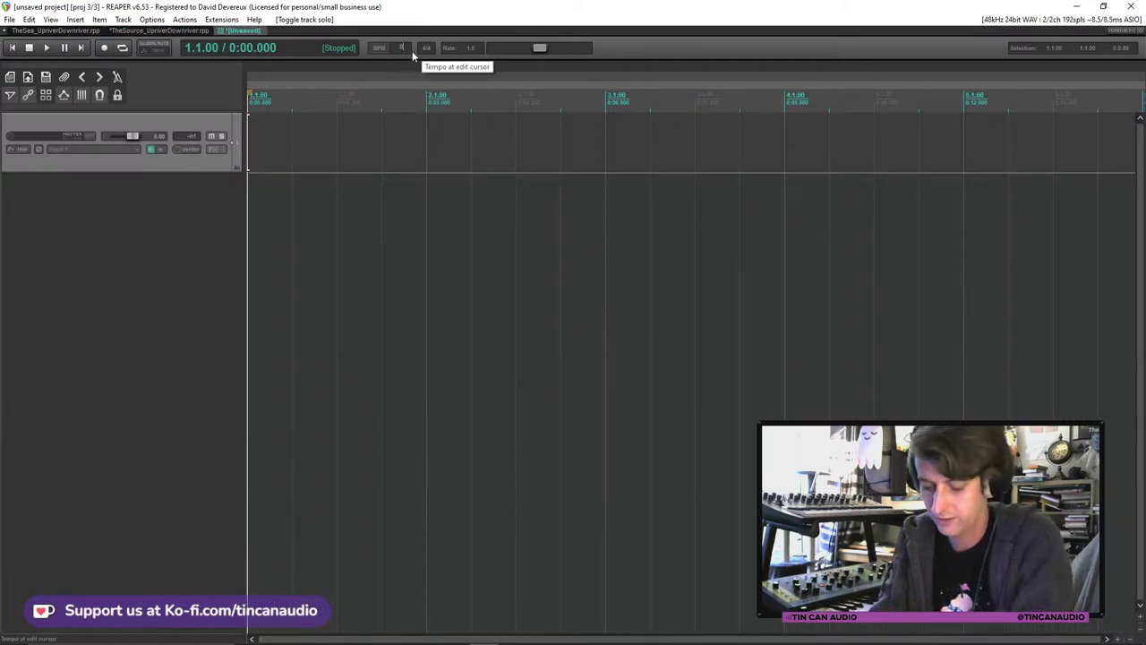
left_click_drag(401, 48, 400, 35)
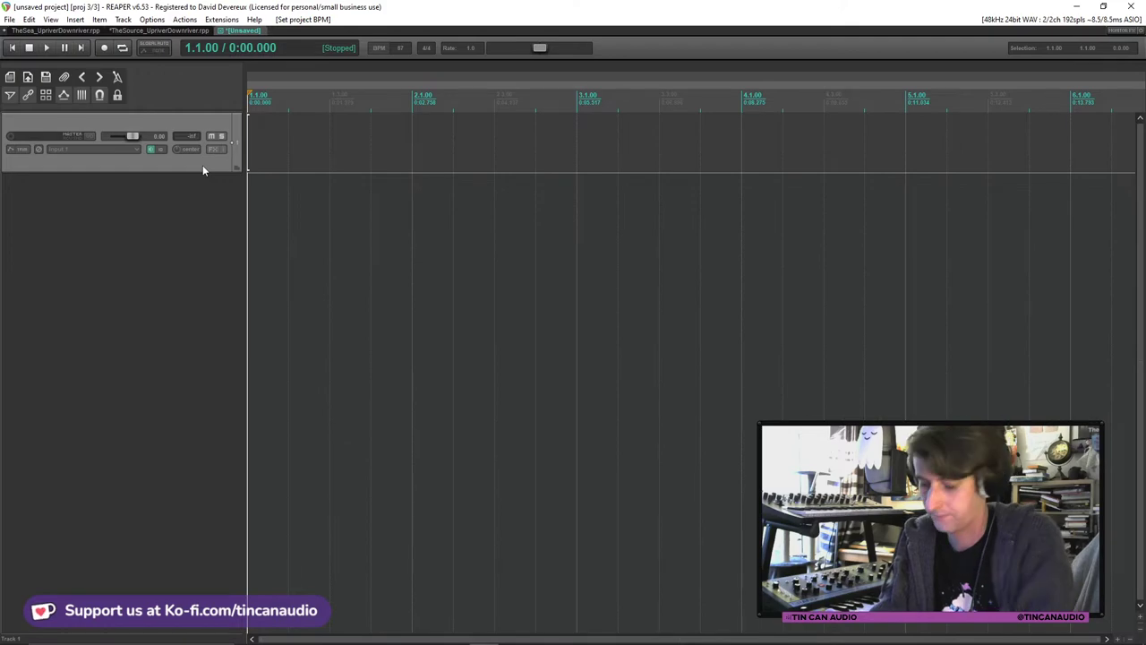
Delete the empty track and paste the copied brass1, ondes, spiccato, organ and bass tracks into the project.
key("Delete")
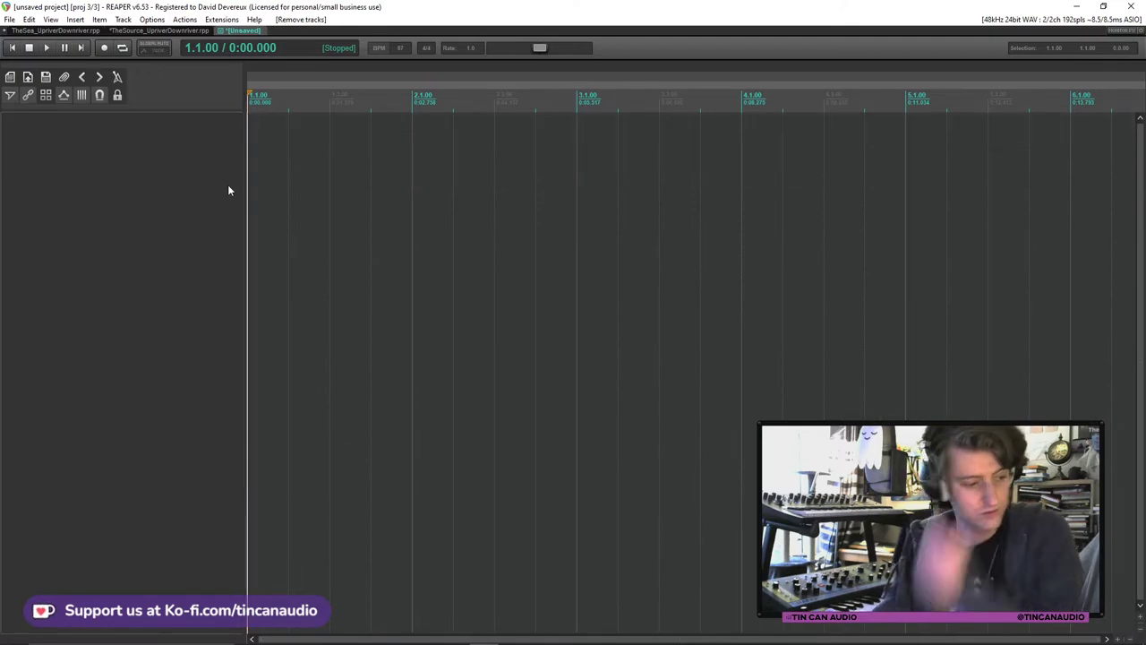
key("ctrl+v")
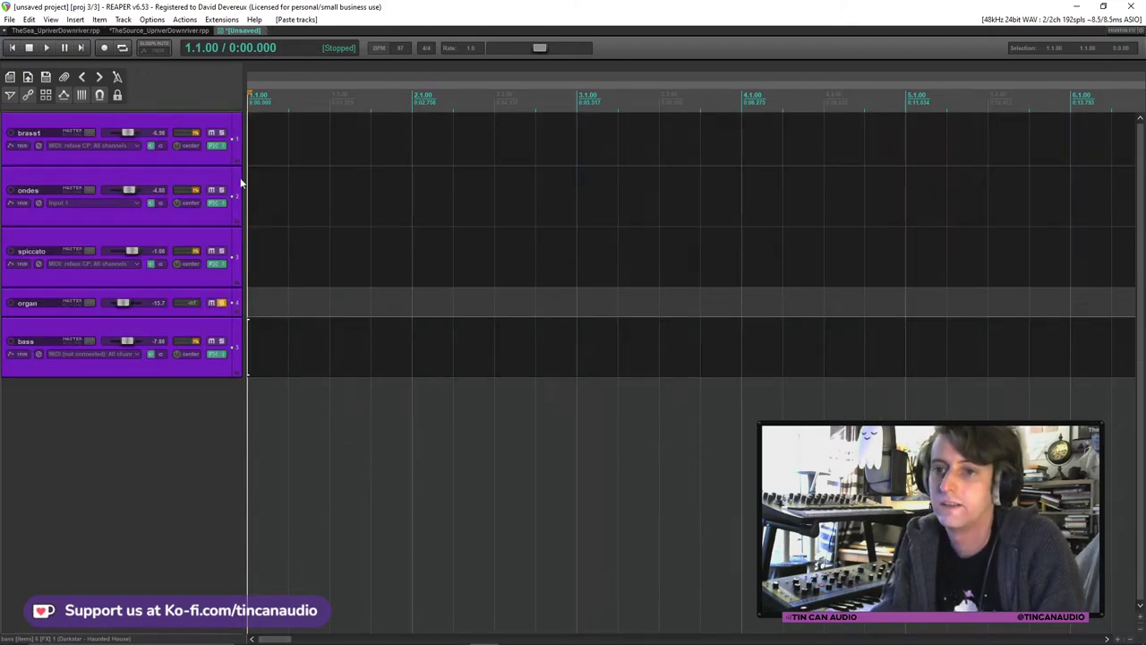
scroll(376, 312, "down", 5)
left_click(376, 312)
scroll(376, 312, "down", 3)
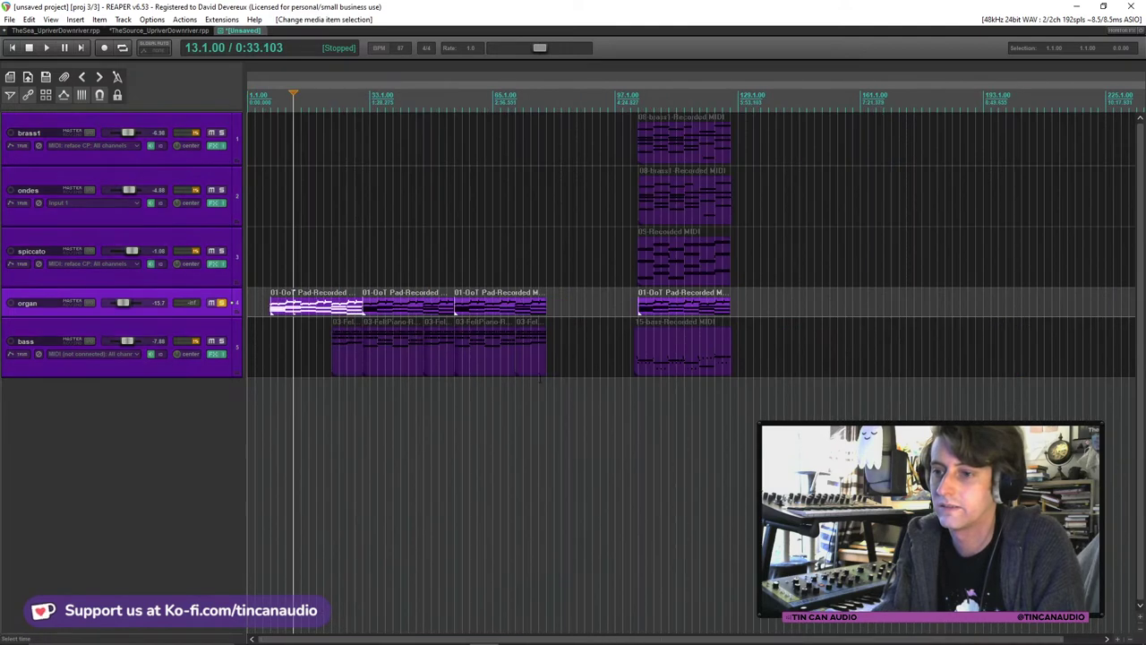
Remove the organ track's solo and play back the organ and bass parts from bar 13 and from bar 23.
key("F6")
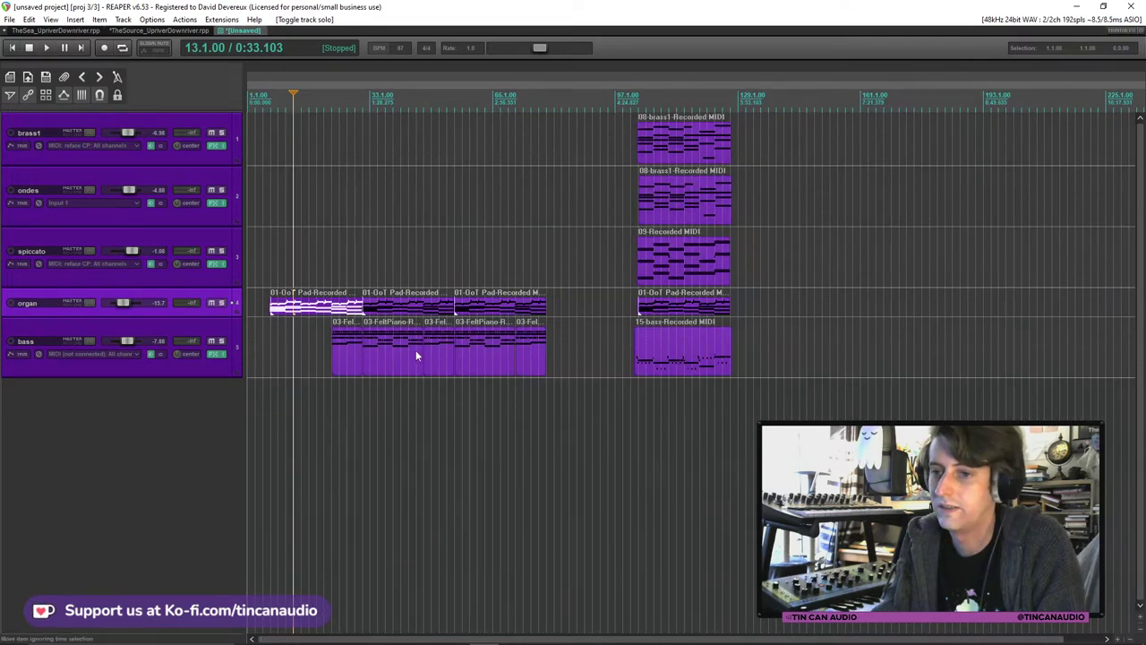
key("space")
scroll(376, 349, "up", 3)
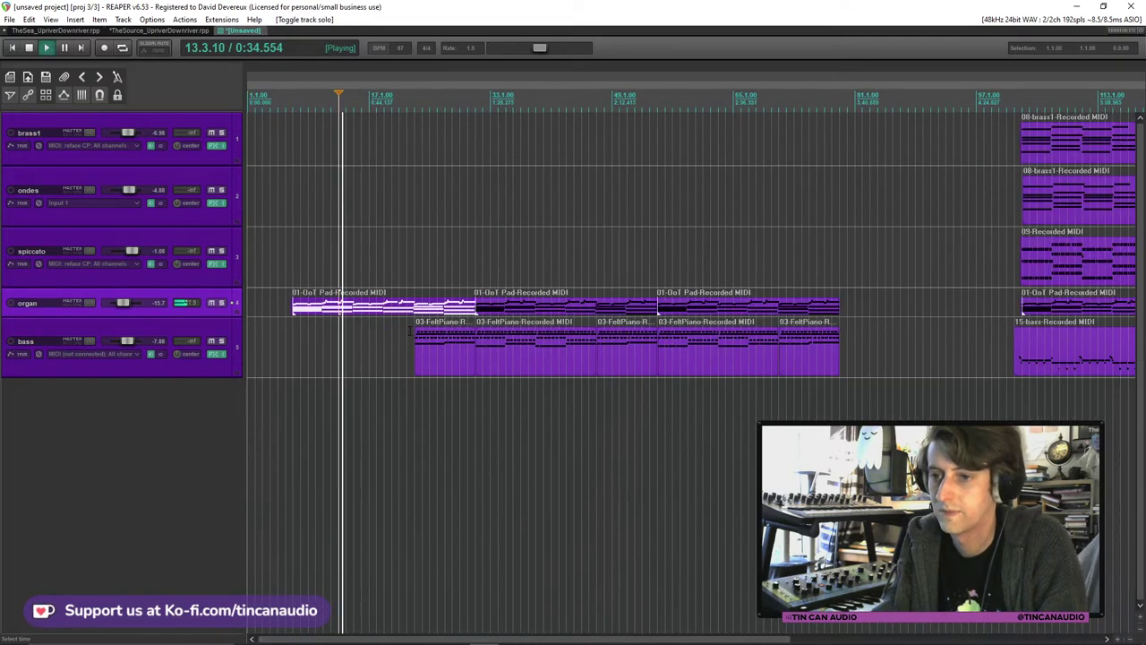
left_click(414, 352)
scroll(415, 351, "down", 2)
scroll(335, 317, "down", 1)
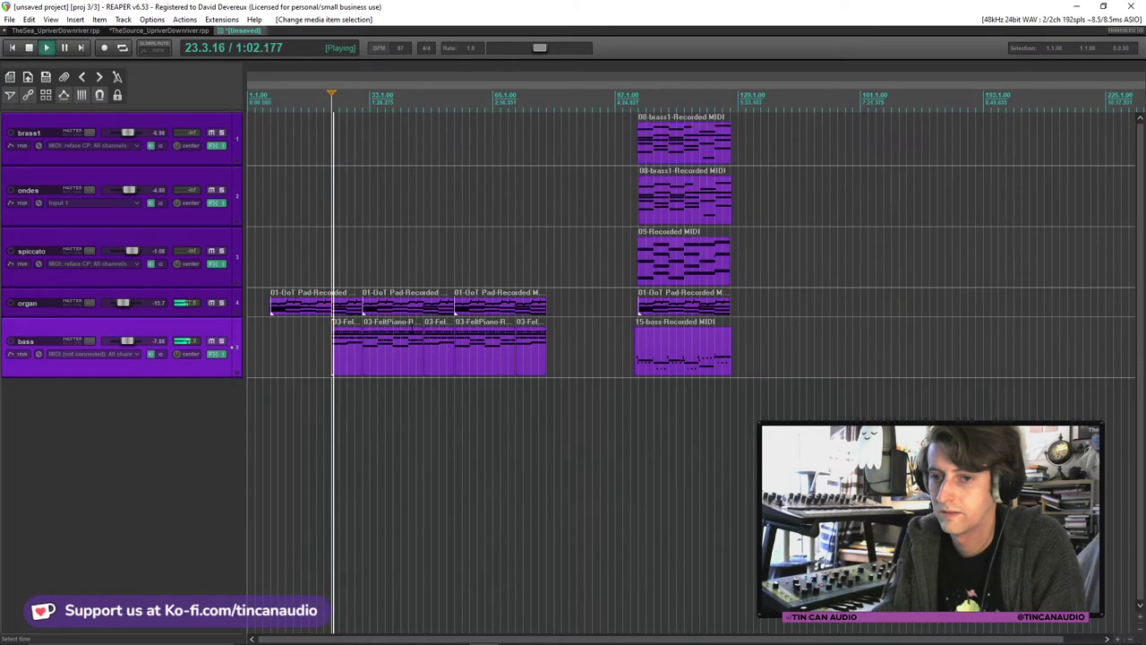
left_click(336, 315)
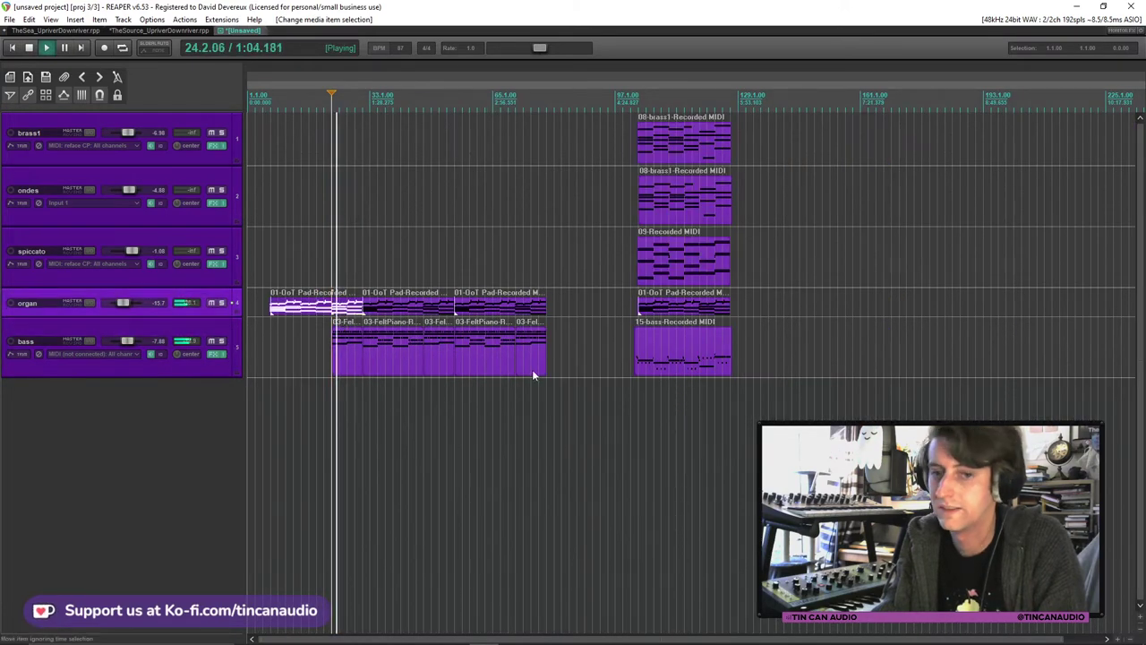
key("space")
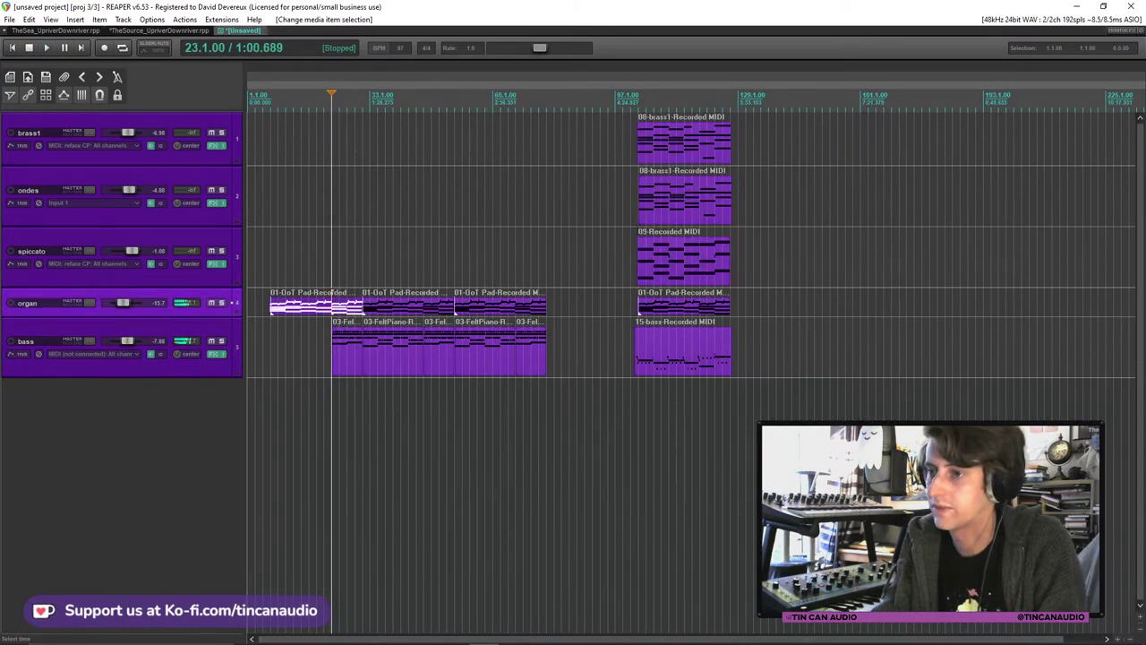
Play back the section from the start of the brass1 item and inspect the brass1 track's HALion Sonic SE instrument.
left_click(639, 141)
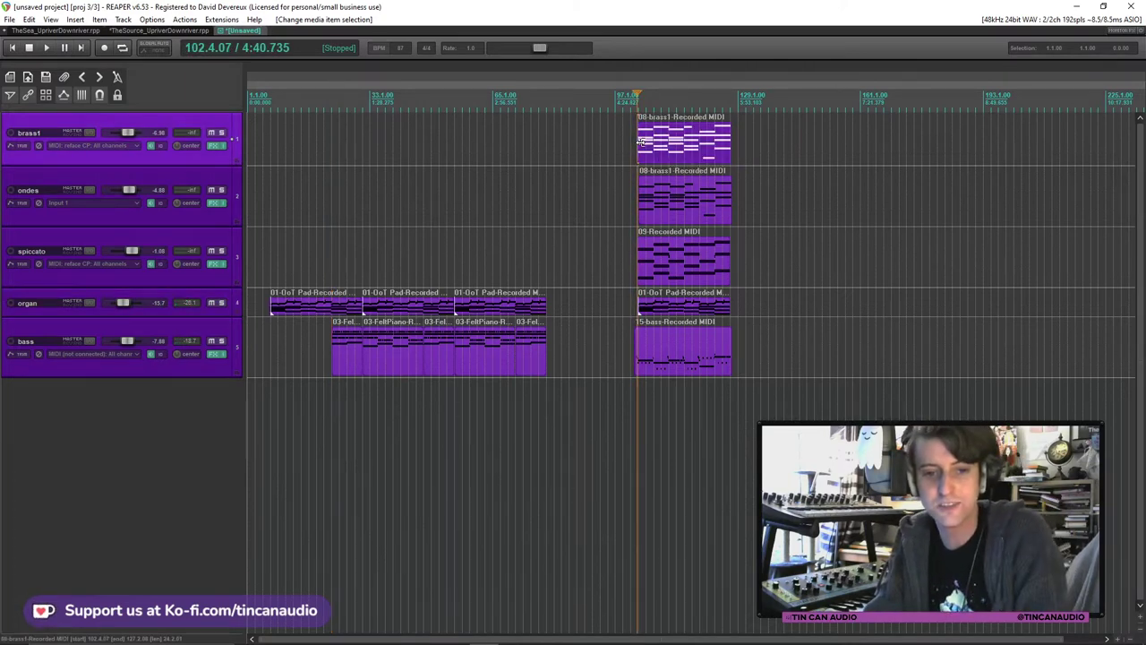
key("space")
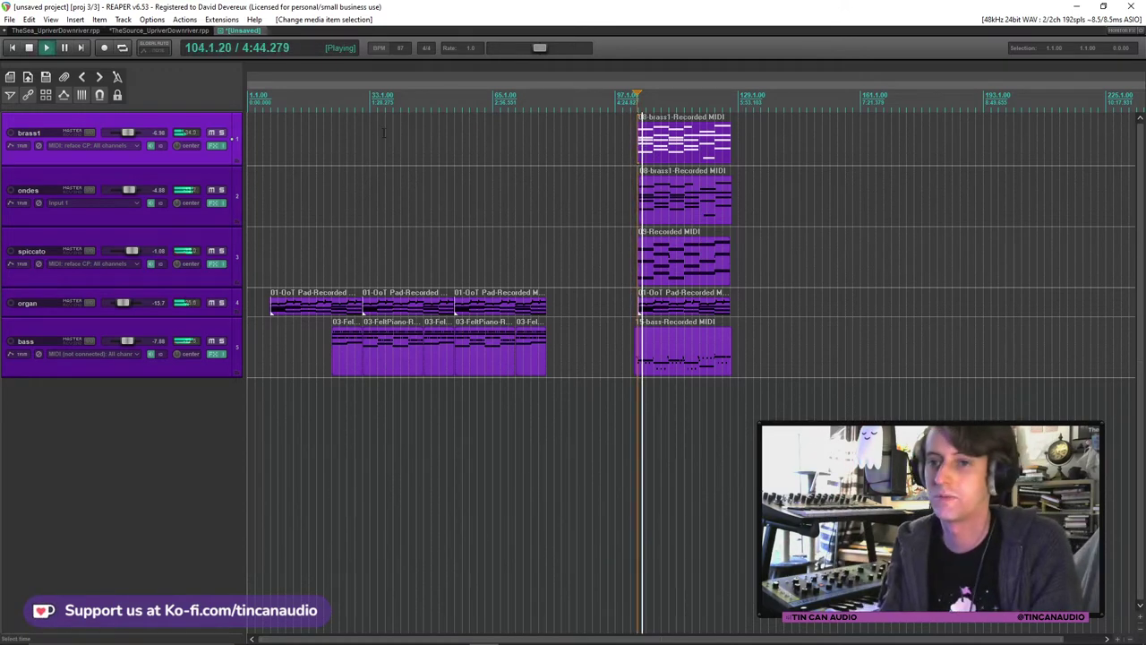
left_click(215, 146)
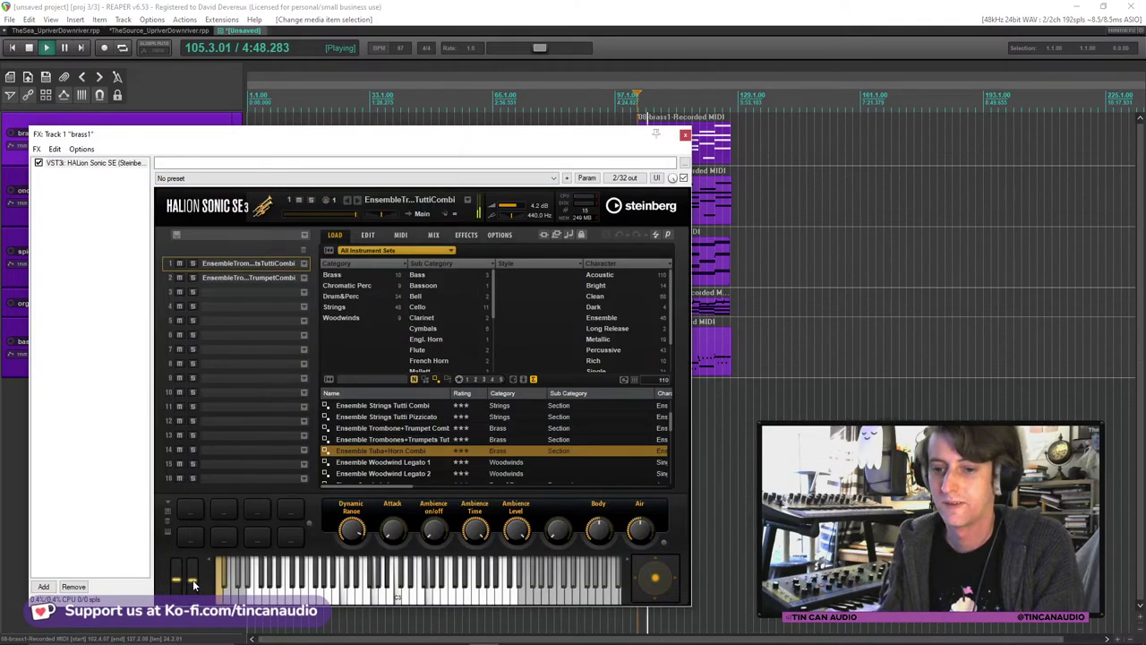
left_click(685, 134)
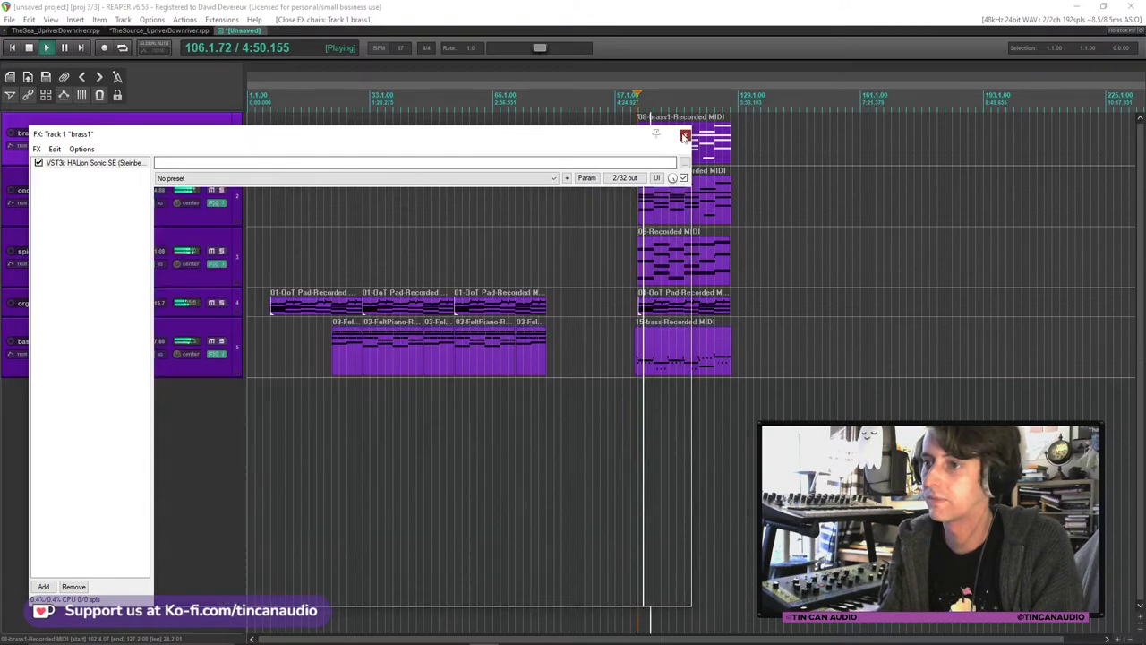
key("ctrl+s")
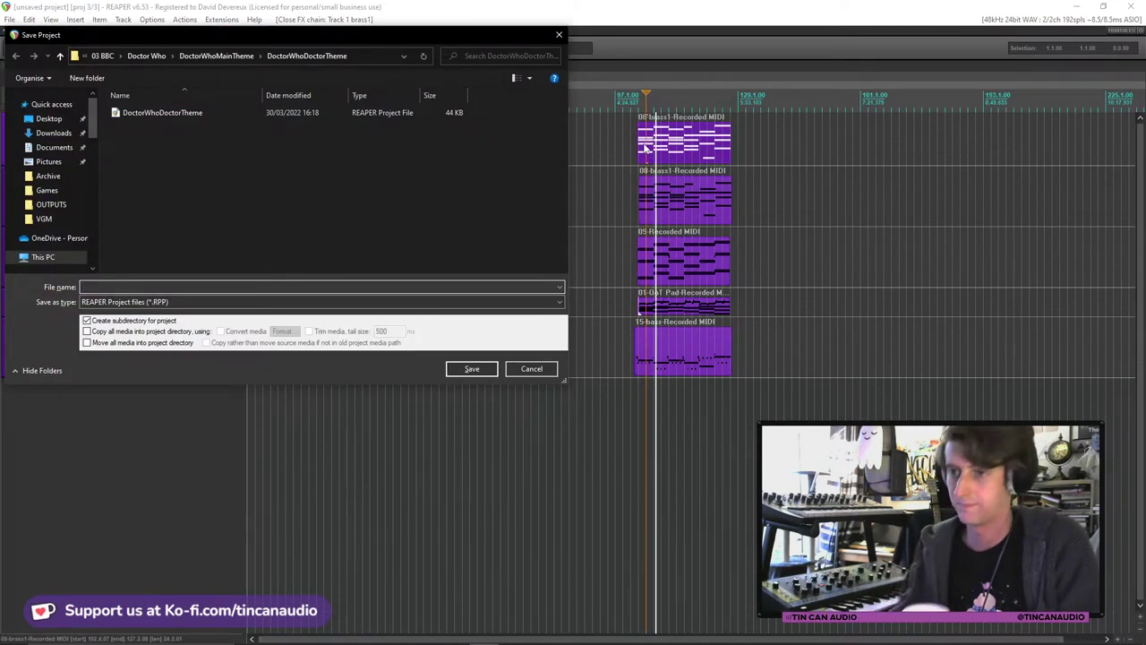
left_click(527, 369)
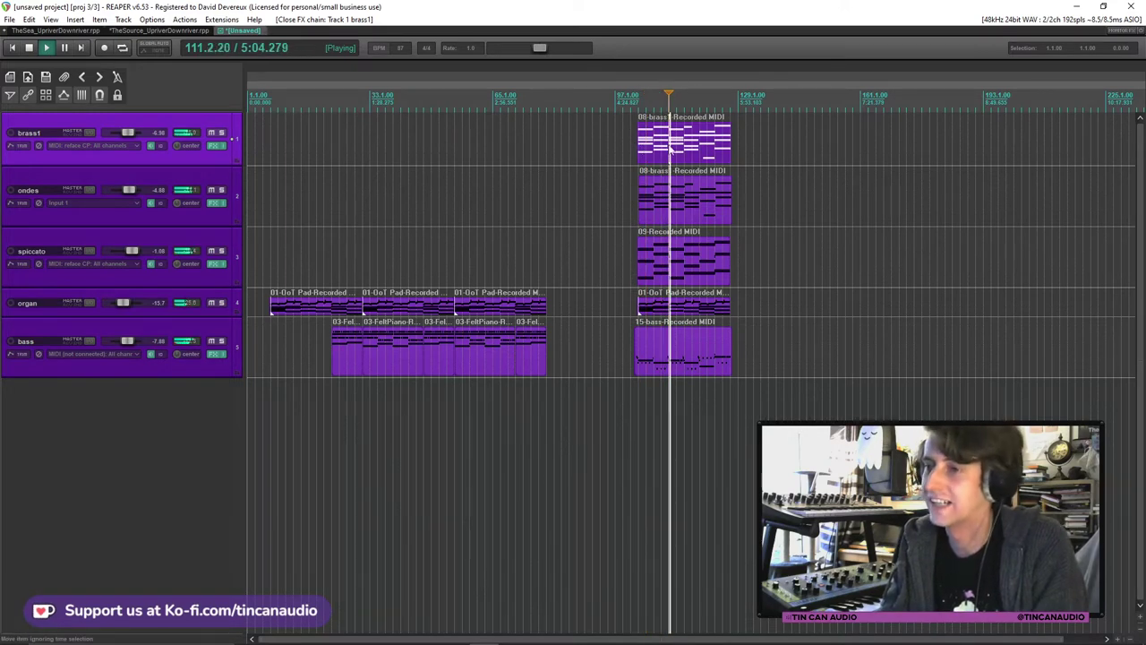
key("space")
In the TheSource_UpriverDownriver project, remove the organ track's solo, check it in playback and save the project.
left_click(126, 32)
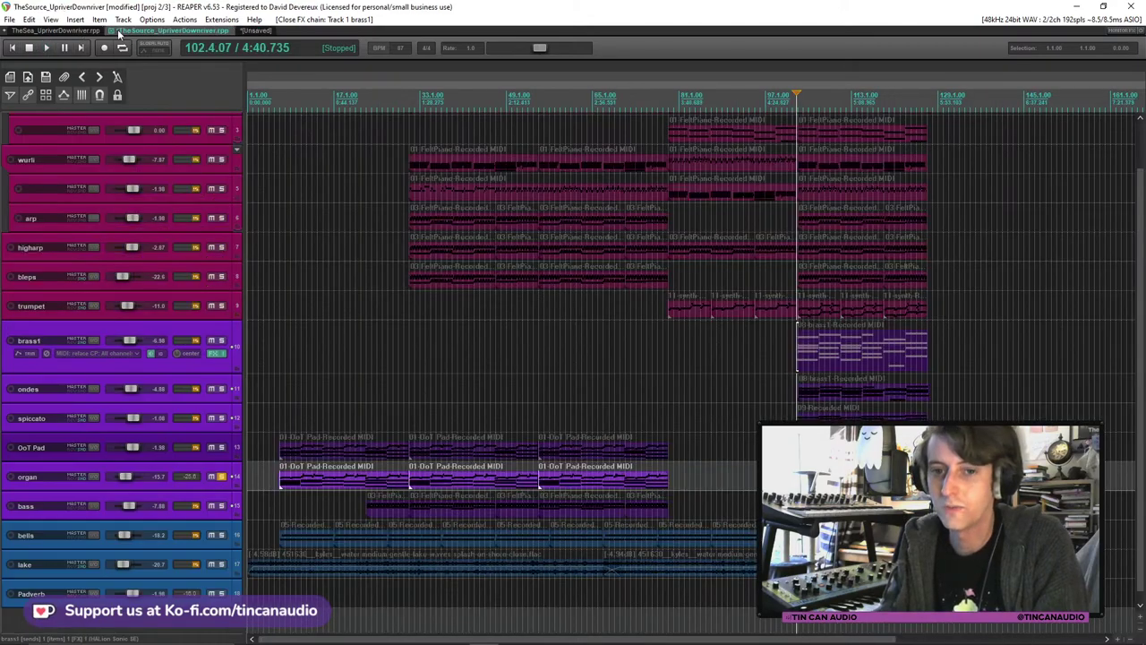
left_click(220, 479)
key("space")
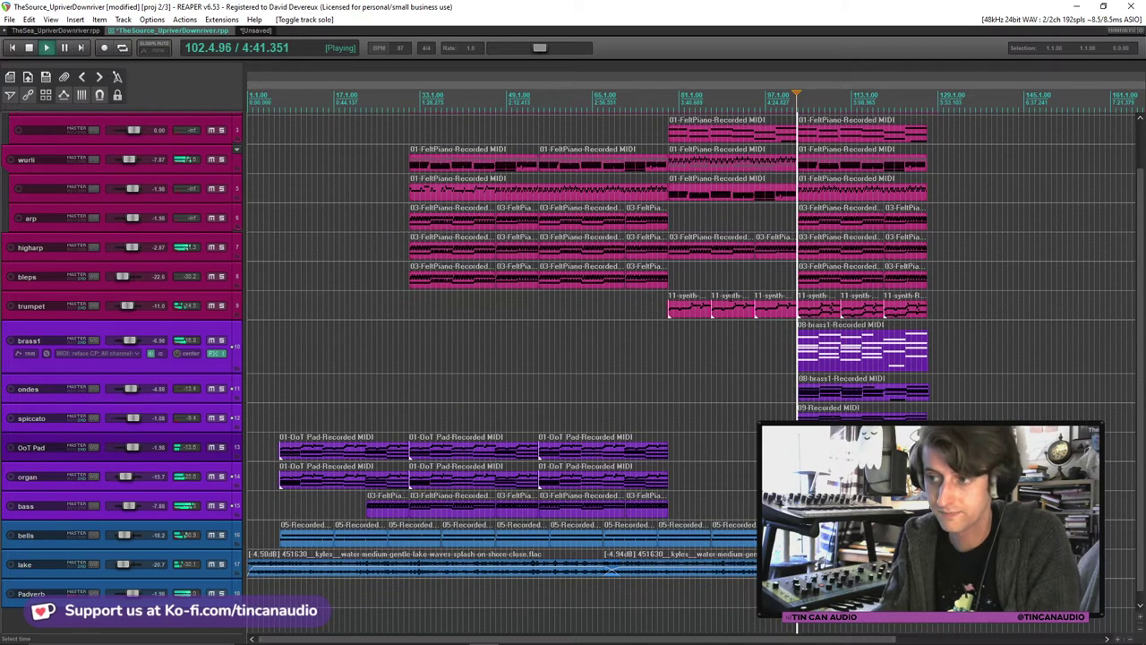
key("ctrl+s")
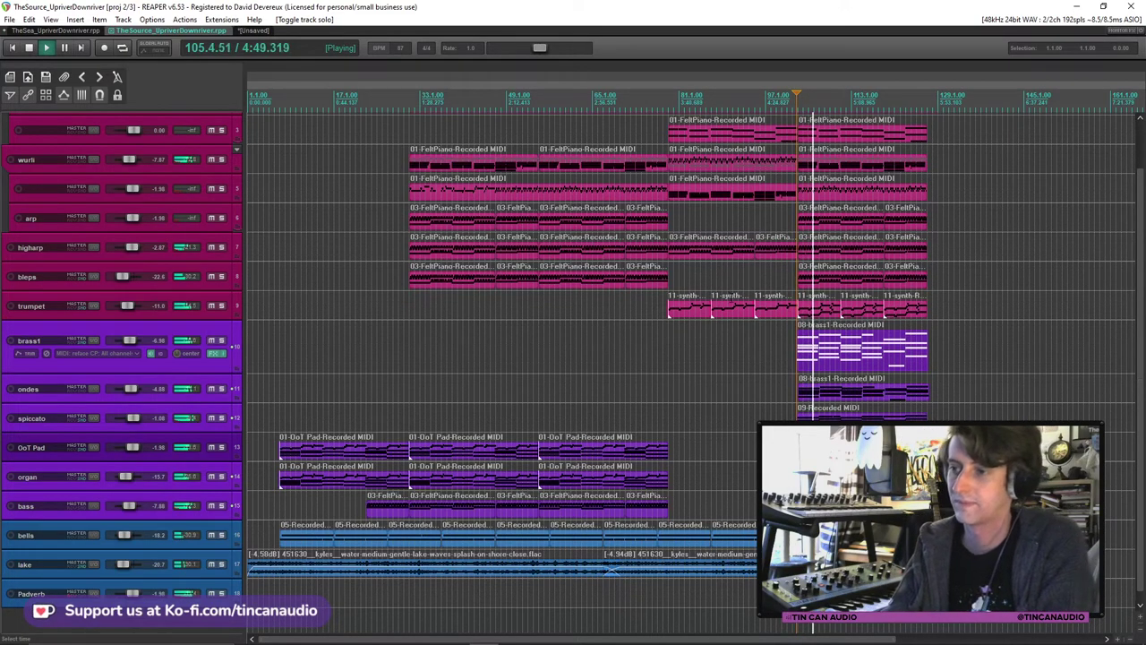
Save the unsaved project as Doing The Impossible within the Tin Can Audio folder on the One Touch (E:) drive.
key("ctrl+Tab")
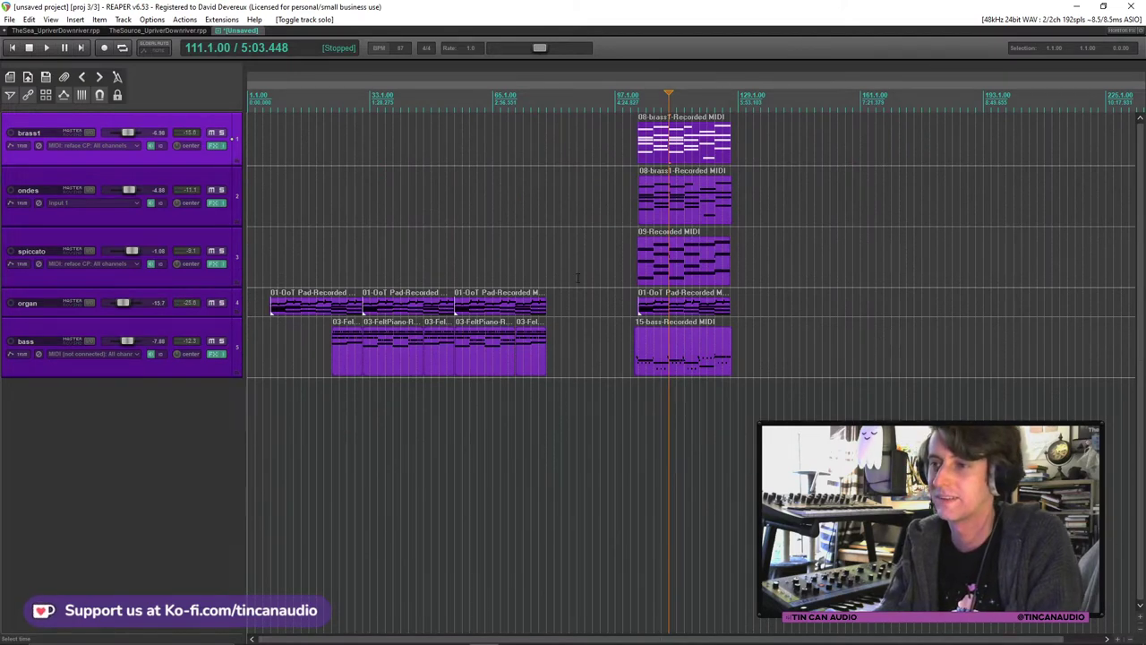
key("ctrl+s")
left_click(171, 56)
left_click(112, 57)
left_click(160, 58)
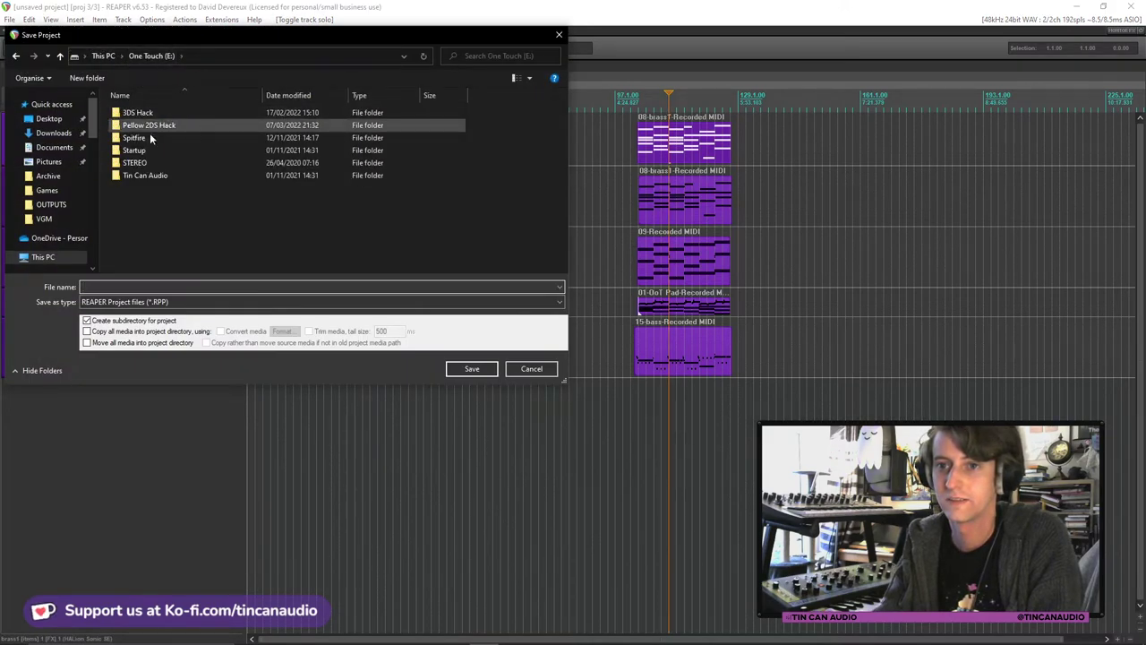
double_click(155, 177)
key("Escape")
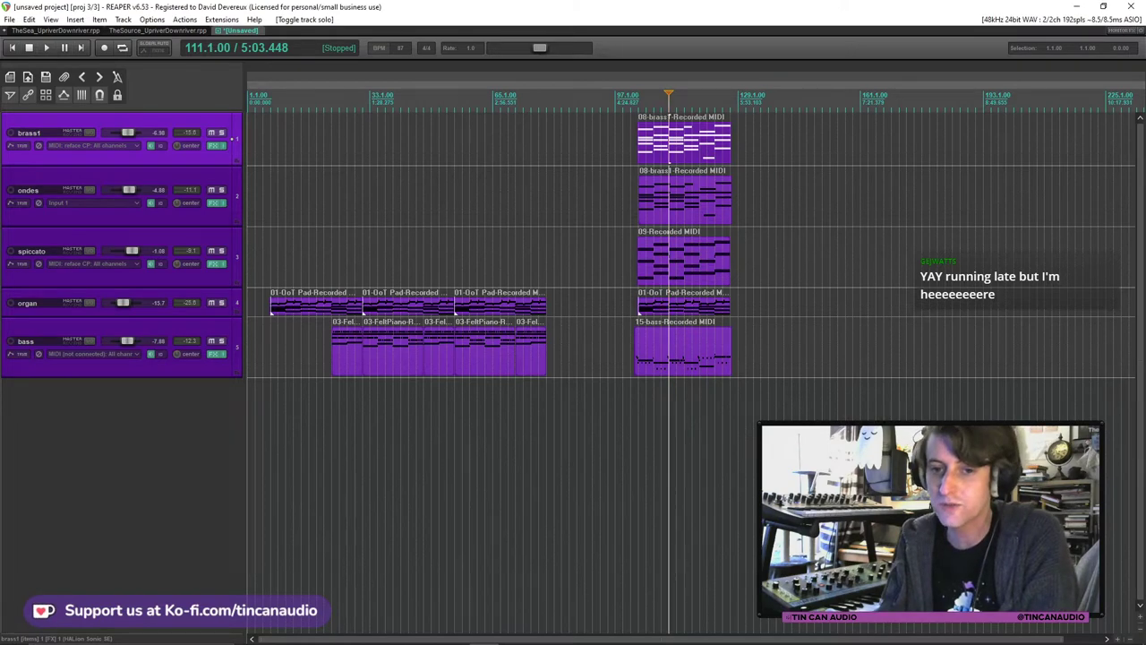
key("Return")
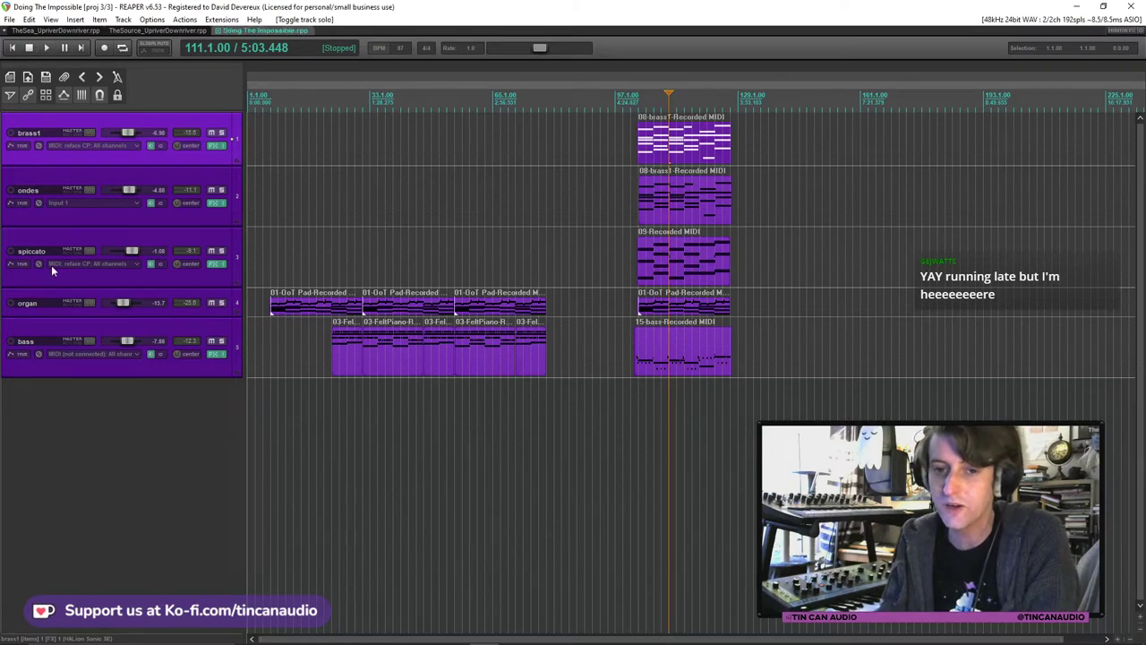
Check the track list and progress tags in the Upriver Downriver Soundtrack table in Notion, and return to REAPER.
left_click(639, 259)
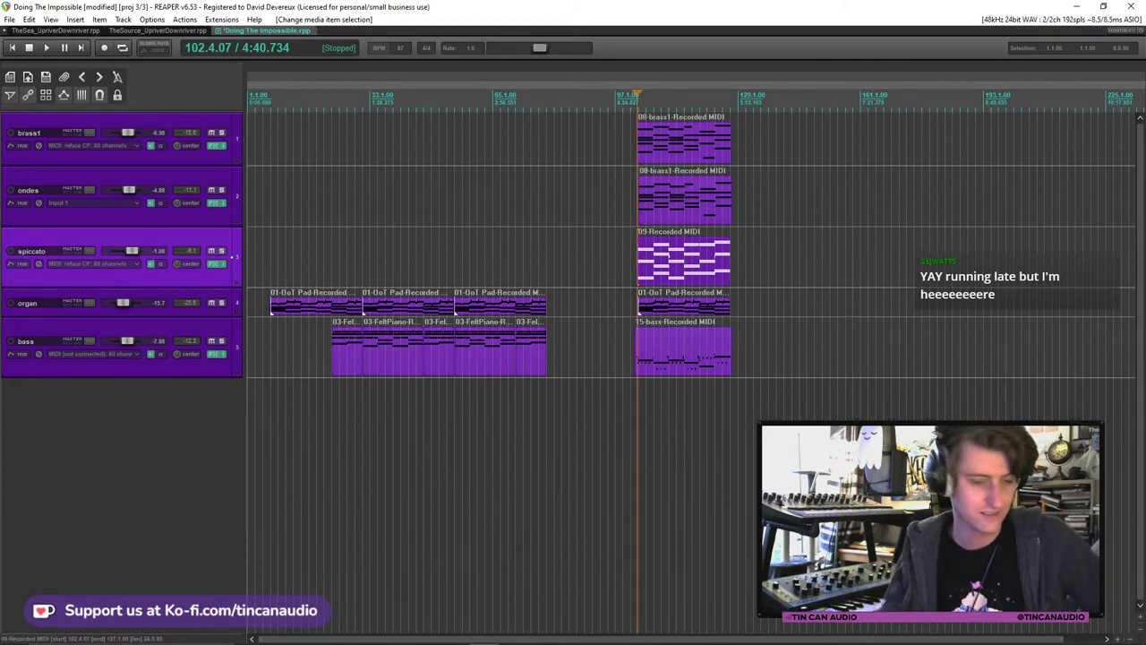
key("alt+Tab")
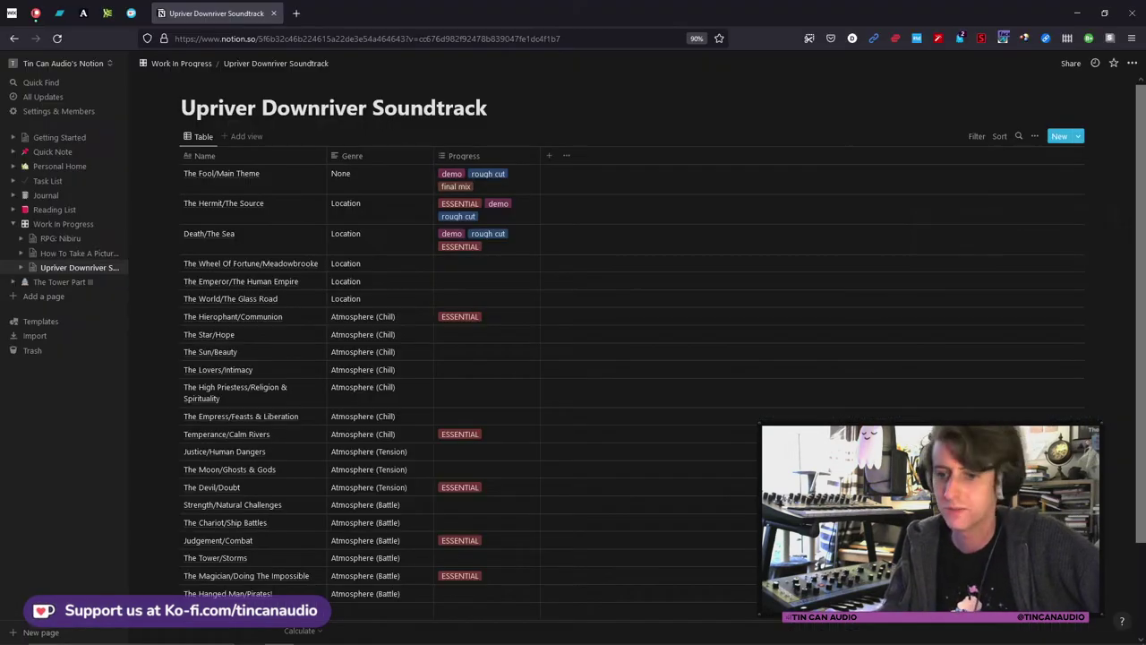
key("alt+Tab")
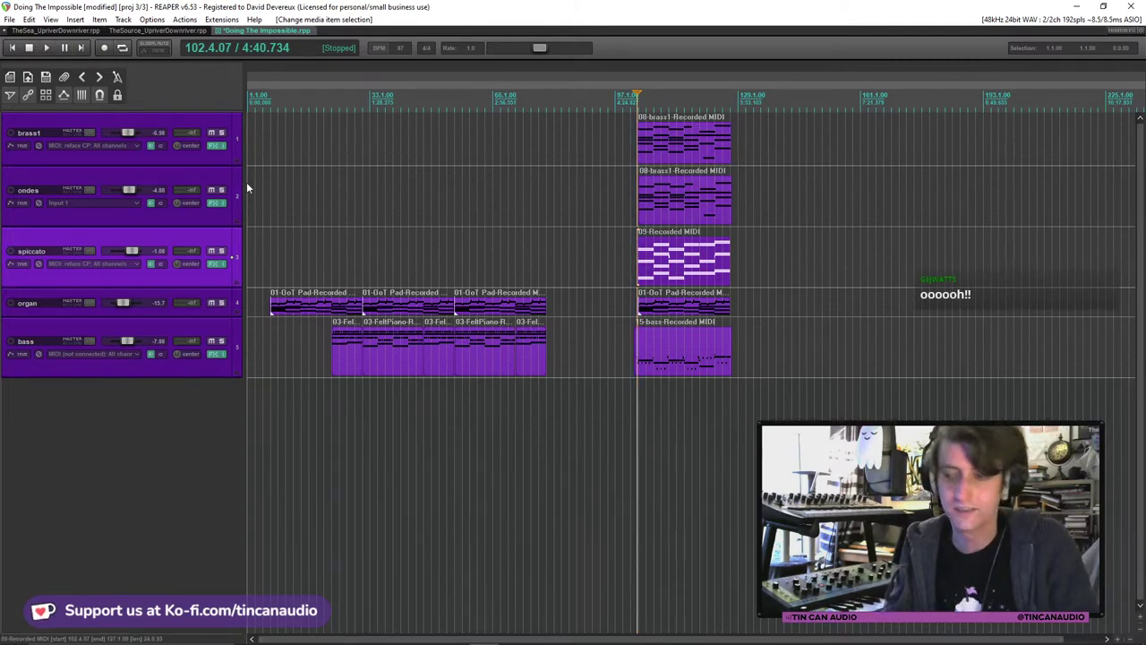
Play back the full brass, ondes, spiccato, organ and bass section from bar 103.
left_click(686, 195)
scroll(654, 208, "up", 5)
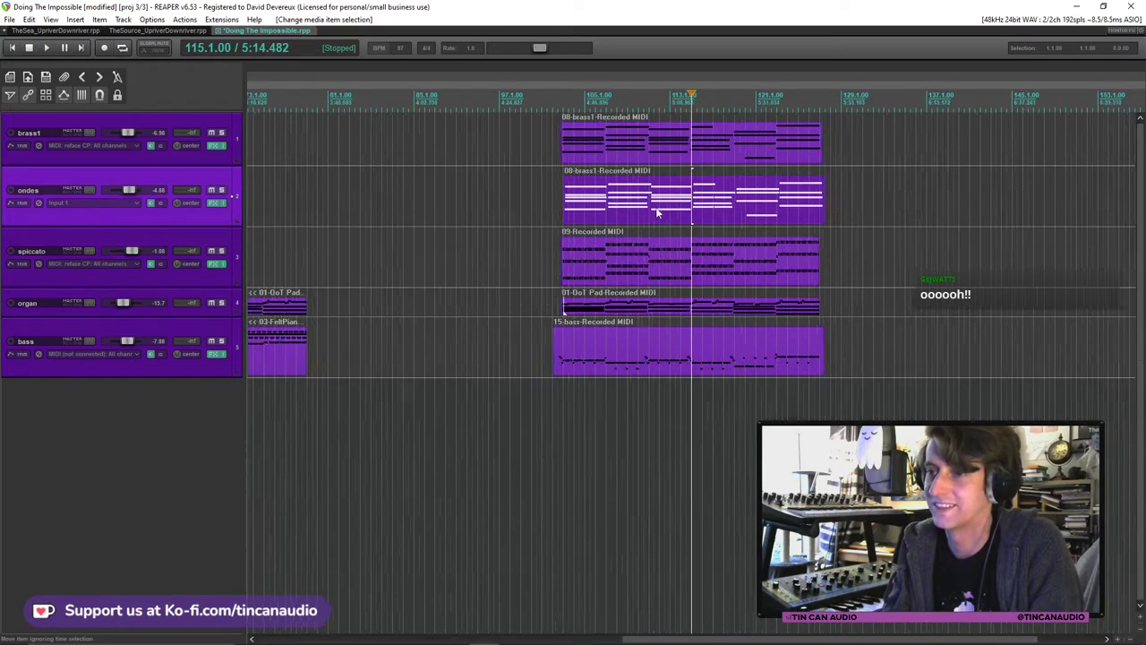
left_click(511, 196)
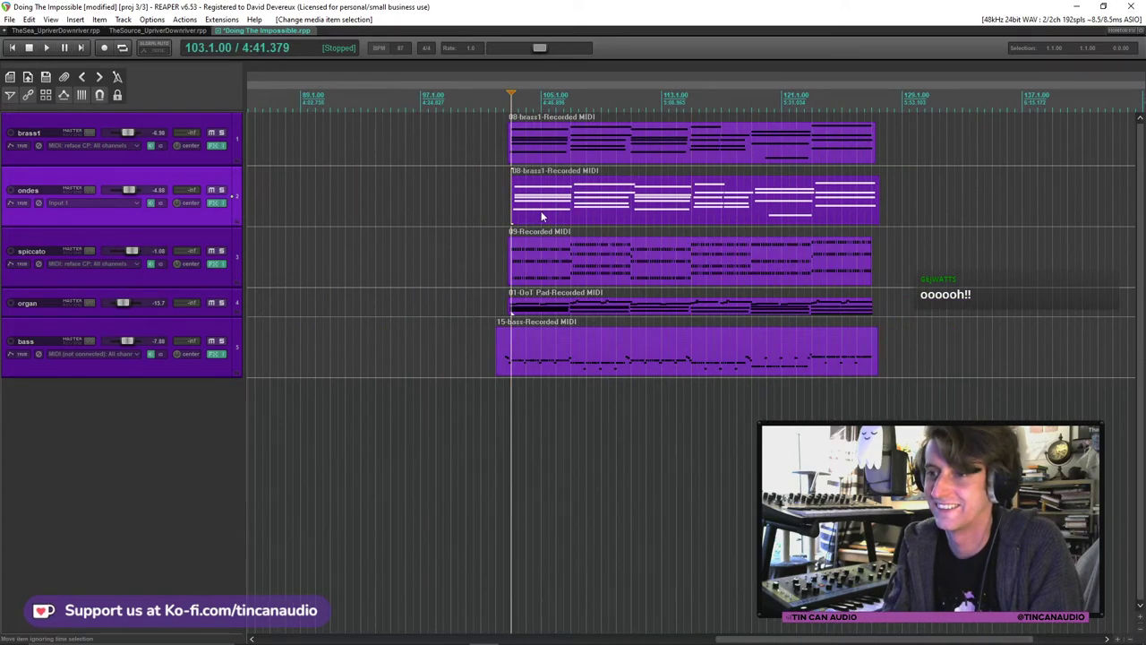
key("space")
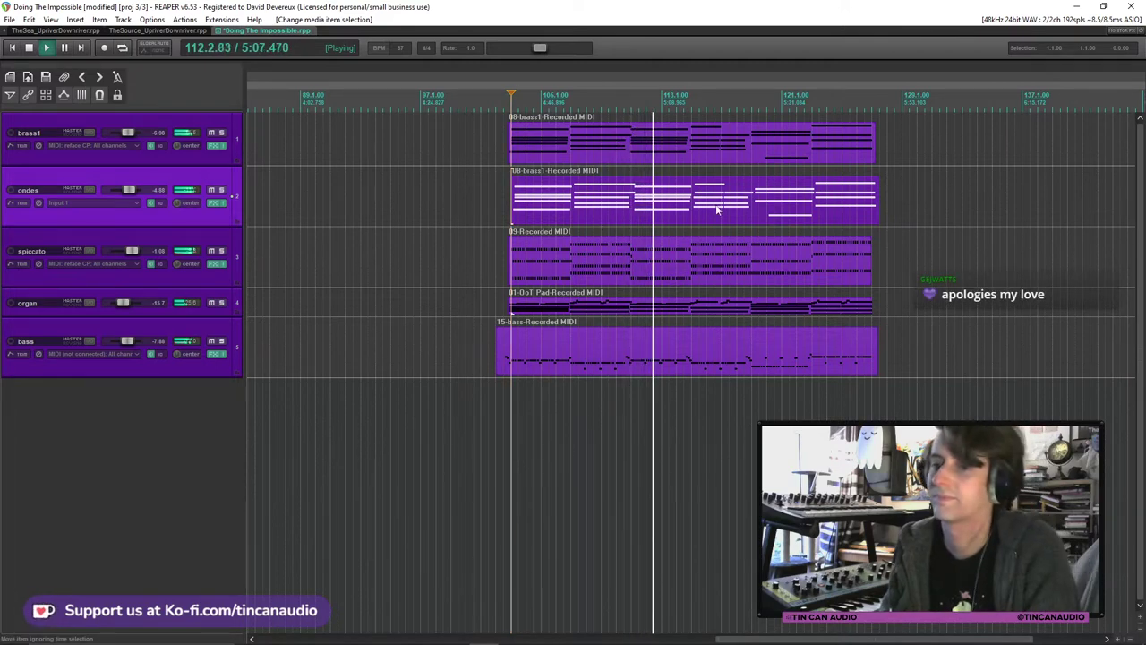
key("space")
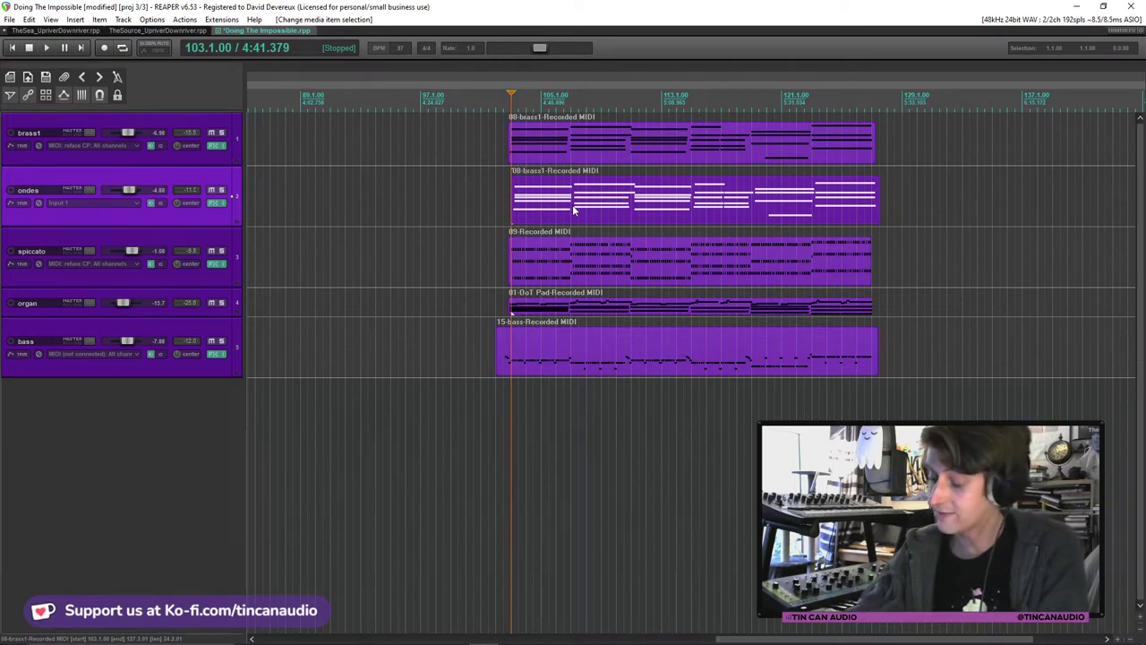
Check the brass and ondes items in TheSource_UpriverDownriver and play Doing The Impossible from the start of its brass1 item.
left_click(185, 33)
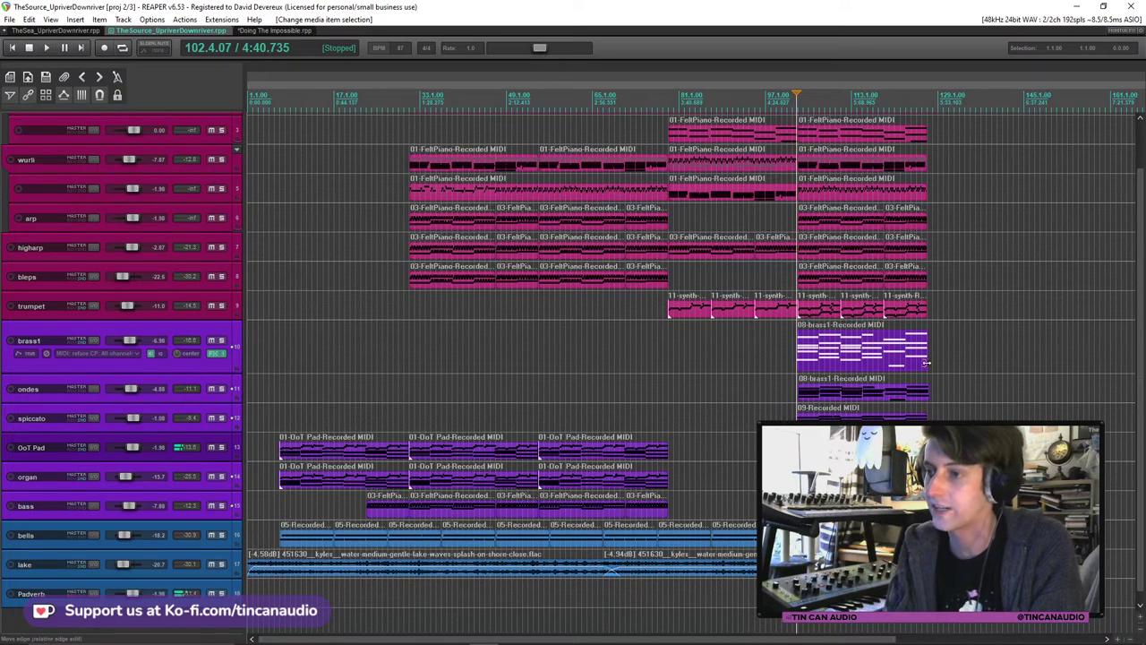
left_click(852, 393)
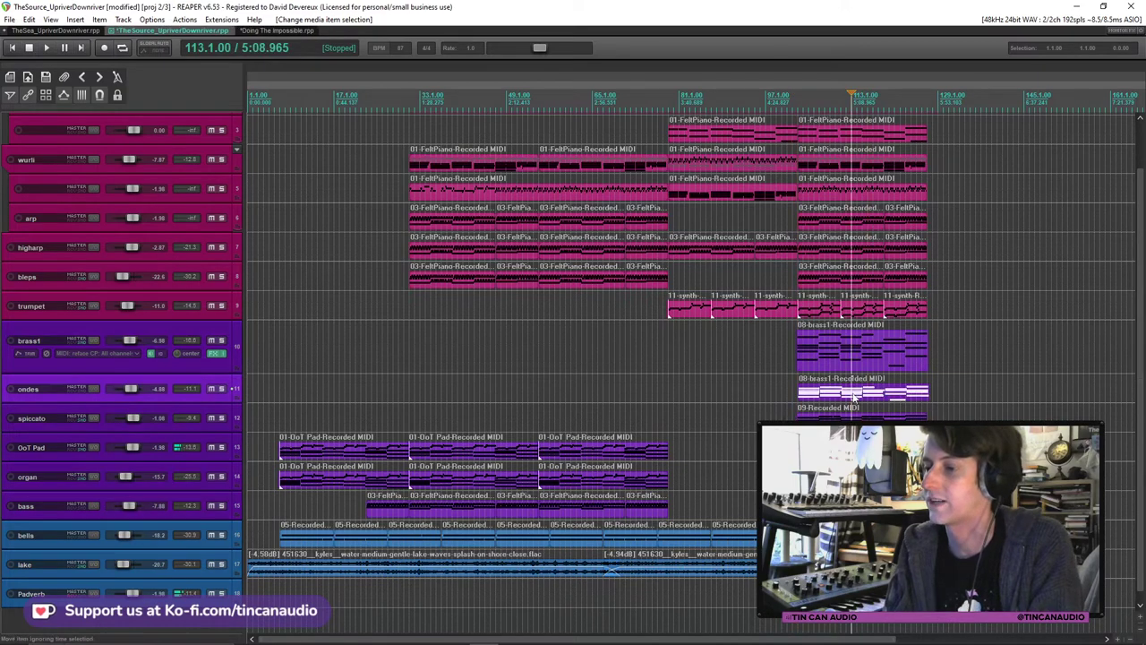
left_click(273, 31)
left_click(507, 148)
scroll(573, 215, "down", 3)
scroll(573, 215, "up", 5)
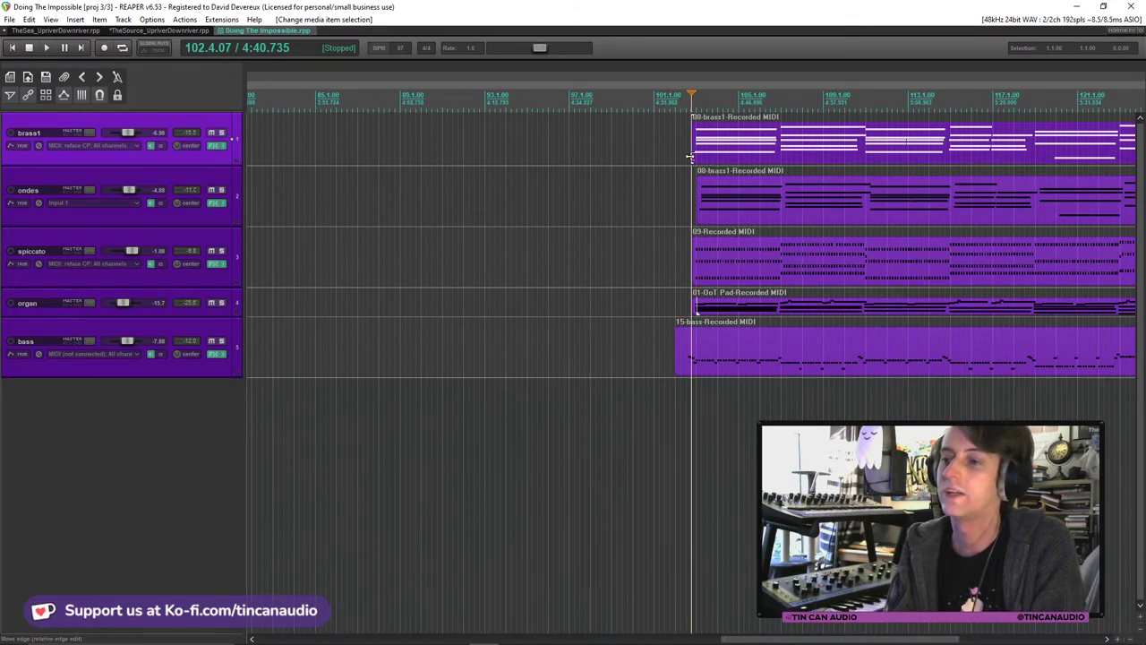
key("space")
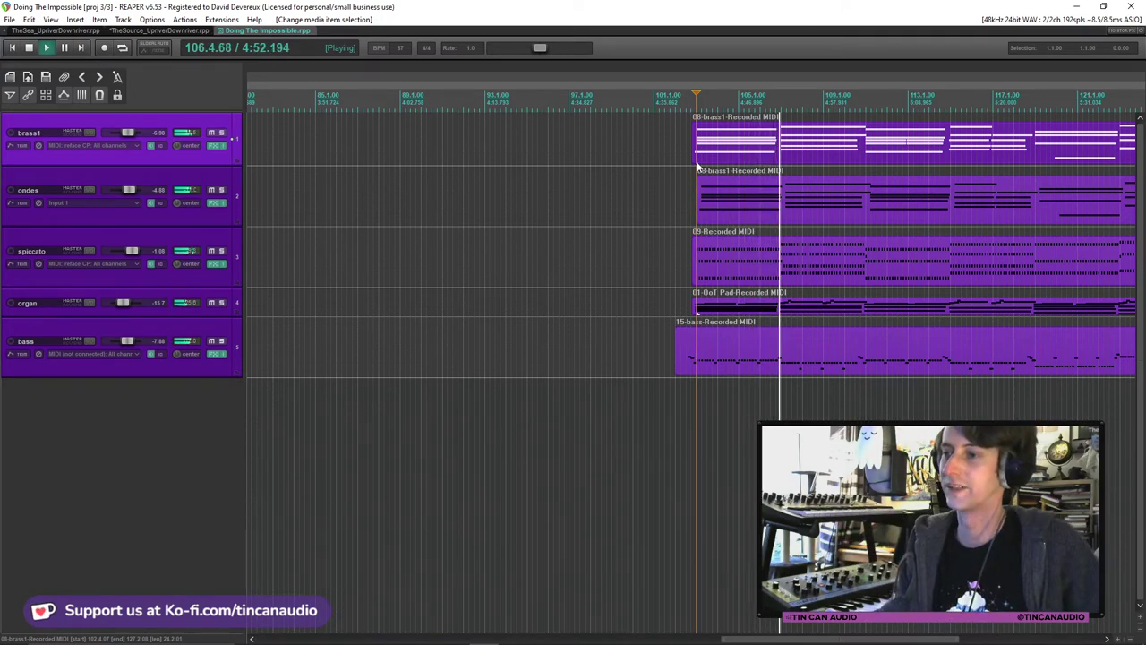
Listen to the organ part from its first item and to the organ with bass from bar 23.
scroll(698, 166, "down", 3)
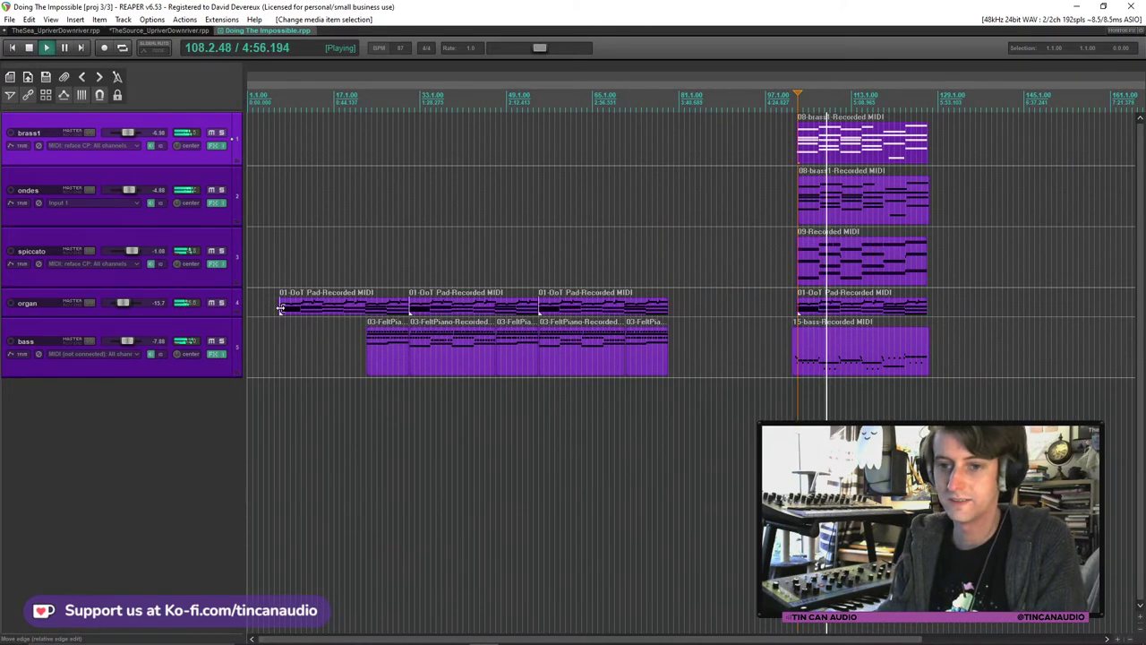
left_click(293, 312)
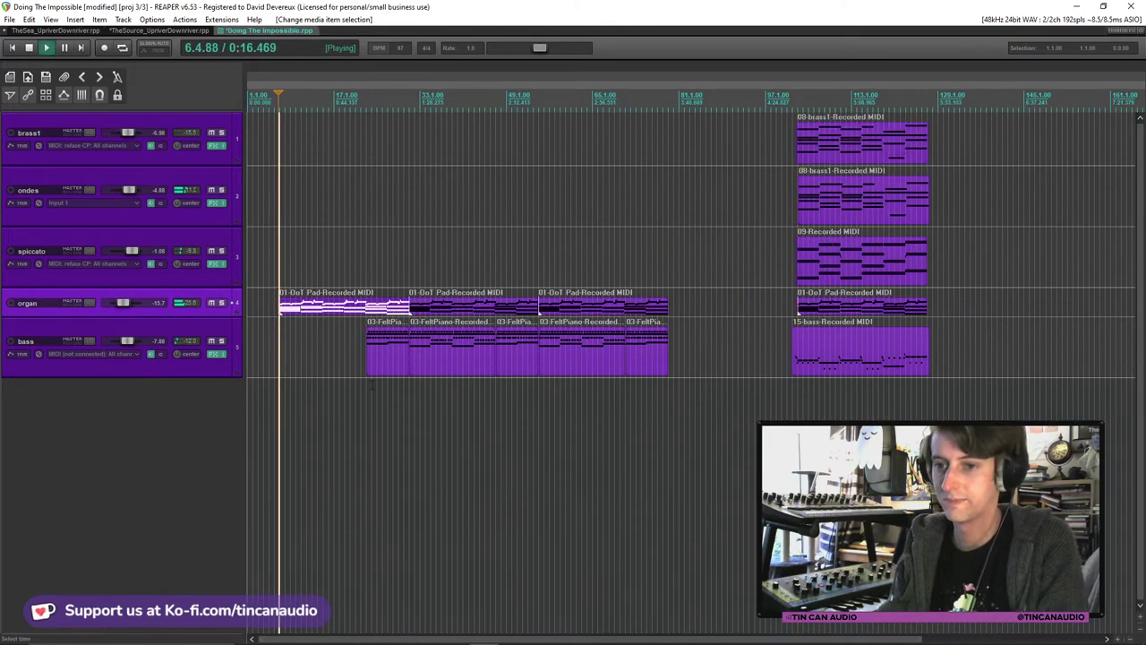
left_click(403, 351)
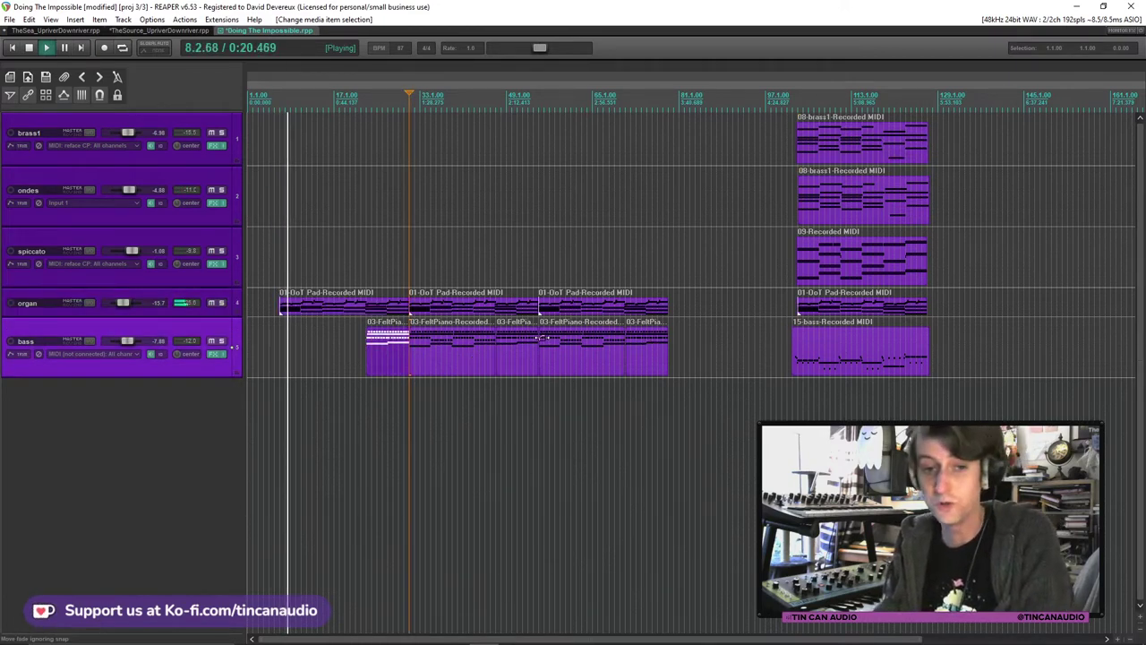
left_click(646, 352)
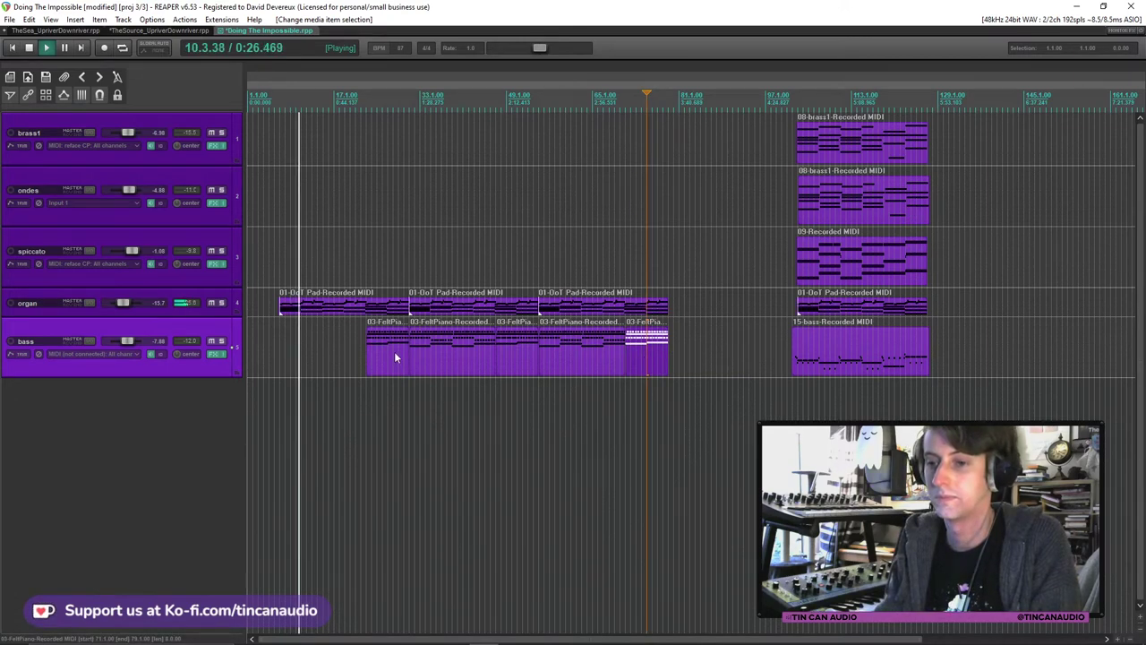
left_click(367, 306)
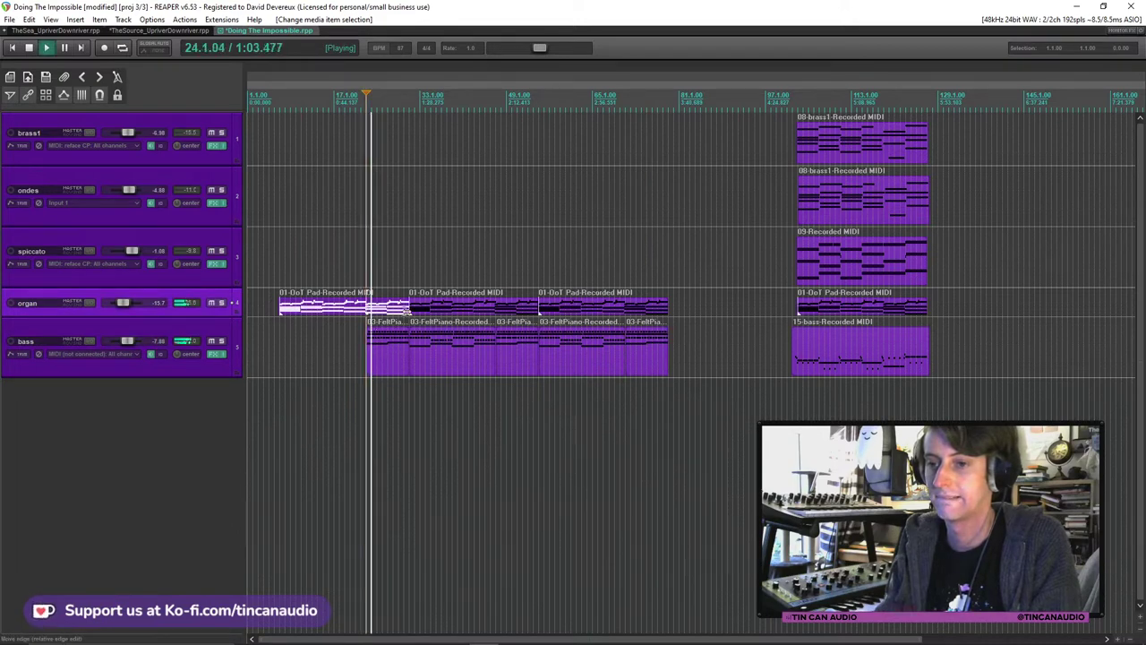
left_click(636, 359)
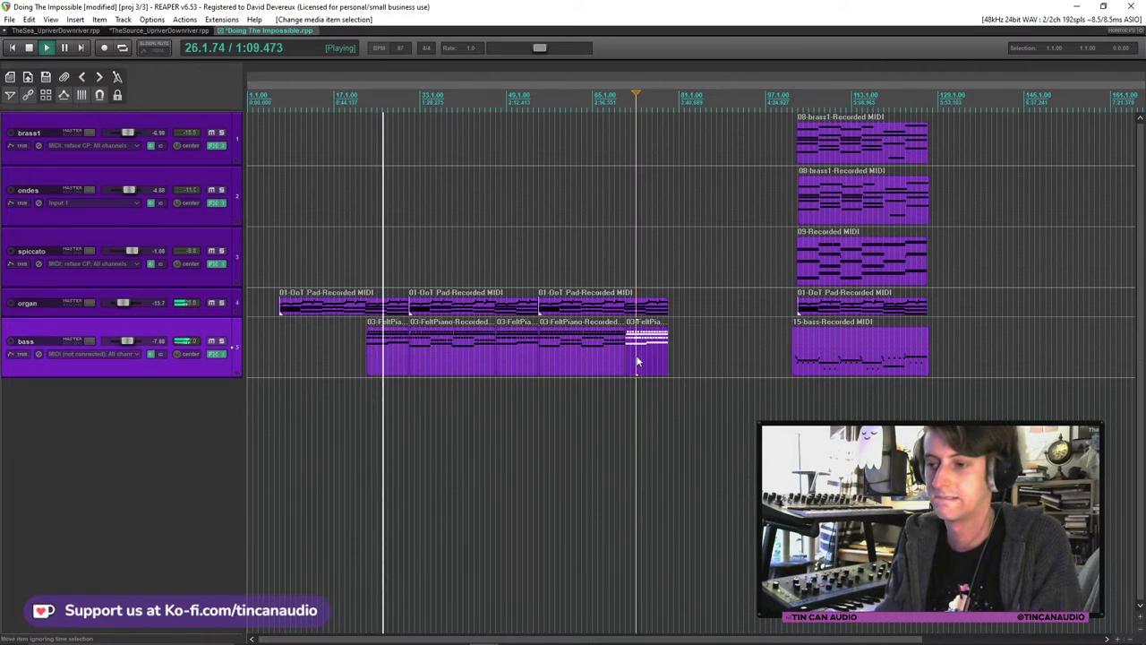
Play the organ and bass parts from the start of the first organ item, and save the project.
left_click(607, 308, "ctrl")
left_click(515, 348, "ctrl")
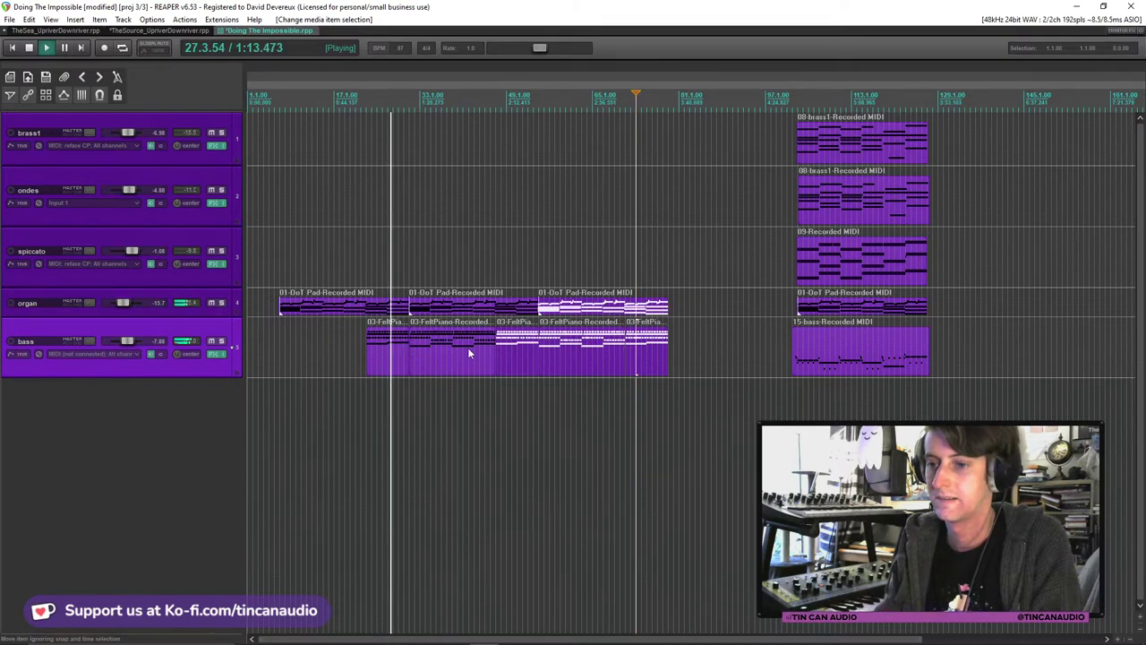
left_click(468, 348, "ctrl")
left_click(545, 335)
key("space")
left_click(281, 307)
key("space")
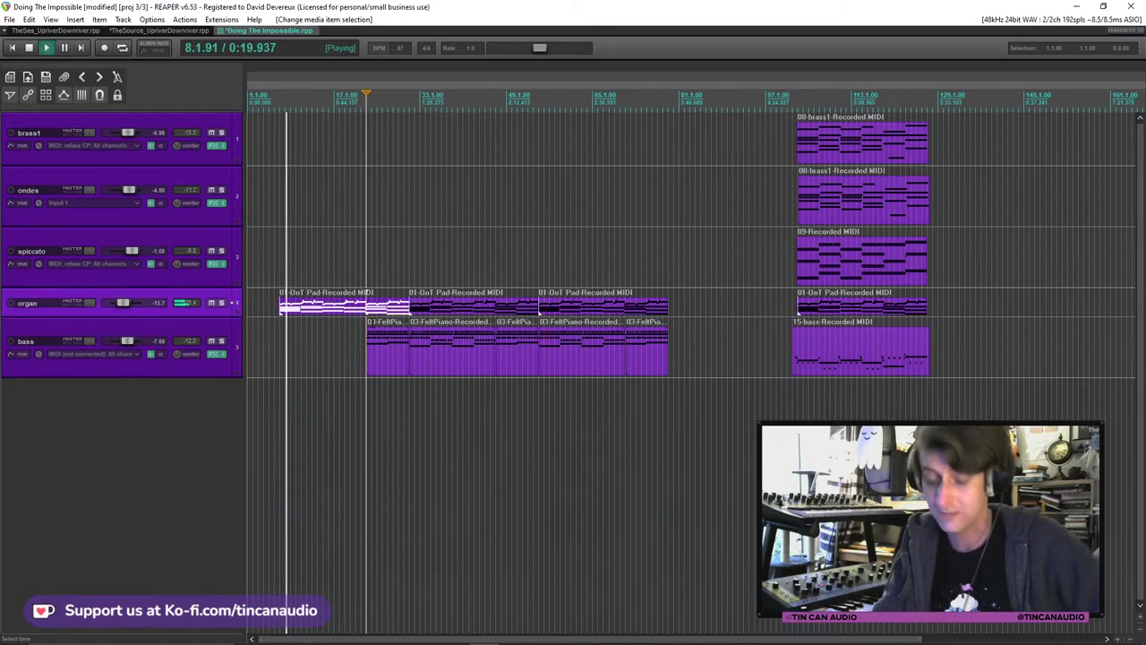
left_click(513, 348)
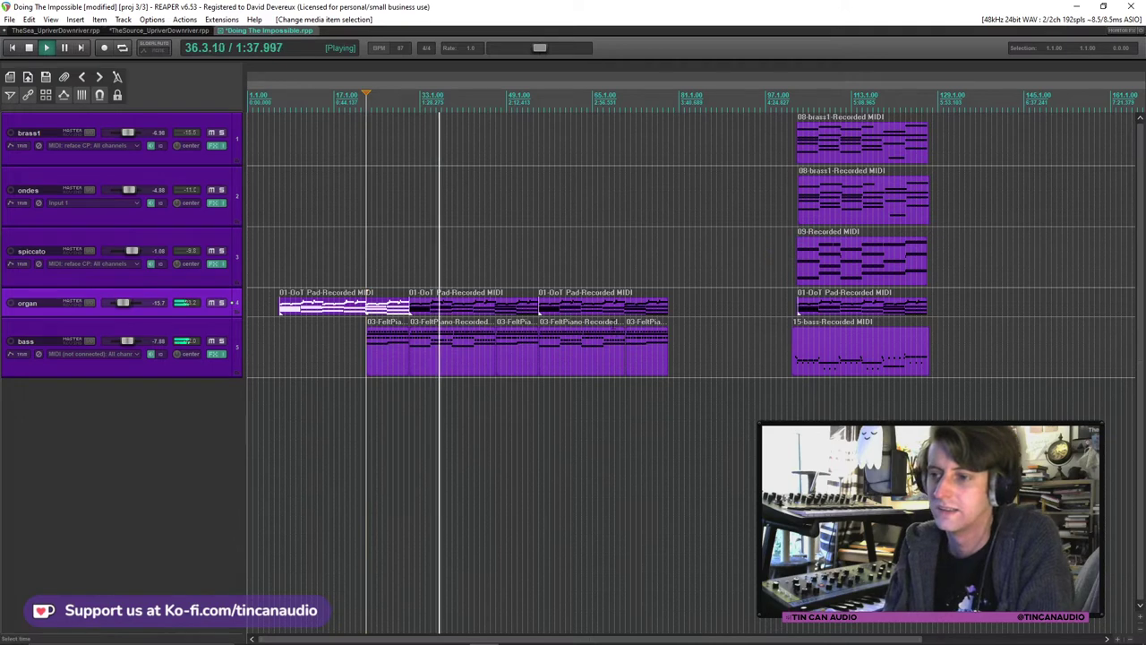
left_click(652, 318)
key("ctrl+s")
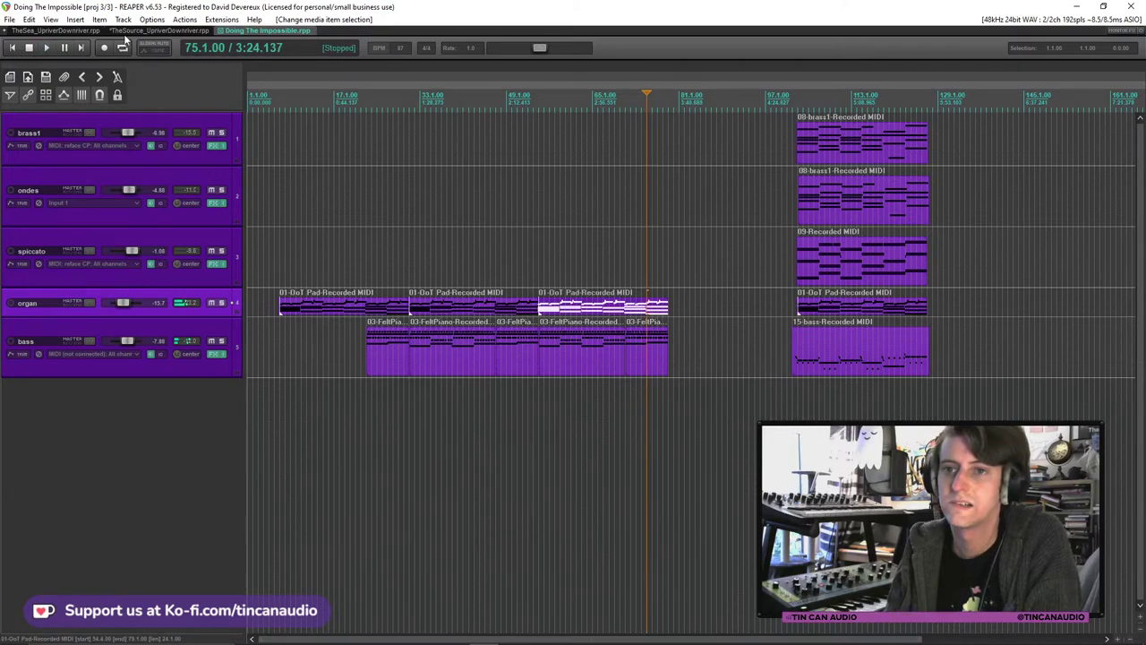
Copy the trumpet track from TheSource_UpriverDownriver into Doing The Impossible, place it above brass1, and play from bar 103.
left_click(168, 29)
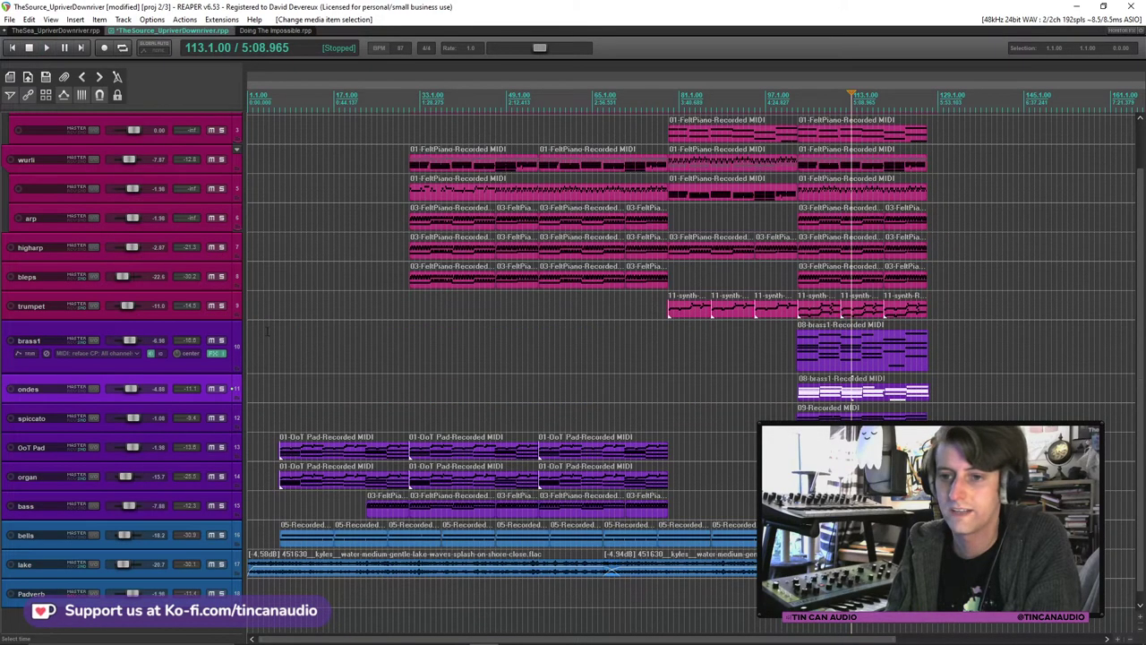
left_click(207, 315)
left_click(238, 30)
left_click(141, 450)
key("ctrl+v")
left_click_drag(200, 360, 193, 99)
left_click(795, 148)
key("space")
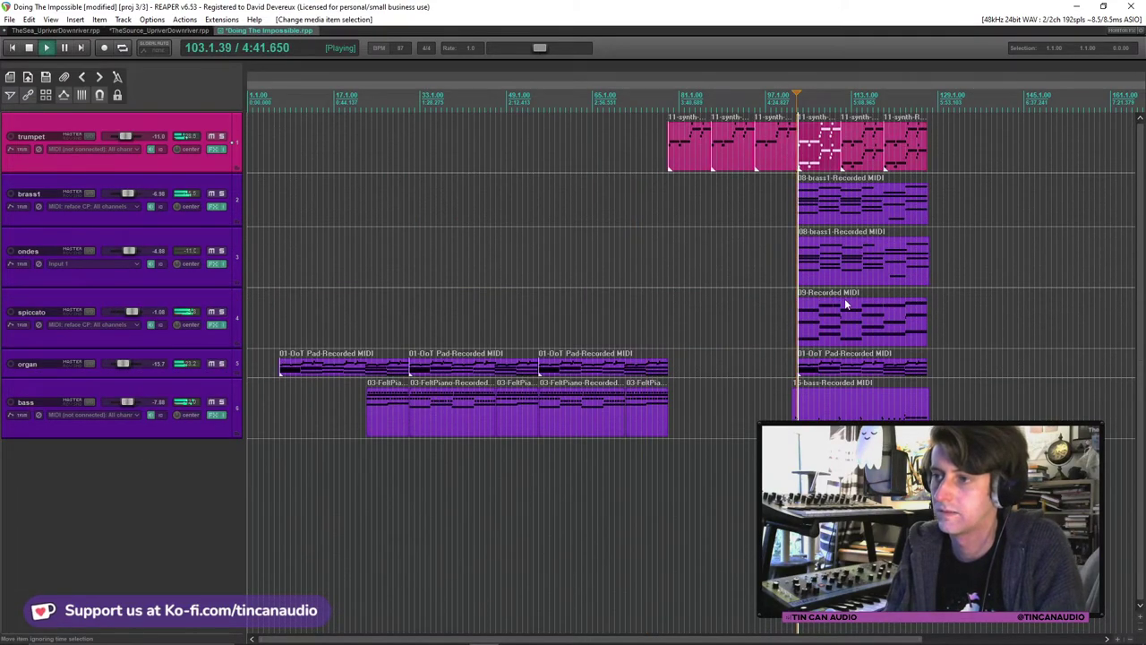
Delete the three trumpet items before bar 103, save the project, and listen to the remaining trumpet section.
scroll(845, 298, "up", 6)
scroll(820, 275, "down", 3)
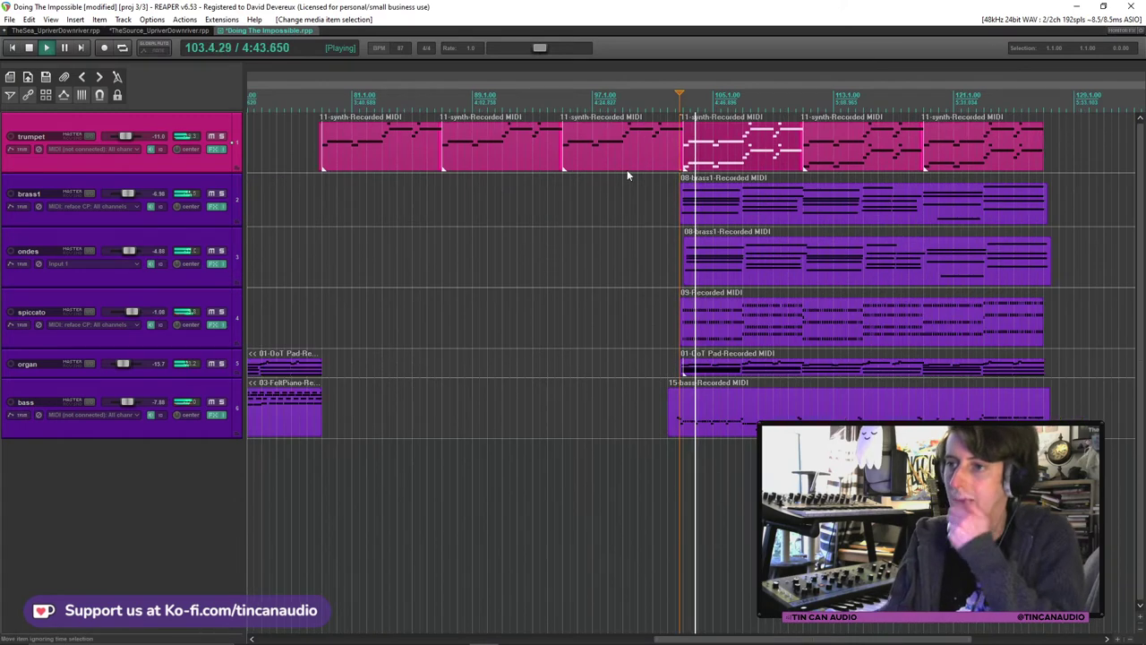
left_click(625, 167)
left_click(406, 144, "shift")
key("Delete")
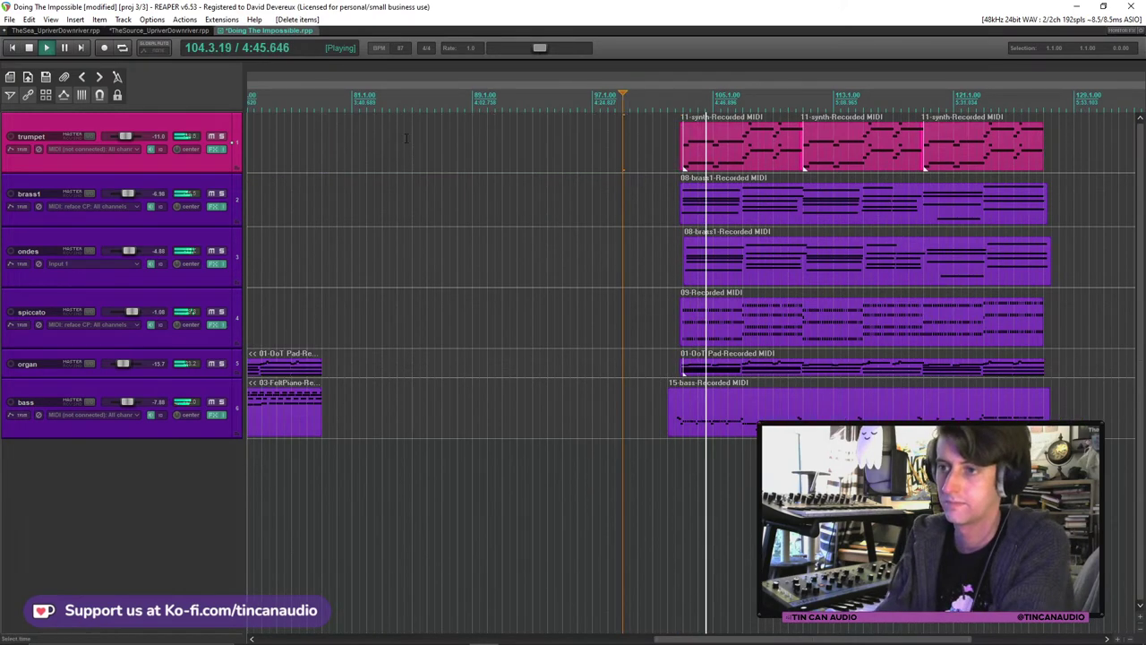
left_click(743, 167)
key("ctrl+s")
scroll(693, 278, "right", 1)
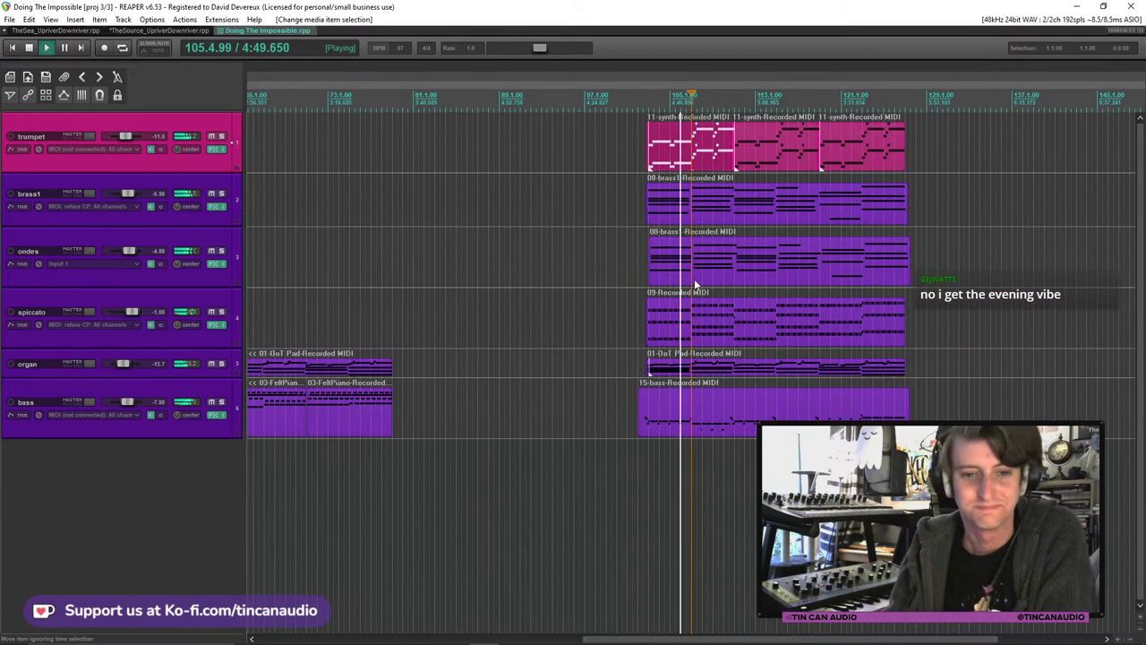
scroll(688, 271, "right", 1)
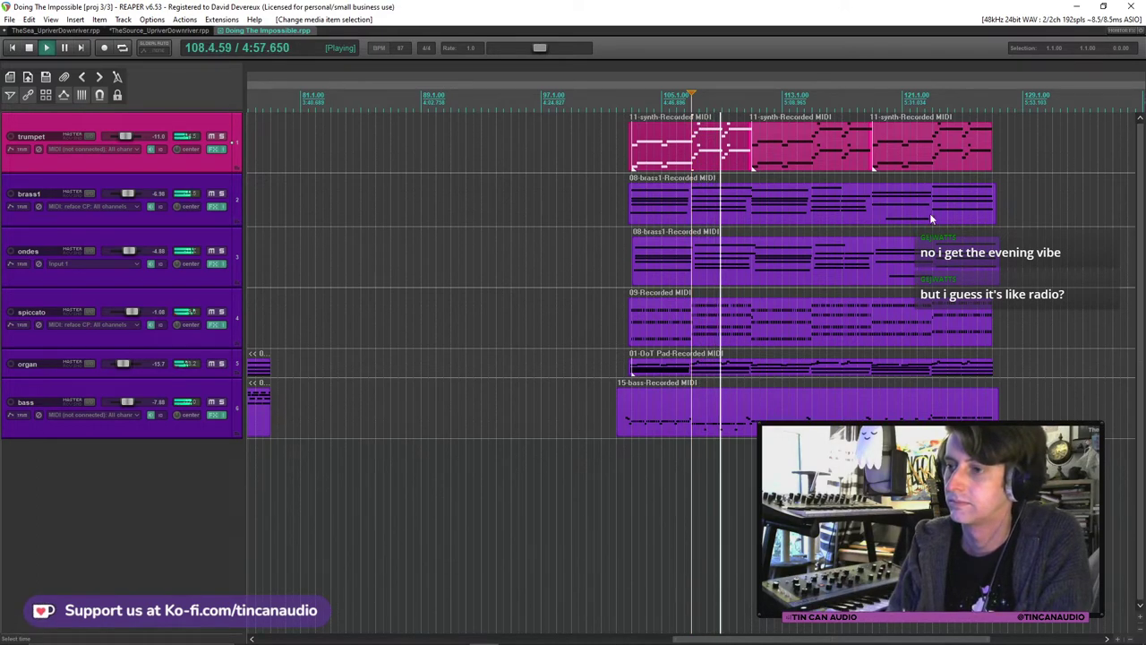
key("space")
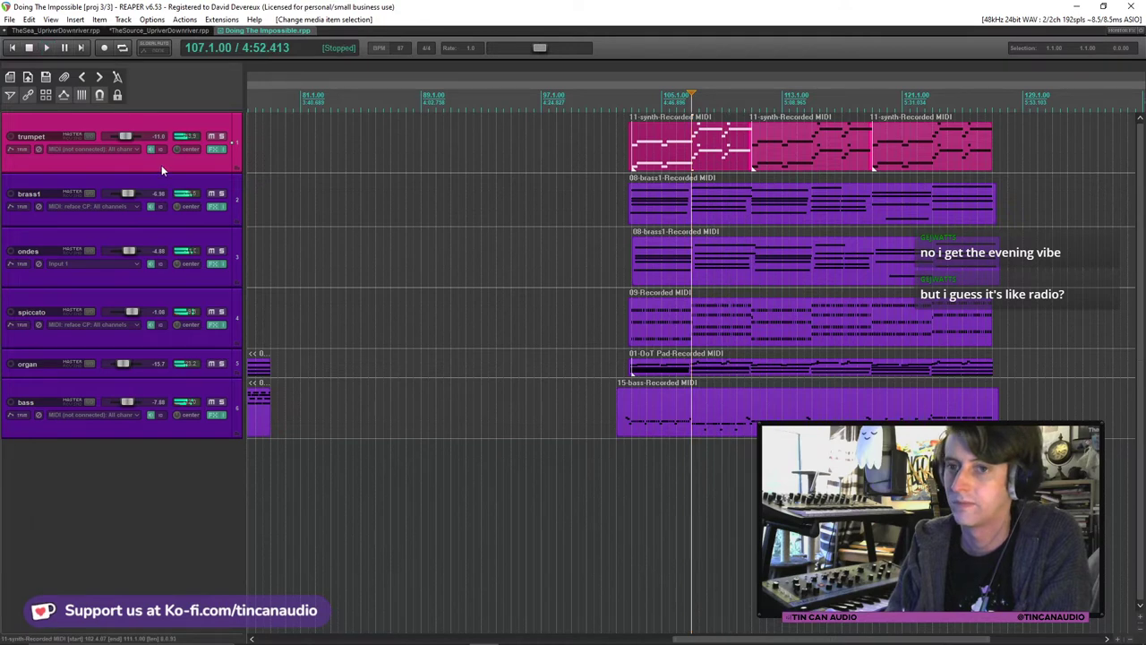
Add a new track below trumpet and load the VST3i Originals - Felt Piano (Spitfire Audio) instrument on it.
key("ctrl+t")
left_click(220, 210)
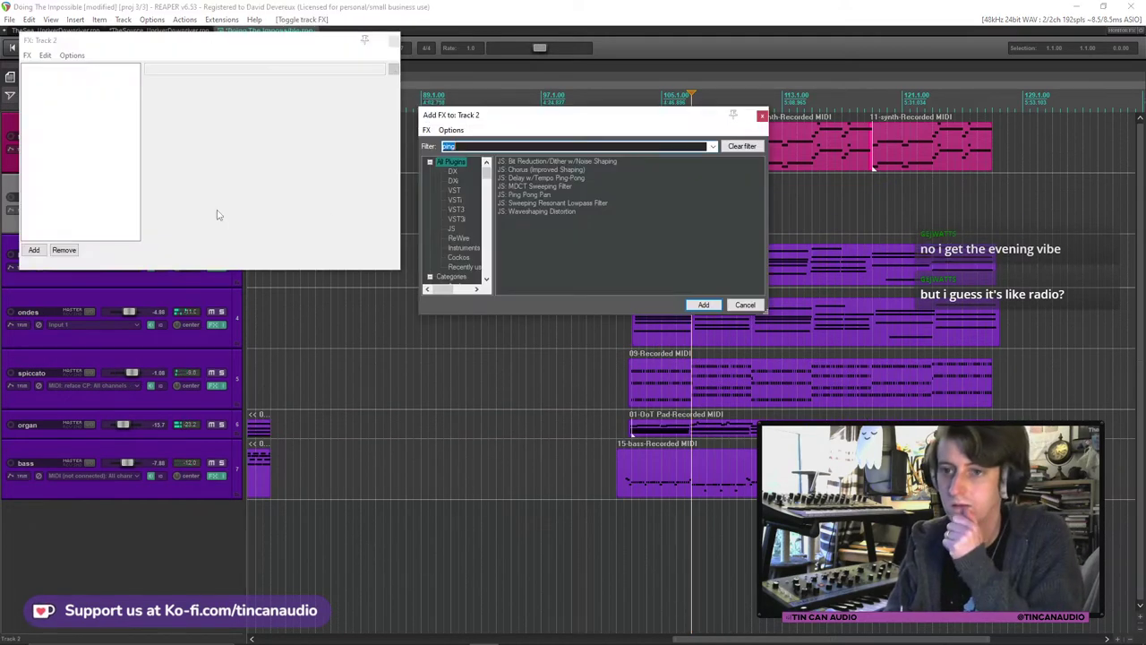
type("felt")
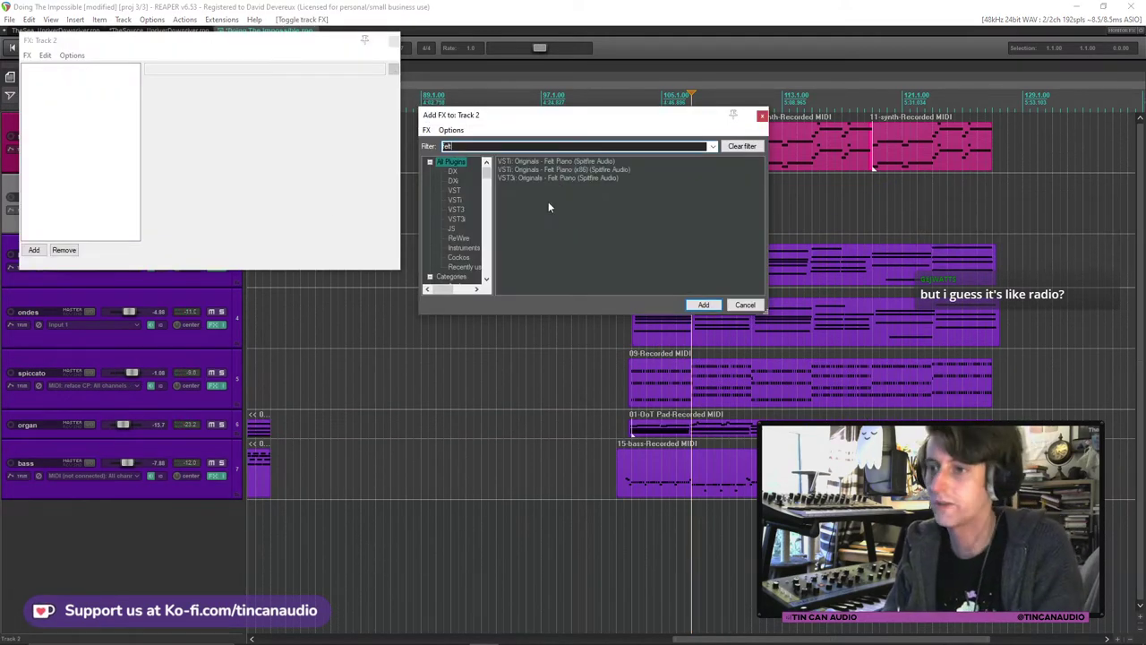
double_click(549, 178)
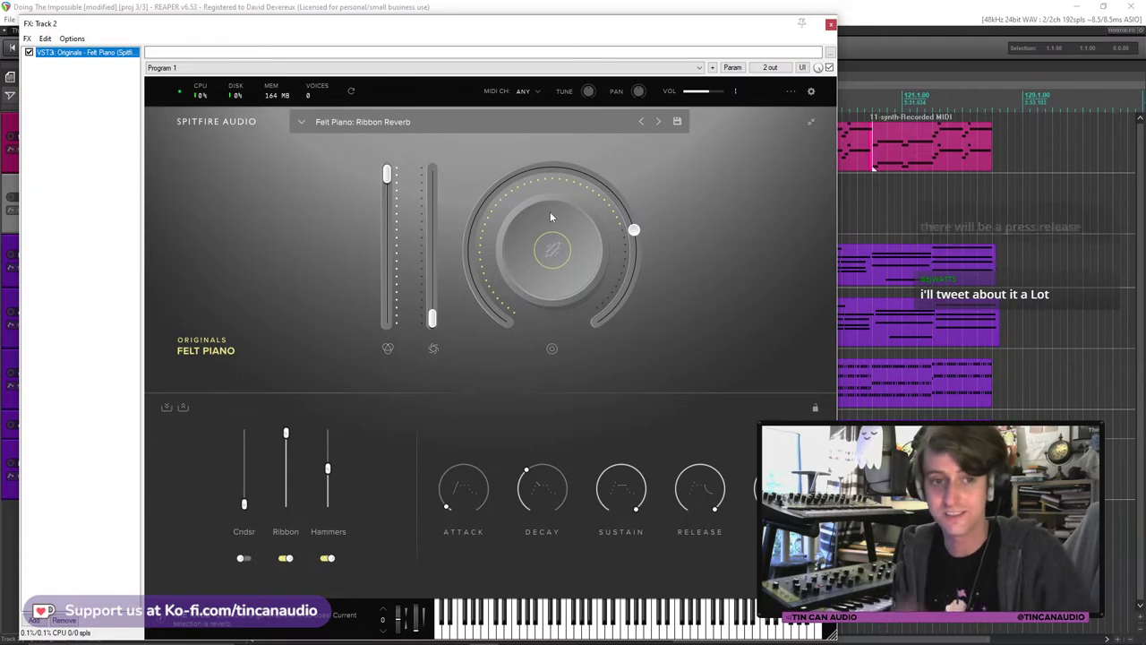
Set the felt piano track's MIDI input to reface CP on all channels, arm it for recording, and place the cursor at bar 100.
left_click(831, 24)
left_click(101, 211)
mouse_move(148, 246)
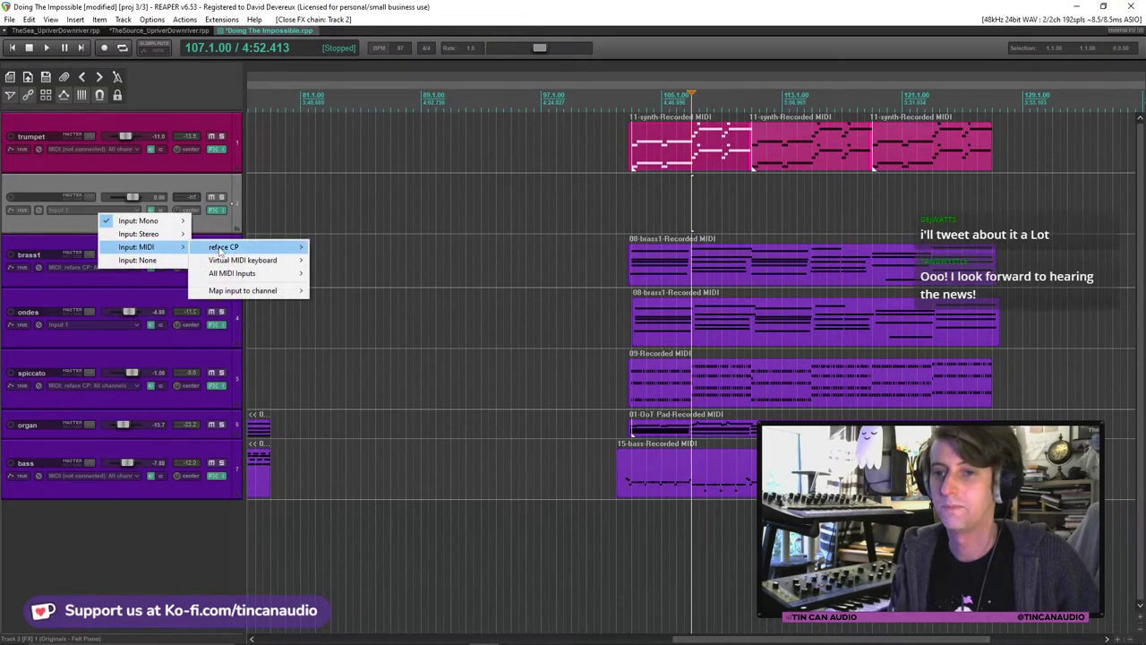
mouse_move(222, 248)
left_click(340, 245)
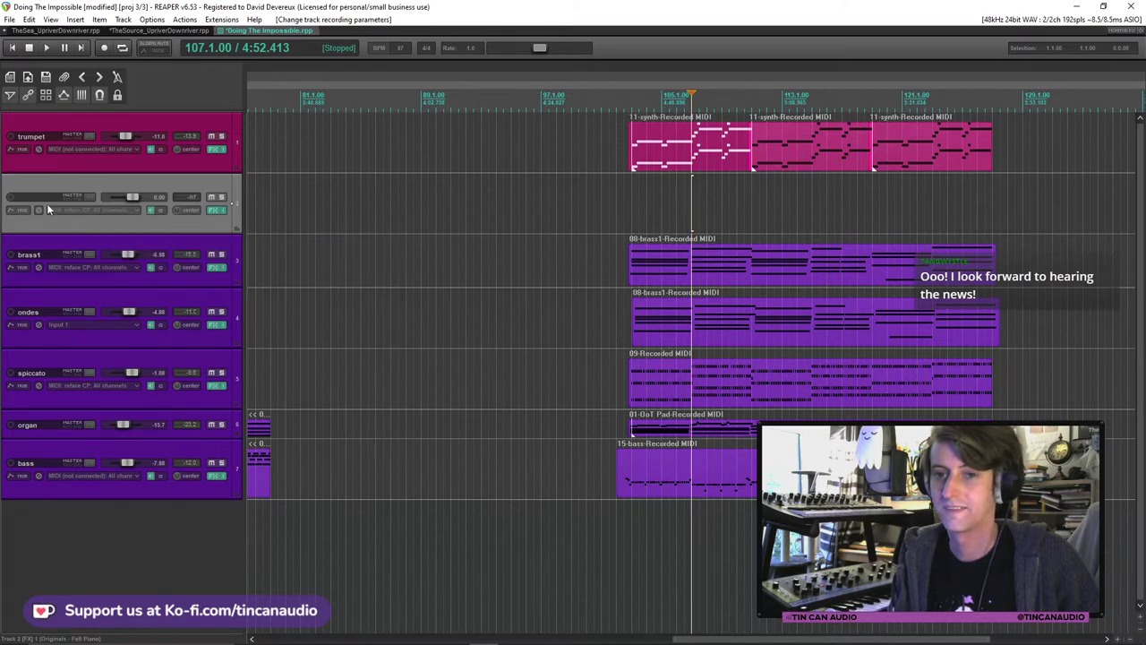
left_click(11, 199)
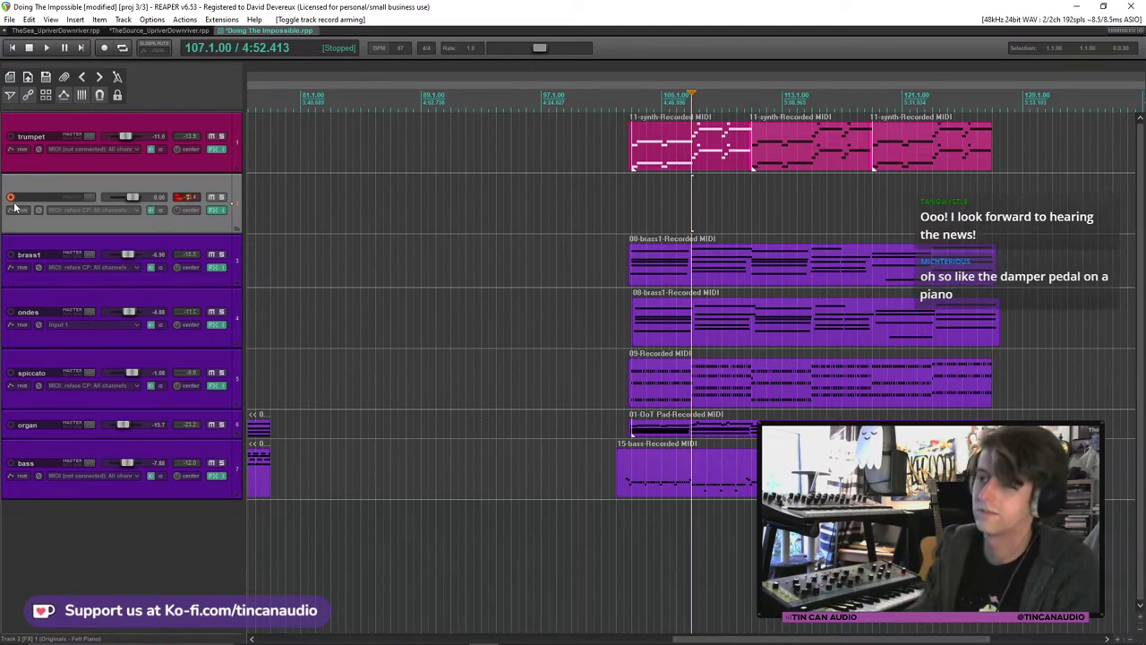
left_click(587, 206)
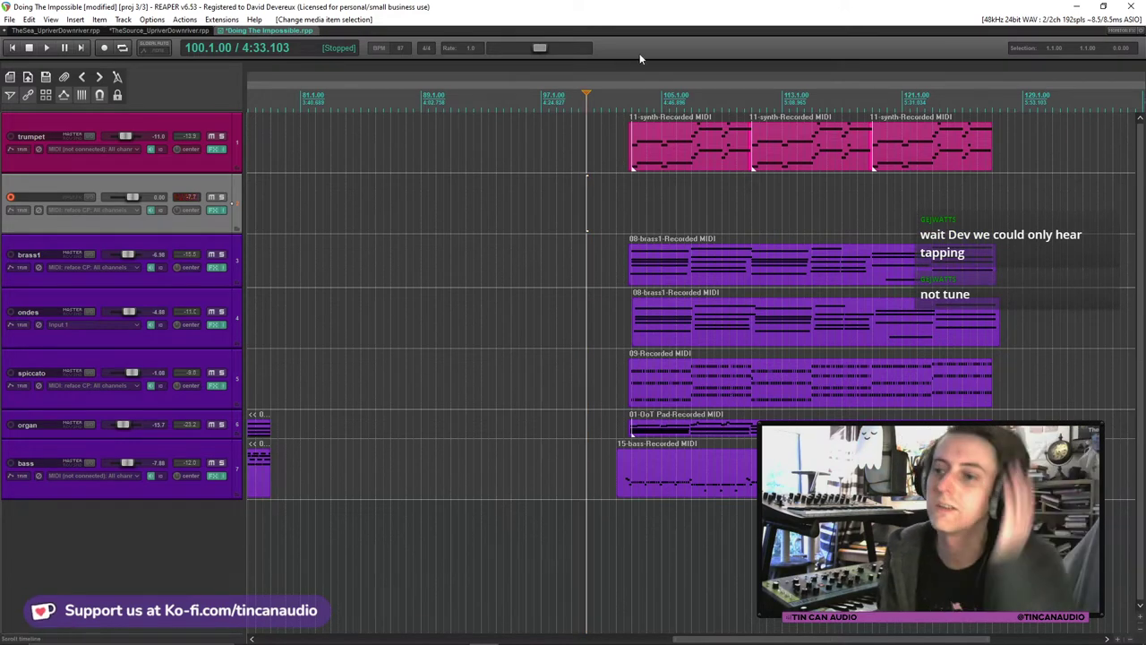
left_click(191, 164)
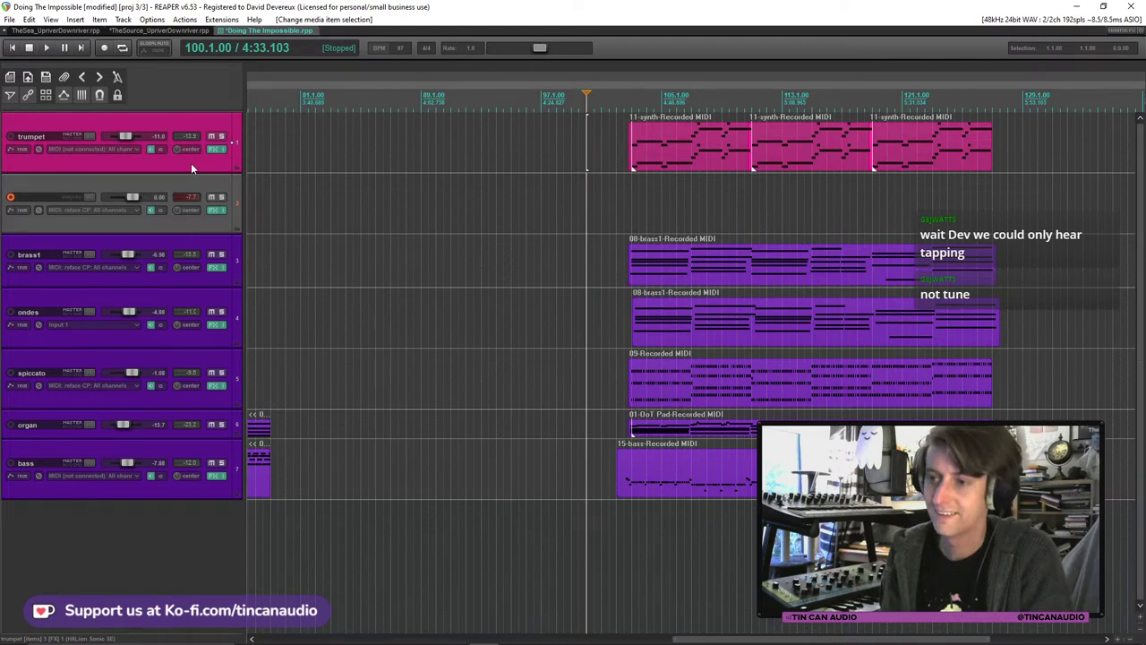
key("ctrl+t")
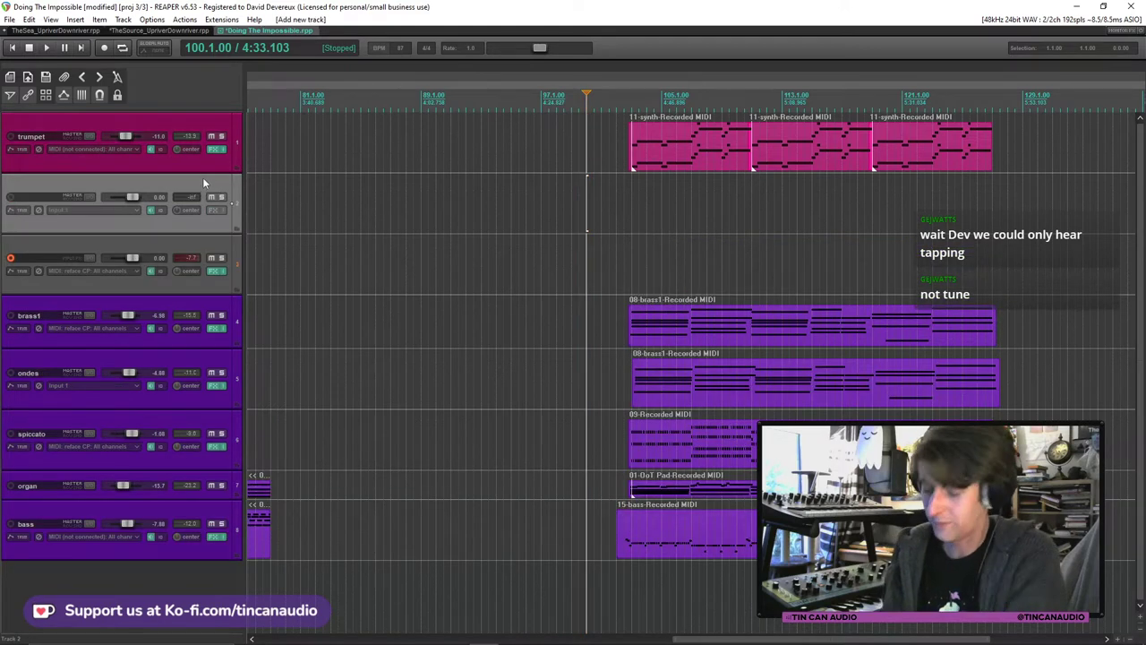
key("Delete")
Play the arrangement from bars 100 and 103 to rehearse the felt piano part over it.
left_click(206, 163)
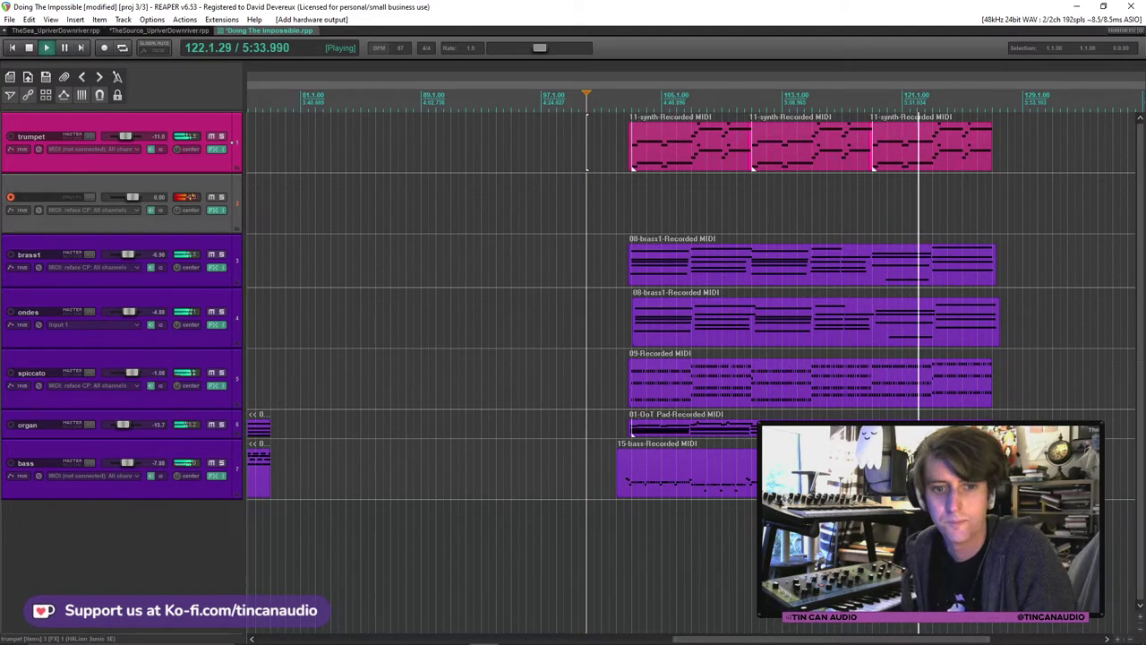
key("space")
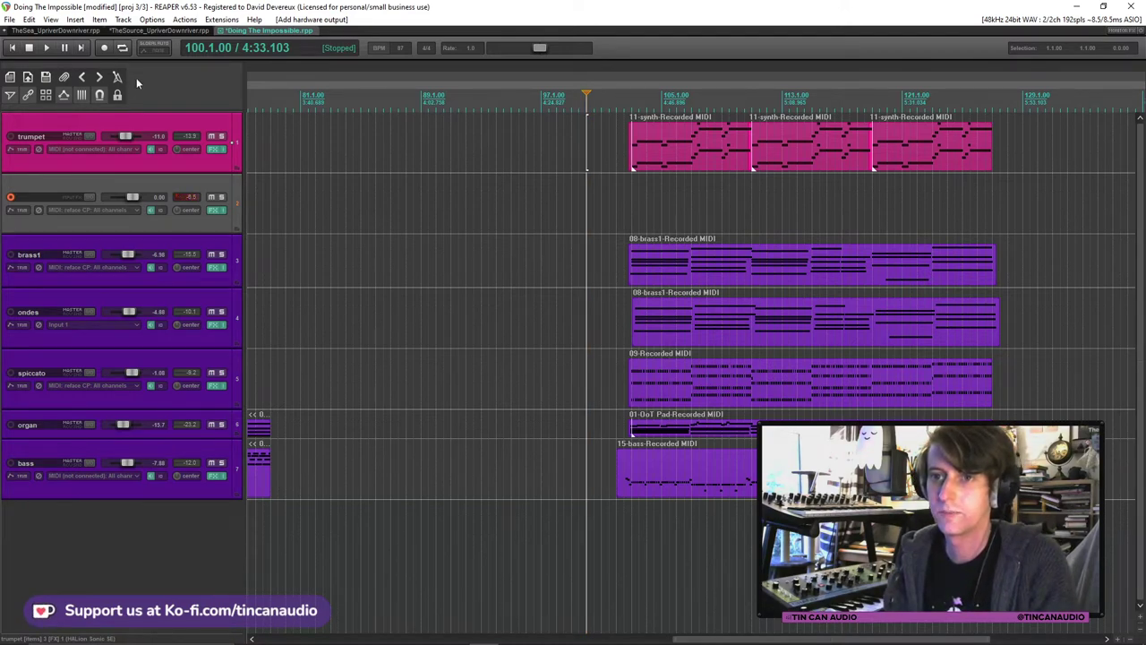
left_click(631, 200)
key("space")
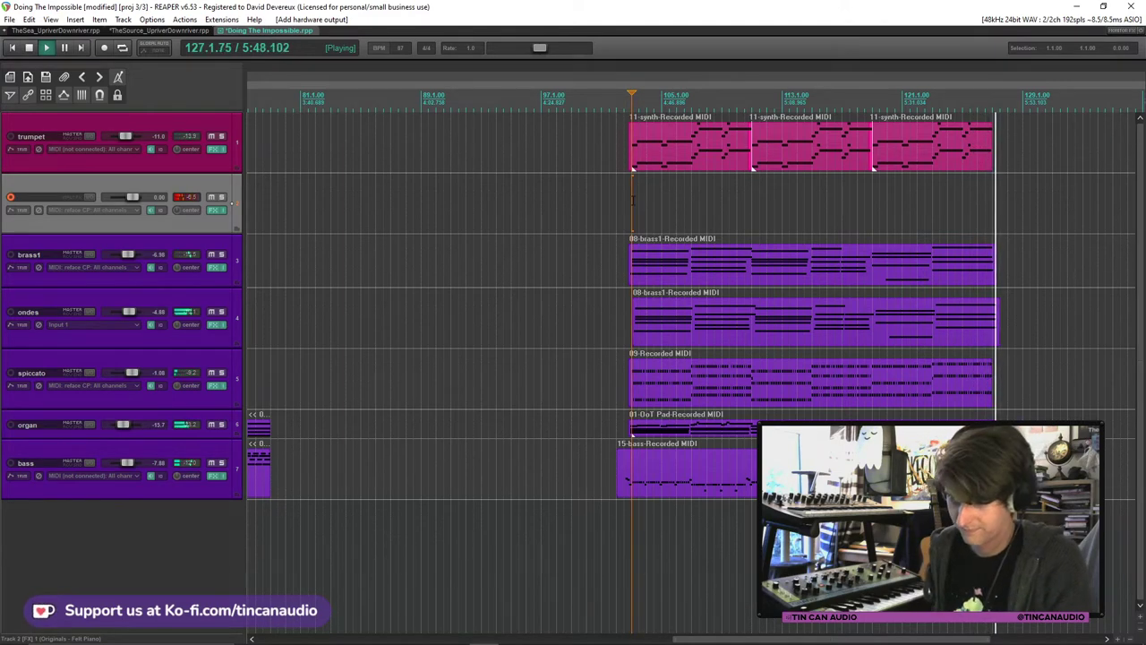
key("space")
Set the recording start point at bar 101 and save the project.
left_click(617, 209)
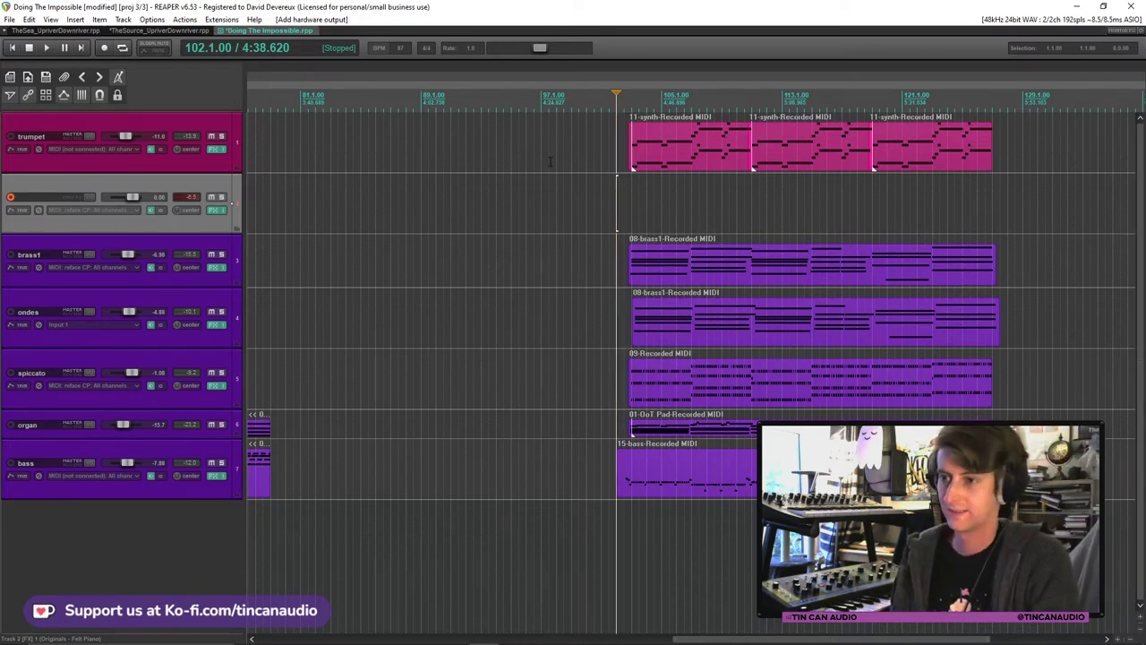
left_click(602, 199)
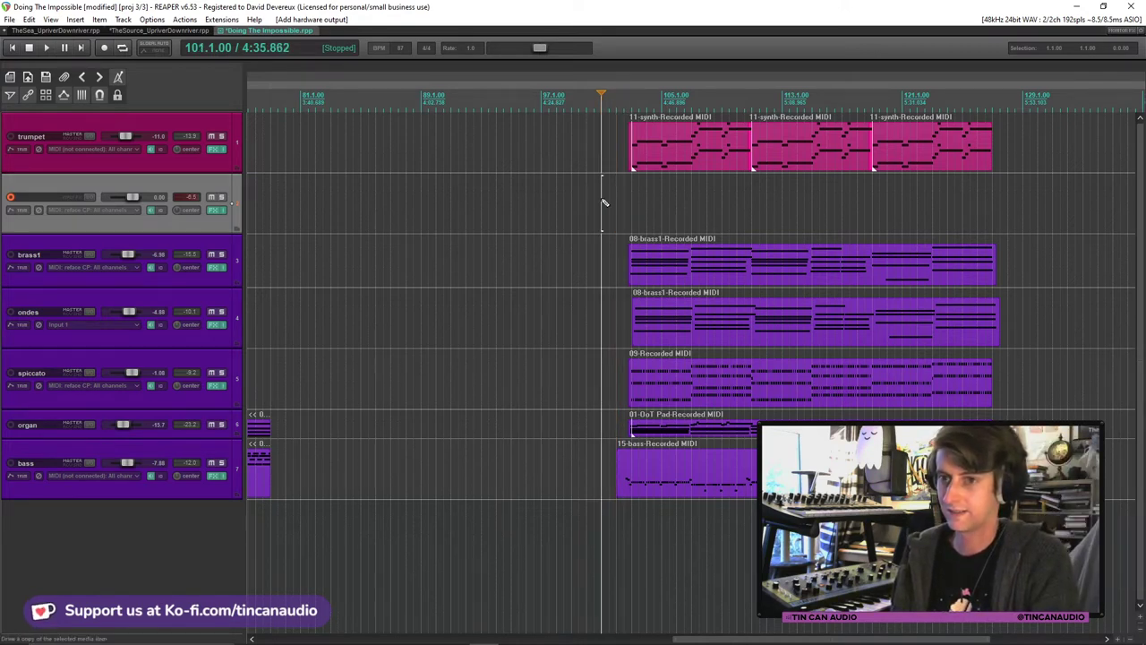
key("ctrl+s")
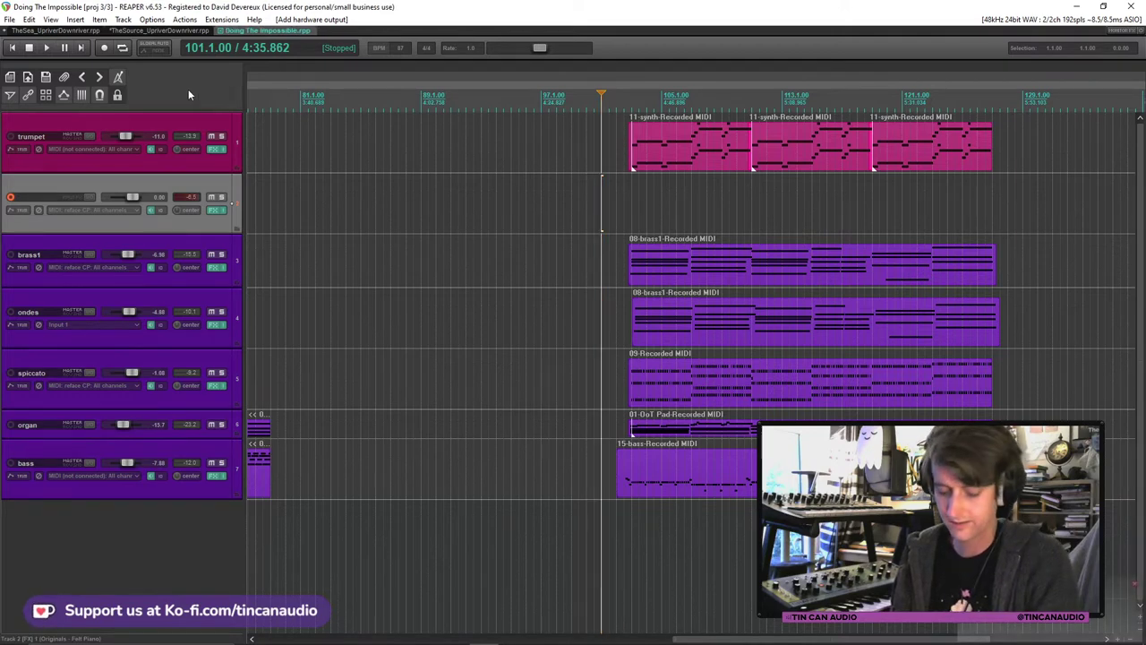
key("ctrl+r")
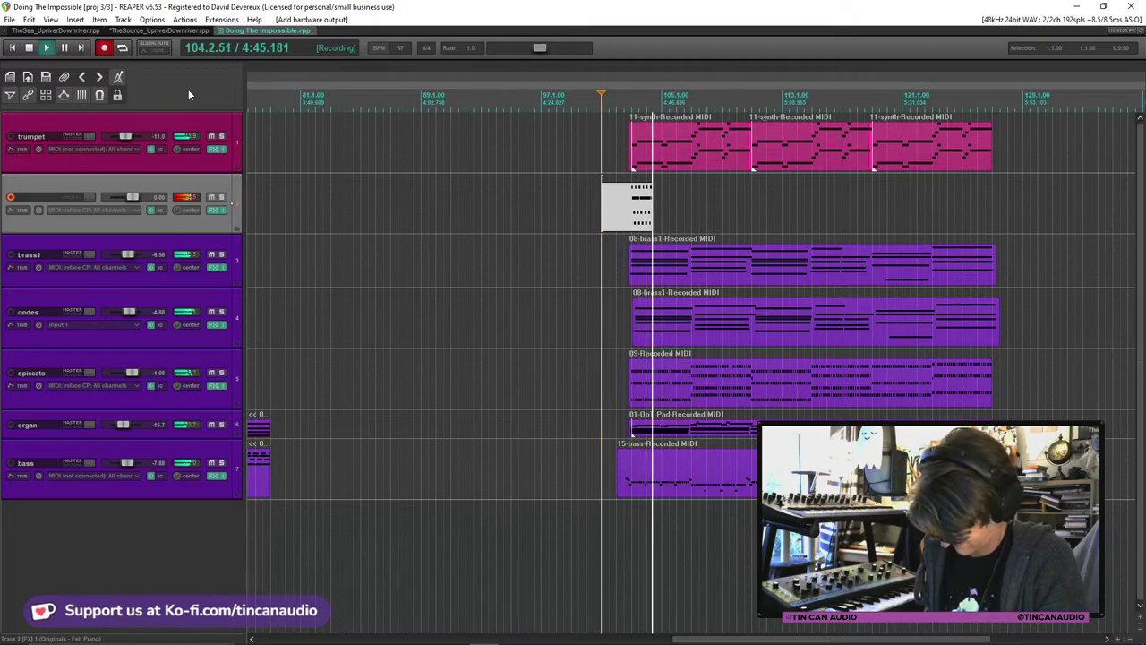
key("space")
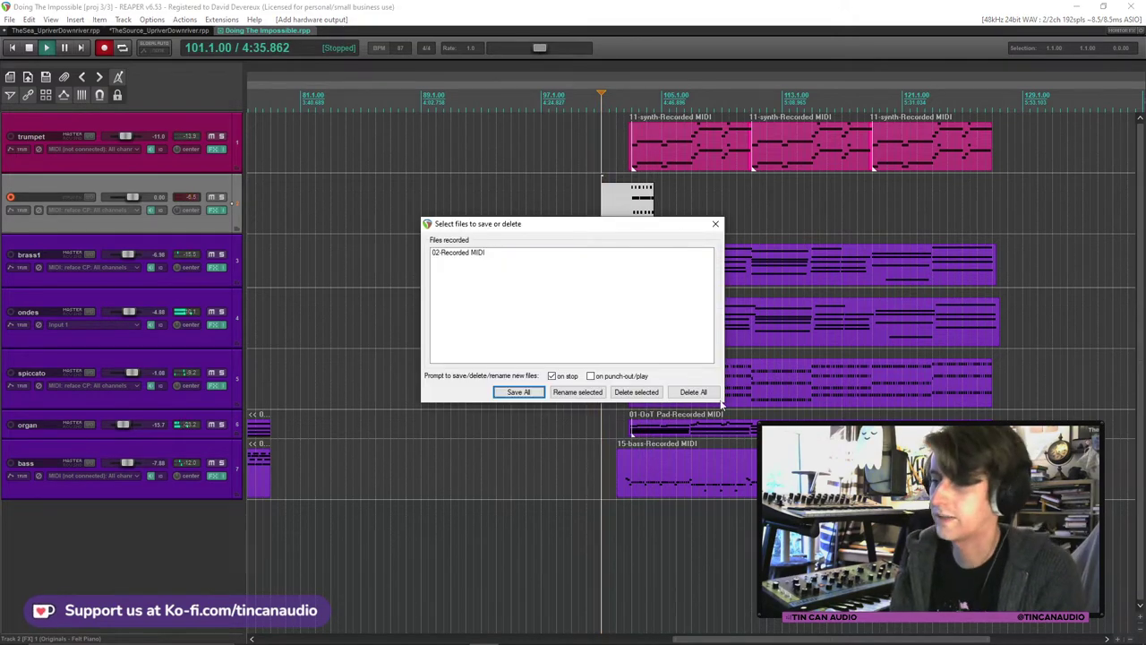
left_click(693, 391)
left_click(559, 362)
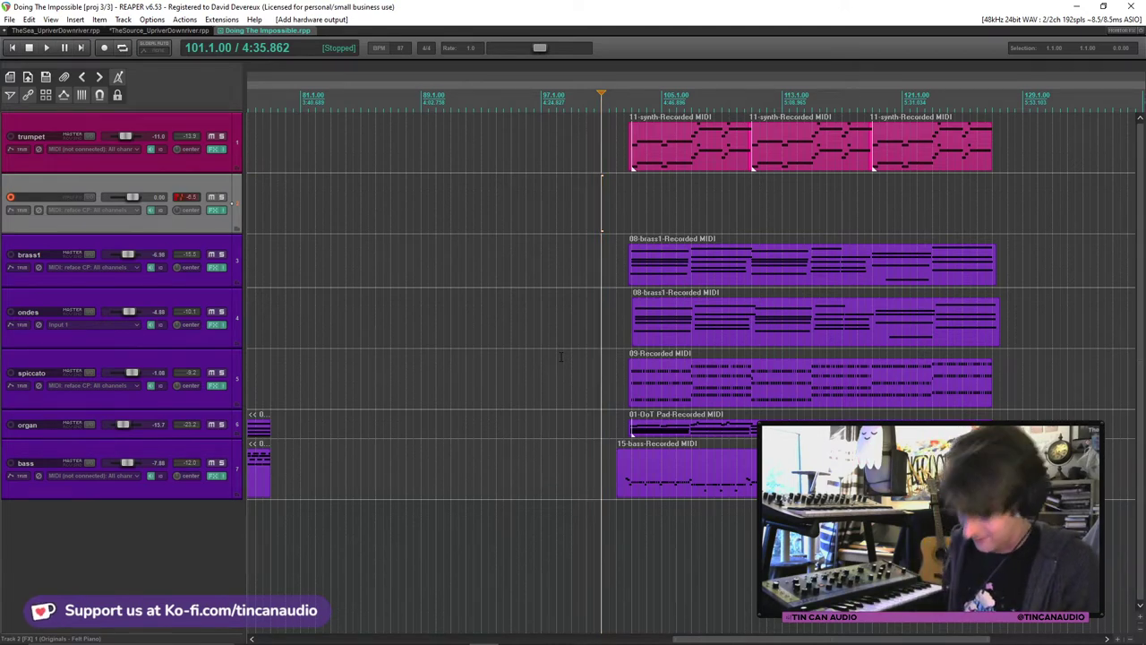
Record a felt piano take from bar 101 through the end of the brass section and keep the recording.
key("ctrl+r")
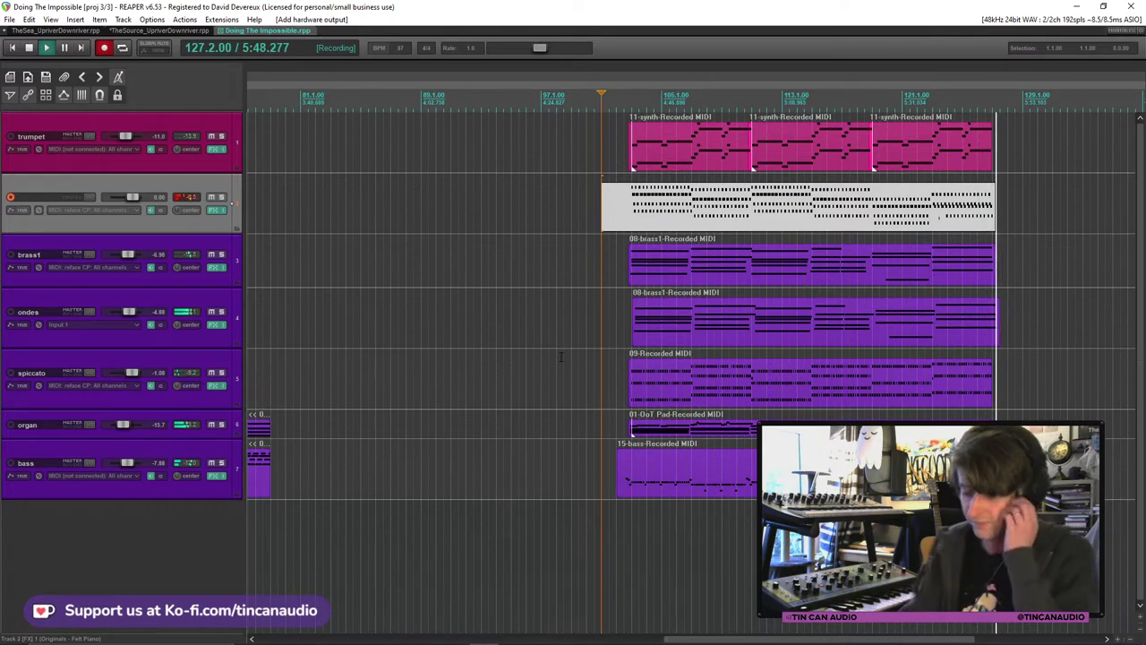
key("space")
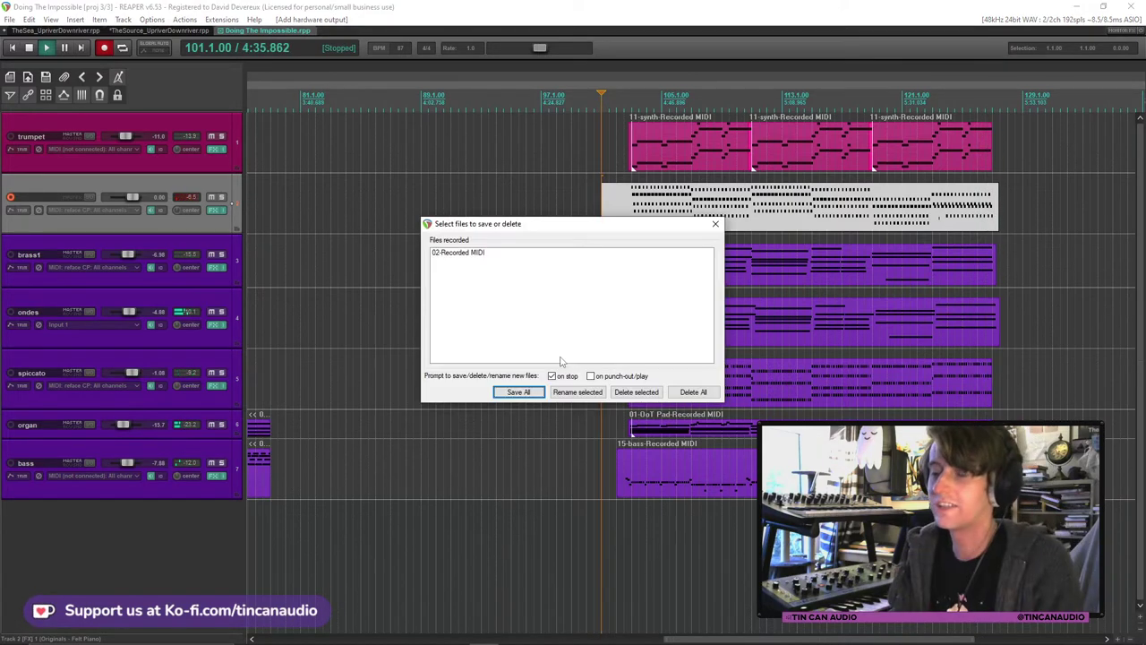
left_click(518, 392)
Solo the felt piano track and listen to the recorded take from bar 102.
left_click(627, 210)
left_click(221, 197)
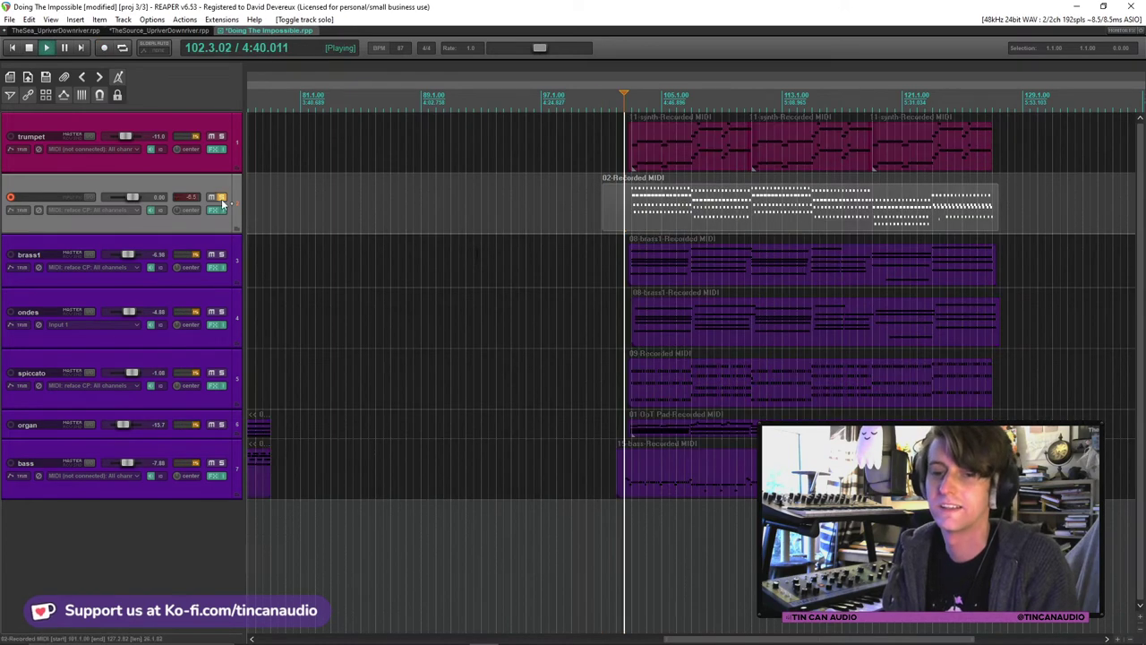
key("space")
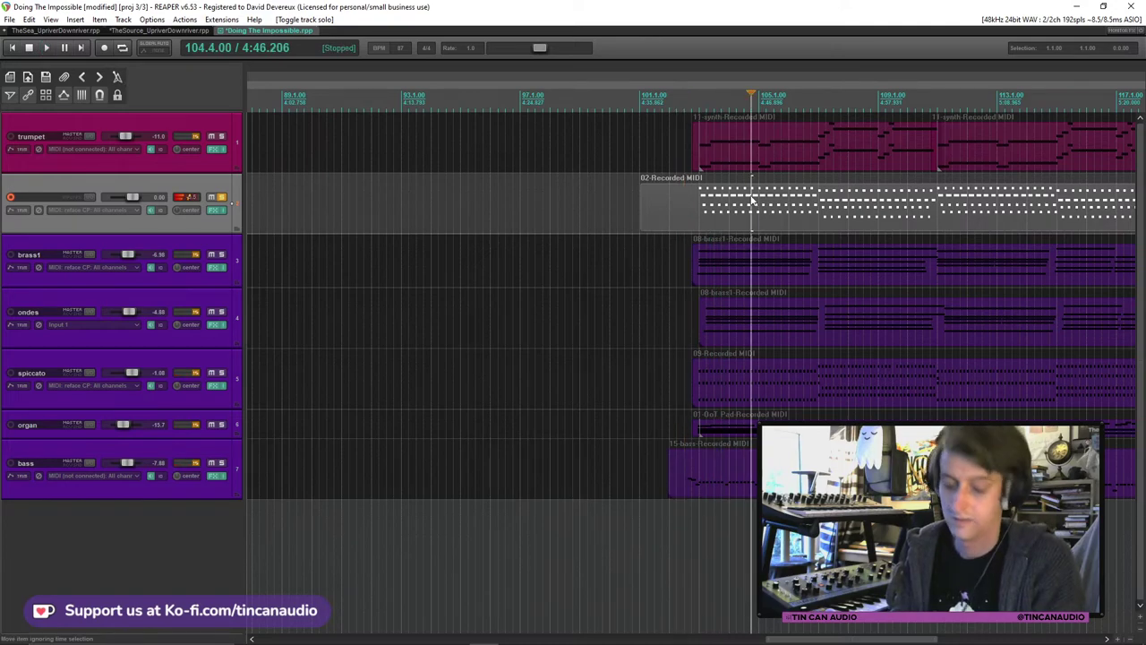
Open the recorded felt piano take for note editing and quantize all note positions to a straight 1/16 grid at 100% strength.
double_click(675, 199)
key("q")
left_click(132, 130)
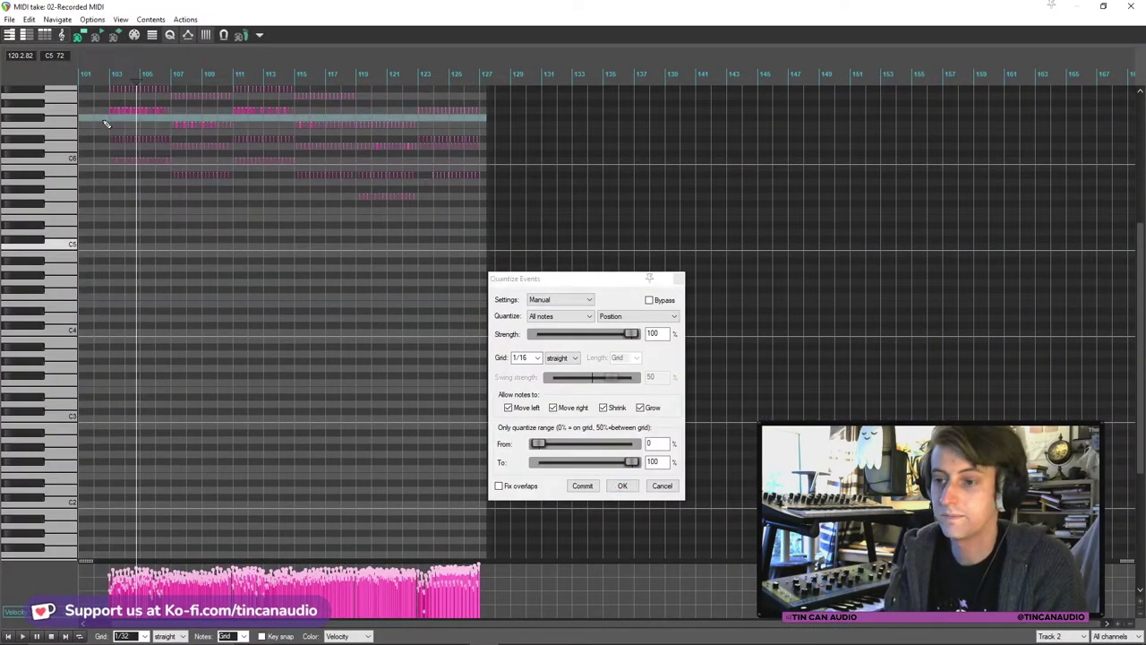
scroll(242, 189, "up", 5)
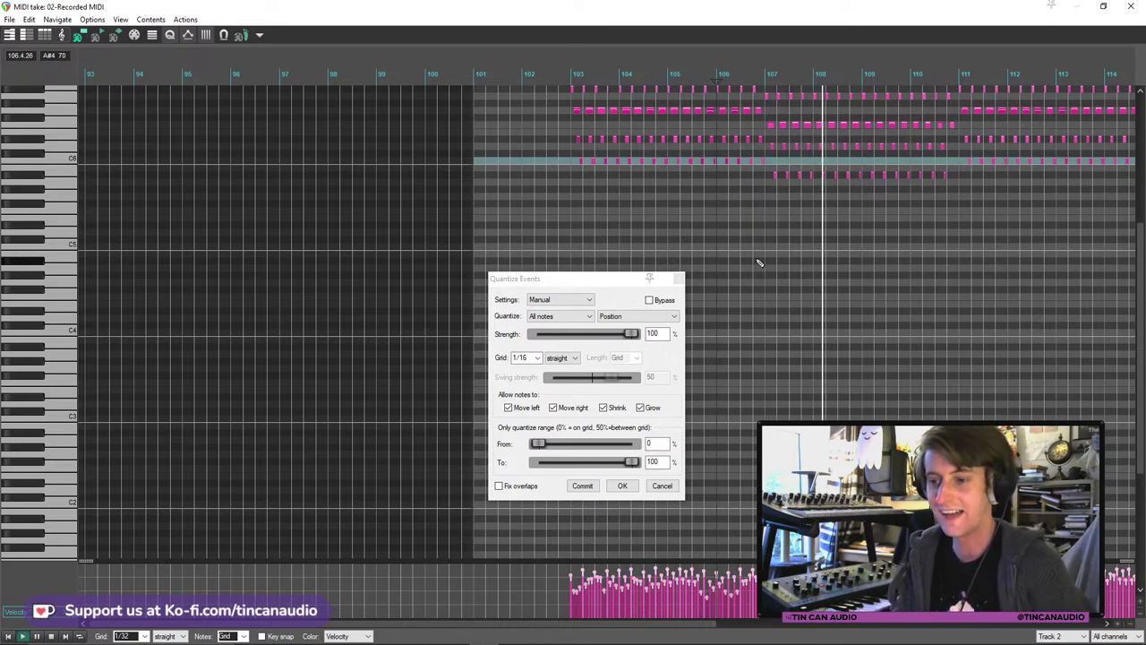
left_click(627, 485)
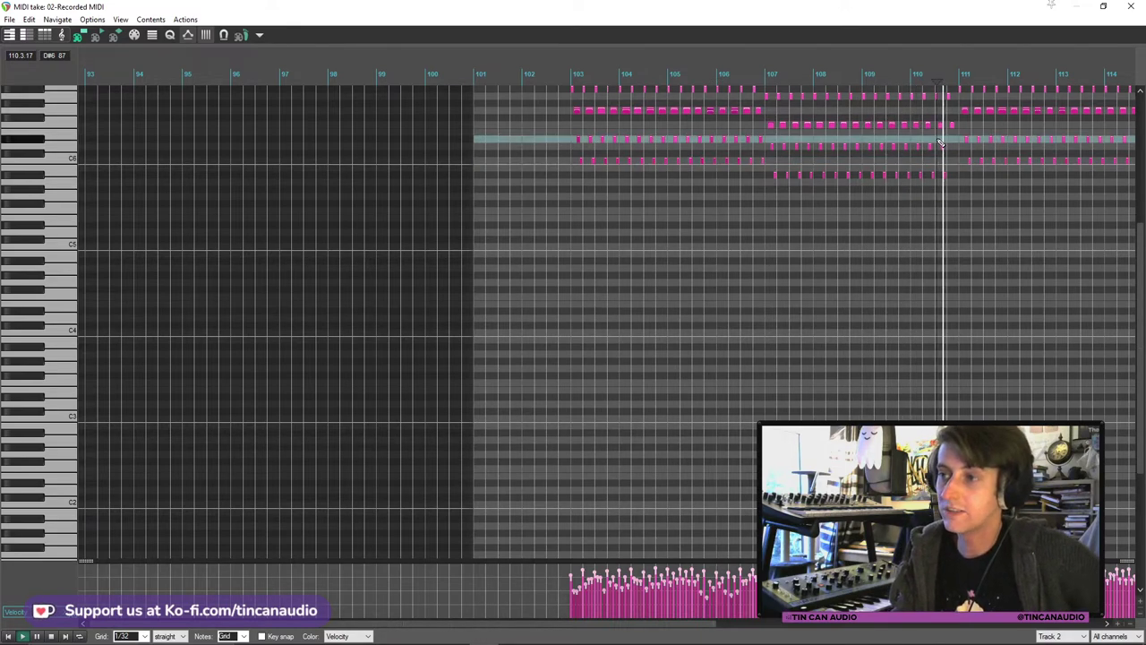
Replace the two stray notes at the end of bar 110 with a duplicate of the preceding four-note figure.
scroll(806, 171, "up", 3)
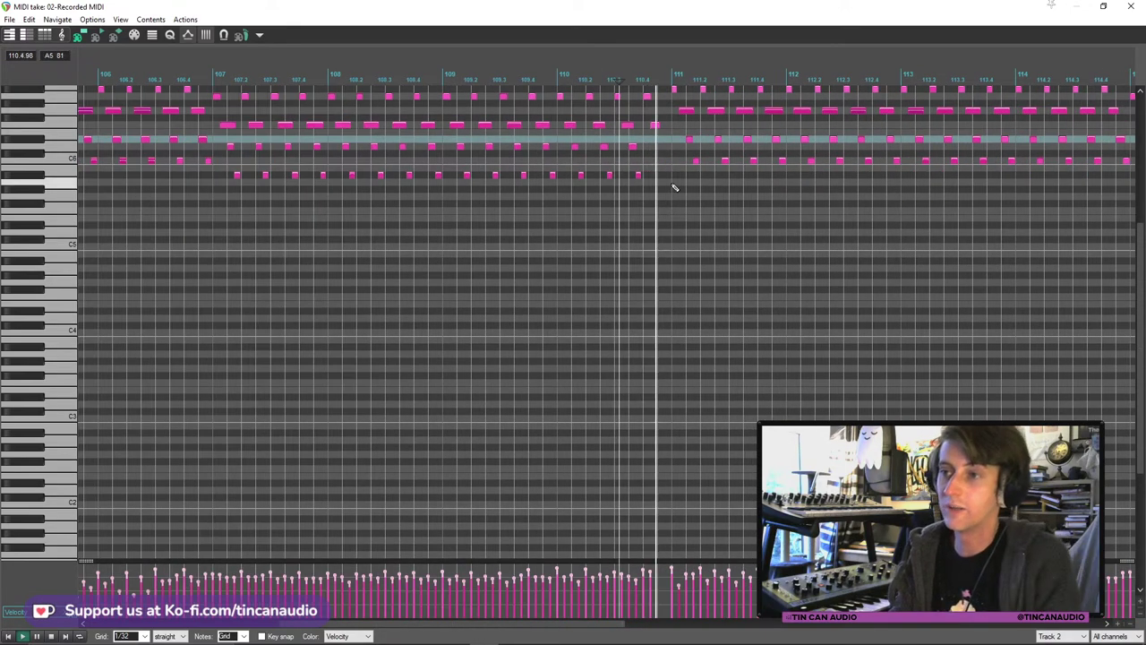
left_click(504, 170)
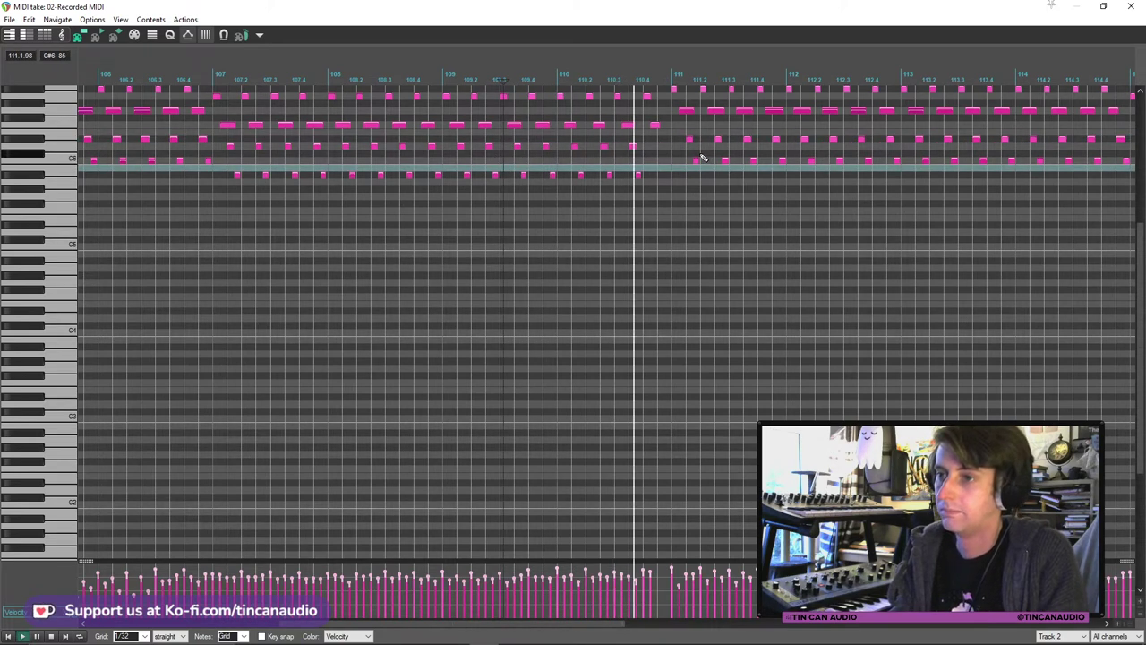
key("space")
left_click(647, 95)
left_click(655, 125, "ctrl")
left_click(617, 96)
left_click(628, 125, "ctrl")
left_click(632, 146, "ctrl")
left_click(639, 175, "ctrl")
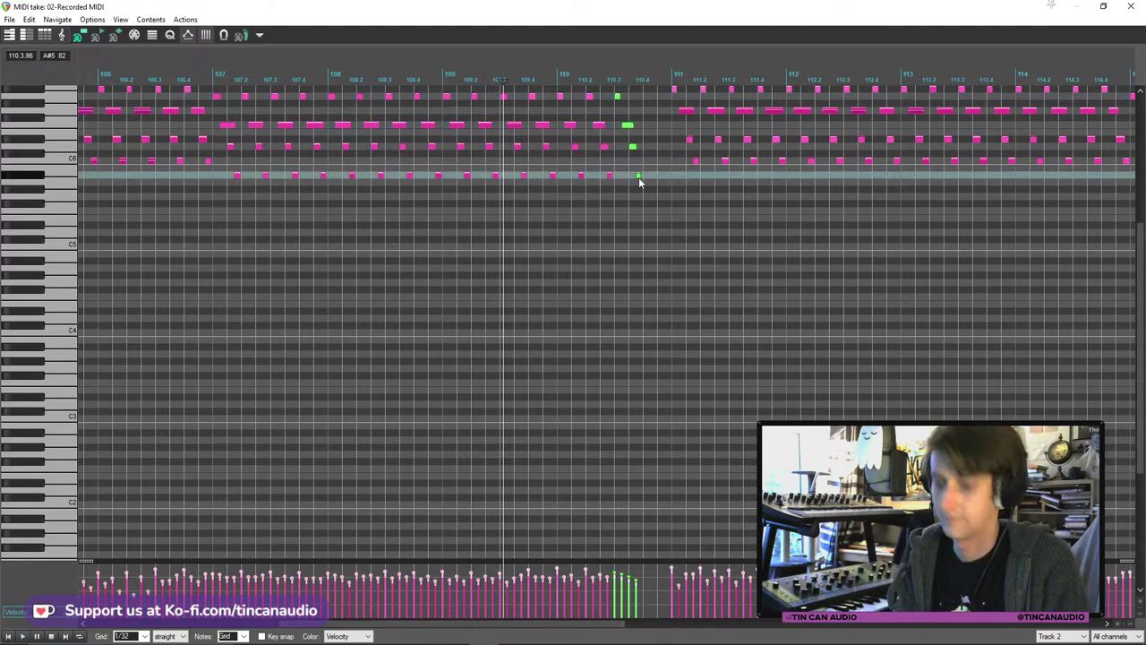
key("ctrl+d")
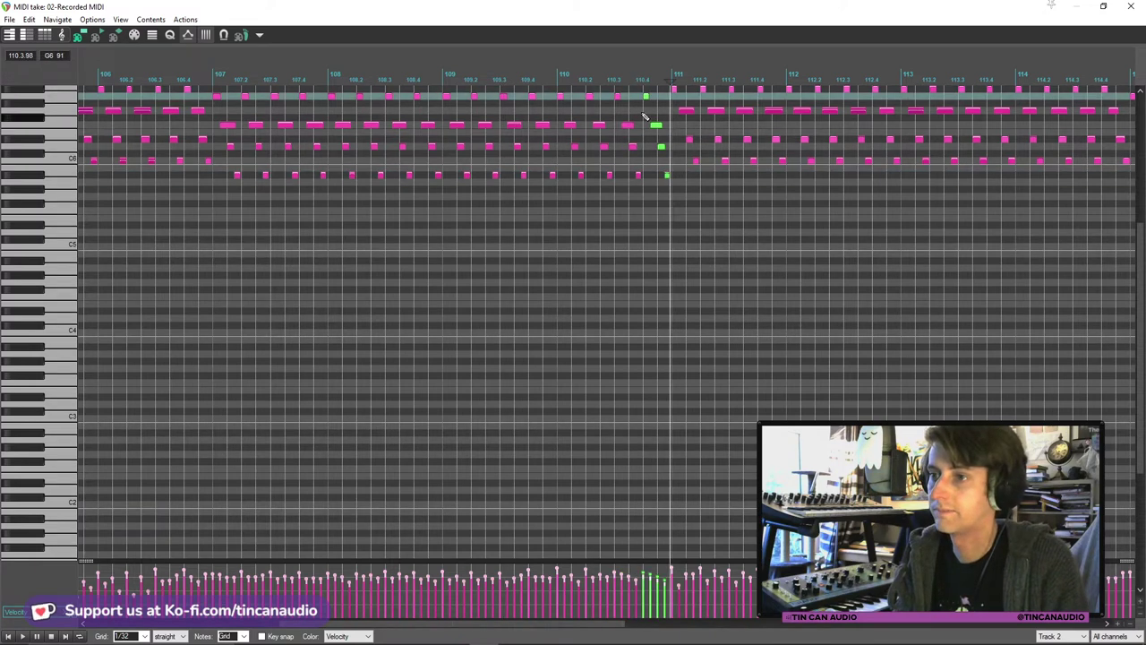
Play the take from bar 110 and check the felt piano notes for mistakes through bar 118.
left_click(683, 187)
key("space")
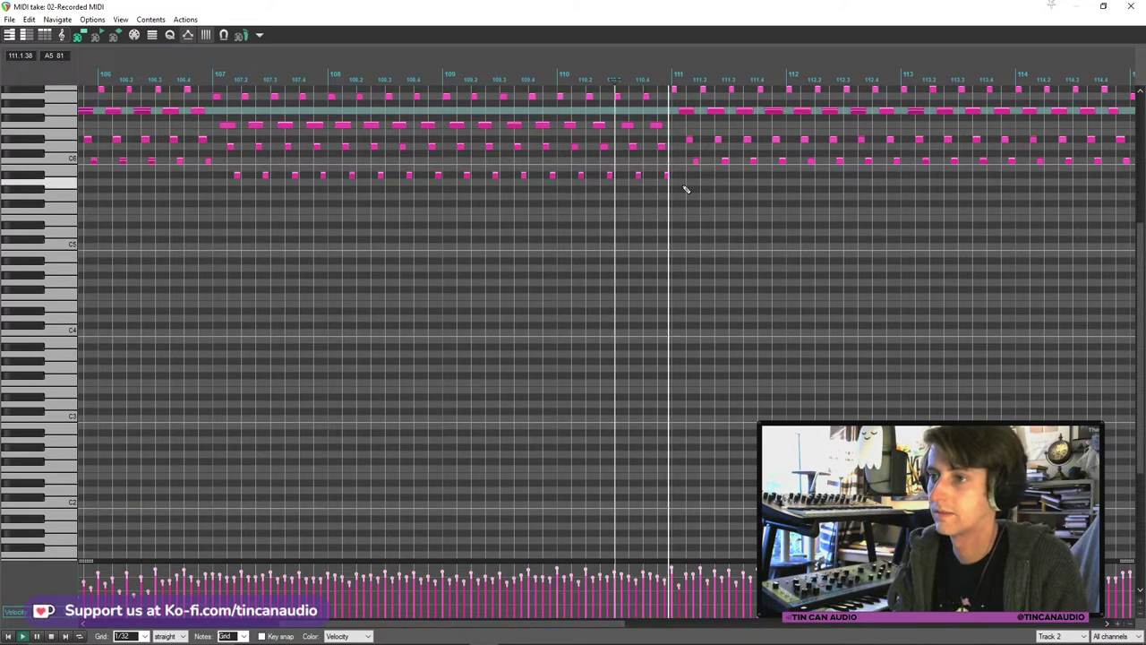
scroll(742, 185, "down", 2)
scroll(1140, 233, "up", 3)
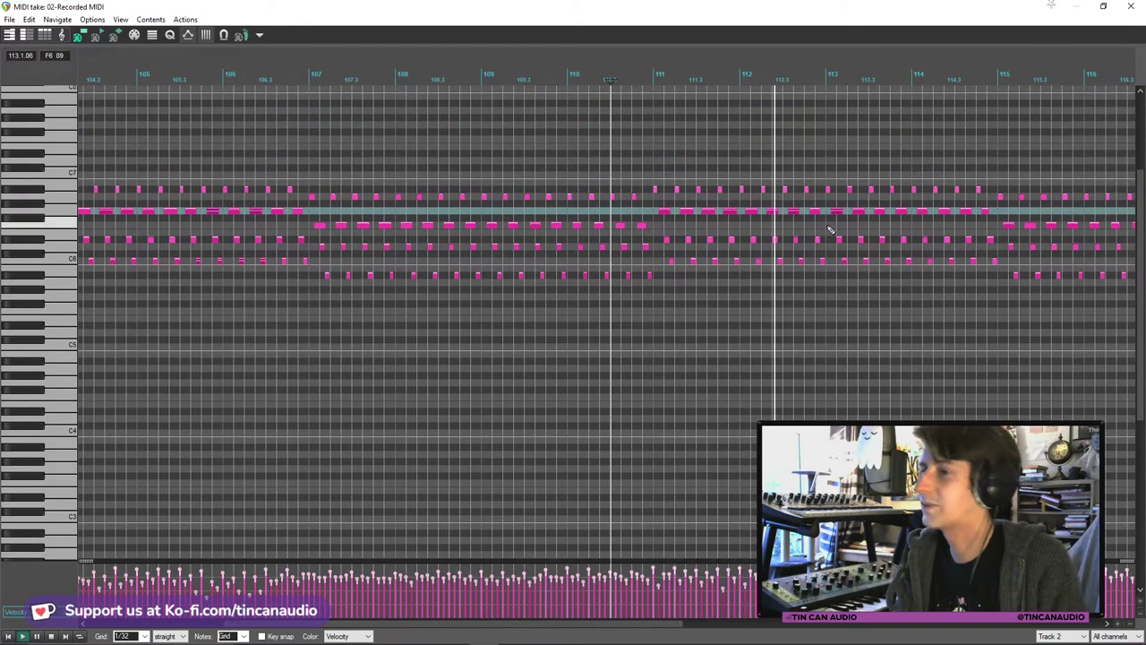
scroll(832, 232, "down", 3)
scroll(832, 232, "up", 2)
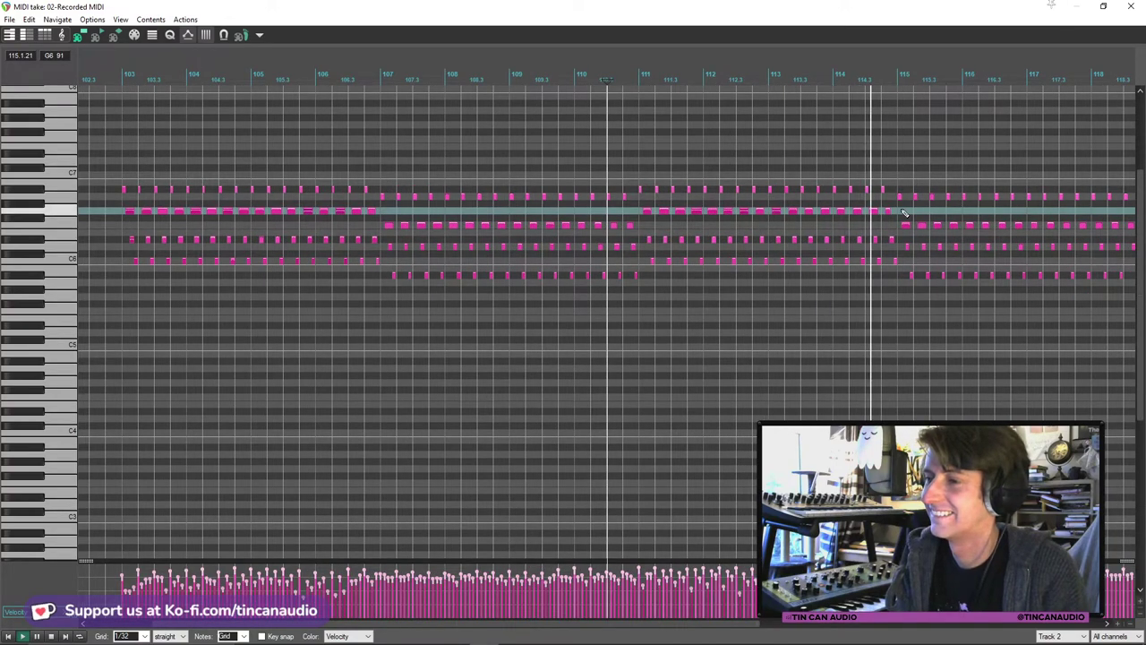
scroll(940, 218, "down", 1)
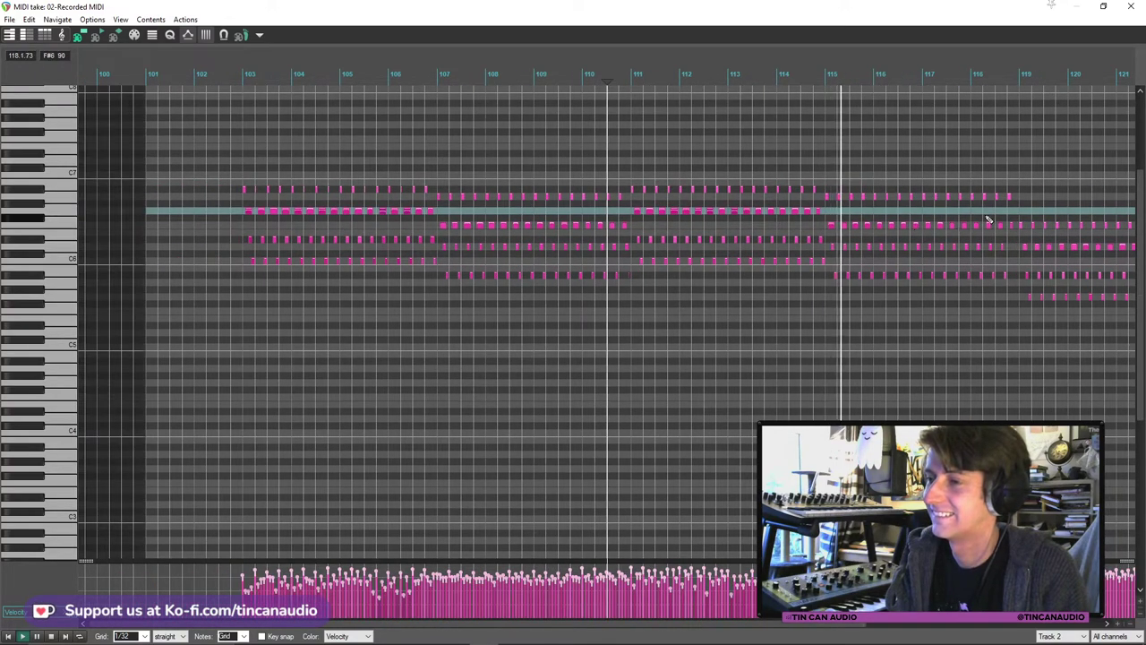
scroll(941, 233, "up", 3)
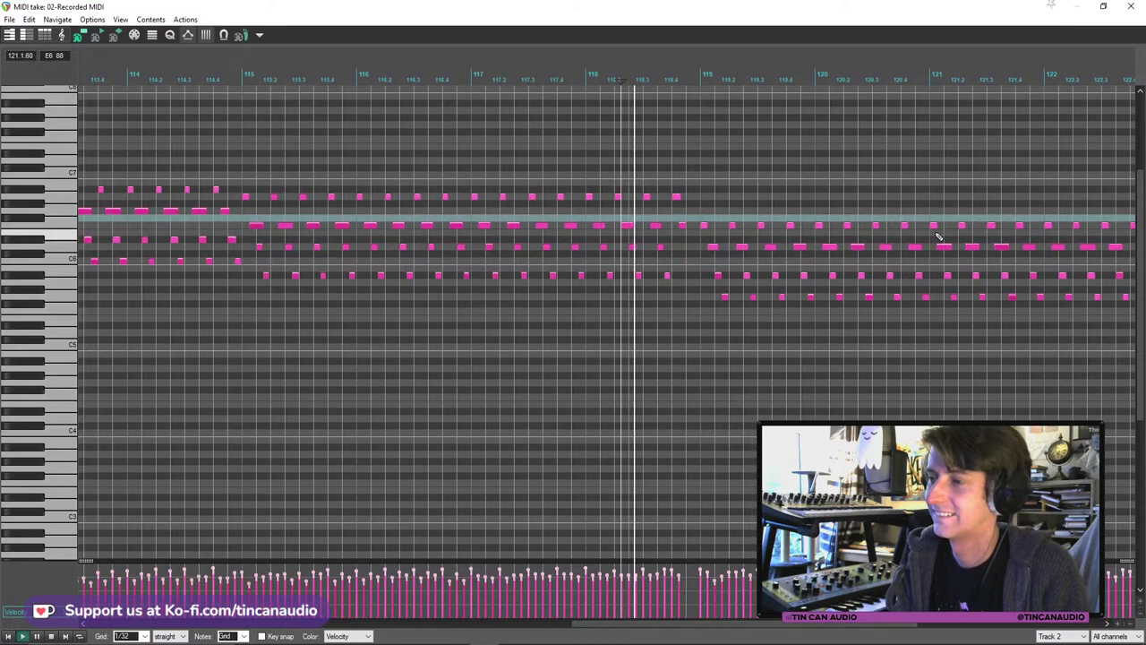
Replace the stray notes at the end of bar 118 with a copy of the preceding four-note figure and play it back.
left_click(677, 198)
key("space")
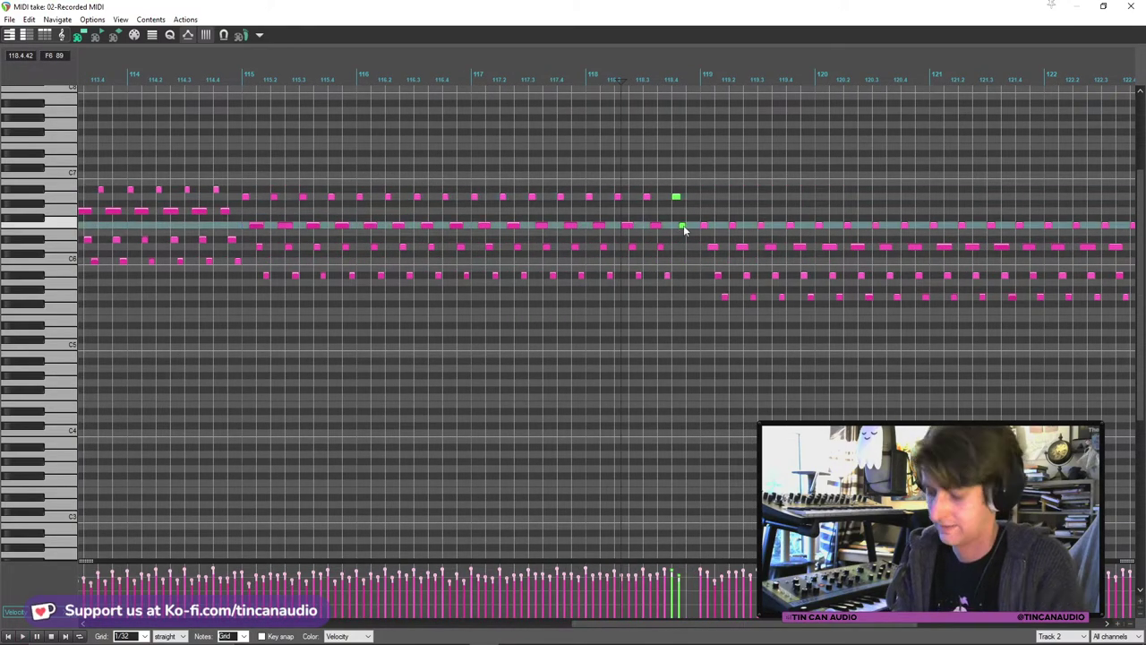
left_click(646, 197)
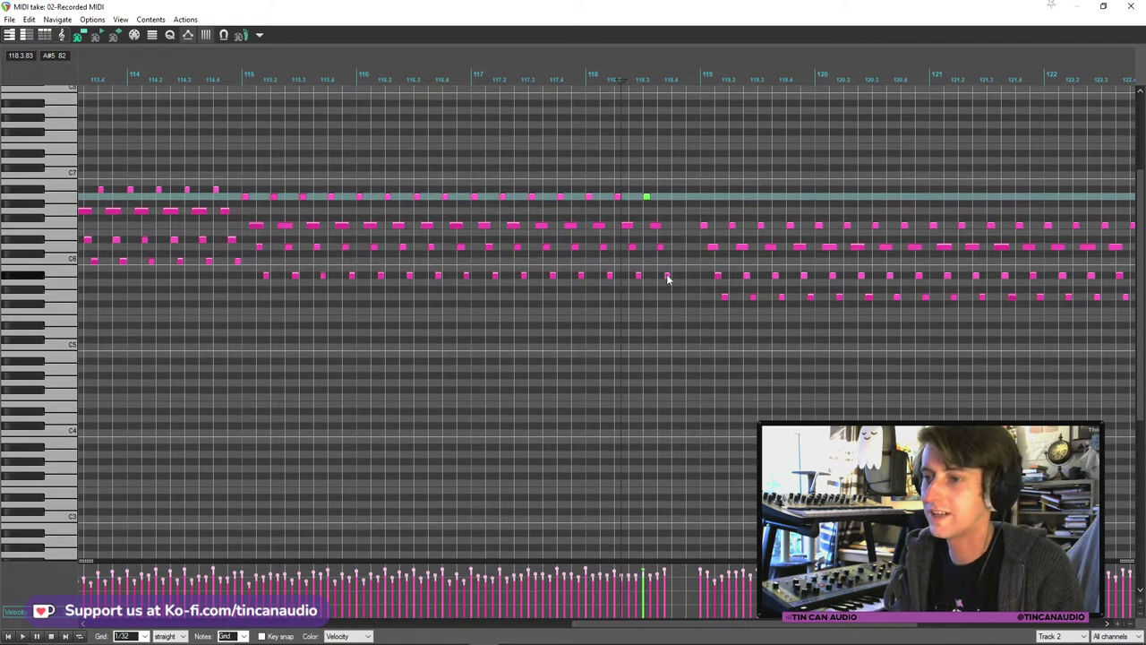
left_click(667, 277, "shift")
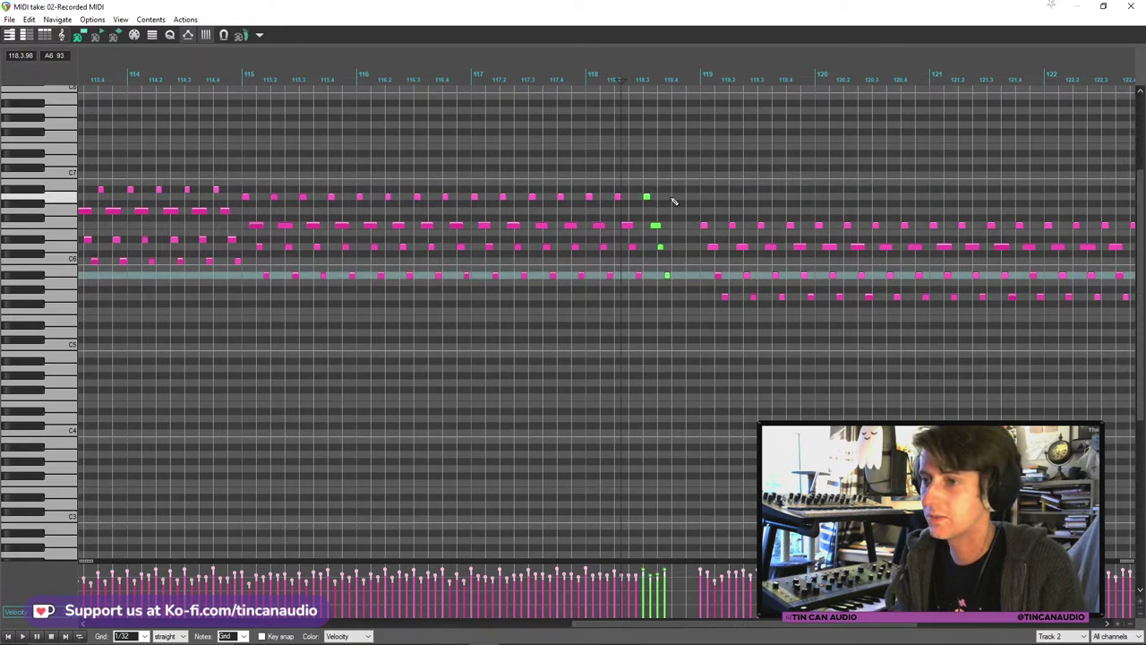
key("ctrl+v")
left_click(622, 154)
key("space")
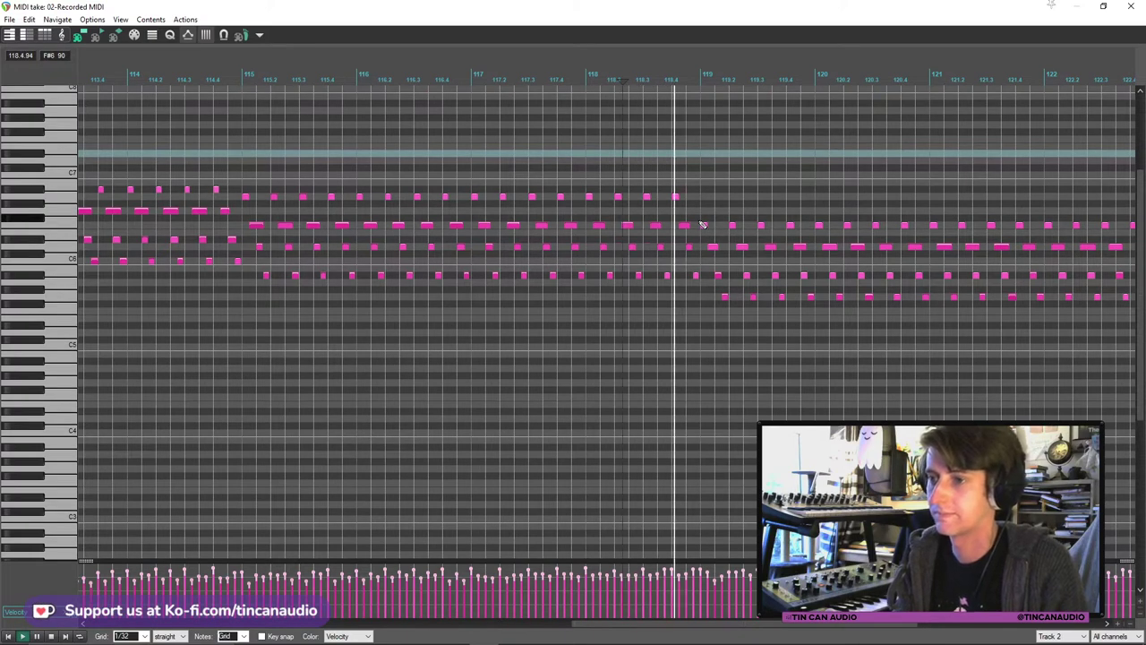
Delete the two stray notes at the end of bar 122 and fill the gap with a copy of the preceding four-note figure.
scroll(725, 234, "down", 3)
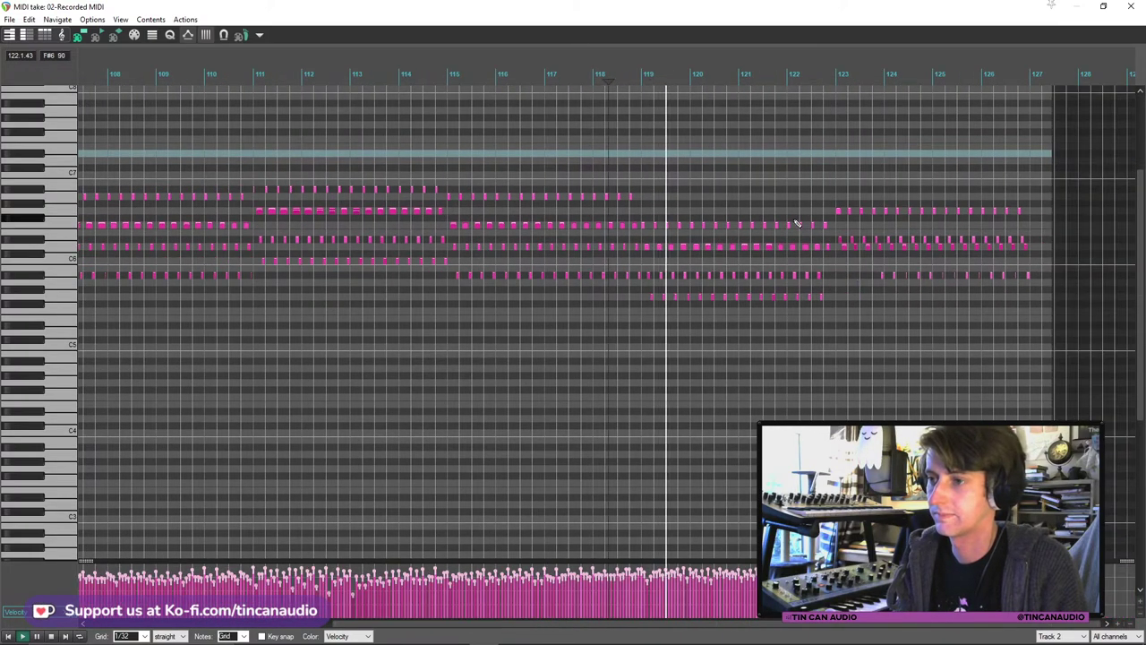
scroll(813, 235, "up", 3)
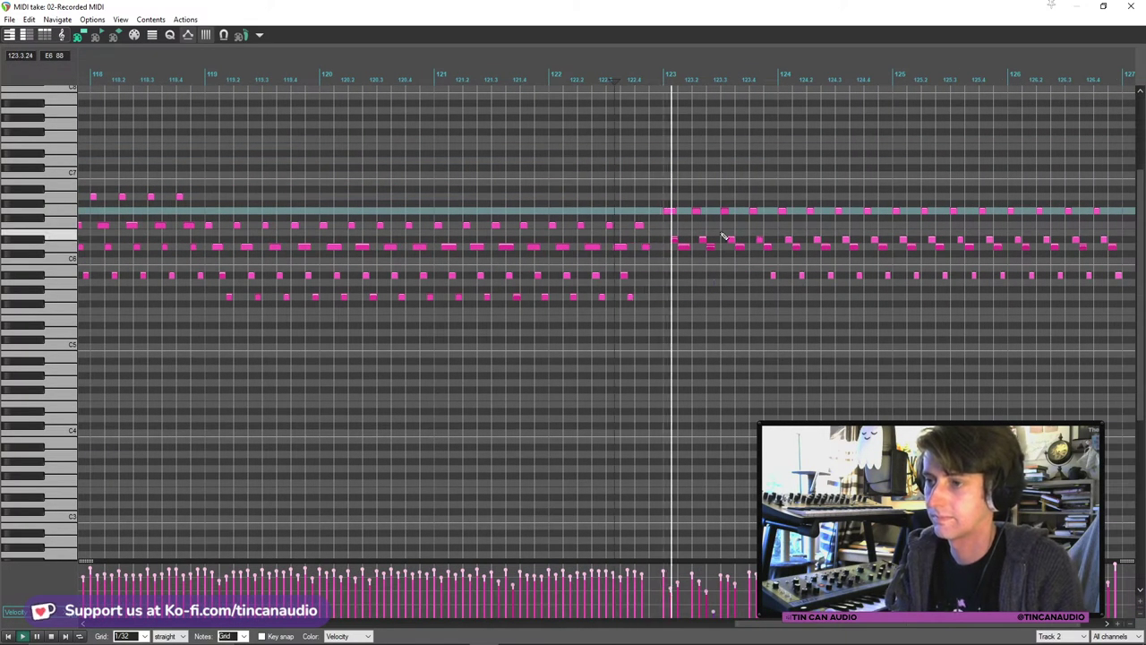
key("space")
left_click(638, 225)
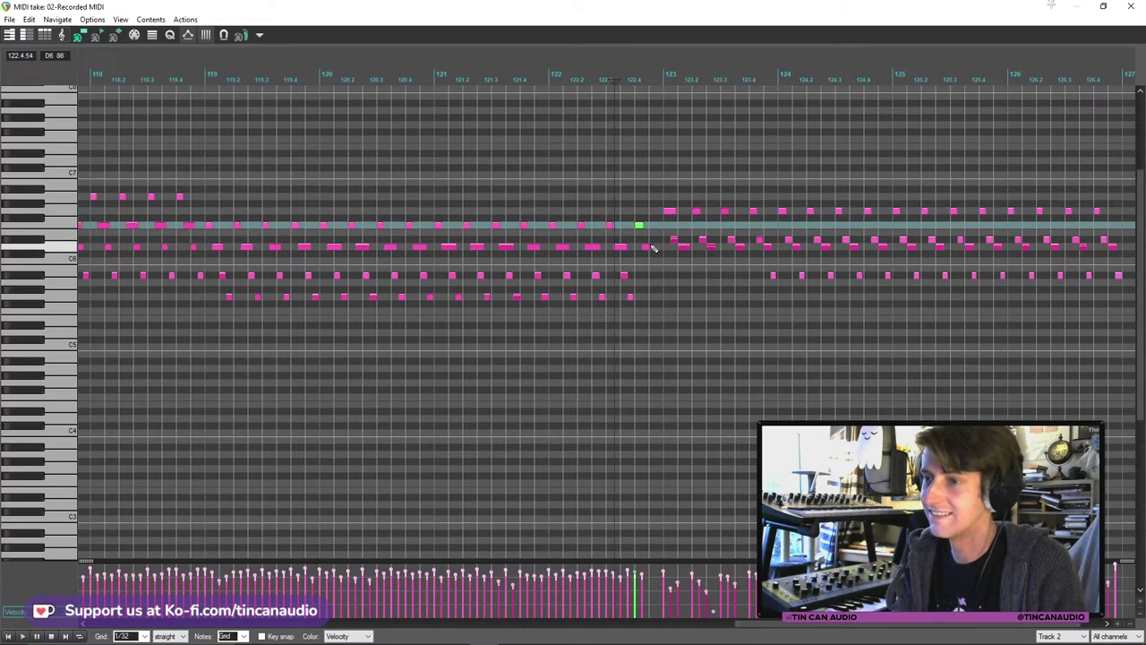
key("Delete")
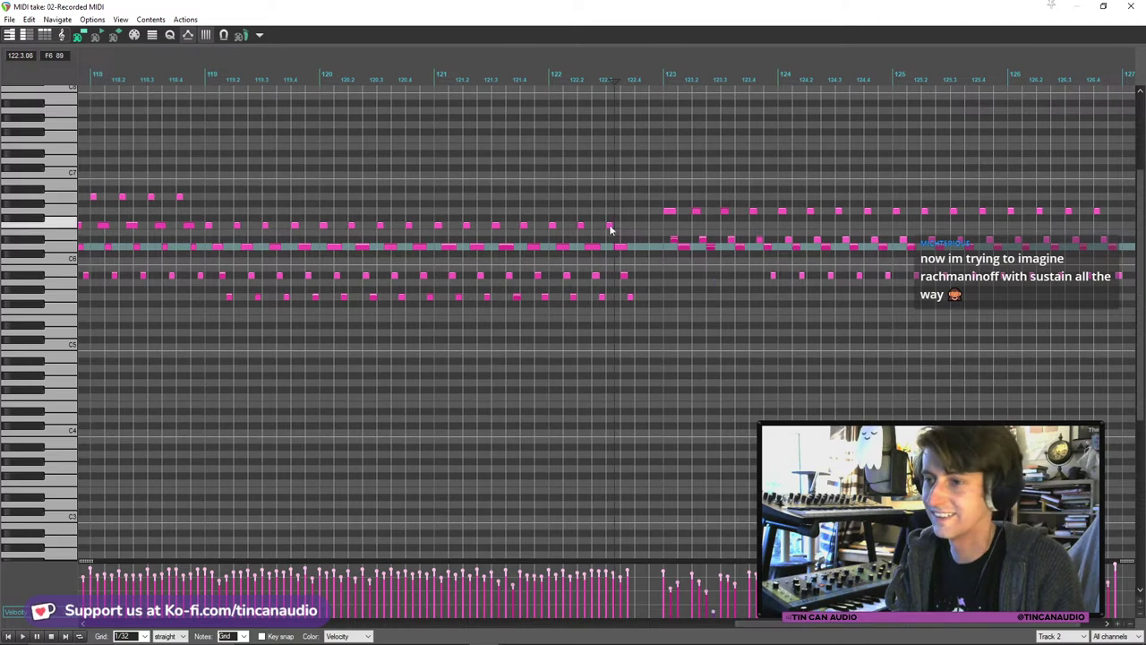
left_click(610, 227)
left_click(630, 298, "shift")
left_click(640, 299)
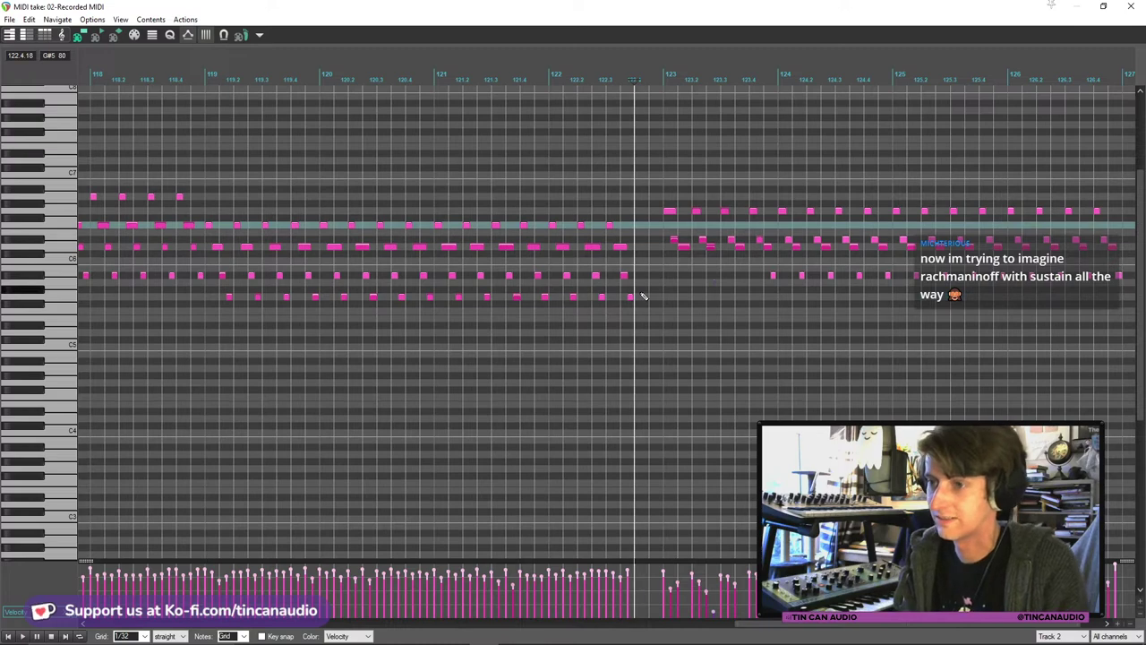
left_click(610, 209)
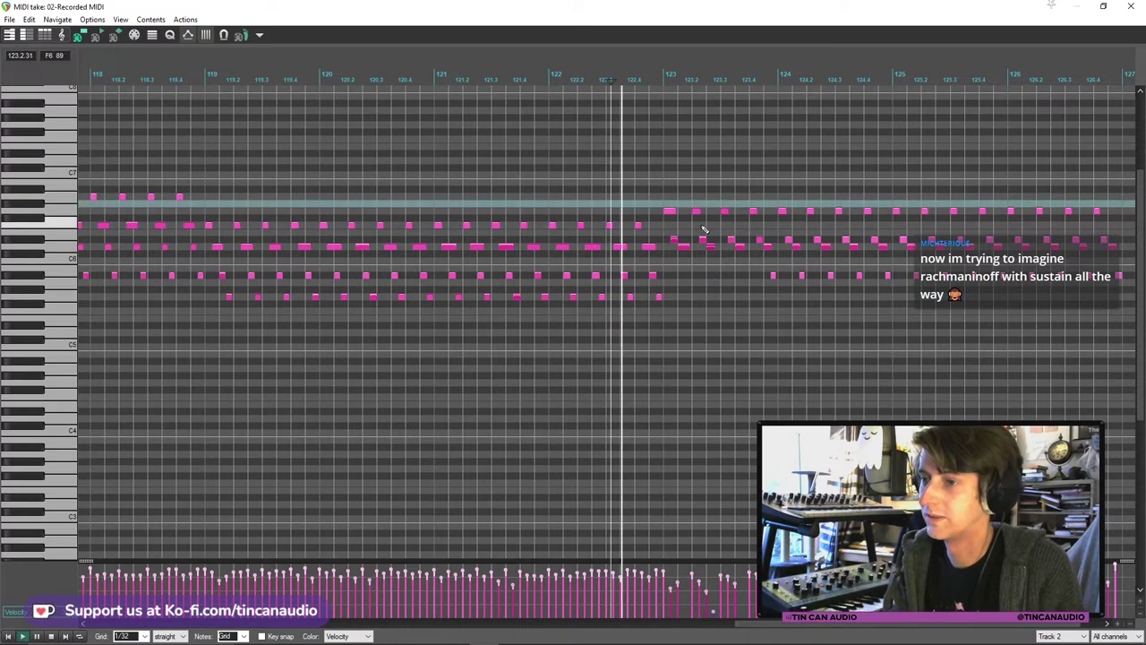
Delete the irregular notes from the start of bar 123 up to the last beat's complete four-note figure.
scroll(720, 307, "up", 3)
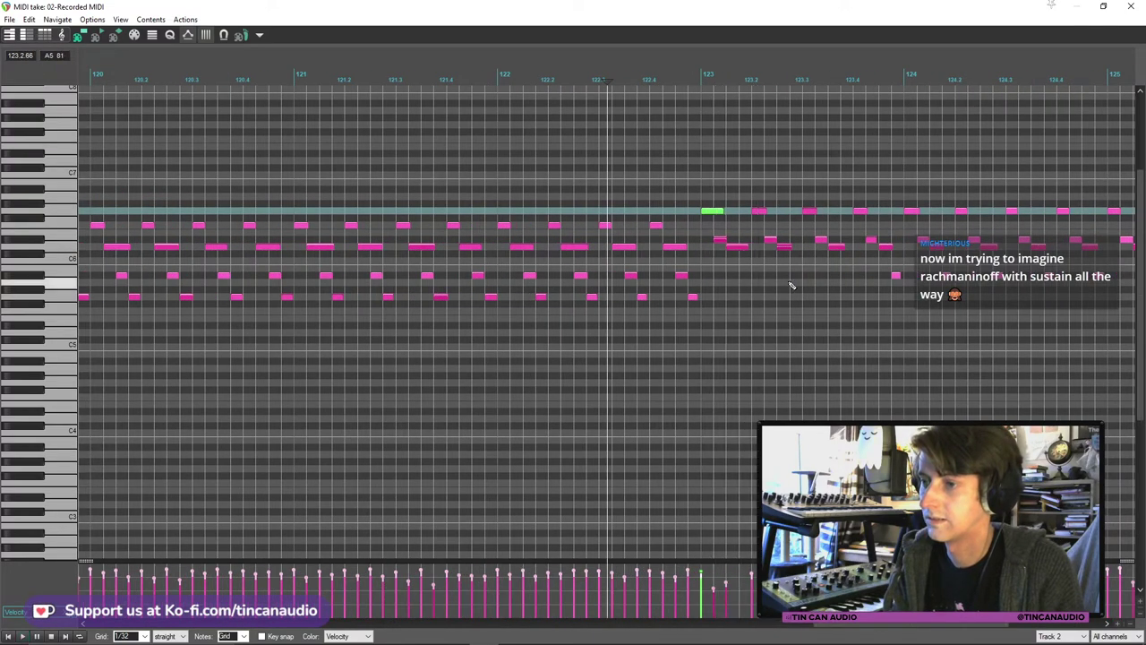
key("ctrl+z")
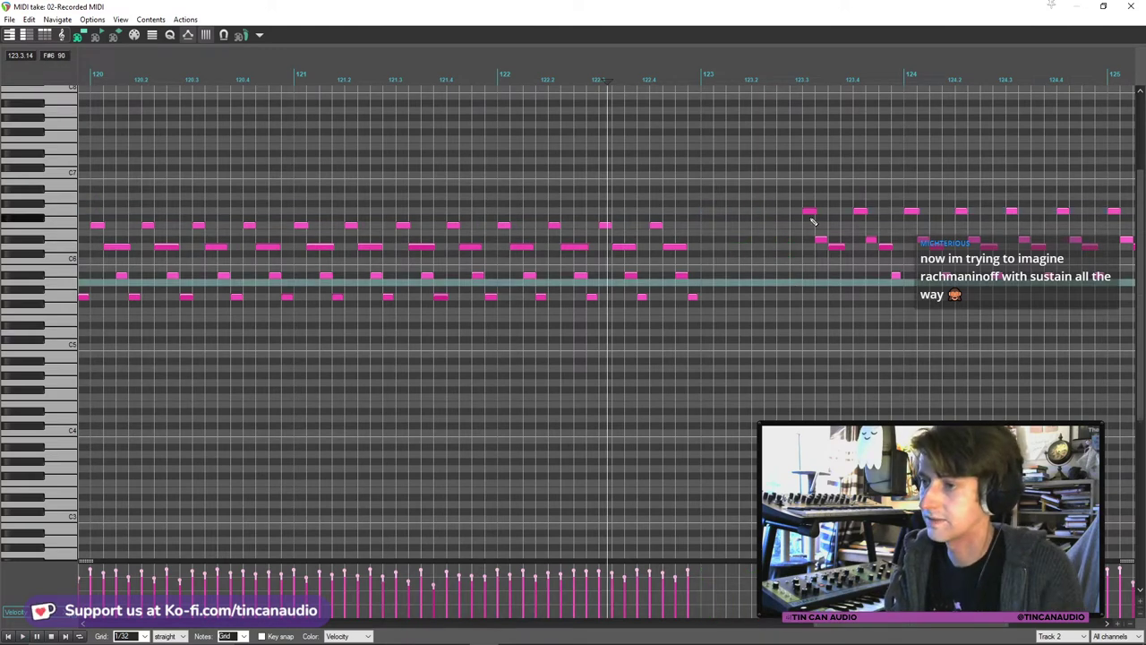
left_click_drag(811, 215, 837, 256)
key("Delete")
scroll(881, 250, "down", 1)
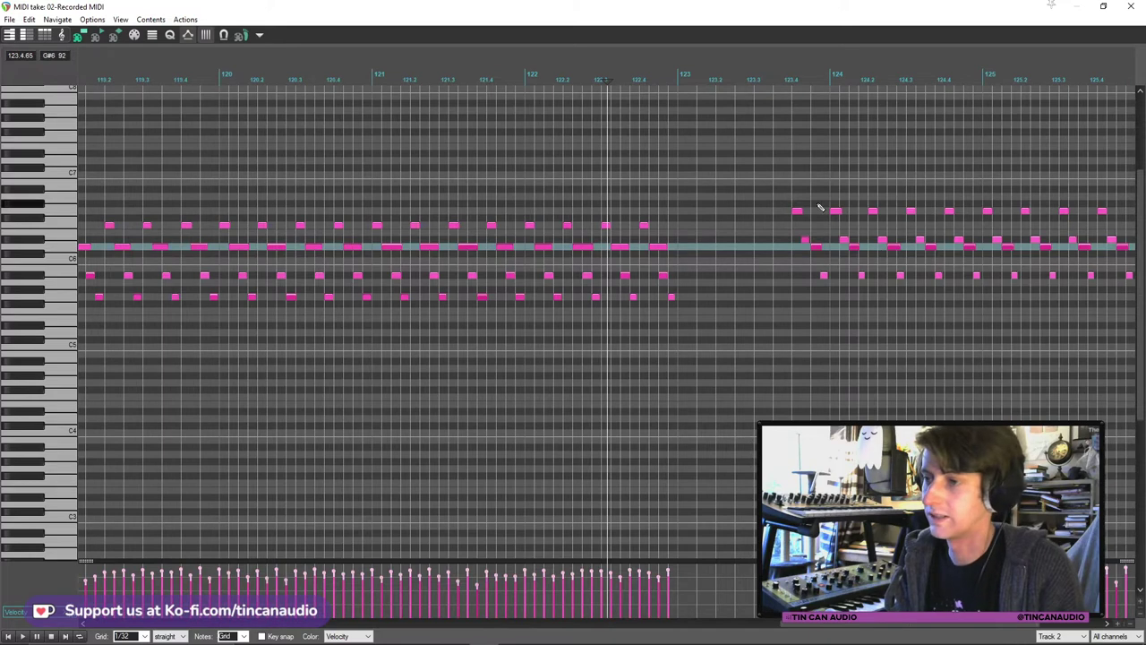
Copy the two four-note figures spanning bars 123 and 124 and paste them from the start of bar 123.
left_click(798, 212)
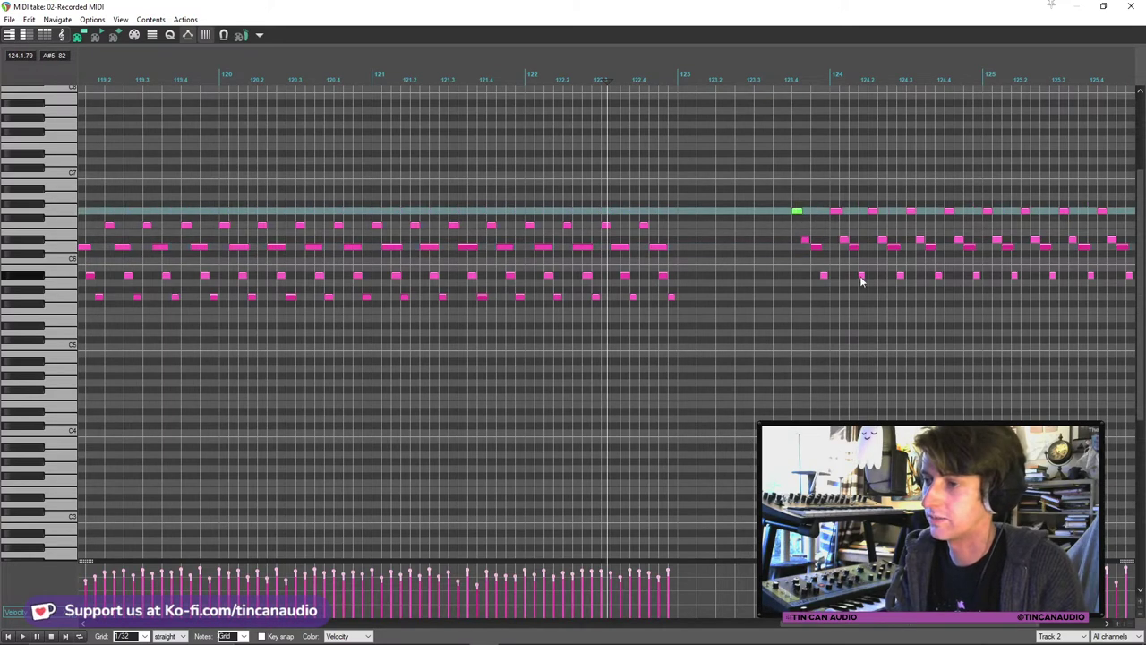
left_click(861, 276, "shift")
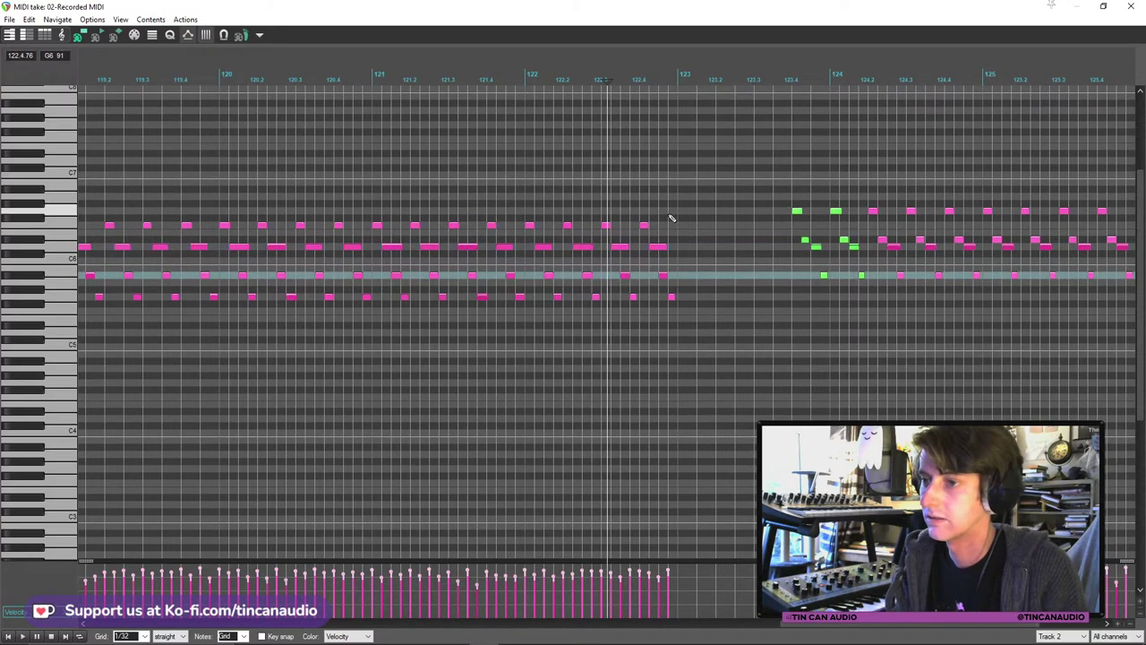
left_click(672, 217)
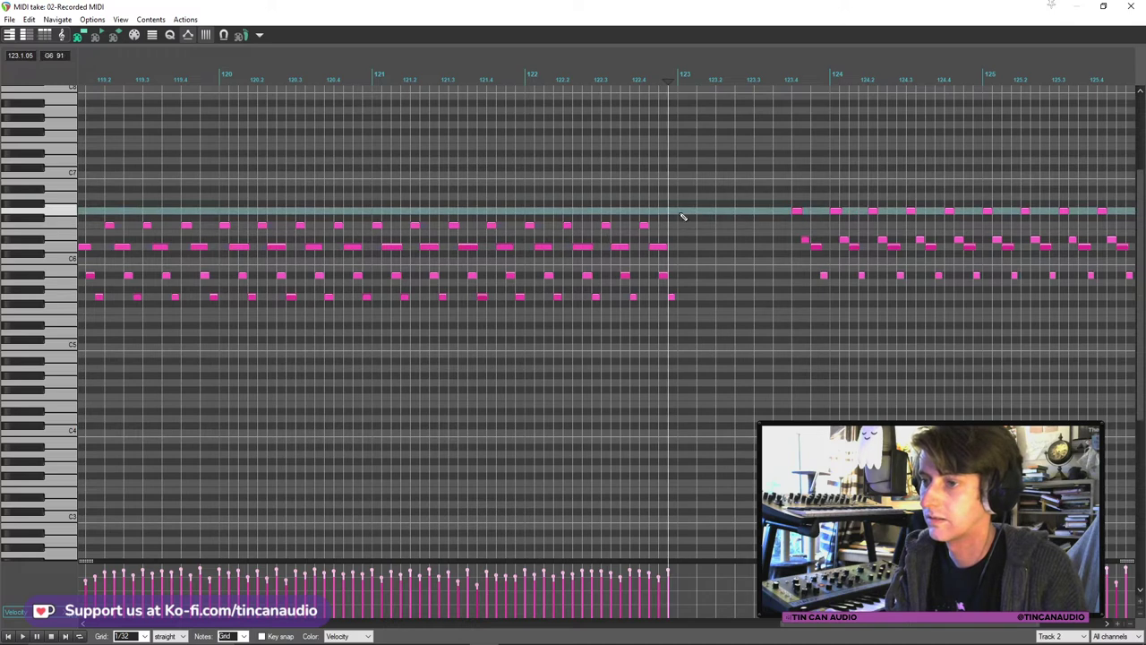
key("ctrl+v")
left_click(759, 219)
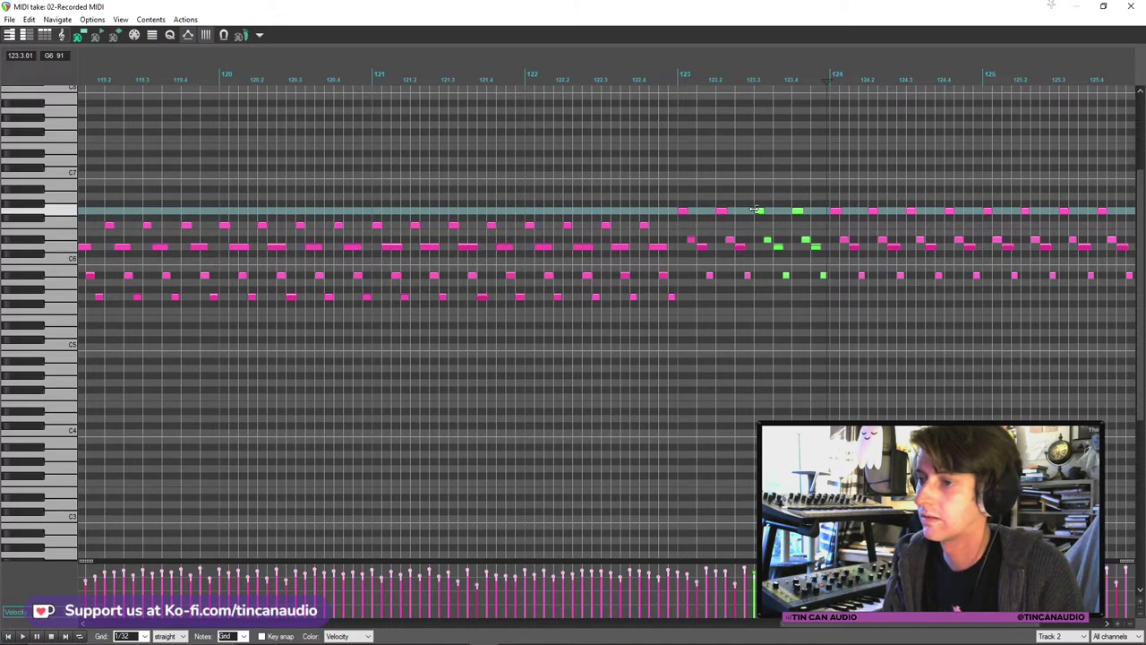
Clear the extra pasted notes in the second half of bar 123 and paste a single copy of its last four-note figure at 123.3.
left_click(806, 241)
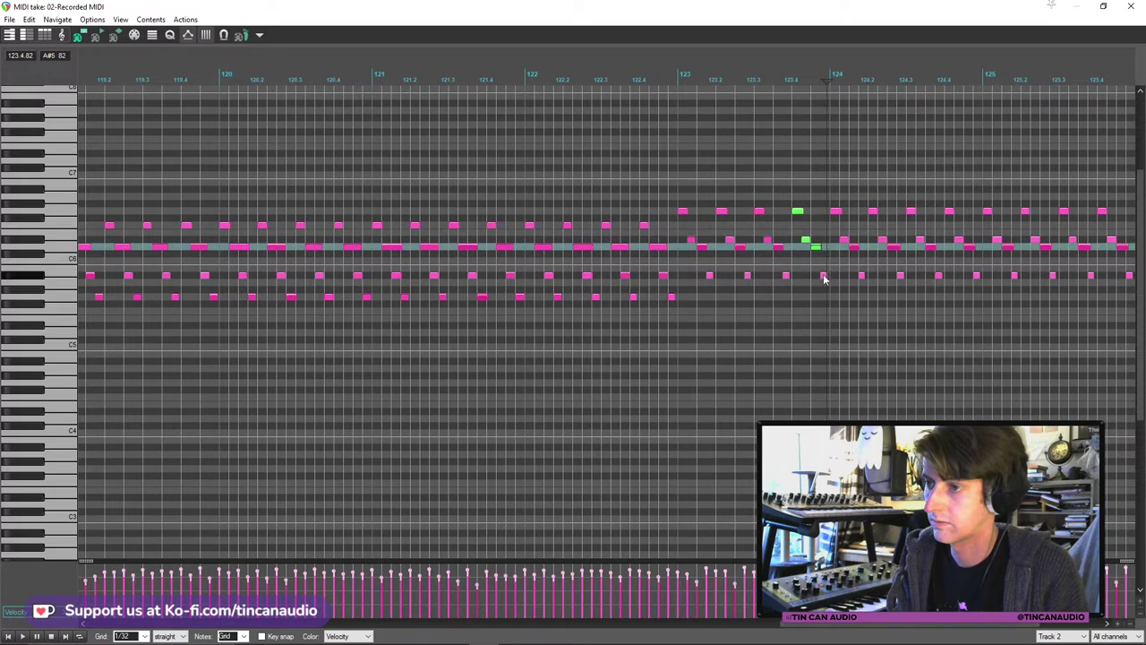
left_click(824, 278)
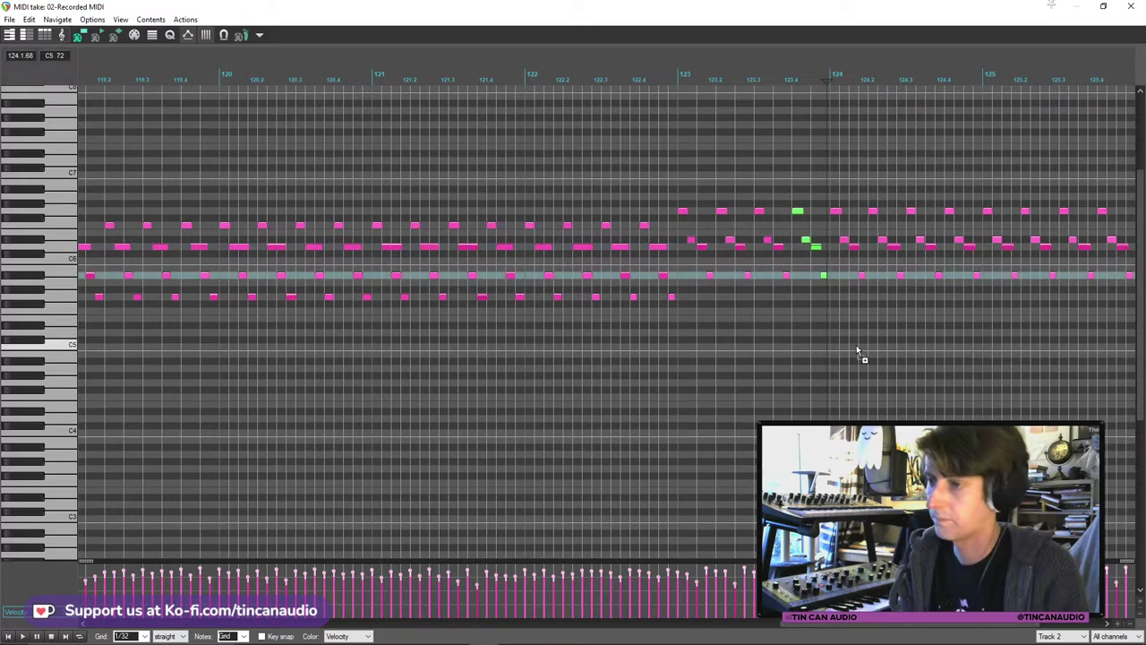
key("Delete")
left_click(824, 275)
key("ctrl+c")
left_click(760, 215)
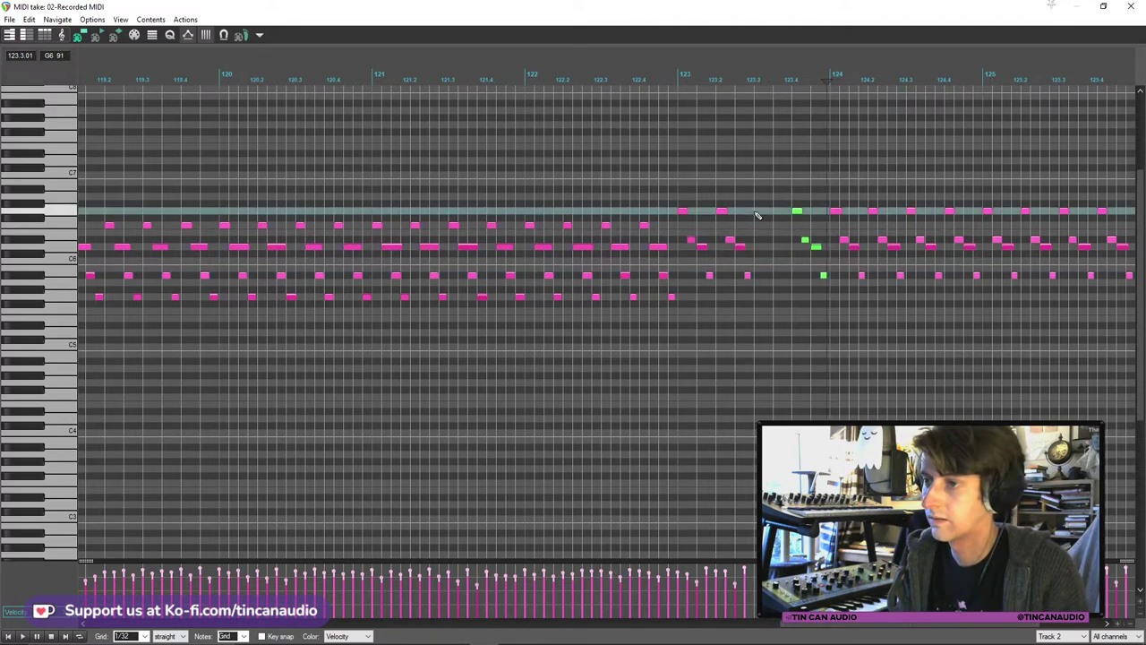
key("ctrl+v")
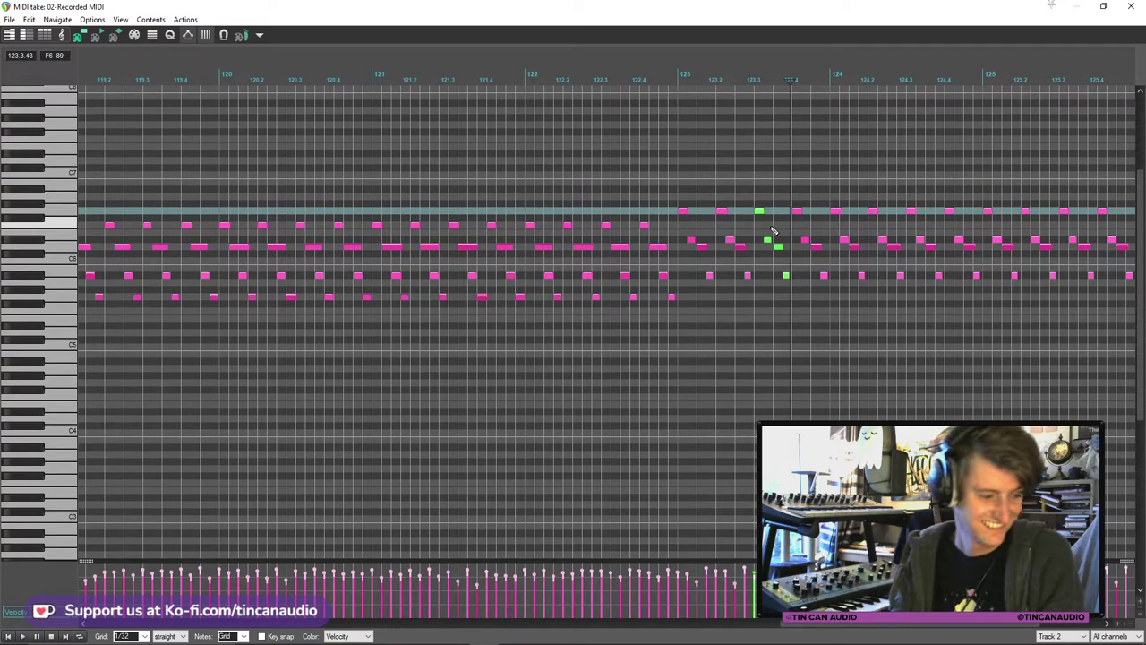
Return to the arrangement, play the edited felt piano part from bar 103 and add a new track below it.
scroll(1044, 210, "down", 3)
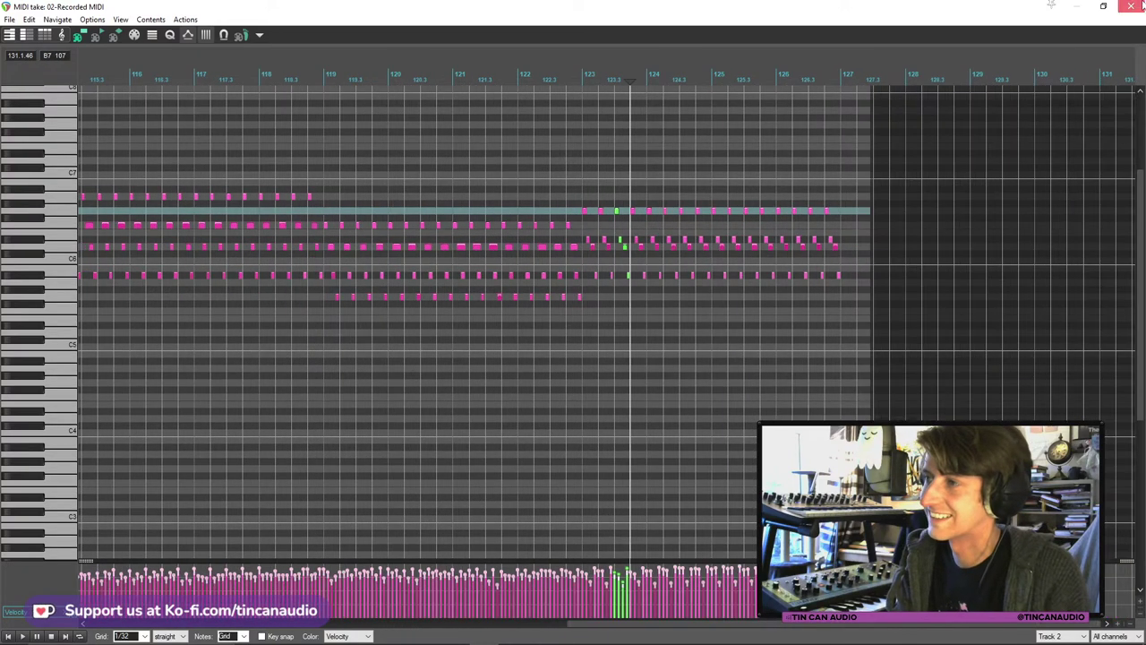
left_click(1132, 7)
left_click(382, 206)
key("space")
left_click(222, 224)
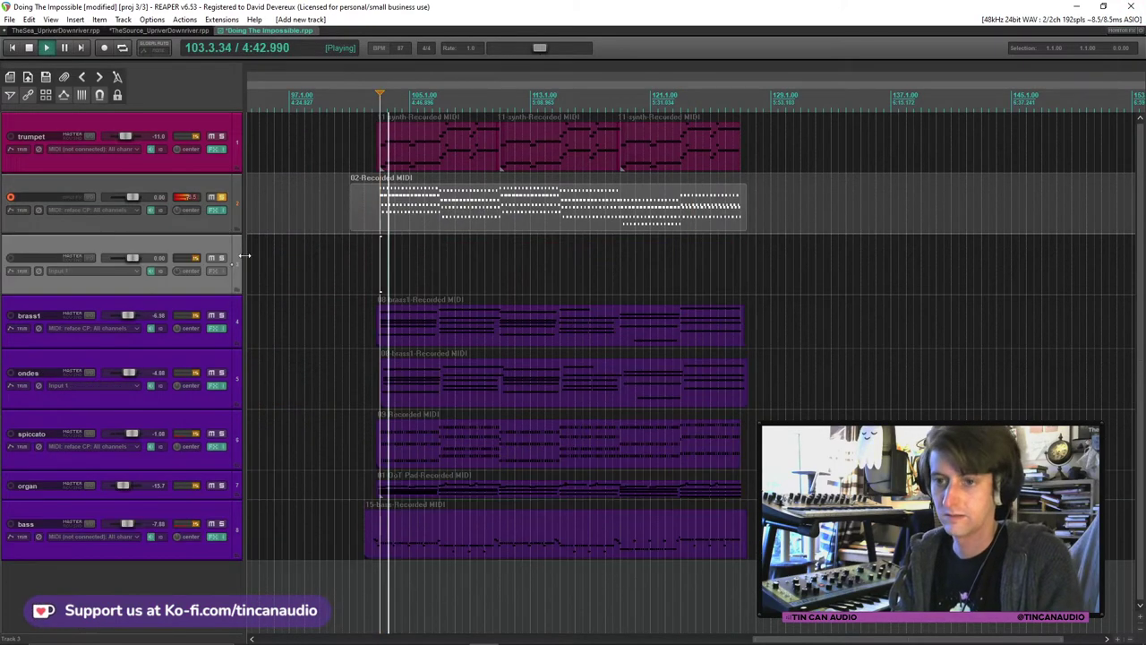
Nest the new track under the felt piano track, move the recorded piano item onto it and take the piano off solo.
left_click(11, 197)
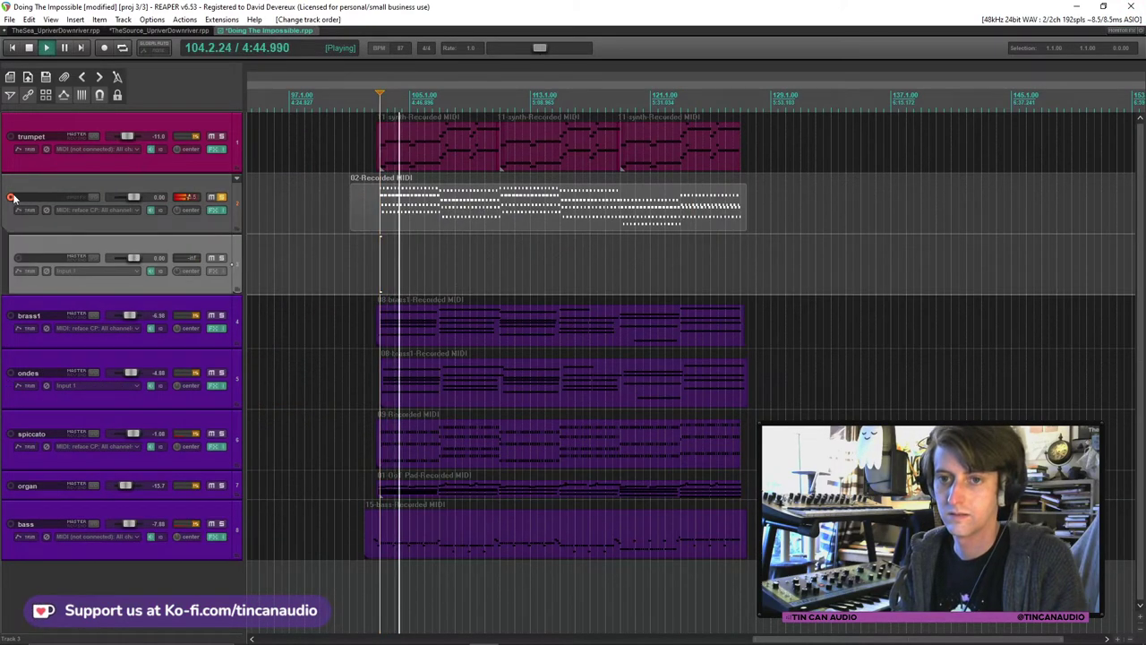
left_click_drag(473, 208, 473, 269)
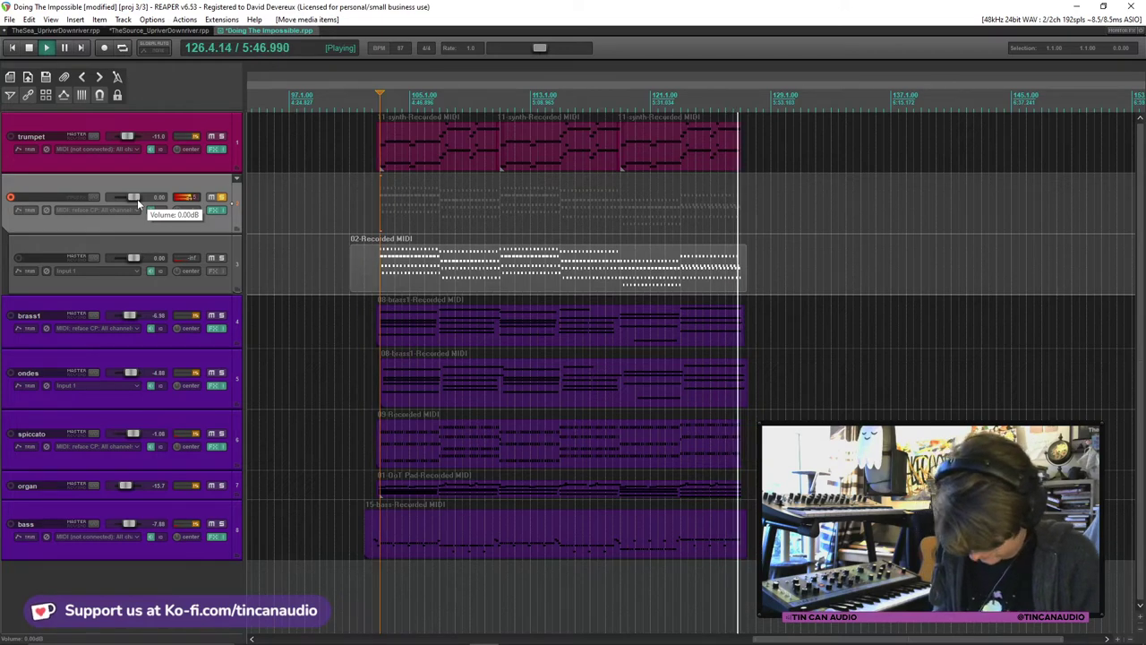
key("space")
left_click(223, 197)
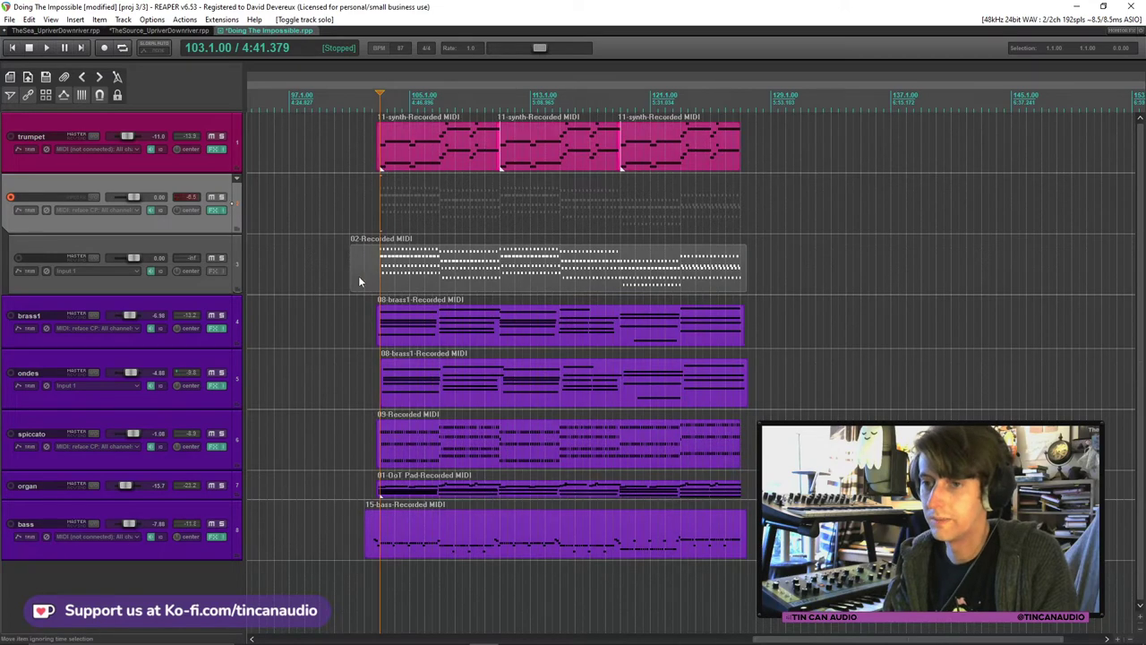
Move the three trumpet items to start at bar 127 and trim the ends of the piano, brass1, ondes and bass items to bar 127.
left_click(426, 175)
left_click_drag(426, 164, 792, 162)
left_click_drag(749, 269, 741, 271)
left_click_drag(742, 332, 741, 333)
left_click_drag(747, 389, 742, 389)
left_click_drag(748, 553, 742, 551)
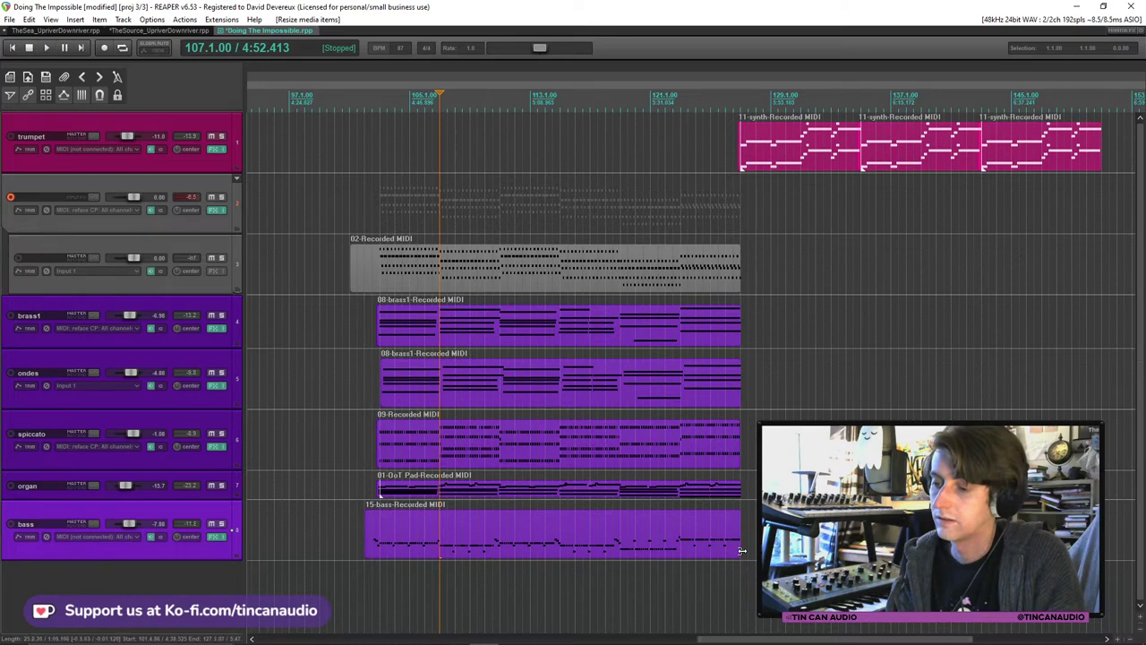
Play the arrangement from just before bar 103 and trim the start of the bass item to bar 103.
left_click(352, 361)
left_click(373, 328)
key("space")
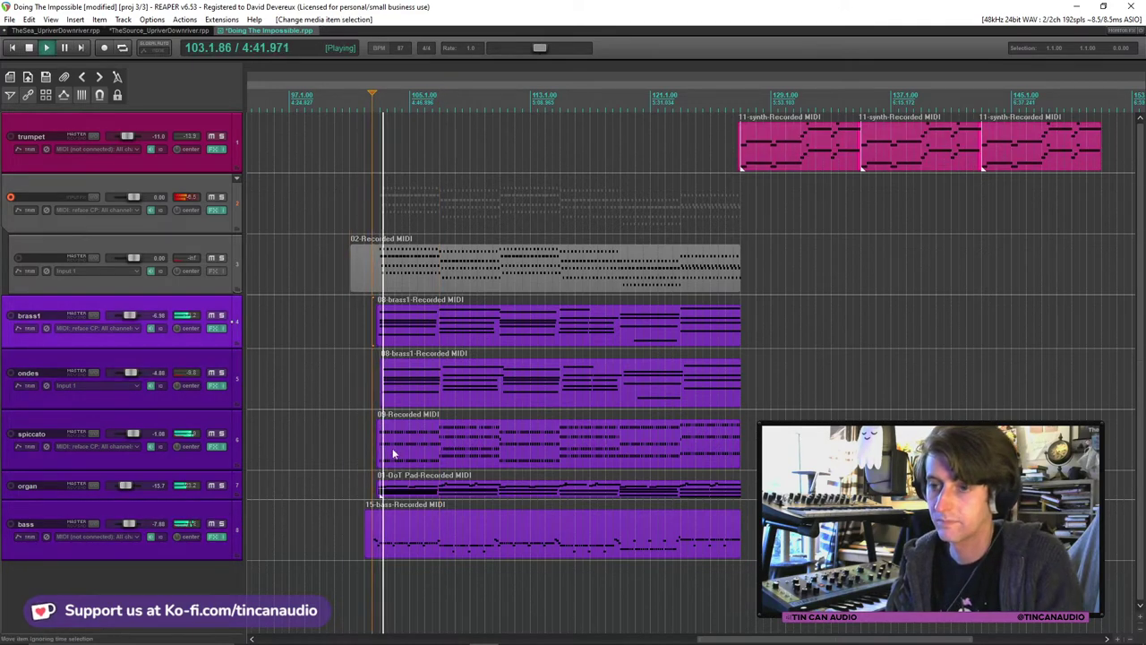
left_click_drag(362, 536, 380, 534)
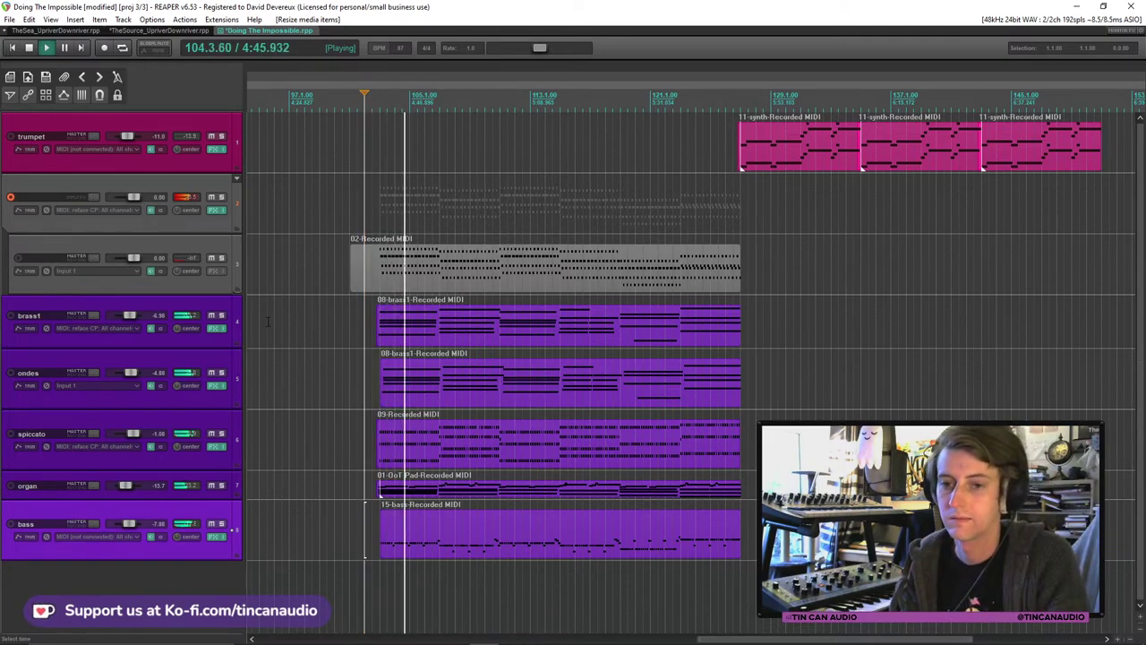
Move the ondes item to start at bar 127 and mute the brass1 track.
left_click_drag(417, 383, 762, 373)
left_click(484, 333)
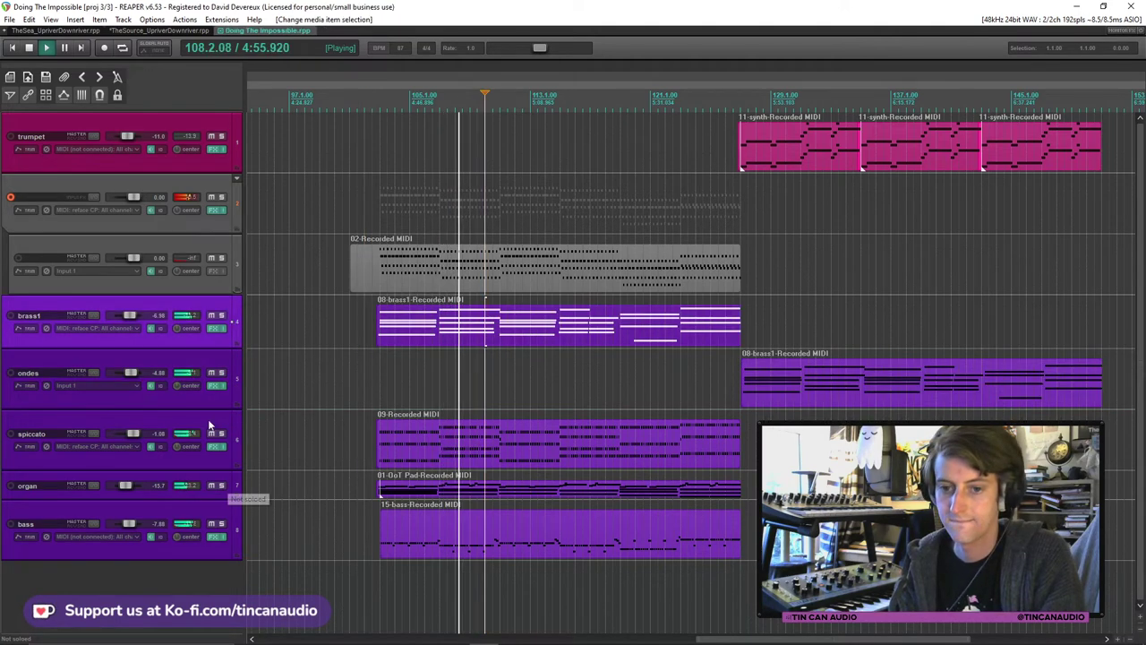
left_click(211, 317)
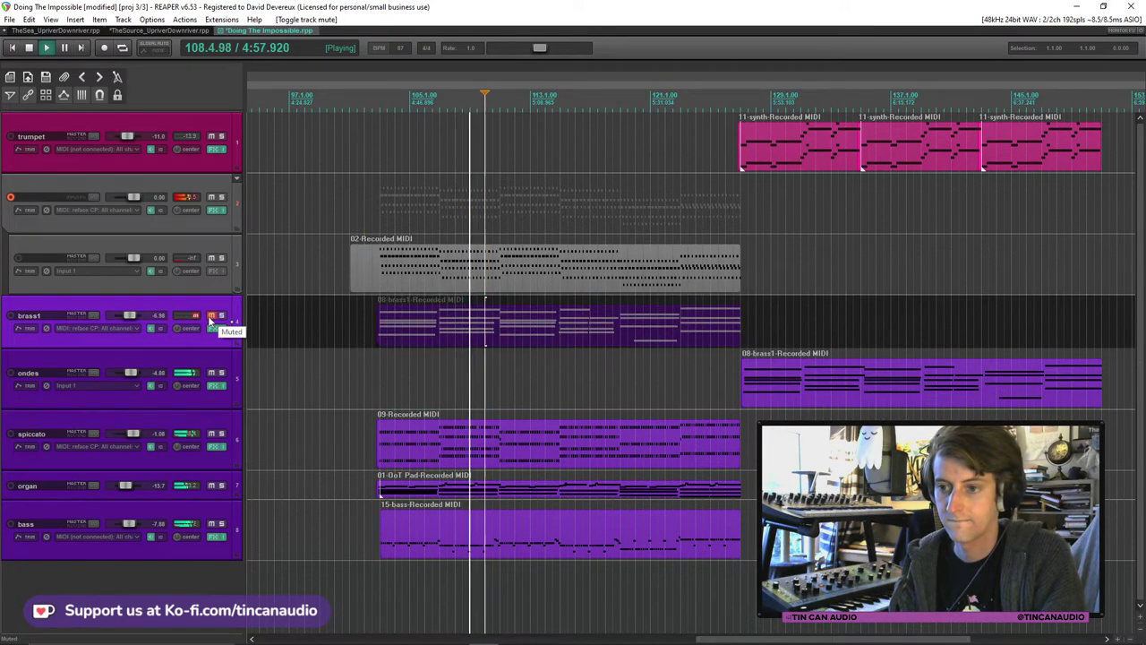
left_click_drag(447, 321, 737, 329)
left_click(212, 316)
key("ctrl+z")
key("ctrl+z")
key("ctrl+z")
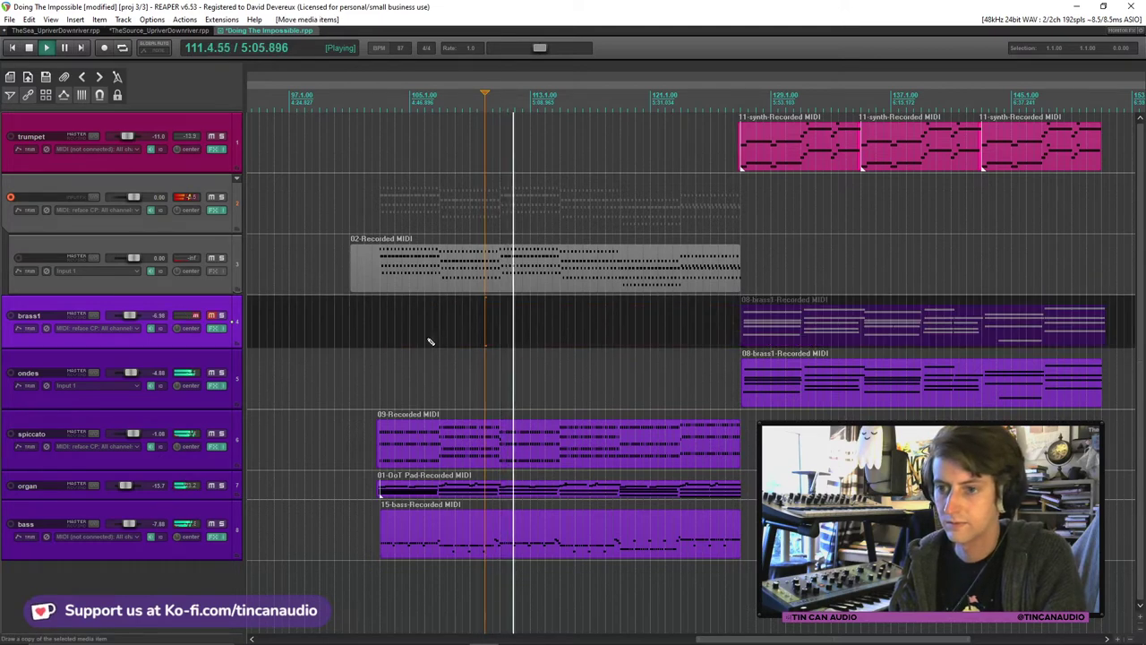
Trim the start of the brass1 item to bar 103, move it to bar 127 and unmute its track.
left_click(385, 330)
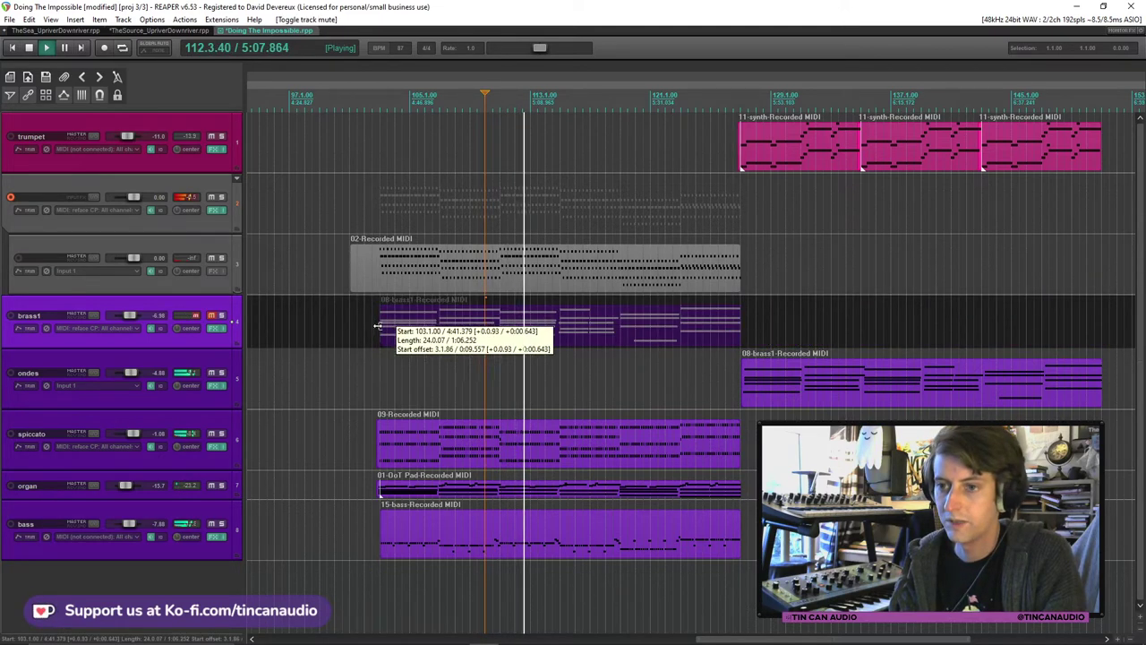
left_click_drag(386, 330, 778, 332)
left_click(212, 317)
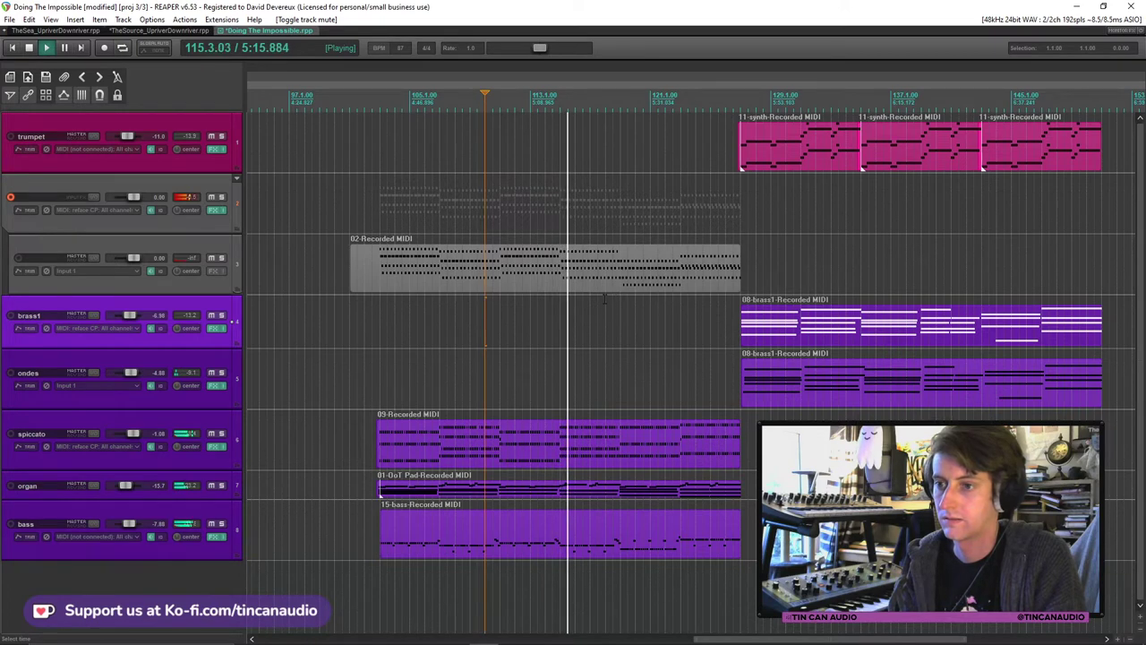
Trim the piano item's start to just before bar 103, then copy the piano, spiccato, organ and bass items and paste them at bar 127.
left_click_drag(351, 275, 376, 275)
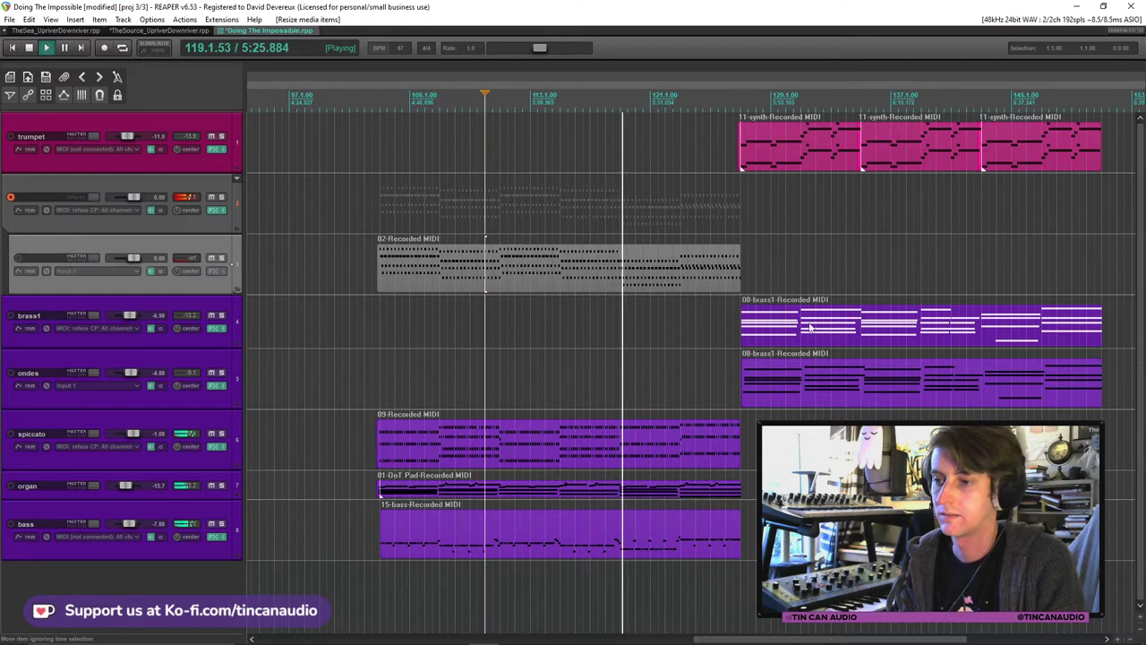
left_click_drag(620, 537, 591, 261)
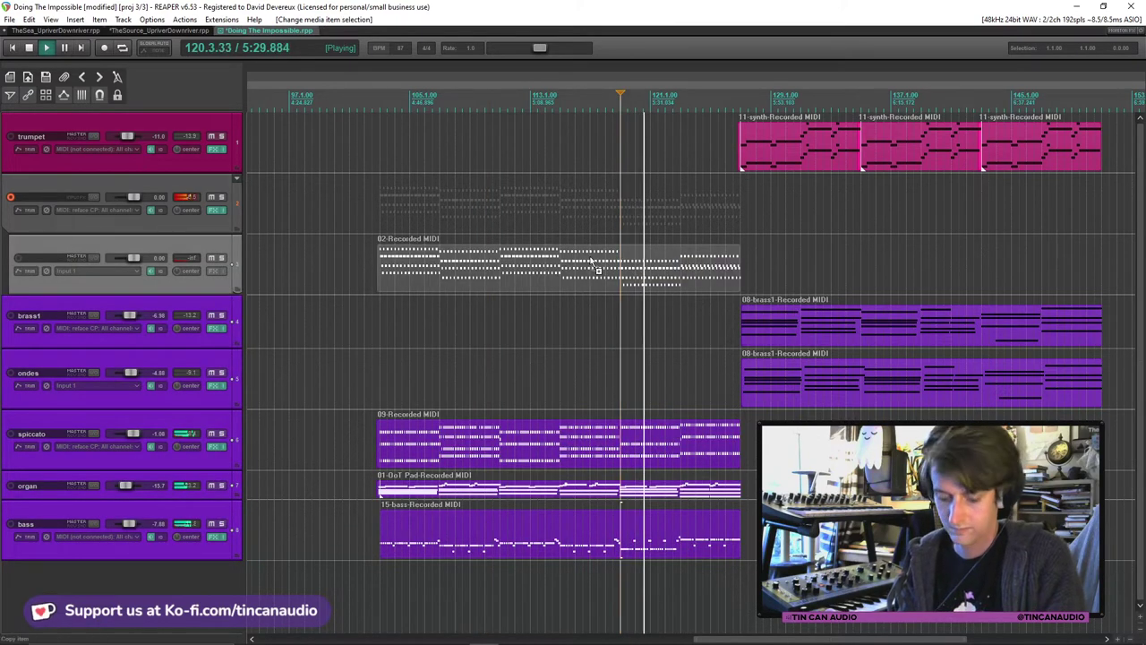
left_click(743, 280)
key("ctrl+v")
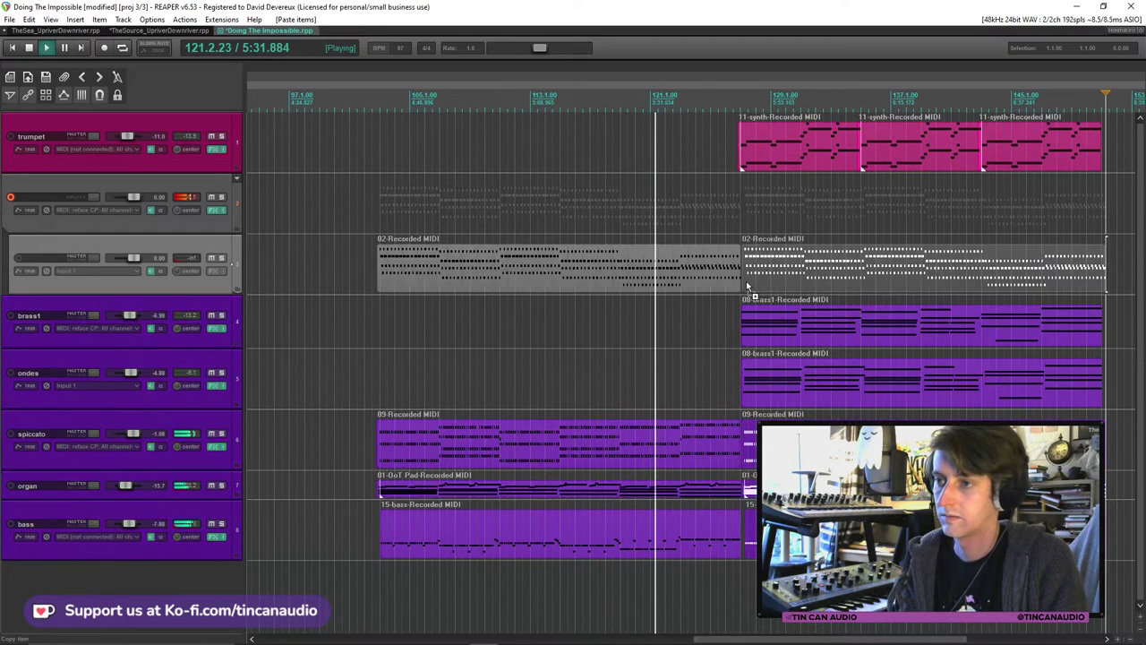
Shift the pasted piano, spiccato, organ and bass items slightly earlier to line up with the brass items, and save the project.
scroll(747, 281, "down", 4)
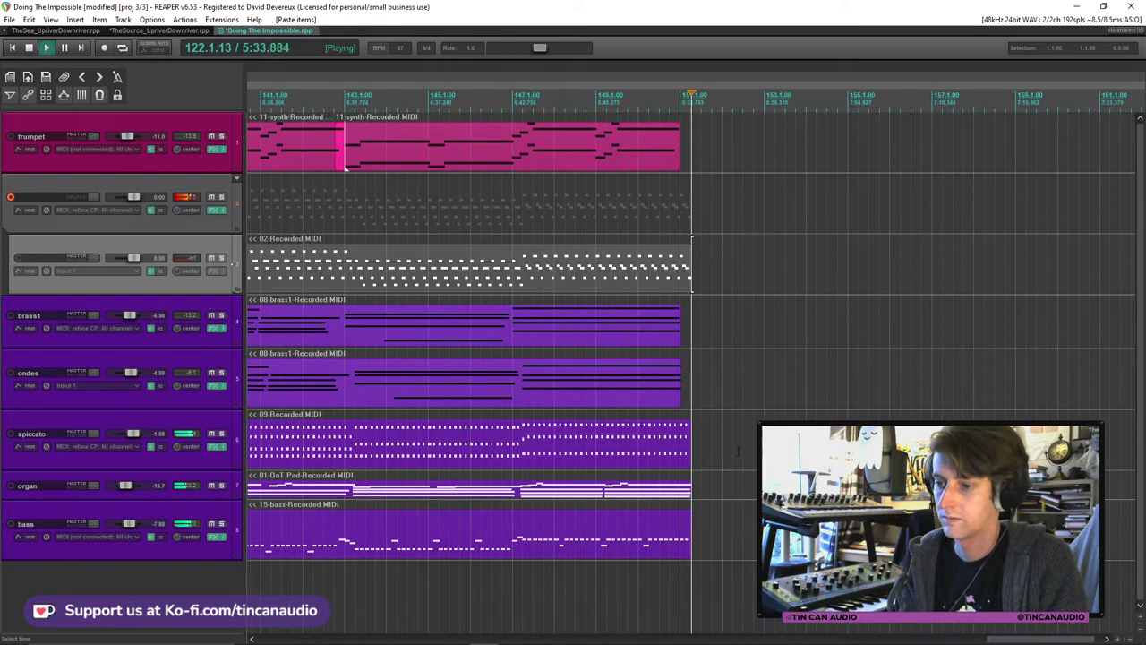
left_click_drag(457, 498, 453, 499)
left_click(425, 439)
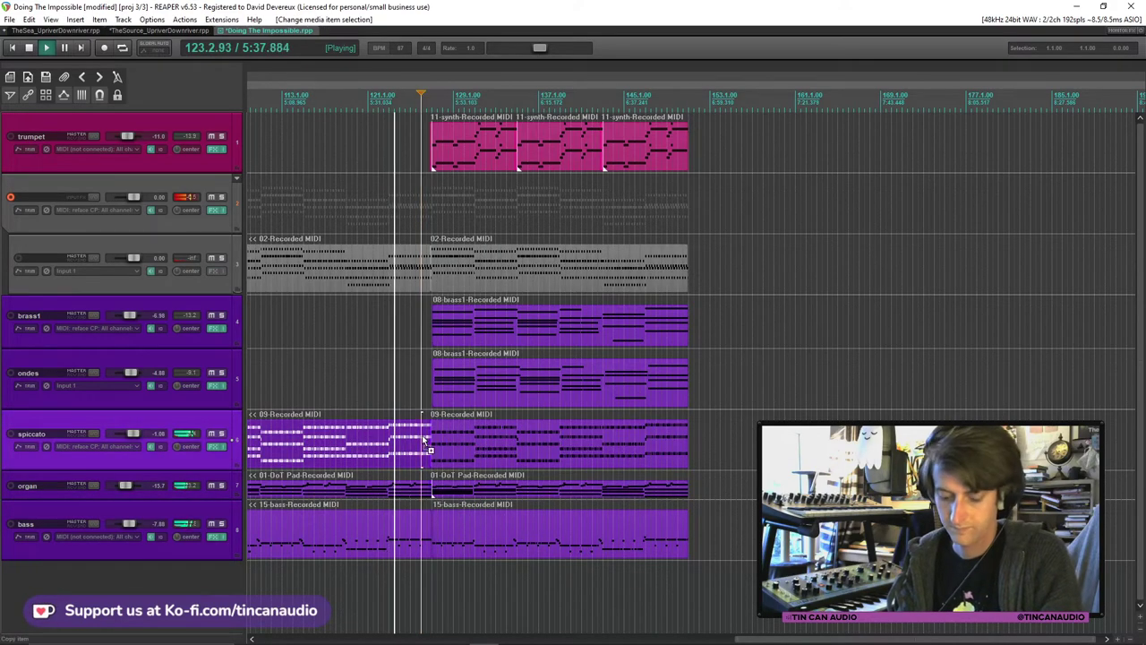
key("ctrl+s")
Move the three trumpet items from bar 127 to start at bar 151.
scroll(594, 367, "left", 3)
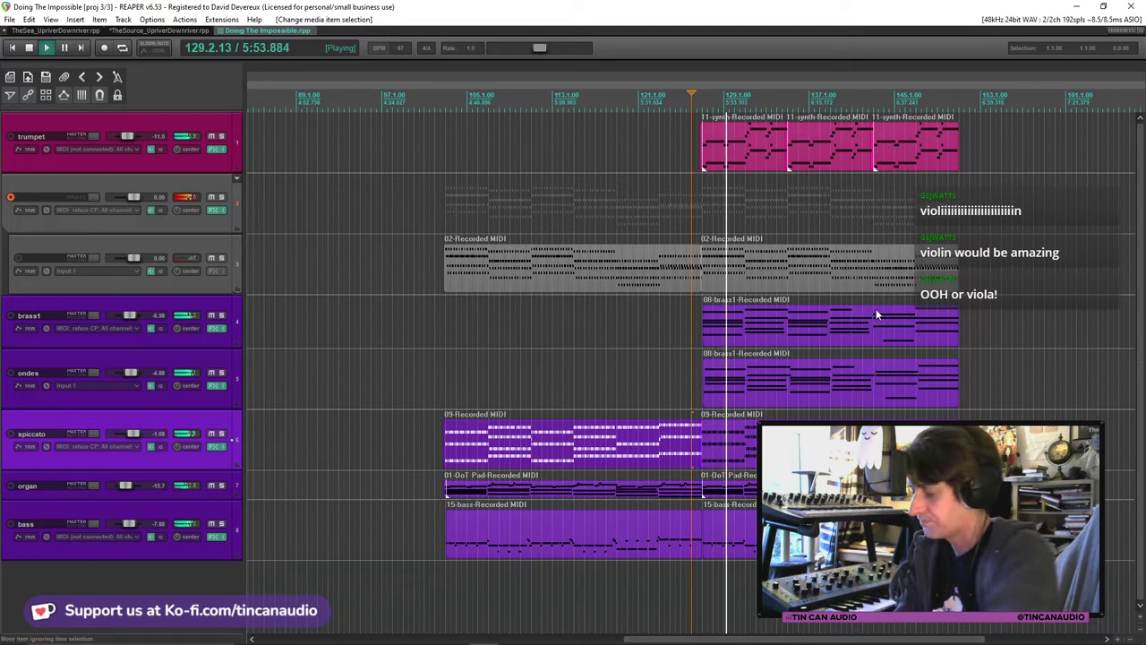
left_click(751, 134)
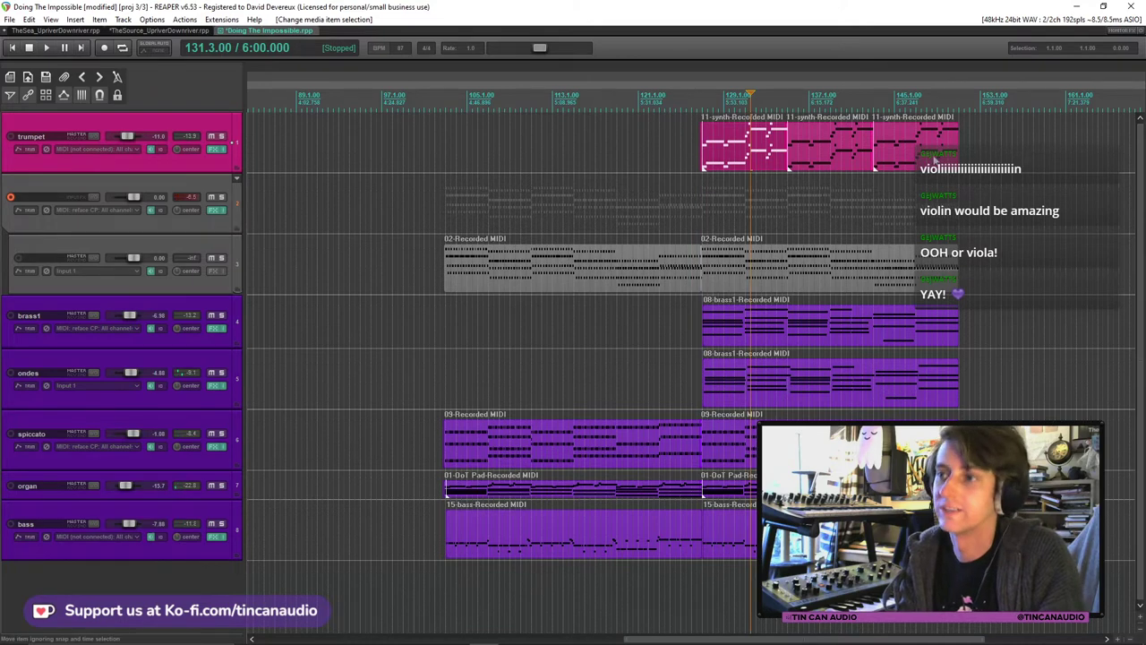
left_click_drag(761, 147, 994, 145)
Paste copies of the piano, brass1, ondes, spiccato, organ and bass items of bars 127 to 151 after them and align the copies at bar 151.
left_click(827, 273)
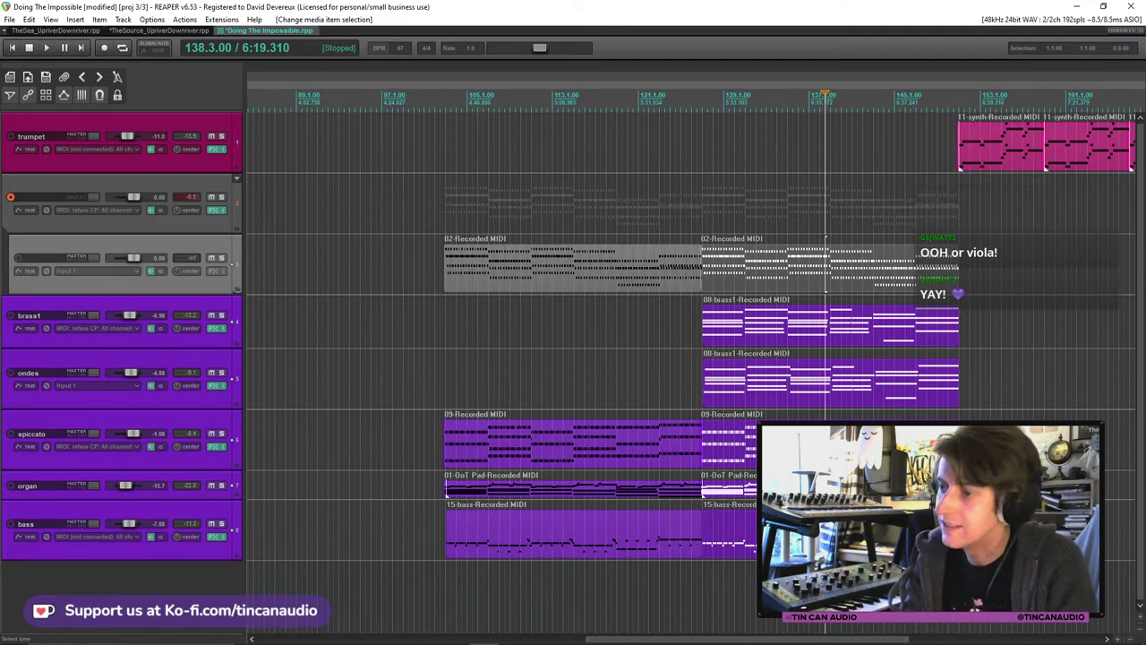
key("ctrl+v")
key("minus")
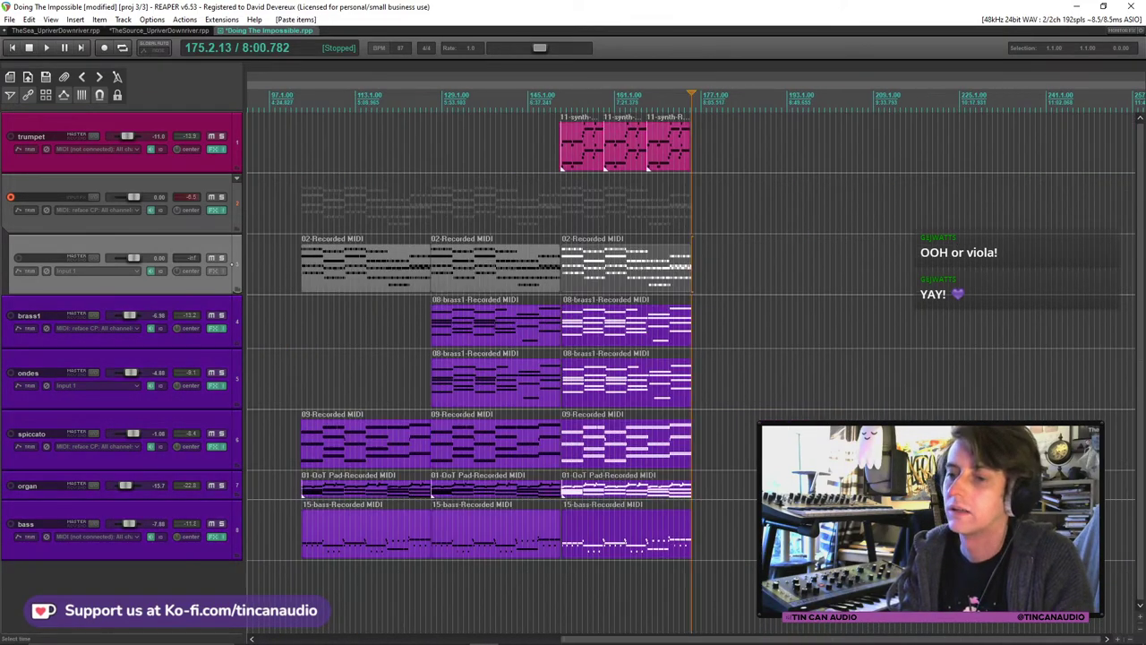
left_click(551, 267)
scroll(551, 266, "up", 3)
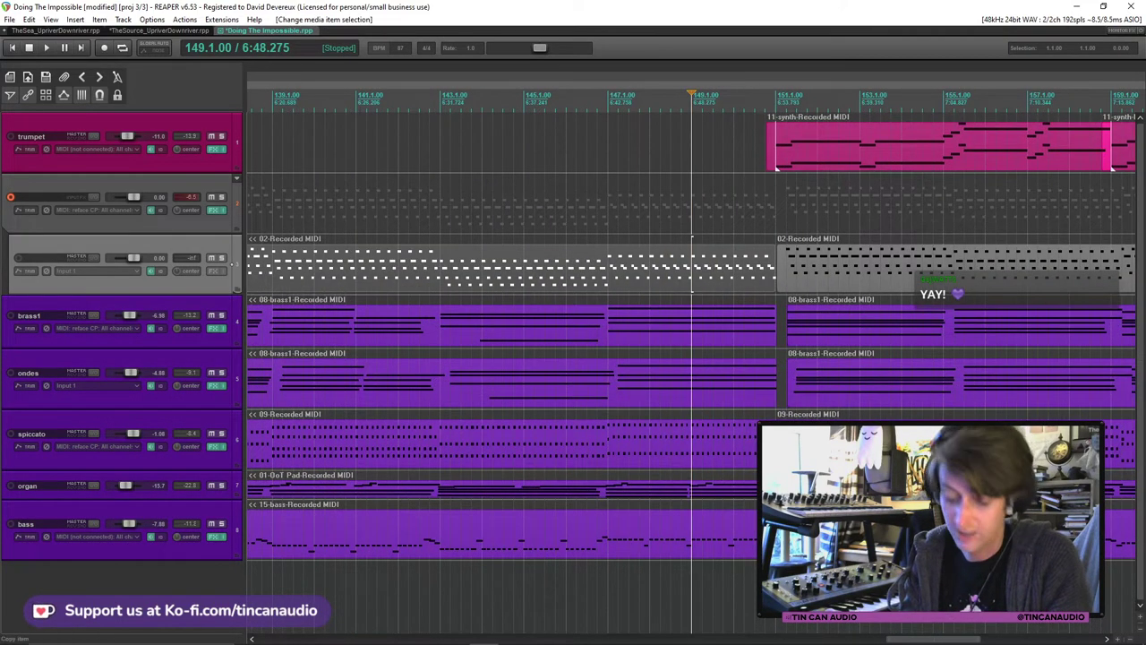
key("ctrl+v")
left_click_drag(797, 488, 786, 488)
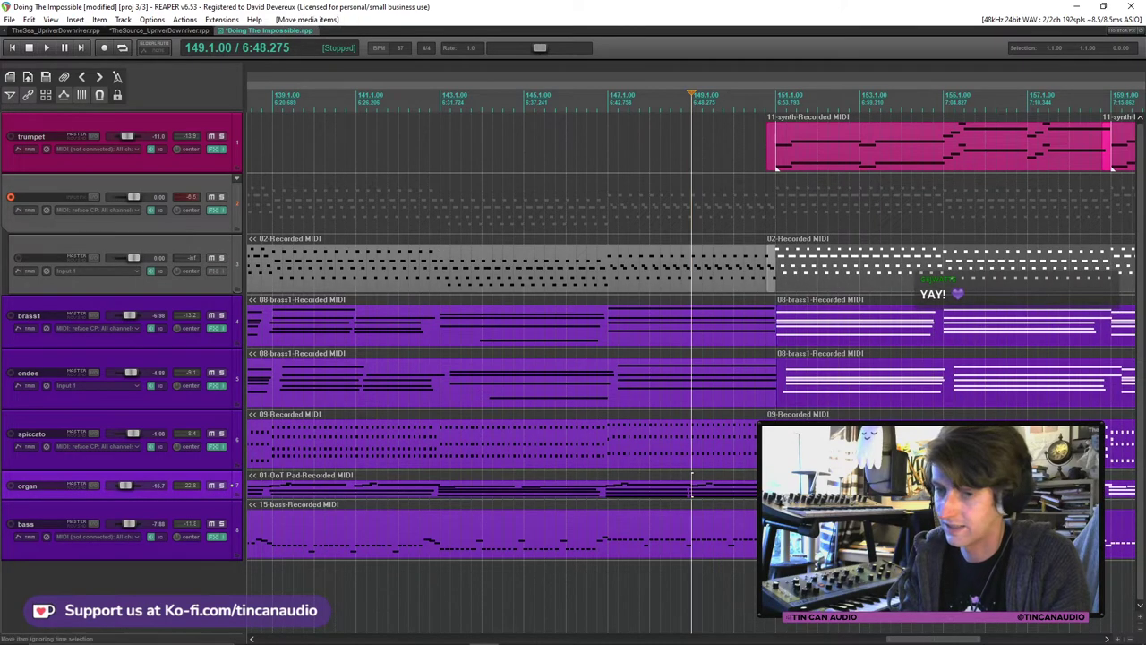
Play back the join at bar 151, then listen to the section from just before bar 103 through bar 126.
key("space")
left_click(757, 284)
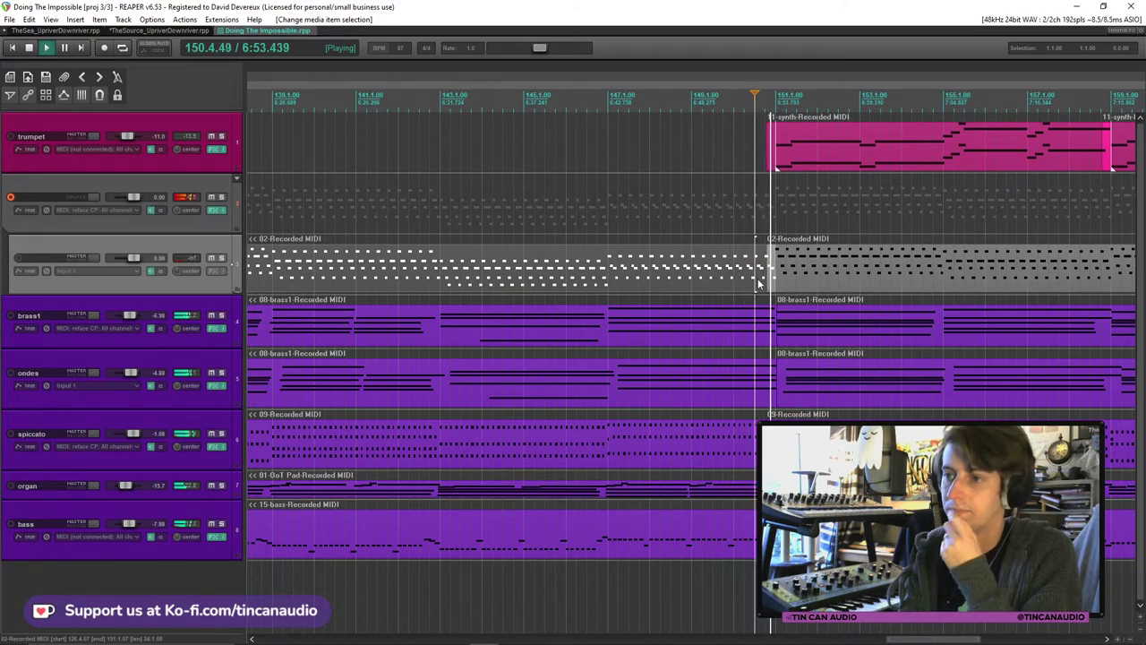
scroll(758, 284, "down", 1)
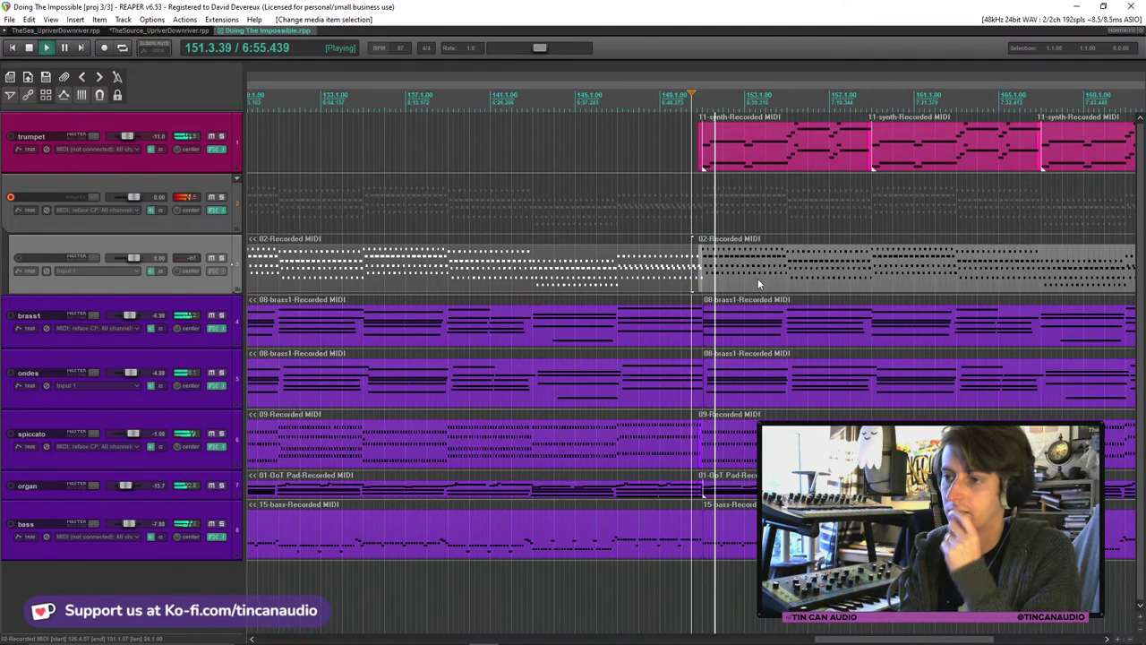
scroll(758, 279, "down", 3)
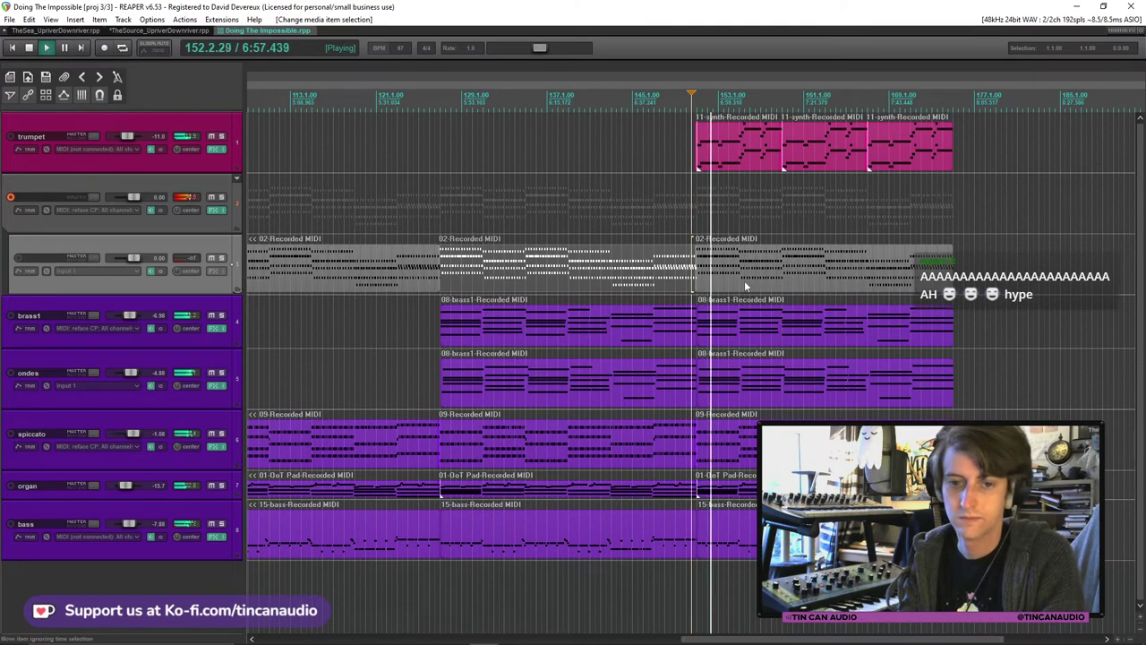
scroll(446, 271, "down", 3)
left_click(436, 269)
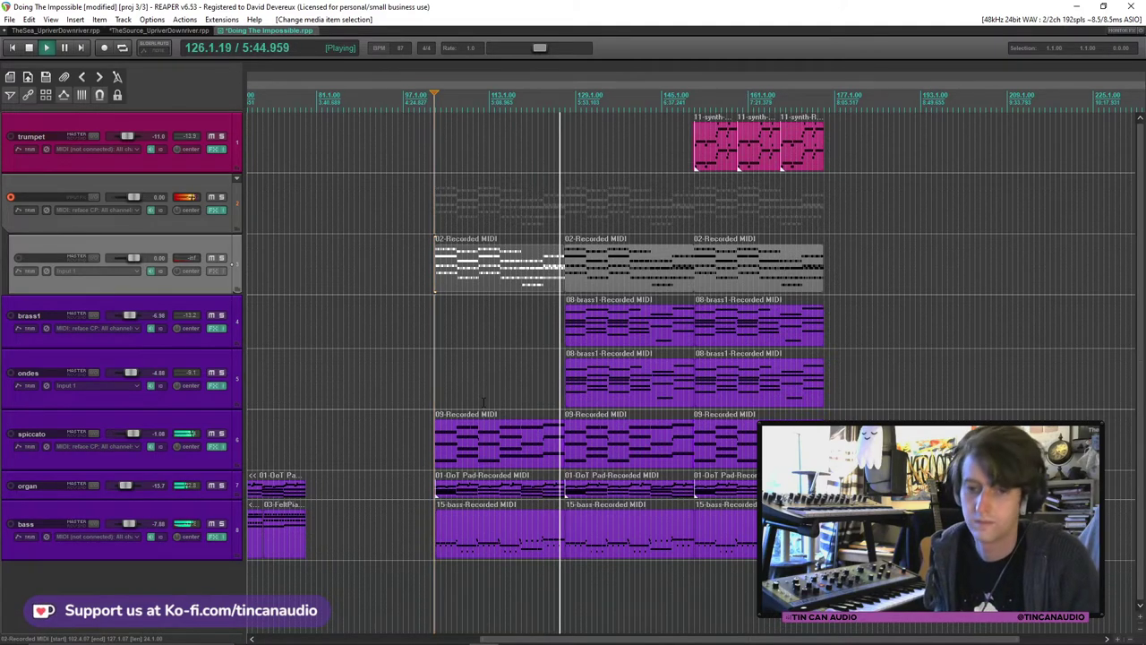
key("space")
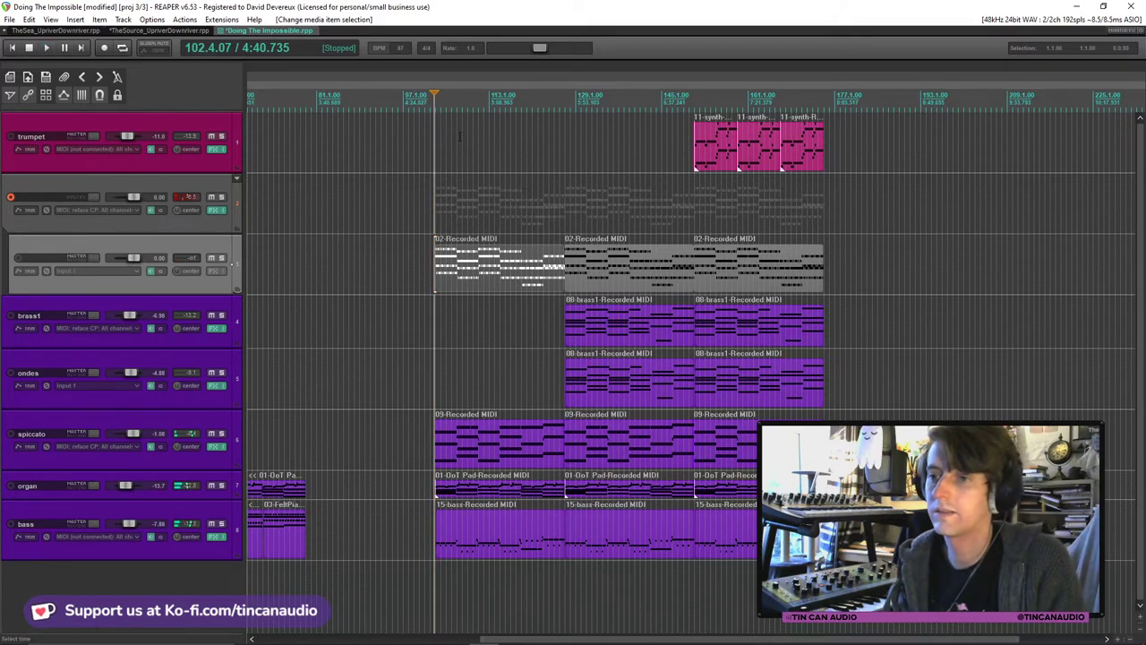
Place the edit cursor at bar 102 on the felt piano track as the recording start.
left_click(434, 201)
scroll(448, 205, "up", 5)
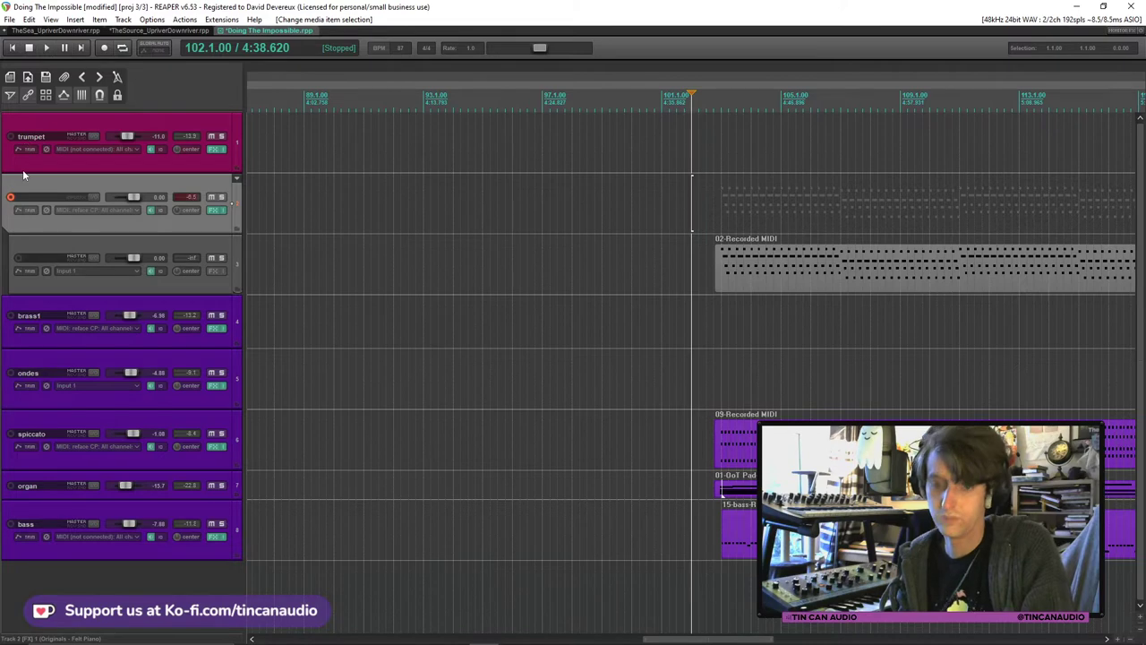
key("ctrl+r")
key("space")
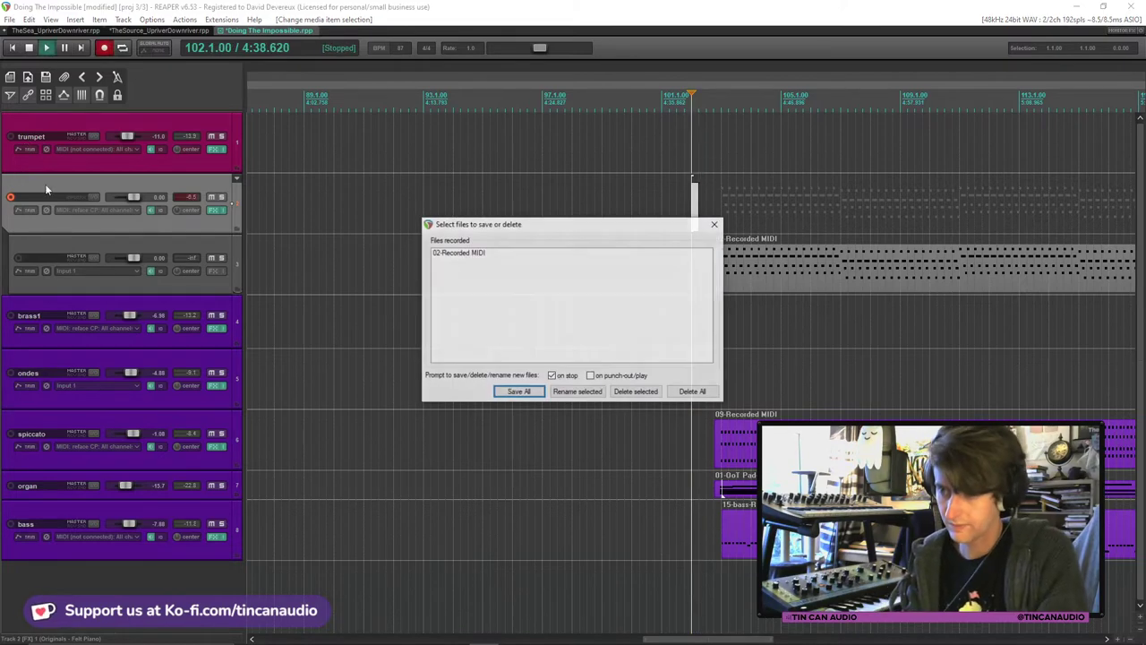
left_click(683, 396)
left_click(546, 365)
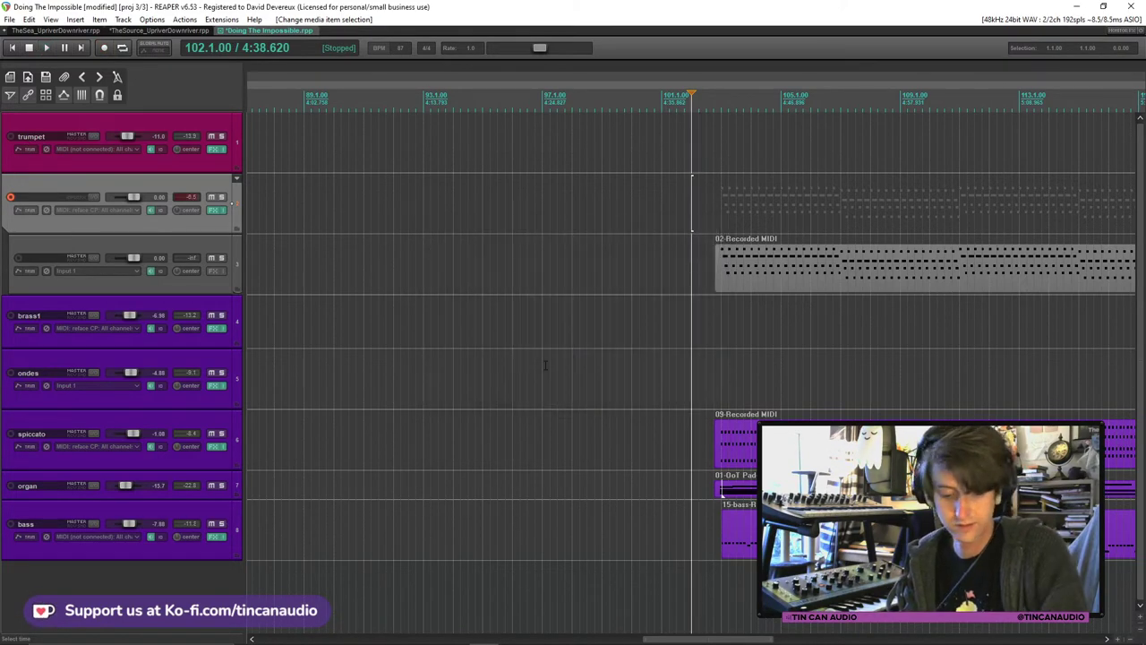
Save the project, then record a second felt piano part from bar 102 to bar 127, discarding the false take and keeping the full one.
key("ctrl+s")
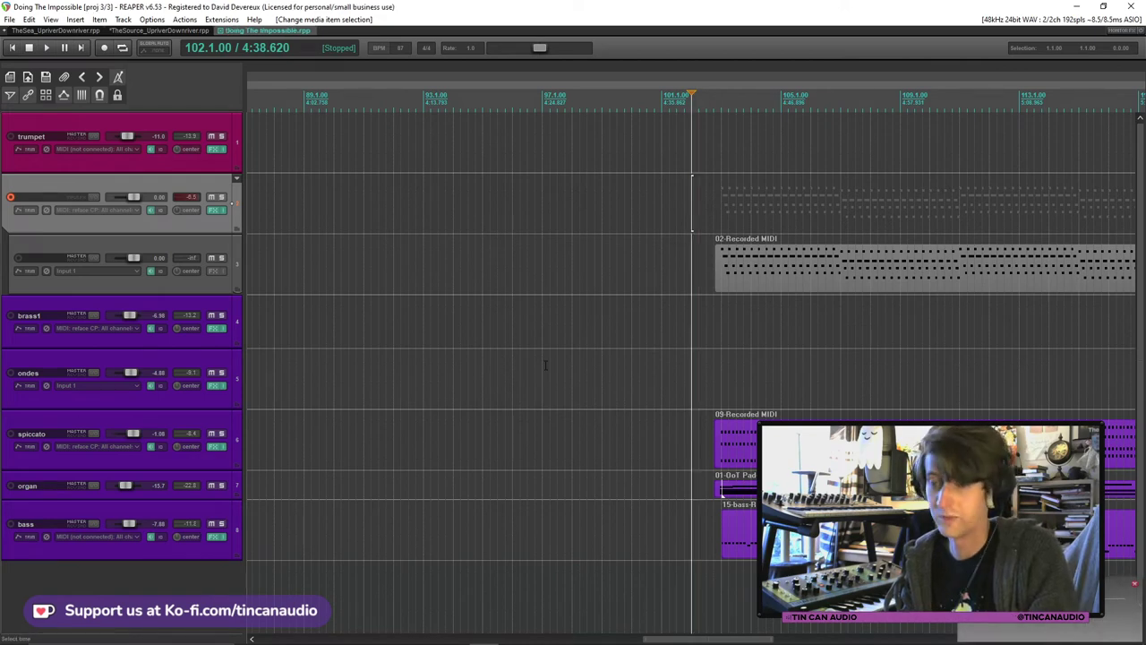
key("ctrl+r")
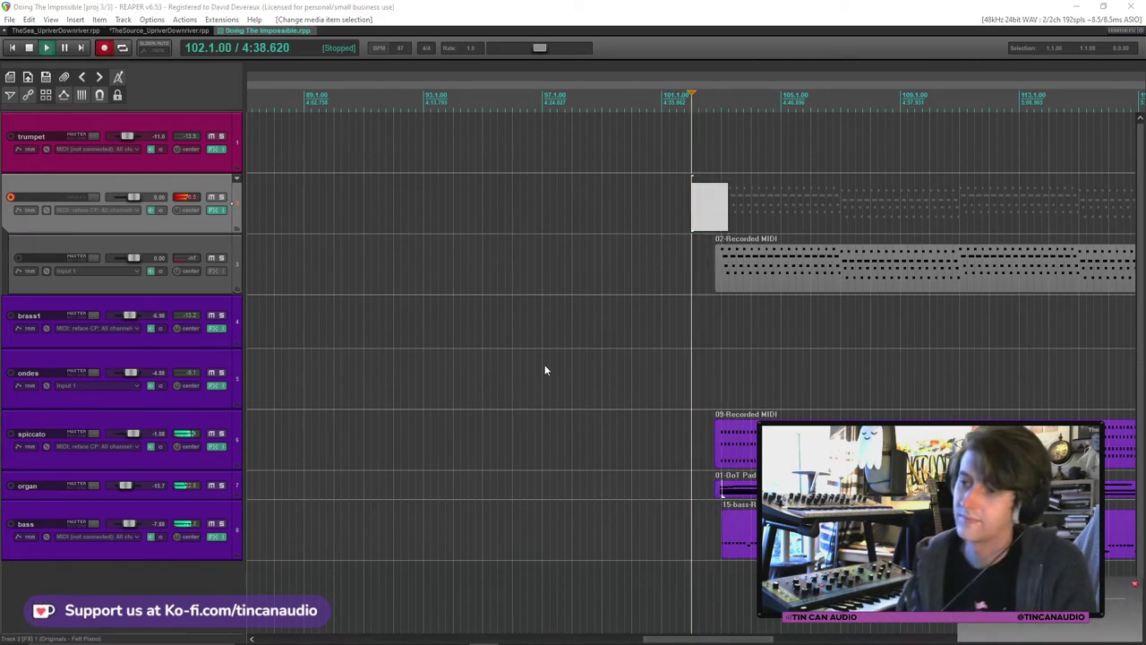
key("space")
left_click(690, 392)
left_click(555, 362)
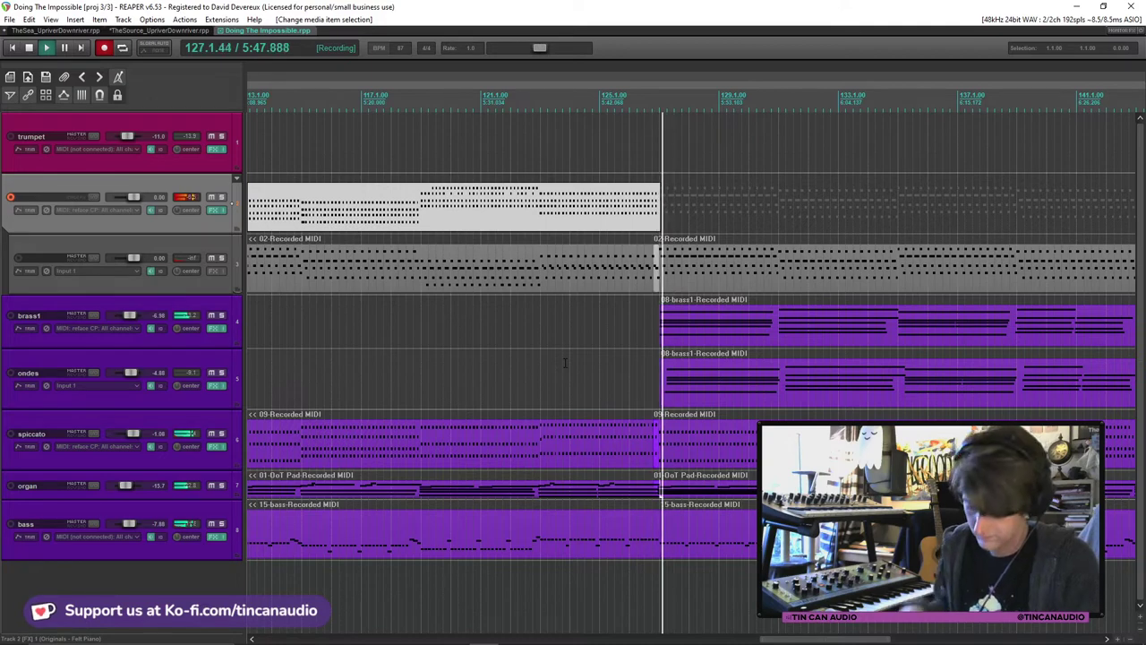
key("space")
left_click(510, 399)
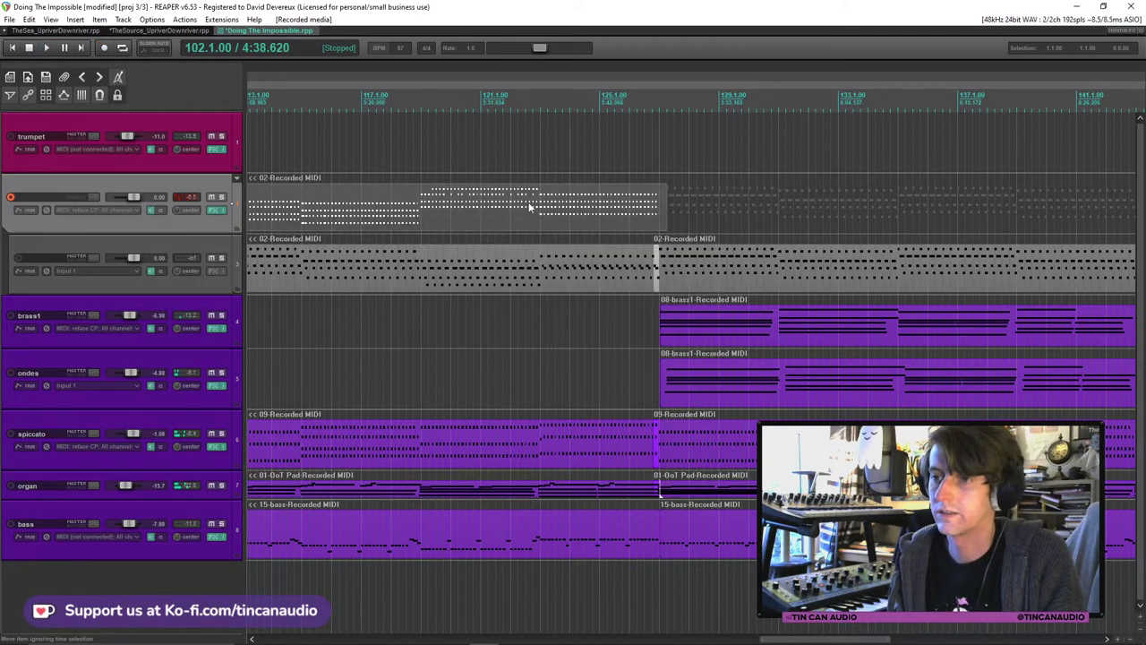
Quantize all notes of the newly recorded piano take to a straight 1/16 grid at 100% strength.
double_click(529, 201)
key("q")
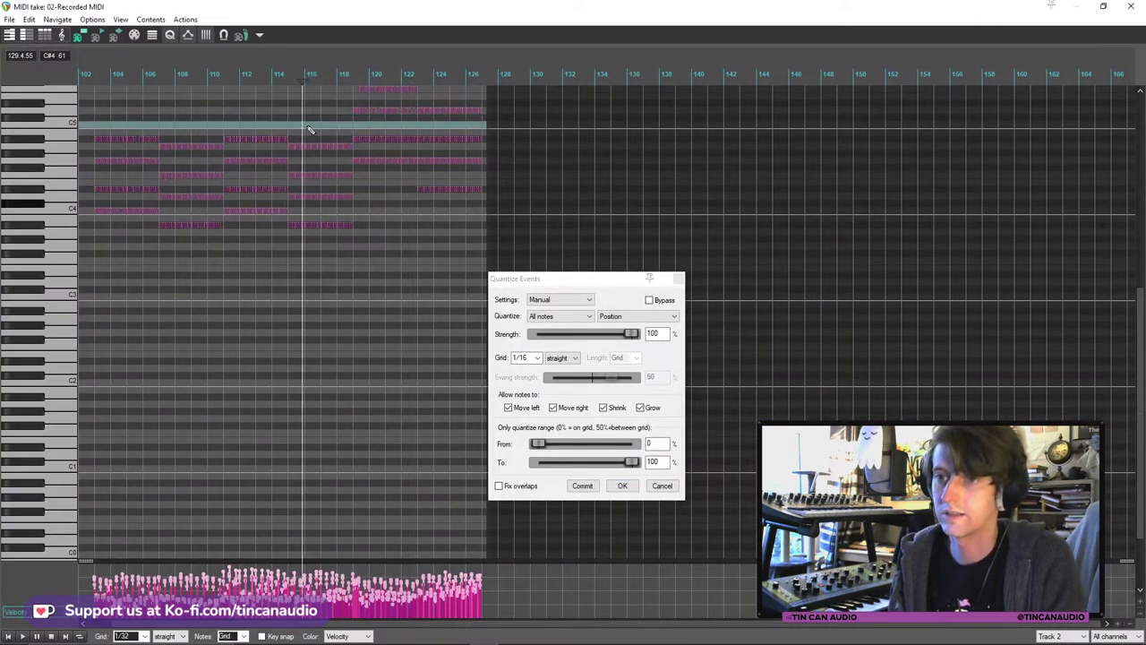
key("Return")
key("Escape")
Play back the quantized part in solo and with the other tracks, and name its track piano.
key("space")
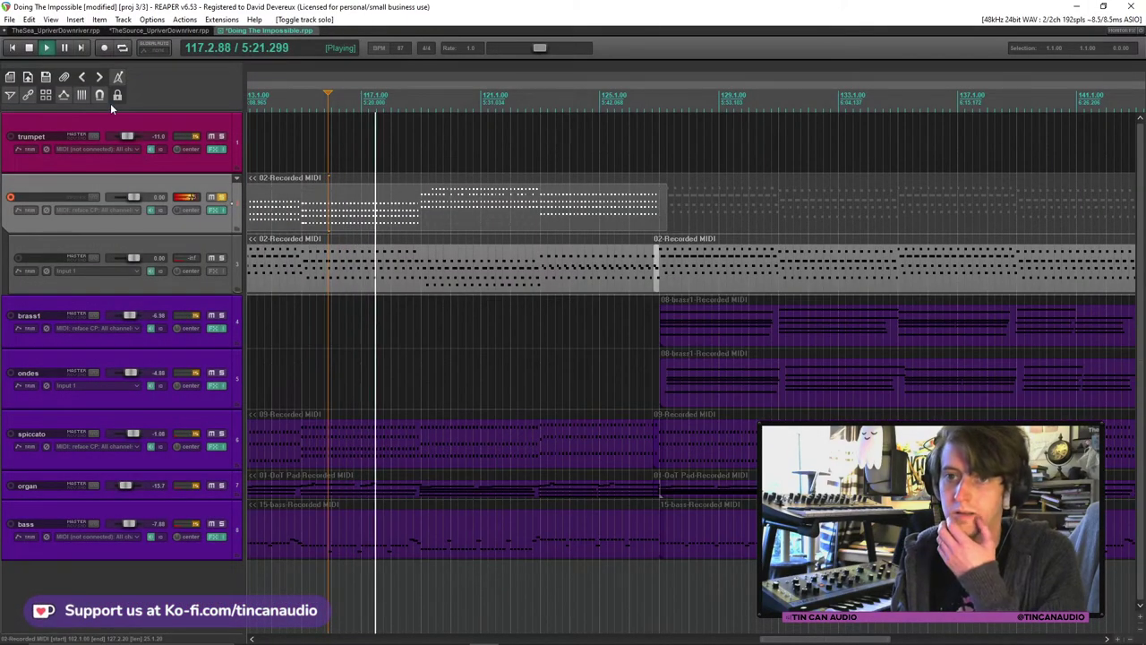
left_click(217, 204)
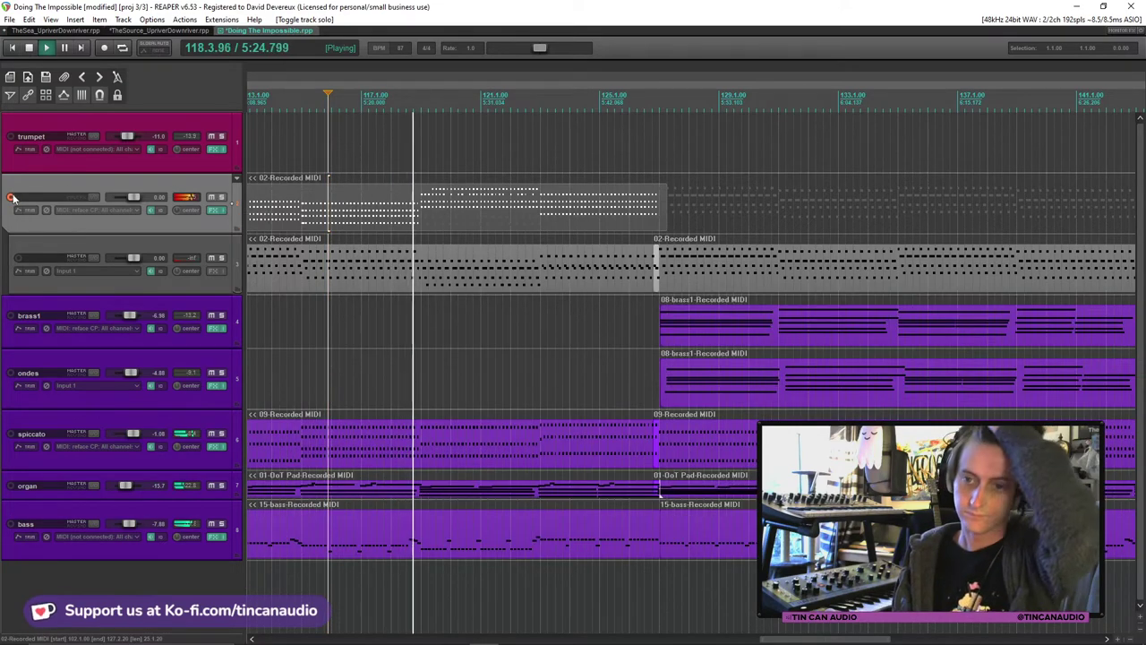
double_click(42, 199)
type("piano")
key("Return")
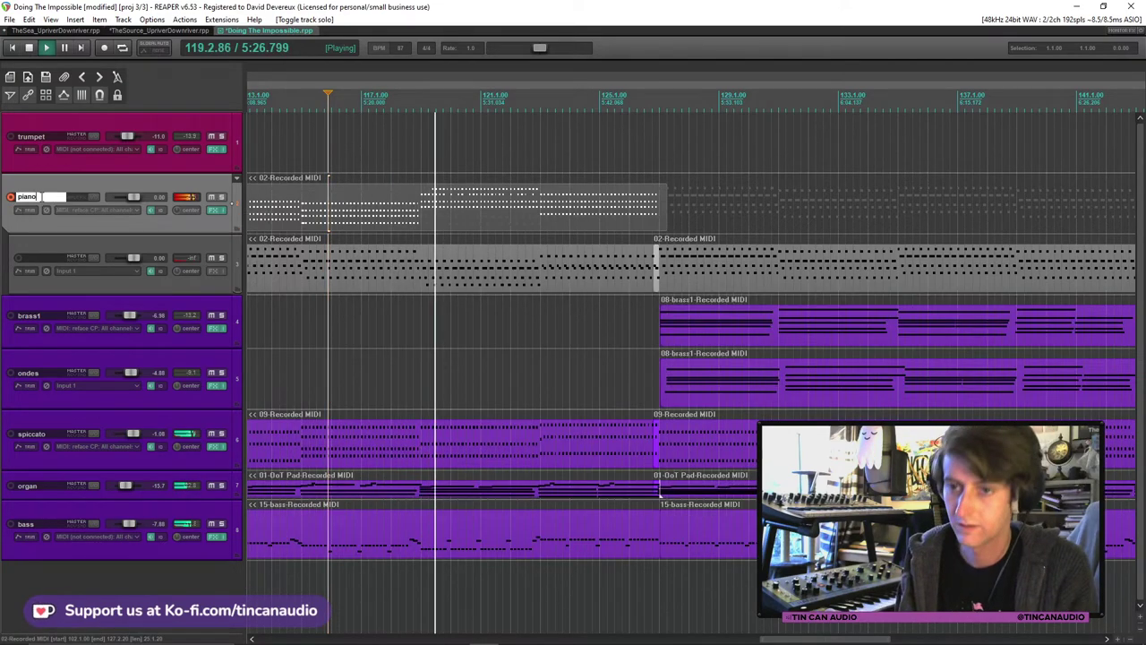
key("ctrl+space")
Insert a new track beneath the piano track's unnamed child track.
key("minus")
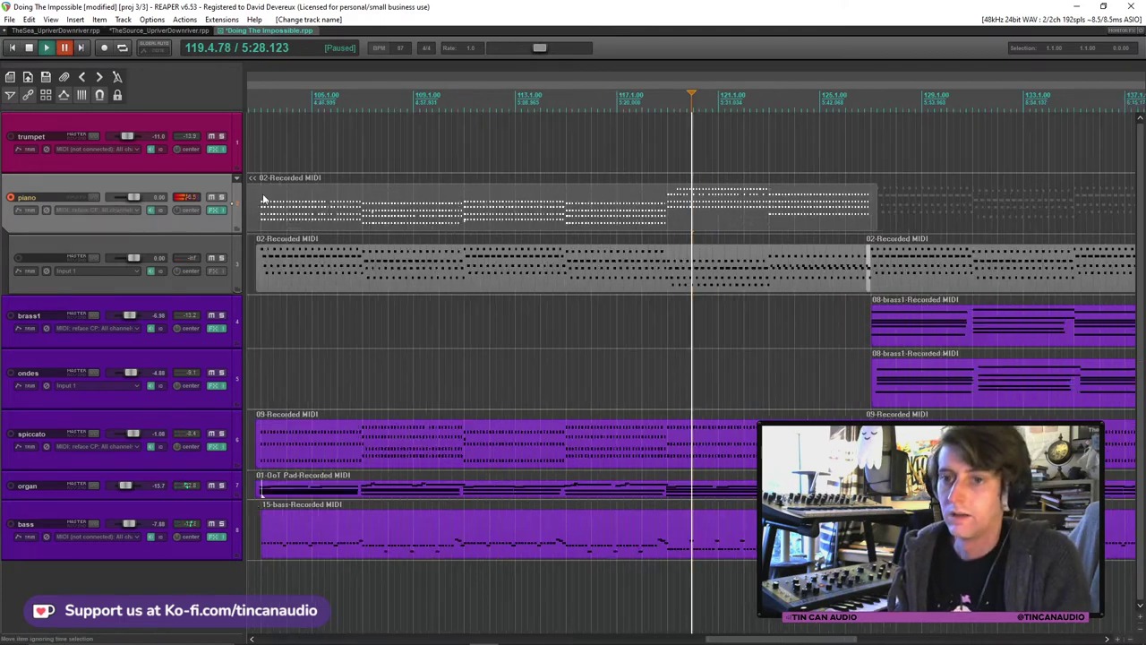
left_click(201, 285)
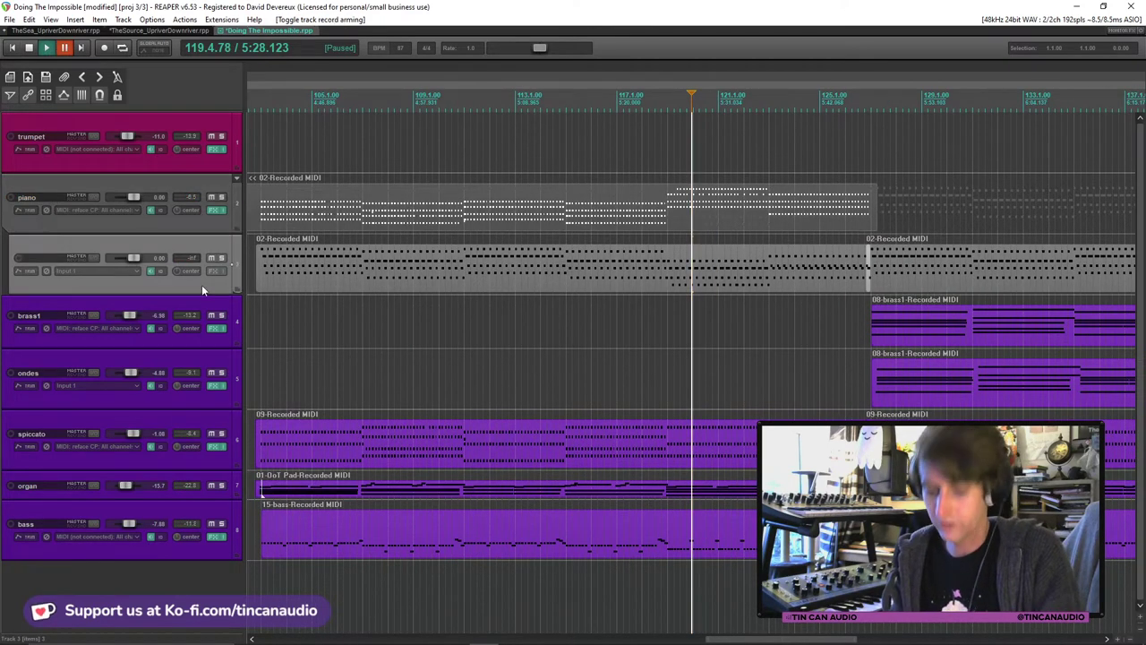
key("ctrl+t")
Try HALion Sonic SE on the new track, browsing its violin string presets, and remove the plugin.
left_click(212, 333)
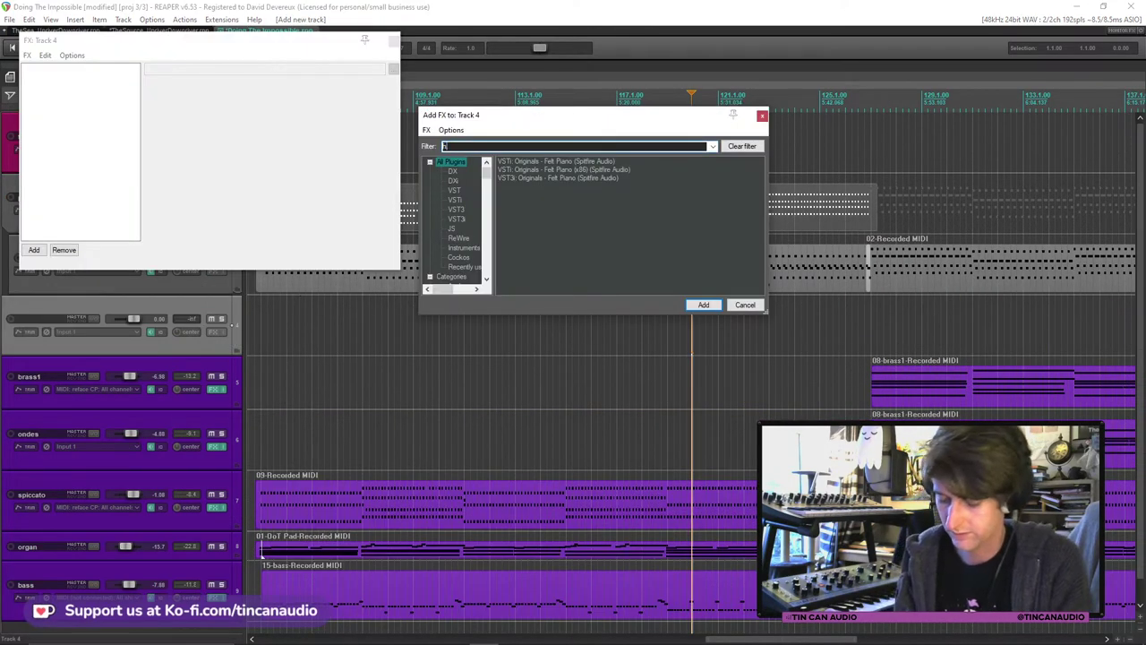
type("hal")
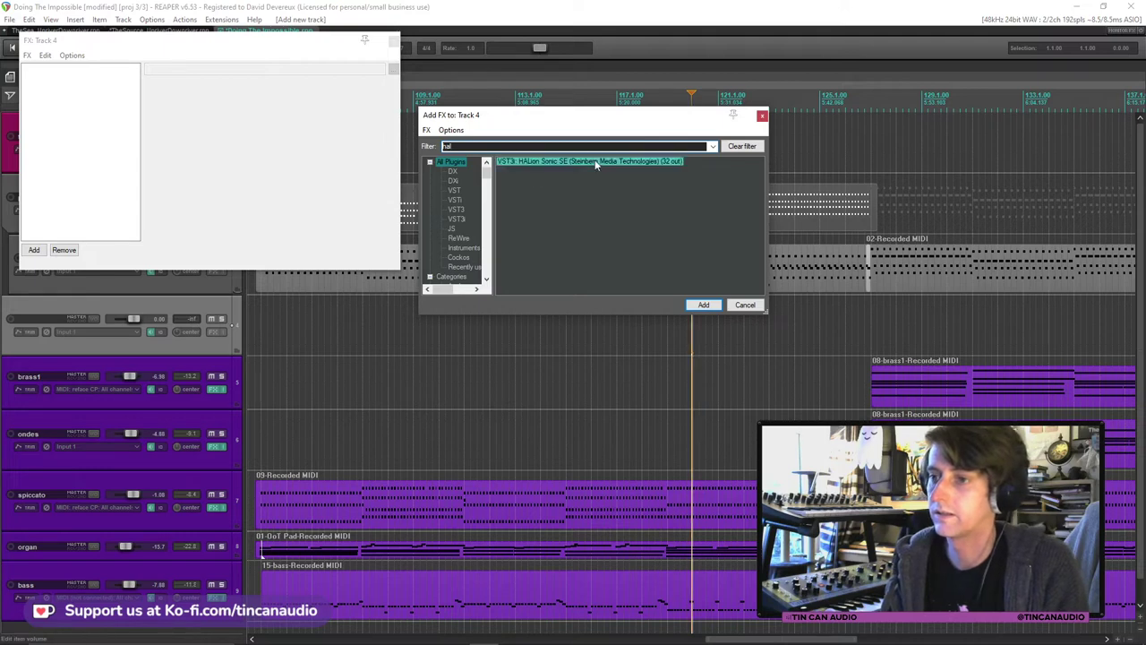
double_click(594, 161)
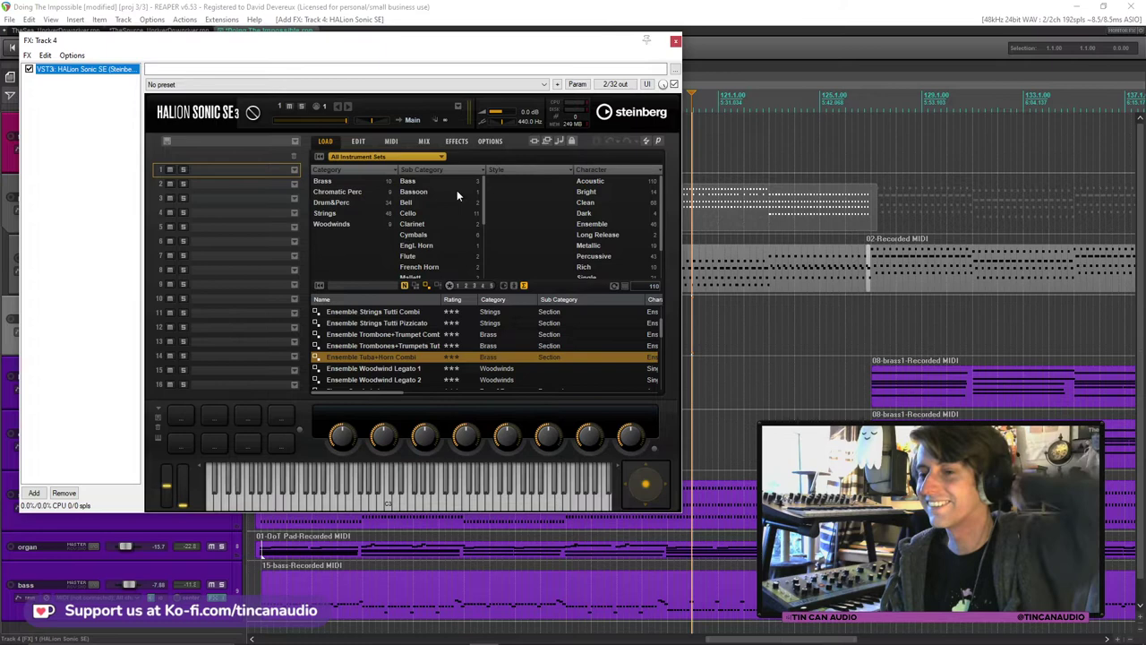
left_click(328, 213)
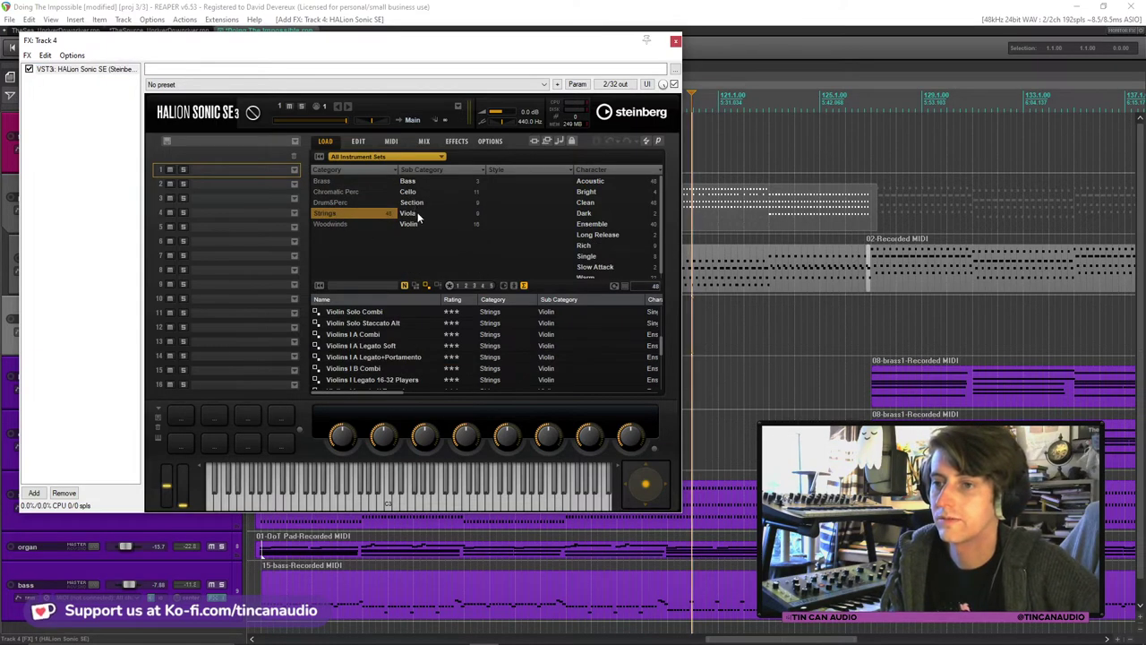
left_click(410, 224)
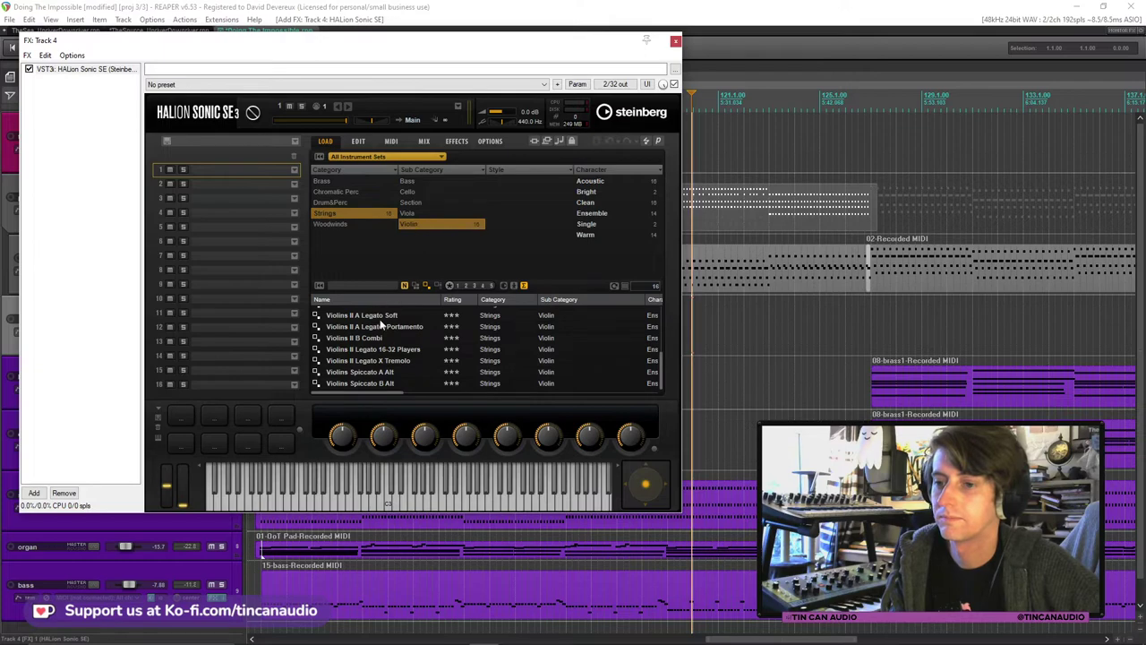
key("Escape")
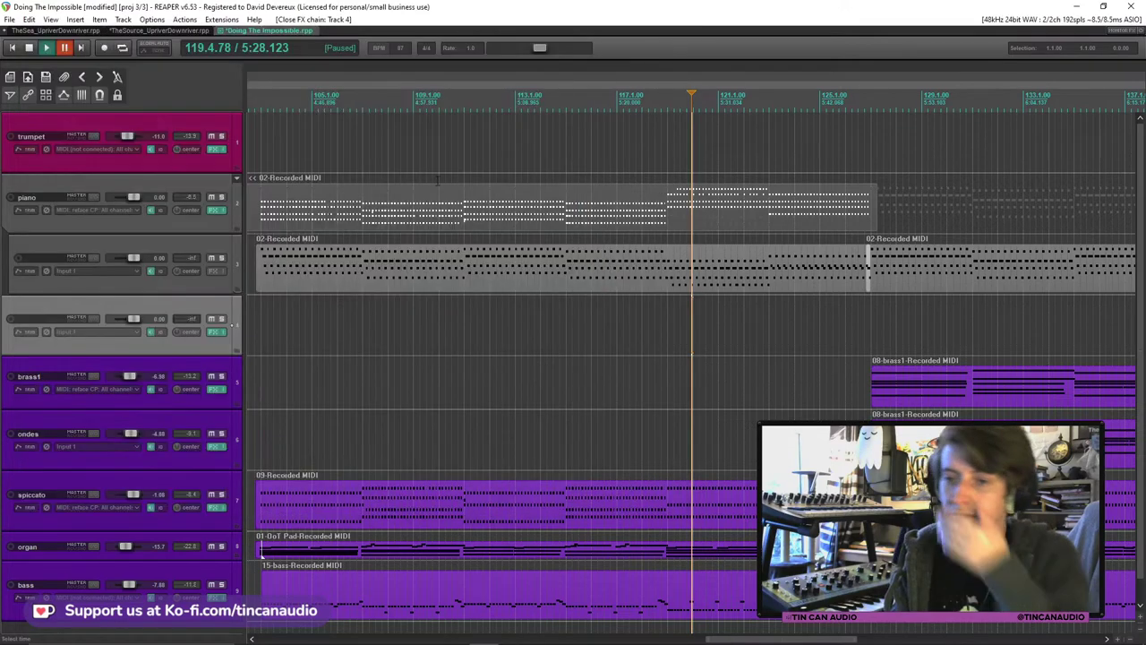
left_click(215, 334)
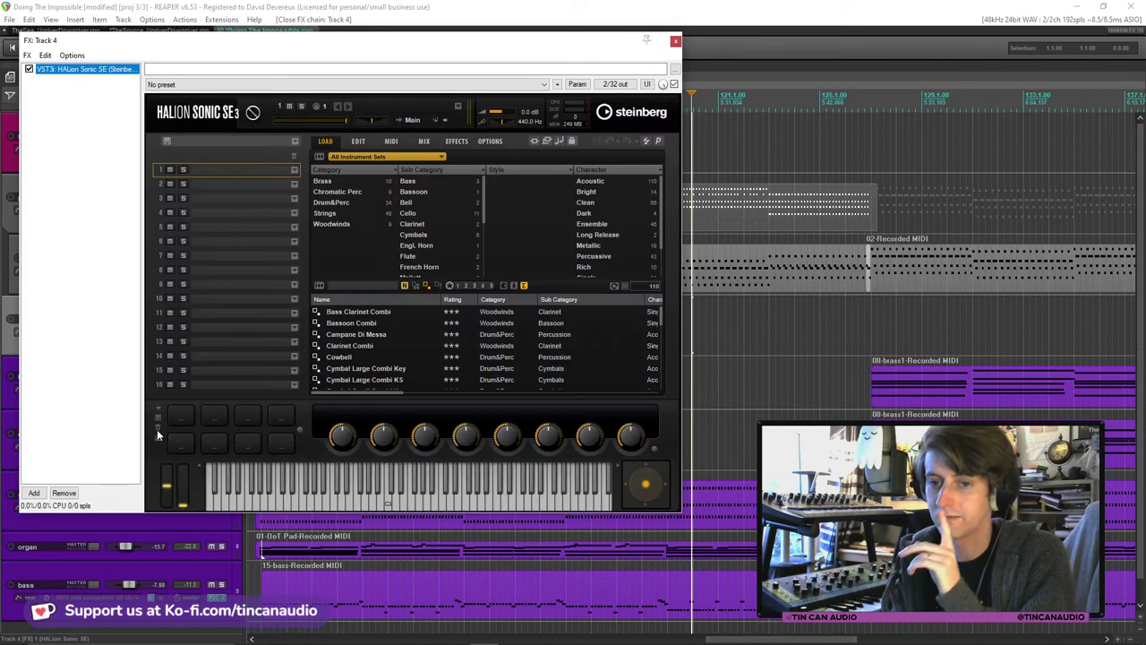
left_click(56, 493)
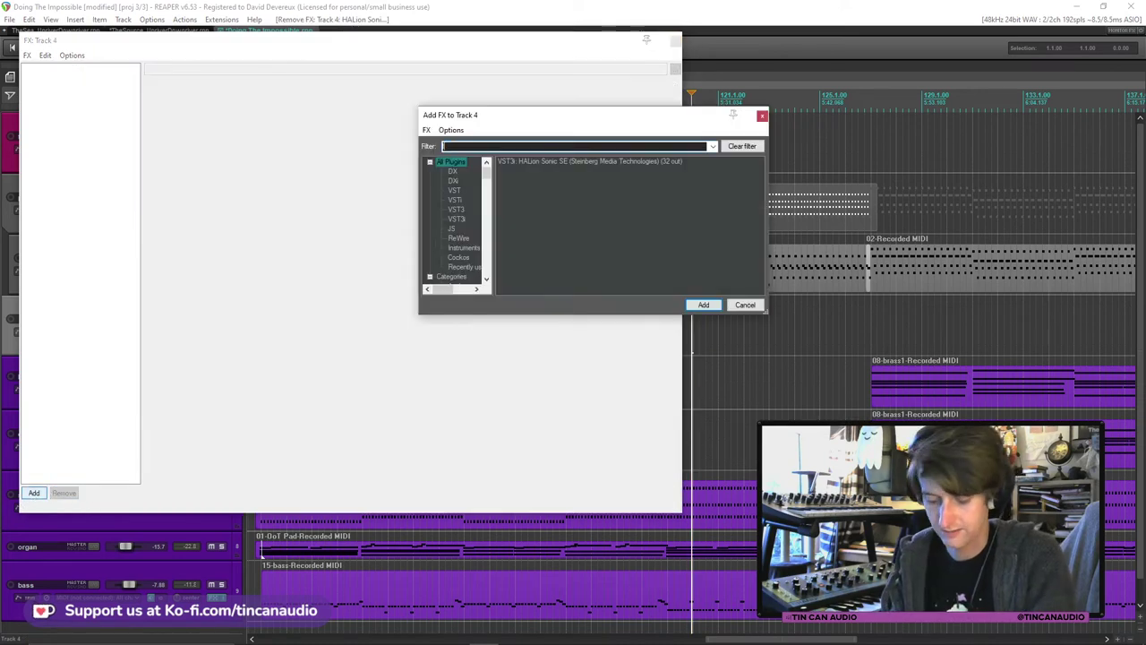
Add the VST3i LABS (Spitfire Audio) instrument to the new track and load the Frozen Strings Violin preset.
type("abs")
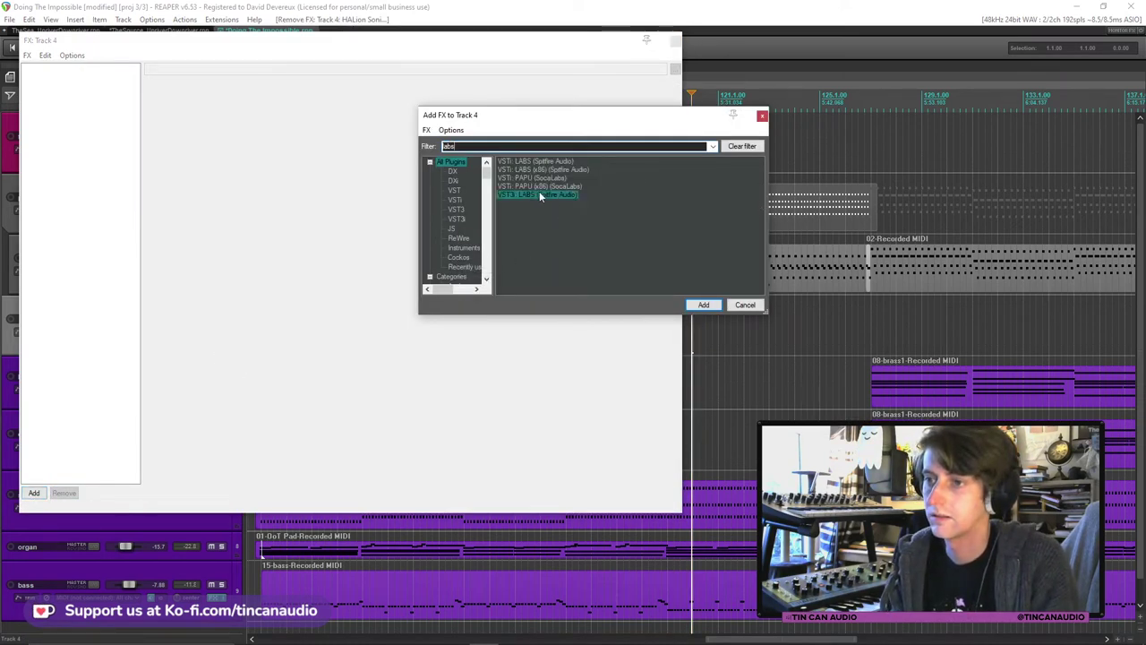
double_click(540, 195)
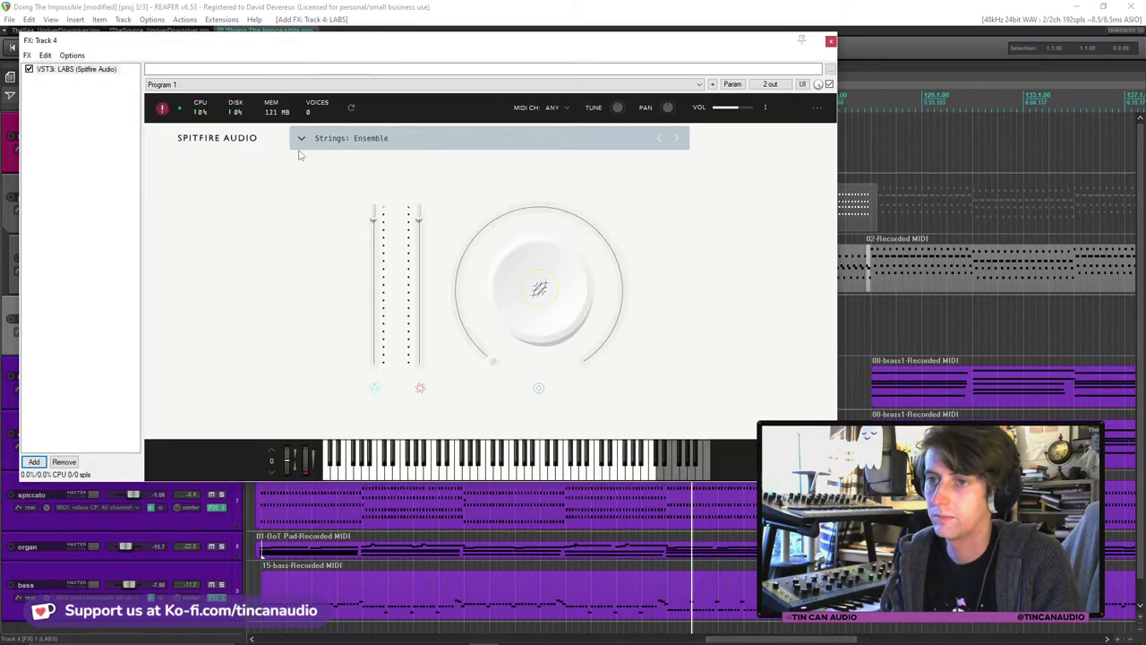
left_click(304, 139)
scroll(474, 230, "down", 3)
scroll(513, 259, "up", 2)
scroll(555, 313, "up", 1)
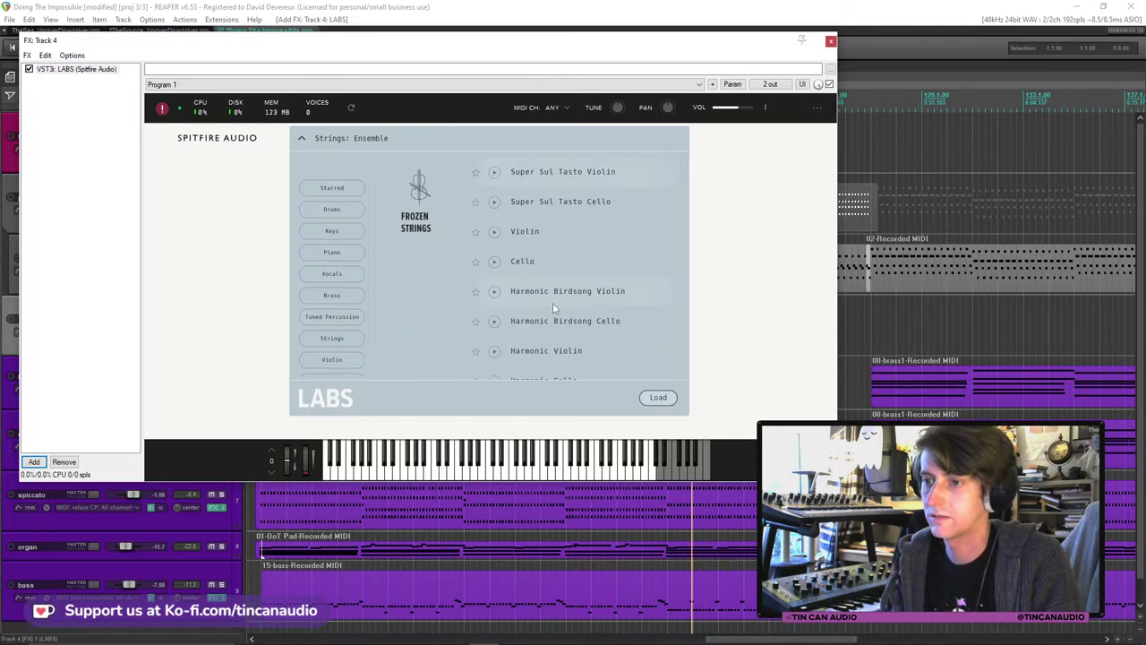
left_click(528, 234)
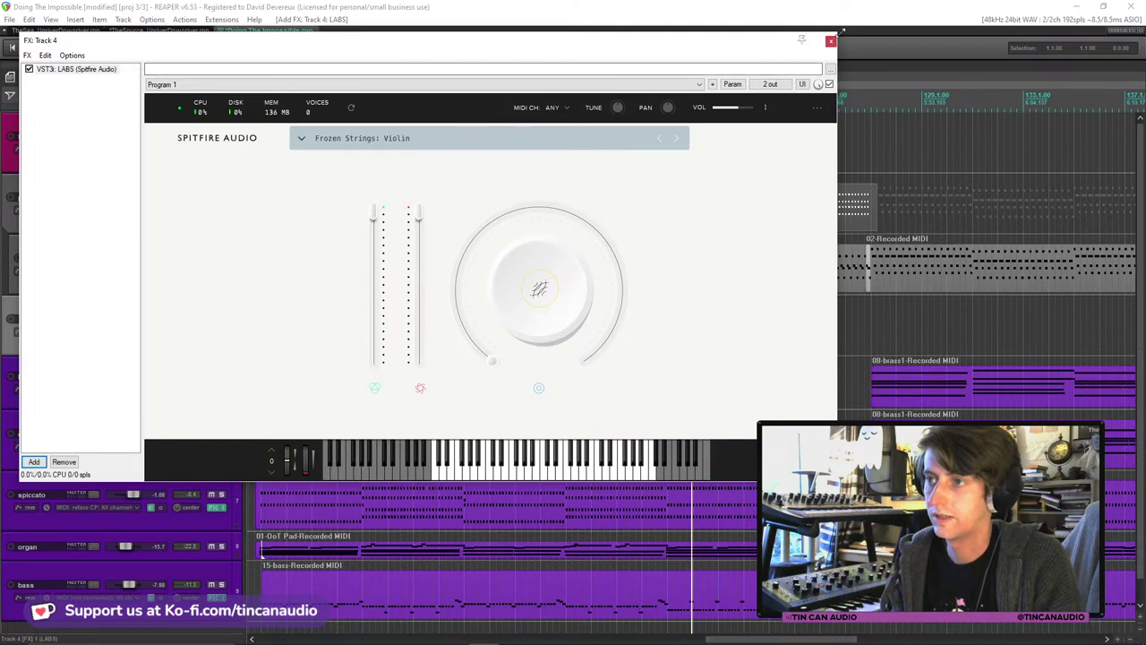
left_click(831, 42)
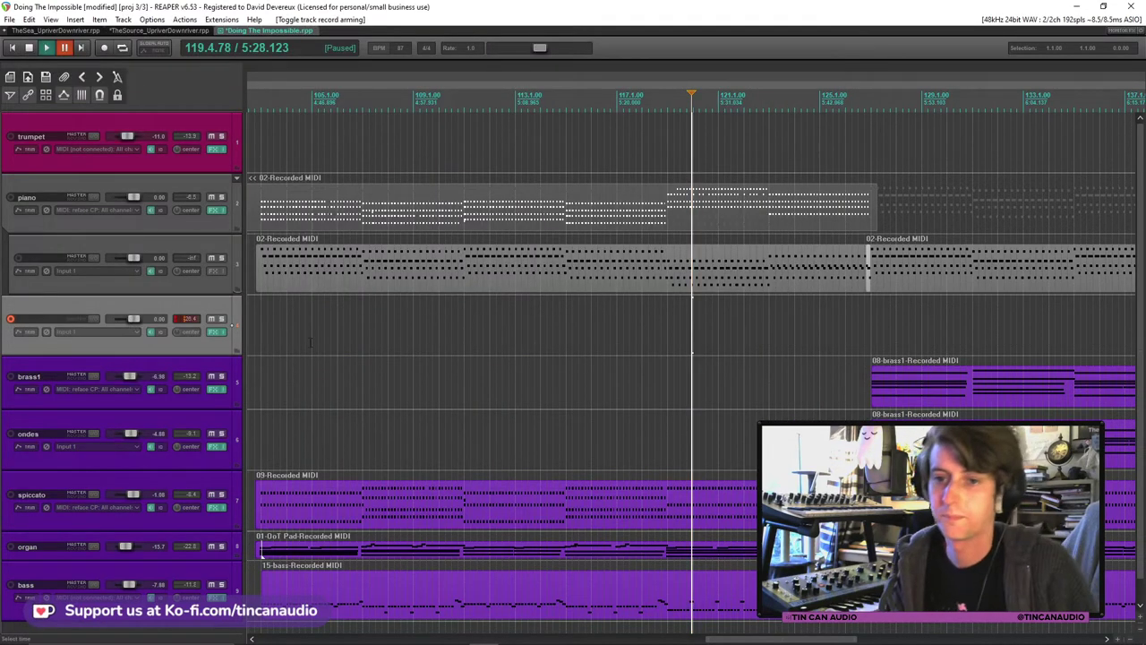
Set the record input of the armed LABS track to MIDI from reface CP on all channels.
left_click(134, 333)
mouse_move(180, 368)
mouse_move(269, 368)
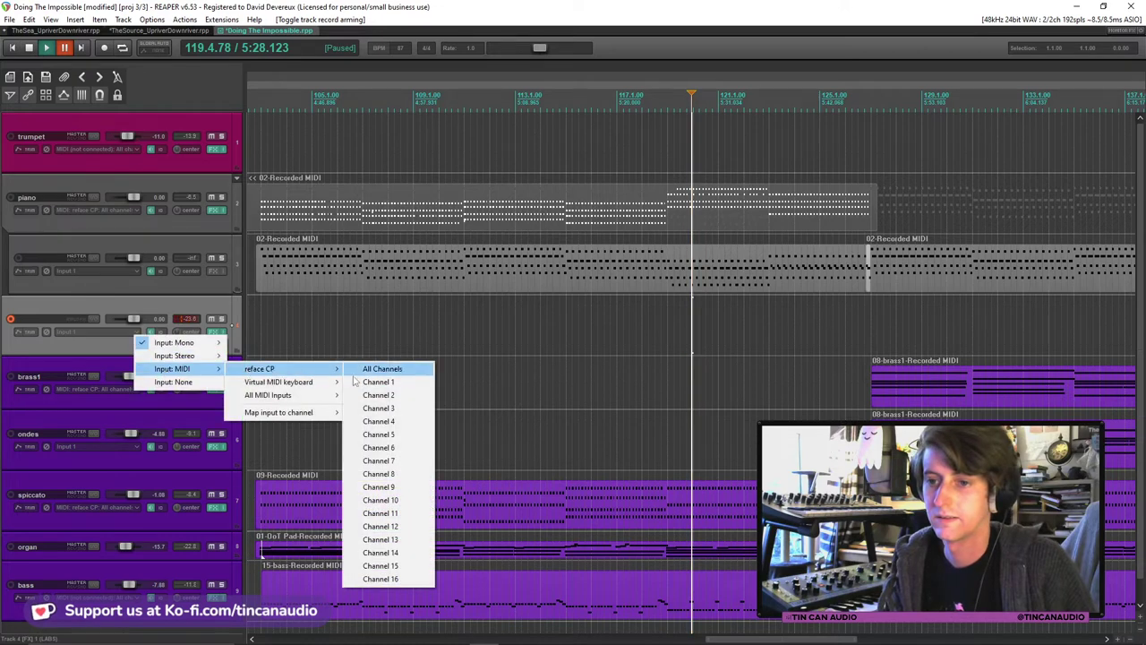
left_click(365, 369)
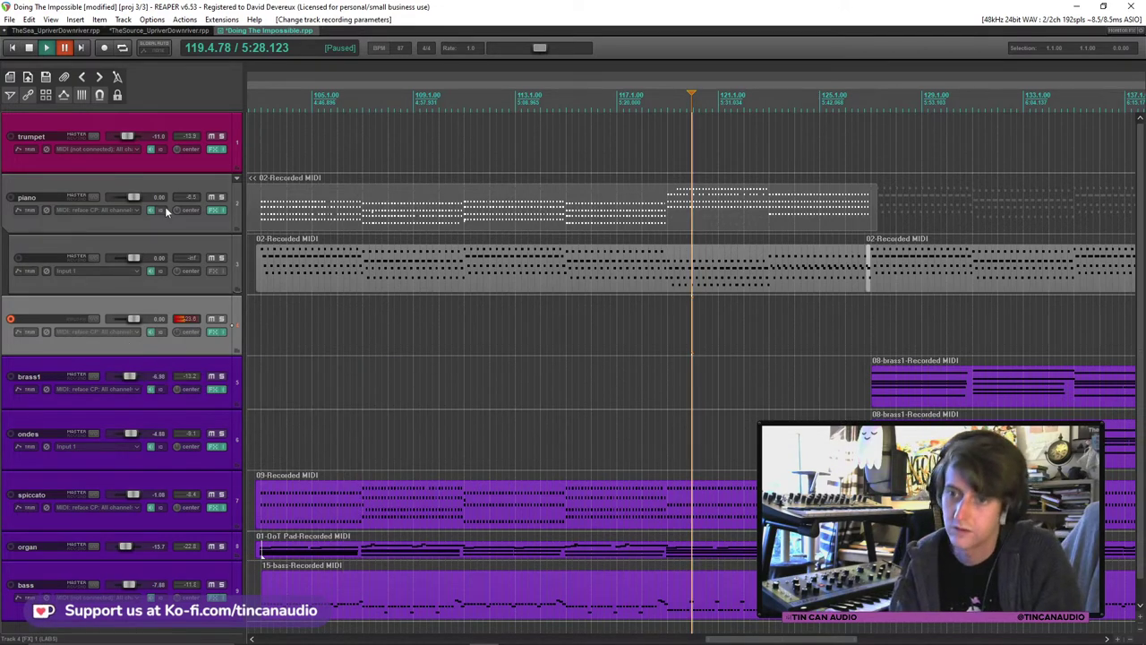
Record a sustained violin part from bar 99 to bar 127, discarding the false take and saving the full one.
scroll(451, 378, "down", 1)
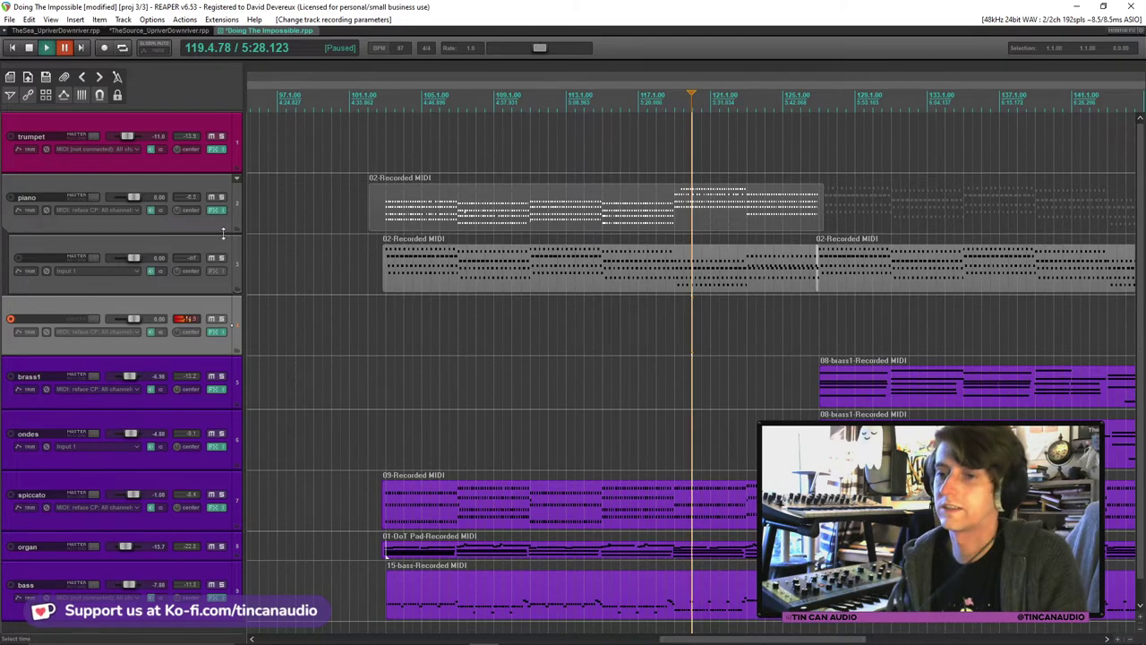
left_click(315, 312)
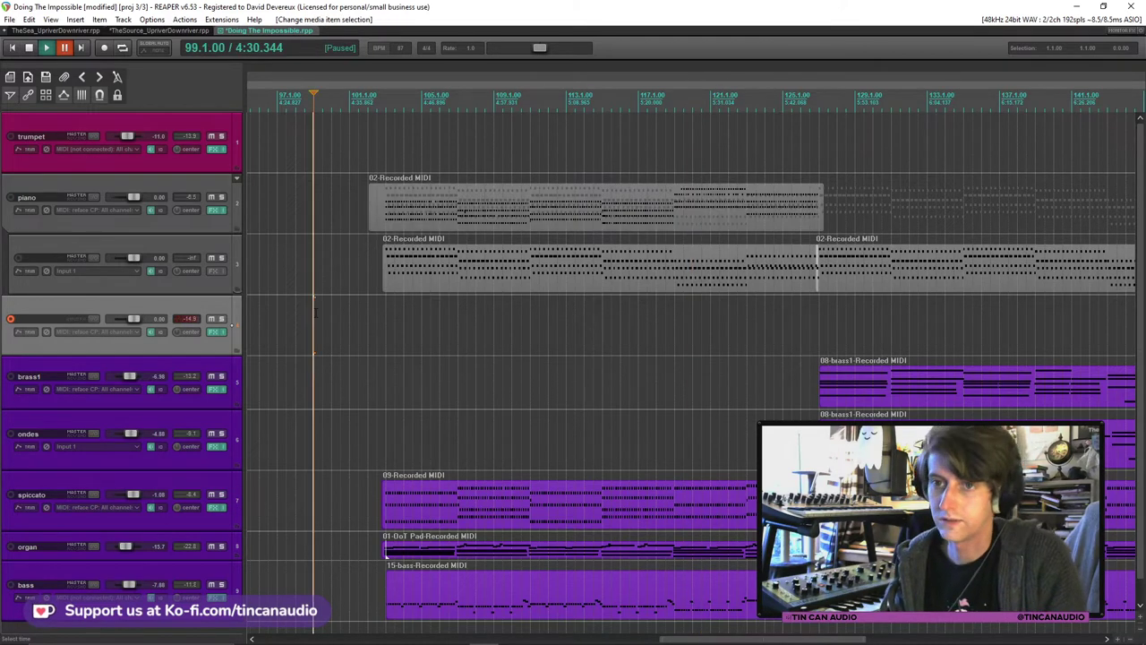
key("ctrl+r")
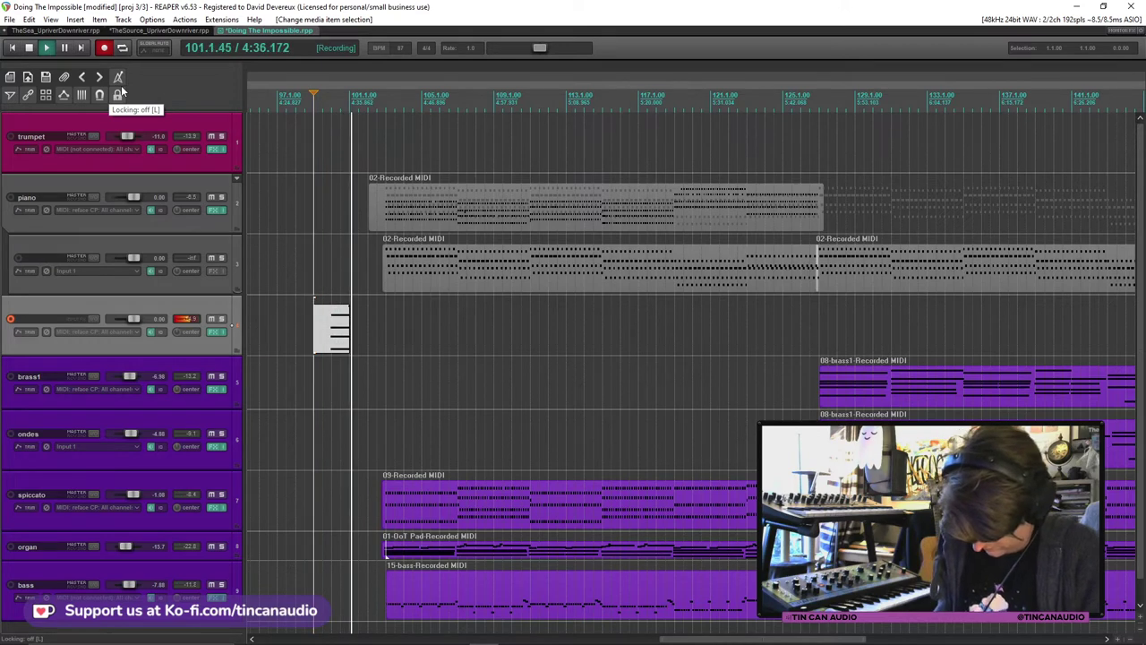
key("space")
left_click(694, 391)
left_click(554, 364)
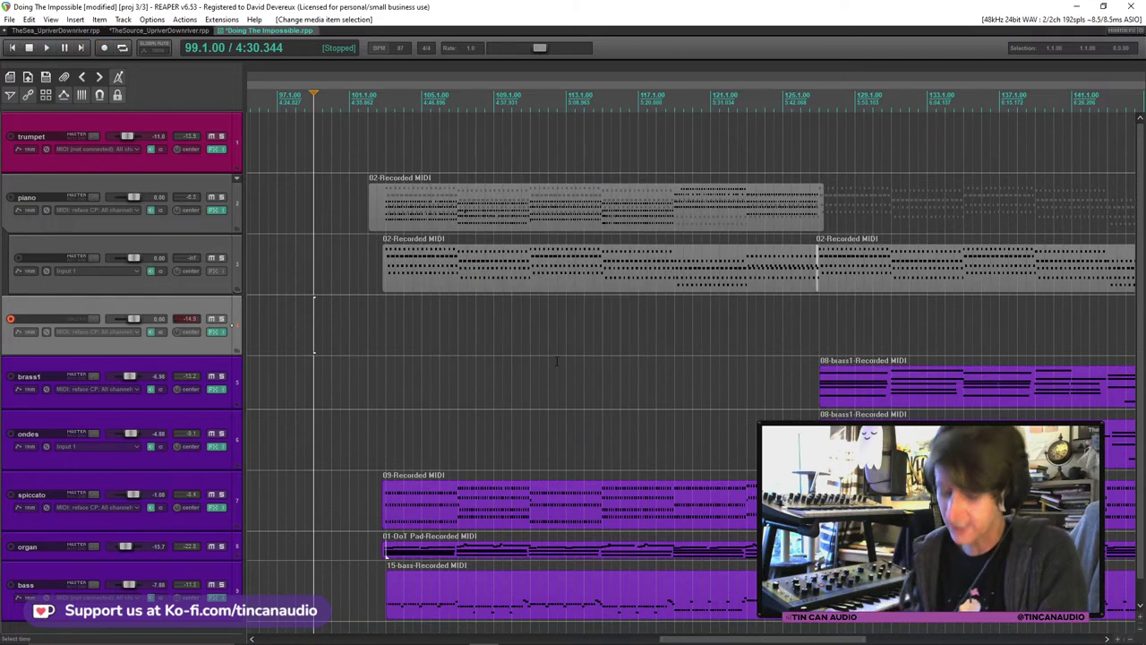
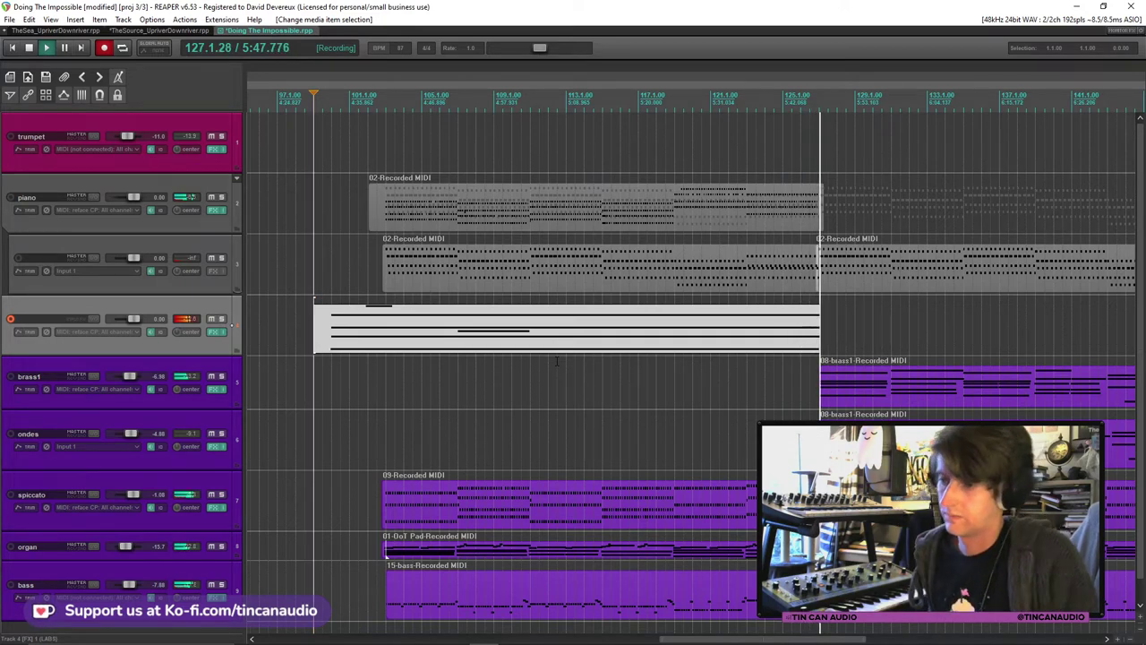
key("space")
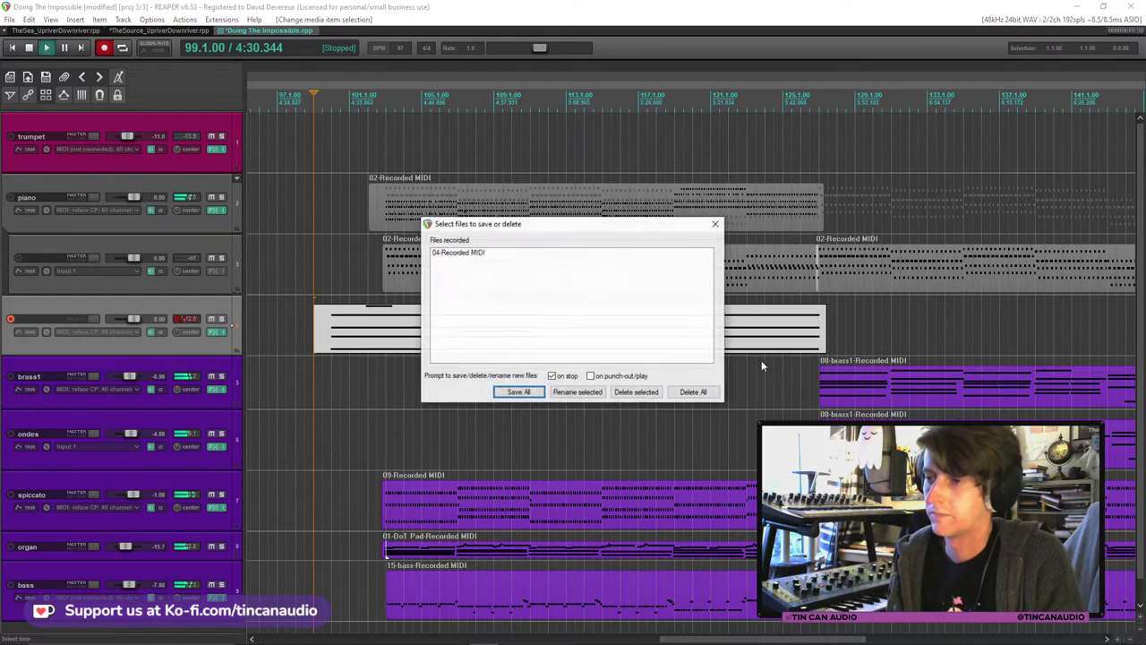
left_click(519, 394)
Trim the violin take's end to bar 127 and set its snap offset at bar 103.
left_click_drag(829, 335, 820, 335)
left_click(387, 329)
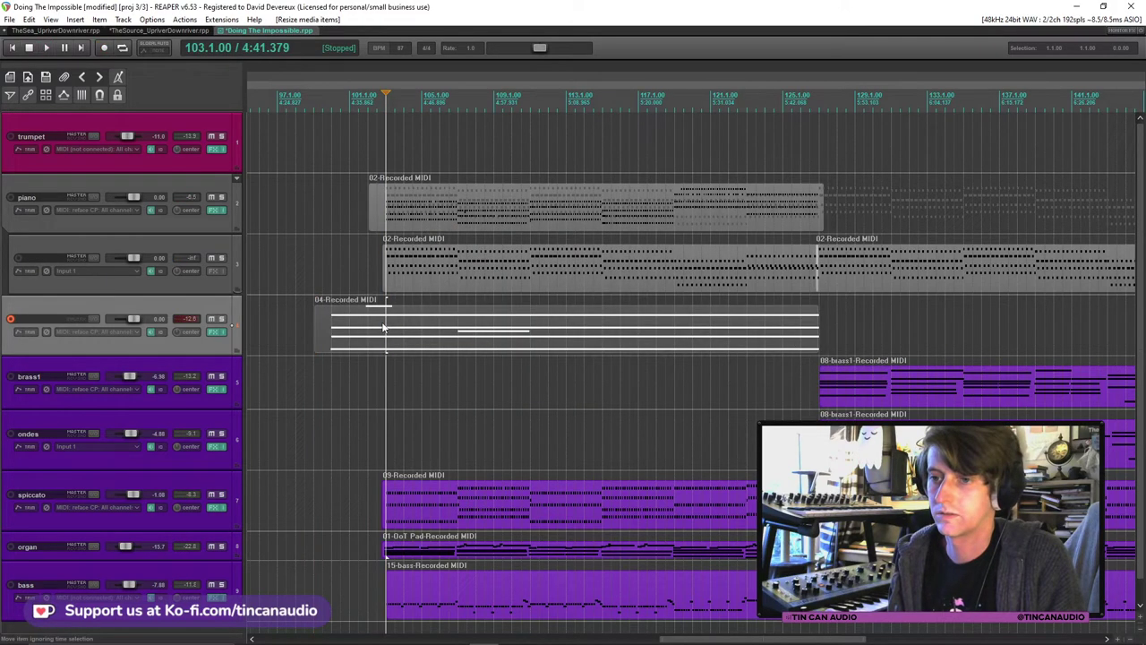
left_click_drag(316, 351, 387, 353)
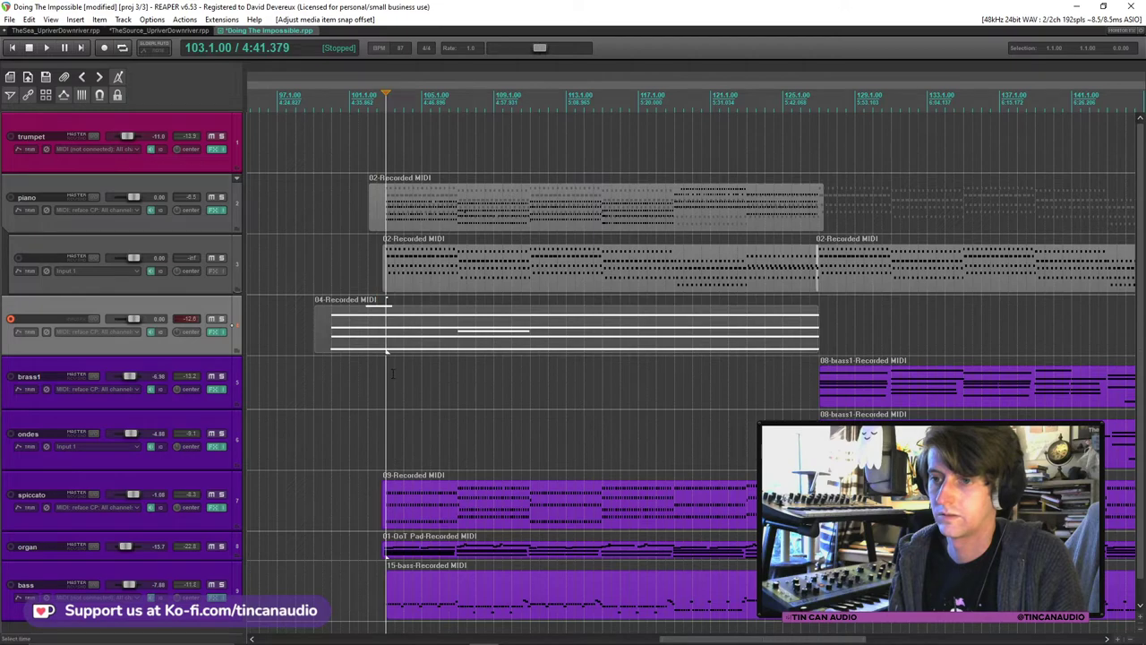
Split the violin take at bar 103 and place a copy of its second part at bar 127.
key("s")
left_click(412, 345)
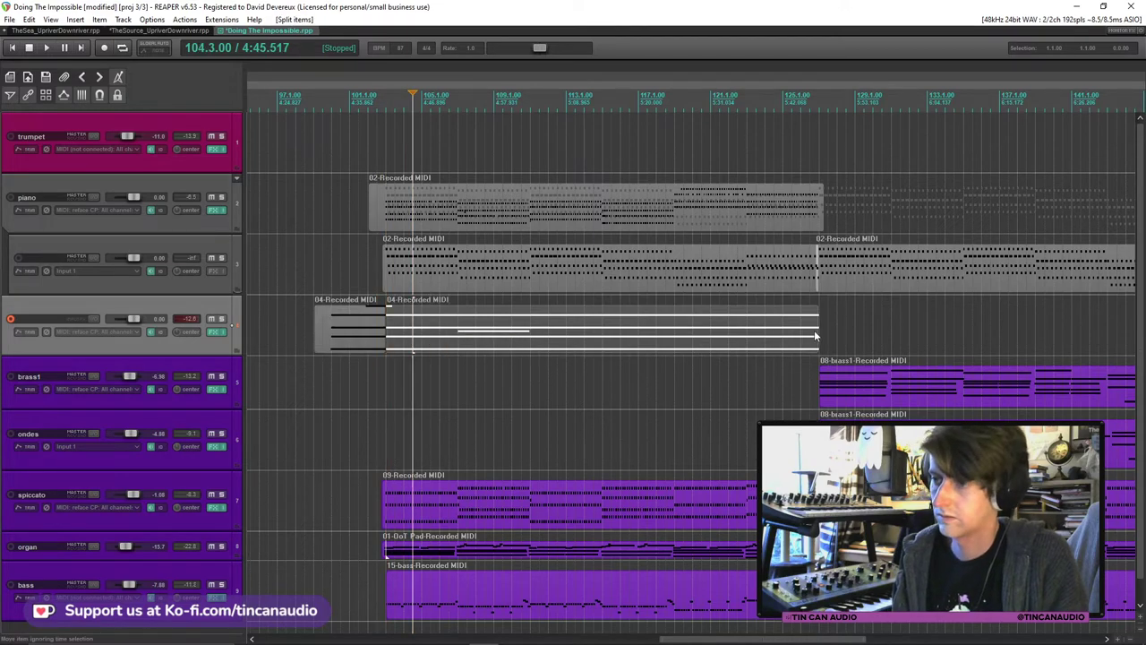
scroll(821, 339, "right", 5)
scroll(415, 328, "left", 5)
left_click(414, 329)
scroll(396, 325, "down", 3)
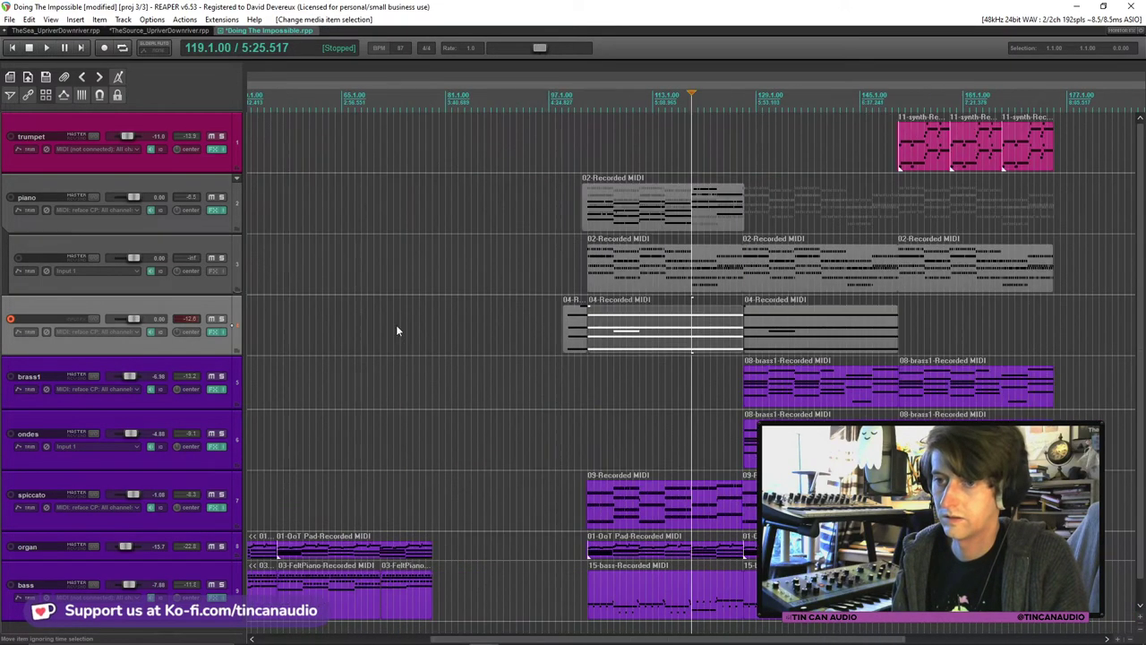
Glue the two violin items between bars 99 and 127 and open the glued item in the MIDI editor.
right_click(587, 329)
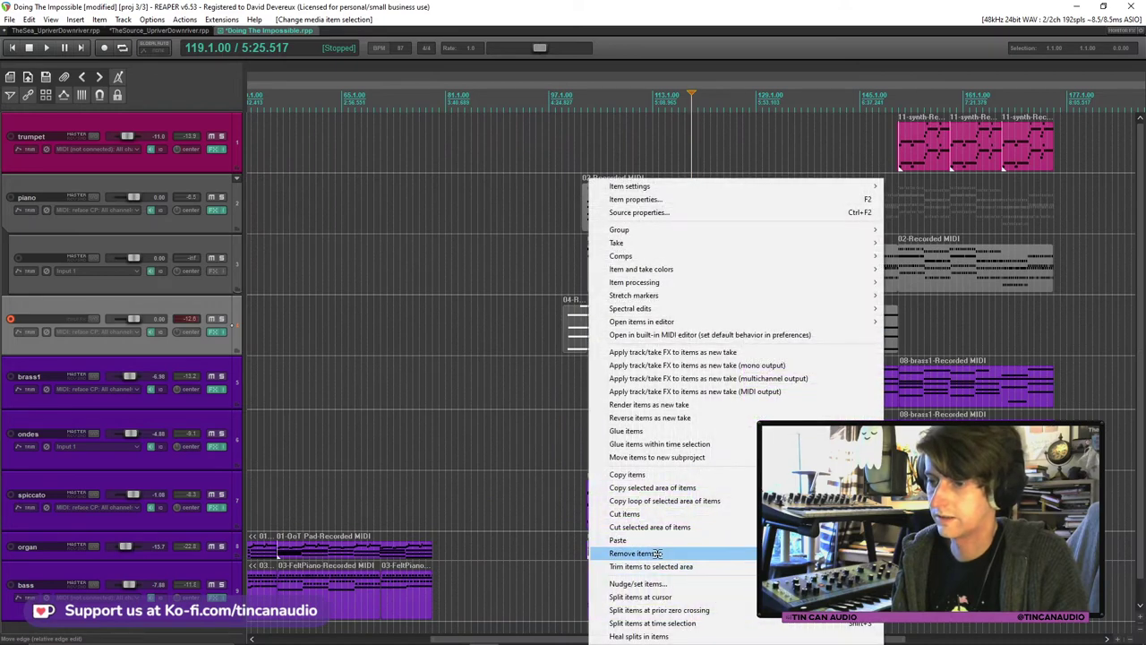
left_click(642, 431)
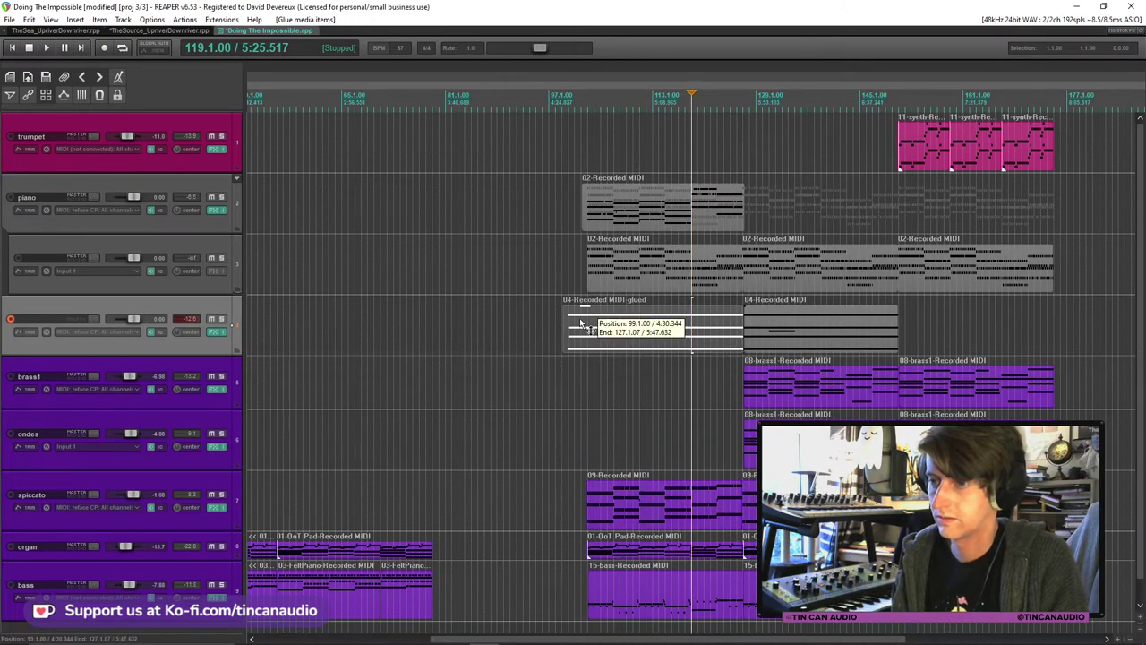
double_click(578, 322)
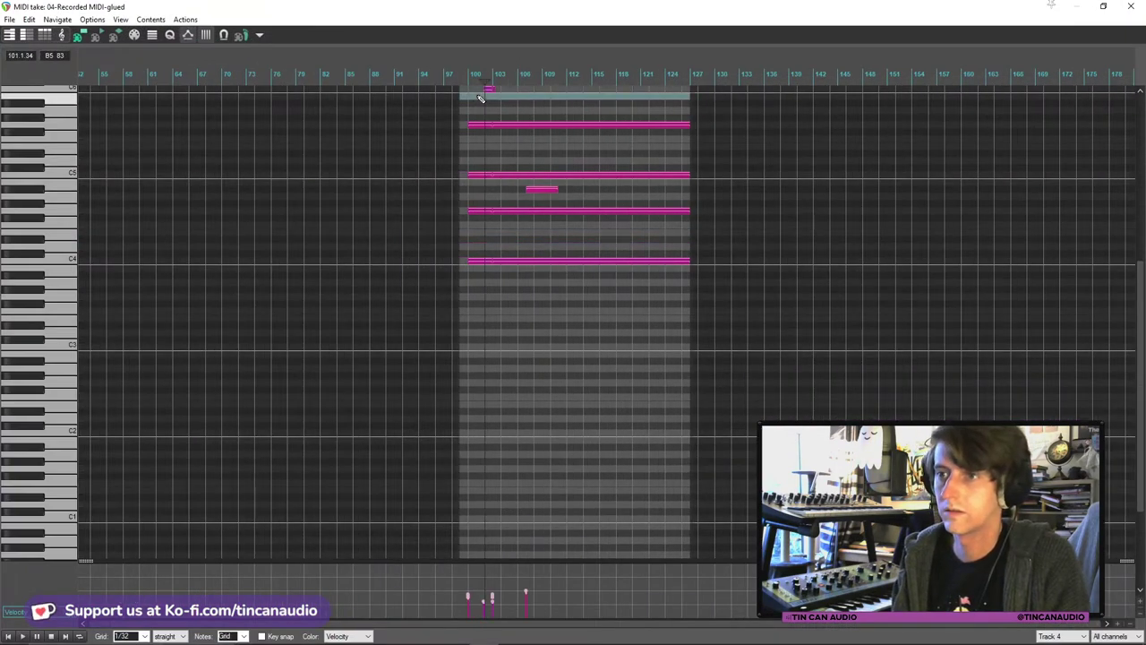
Join the split C6 and G5 violin notes across bar 103 and close the MIDI editor.
scroll(564, 116, "up", 5)
left_click(678, 93)
scroll(708, 117, "up", 2)
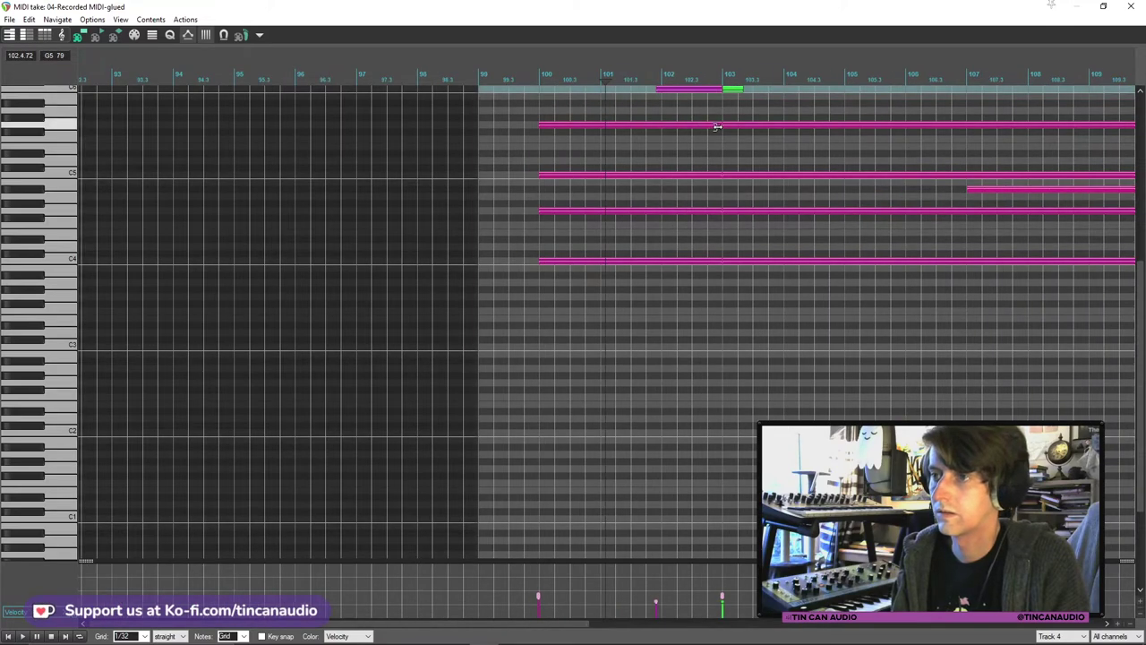
left_click(743, 125)
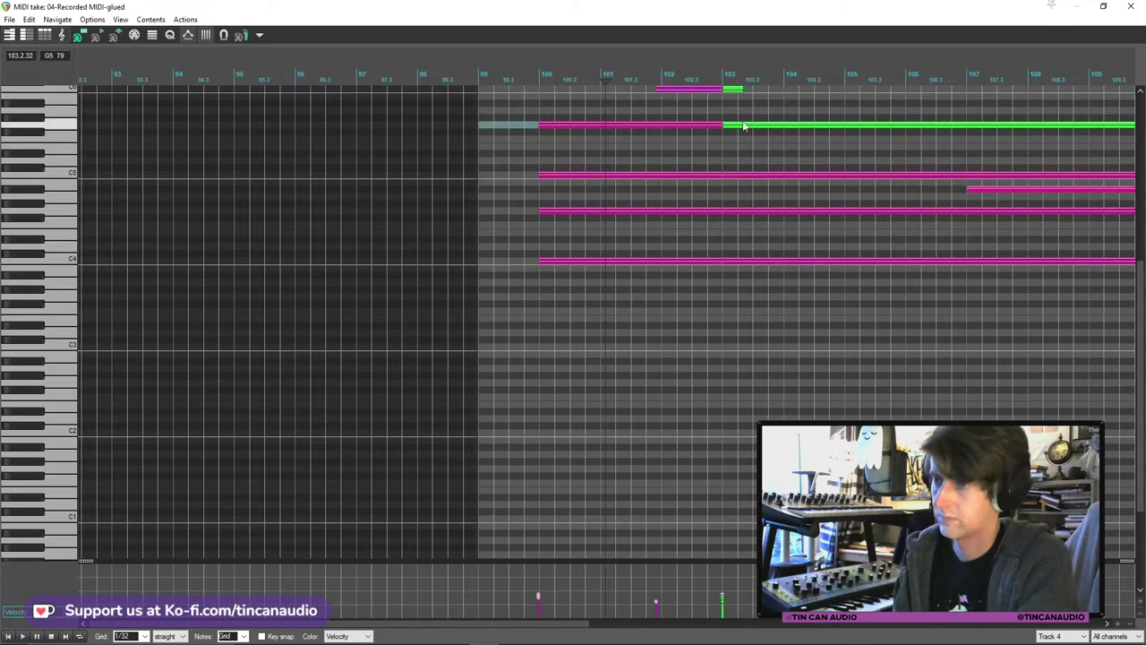
left_click(715, 93)
left_click(743, 126, "ctrl")
right_click(742, 127)
left_click(770, 253)
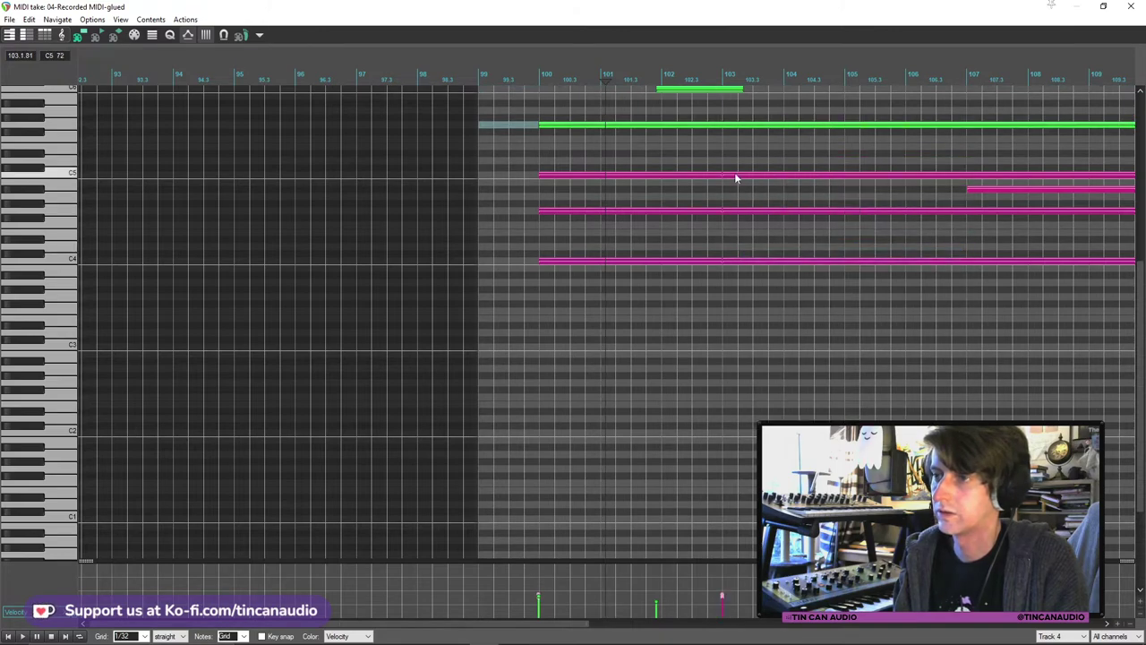
key("Escape")
Set the violin track's volume to -10.2 dB and name the track frozen, saving the project.
key("space")
left_click_drag(139, 321, 133, 321)
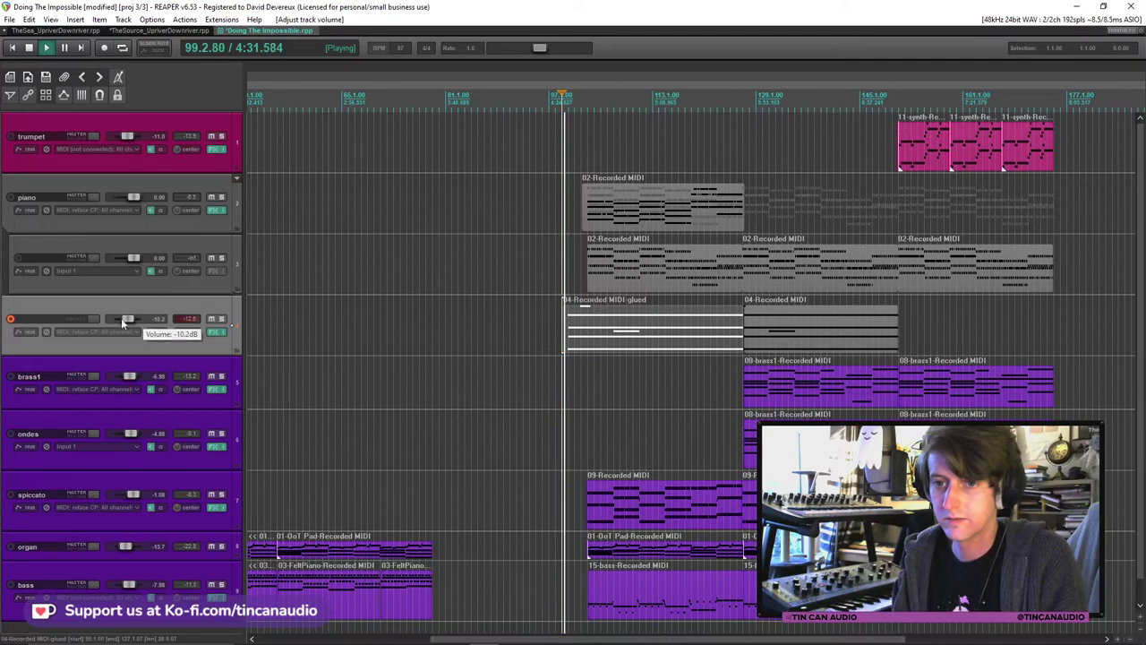
double_click(40, 319)
type("frozen")
key("Return")
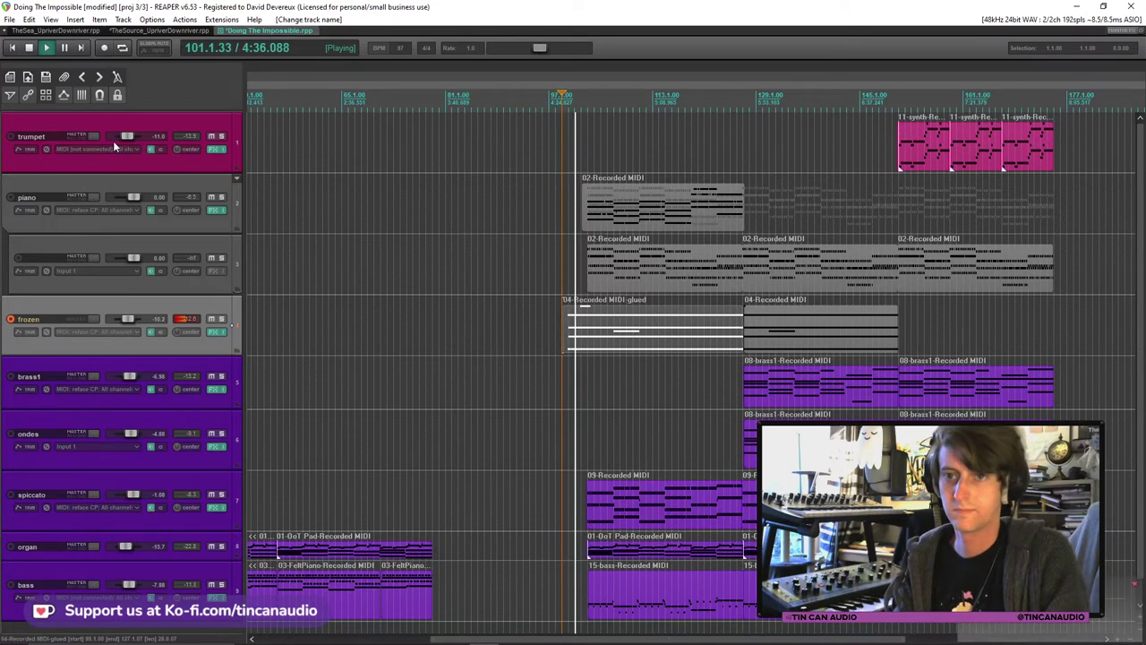
key("ctrl+s")
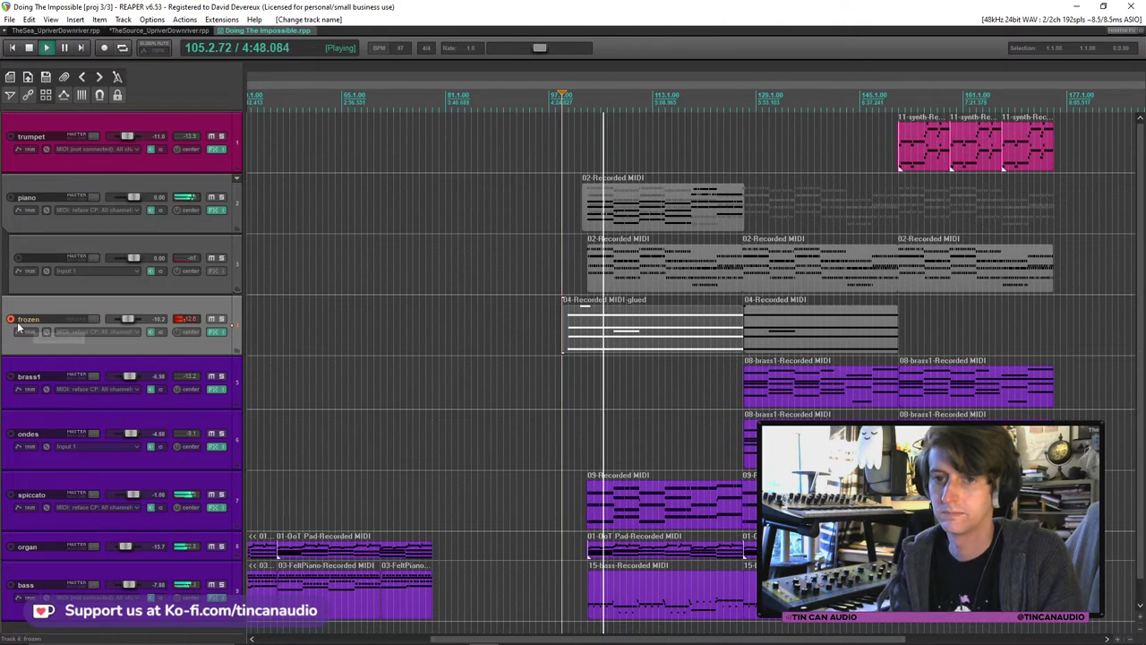
Add a new track below frozen and load HALion Sonic SE on it.
key("ctrl+t")
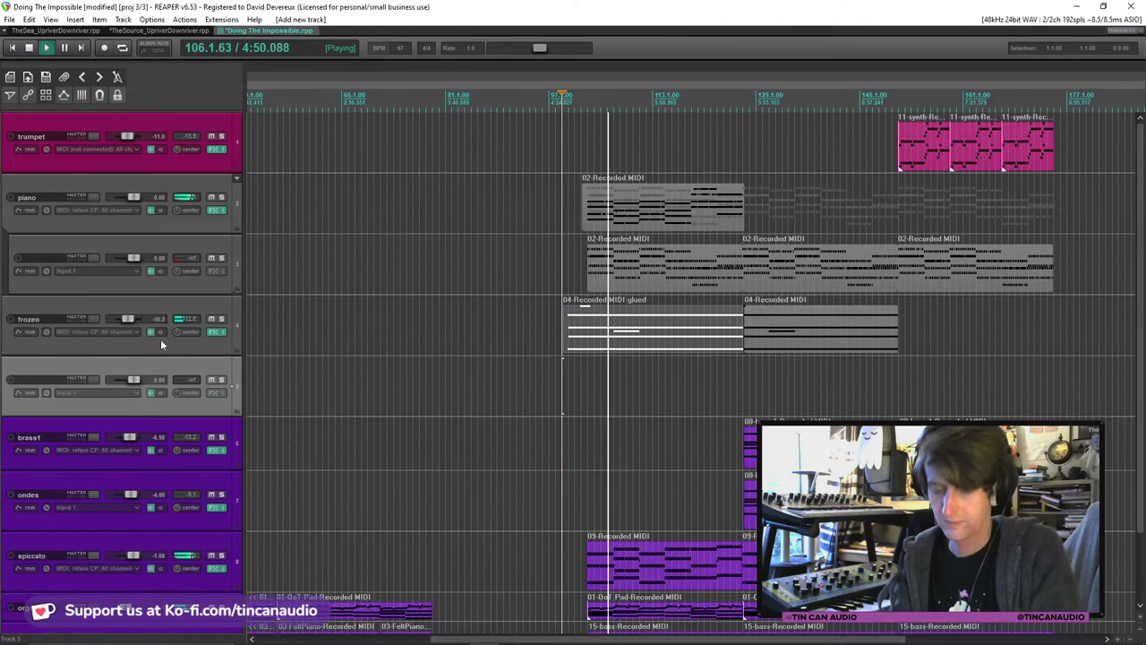
left_click(215, 395)
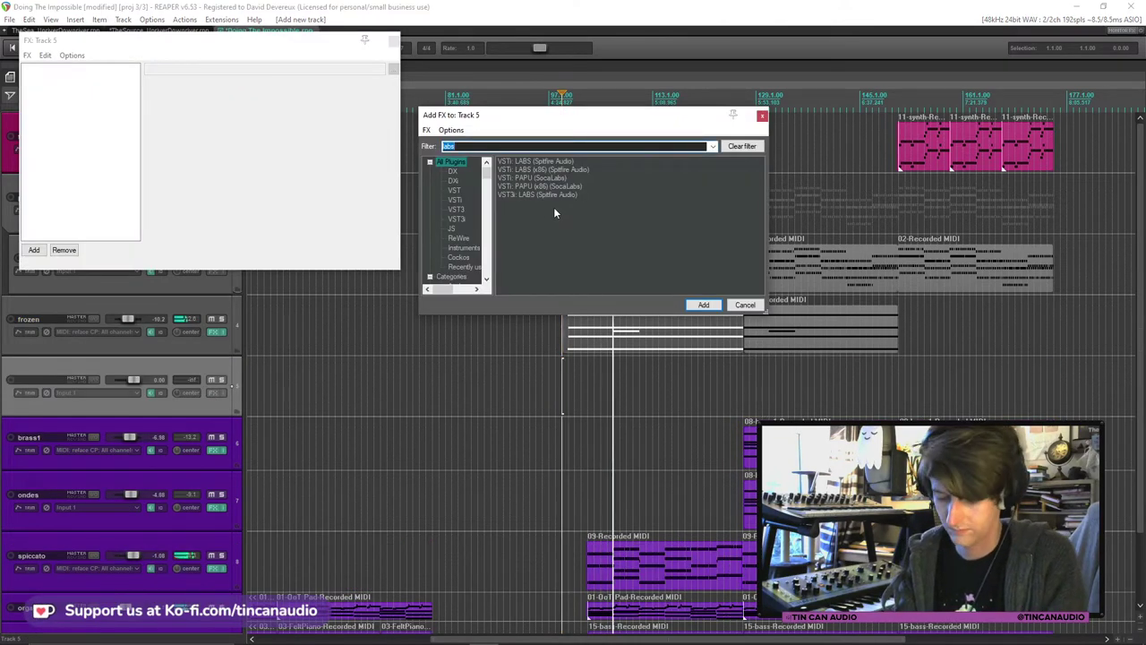
type("hal")
double_click(538, 161)
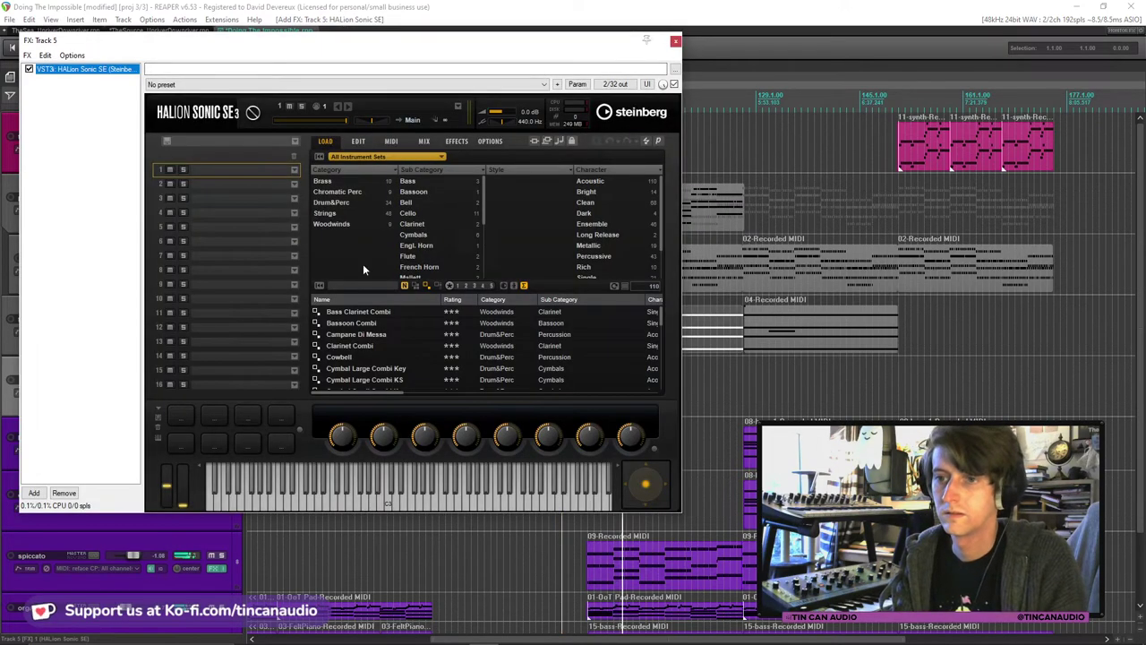
Load the Violoncello Solo Combi program from the cello strings in HALion Sonic SE and close the effects window.
left_click(325, 213)
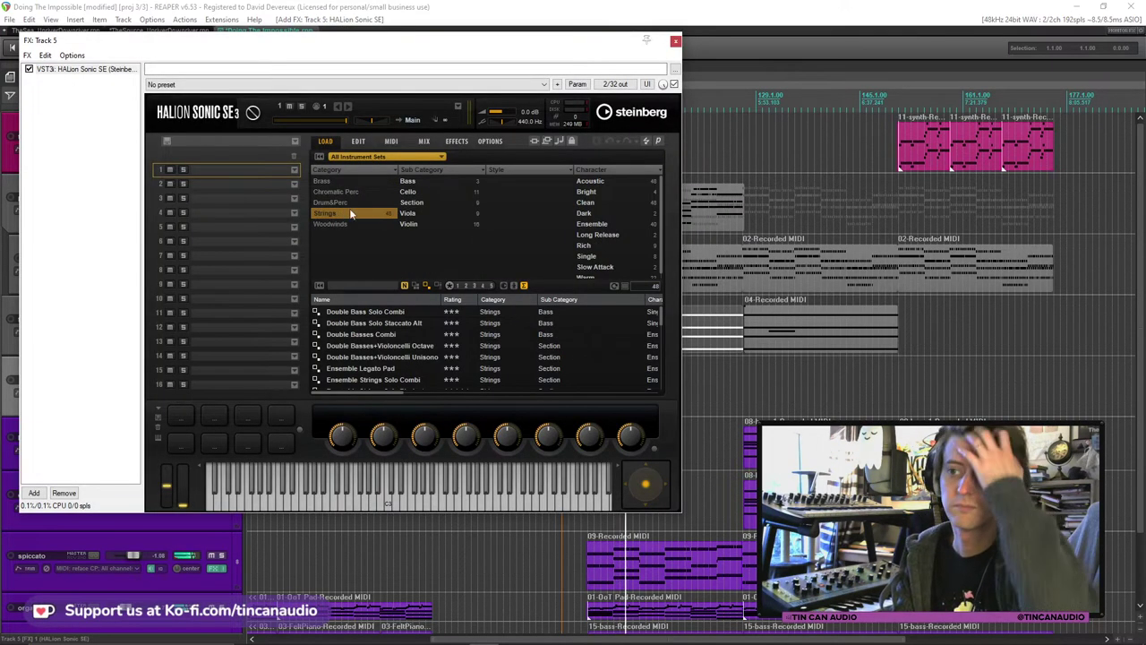
left_click(412, 192)
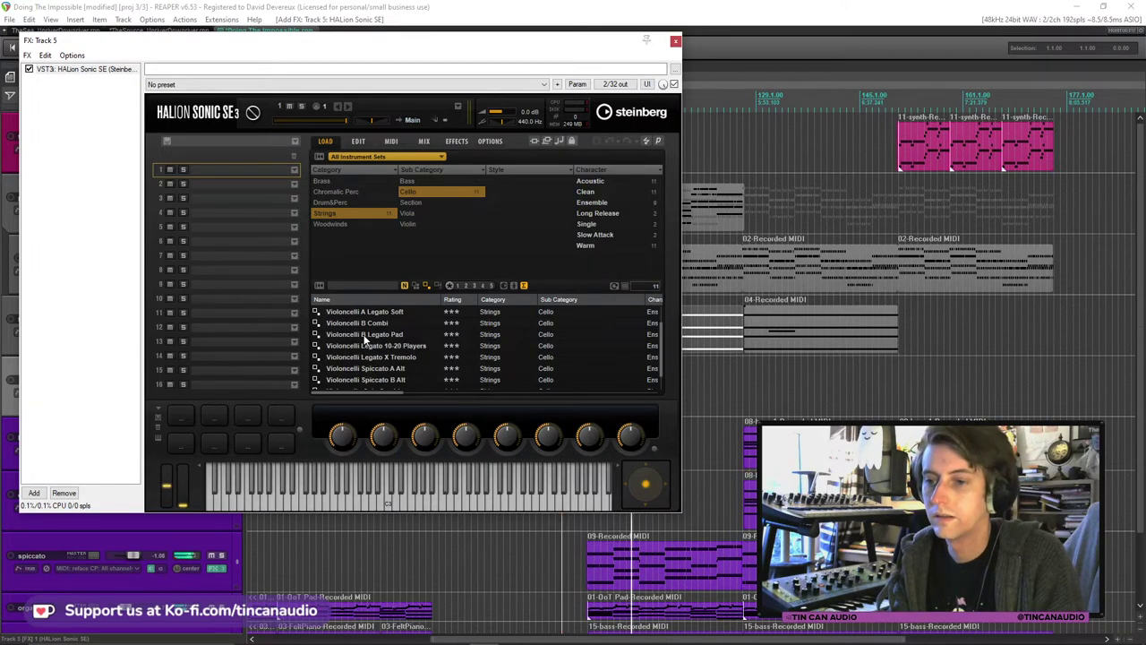
scroll(376, 351, "down", 2)
left_click(385, 372)
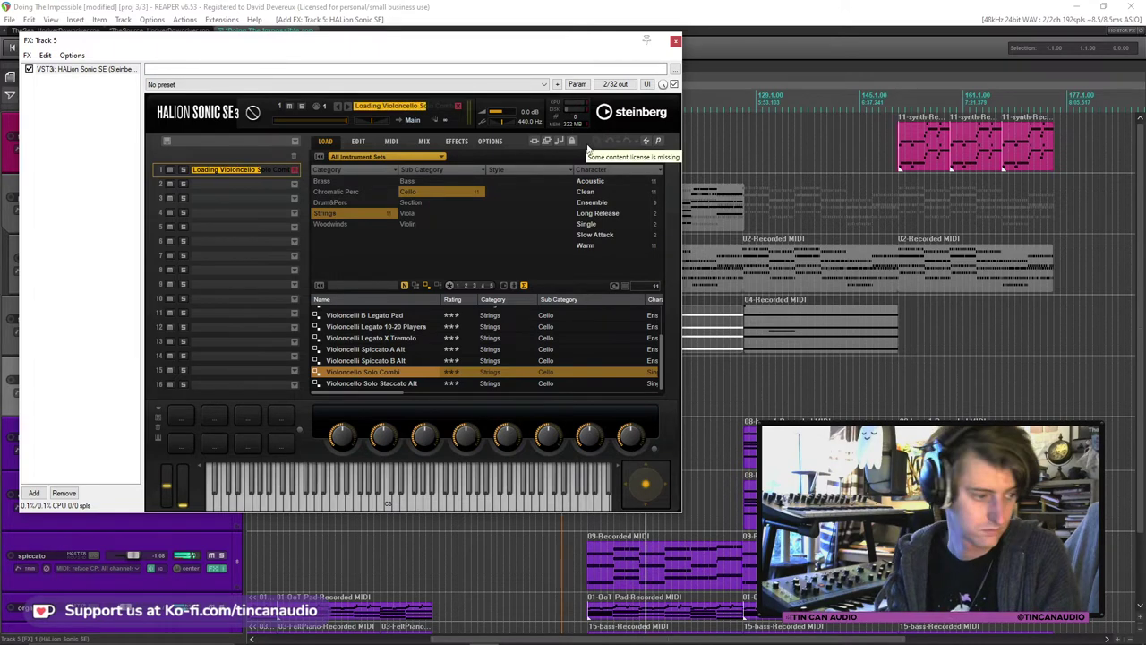
left_click(676, 42)
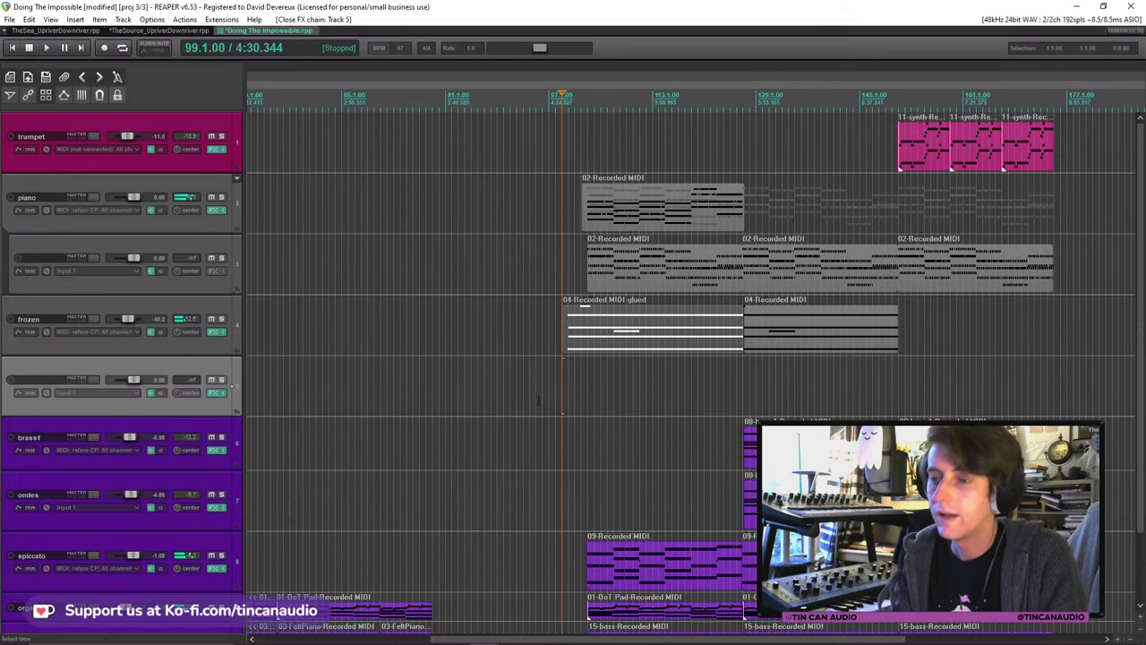
Name the new HALion track cello.
double_click(49, 378)
type("cello")
key("Return")
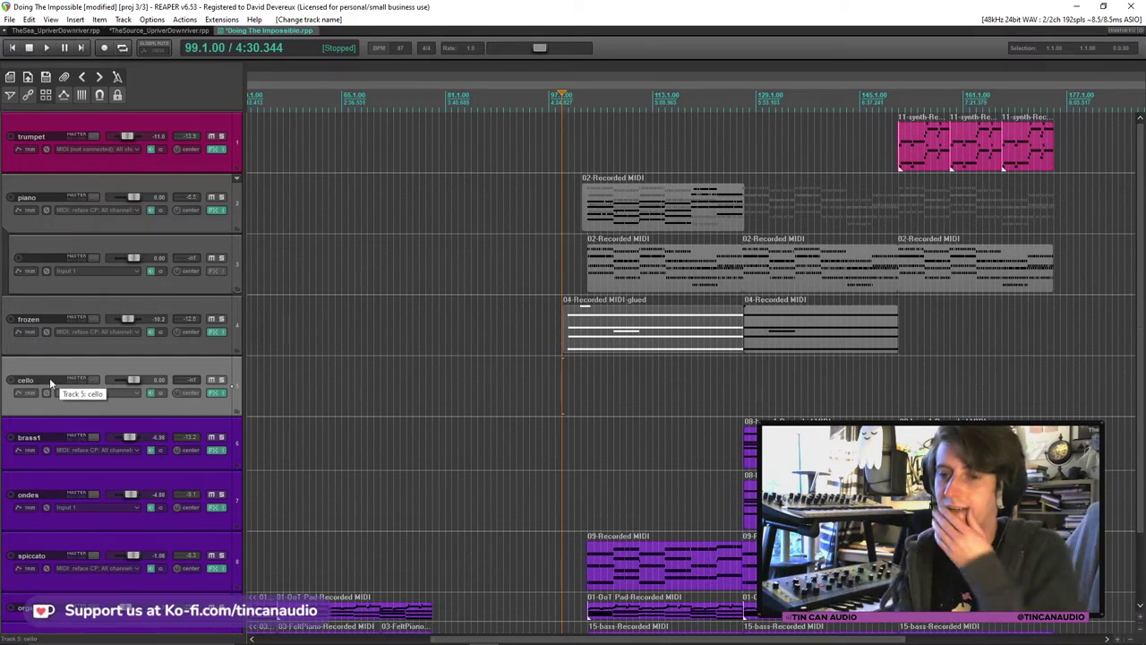
mouse_move(168, 416)
left_mouse_down()
mouse_move(171, 433)
mouse_move(170, 416)
left_mouse_up()
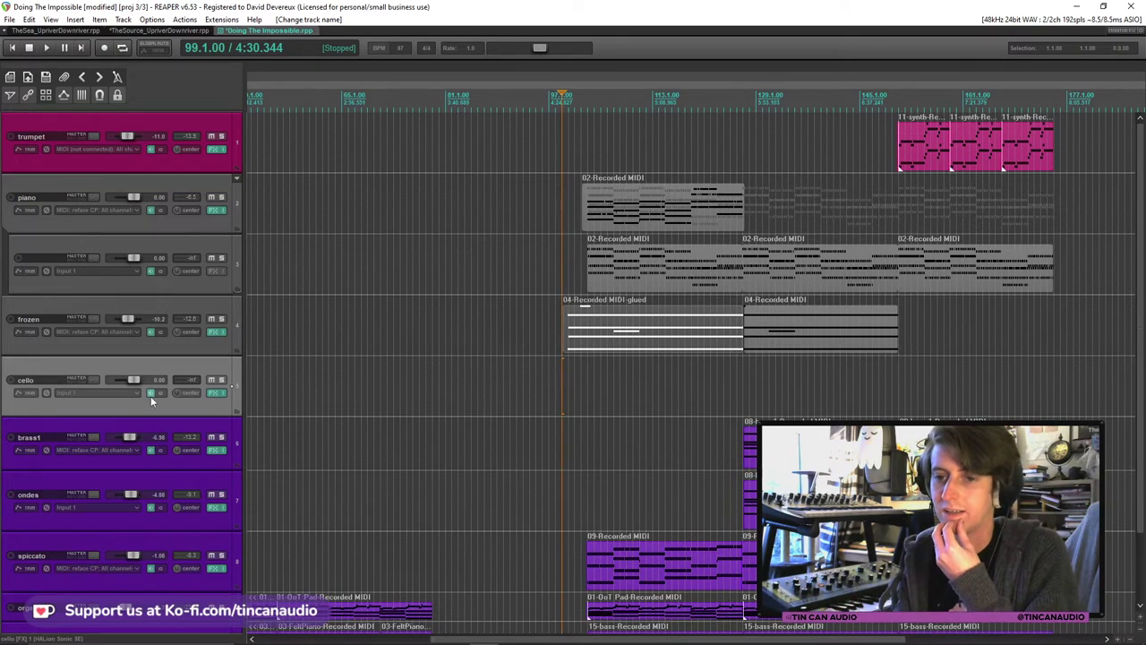
Set the cello track's MIDI input to all channels of the reface CP and arm it for recording.
left_click(150, 396)
mouse_move(161, 431)
mouse_move(254, 432)
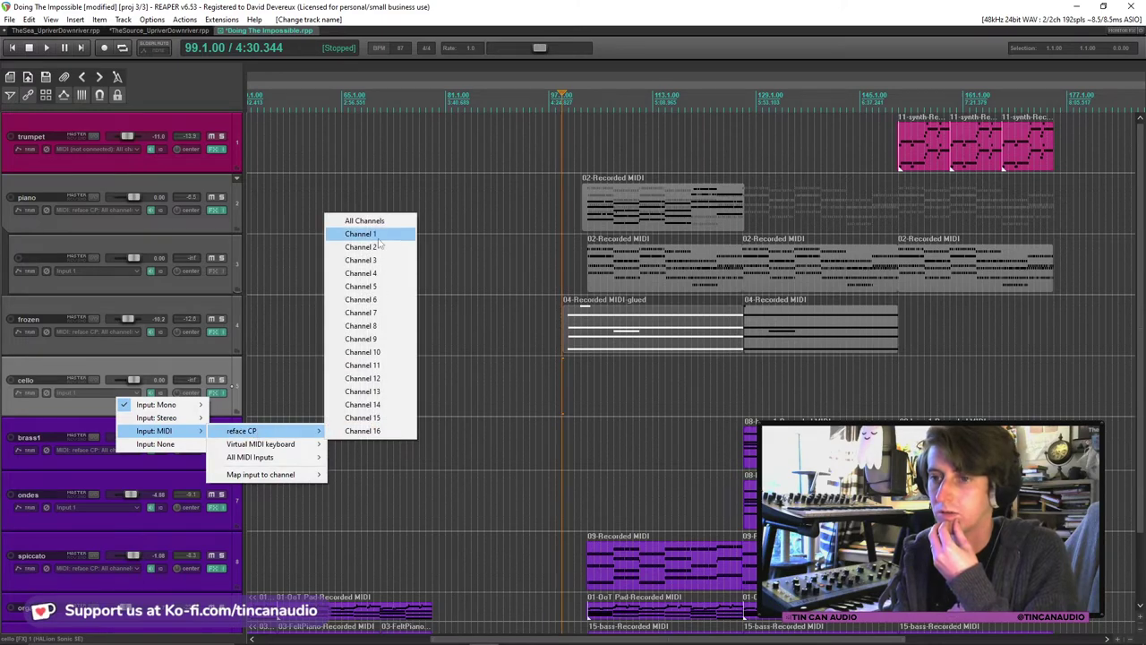
left_click(359, 221)
left_click(11, 381)
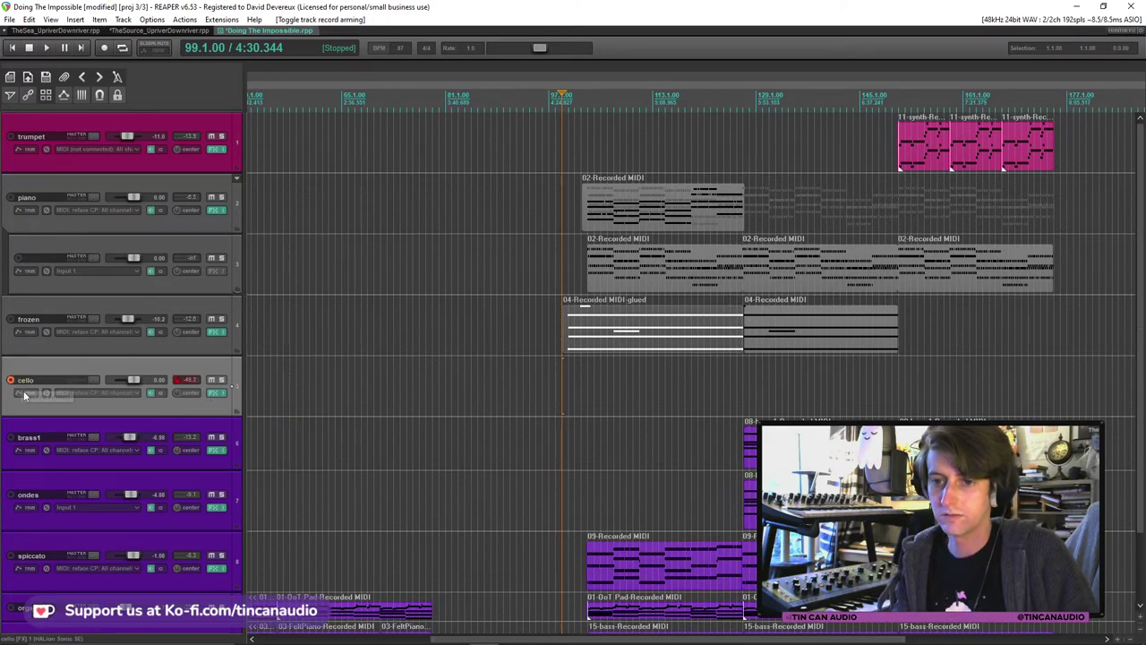
Raise HALion's modulation wheel to about half and play the project from bar 99 to rehearse the cello part.
left_click(217, 394)
left_click_drag(188, 508, 184, 485)
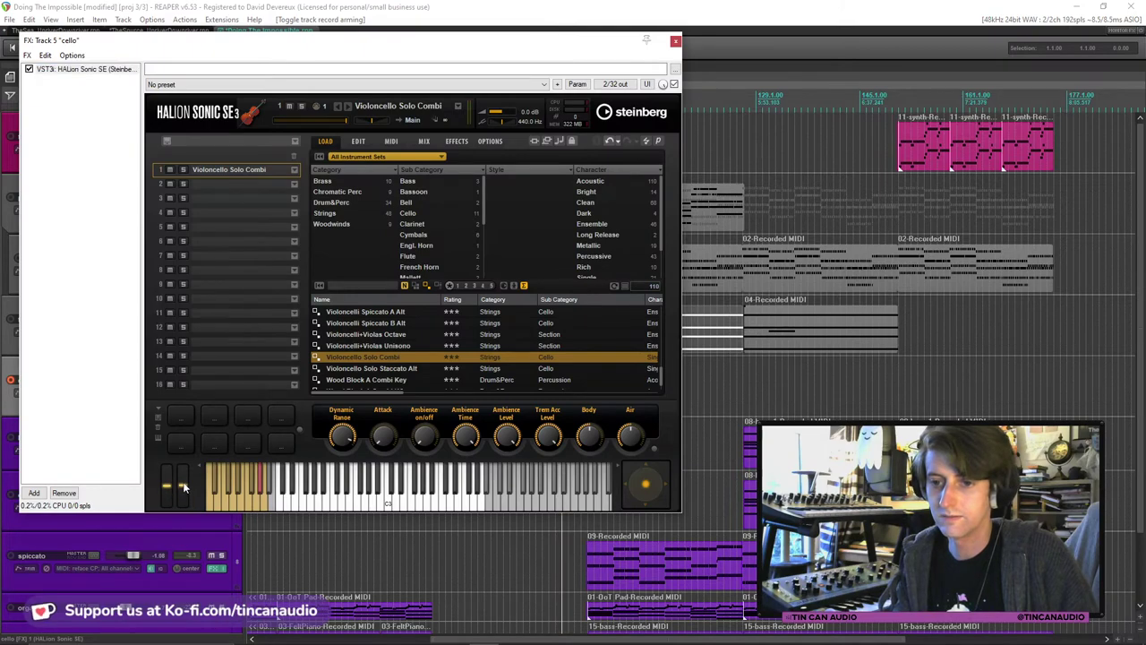
left_click(676, 41)
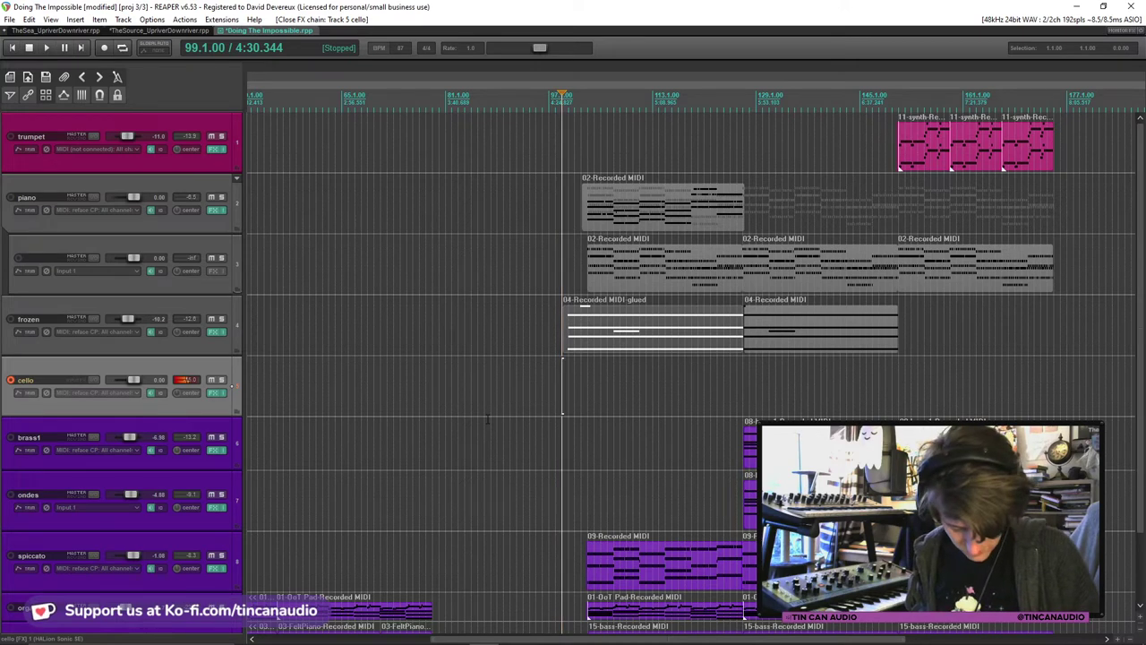
key("space")
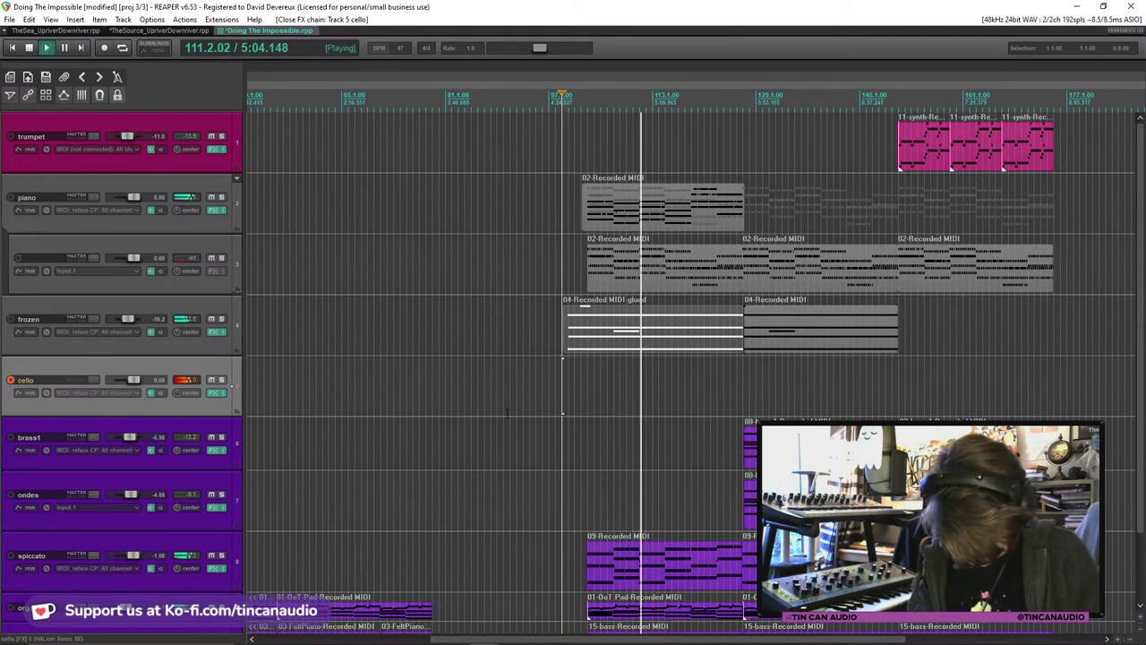
key("space")
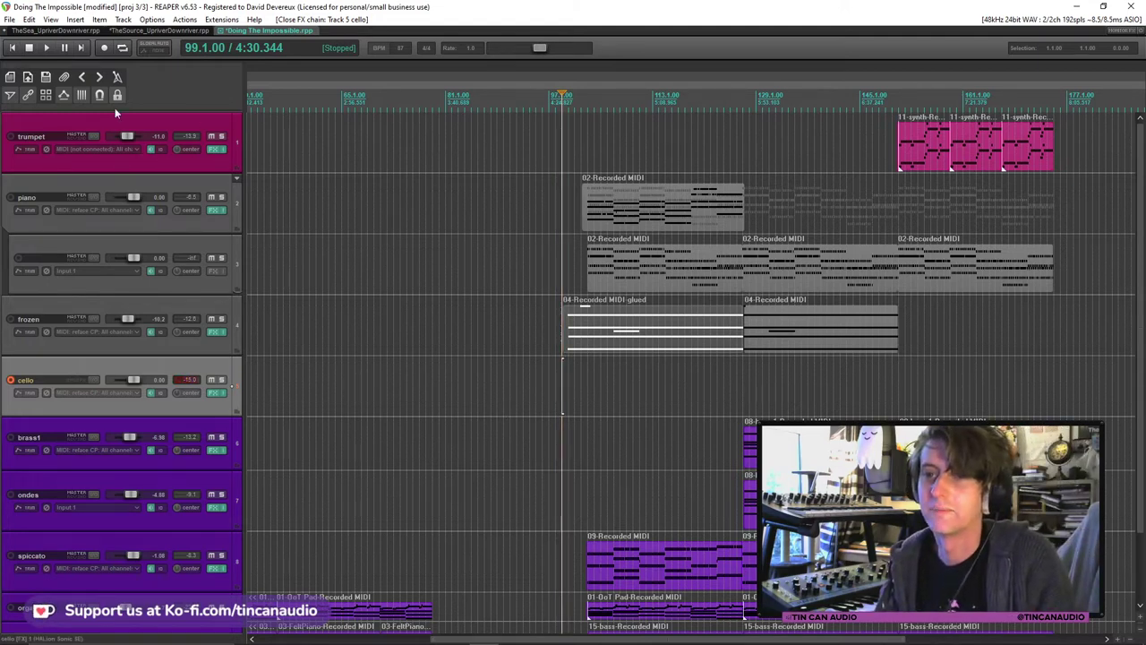
Record a cello part from bar 99 to past bar 127, using the metronome only for the opening bars, and save the take.
left_click(116, 79)
key("ctrl+r")
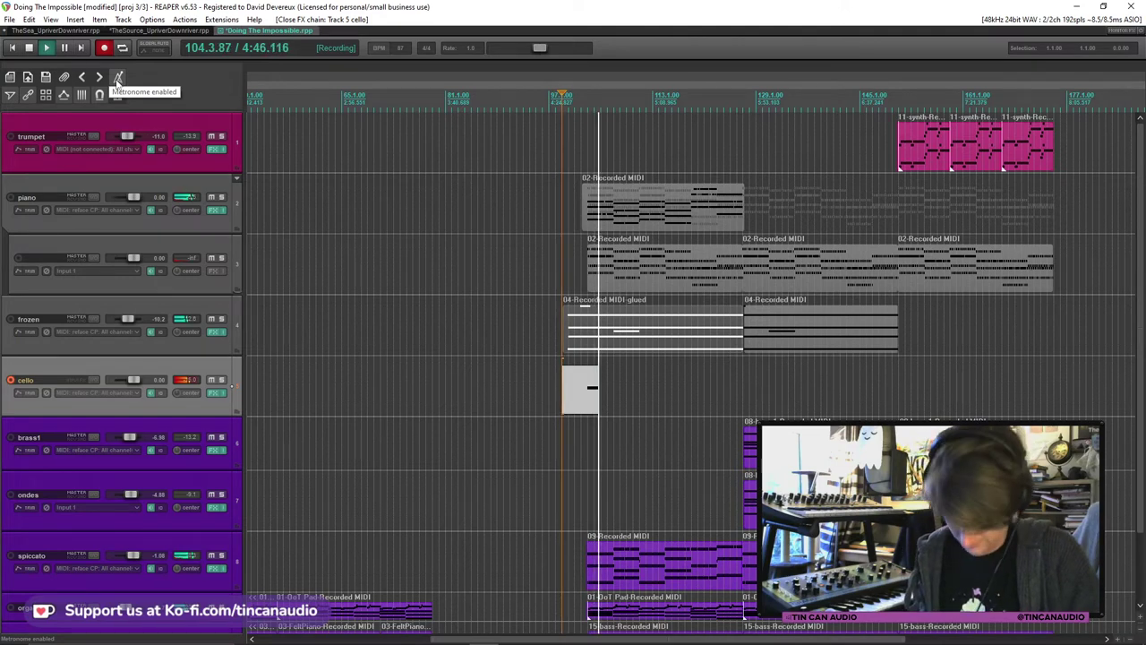
left_click(117, 79)
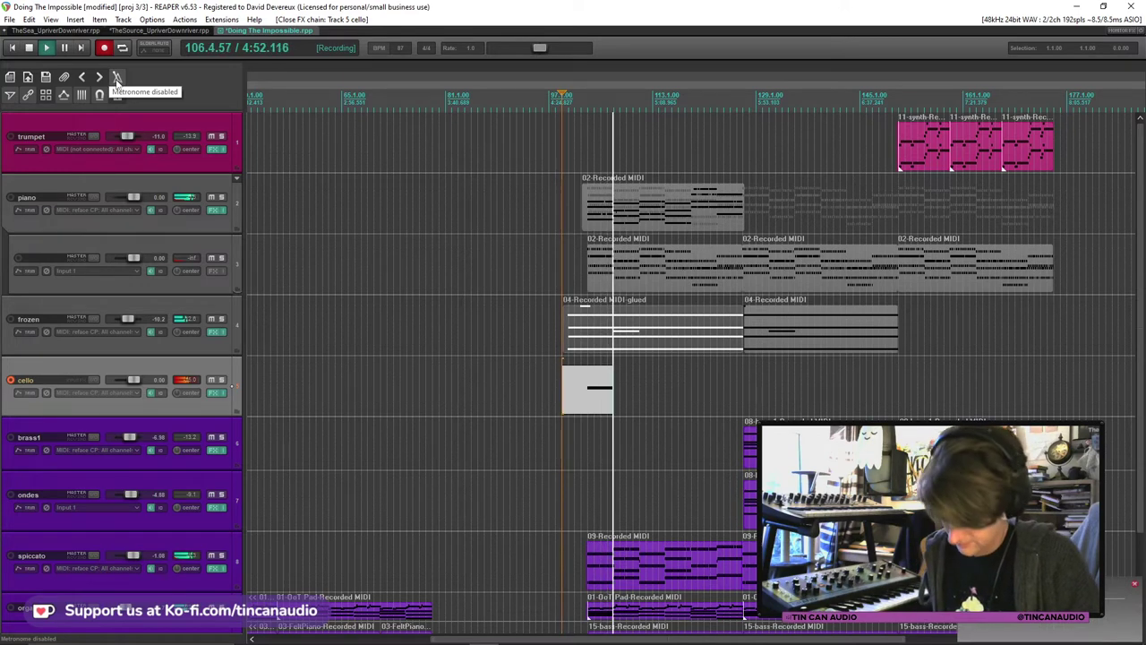
left_click(215, 393)
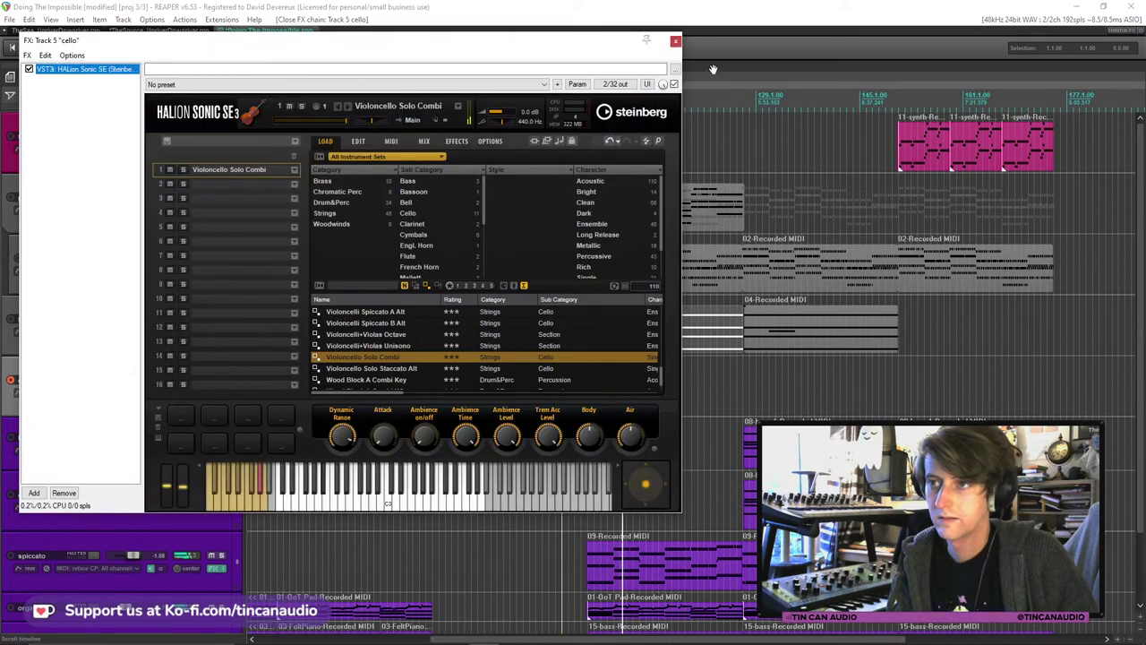
left_click(666, 36)
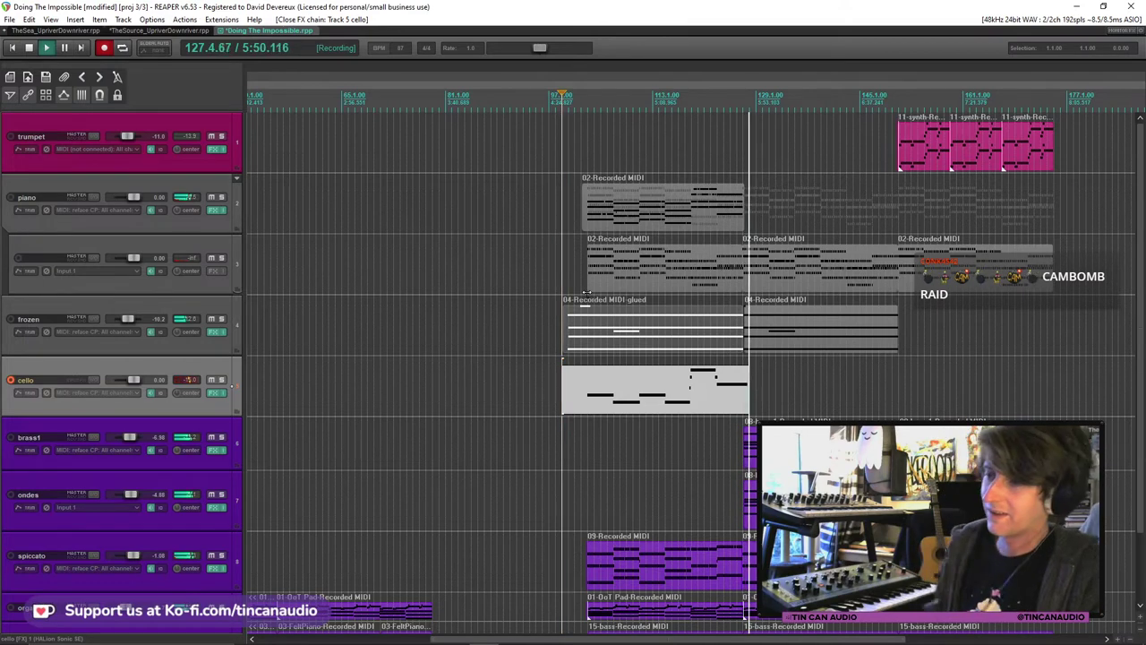
left_click(776, 340)
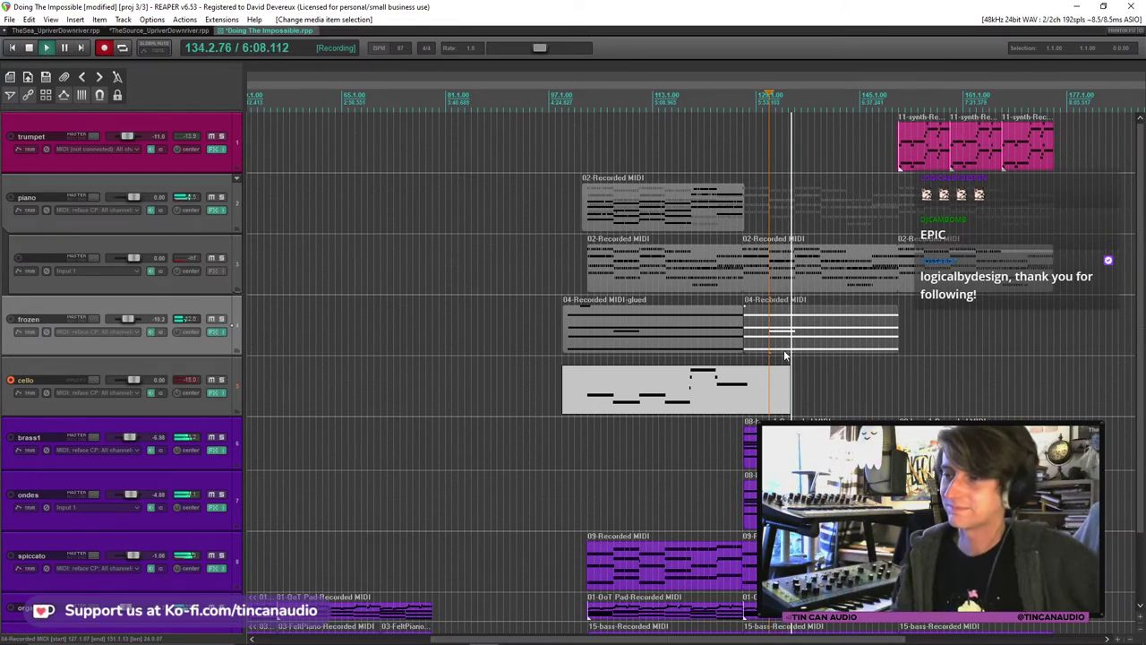
key("space")
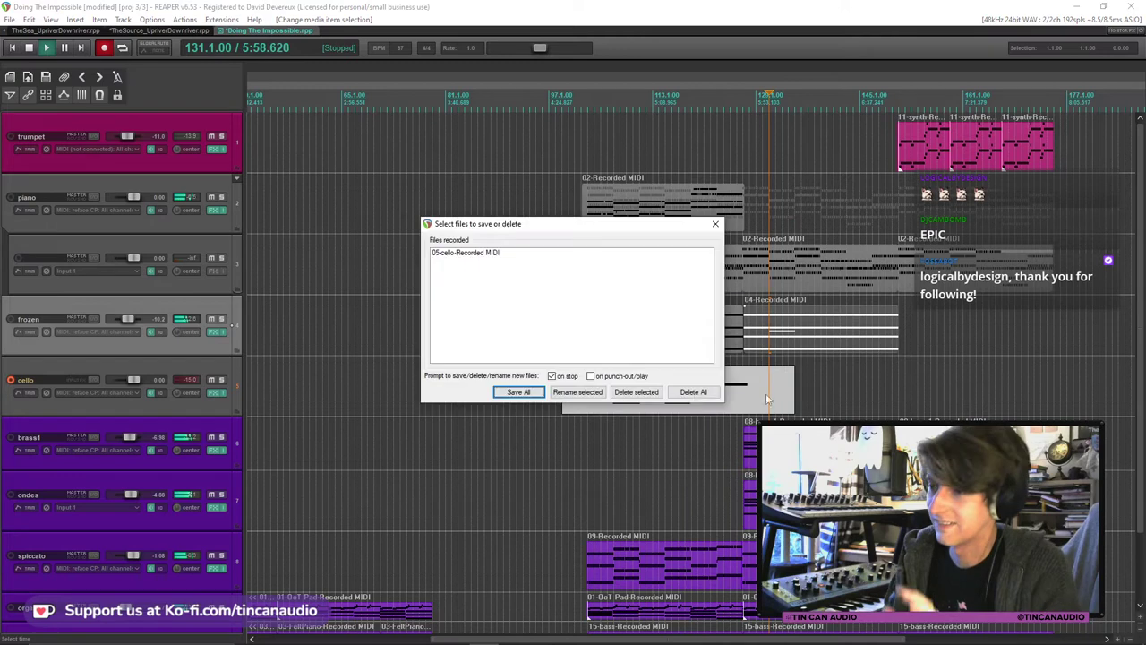
key("Return")
Trim the cello take's end to bar 127 and place the edit cursor at bar 103.
left_click_drag(794, 395, 743, 396)
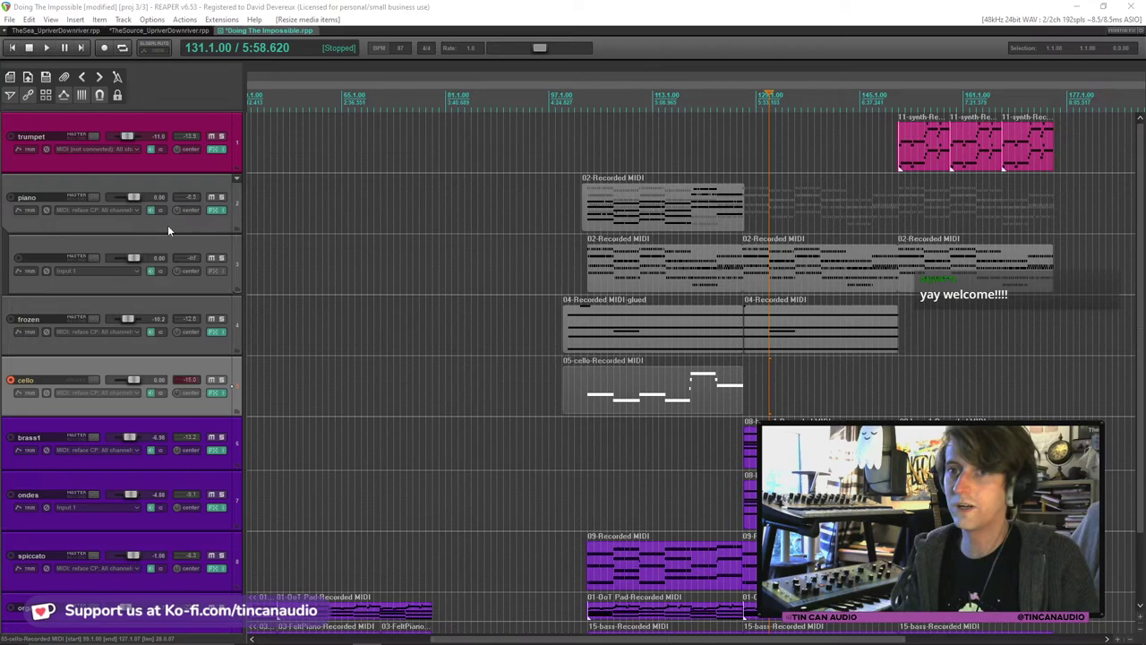
scroll(684, 257, "down", 3)
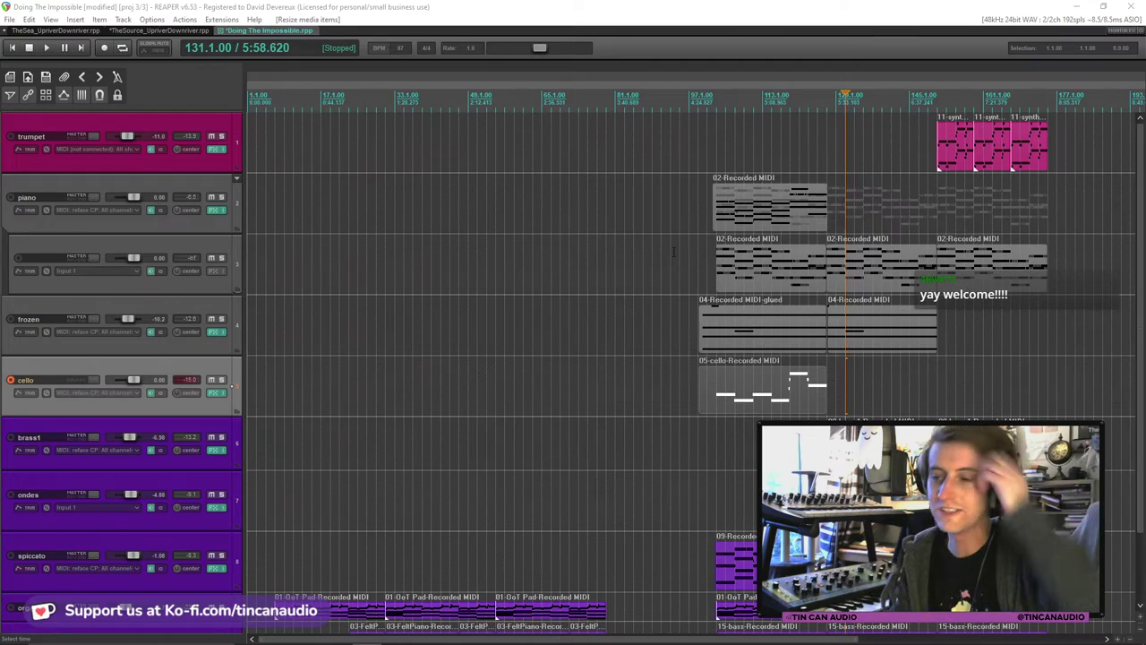
left_click(695, 314)
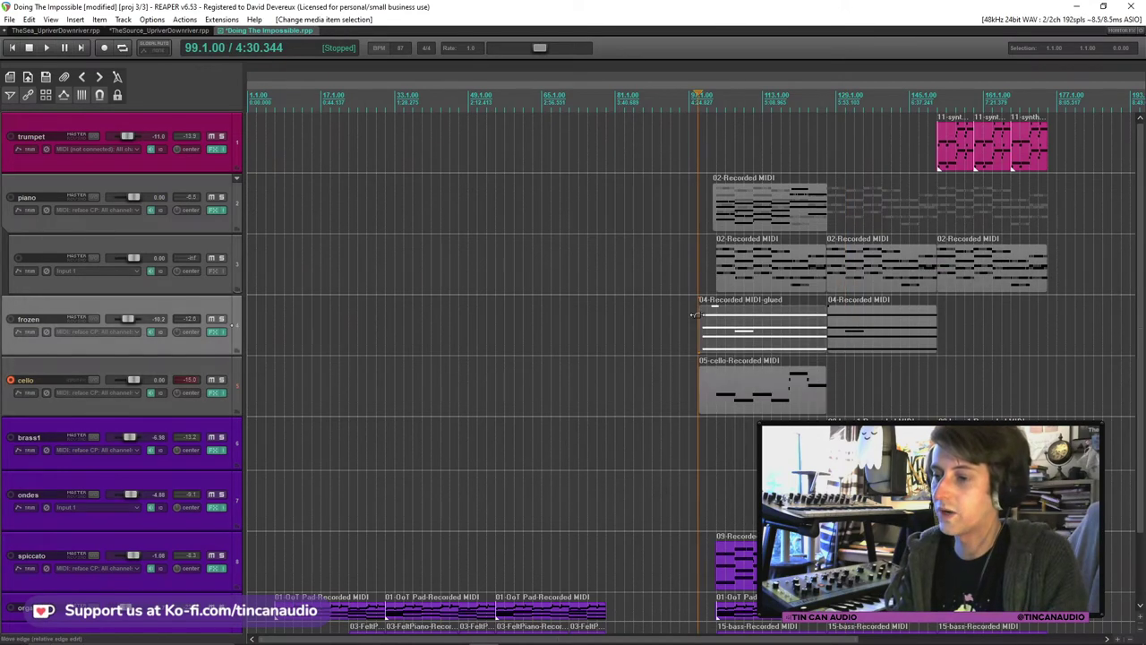
left_click(721, 405)
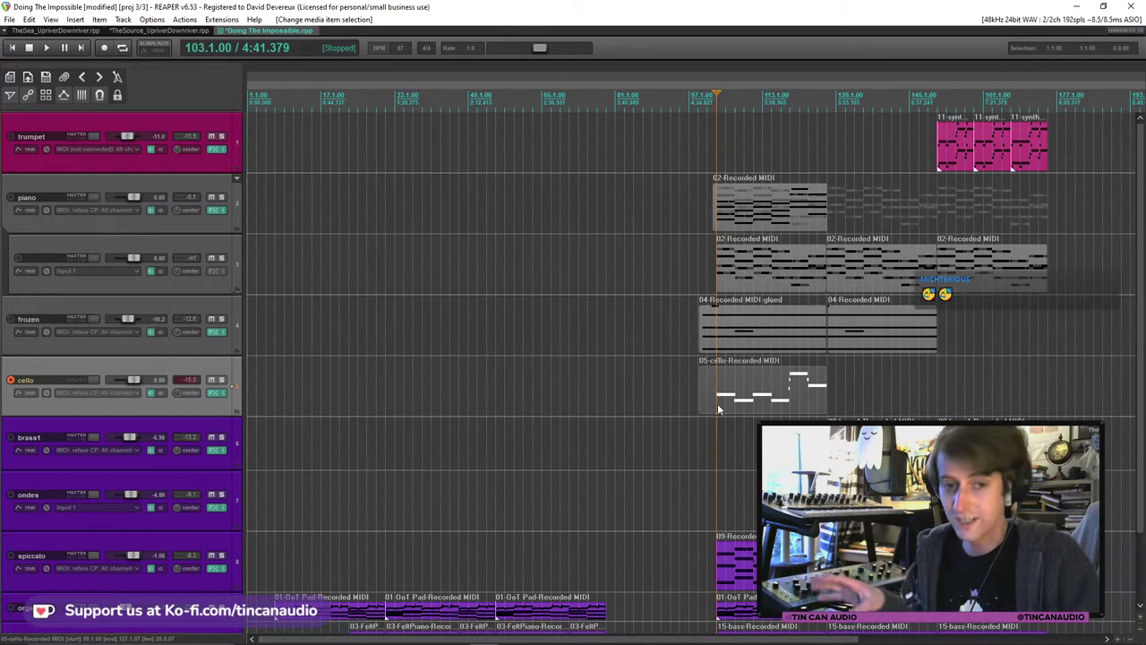
Save the TheSource_UpriverDownriver project and return to the Doing The Impossible project.
scroll(1143, 367, "down", 2)
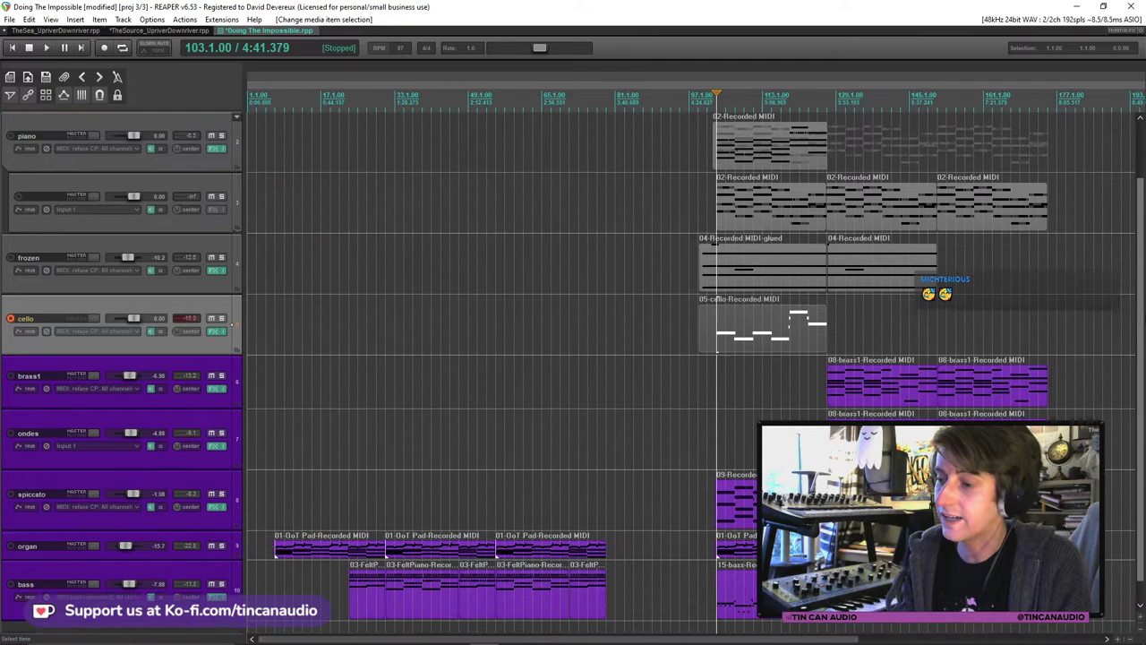
scroll(1143, 367, "up", 3)
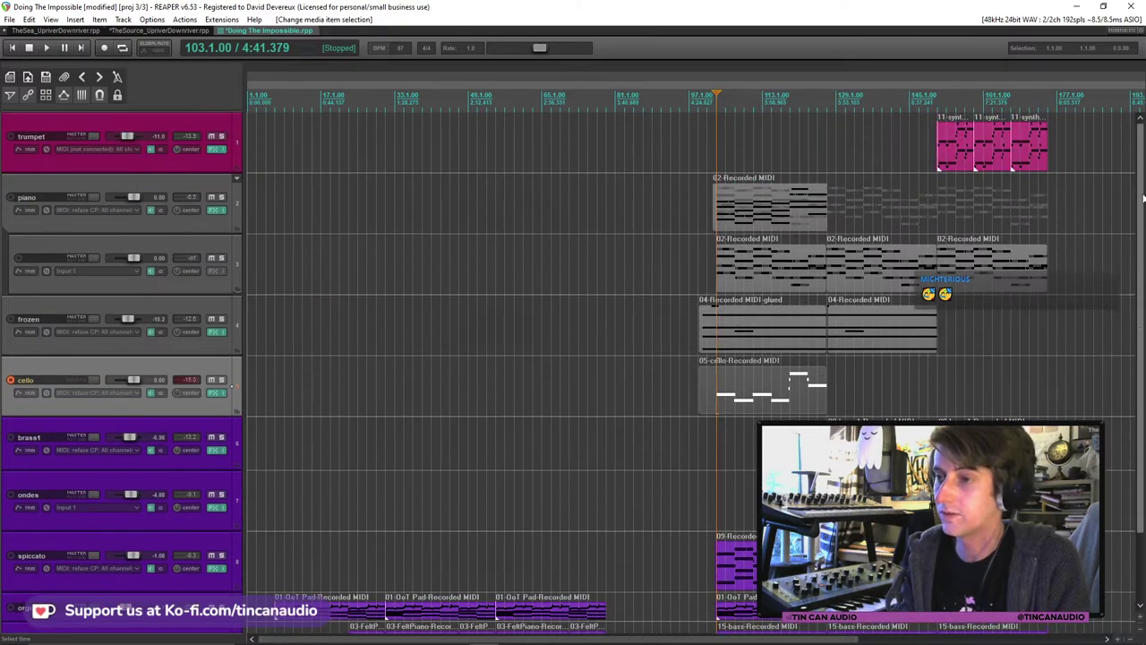
left_click(190, 34)
left_click(578, 224)
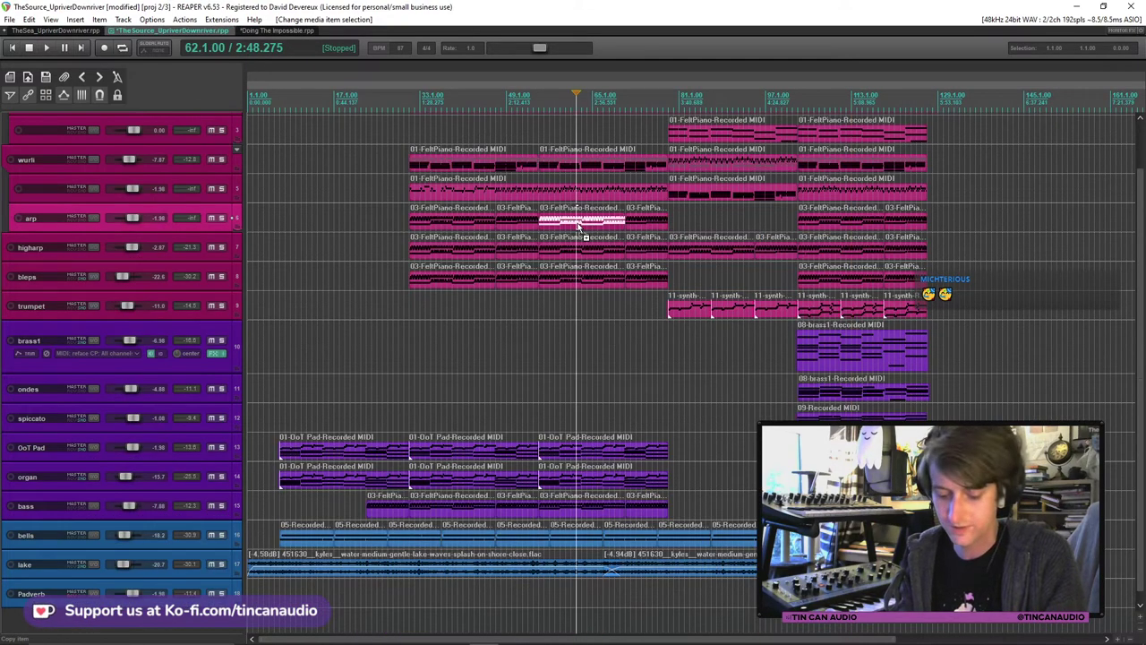
left_click(269, 31)
scroll(745, 287, "up", 2)
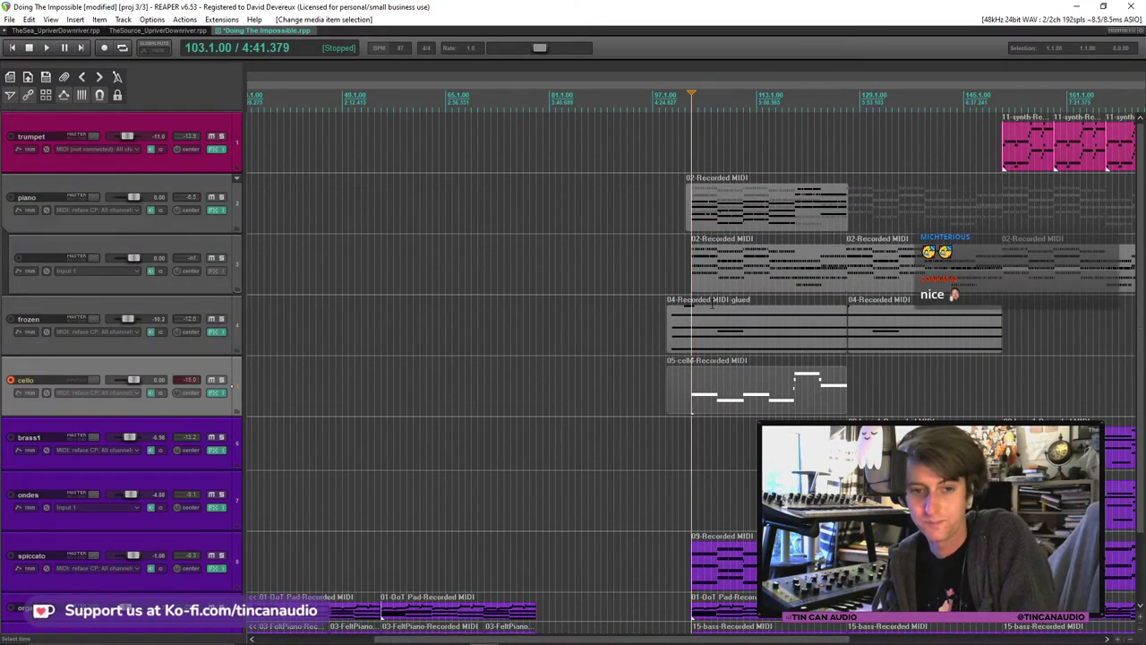
Play the project from bar 99 and trim the cello take's start to about bar 103.
key("space")
left_click(708, 313)
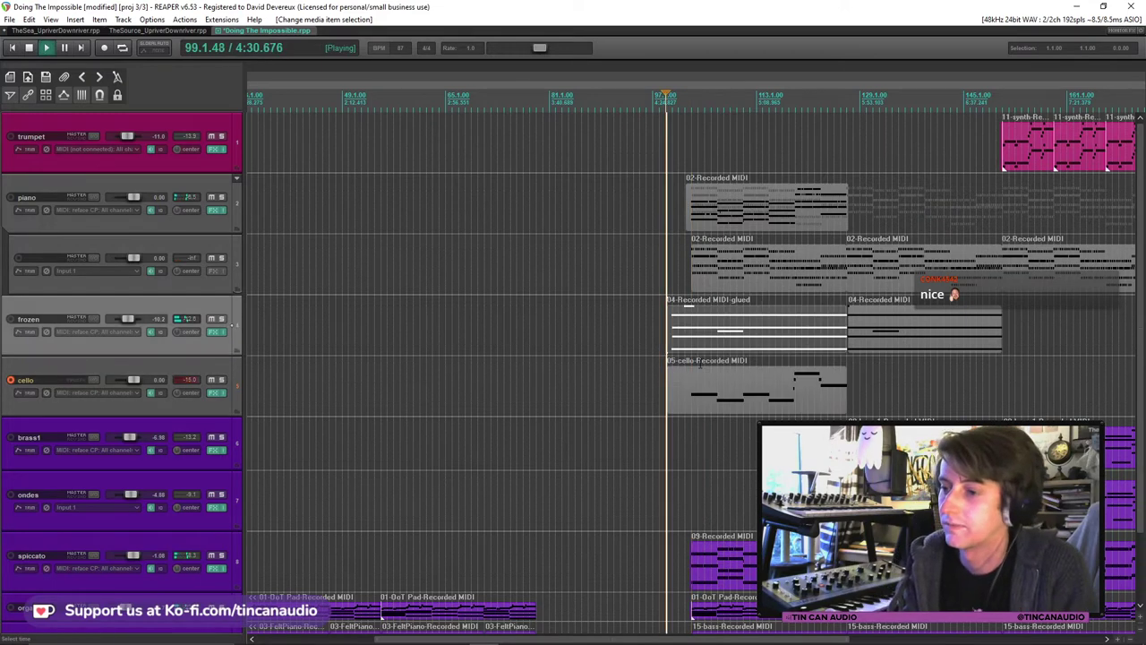
left_click(788, 408)
left_click_drag(668, 408, 691, 409)
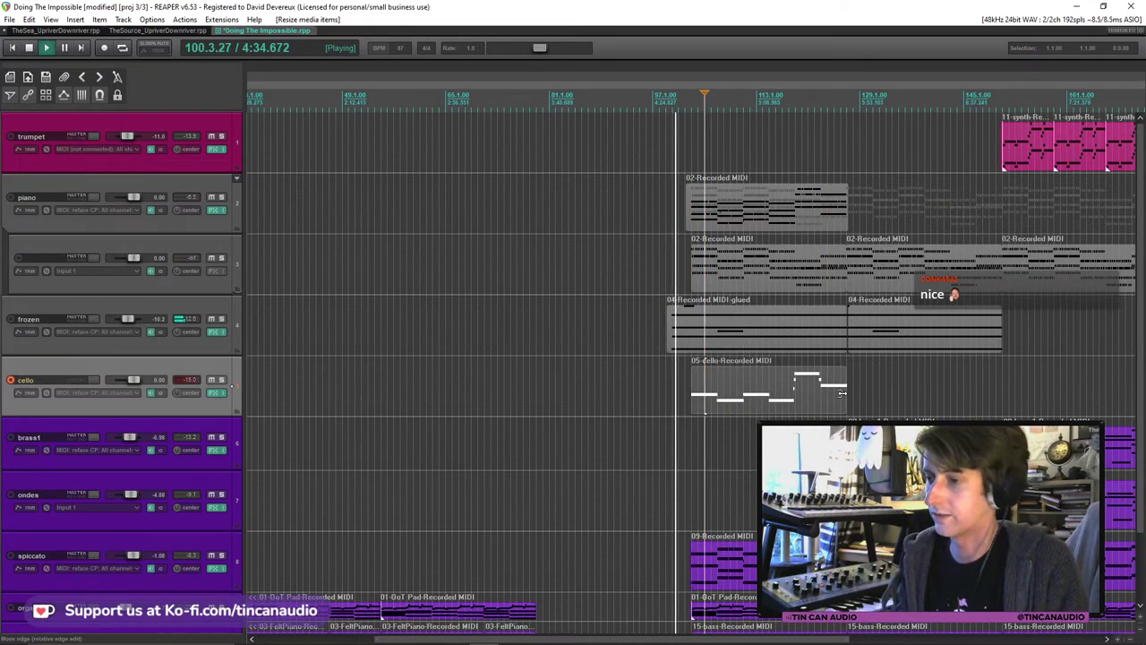
Paste a copy of the cello take at bar 127 and duplicate the second frozen item at bar 151.
scroll(842, 397, "up", 3)
scroll(686, 400, "down", 6)
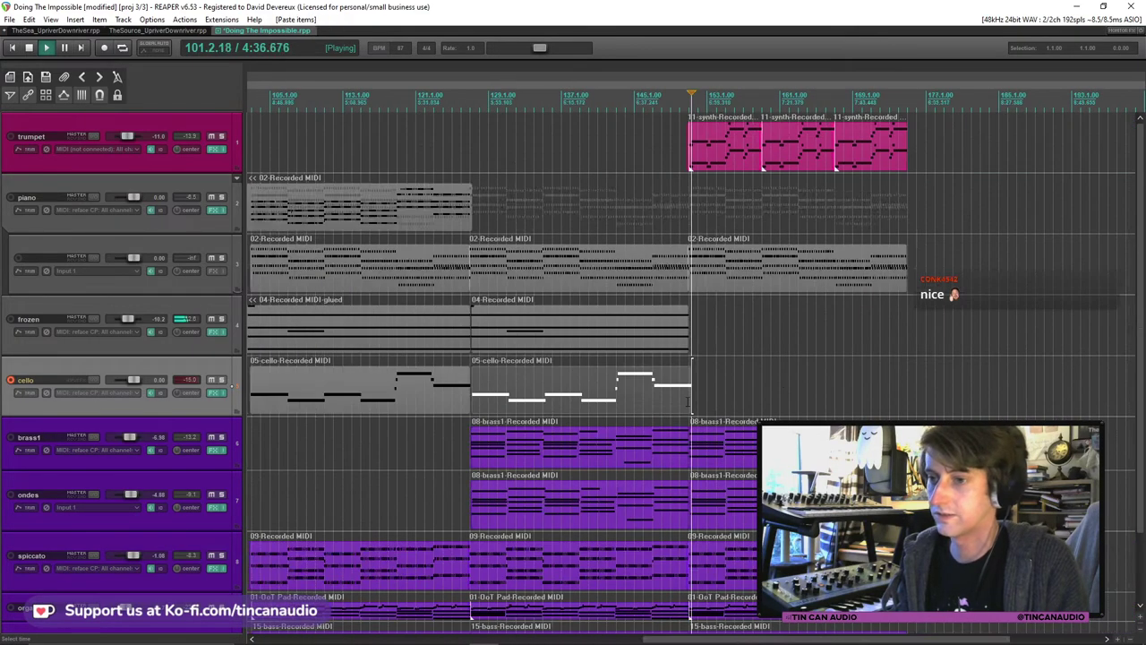
left_click(867, 341)
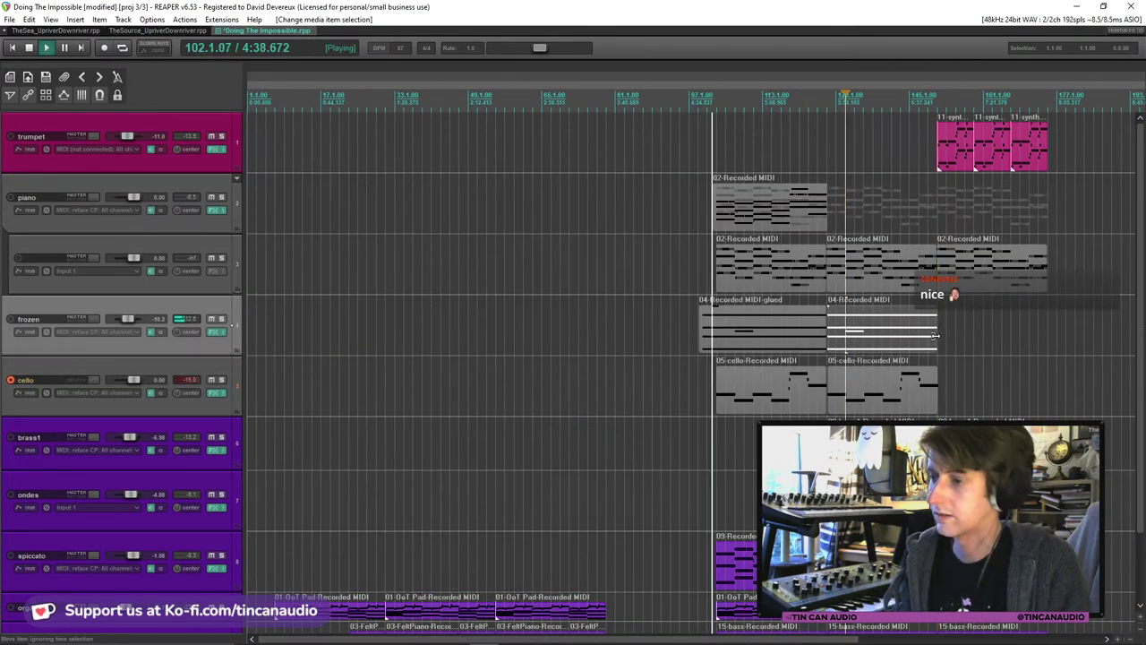
key("ctrl+d")
Try to shift the second cello item against the first at bar 127, and delete that second item.
left_click(912, 404)
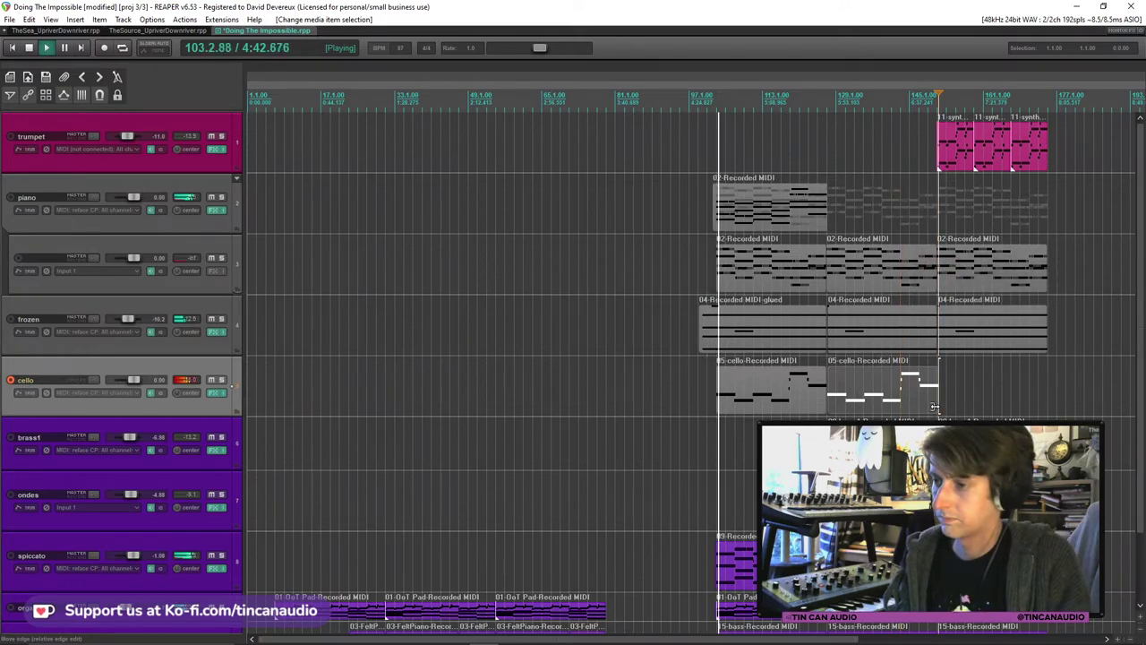
scroll(934, 411, "up", 4)
scroll(609, 393, "down", 2)
left_click_drag(489, 398, 466, 394)
scroll(374, 387, "up", 3)
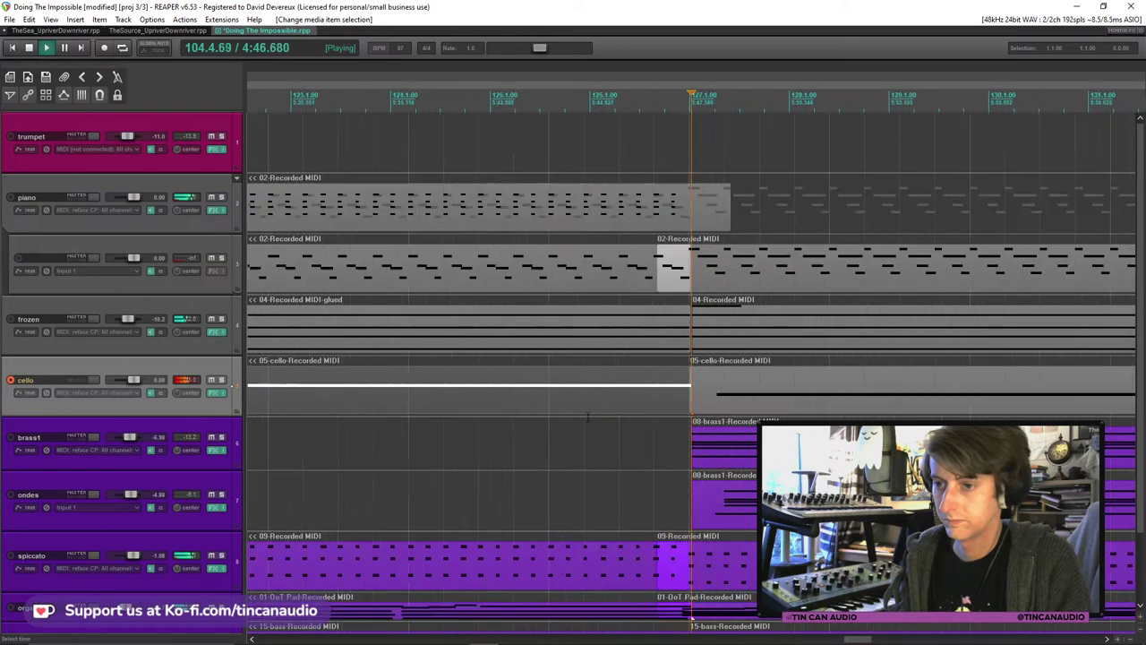
left_click_drag(770, 405, 714, 399)
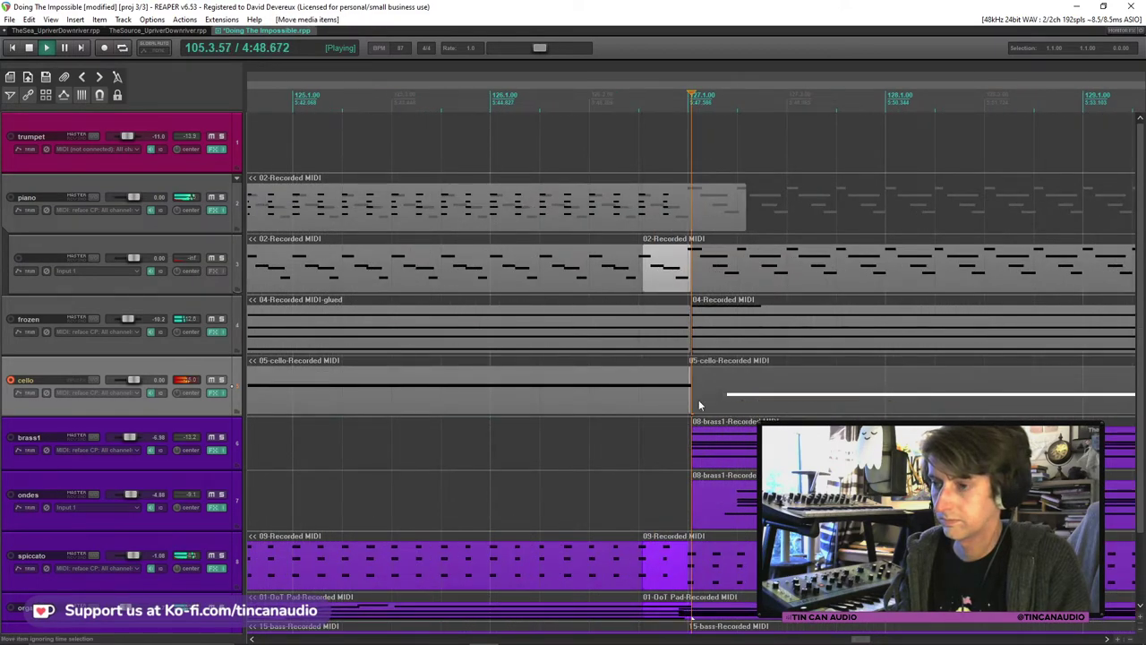
scroll(724, 402, "down", 2)
key("Delete")
Trim the silence before the cello take's first note and adjust its end edge at bar 127.
scroll(584, 412, "down", 2)
left_click(376, 387)
scroll(532, 423, "up", 5)
left_click_drag(690, 392, 788, 397)
scroll(846, 400, "down", 4)
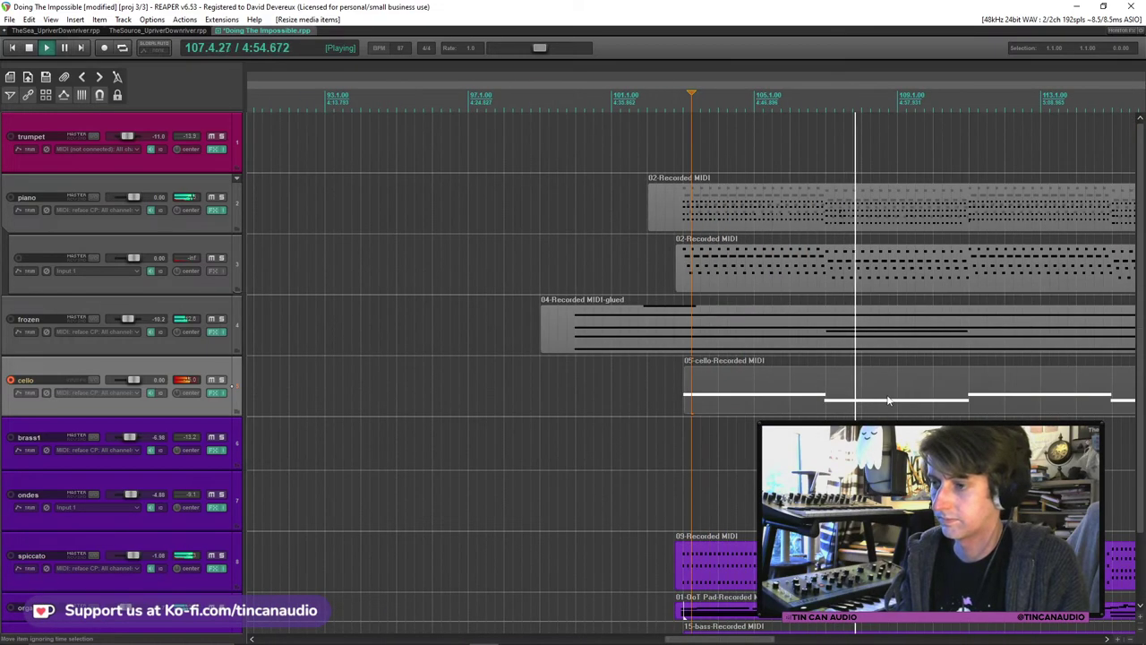
scroll(860, 399, "down", 4)
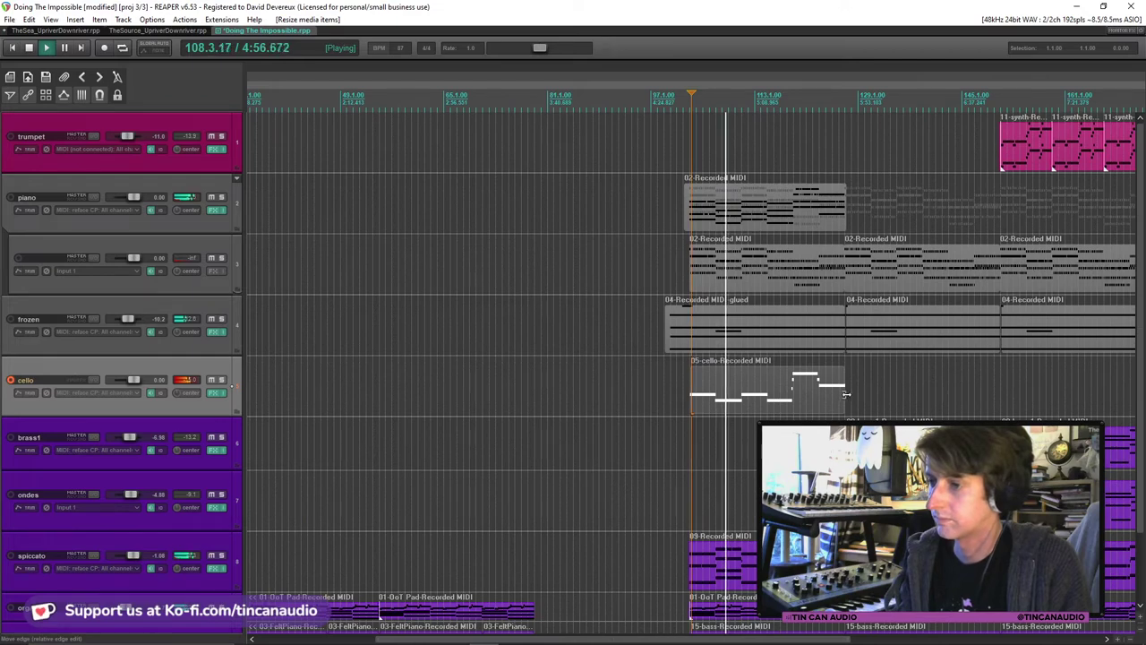
scroll(731, 403, "up", 6)
left_click_drag(690, 397, 688, 398)
Paste copies of the trimmed cello take at bars 127 and 151, stopping playback.
scroll(726, 448, "down", 4)
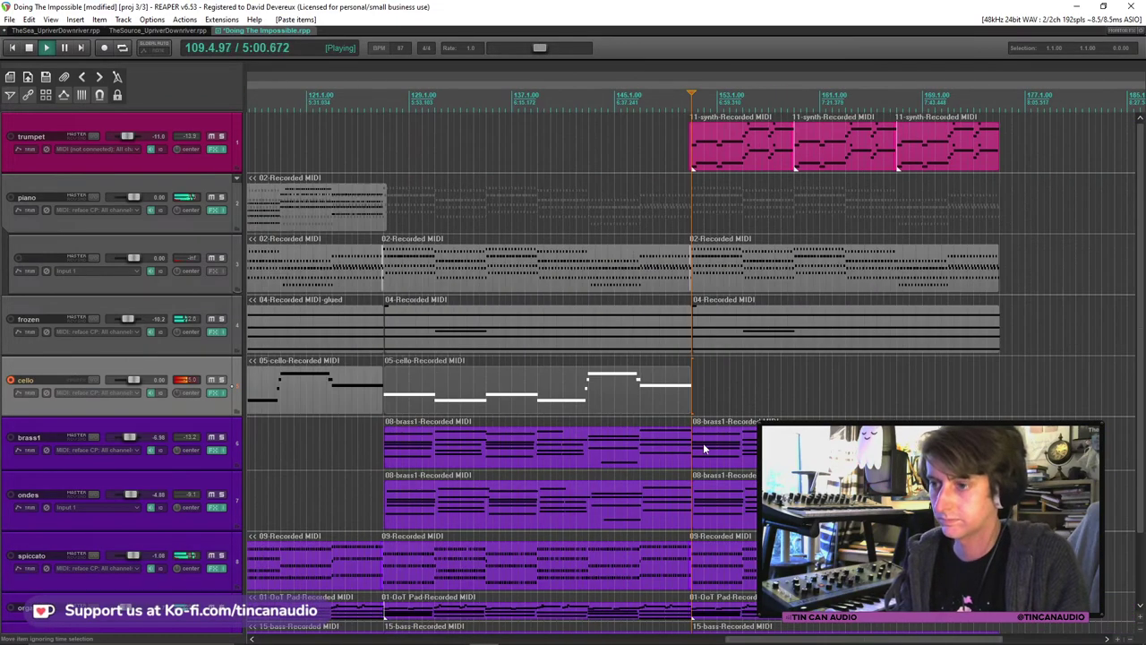
key("ctrl+v")
scroll(670, 404, "up", 4)
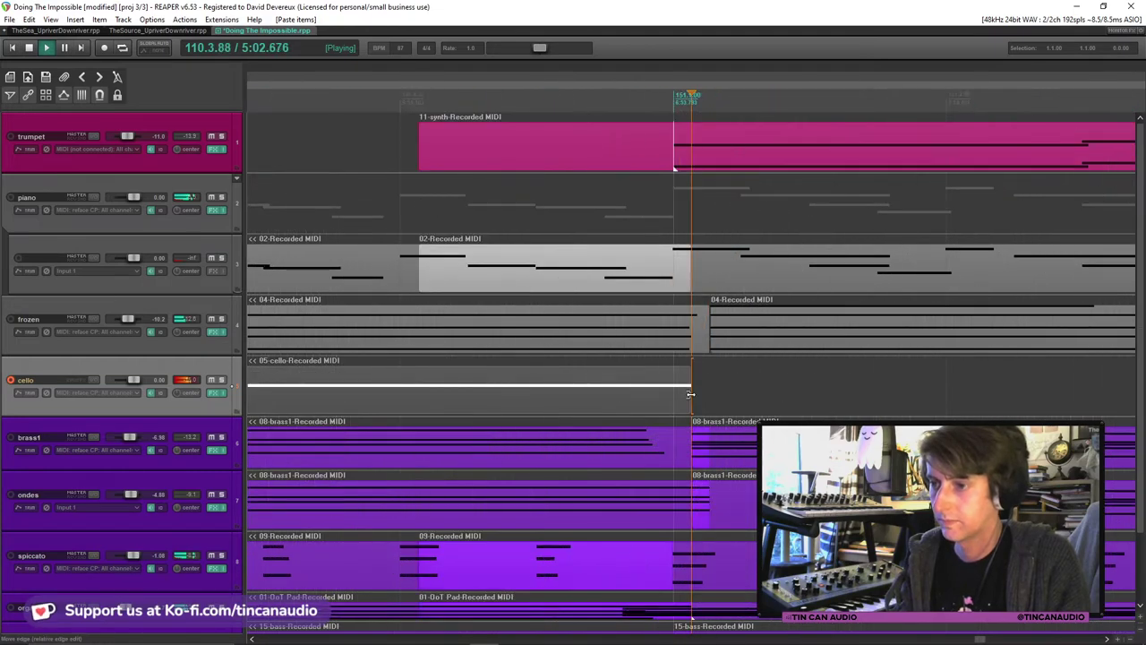
left_click(676, 399)
scroll(685, 376, "down", 5)
key("space")
key("ctrl+v")
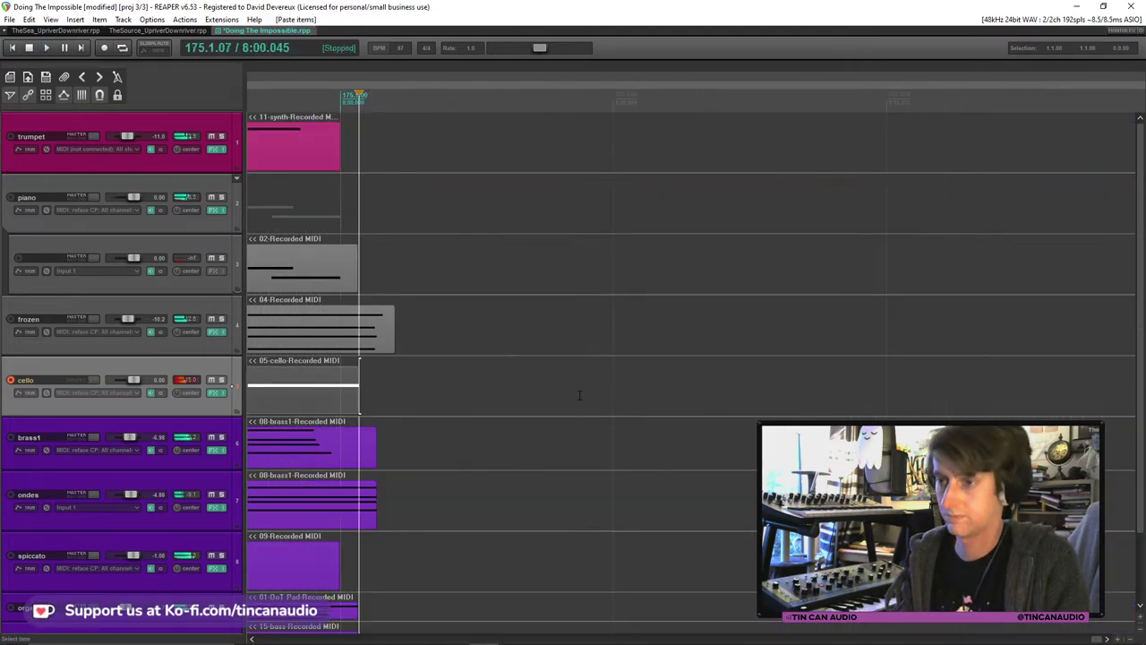
scroll(688, 358, "up", 3)
scroll(689, 349, "down", 2)
Save the Doing The Impossible project and play it from about bar 112.
left_click(612, 334)
key("space")
scroll(672, 368, "down", 3)
scroll(727, 391, "up", 3)
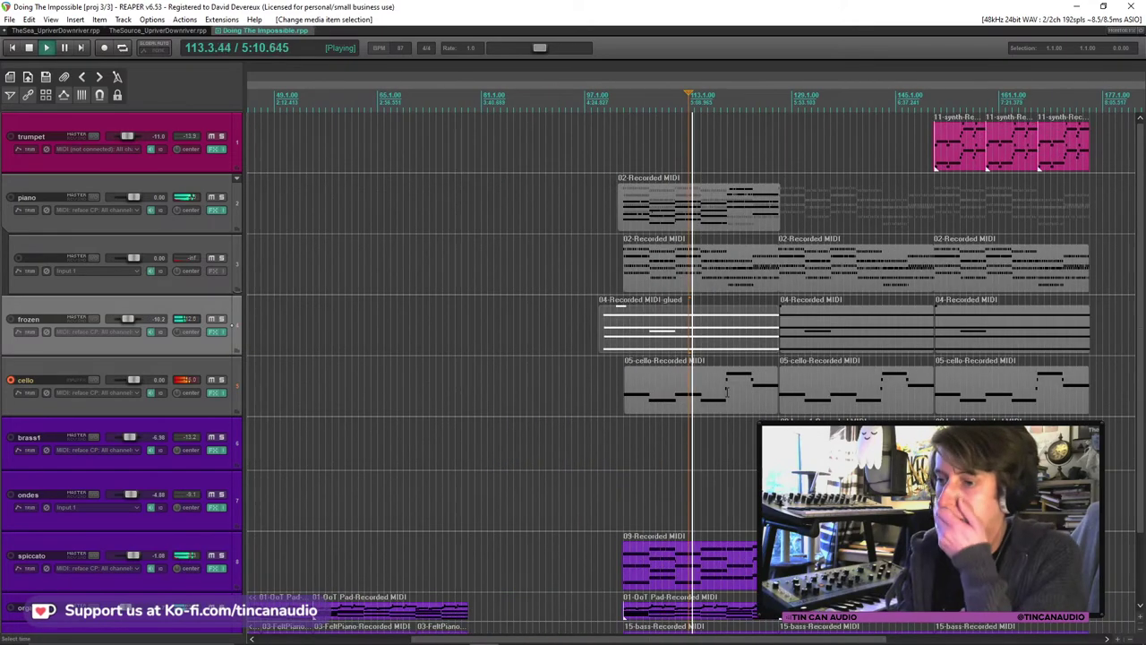
Set the modulation wheel of the cello track's HALion Sonic SE to about half and close the plugin.
left_click(216, 392)
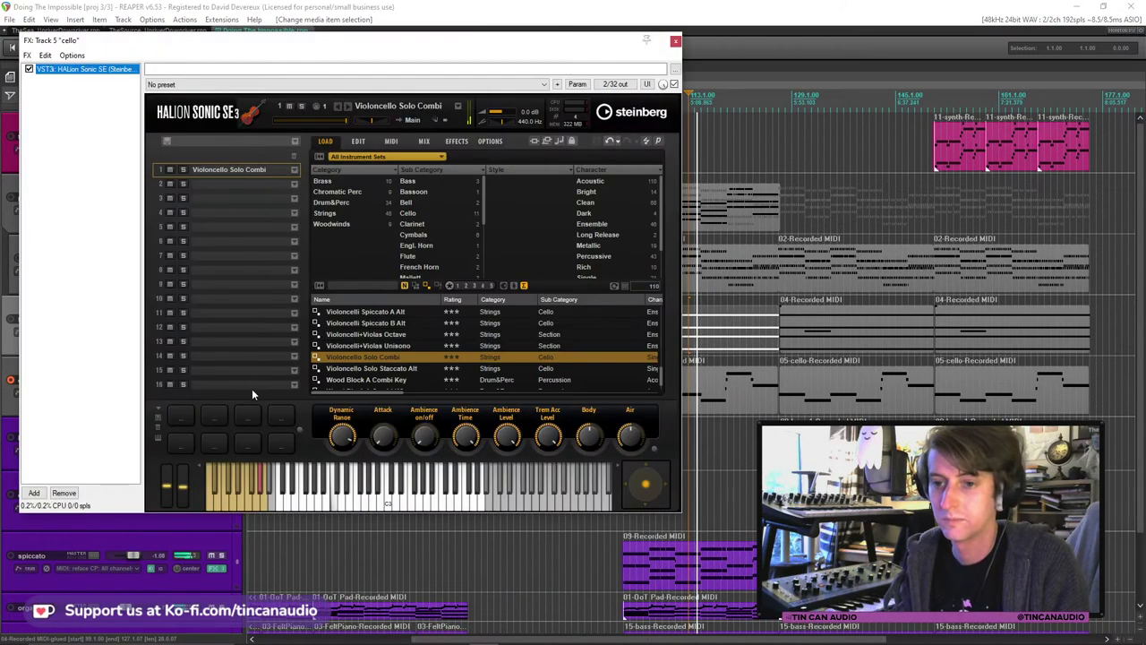
left_click(182, 489)
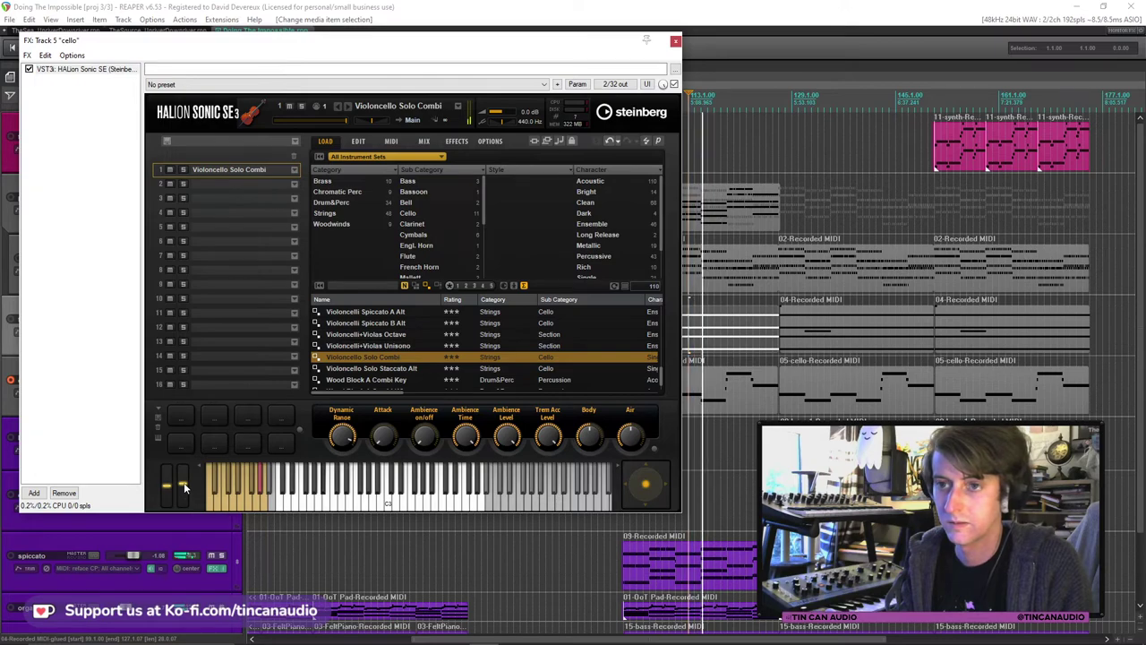
left_click(678, 40)
Trim the piano track's recorded item so that it starts at bar 103 and ends at bar 127.
left_click(752, 276)
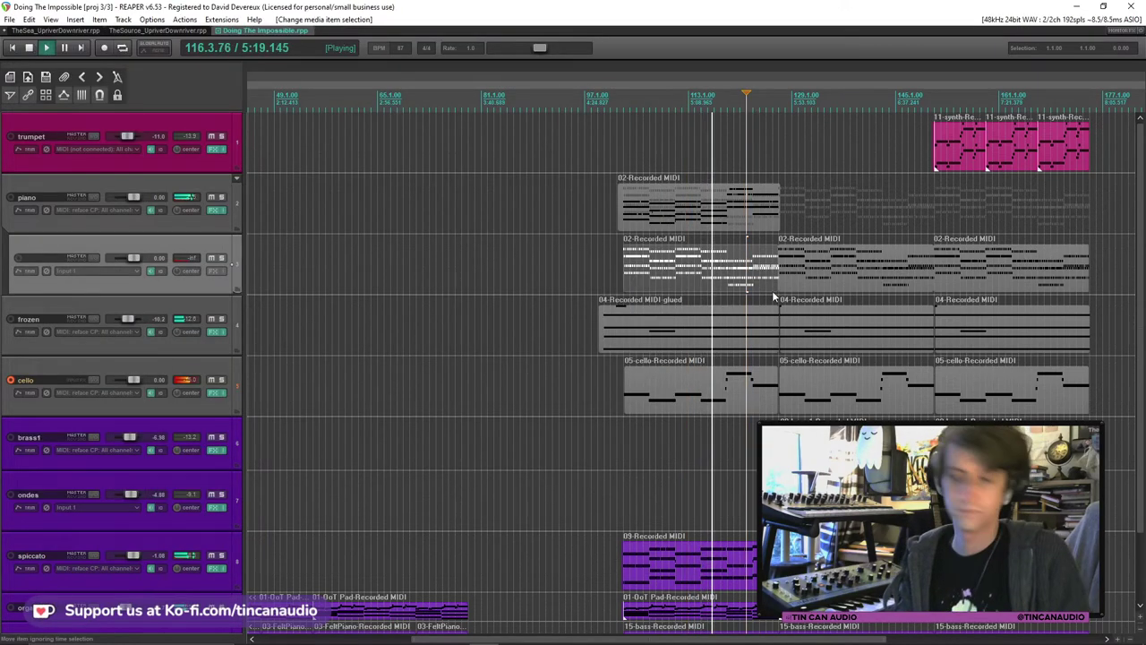
scroll(772, 292, "down", 3)
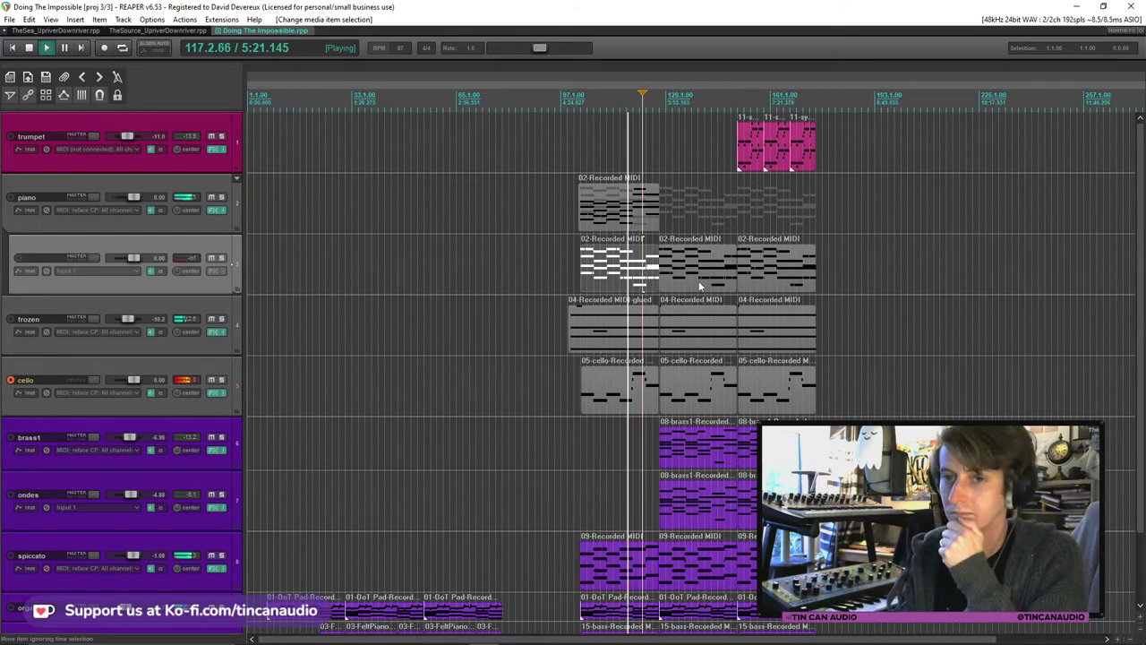
left_click(641, 218)
scroll(641, 217, "up", 5)
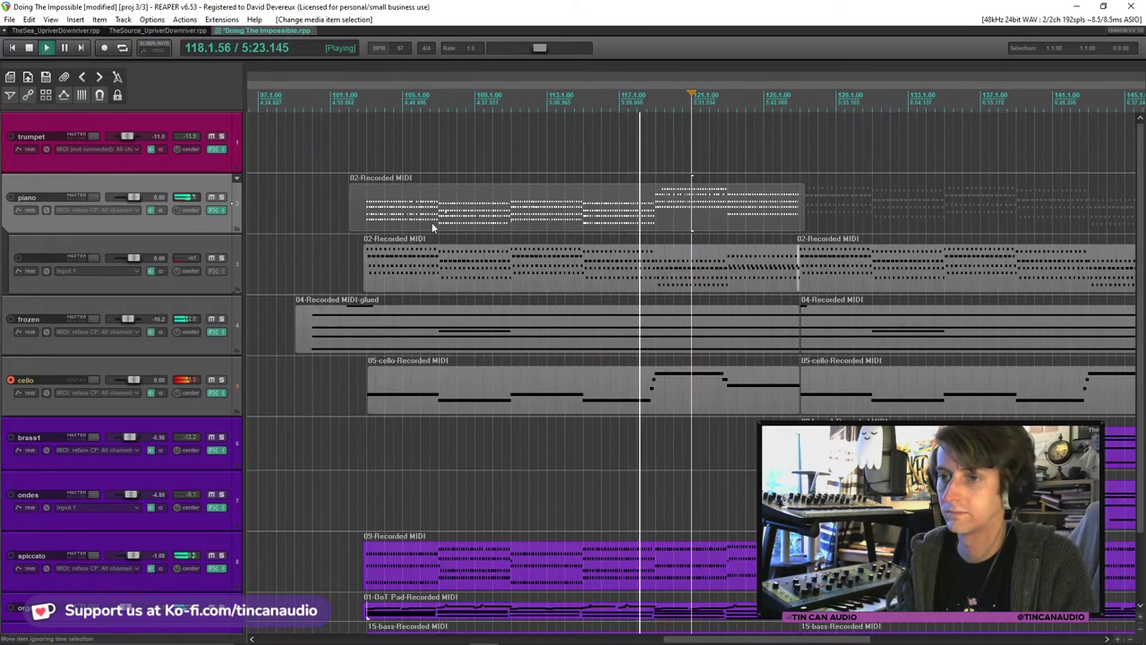
left_click_drag(353, 215, 371, 216)
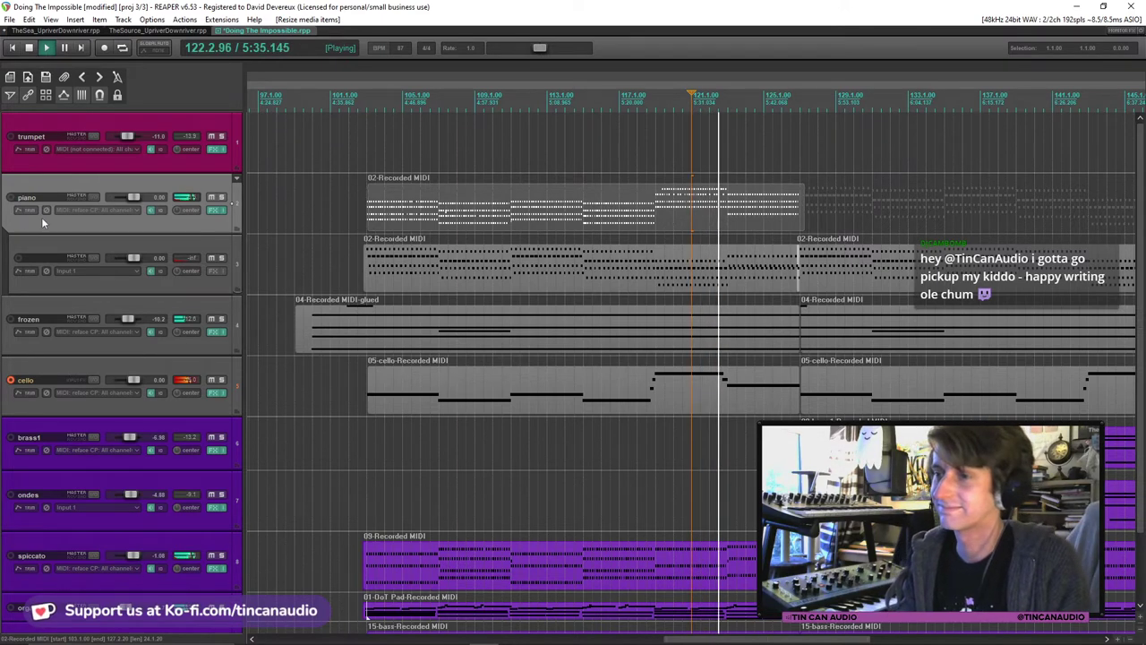
scroll(378, 222, "up", 5)
scroll(378, 222, "down", 8)
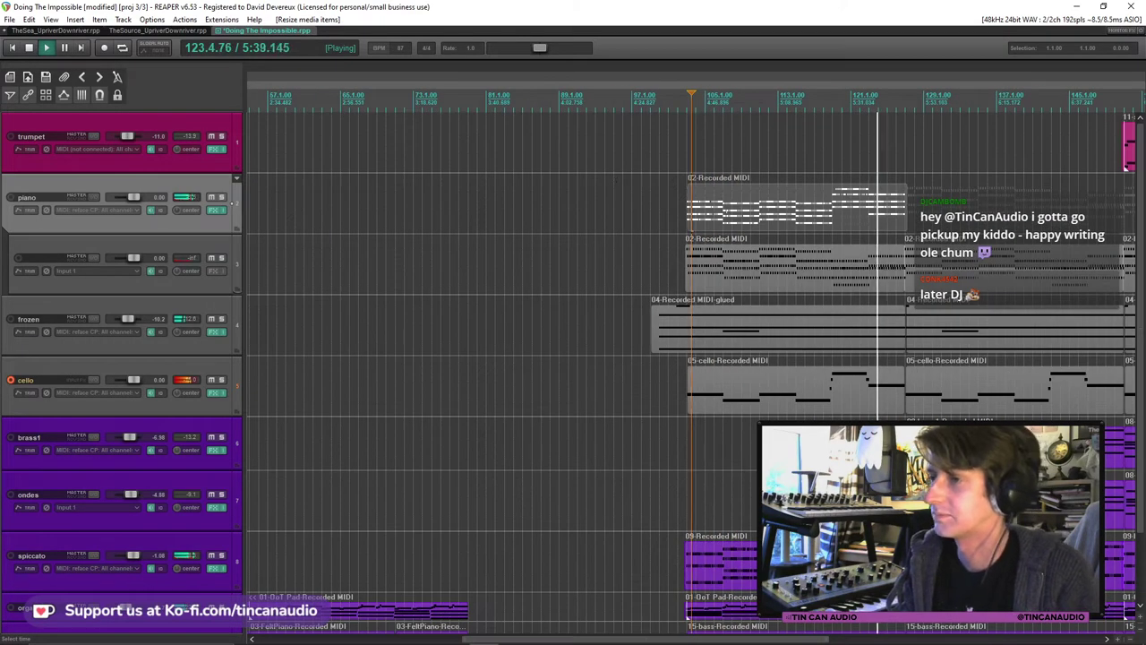
scroll(790, 216, "up", 8)
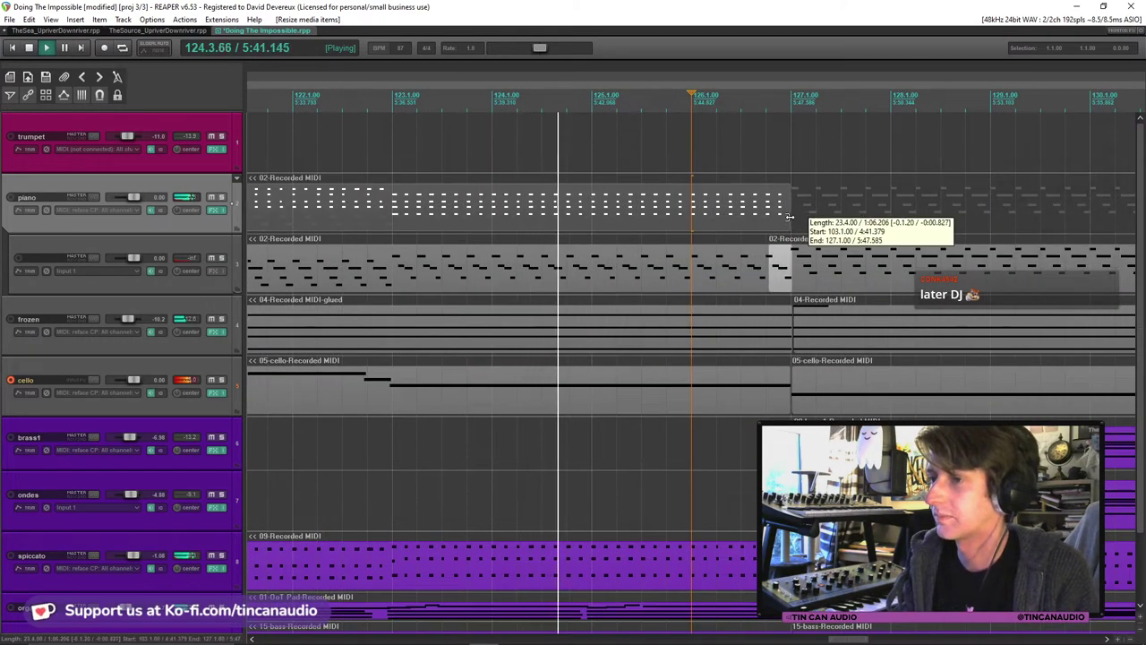
Paste copies of the trimmed piano item at bars 127 and 151.
scroll(786, 216, "down", 6)
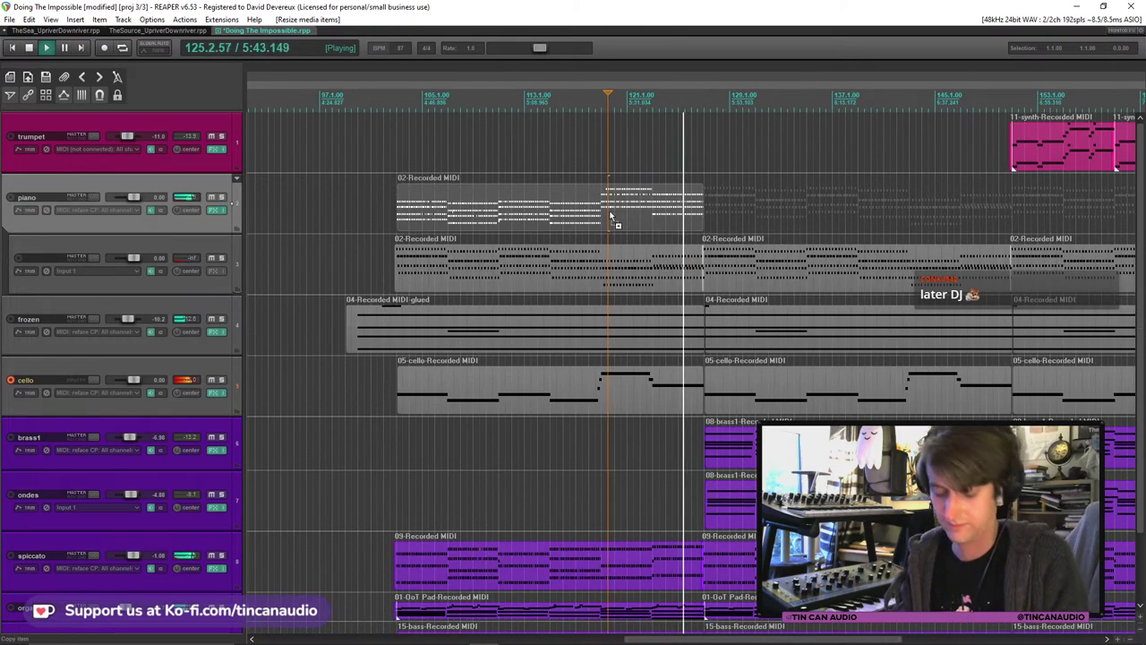
key("ctrl+v")
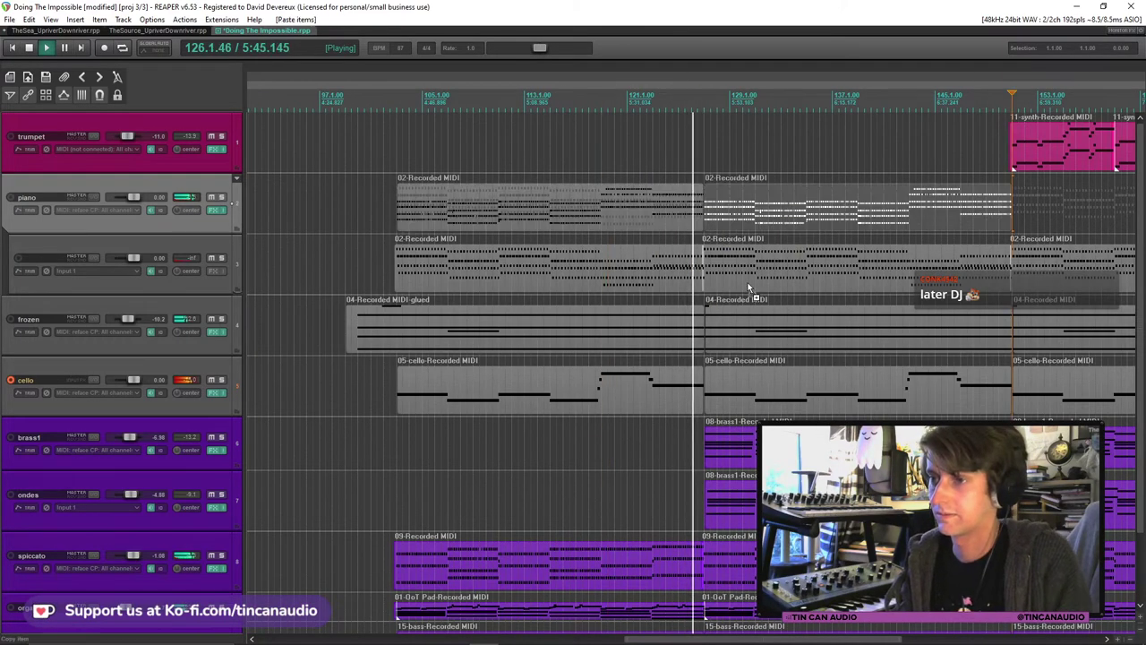
scroll(981, 215, "up", 5)
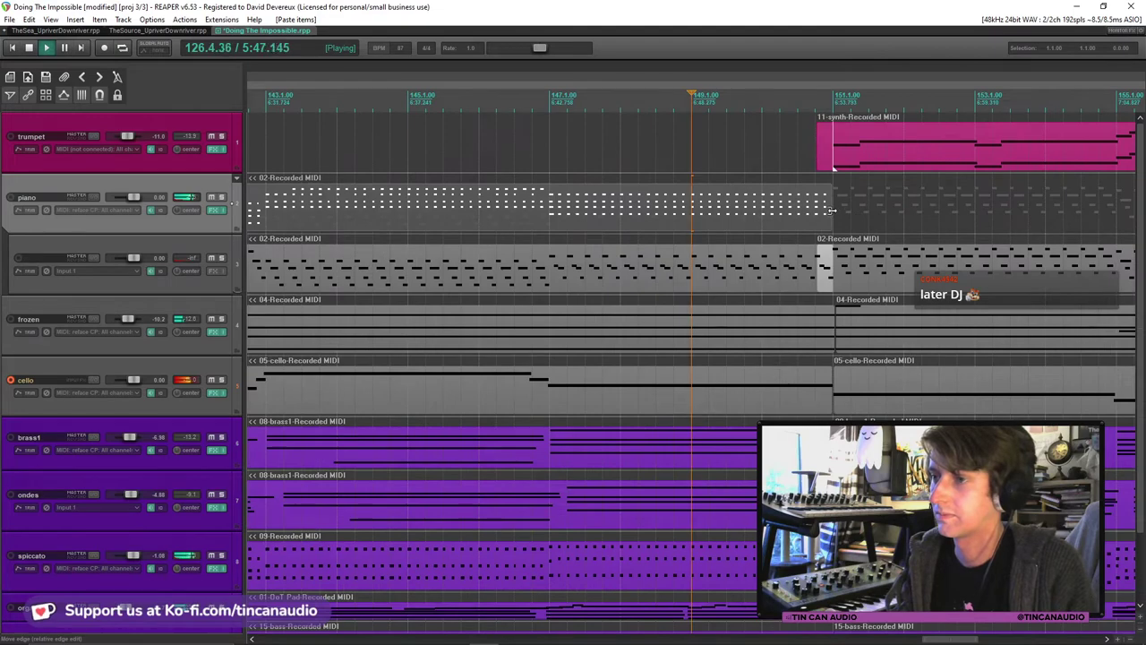
scroll(833, 209, "down", 5)
key("ctrl+v")
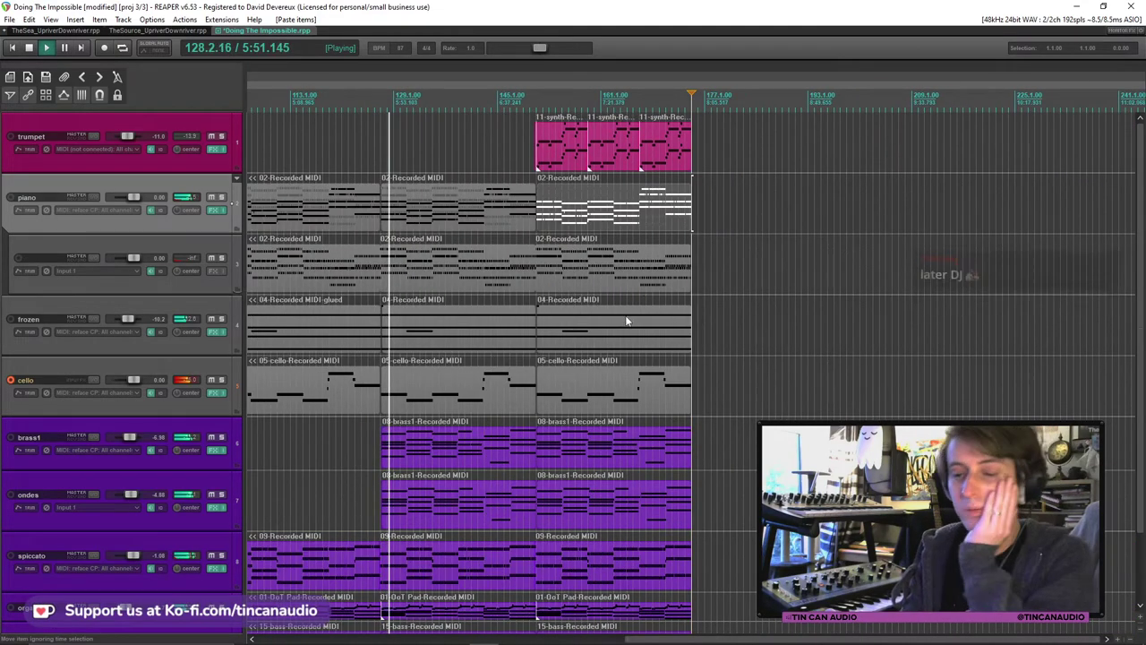
Disarm the cello track for recording and inspect the brass1 track's HALion Sonic SE instrument.
scroll(424, 367, "down", 3)
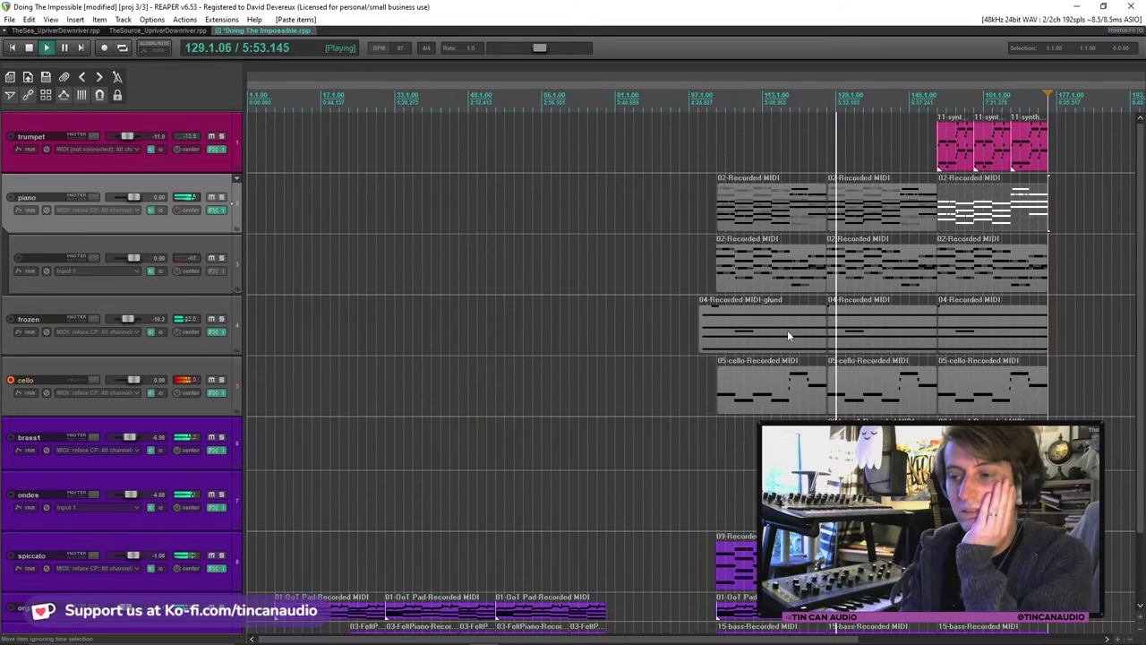
scroll(899, 350, "up", 3)
scroll(385, 471, "down", 2)
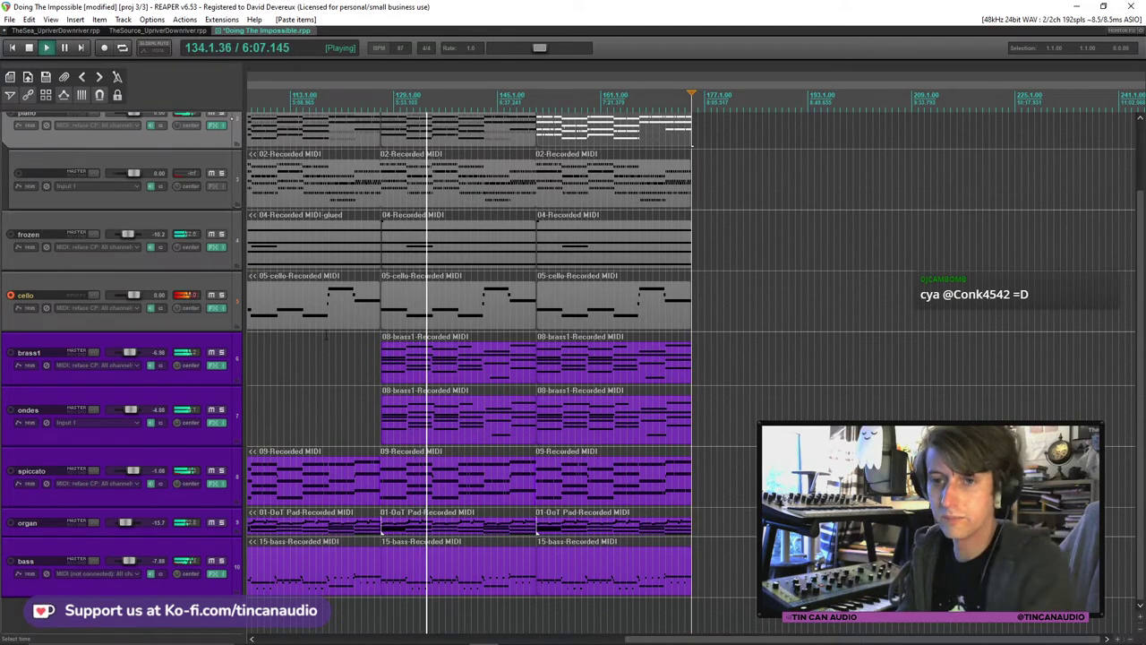
key("ctrl+r")
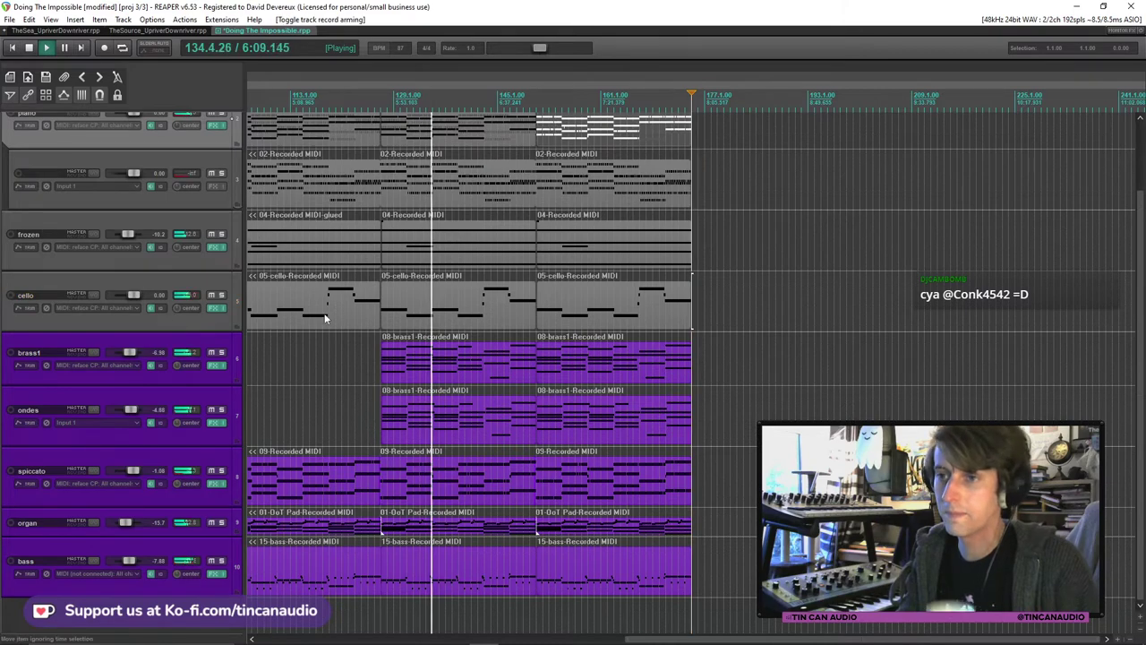
left_click(214, 367)
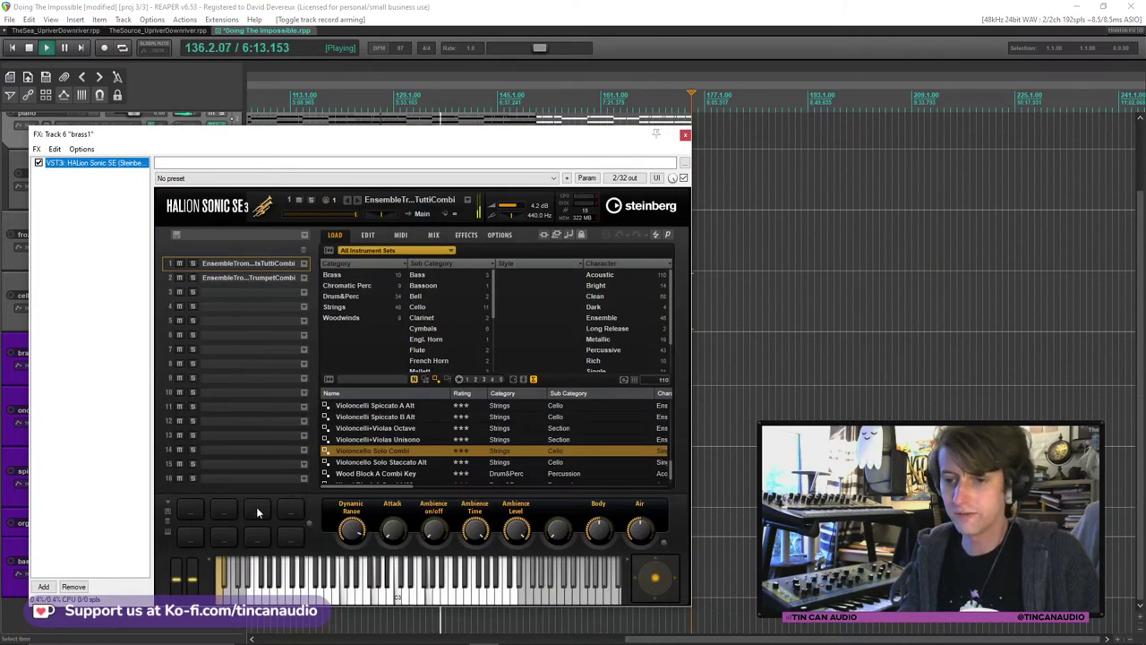
left_click(686, 134)
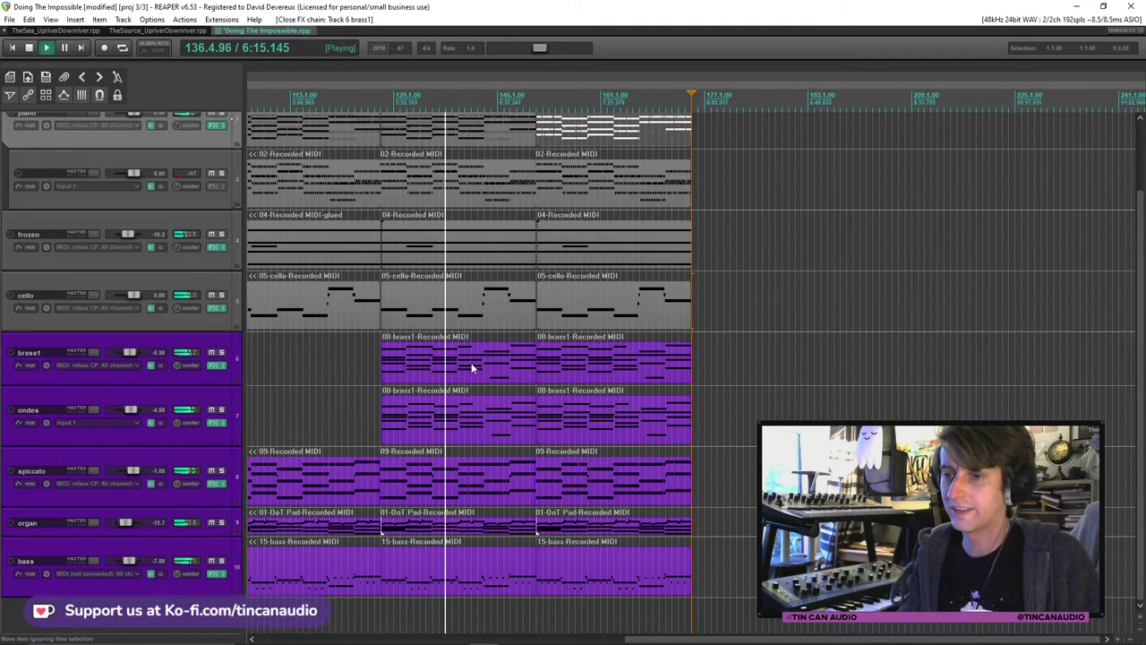
Listen to the playback through the brass and trumpet sections and review the layered arrangement.
scroll(464, 362, "down", 2)
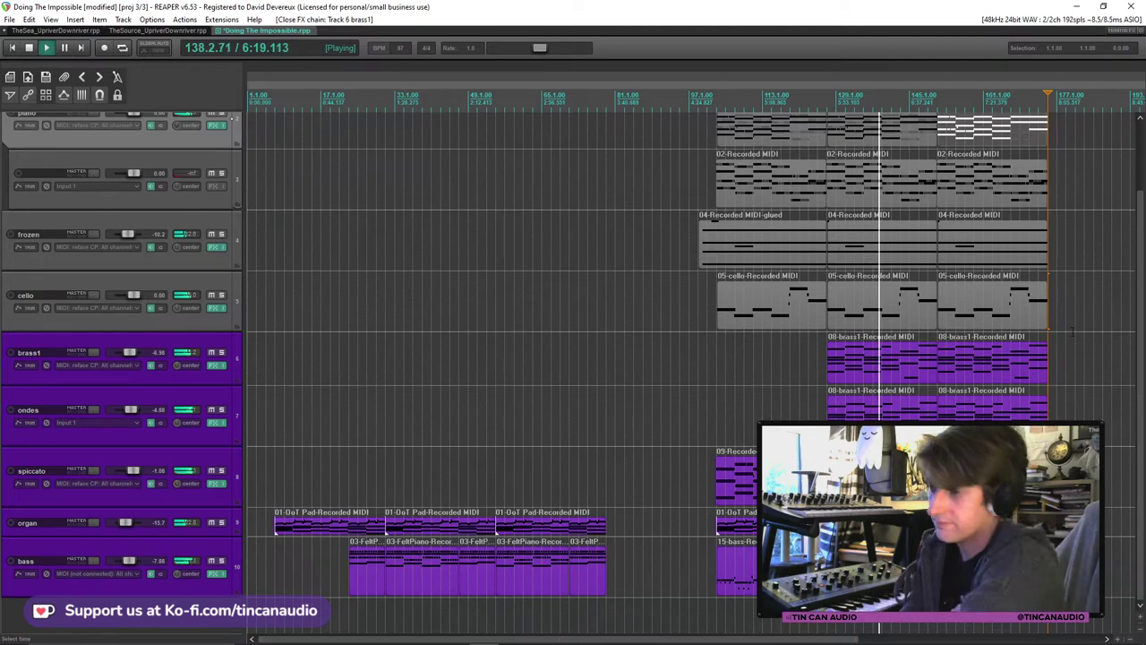
scroll(950, 233, "up", 3)
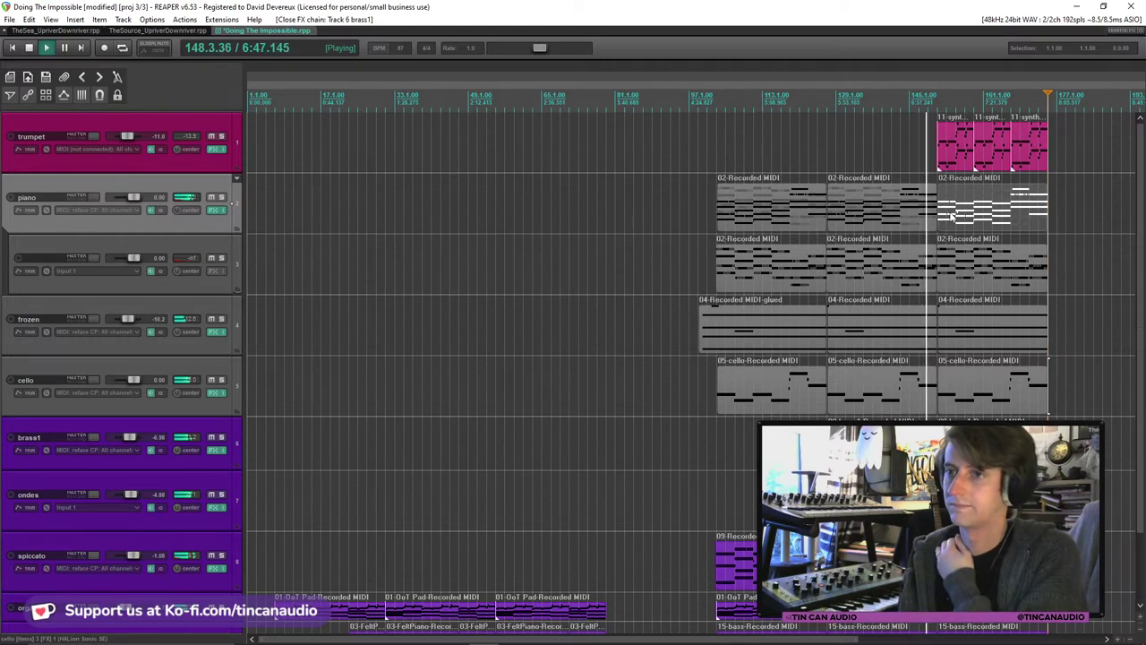
scroll(942, 247, "up", 3)
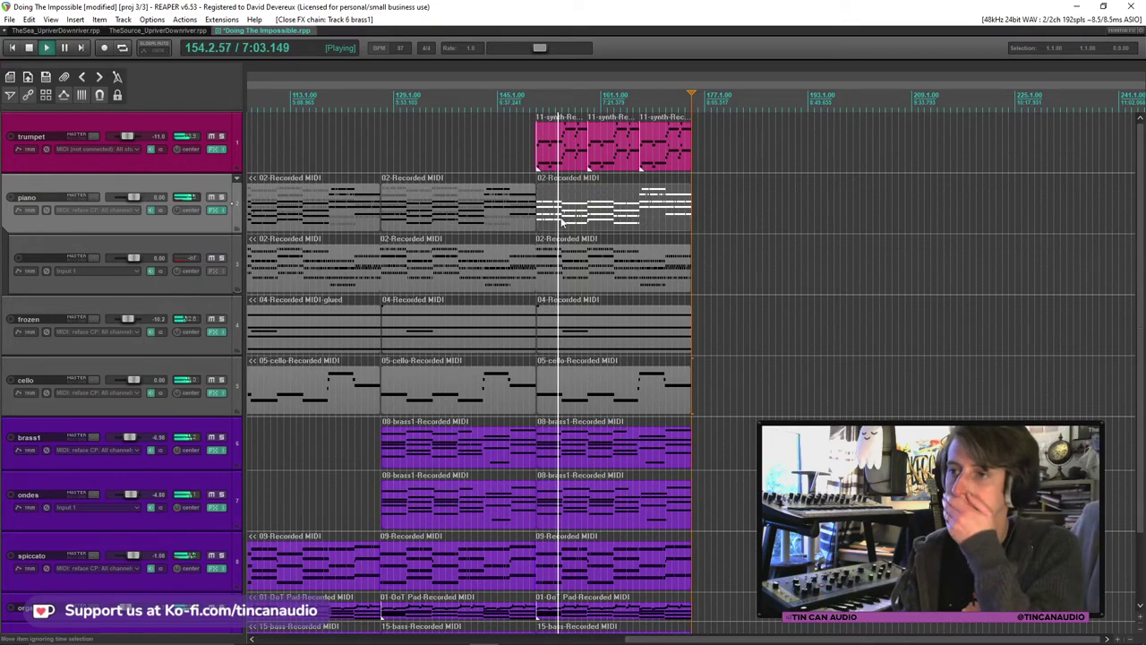
scroll(563, 215, "down", 3)
scroll(795, 230, "up", 4)
scroll(666, 232, "down", 4)
scroll(666, 233, "down", 2)
scroll(626, 197, "up", 3)
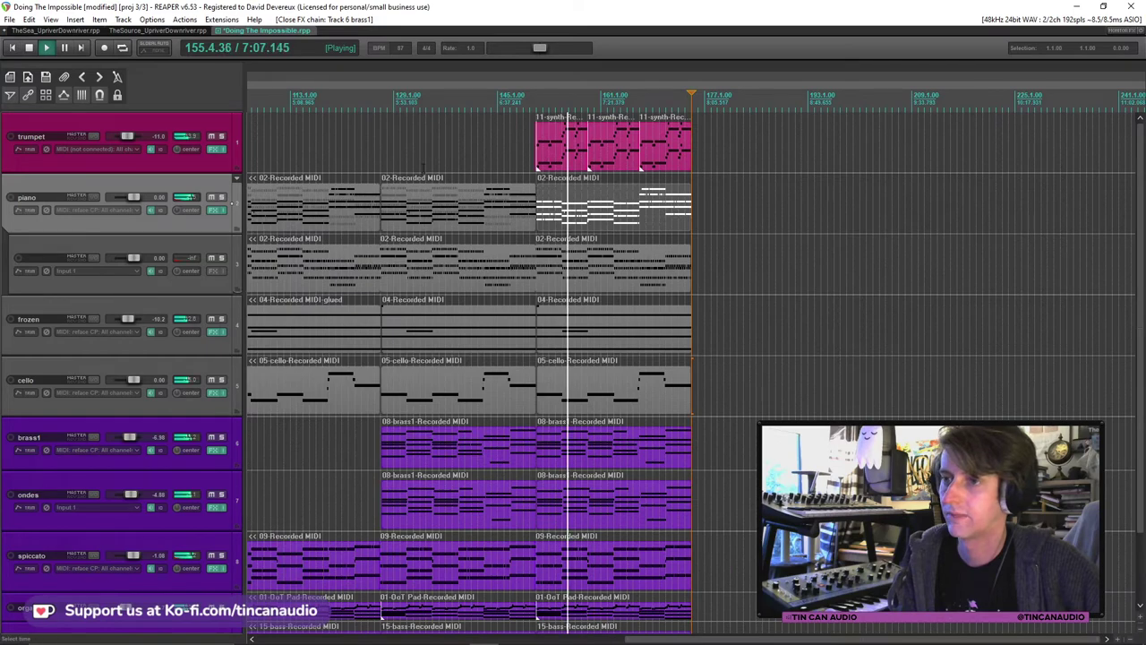
Measure the length of the layered section from bar 103 to bar 173 with a time selection, and clear the selection.
scroll(569, 157, "down", 3)
left_click_drag(580, 154, 815, 164)
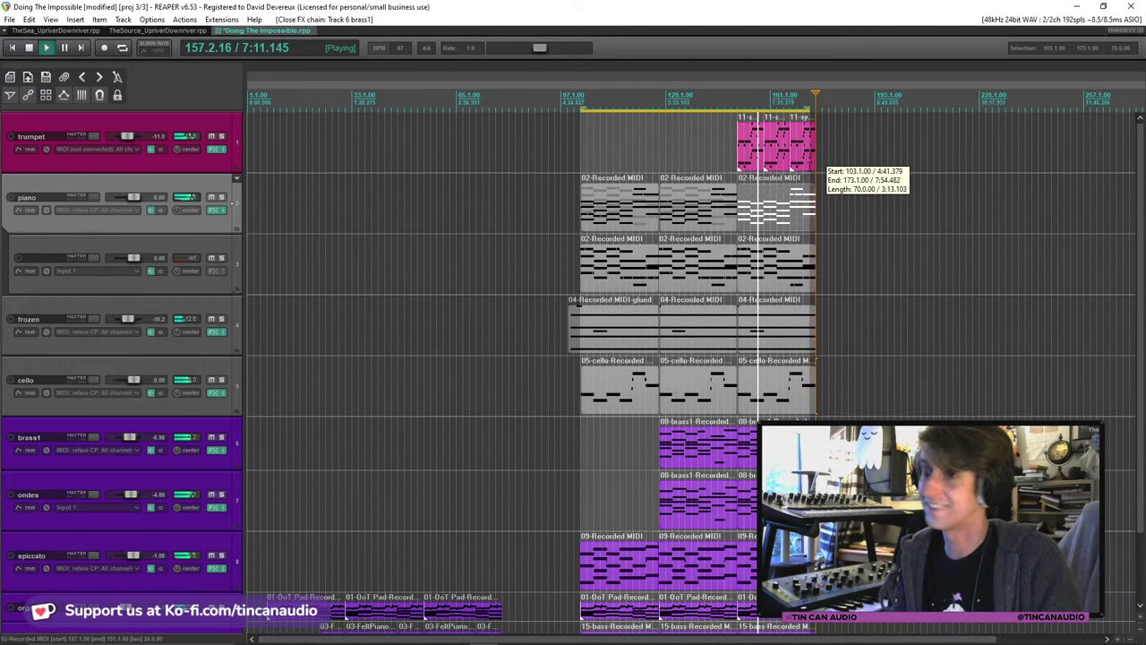
left_click(811, 169)
scroll(794, 170, "up", 3)
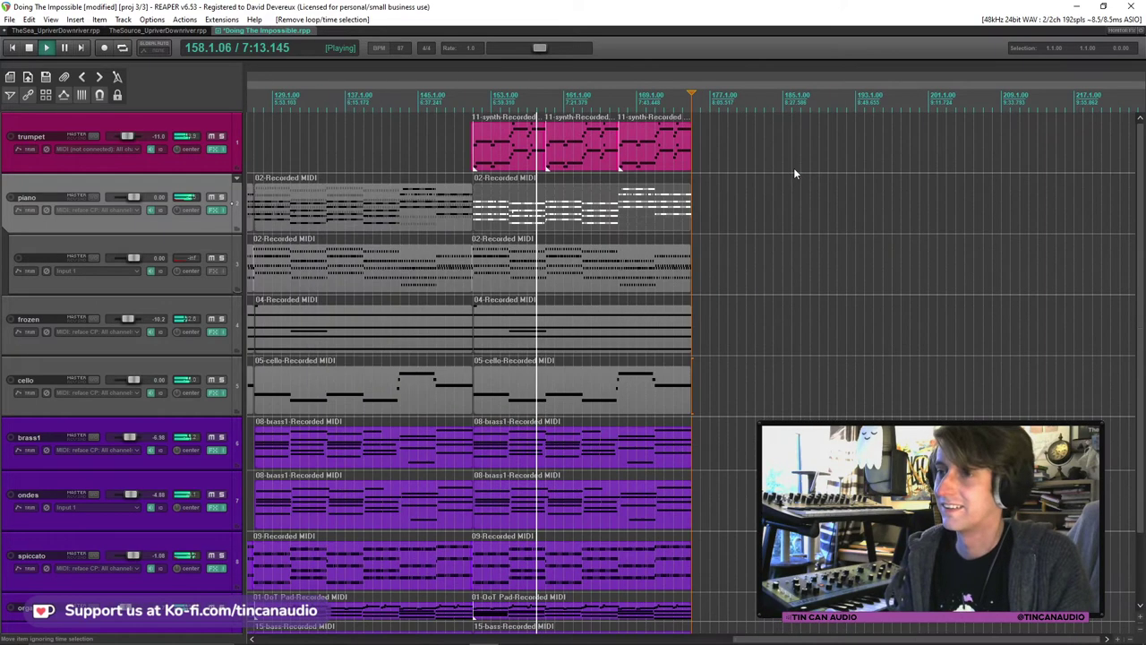
Listen to the playback through the final trumpet repeats and review how the layers sit together across the arrangement.
scroll(794, 170, "down", 1)
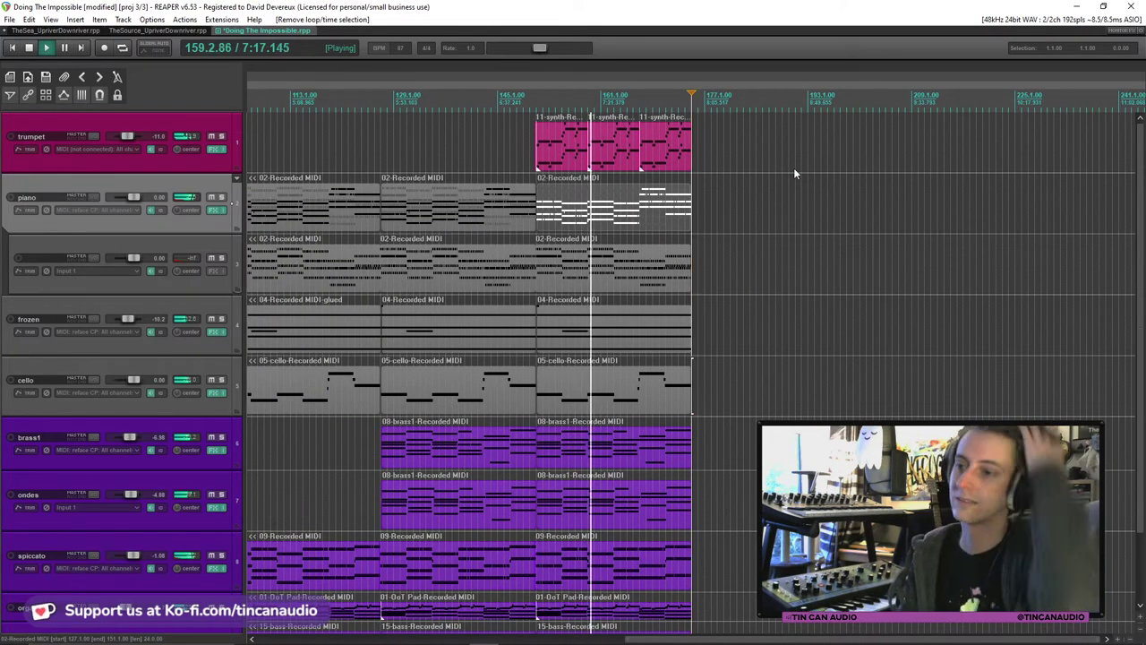
scroll(491, 280, "down", 2)
scroll(506, 310, "up", 2)
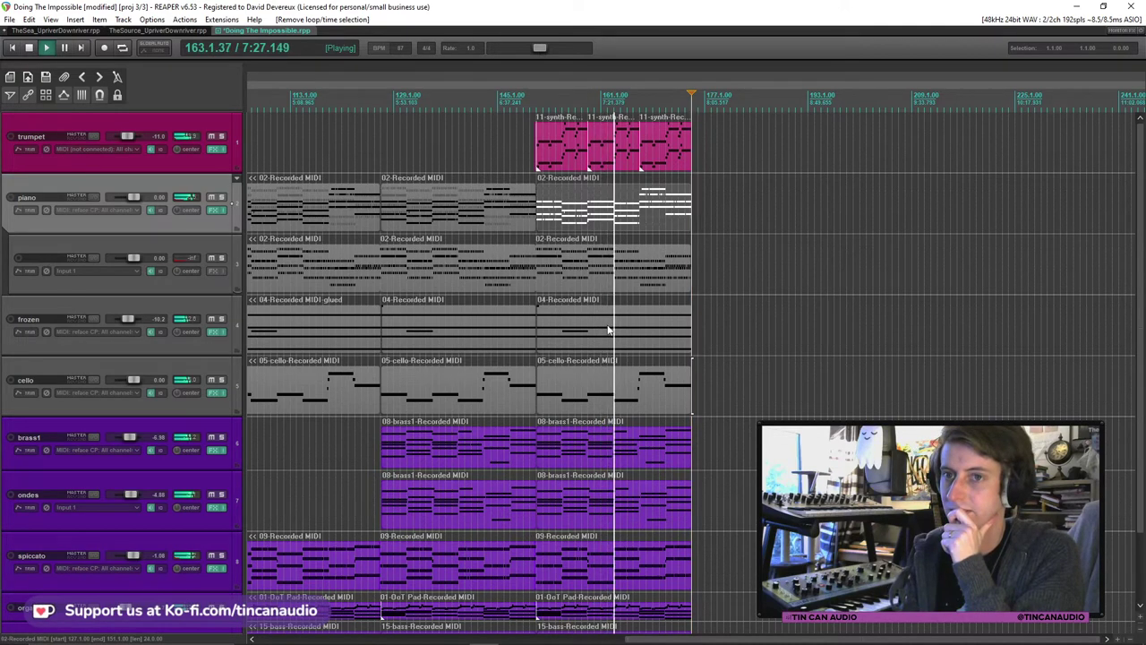
key("ctrl+Page_Down")
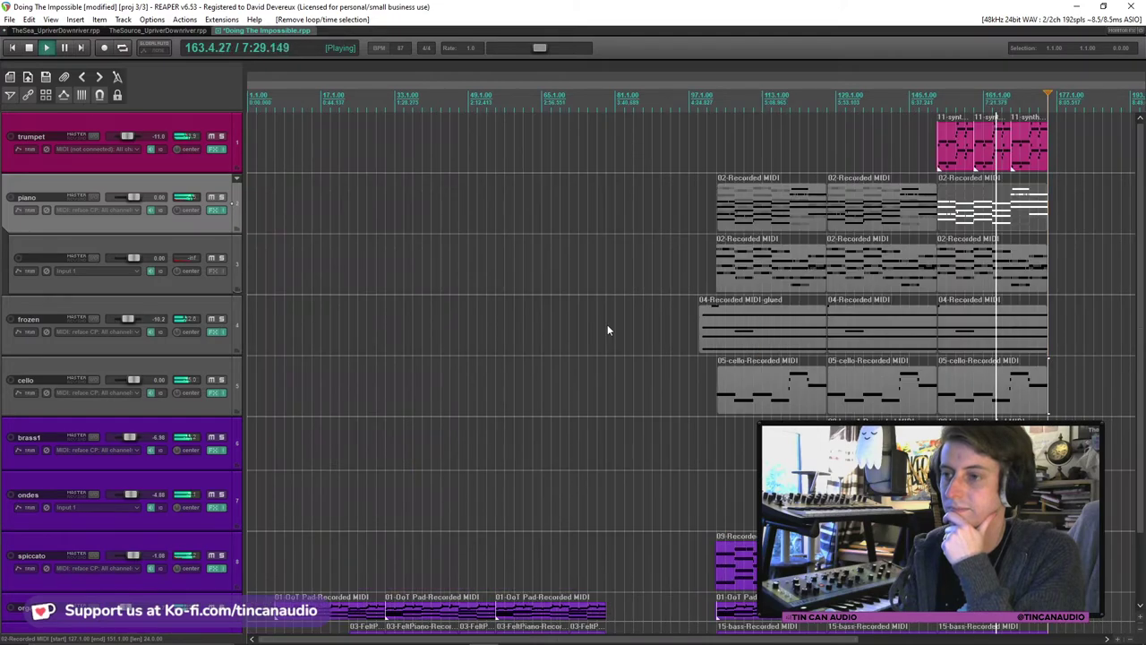
scroll(607, 330, "up", 3)
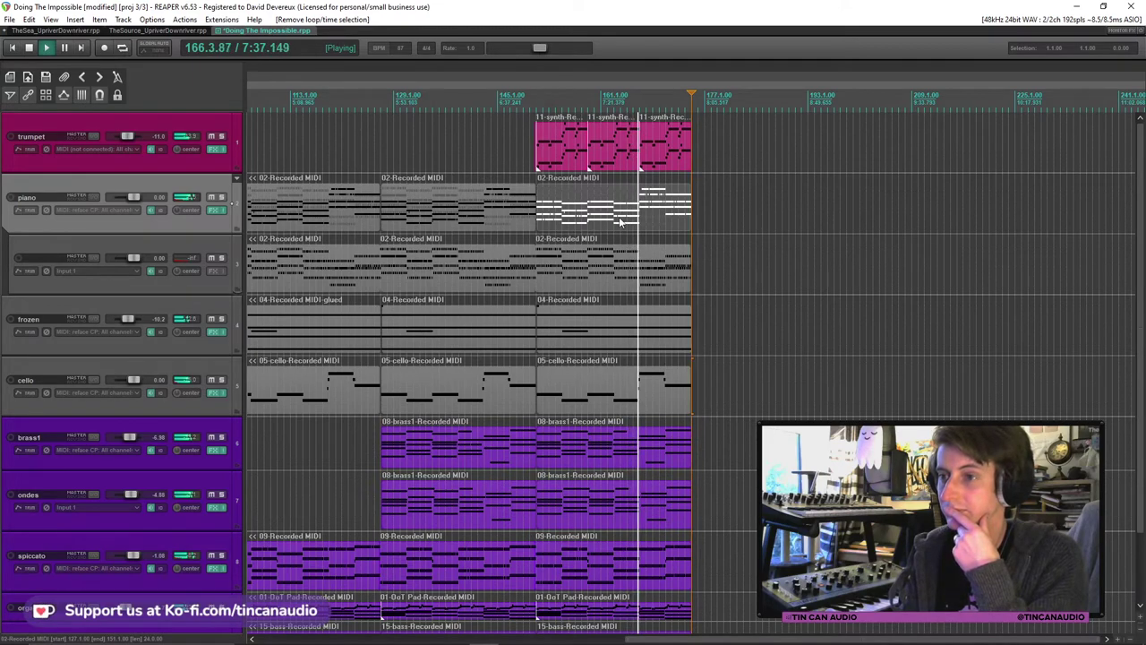
scroll(615, 272, "down", 2)
scroll(616, 269, "down", 1)
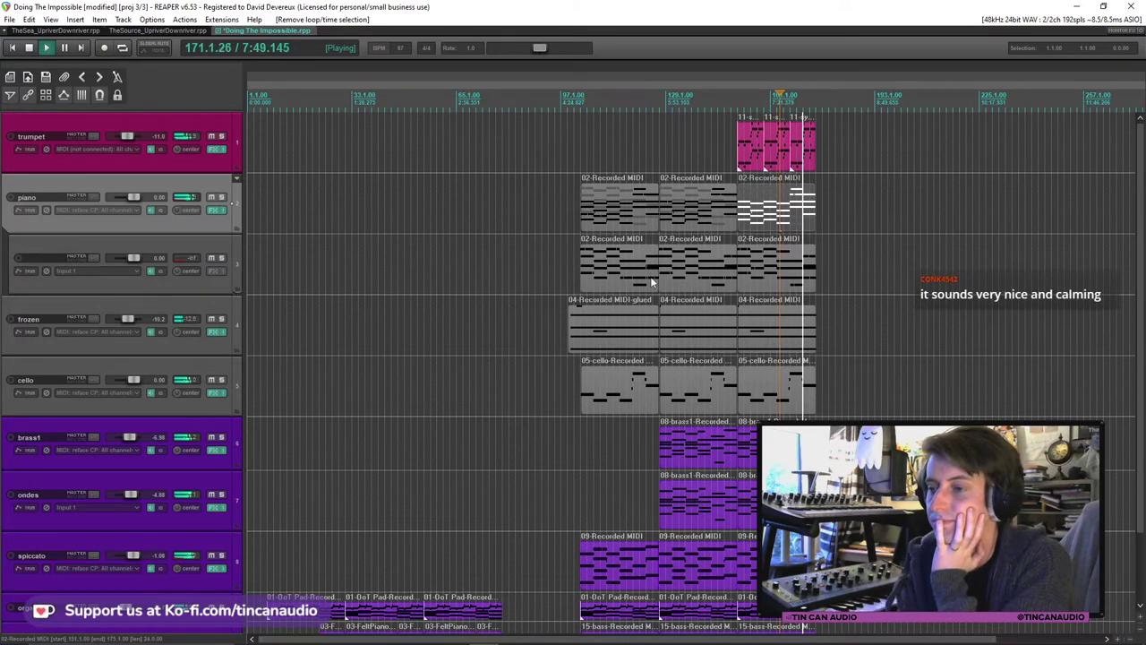
Adjust the end of the frozen track's last item and stop playback.
left_click_drag(816, 328, 817, 328)
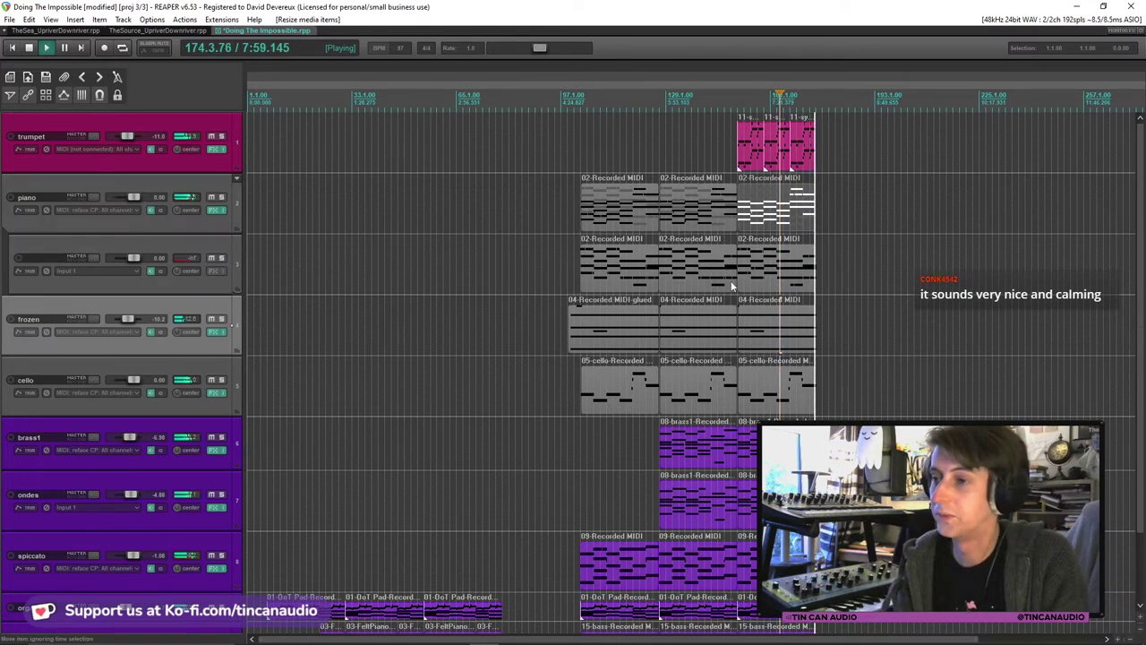
key("space")
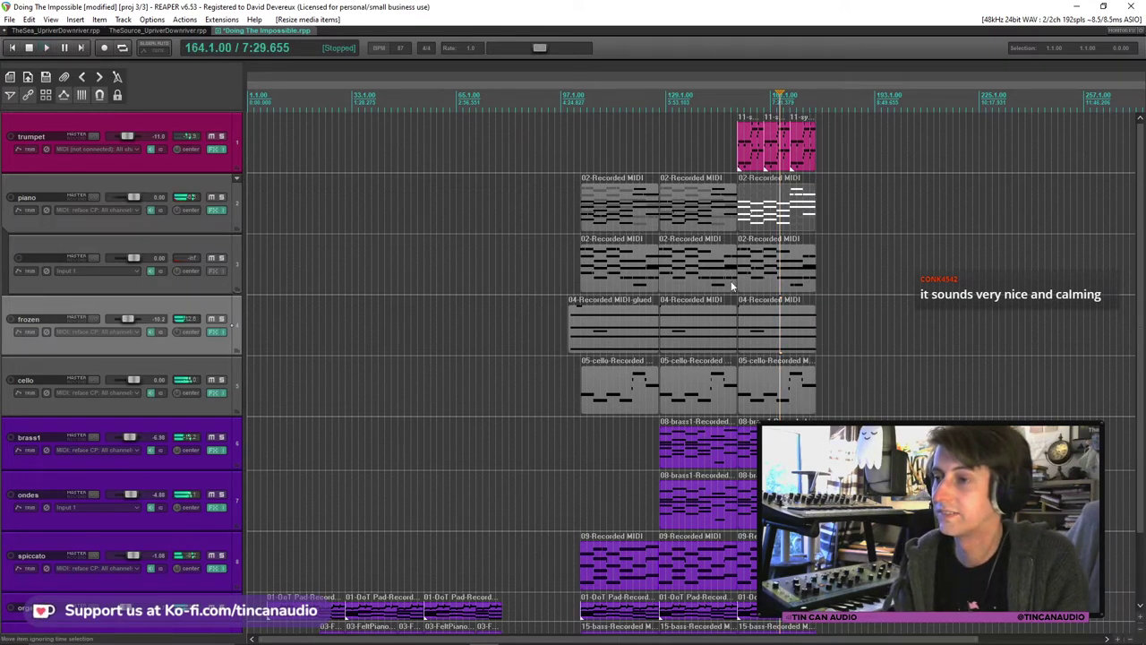
Compare the arrangements in the TheSource_UpriverDownriver and TheSea_UpriverDownriver projects, and return to Doing The Impossible.
left_click(583, 219)
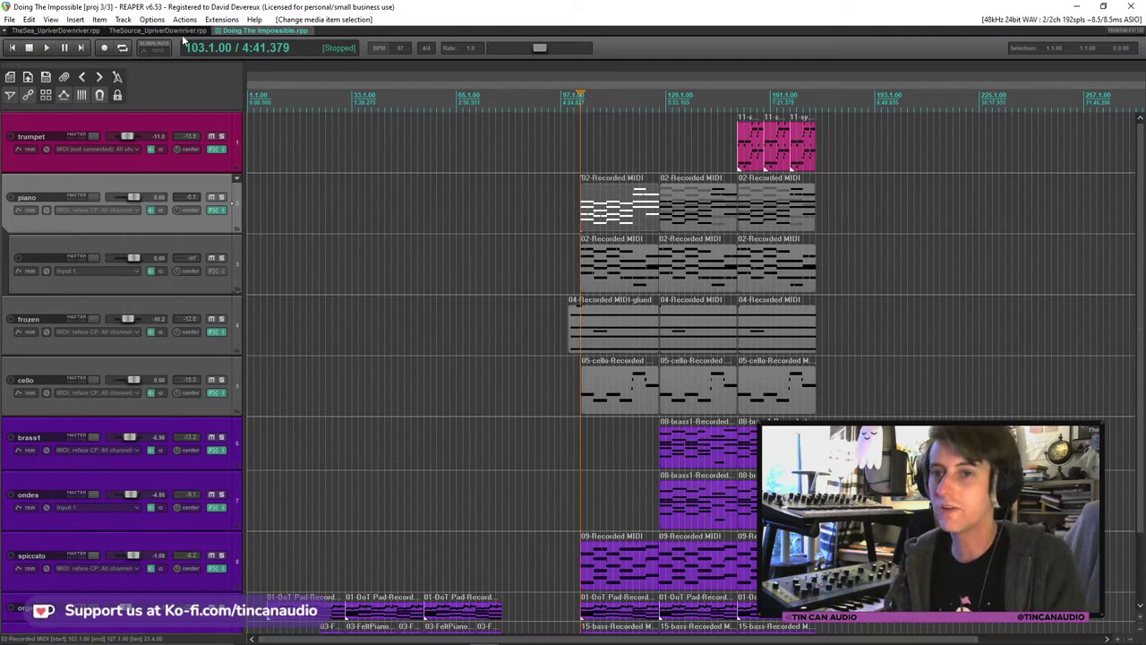
left_click(184, 32)
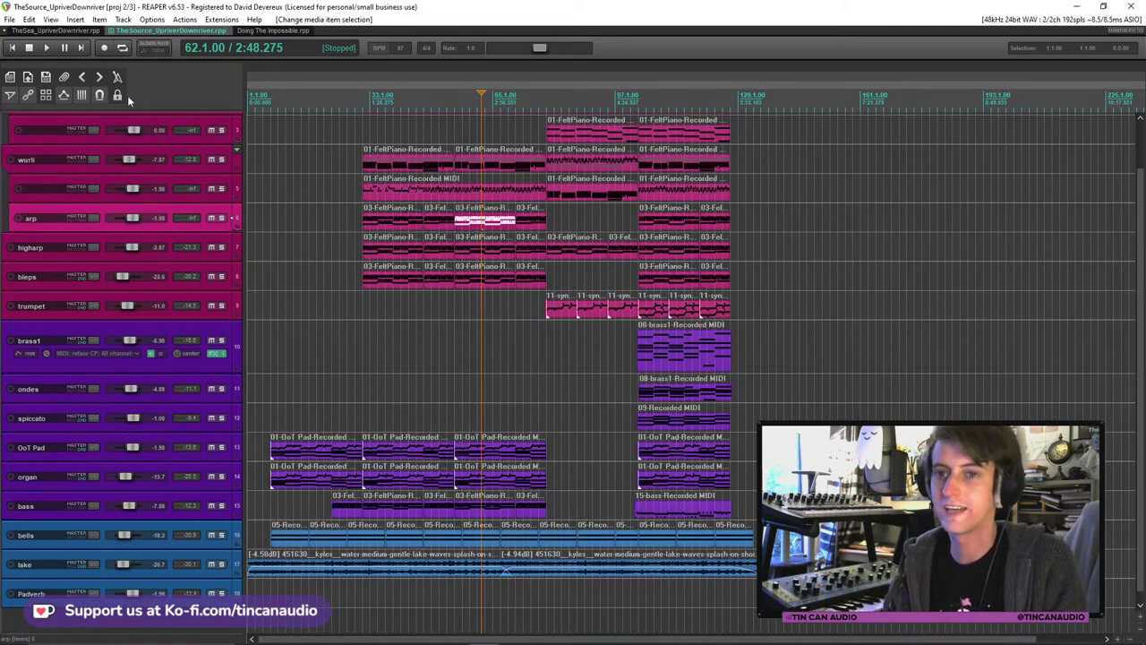
left_click(82, 32)
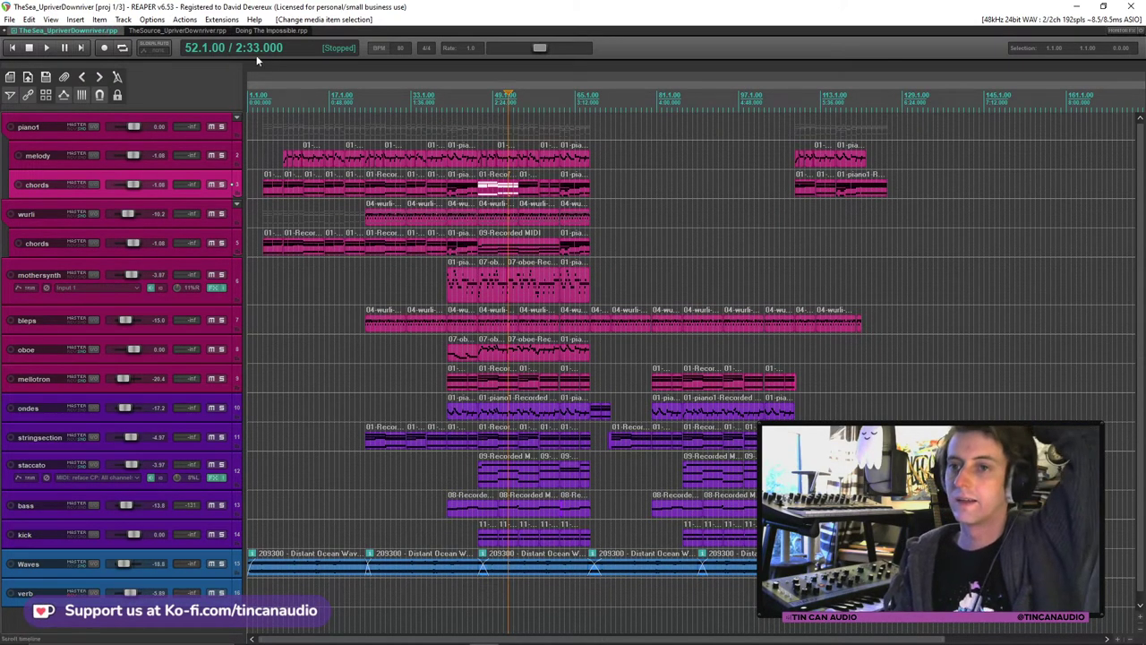
left_click(211, 34)
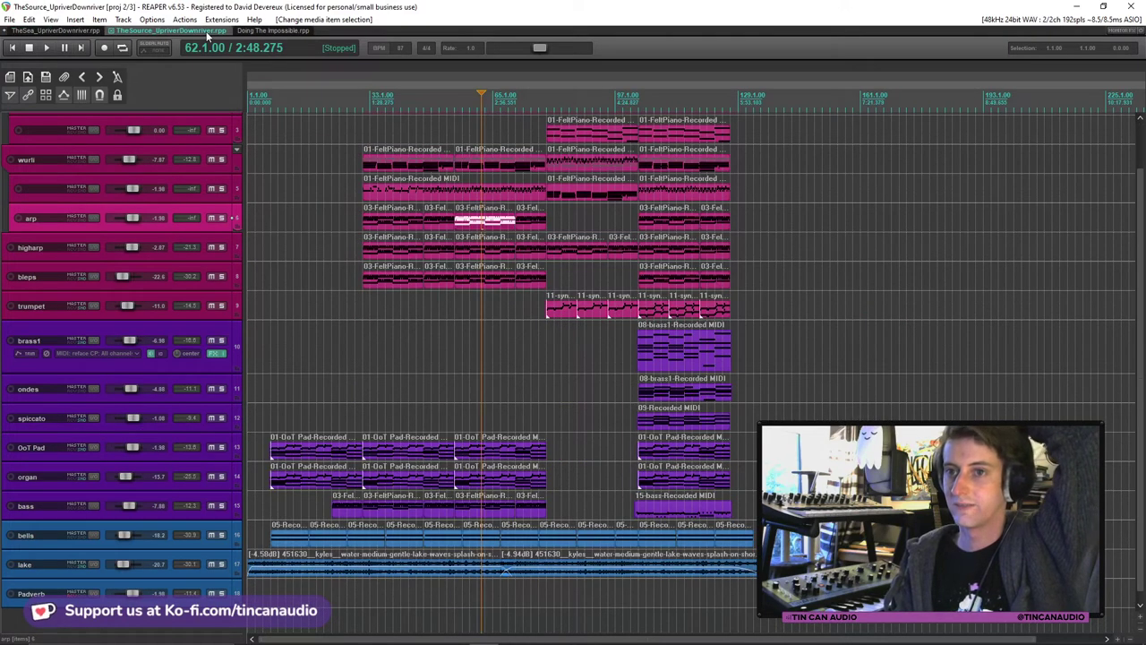
left_click(261, 34)
Play the arrangement from bar 99 to listen to the frozen part's opening.
left_click(597, 230)
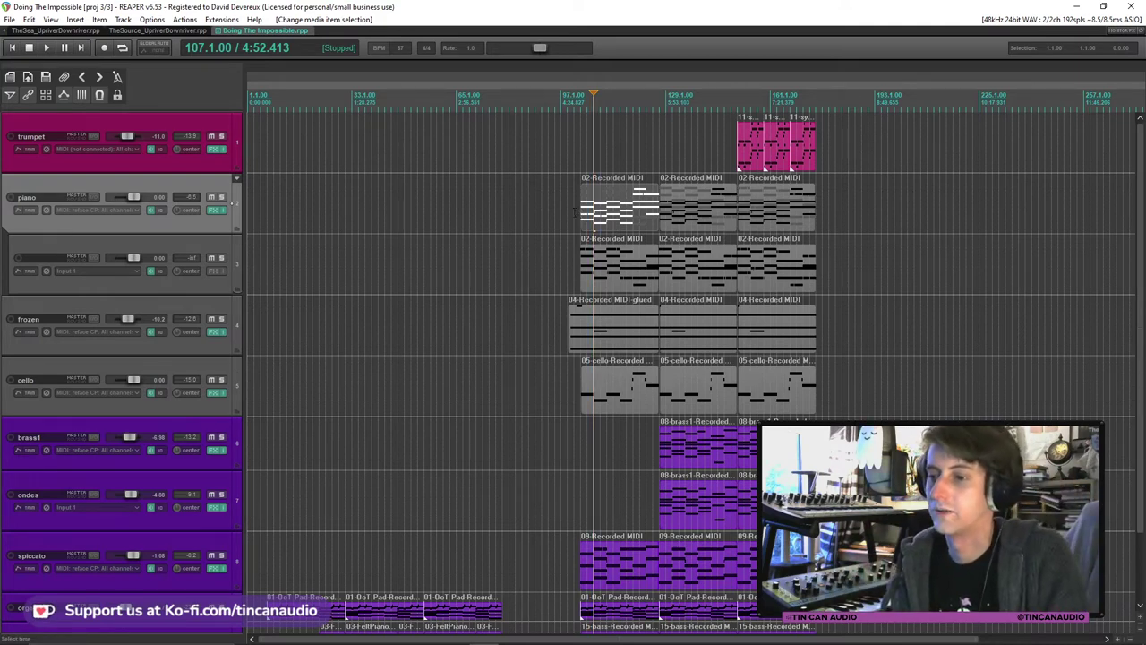
left_click(569, 212)
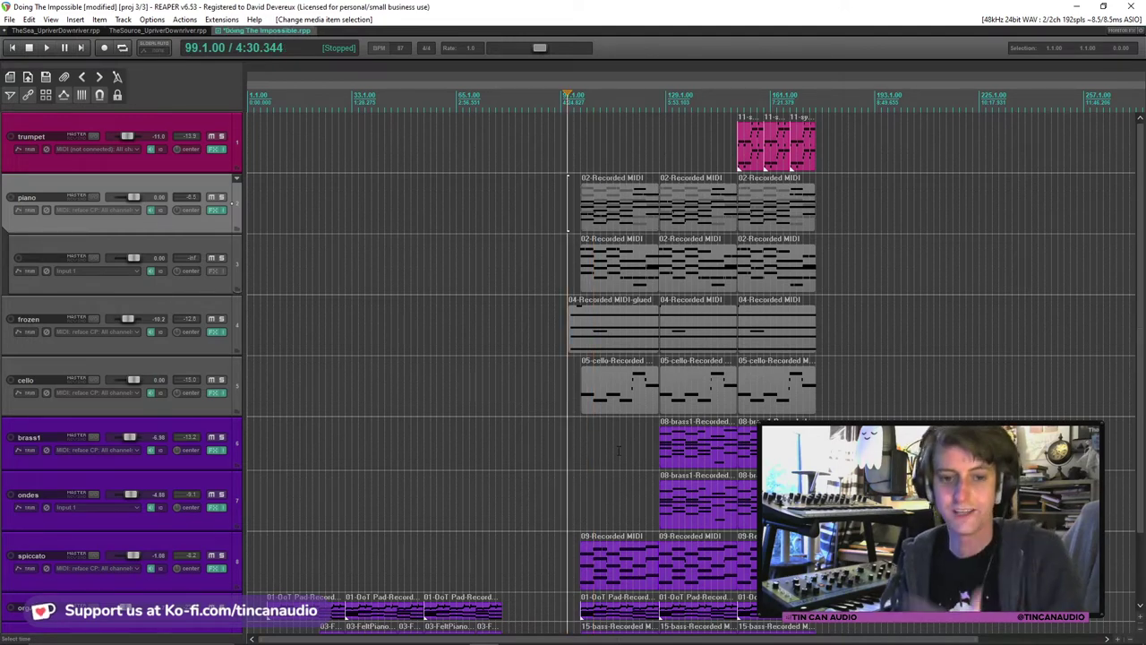
key("space")
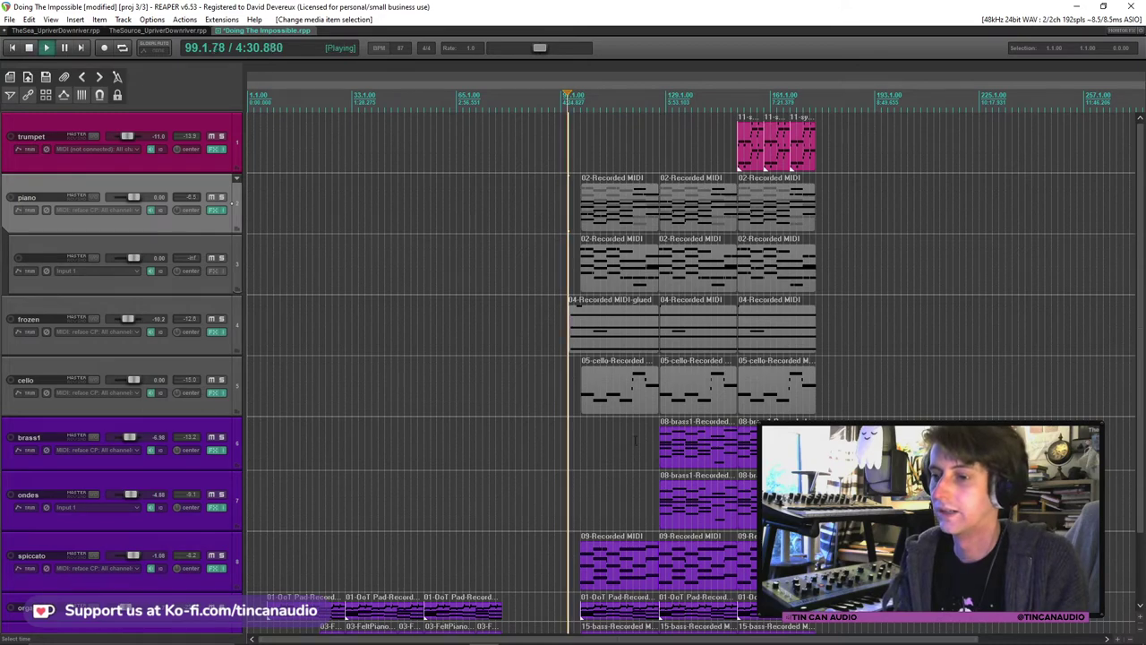
scroll(639, 439, "up", 3)
scroll(639, 439, "down", 4)
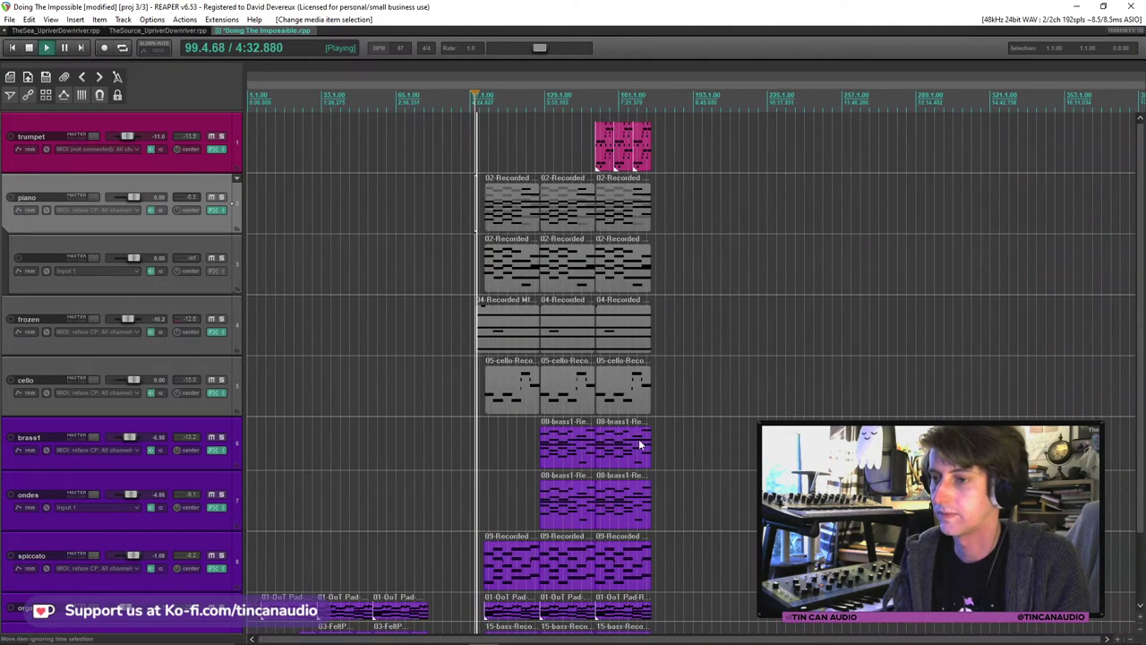
scroll(638, 439, "up", 2)
scroll(638, 439, "down", 2)
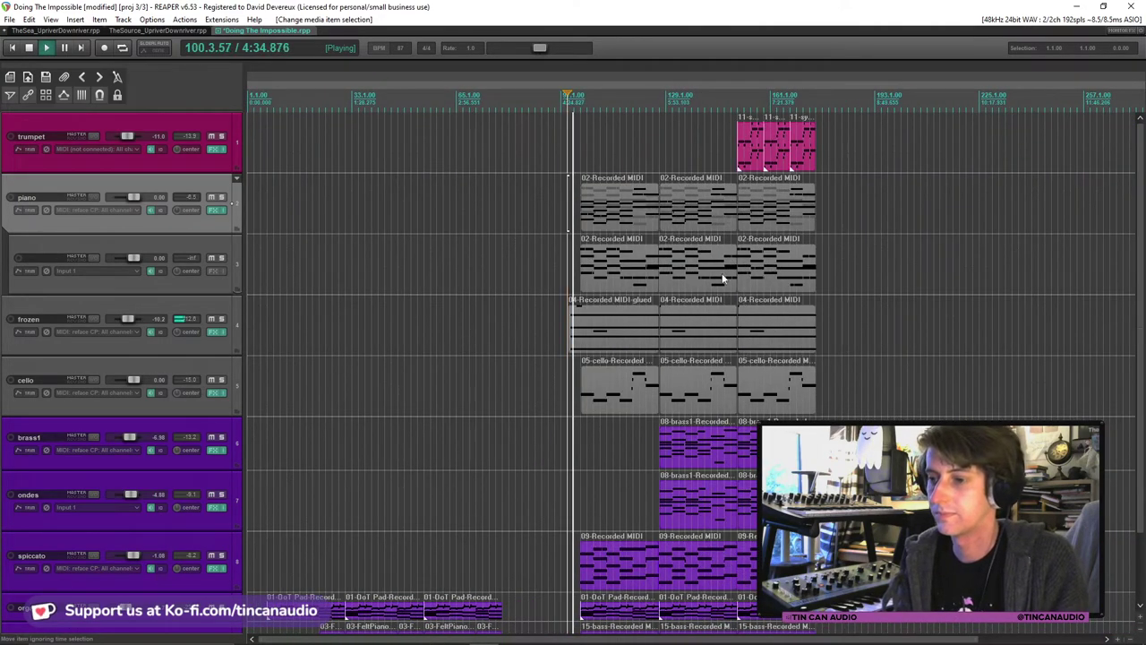
Stop playback and duplicate the cello track with its items directly below the original.
left_click(595, 385)
key("space")
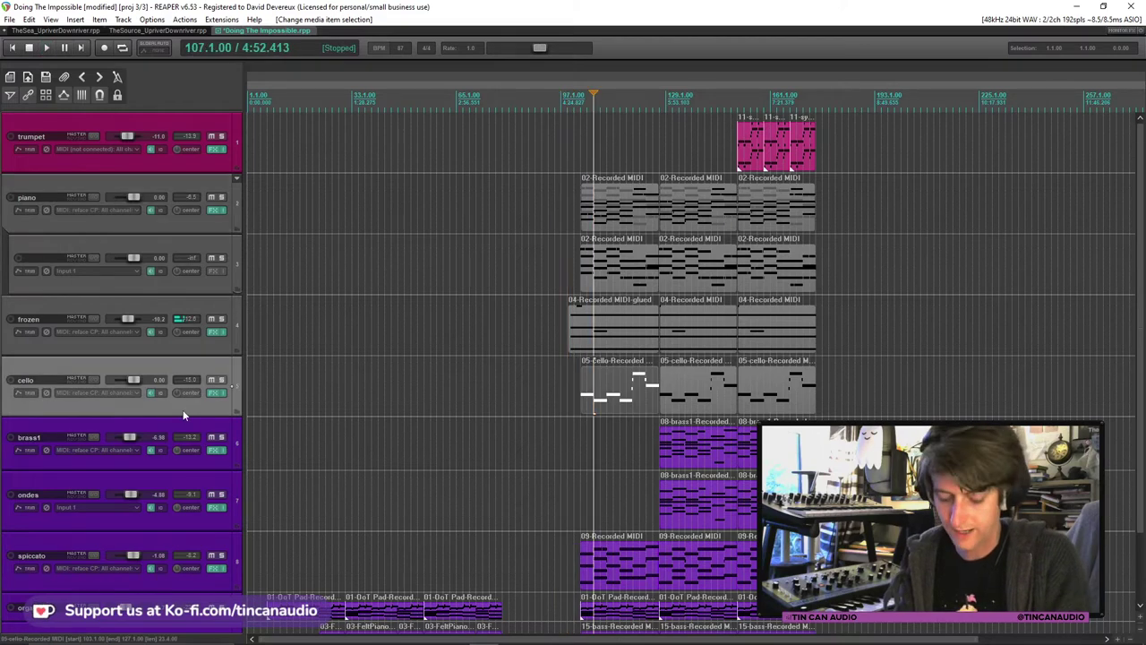
key("ctrl+c")
key("ctrl+v")
Load the Viola Solo Combi program in the duplicated cello track's HALion Sonic SE instrument and close its FX window.
left_click(215, 454)
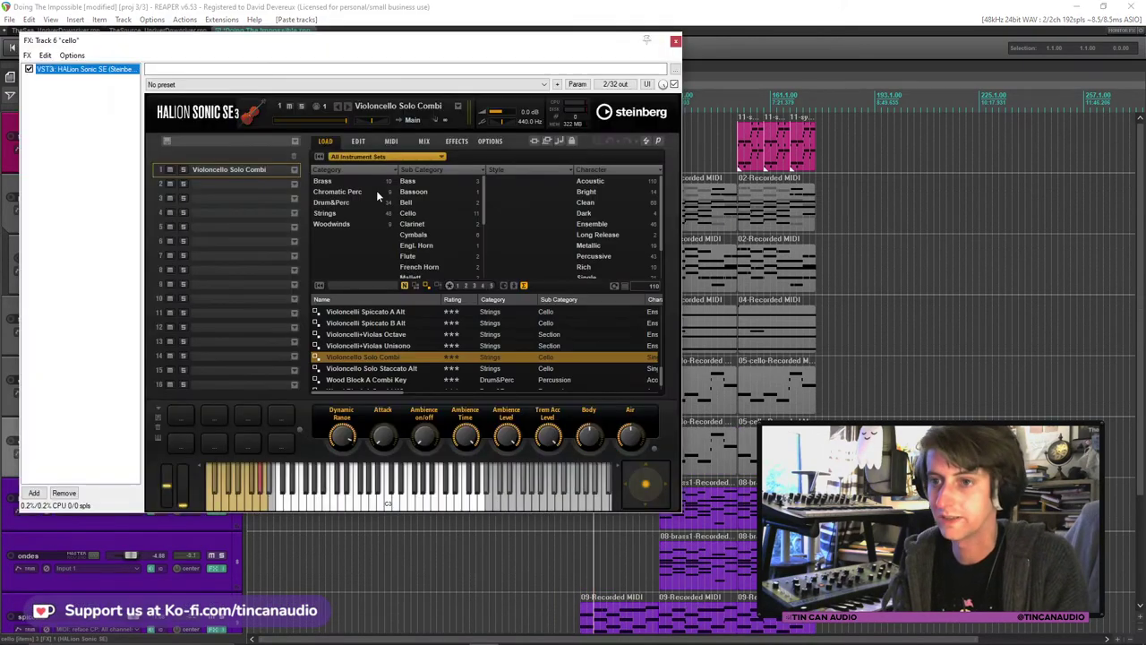
scroll(353, 356, "up", 8)
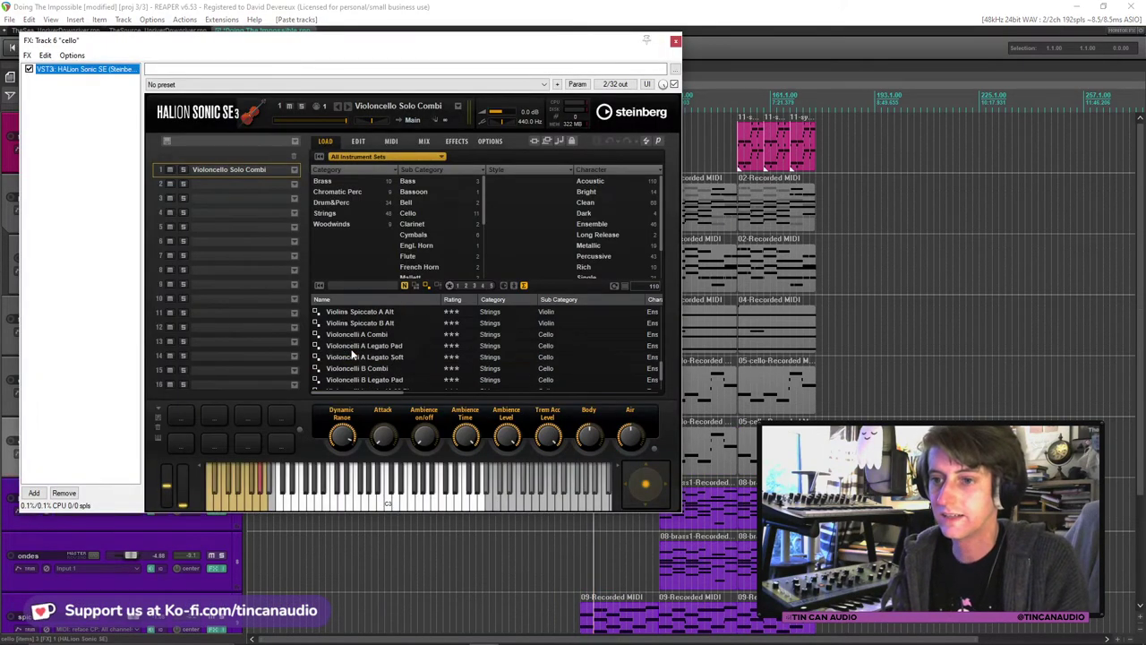
scroll(352, 356, "up", 3)
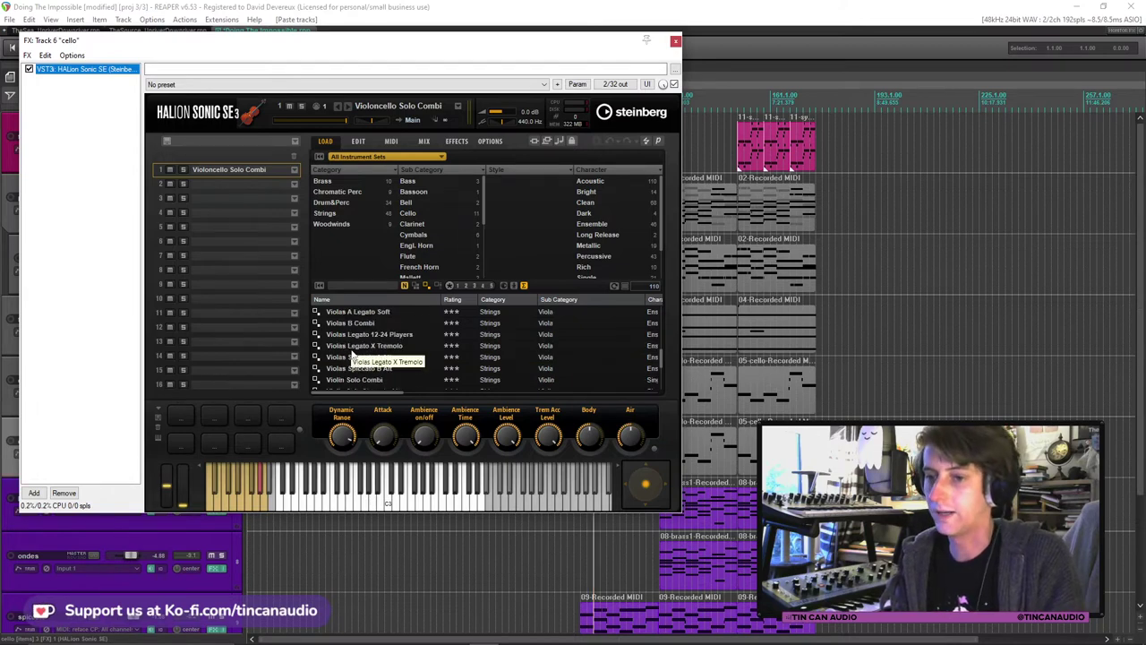
scroll(376, 354, "down", 1)
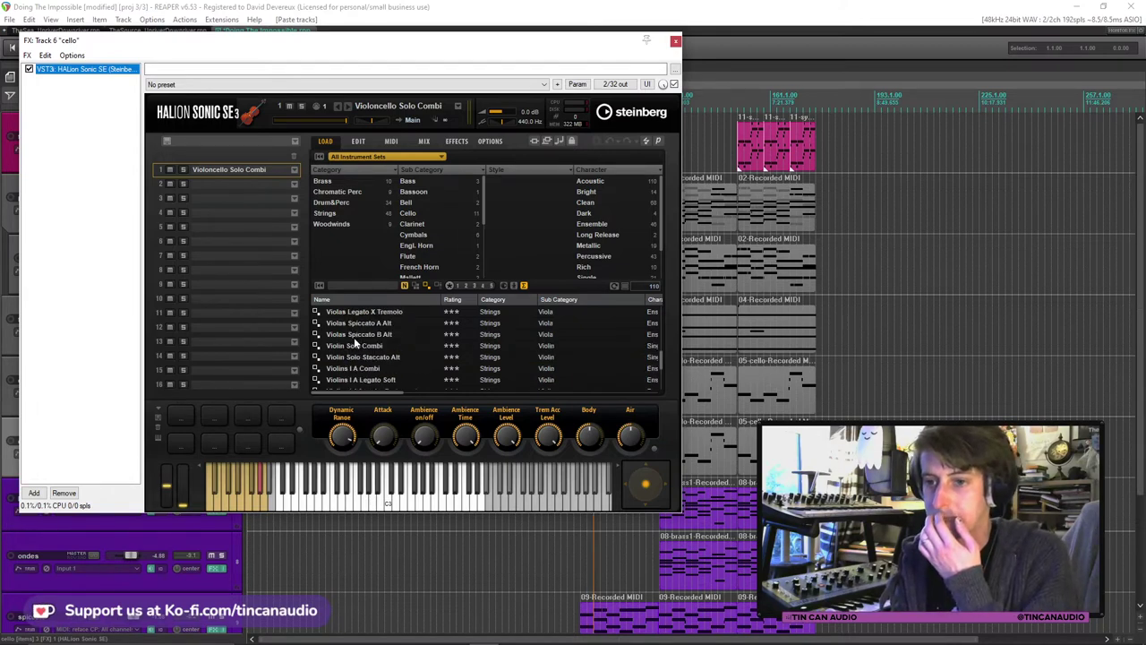
left_click(362, 348)
scroll(362, 351, "up", 3)
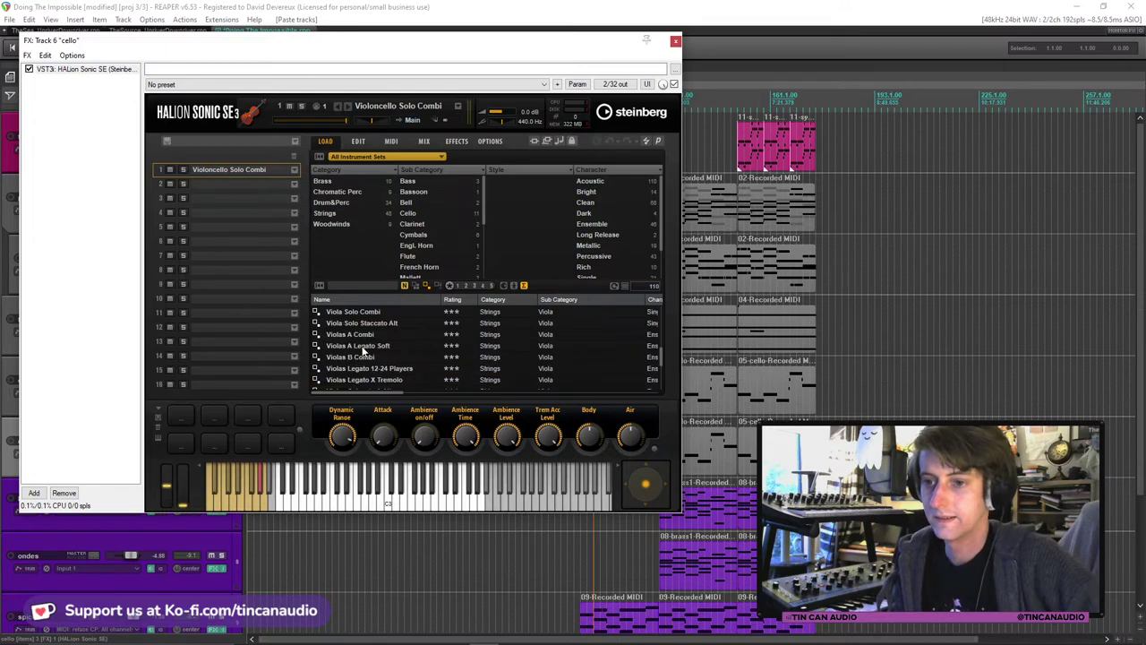
left_click(363, 335)
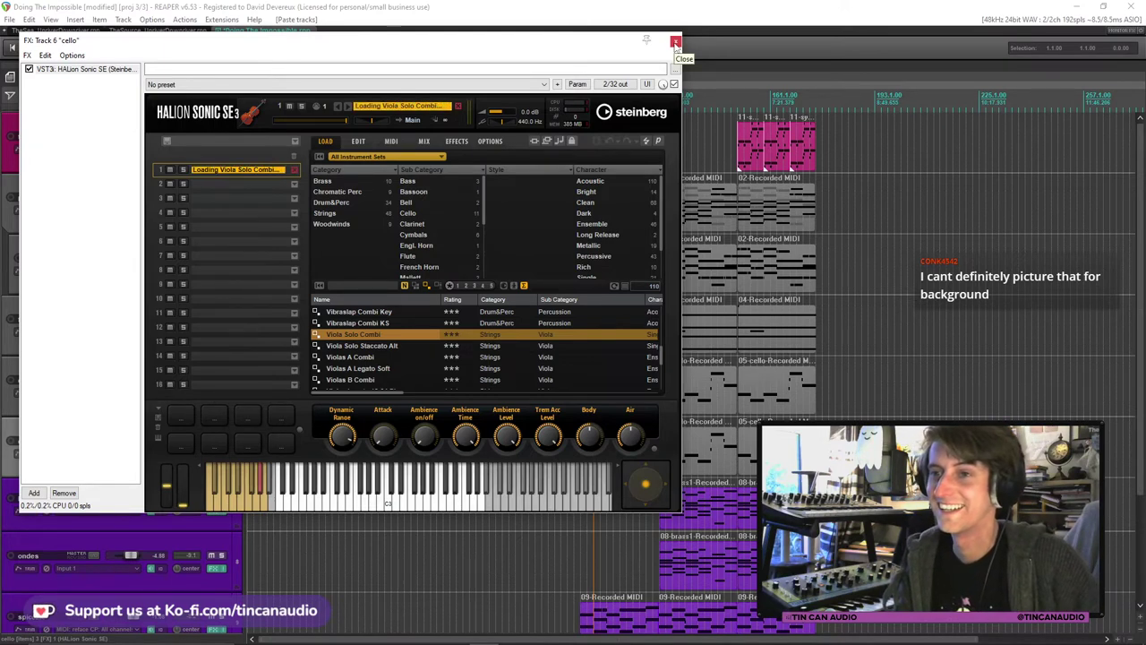
left_click(676, 42)
Delete the copied cello items from the duplicated track.
left_click(617, 400)
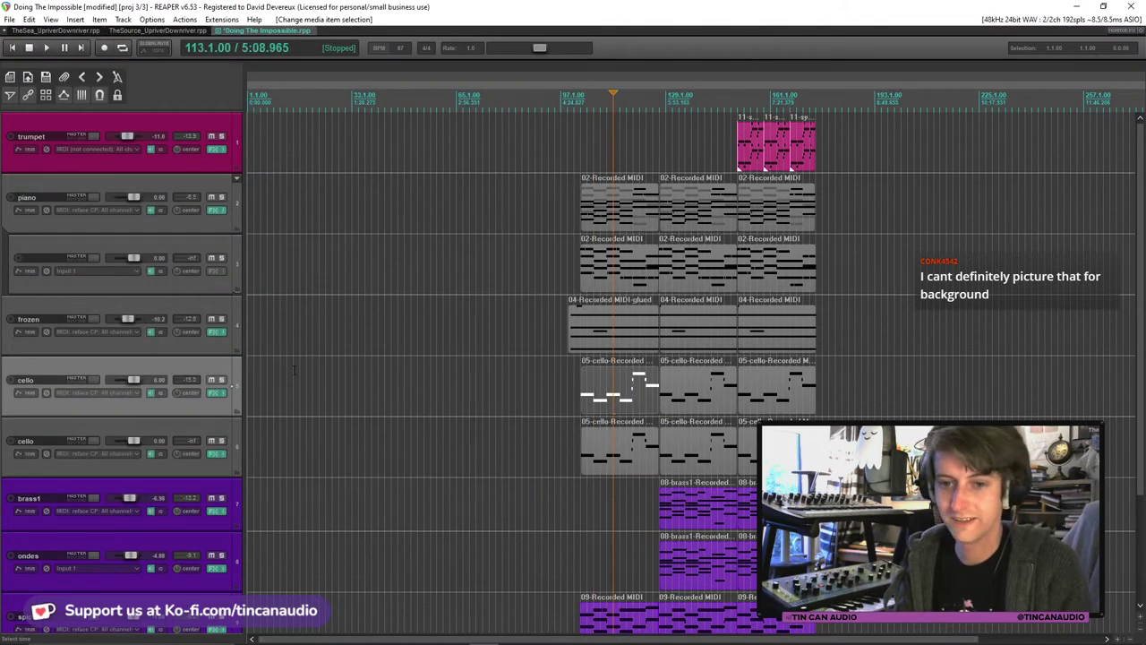
left_click(601, 457)
key("Delete")
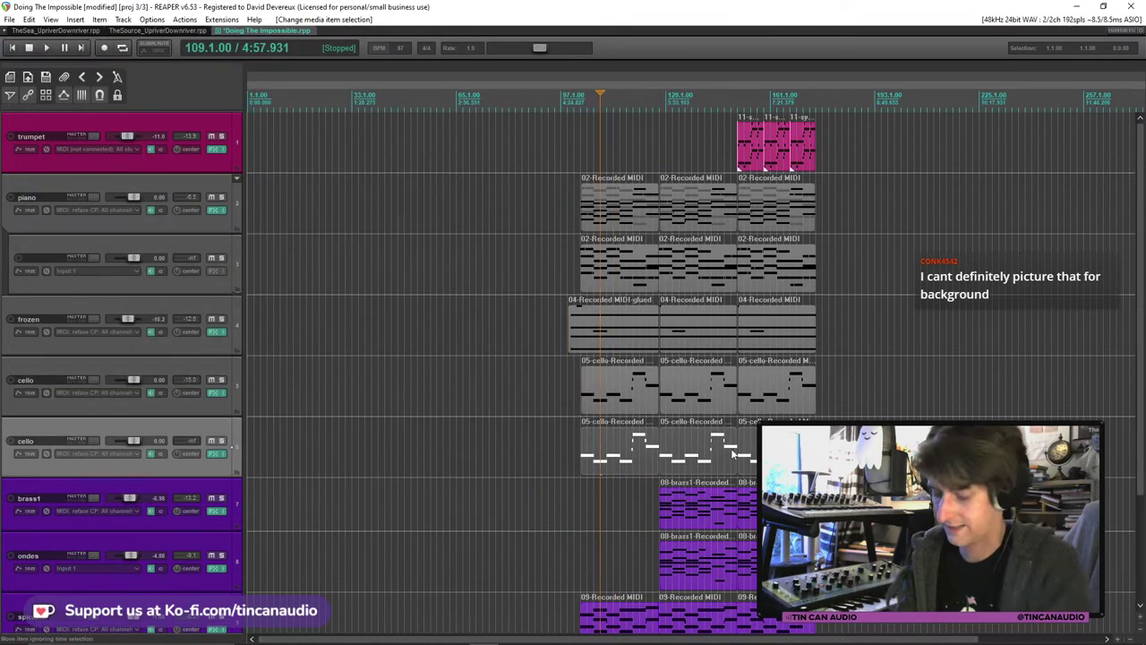
Arm the lower cello track for recording and use Viola Solo Combi as its HALion Sonic SE instrument.
left_click(11, 442)
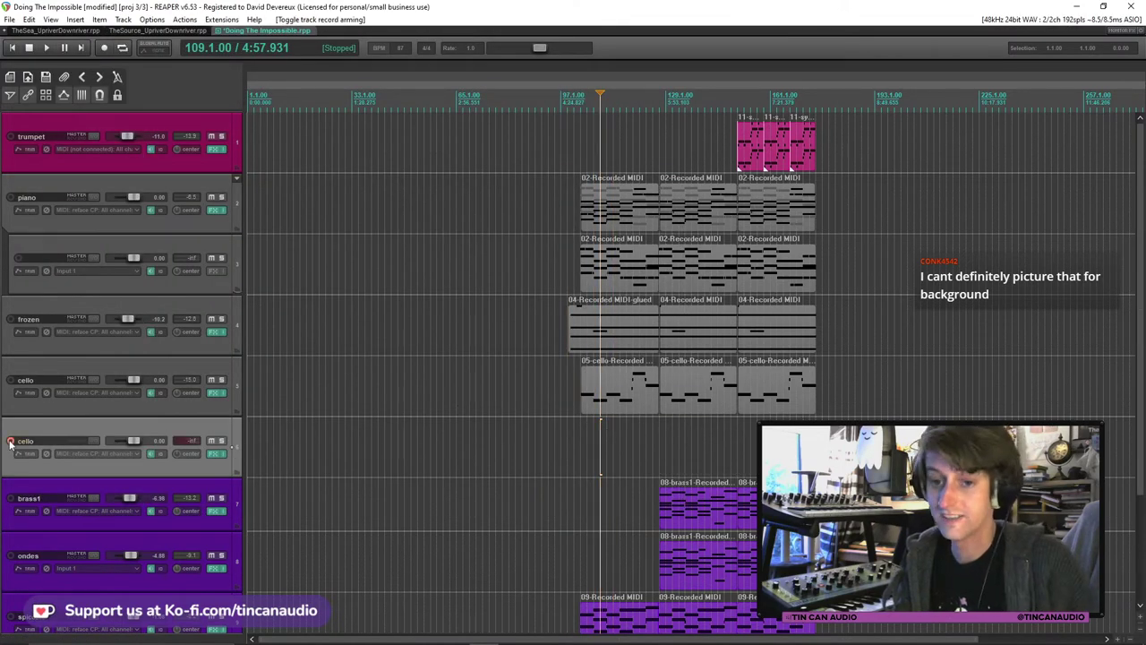
left_click(210, 453)
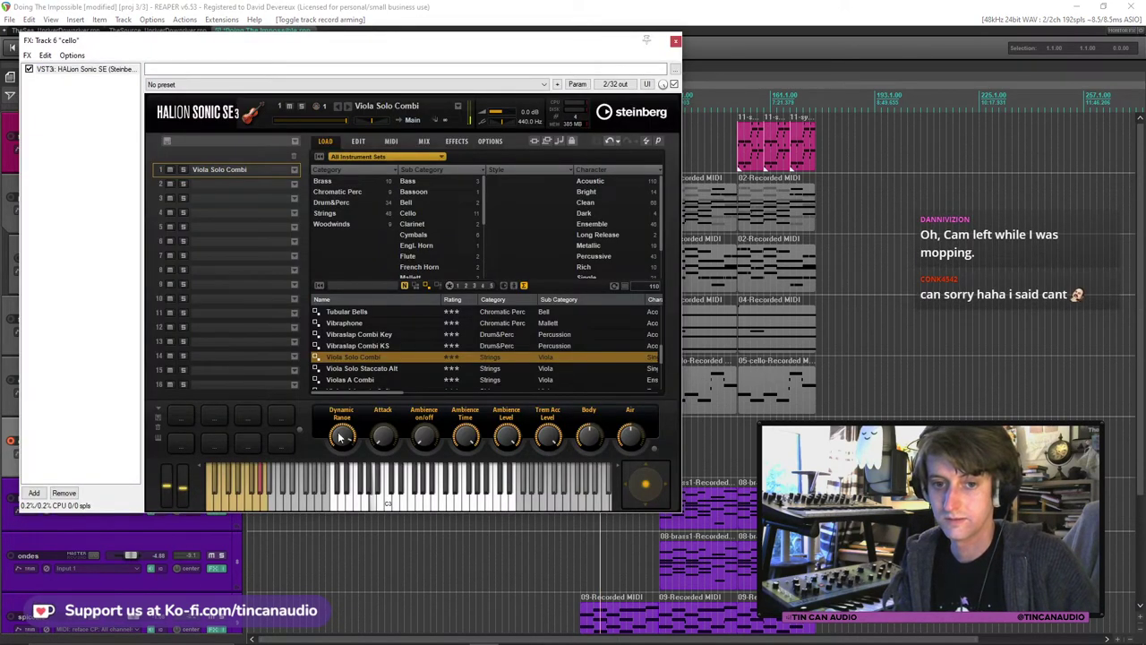
left_click(676, 41)
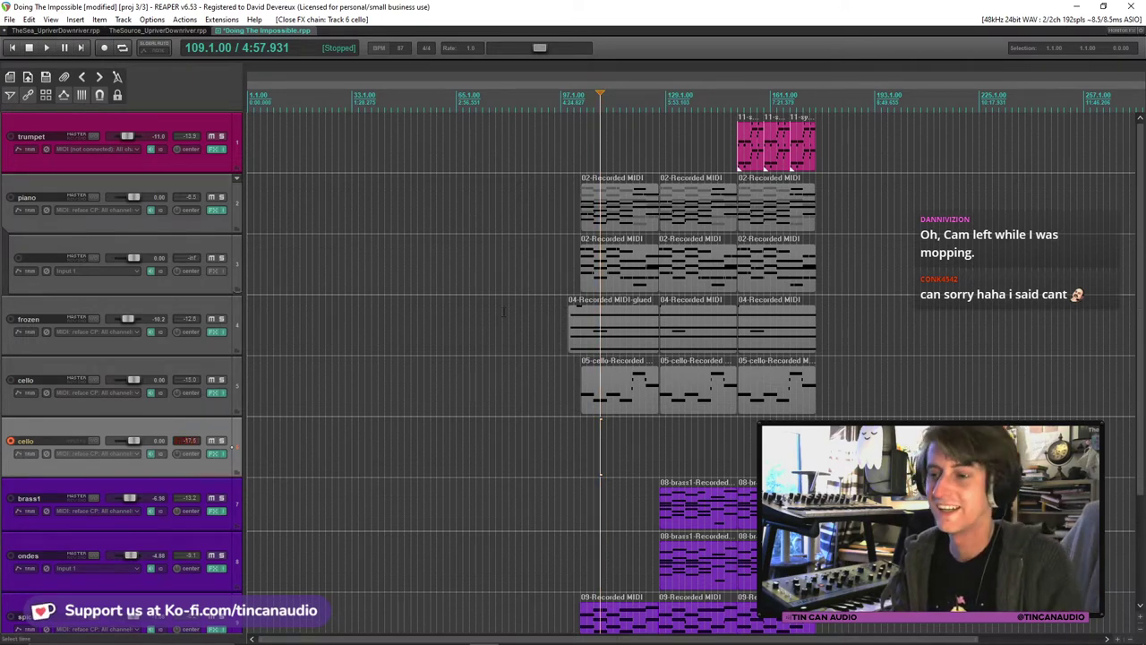
Place the edit cursor at bar 99 and save the project.
left_click(583, 380)
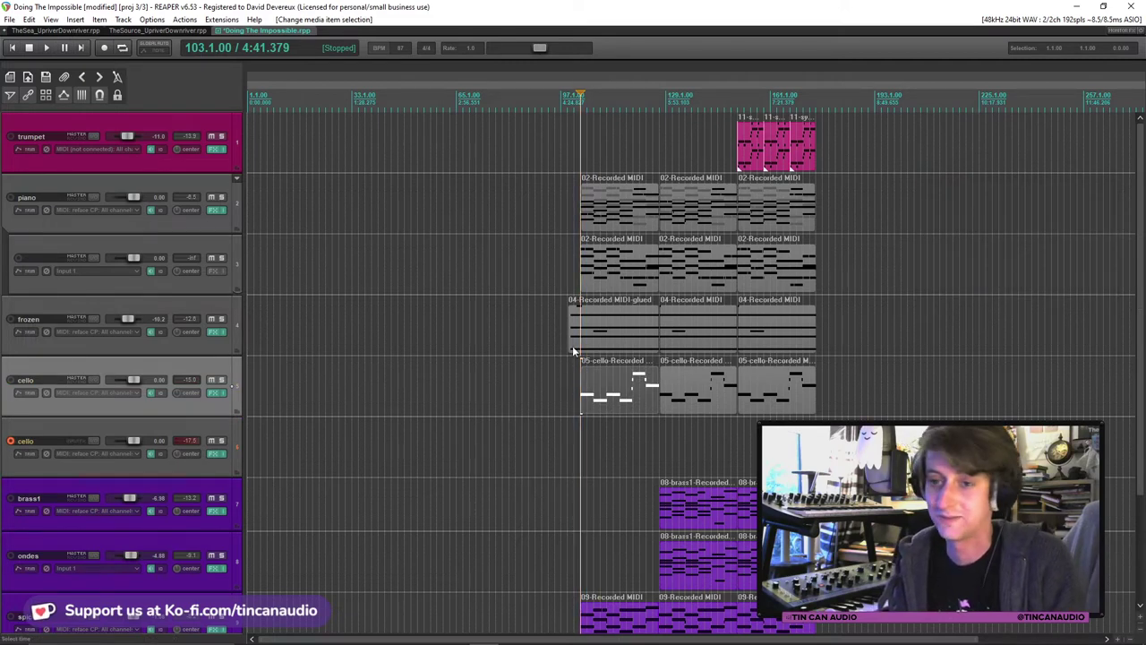
left_click(569, 340)
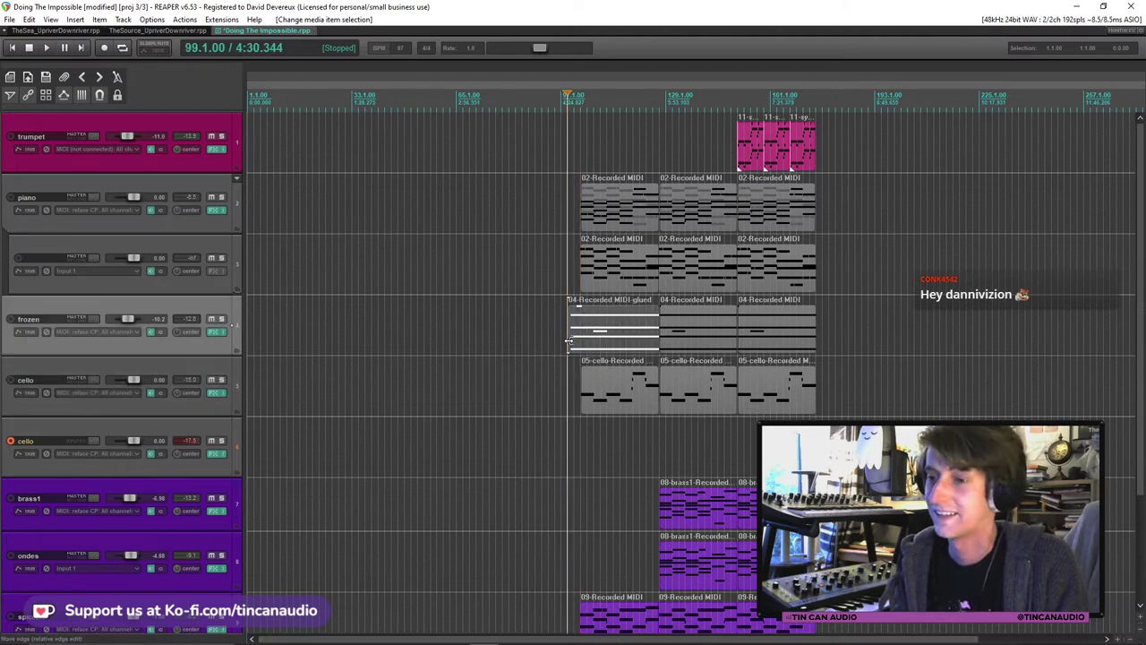
key("ctrl+s")
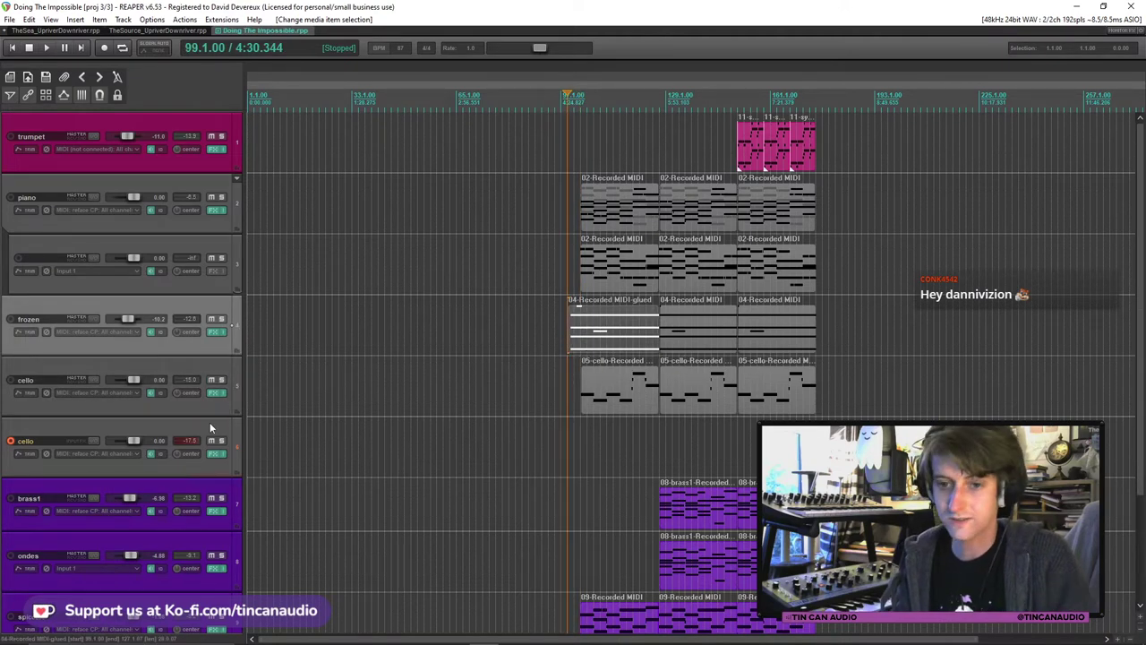
Rename the armed cello track as viola.
left_click(40, 442)
double_click(40, 442)
type("viola")
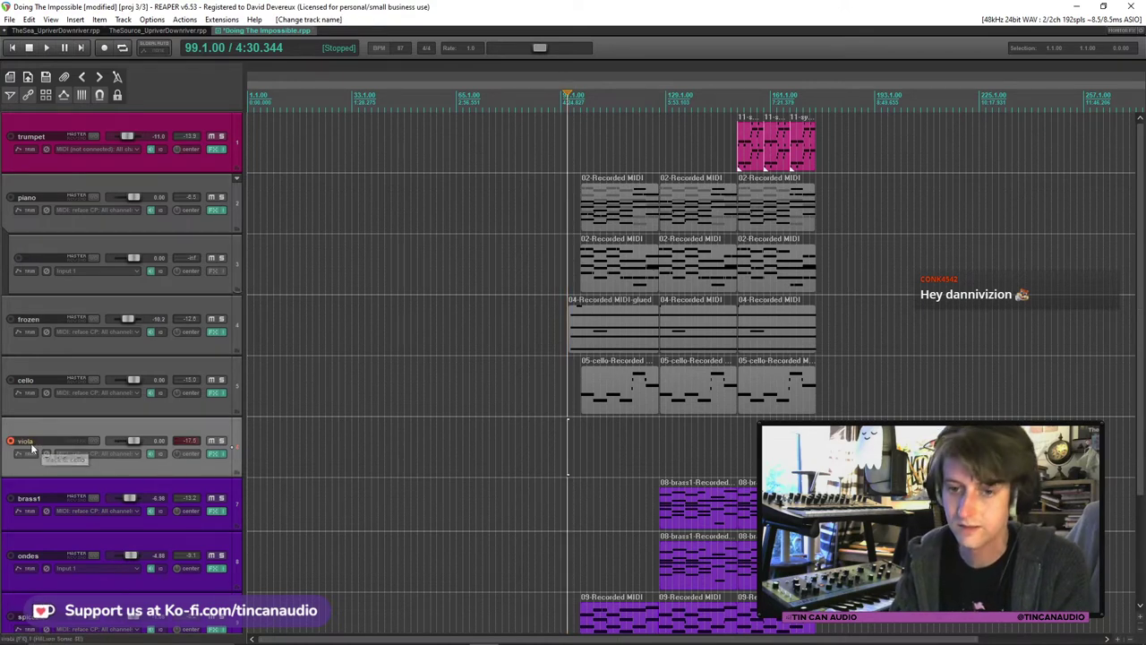
key("Return")
Place the edit cursor at bar 101 on the viola track and save the project.
left_click(586, 399)
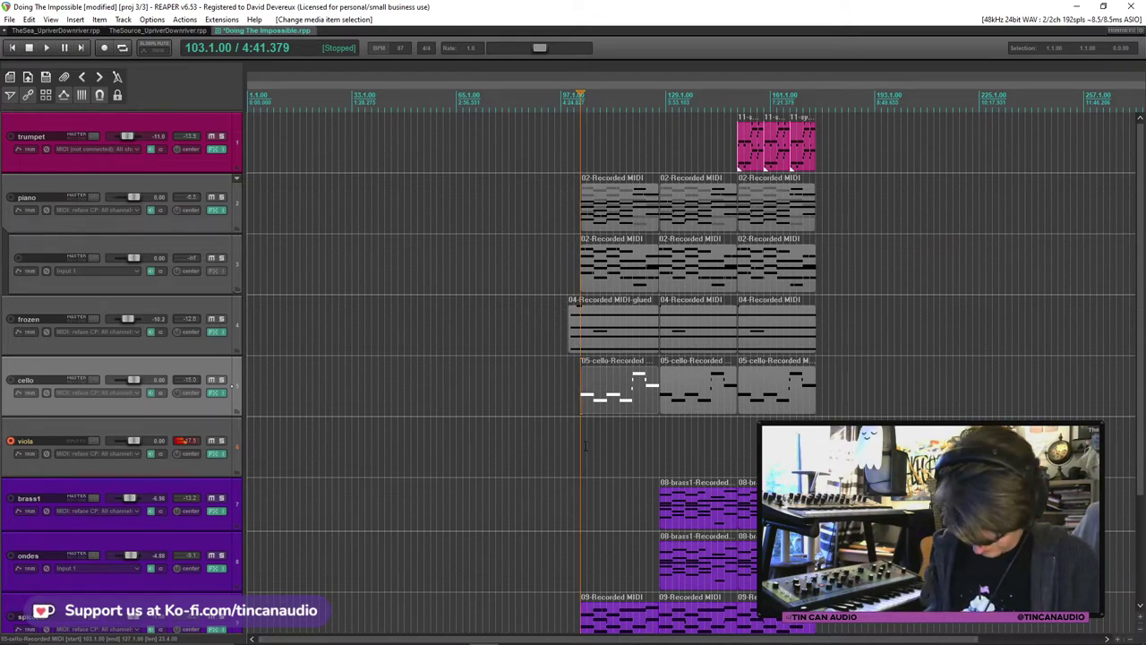
left_click(584, 445)
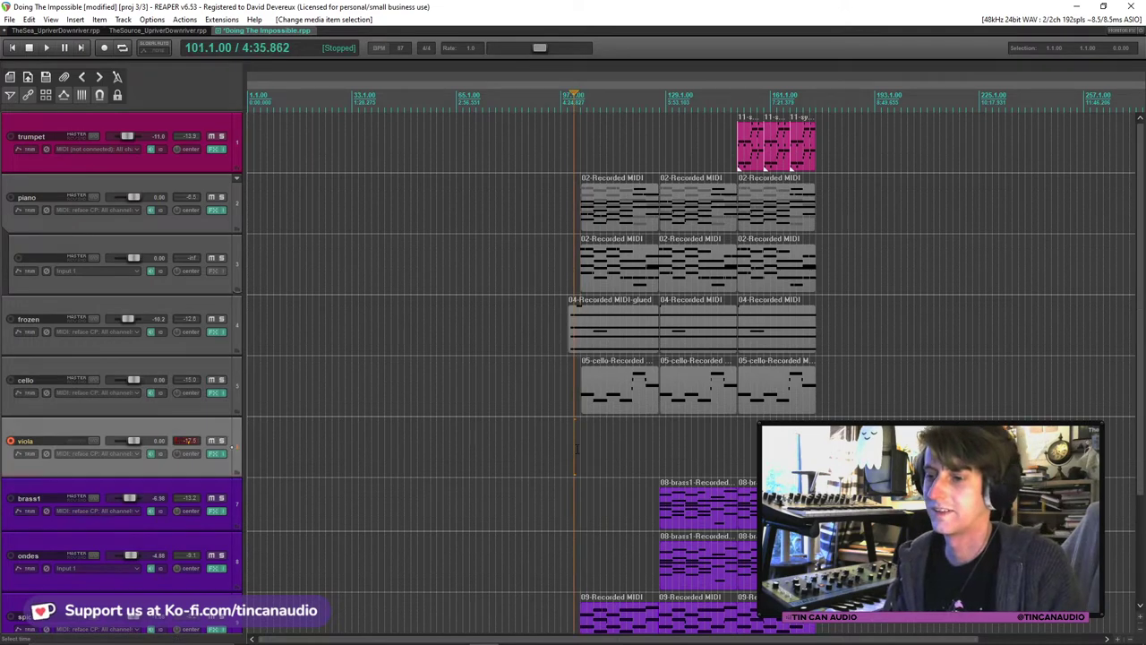
key("ctrl+s")
Play the arrangement from bar 101 to rehearse the viola part against the other instruments.
key("space")
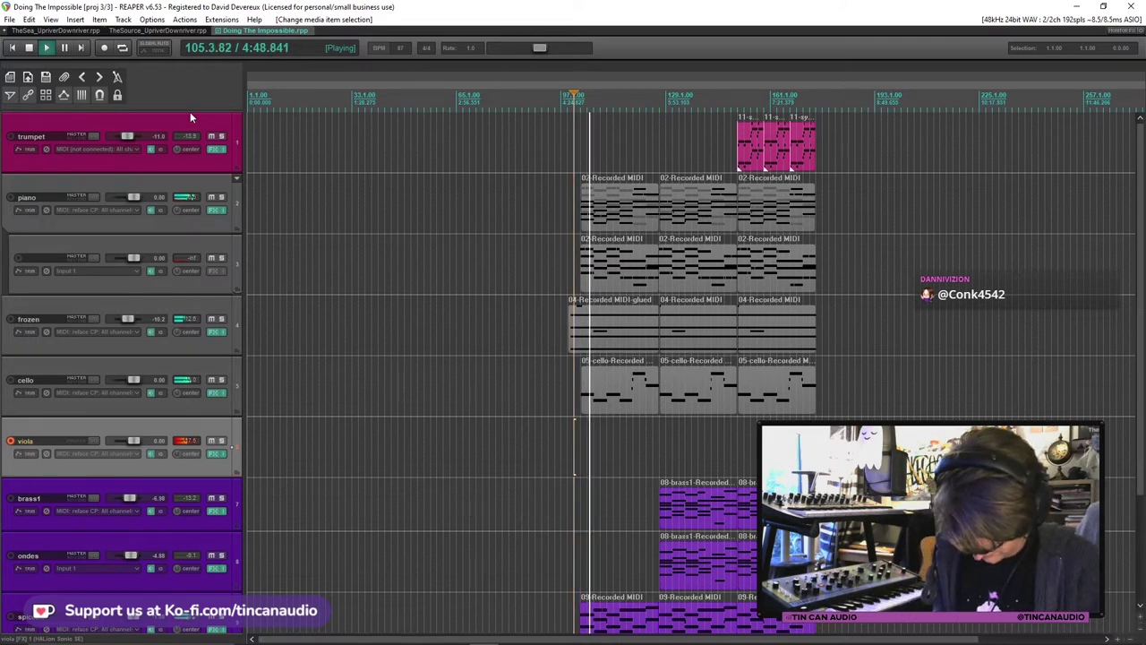
key("space")
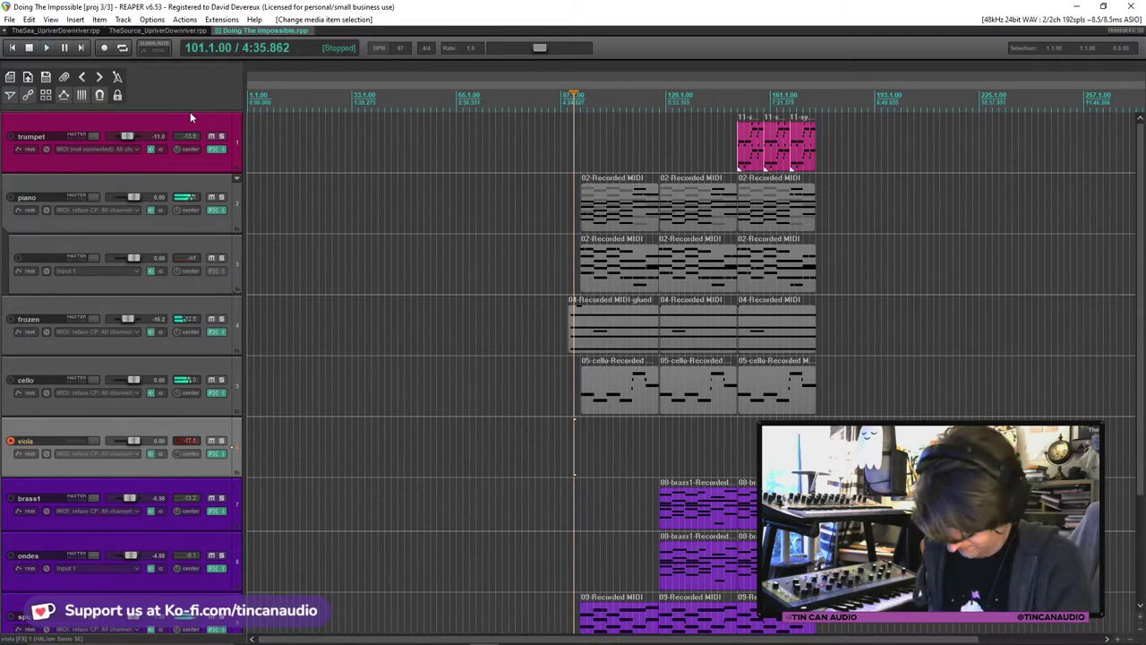
key("space")
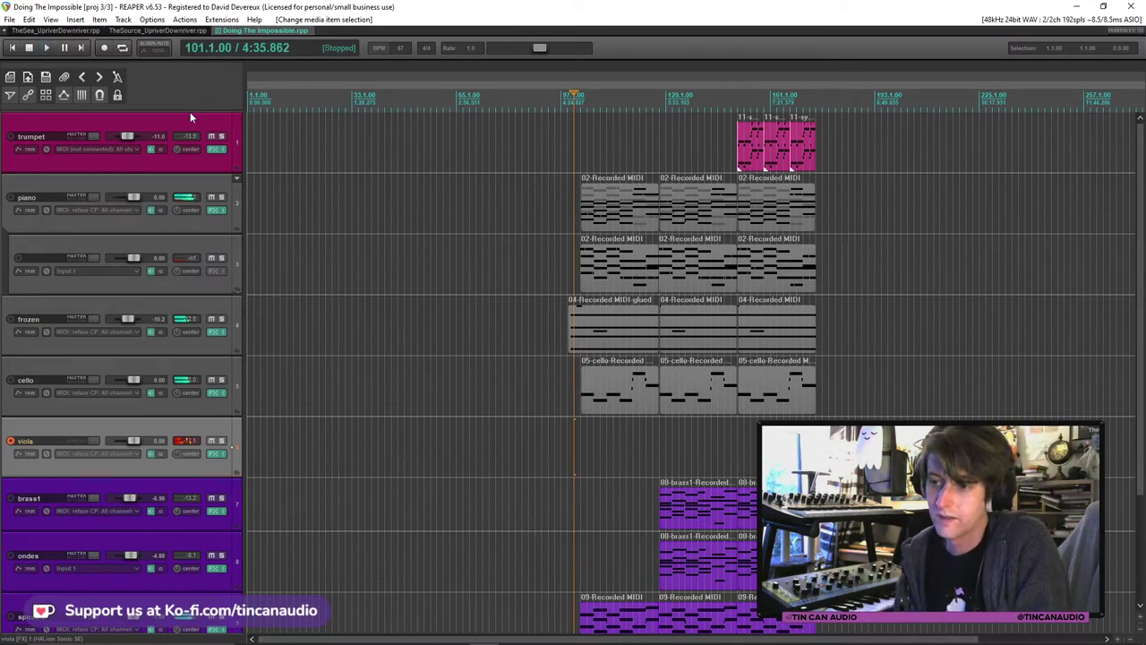
key("space")
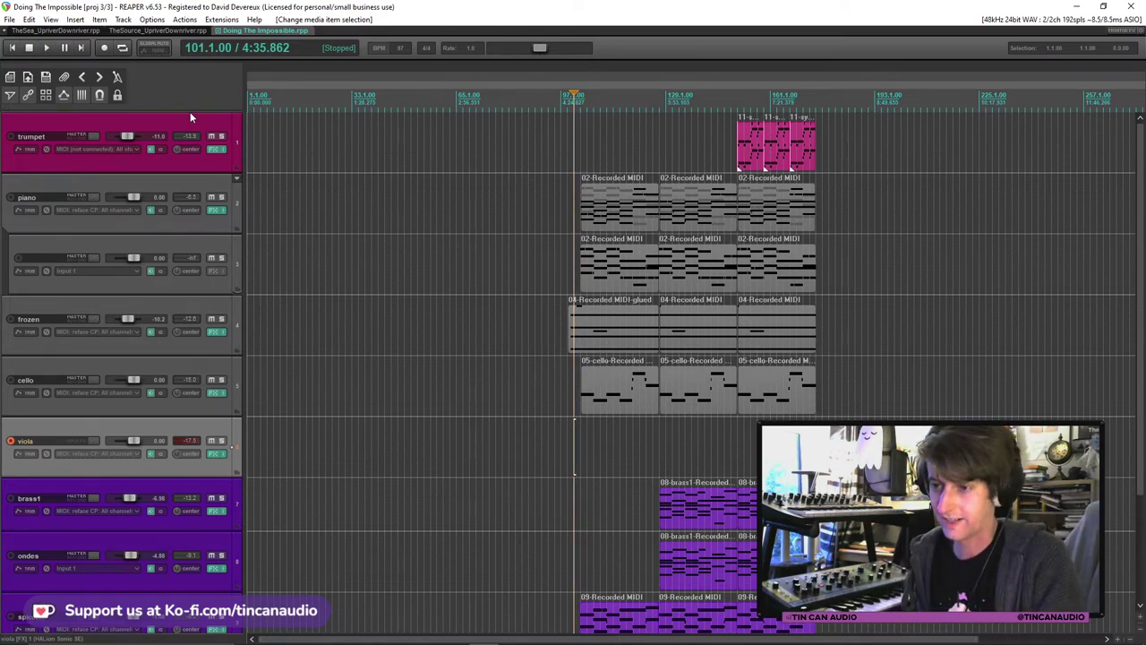
Record a viola MIDI take from bar 101 to about bar 127 and keep the recorded media.
key("ctrl+r")
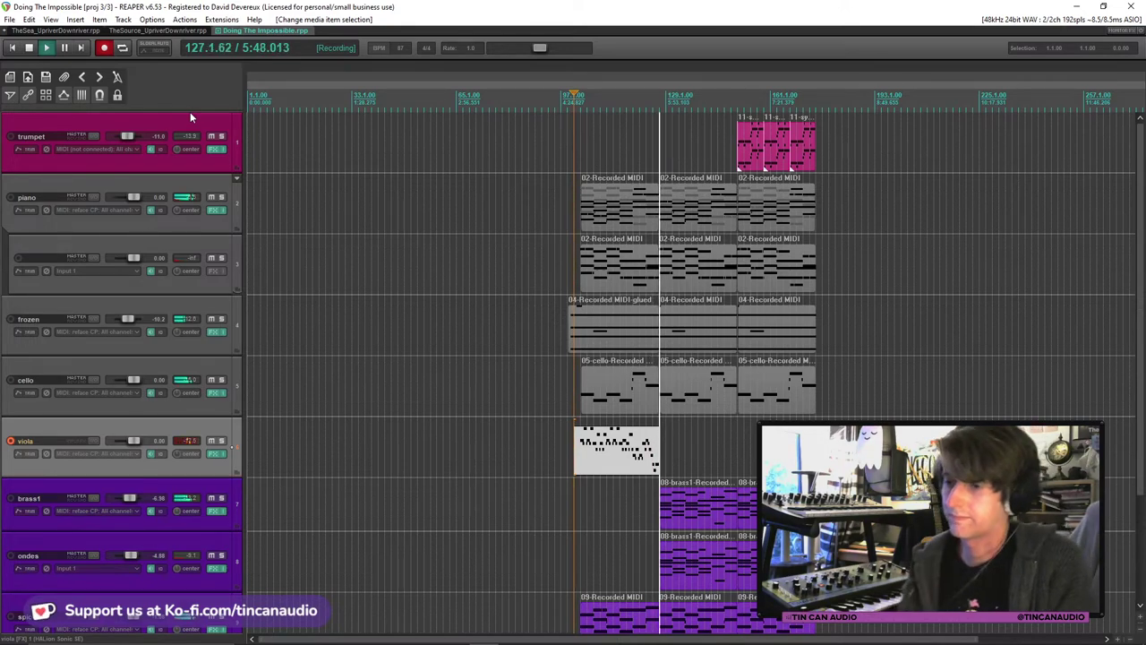
key("space")
left_click(517, 392)
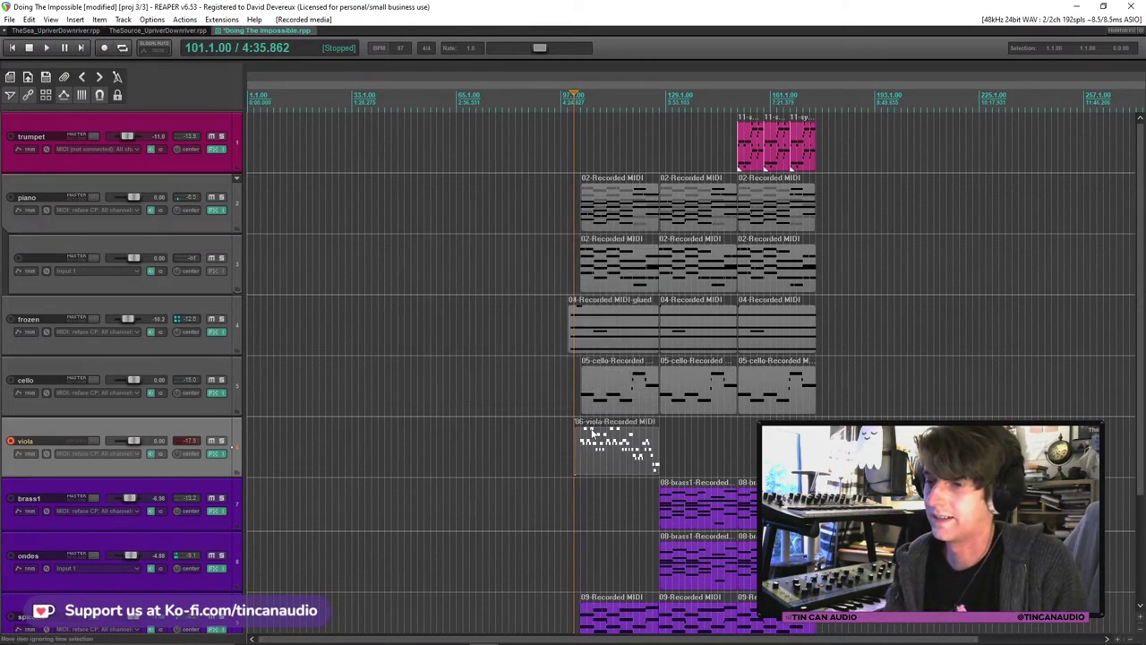
Solo the cello and viola tracks and disarm viola recording.
left_click(221, 380)
left_click(222, 440)
left_click(11, 440)
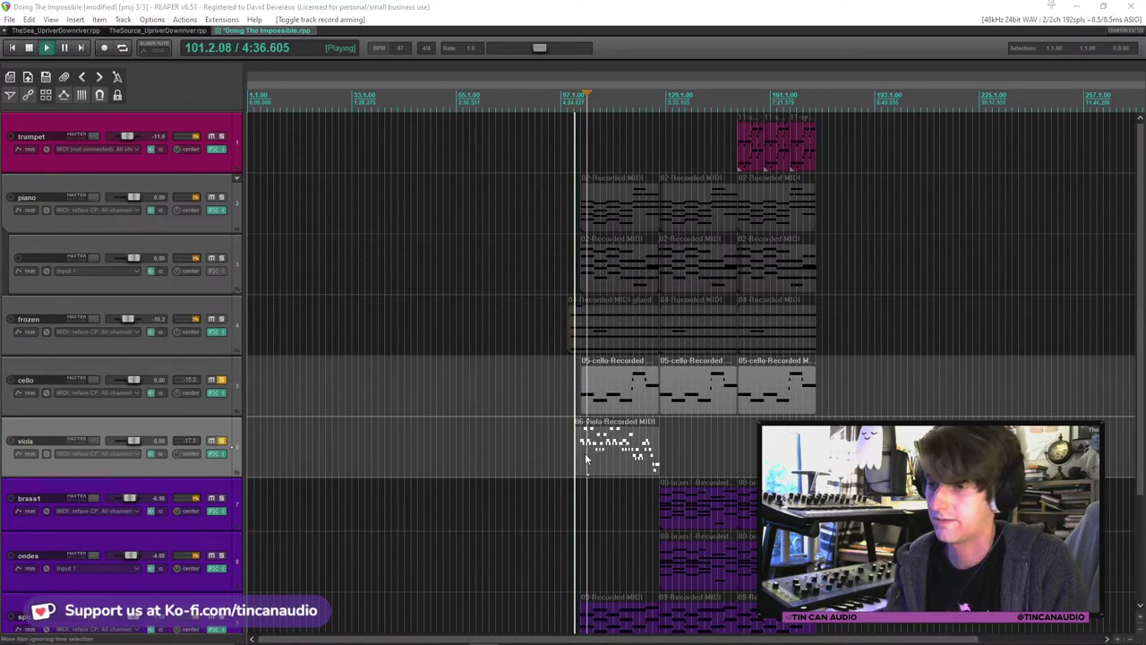
Quantize the notes of the recorded viola take in the MIDI editor.
double_click(585, 453)
key("q")
left_click(623, 486)
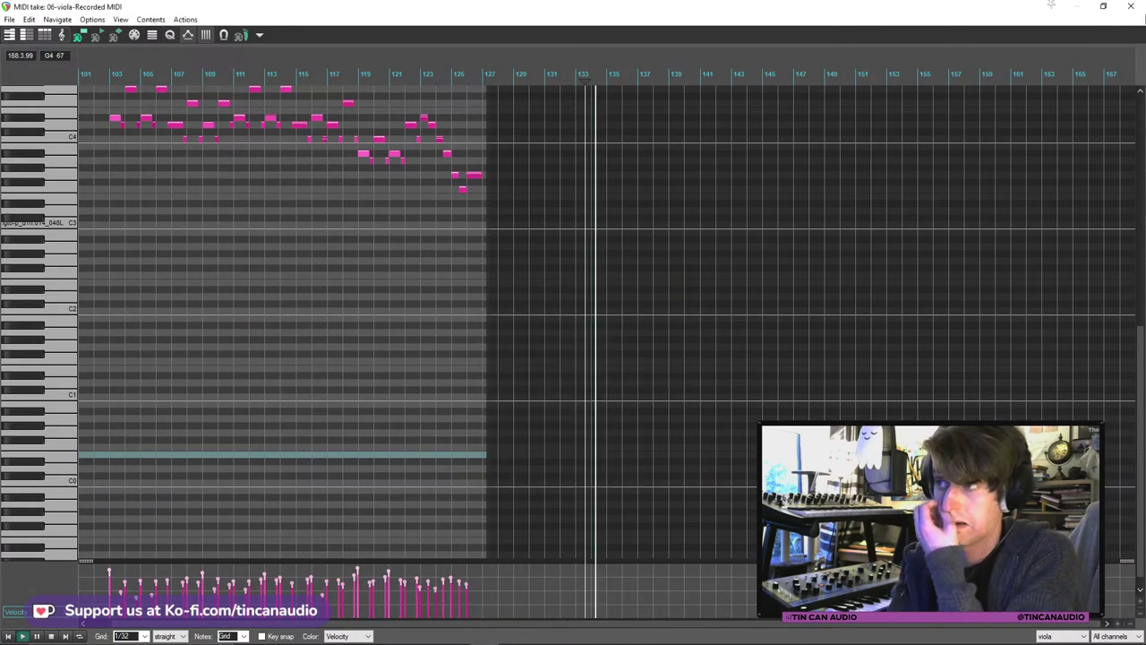
key("Escape")
Audition the quantized viola part with the cello from bar 101, checking its notes in the MIDI editor.
left_click(583, 450)
scroll(583, 449, "up", 5)
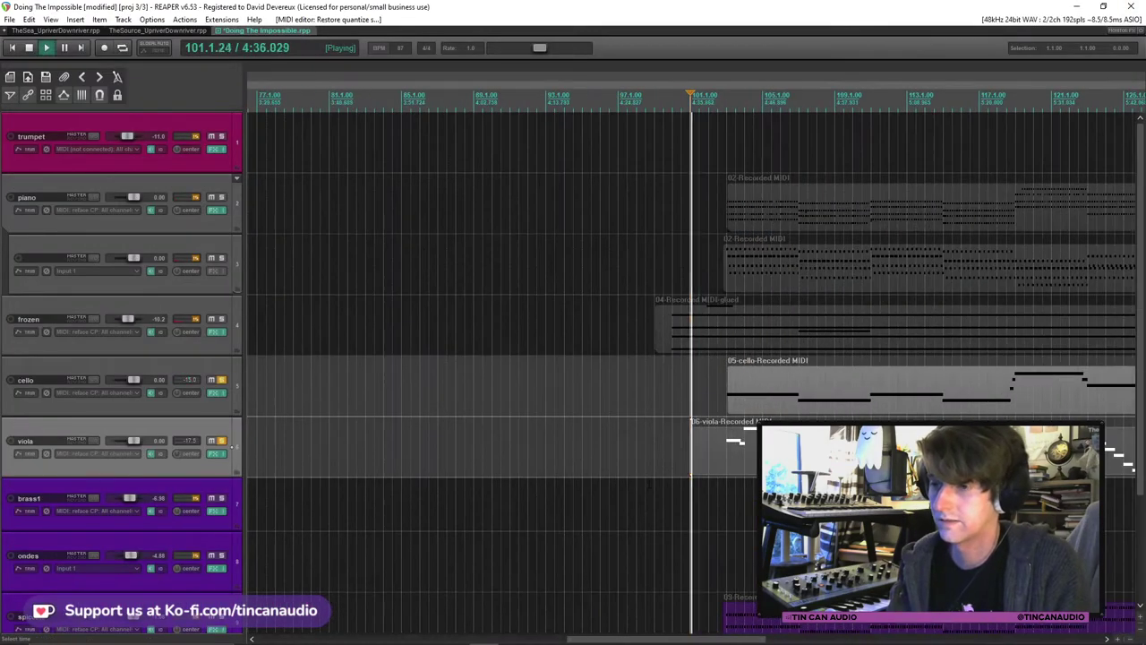
key("space")
double_click(721, 448)
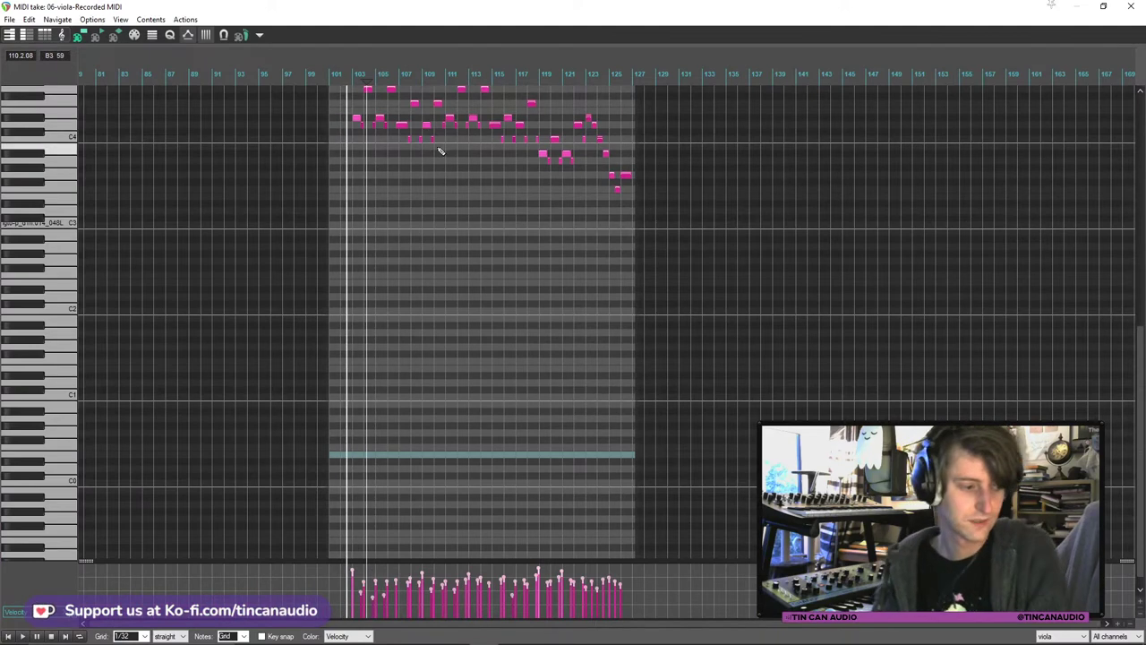
left_click_drag(1140, 377, 1140, 247)
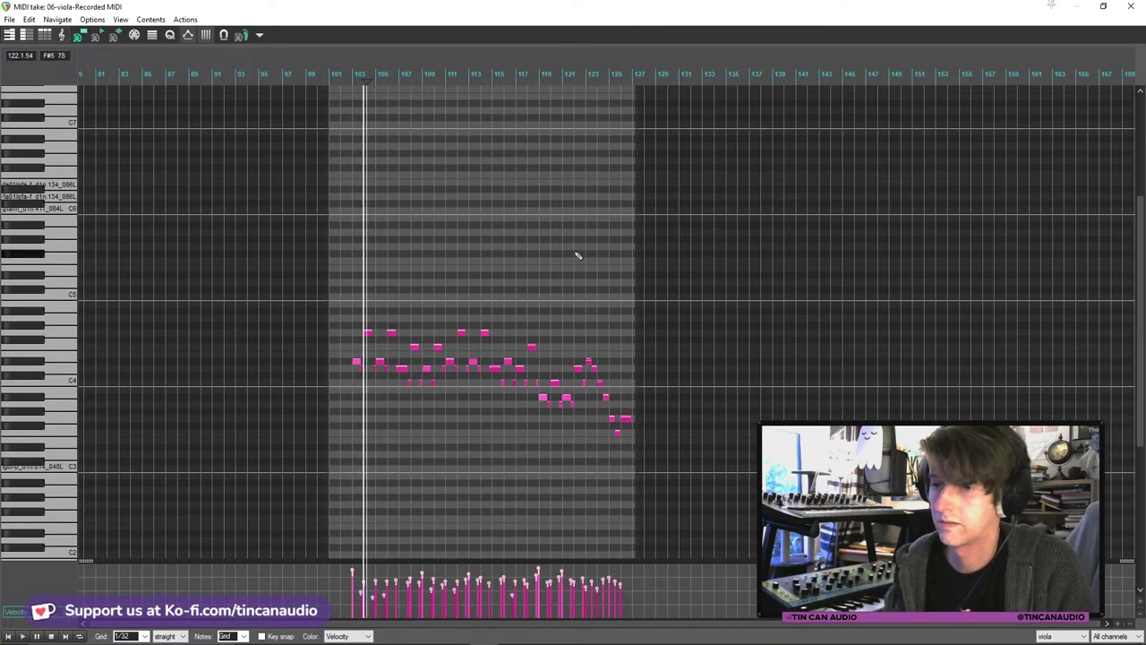
scroll(469, 380, "up", 2)
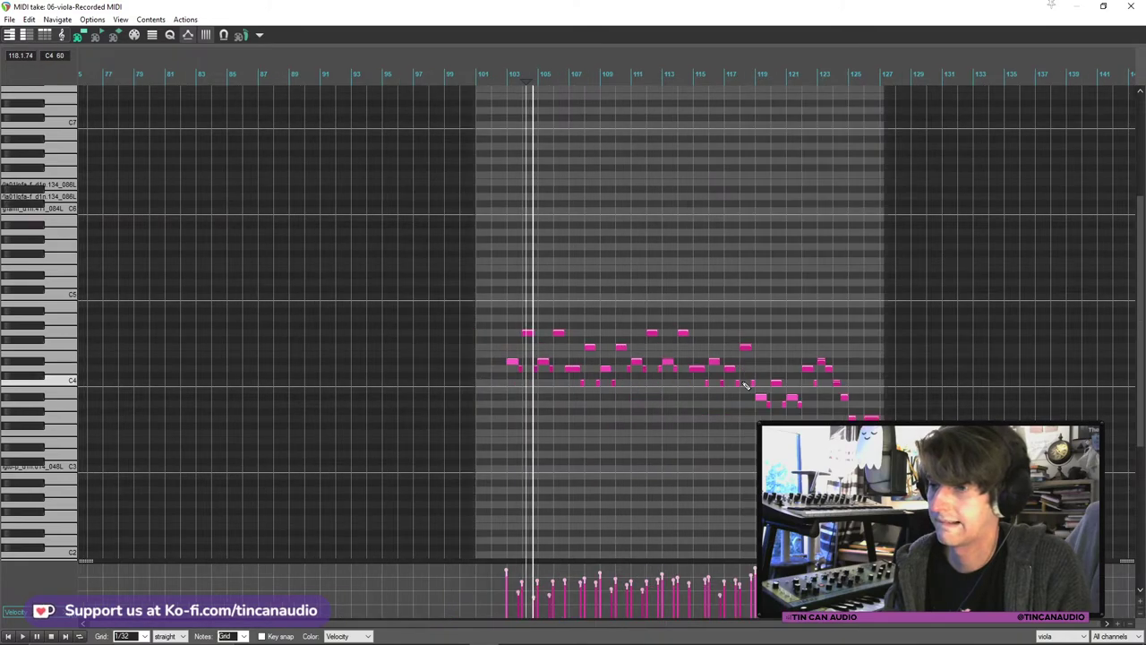
scroll(570, 389, "up", 2)
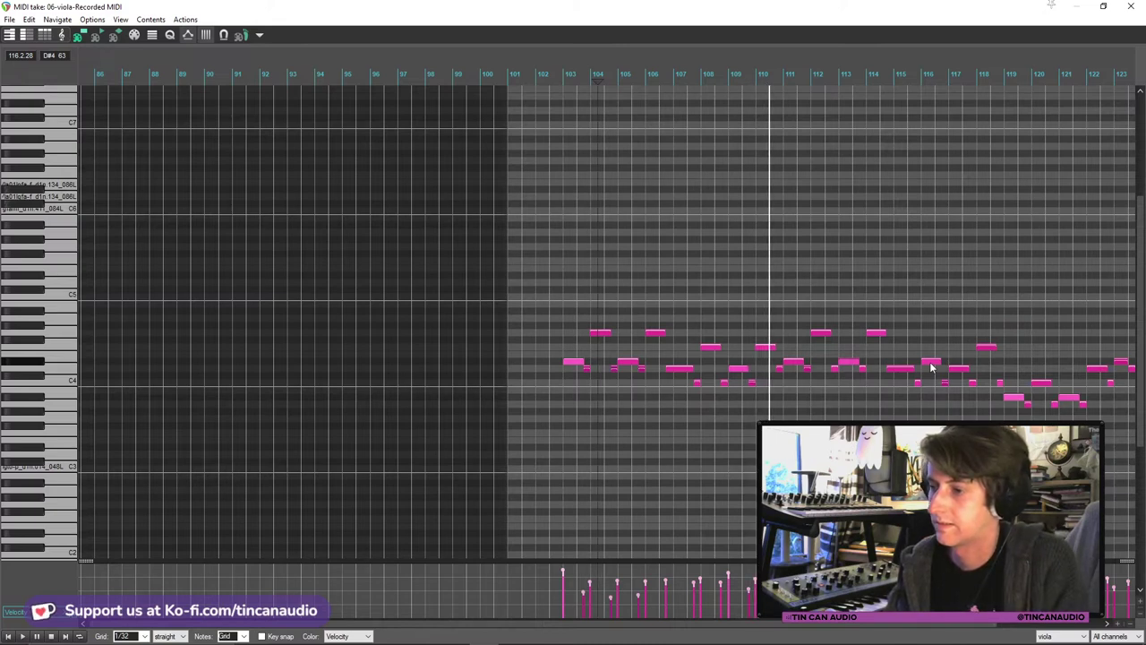
key("space")
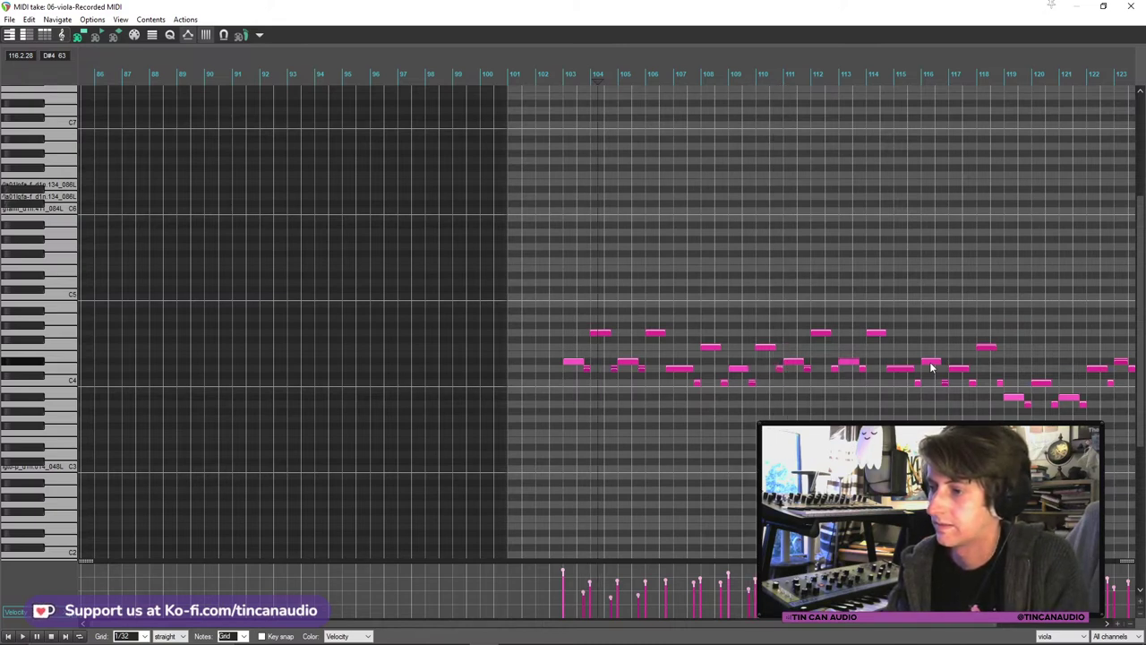
Raise the viola note at bar 116 to F4, play back the correction and close the MIDI editor.
left_click(932, 364)
left_click_drag(932, 364, 932, 355)
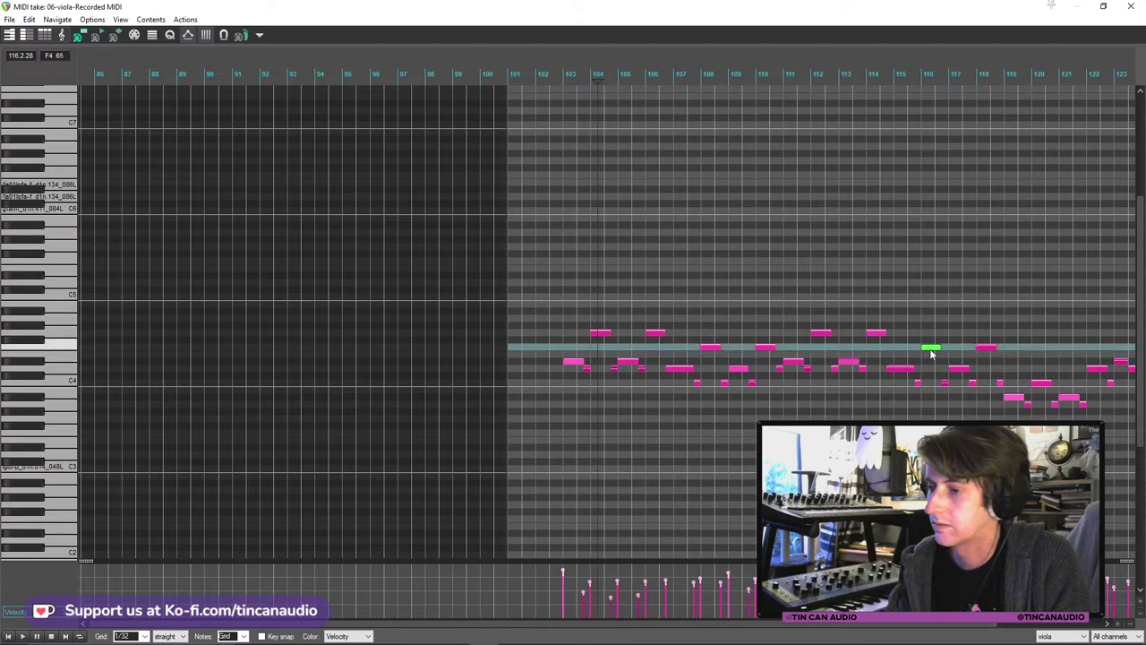
key("space")
scroll(968, 365, "down", 2)
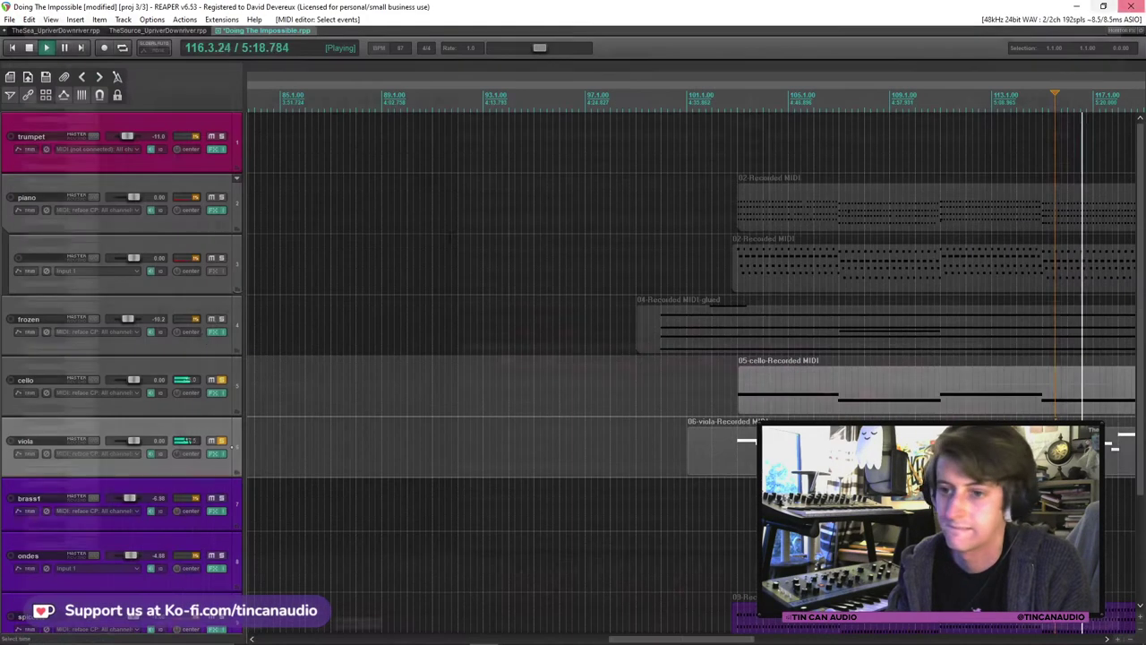
left_click(1131, 6)
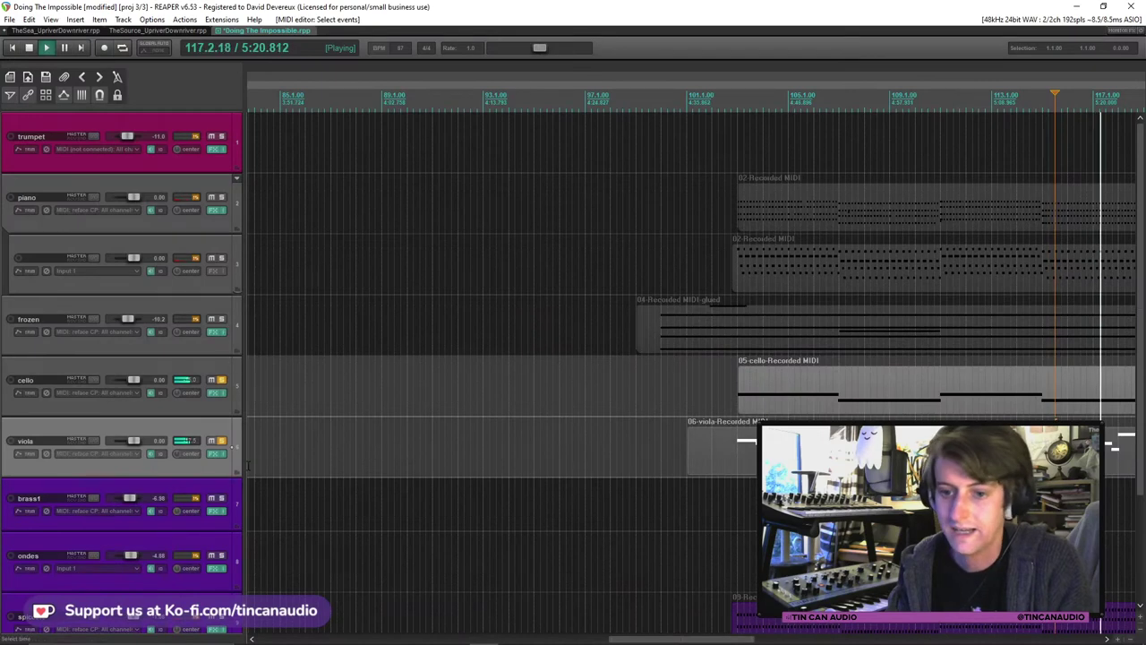
Audition the soloed cello and viola while trying solo on brass1 and on the track below ondes.
left_click(221, 499)
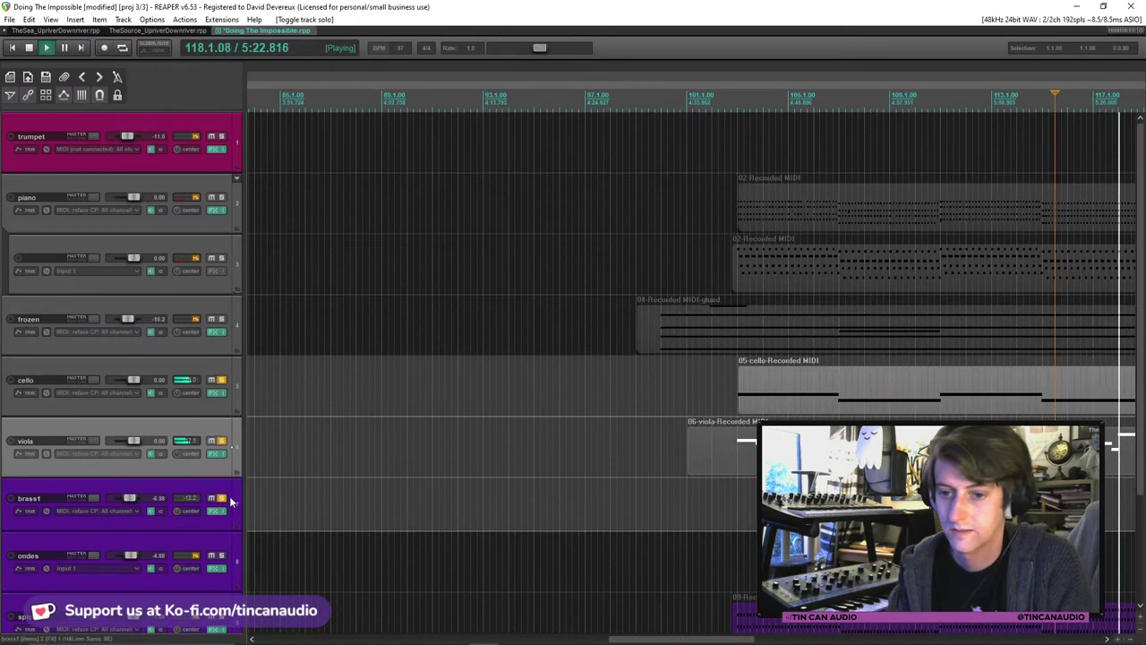
left_click(221, 499)
left_click(221, 616)
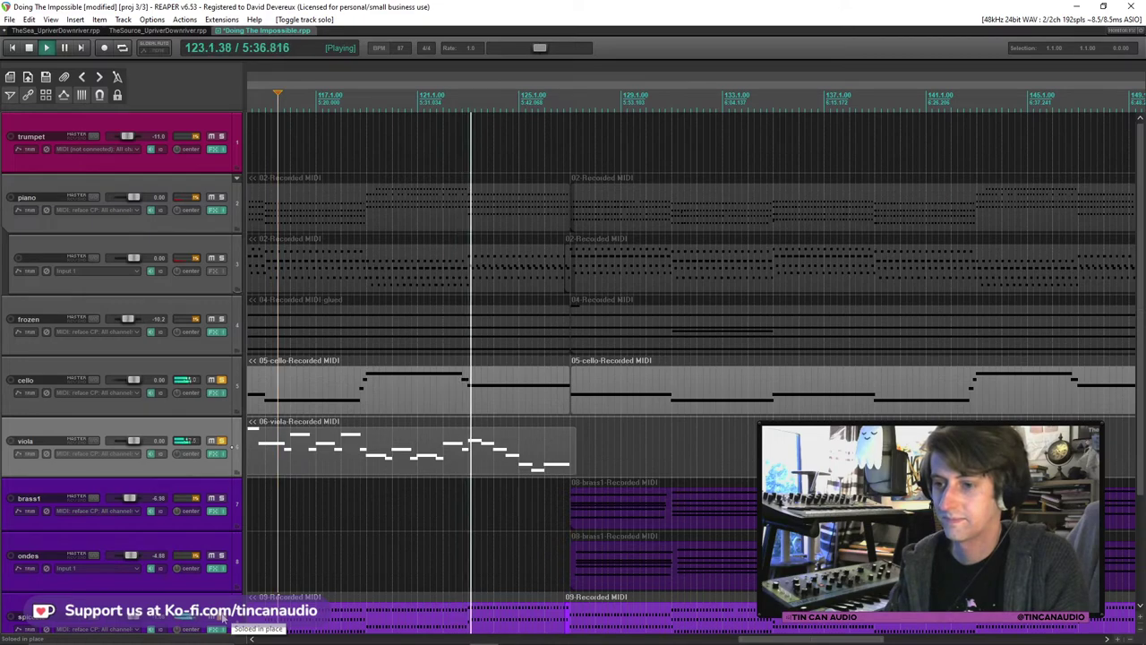
key("space")
Examine the notes of the first cello item in the MIDI editor.
left_click(464, 403)
double_click(464, 403)
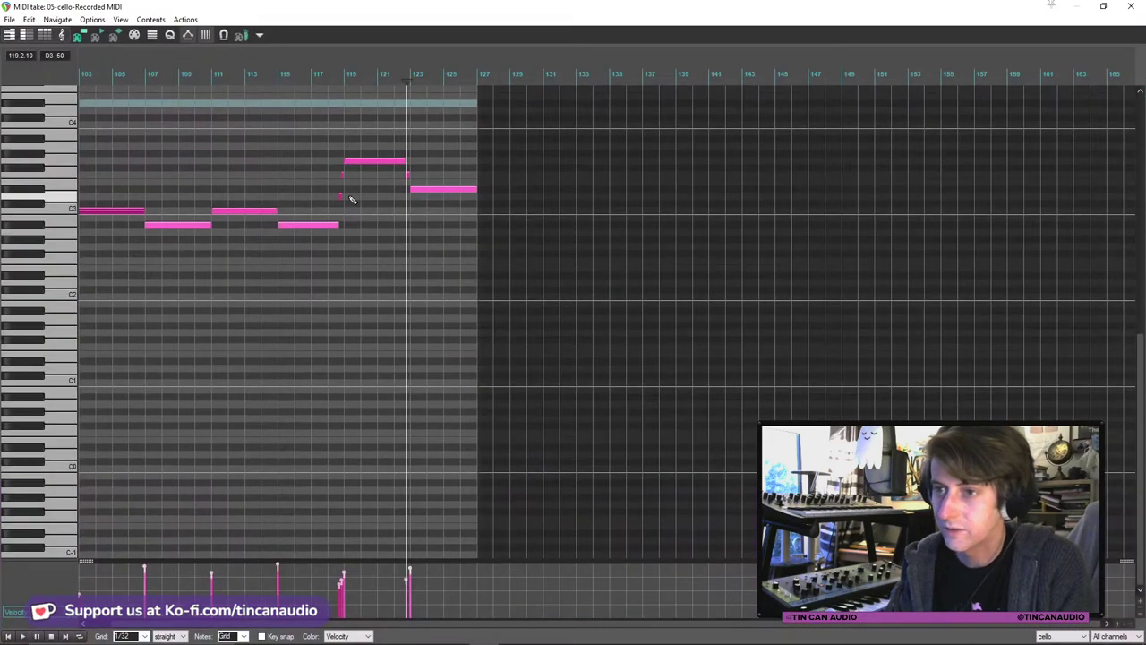
key("Escape")
Trim the viola take to end at bar 123 and move it onto a new track directly below viola.
left_click_drag(572, 456, 467, 457)
left_click(438, 455)
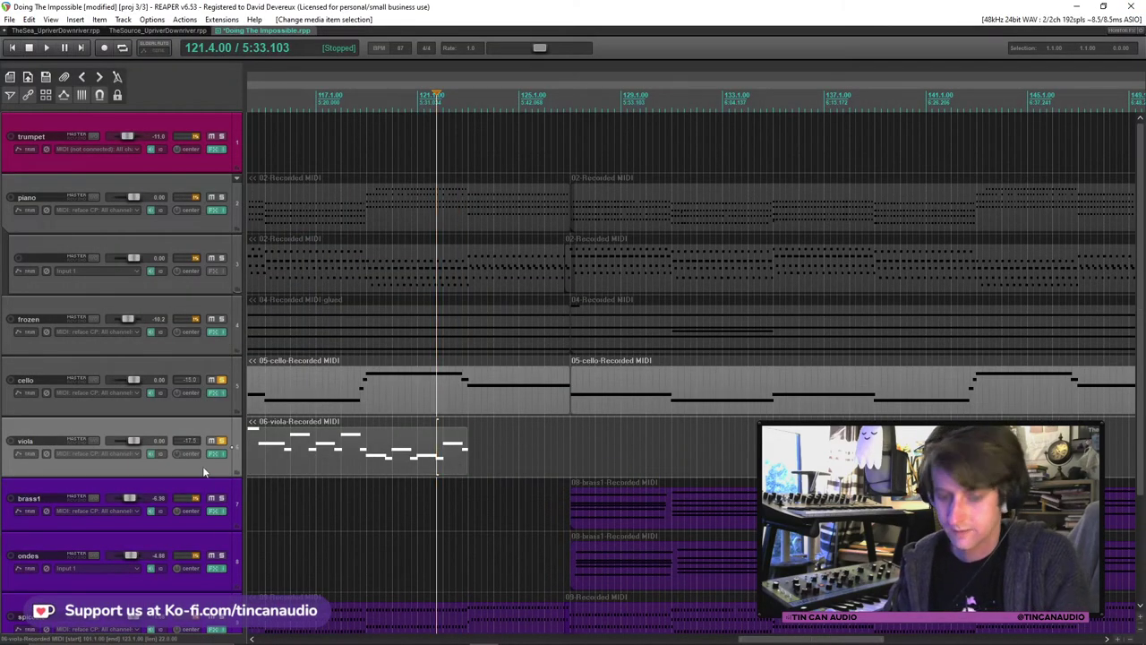
key("ctrl+t")
left_click(309, 457)
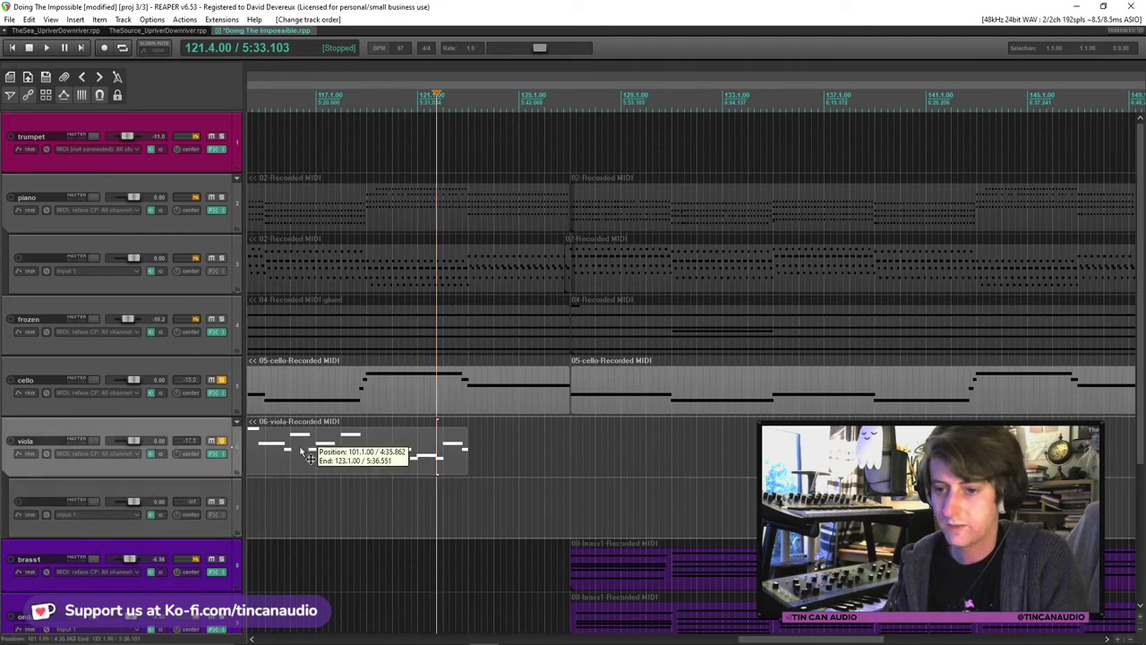
left_click_drag(309, 457, 309, 518)
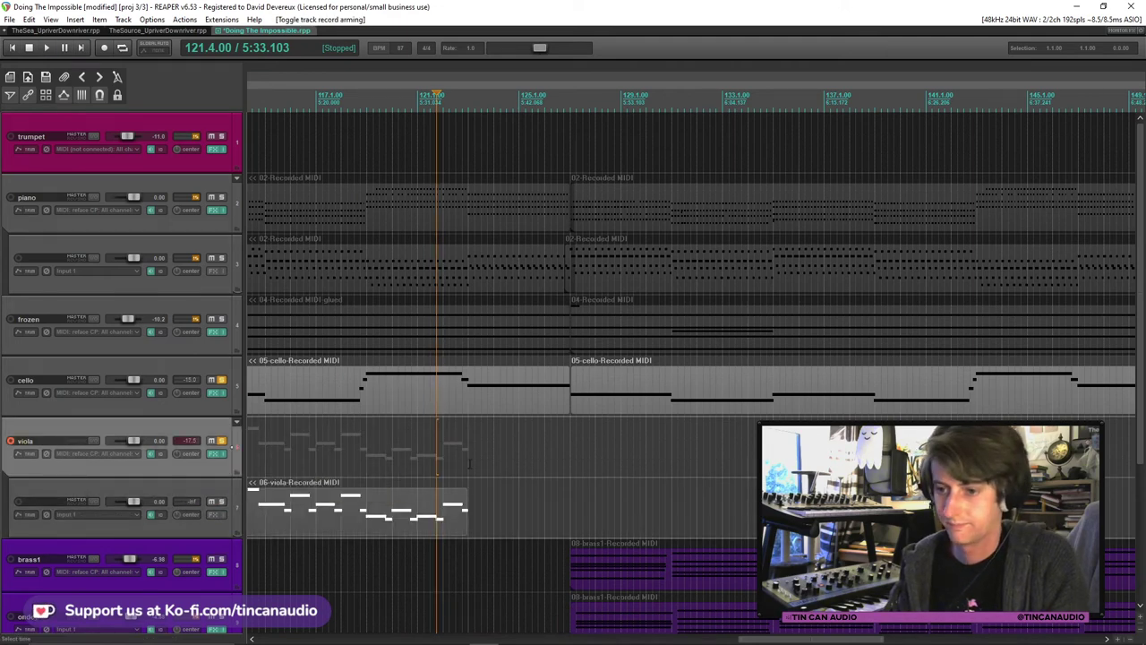
Record a new viola ending from 121.4.00 to about bar 127 and keep the recorded media.
key("space")
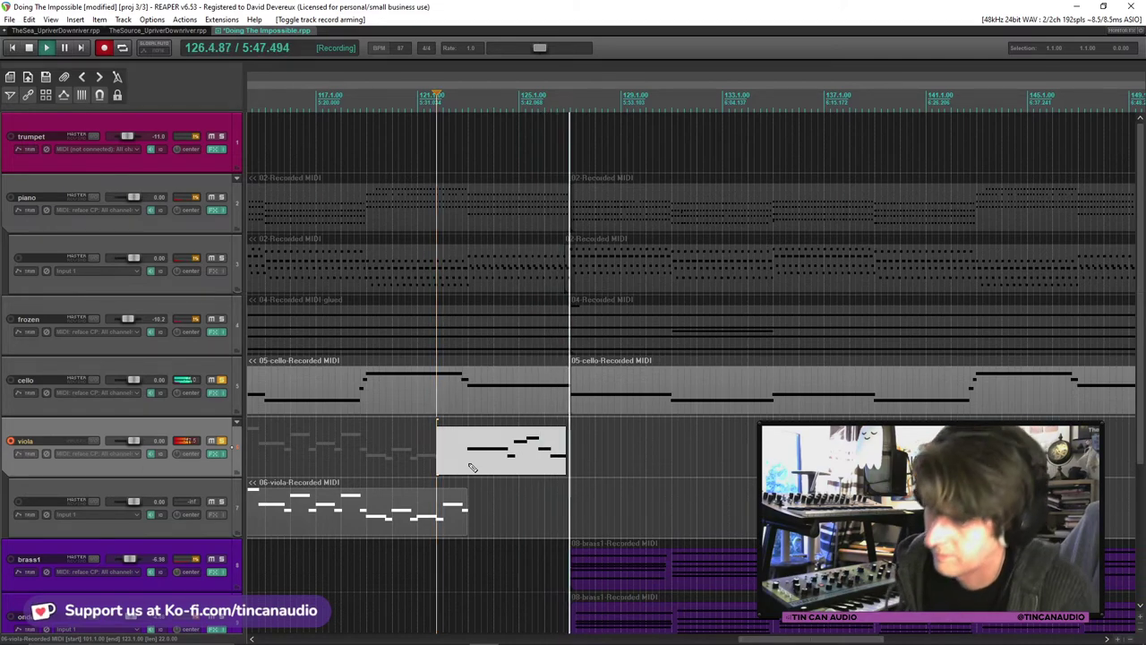
key("space")
left_click(535, 390)
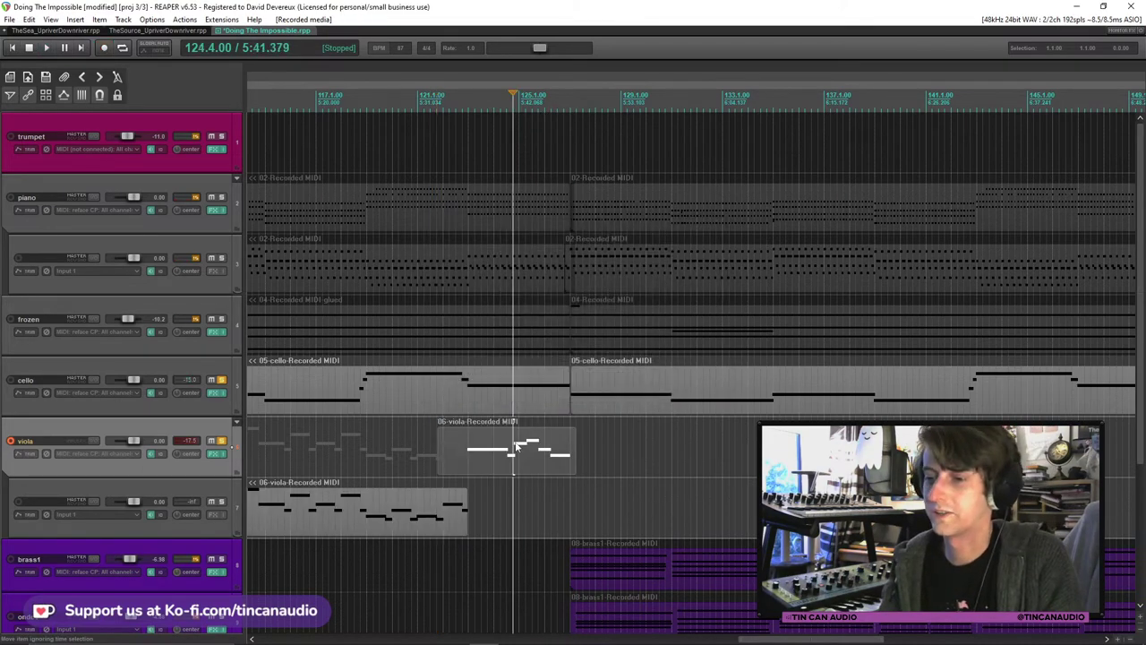
Quantize the notes of the new viola ending take in the MIDI editor.
double_click(538, 452)
key("ctrl+q")
left_click(624, 486)
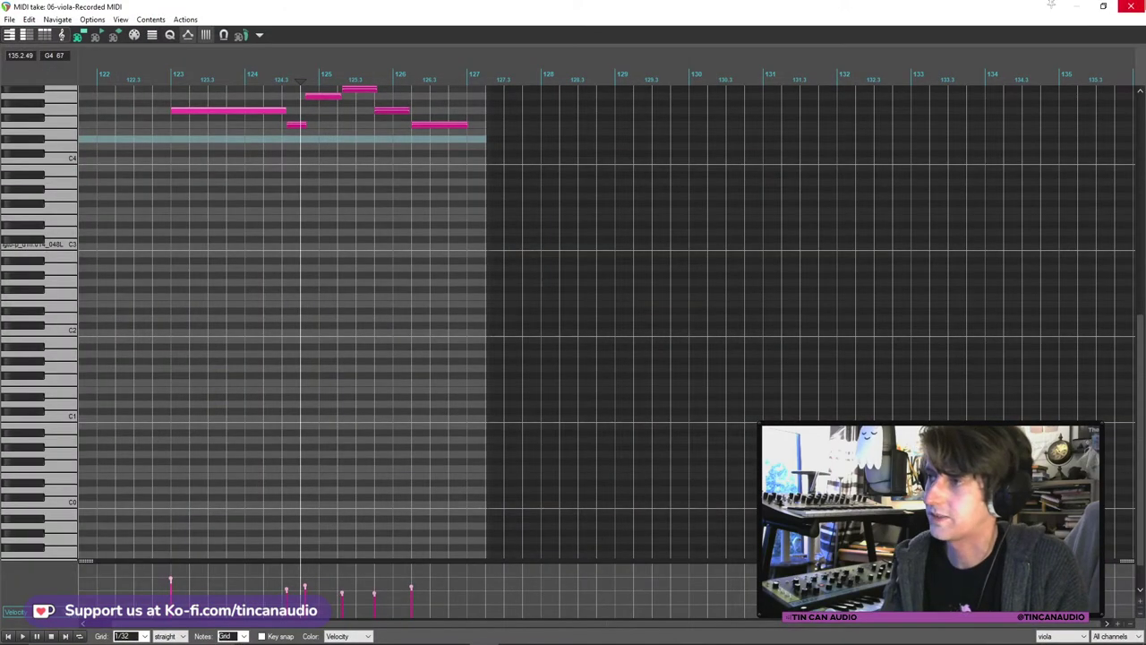
Move the earlier viola take back onto the viola track, disarm that track, and play it soloed with the cello from 121.3.00.
key("Escape")
left_click_drag(444, 480, 463, 454)
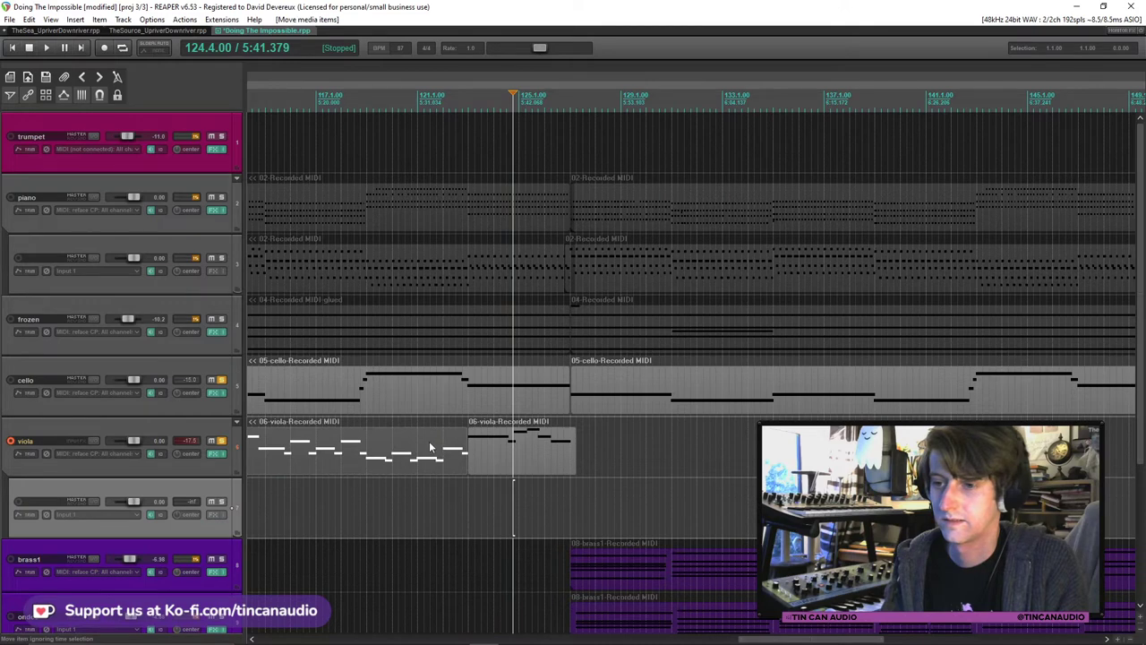
left_click(432, 448)
left_click(221, 441)
key("space")
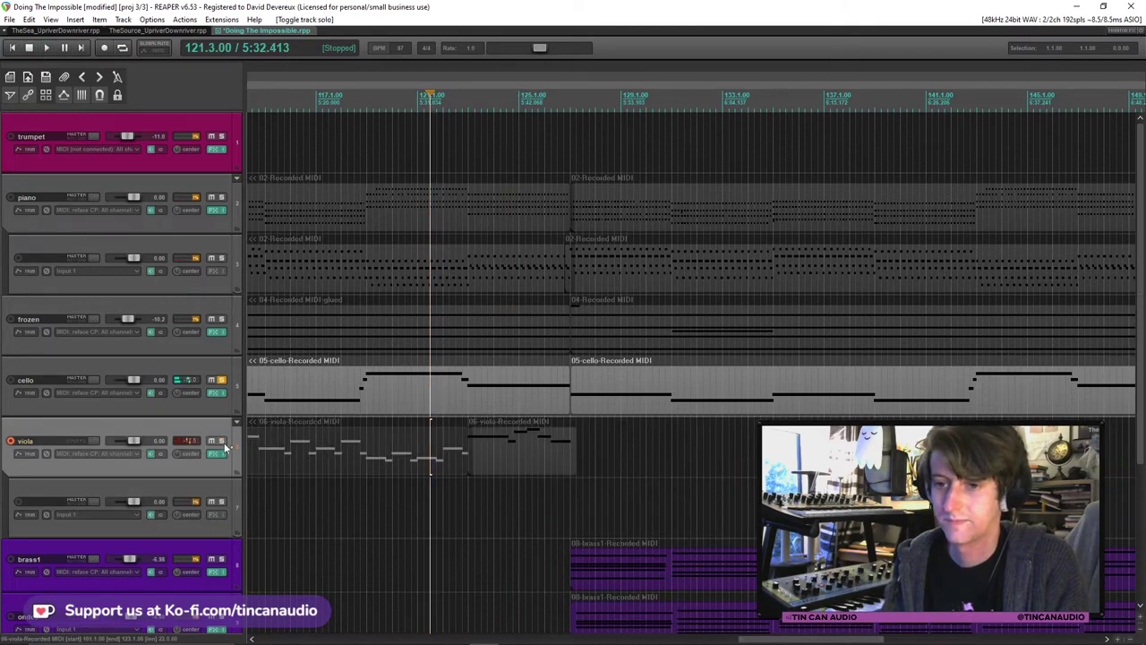
key("space")
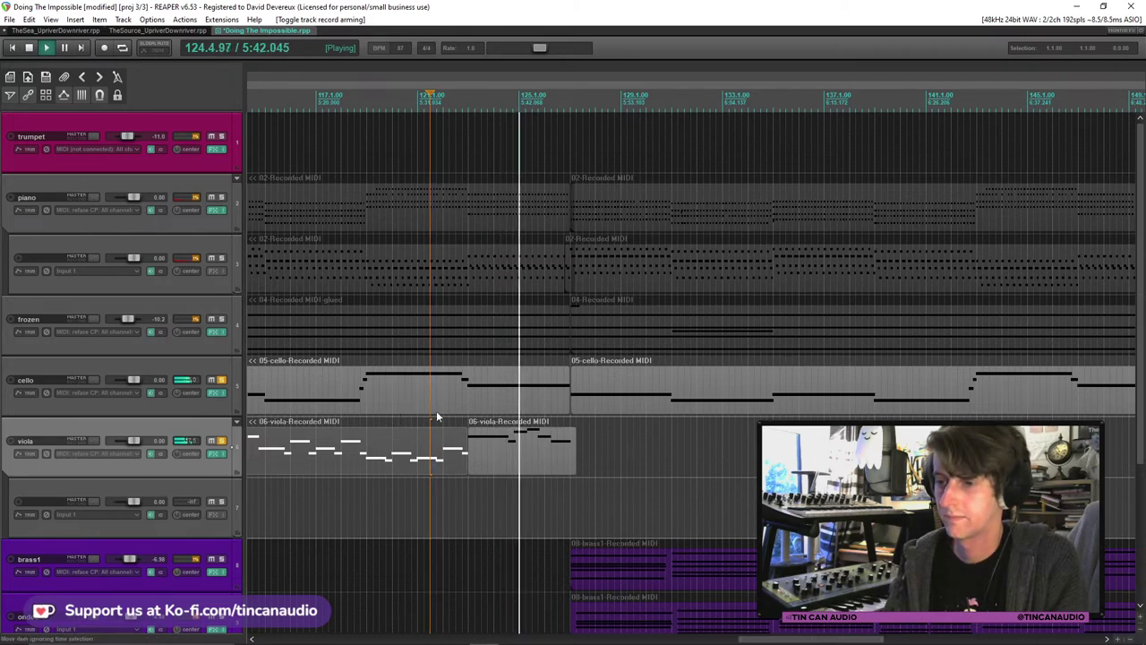
Clear the solos and trim the viola part to start at about bar 103 and end at bar 127.
left_click(221, 381)
left_click(221, 381)
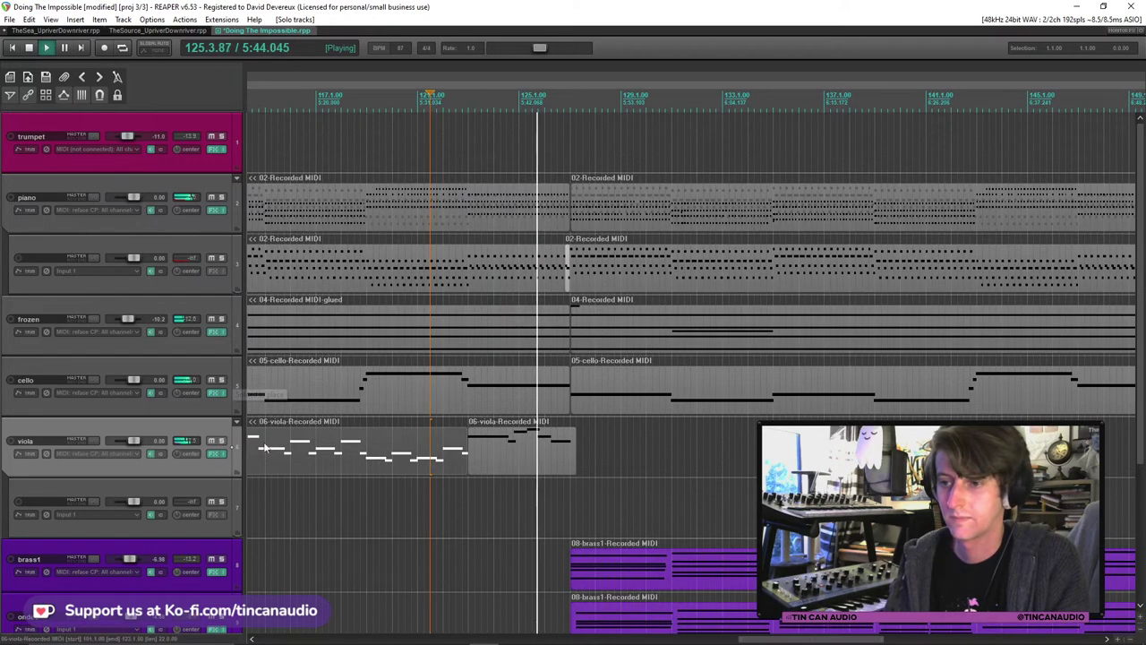
mouse_move(575, 464)
left_mouse_down()
mouse_move(587, 465)
mouse_move(571, 464)
left_mouse_up()
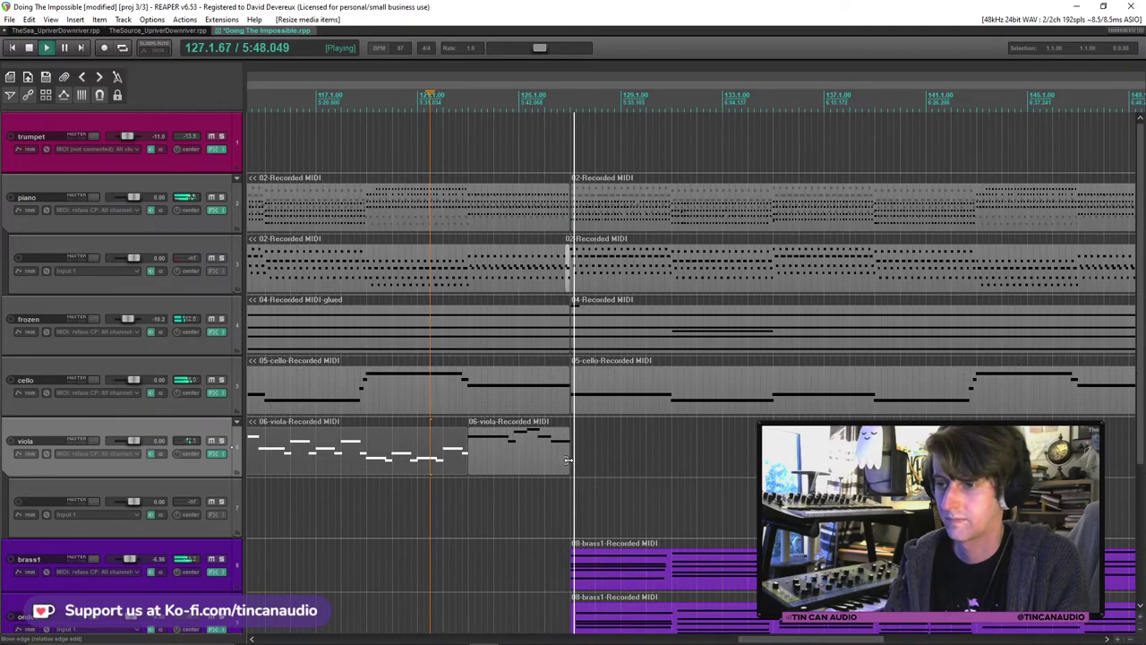
left_click(508, 451)
scroll(508, 451, "down", 3)
key("space")
left_click_drag(393, 458, 415, 459)
Delete the empty track below viola and put a duplicate of the viola track there, renamed violin.
left_click_drag(173, 510, 144, 544)
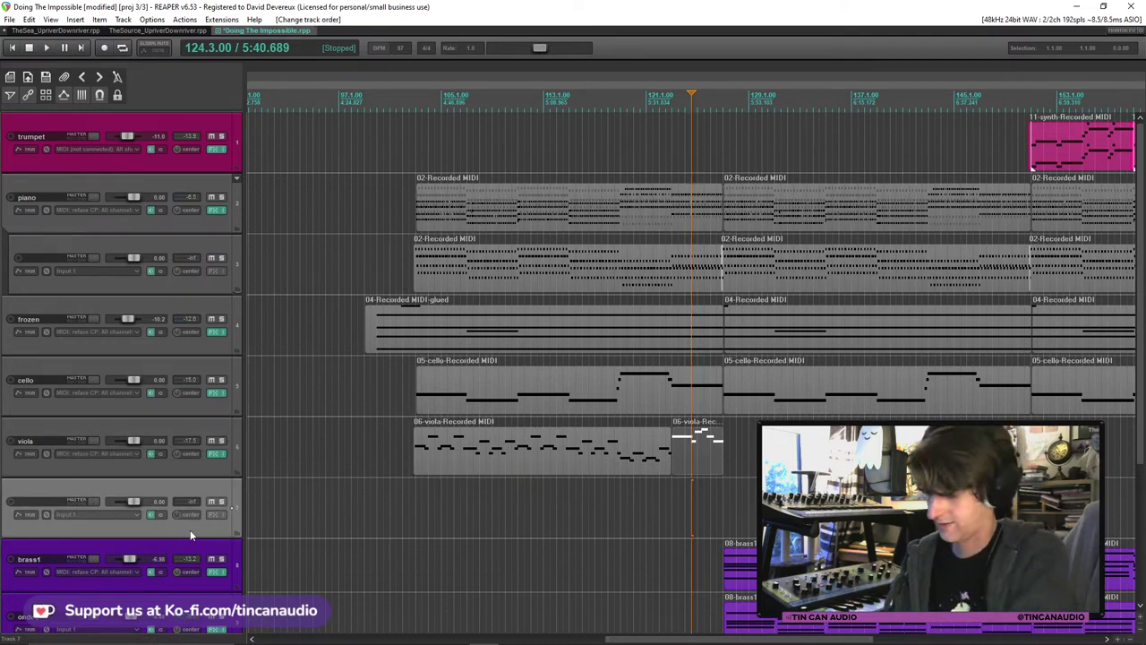
key("Delete")
left_click(207, 473)
key("ctrl+c")
key("ctrl+v")
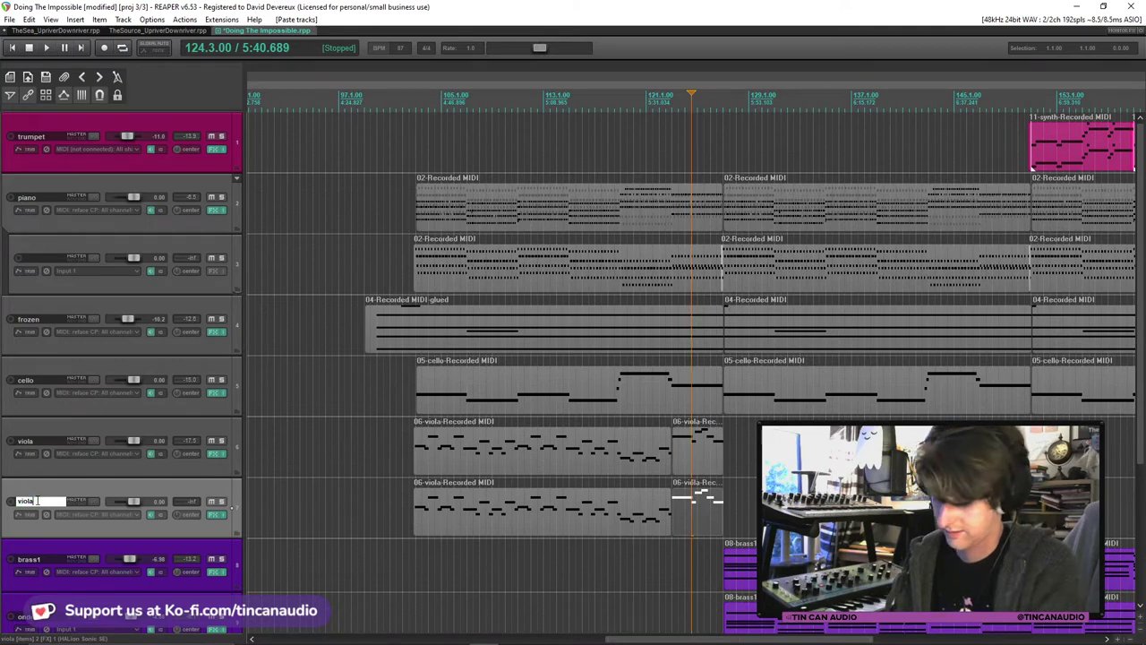
Load the Violin Solo Combi program in the violin track's HALion Sonic SE instrument.
left_click(215, 515)
scroll(385, 347, "down", 2)
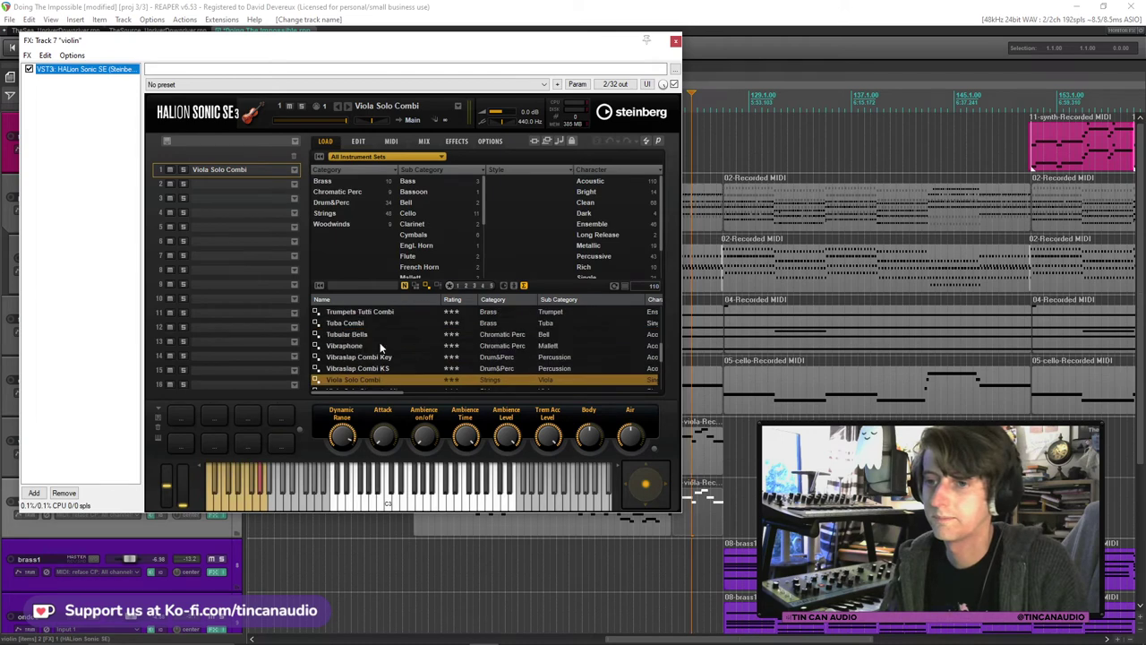
scroll(380, 347, "down", 8)
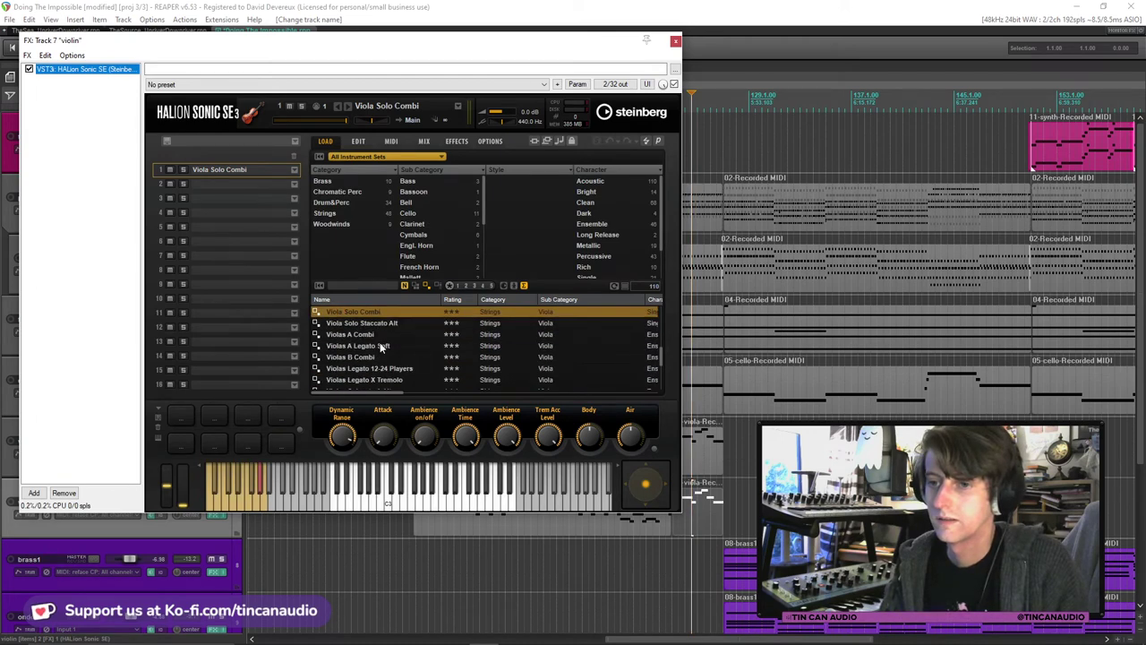
double_click(369, 337)
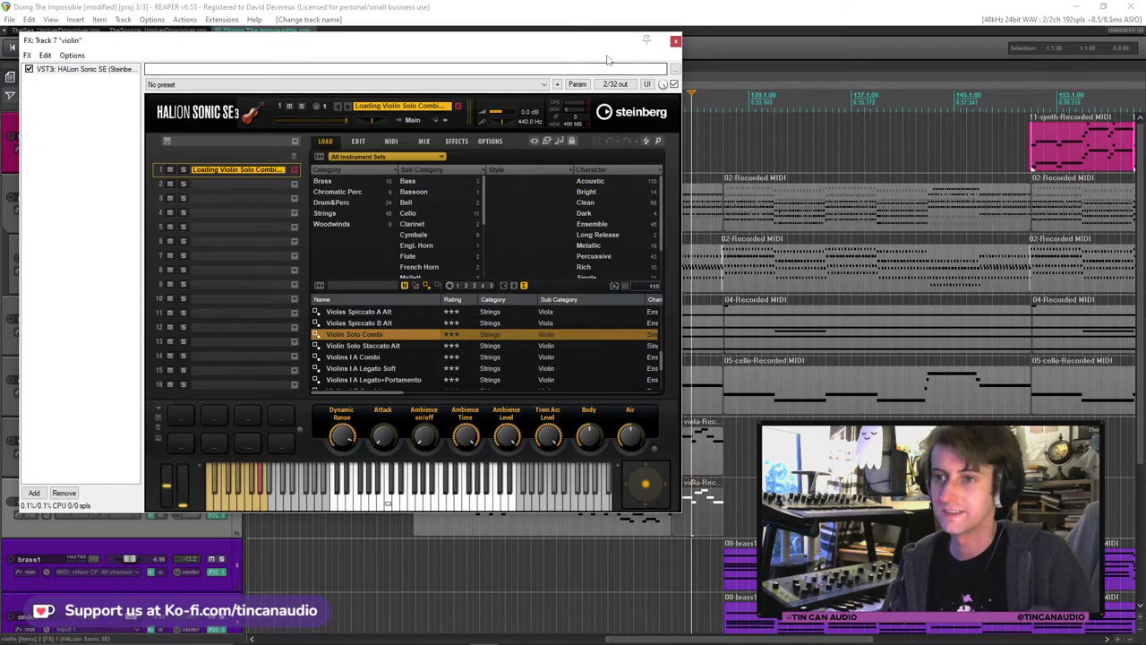
left_click(676, 42)
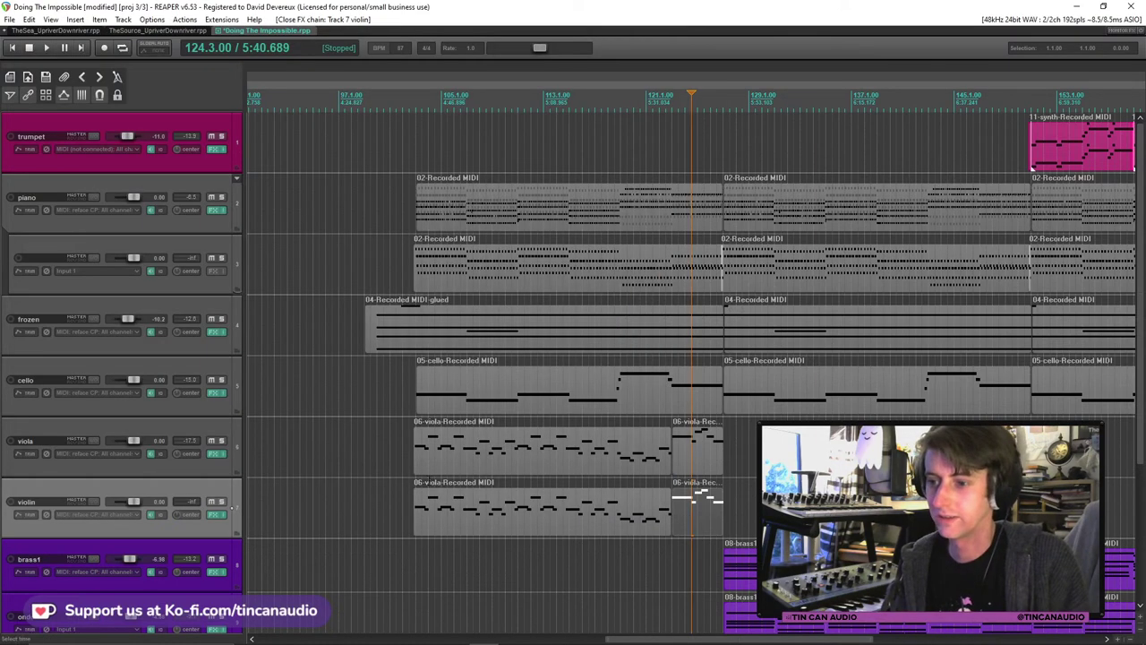
Delete the copied viola items from the violin track.
left_click(453, 509)
key("Delete")
left_click(403, 508)
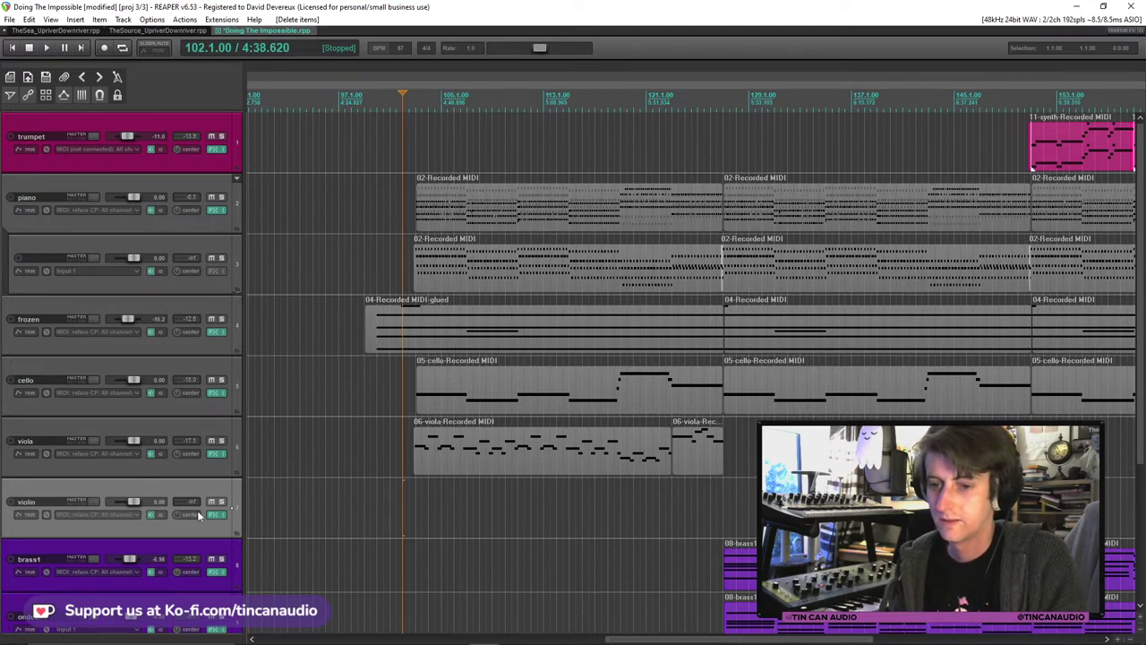
Record a violin take from 101.1.00 to about bar 127, keep the media, and trim its start to about bar 103.
left_click(10, 503)
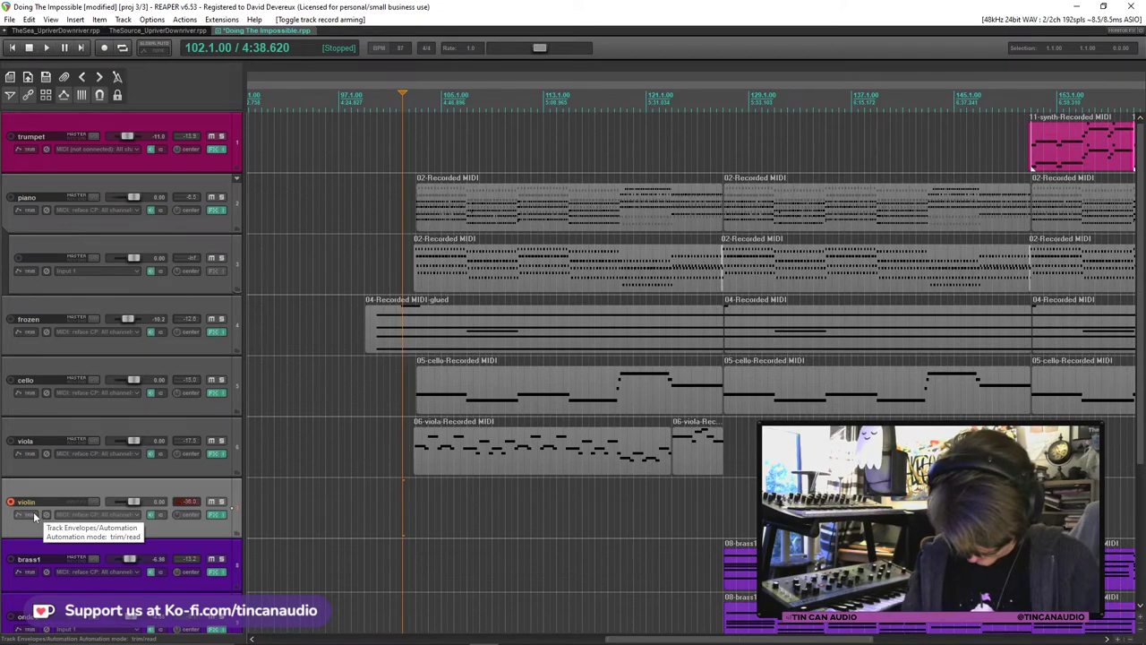
left_click(216, 516)
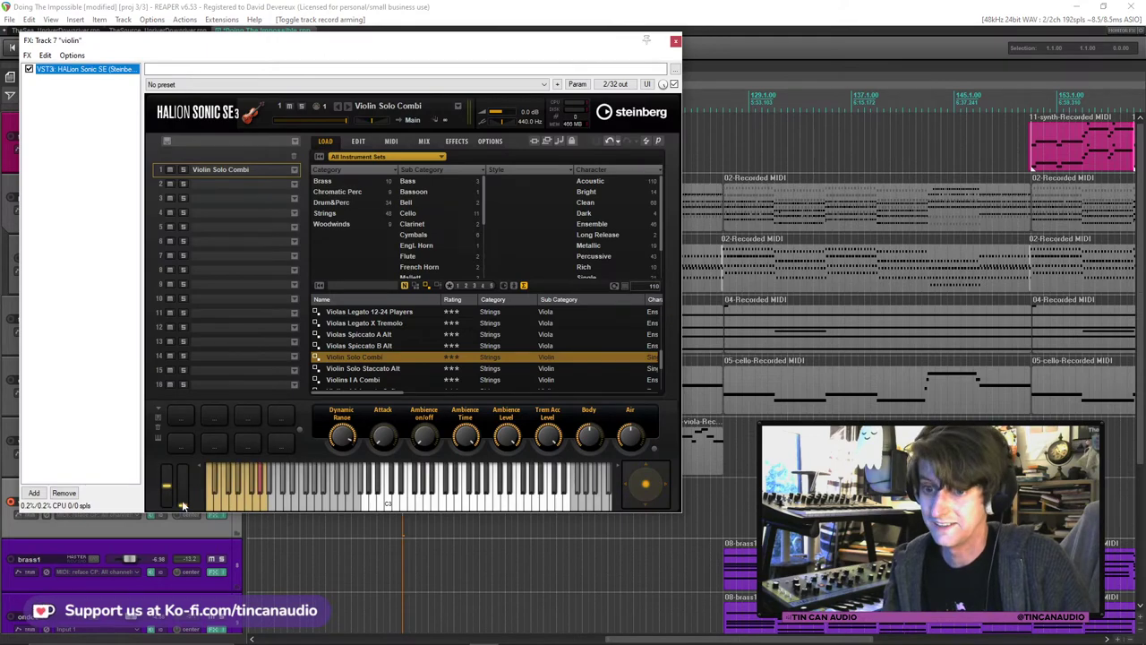
left_click(675, 42)
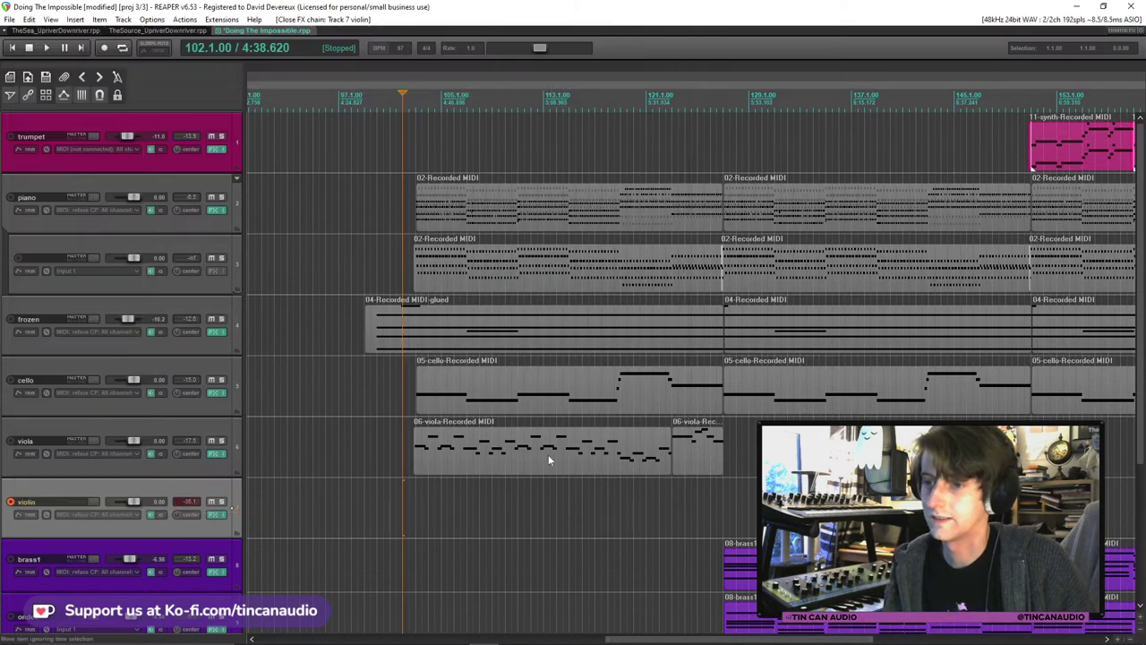
left_click(390, 488)
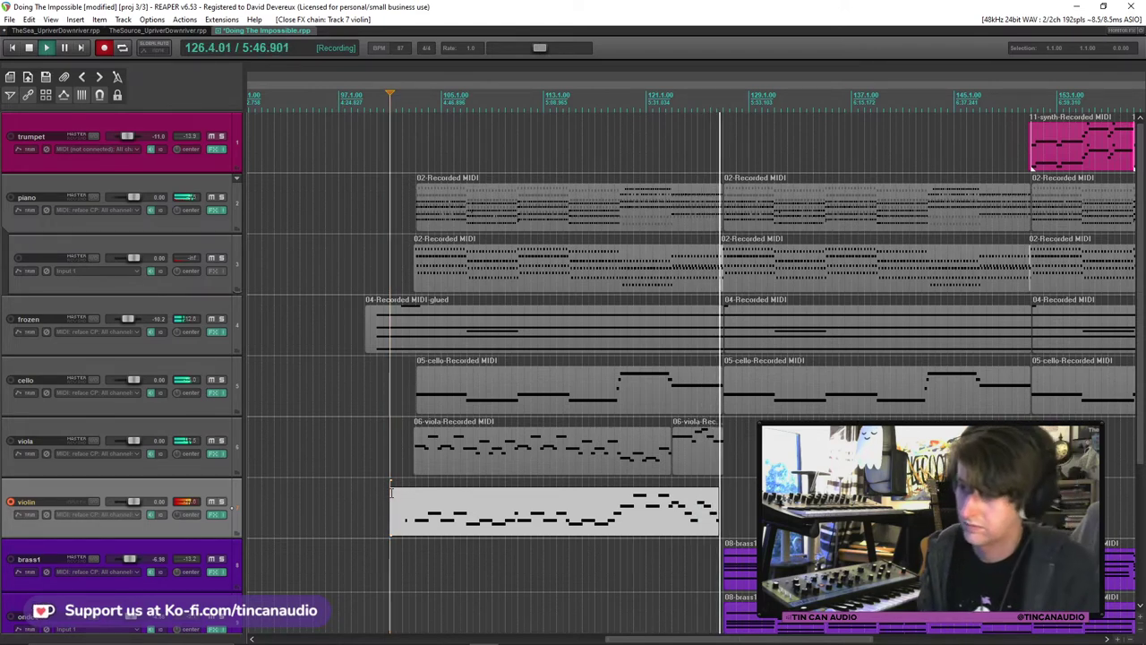
key("space")
left_click(518, 396)
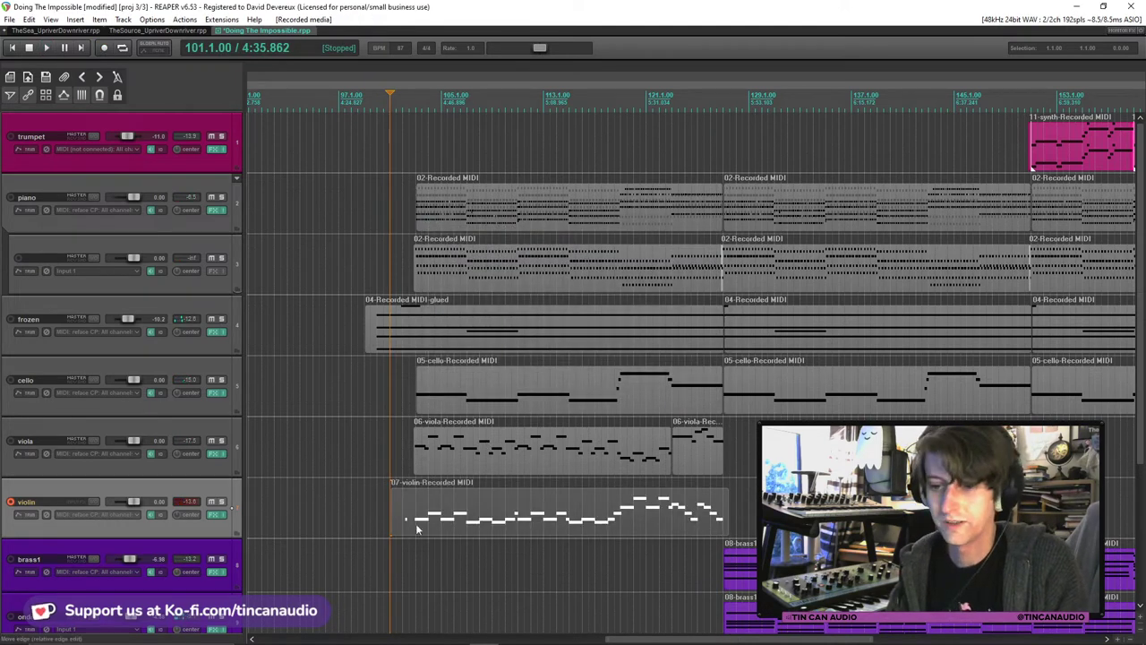
left_click_drag(399, 527, 414, 527)
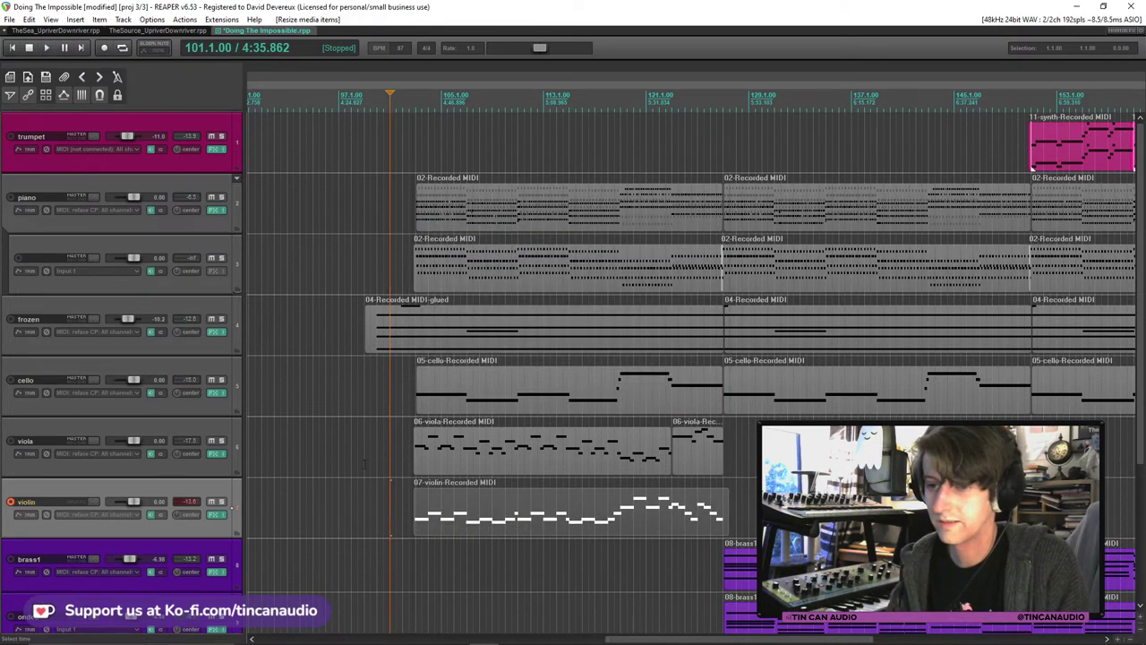
Play the cello, viola and violin tracks soloed from bar 101 and disarm the violin track.
left_click(220, 382)
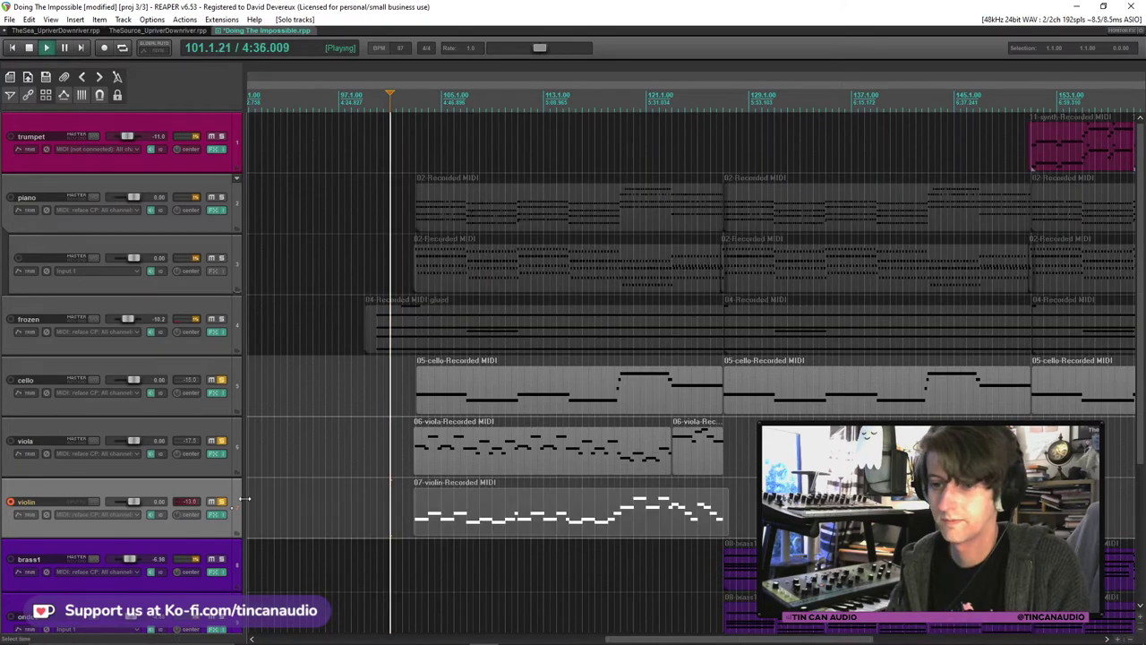
left_click(209, 515)
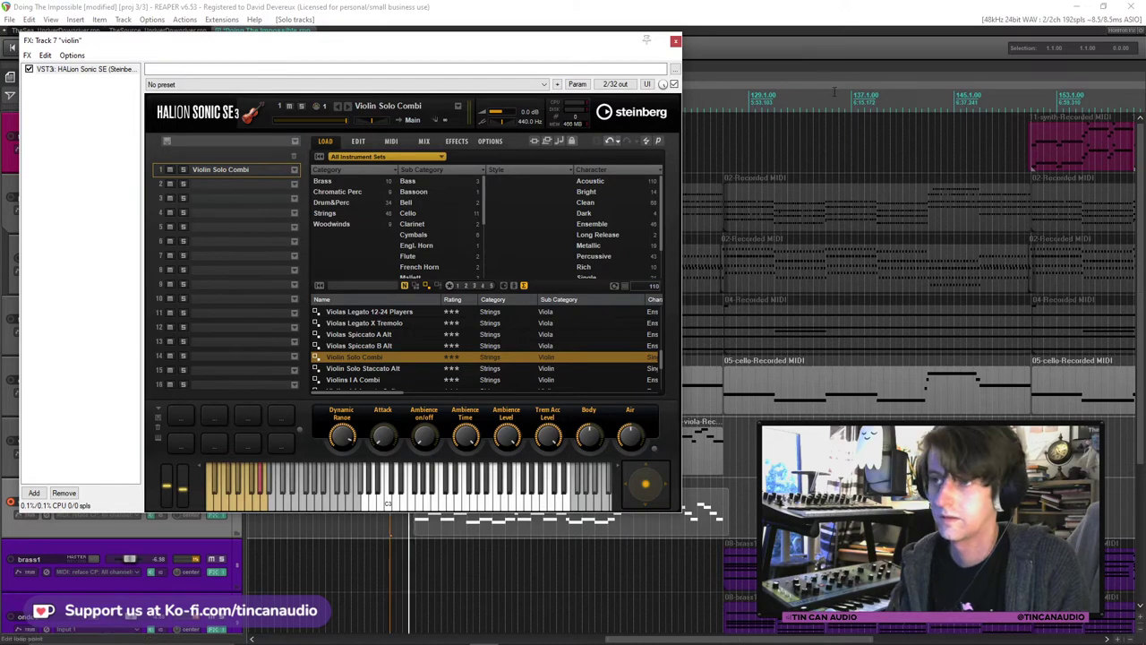
left_click(675, 41)
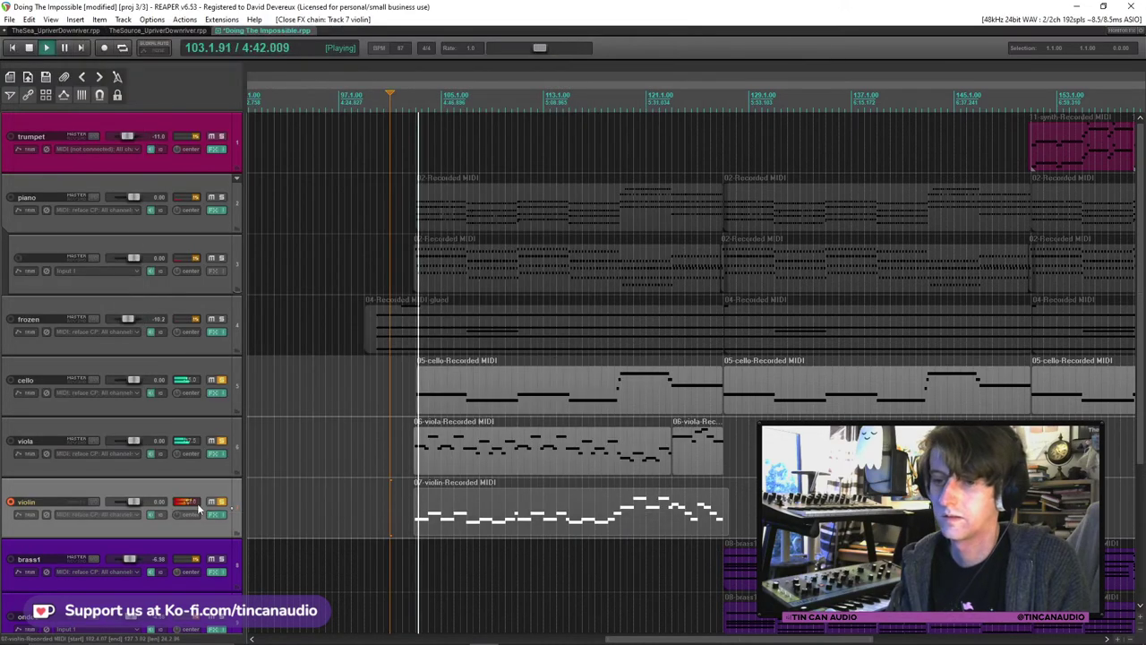
left_click(9, 501)
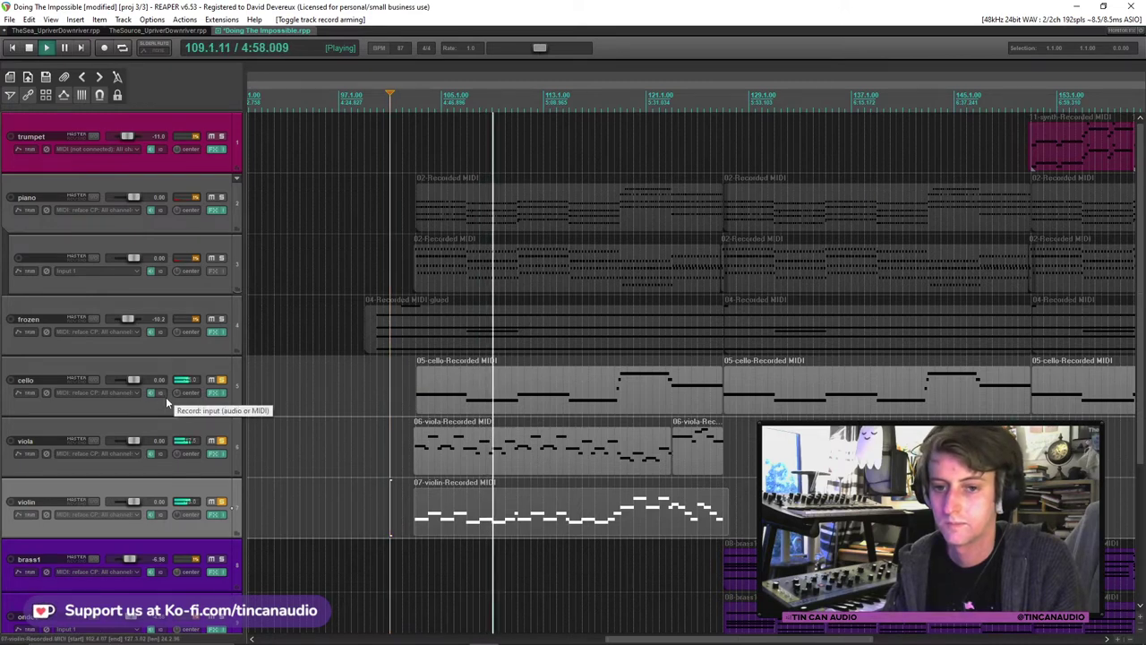
Pan the cello 20% left, the viola about 12% right and the violin about 15% right.
left_click_drag(178, 394, 177, 409)
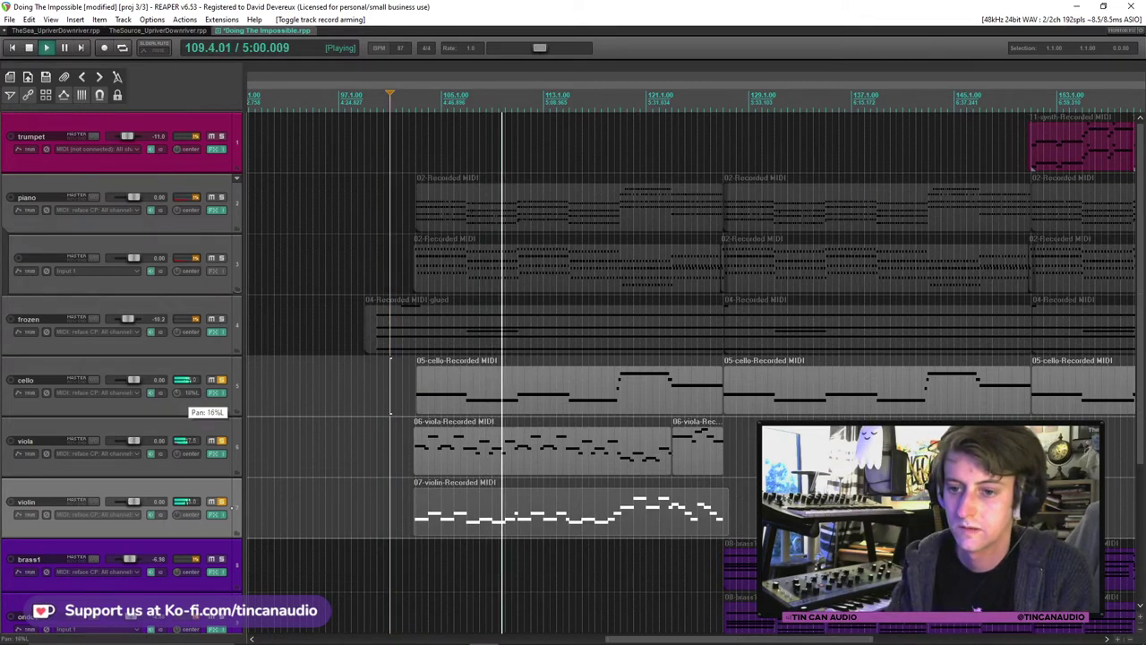
left_click_drag(191, 514, 190, 501)
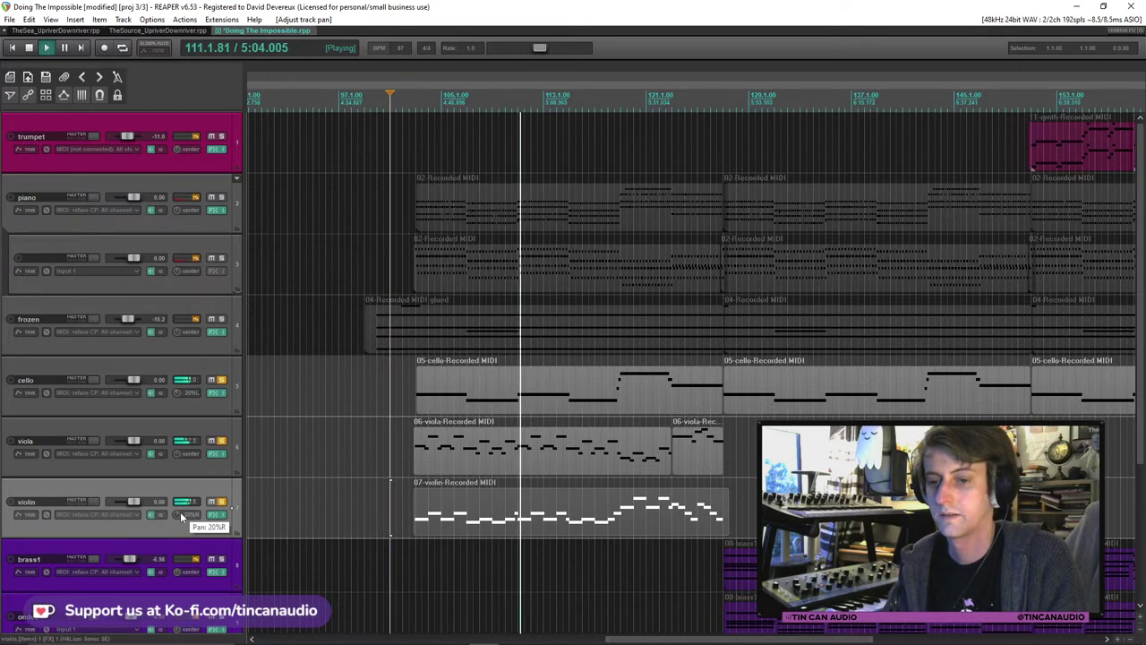
left_click_drag(177, 456, 178, 446)
left_click_drag(177, 514, 177, 509)
left_click_drag(180, 455, 180, 453)
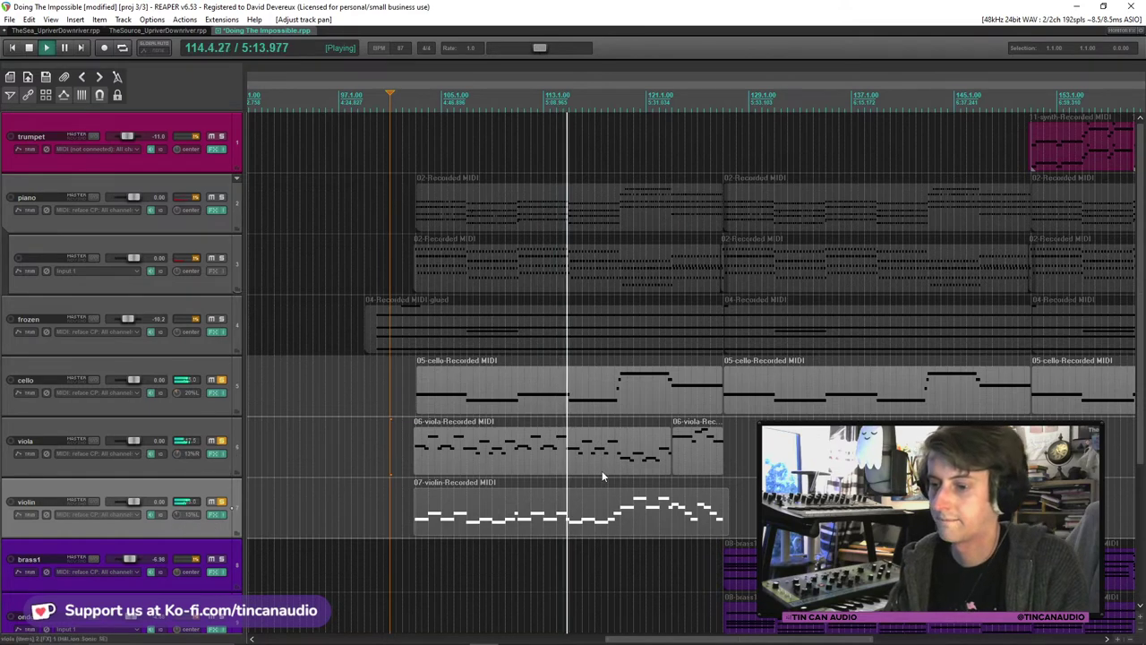
Add the two piano tracks to the solo and lower the violin track's volume to -3.87 dB.
left_click(671, 435)
left_click(223, 259)
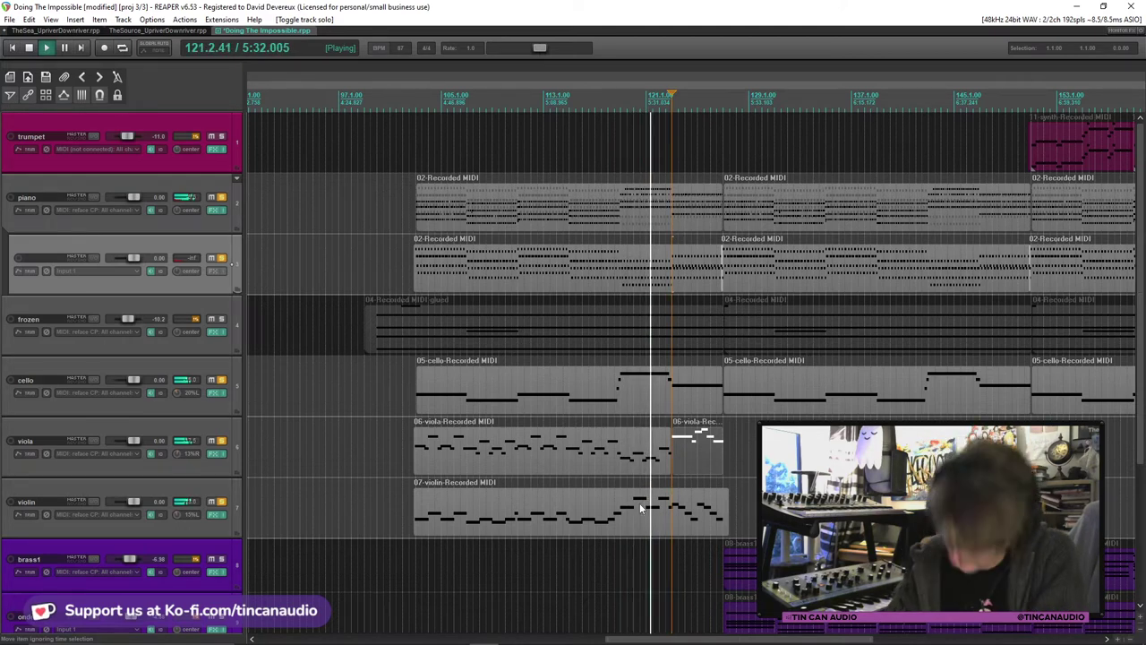
left_click_drag(138, 503, 134, 505)
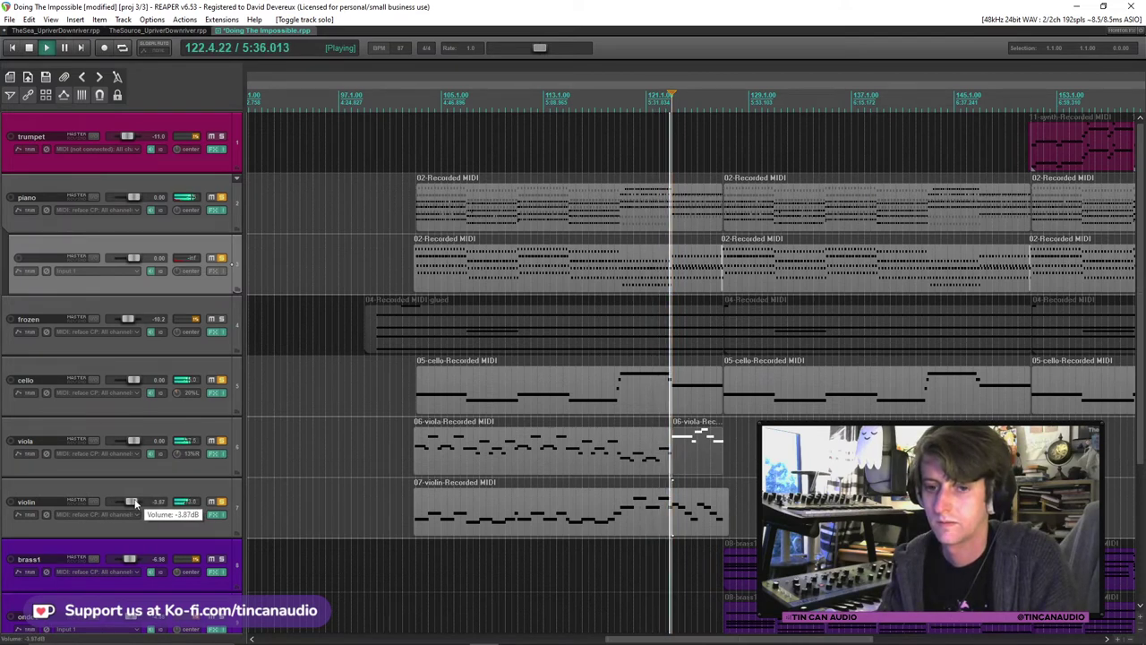
Open the viola ending item in the MIDI editor and delete its last four notes, keeping the first note and the short F4.
left_click(690, 459)
double_click(690, 459)
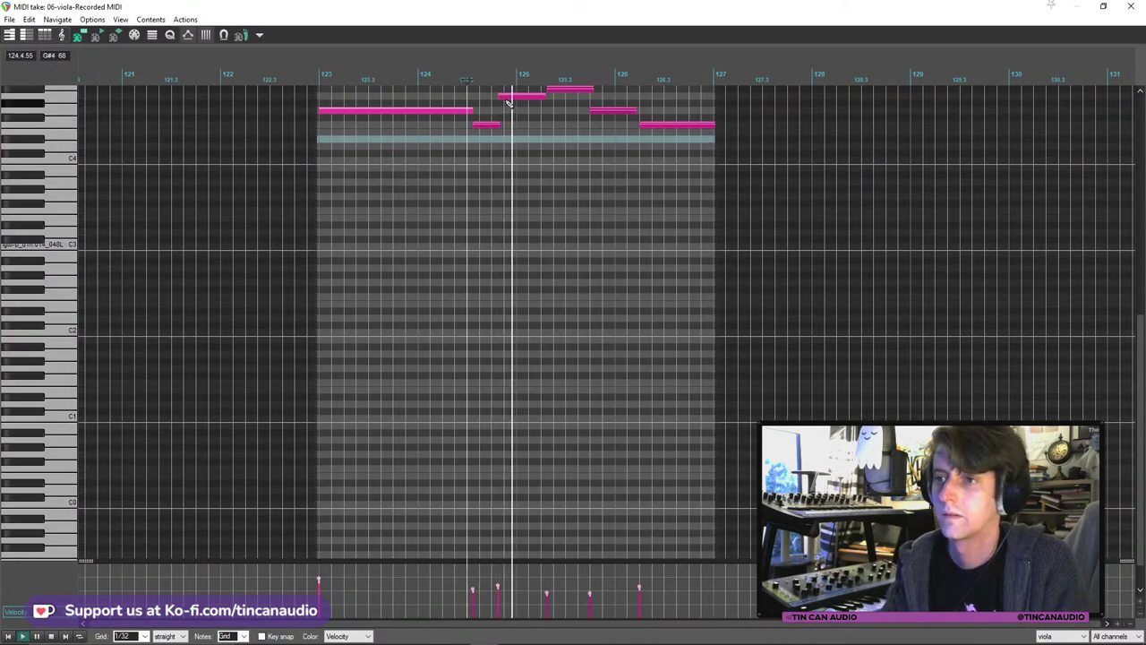
key("space")
left_click(488, 125)
left_click(489, 126)
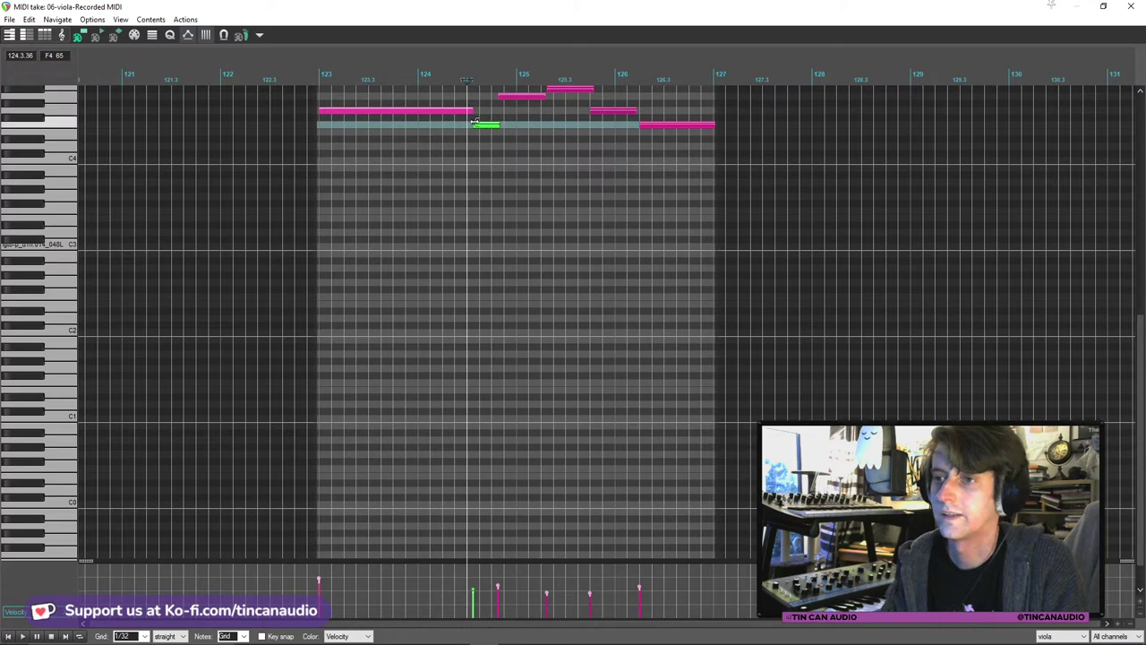
left_click(513, 97)
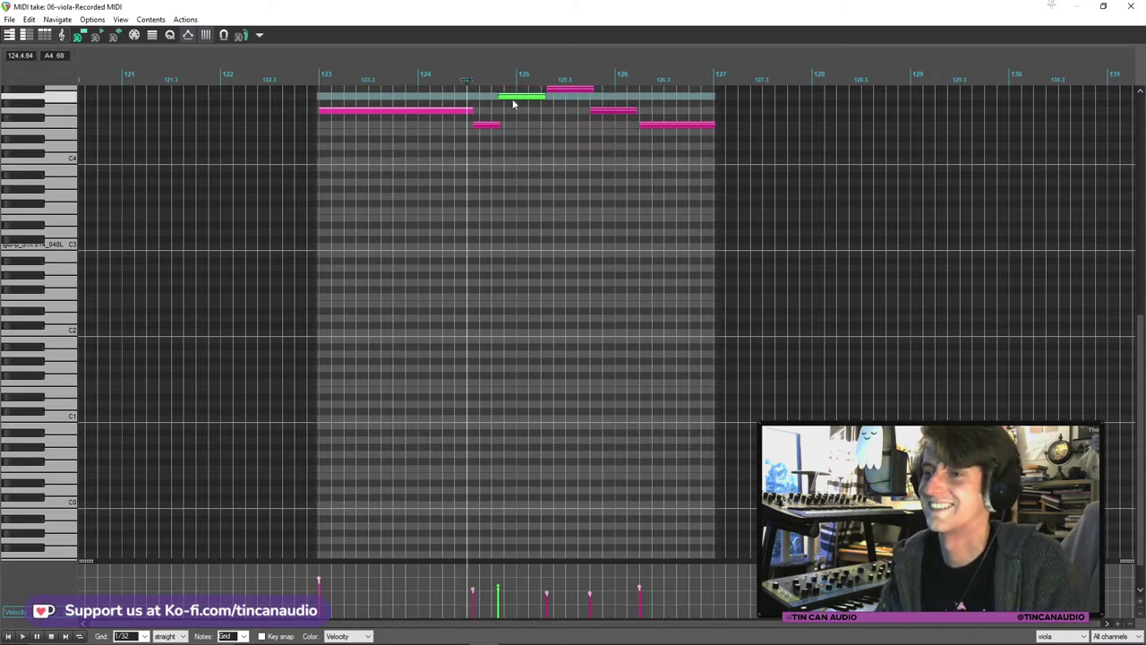
left_click(555, 89, "ctrl")
left_click(606, 112, "ctrl")
left_click(670, 128, "ctrl")
key("Delete")
Extend the first viola note to bar 125, make the F4 run from bar 125 to about 127, and play the result.
left_click_drag(487, 127, 532, 128)
left_click_drag(471, 109, 706, 141)
key("space")
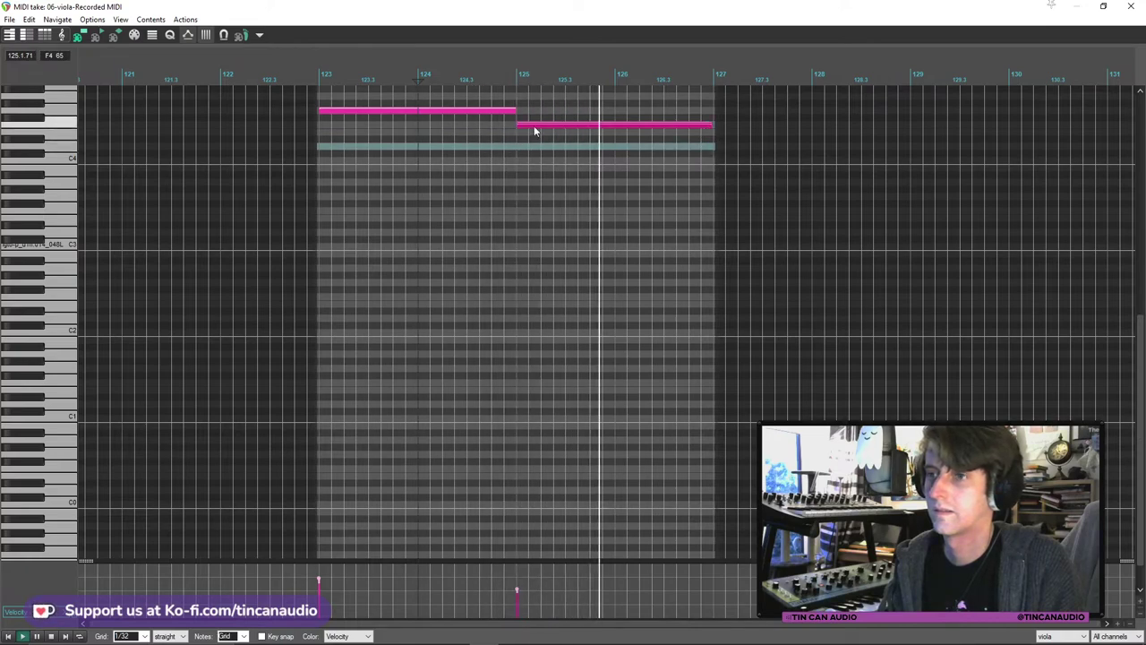
left_click(1127, 7)
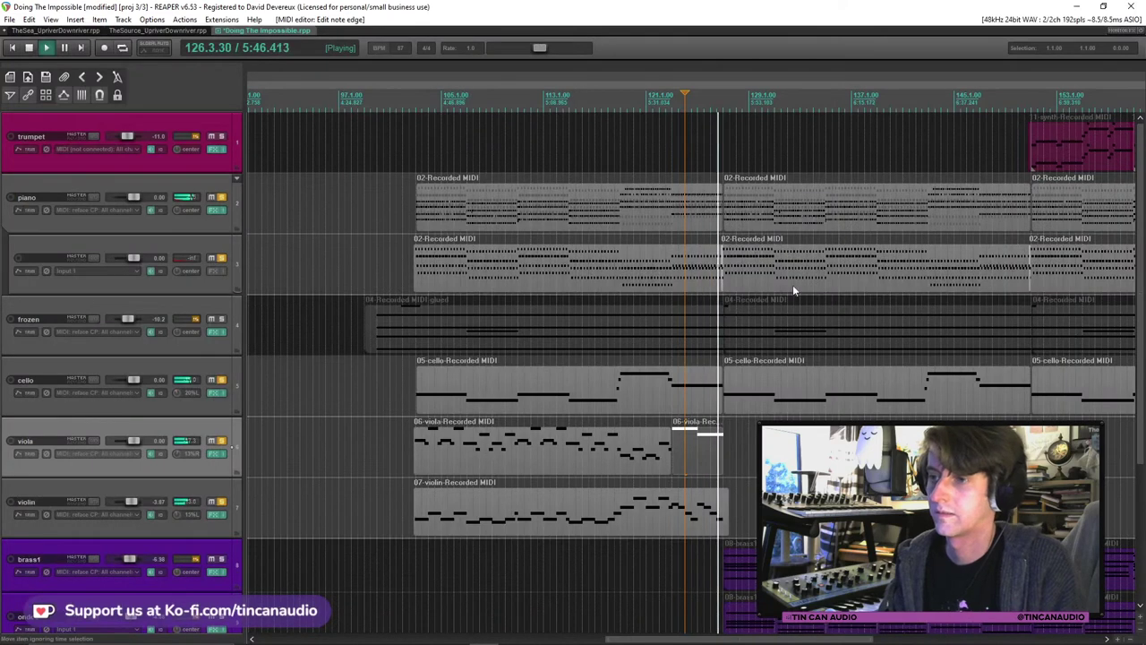
Trim the end of the violin take to bar 127 and stop playback.
left_click(231, 507)
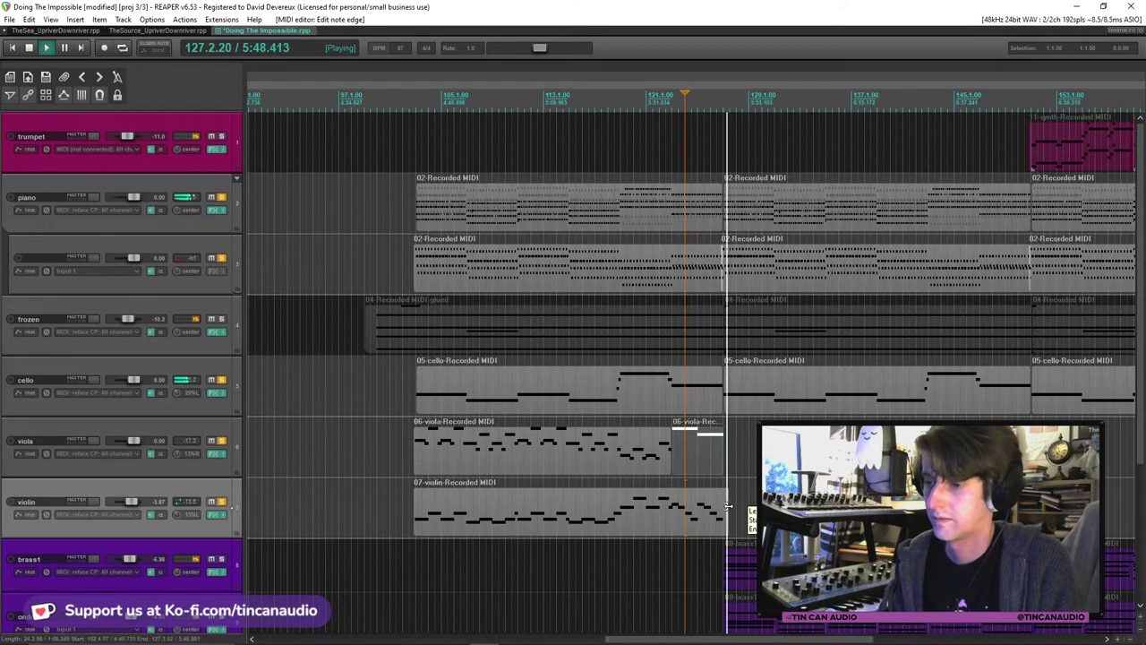
key("space")
Clear the solos on the string and piano tracks and play the full arrangement from about bar 100.
left_click_drag(224, 504, 229, 386)
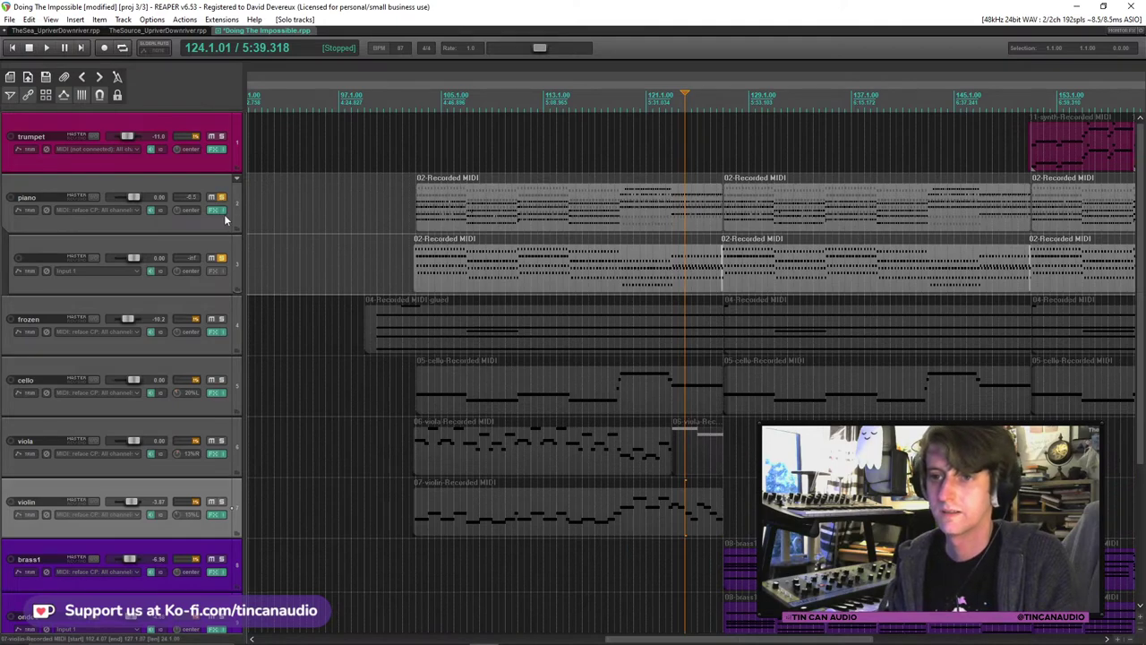
left_click_drag(224, 204, 361, 258)
left_click(385, 252)
key("space")
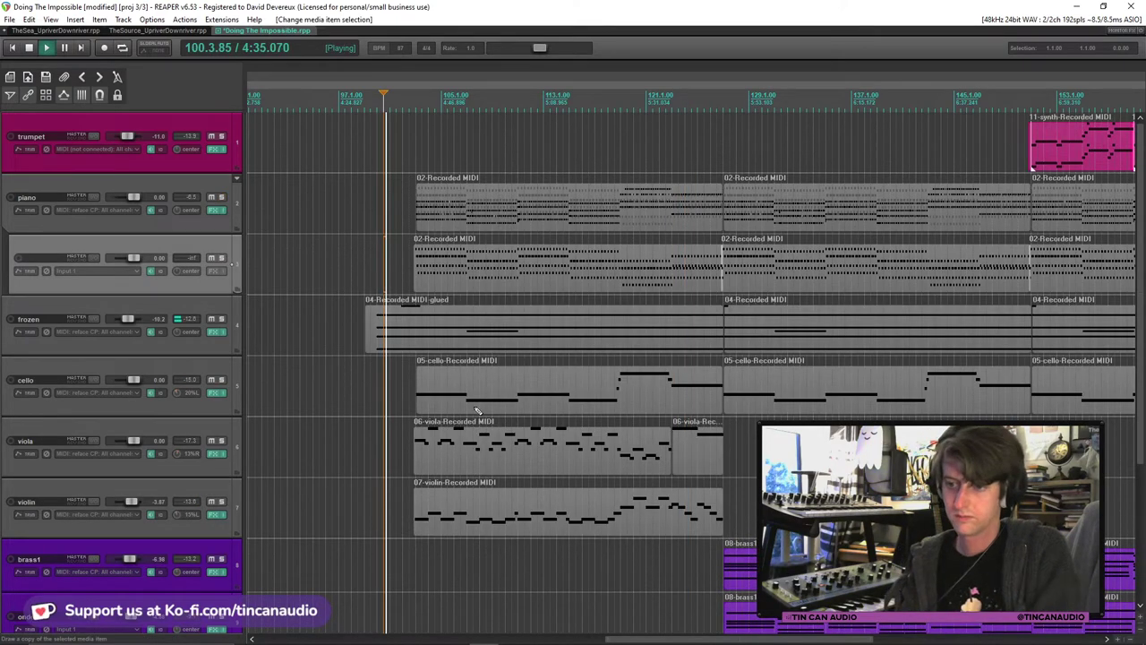
Mute the spiccato track and restart playback from about bar 100.
scroll(213, 475, "down", 5)
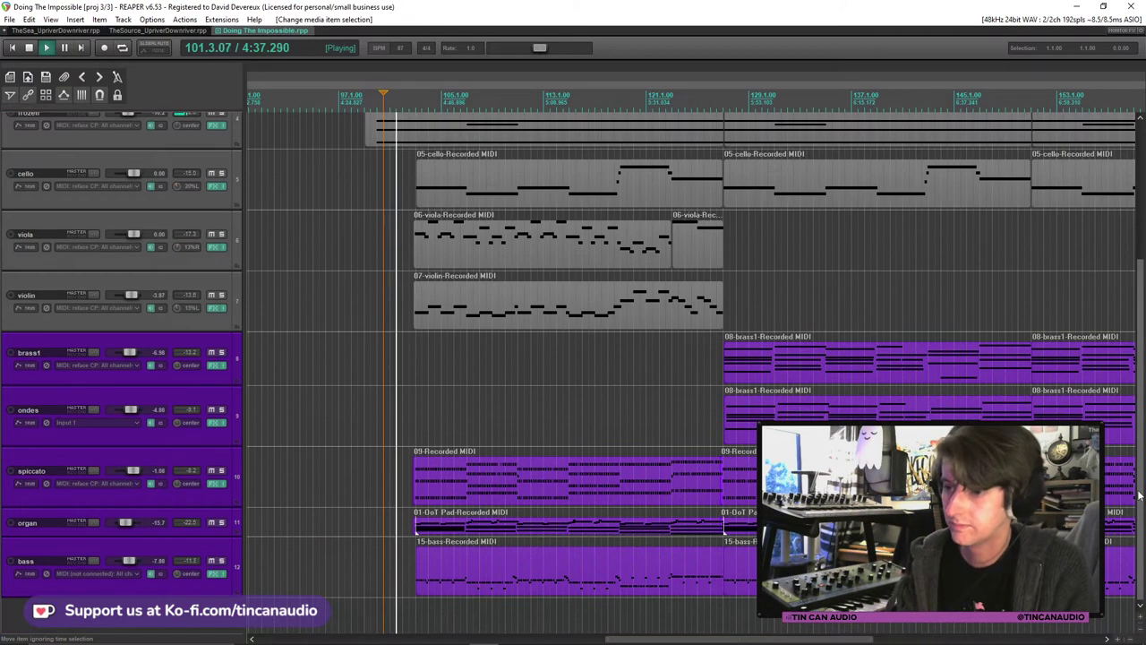
left_click(212, 472)
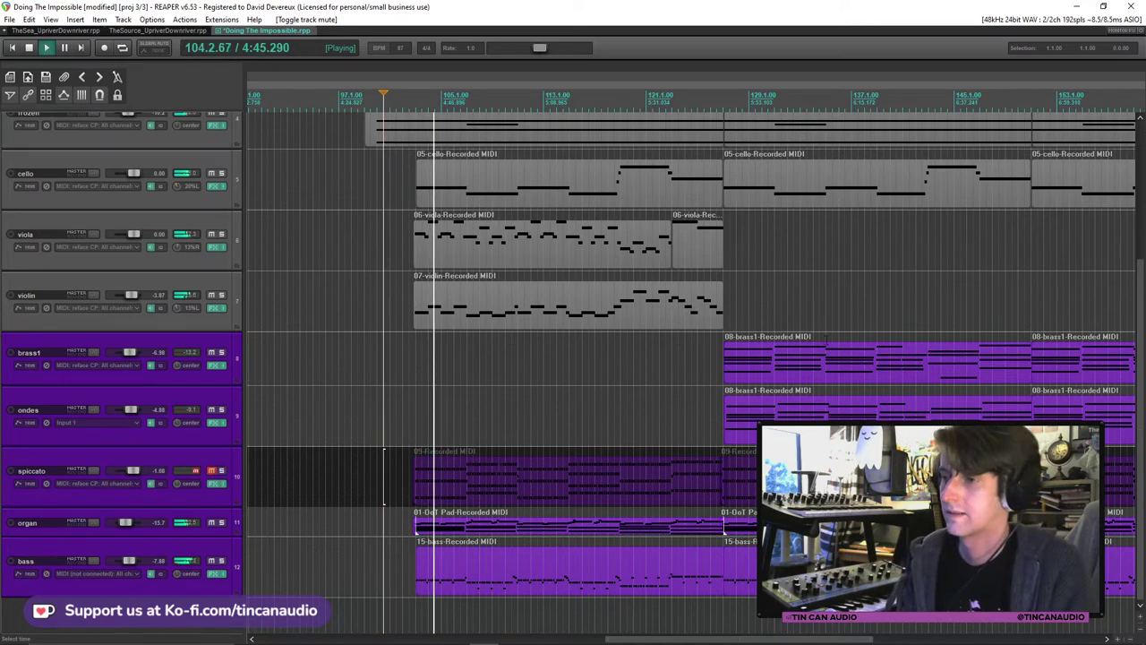
key("minus")
scroll(689, 358, "up", 1)
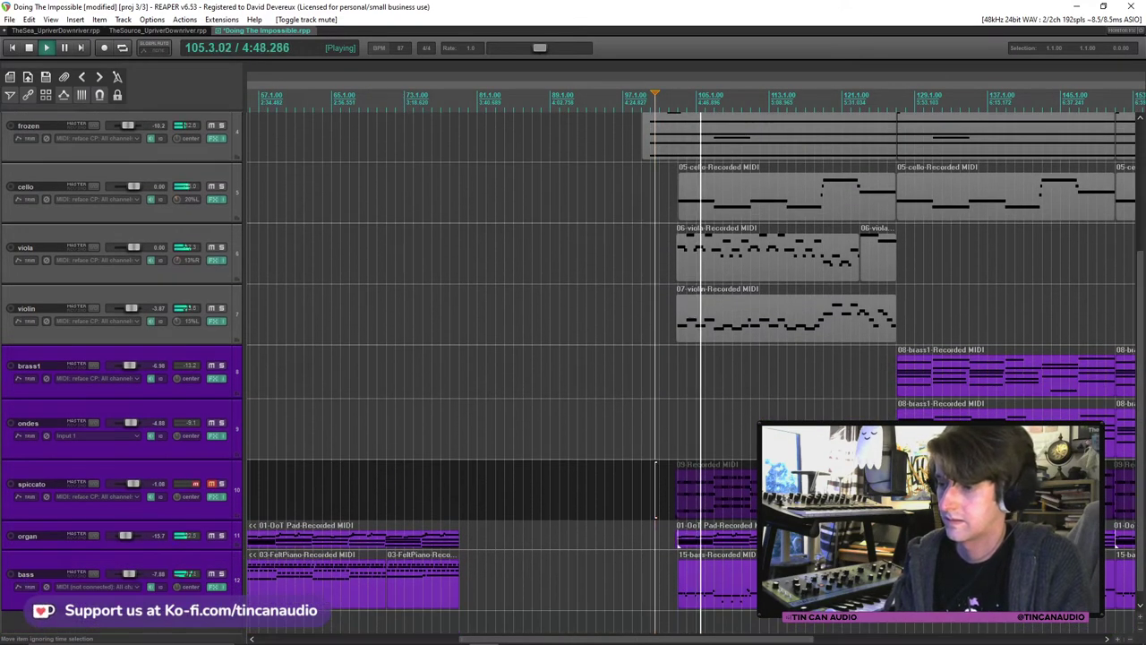
left_click(870, 406)
key("space")
Move the viola and violin items to the second section at bar 127 and delete the first cello item.
left_click(786, 255)
left_click_drag(734, 254, 958, 259)
left_click(817, 201)
key("Delete")
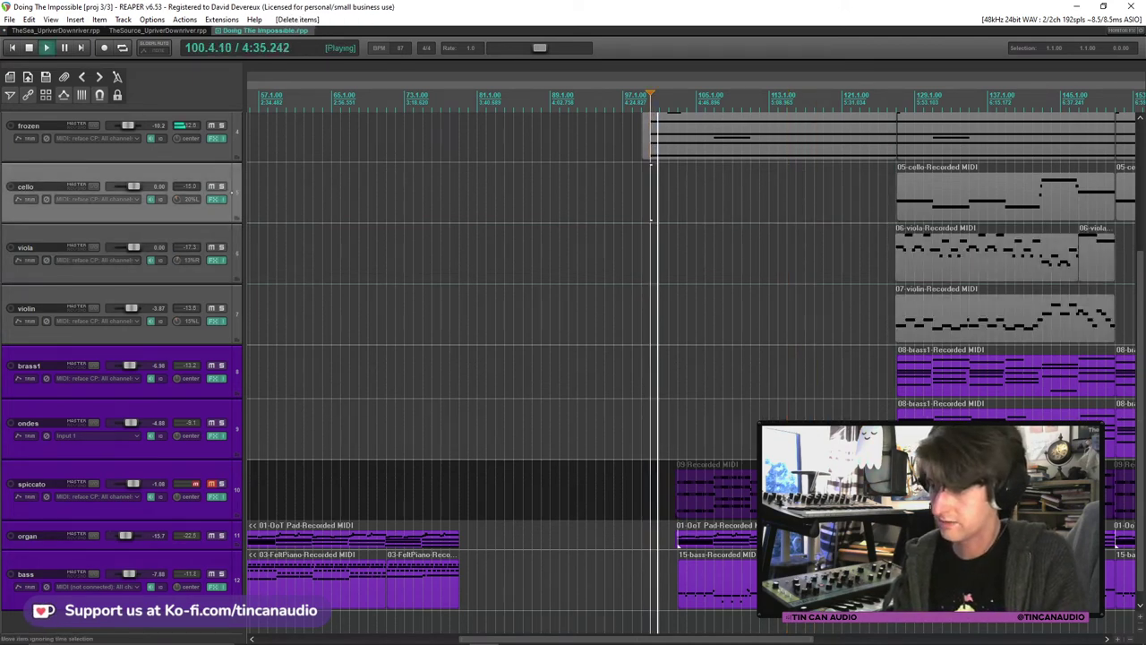
Delete the spiccato item in the first section from bar 103 and unmute the spiccato track.
left_click(659, 489)
key("F5")
scroll(657, 439, "down", 4)
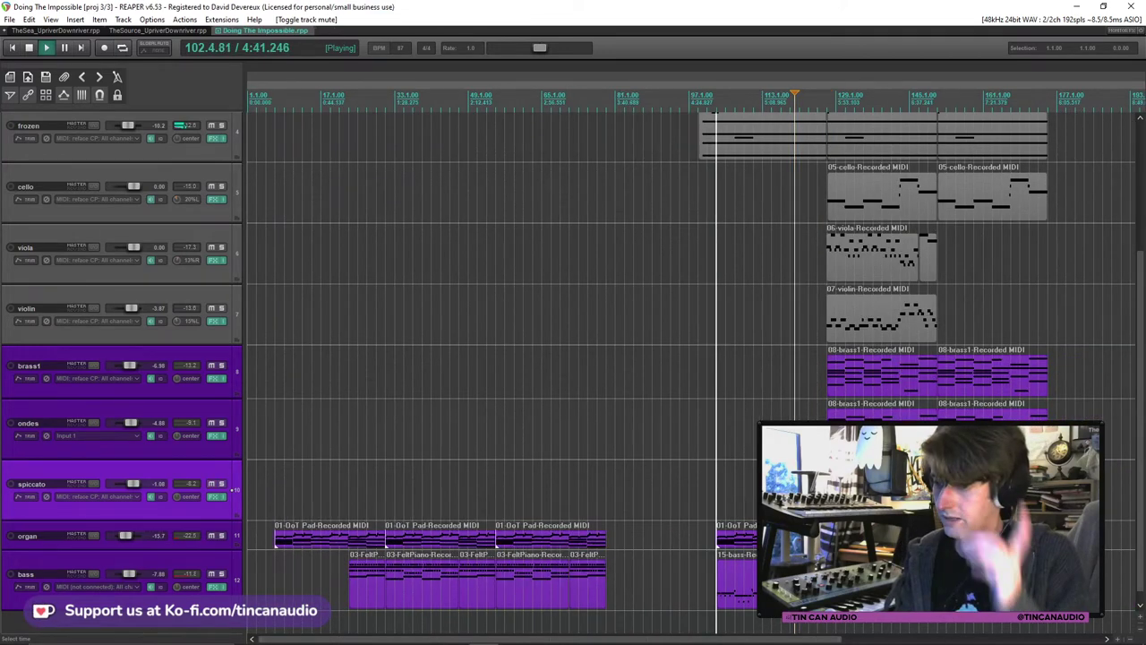
scroll(1116, 258, "up", 3)
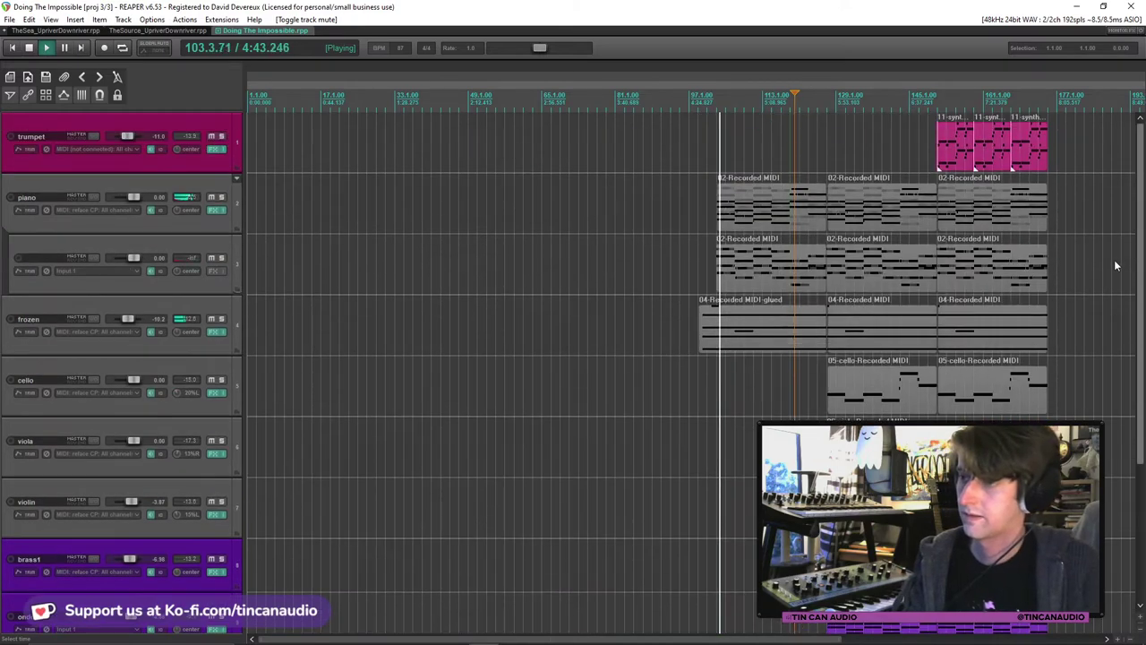
Add a new track below the piano's child track and load the Electric200 Stereo (Waves) instrument on it.
left_click(767, 223)
scroll(799, 268, "up", 3)
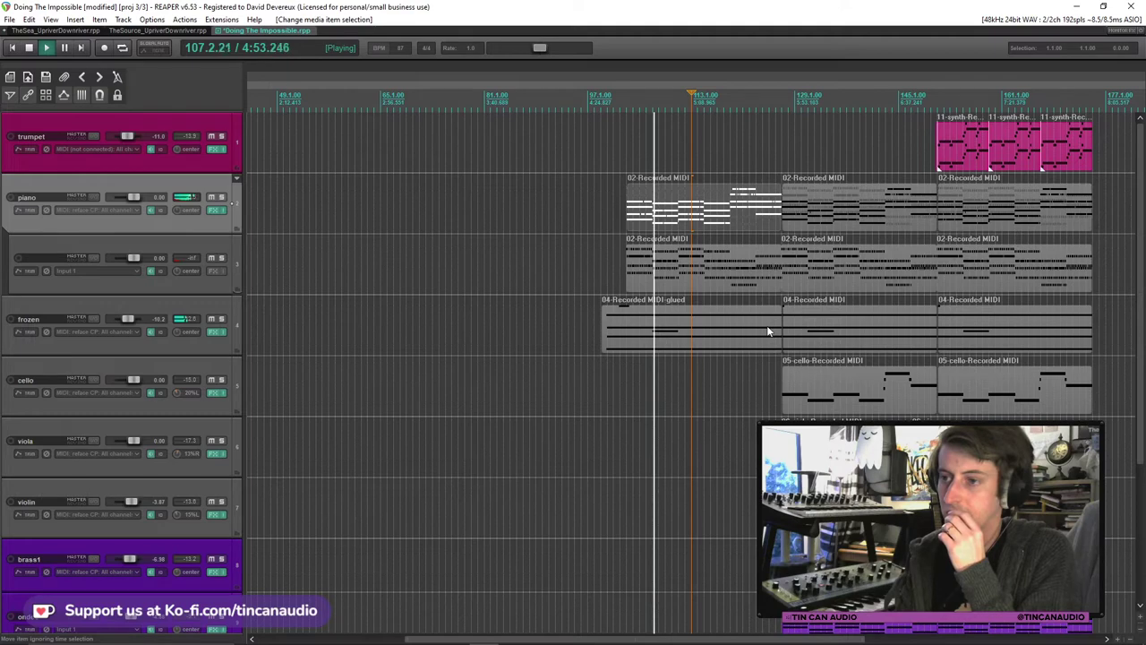
left_click_drag(1140, 215, 1122, 190)
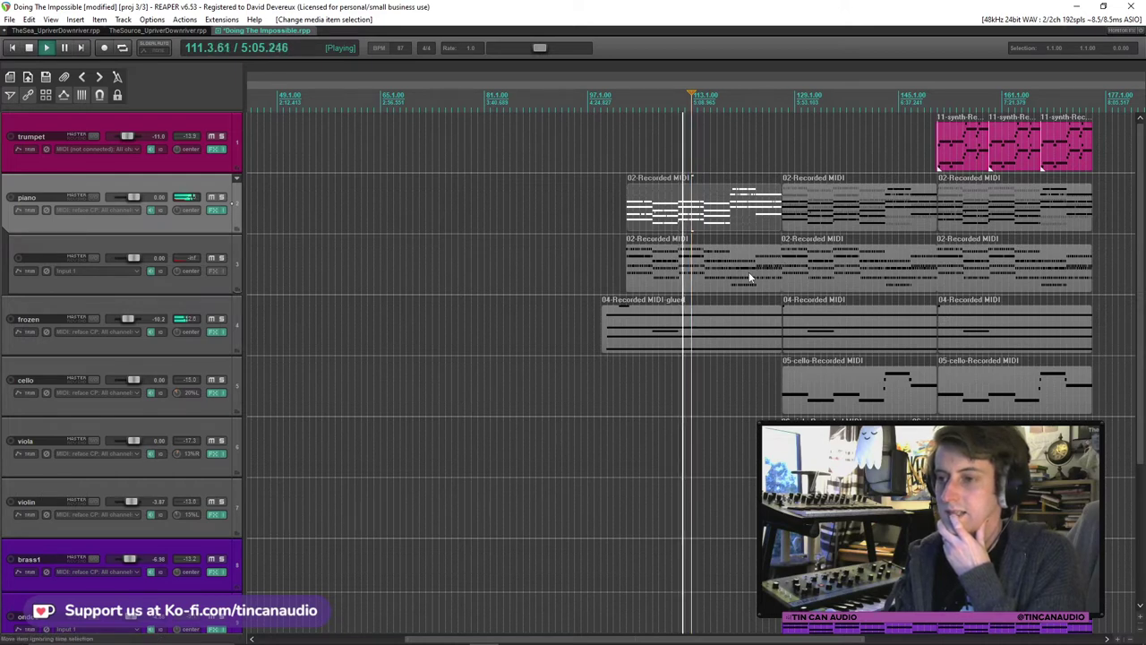
left_click(203, 287)
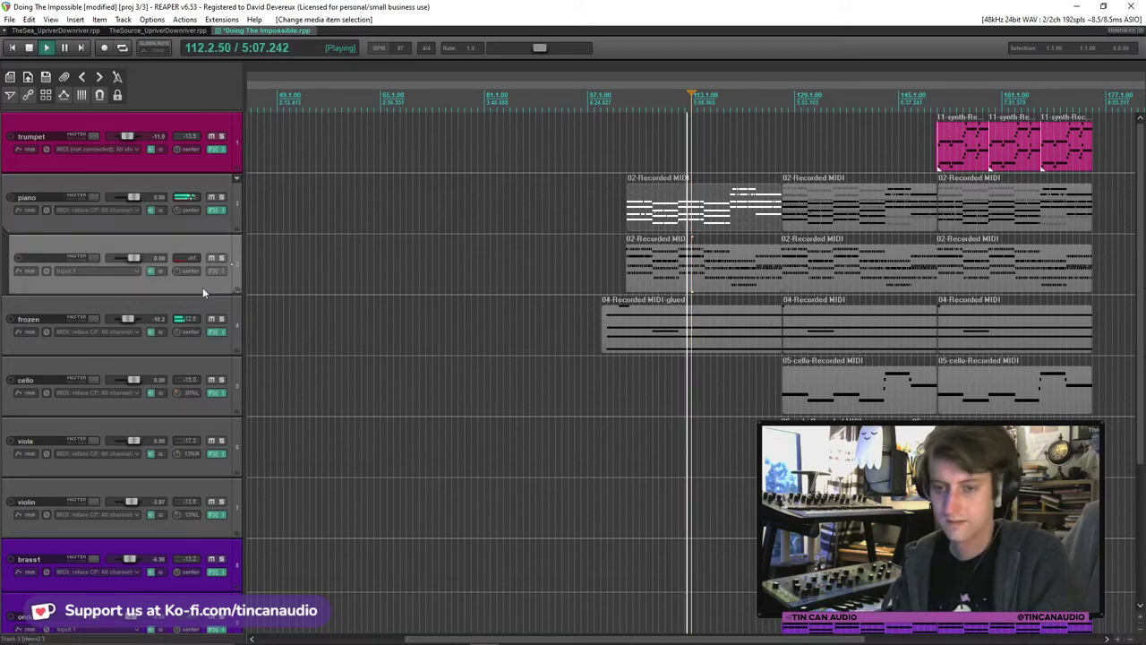
key("ctrl+t")
left_click(216, 332)
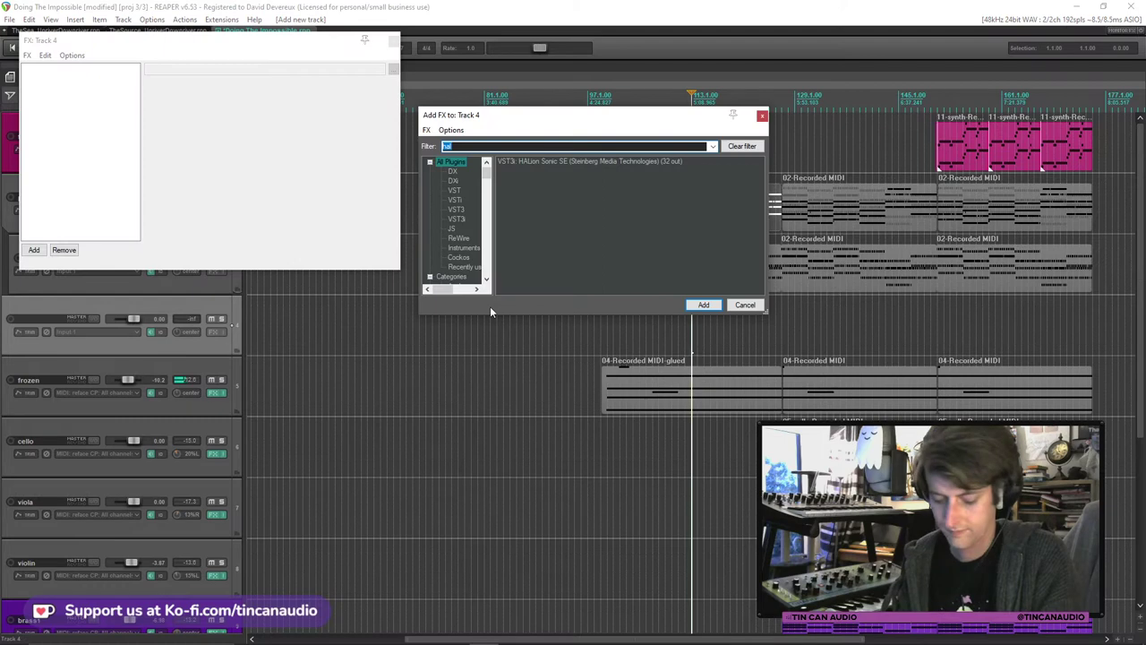
left_click(558, 171)
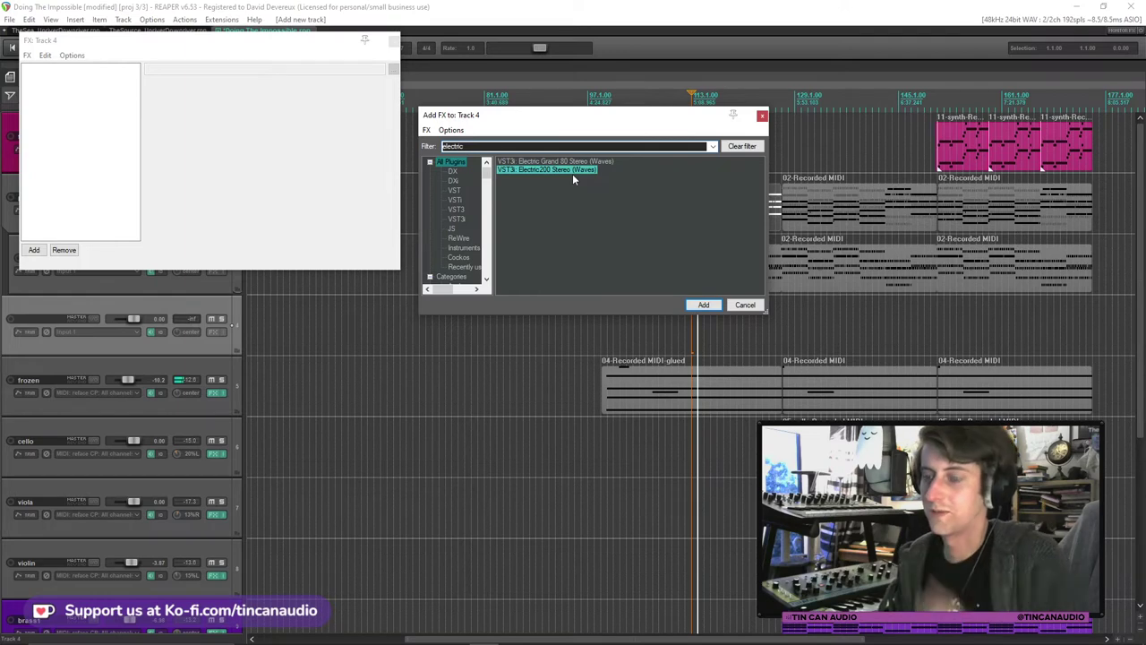
double_click(572, 173)
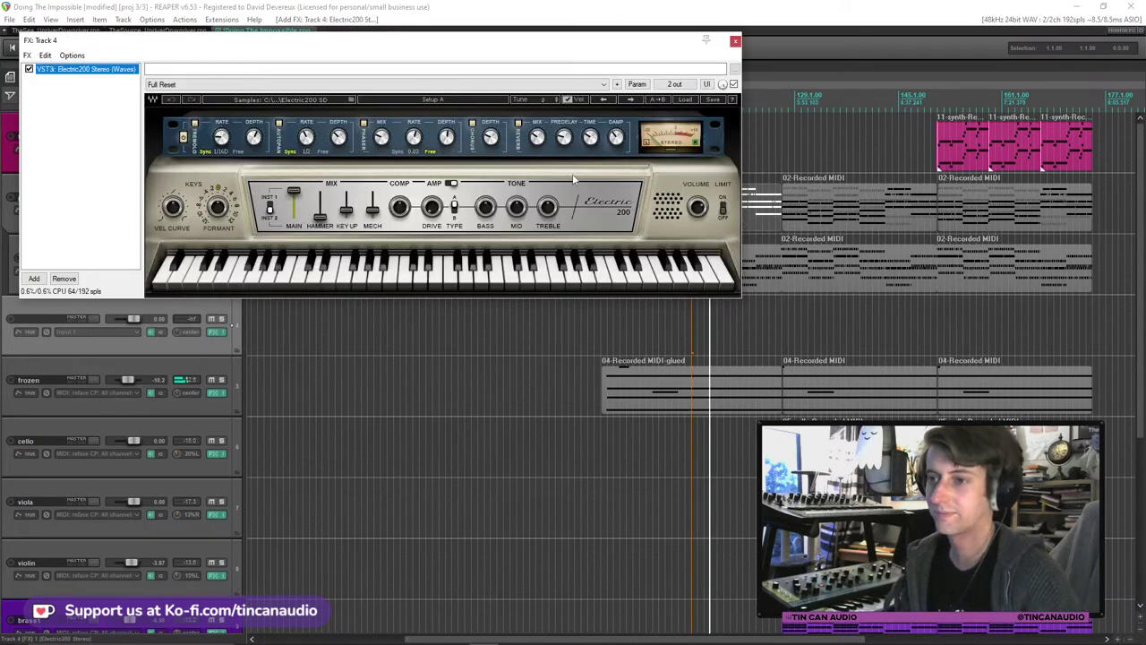
Load the Warm preset Choked Up in Electric200 and close the FX window.
left_click(684, 102)
mouse_move(740, 195)
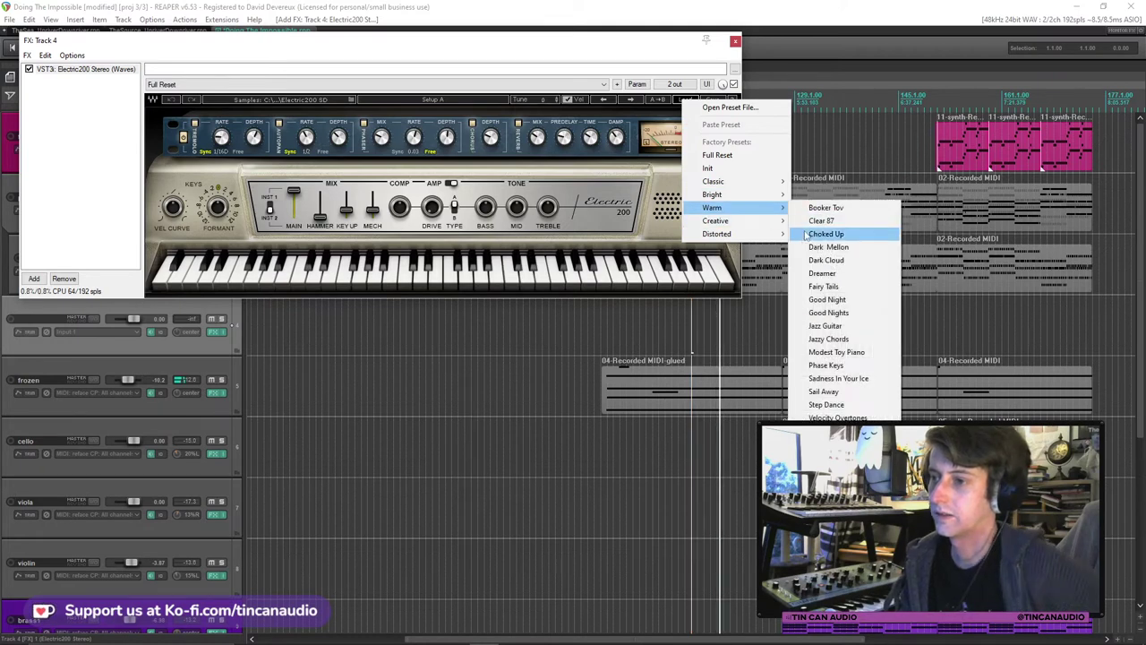
left_click(824, 233)
left_click(734, 42)
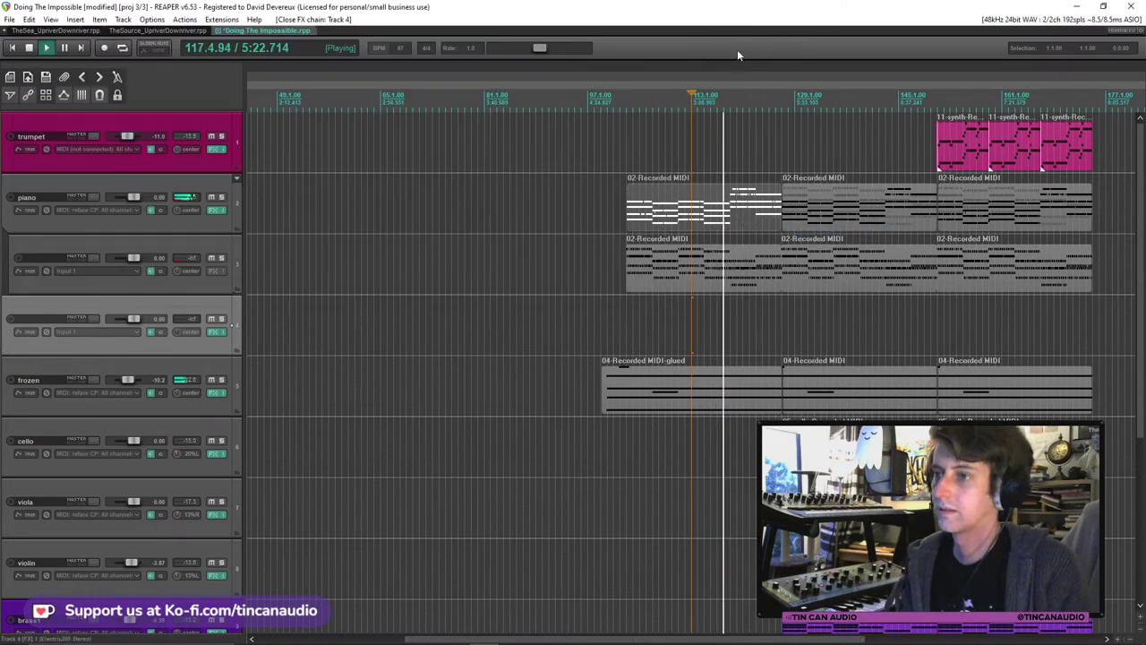
Copy the three MIDI items from the piano's child track onto the Electric200 track, starting at bar 103.
left_click(670, 268)
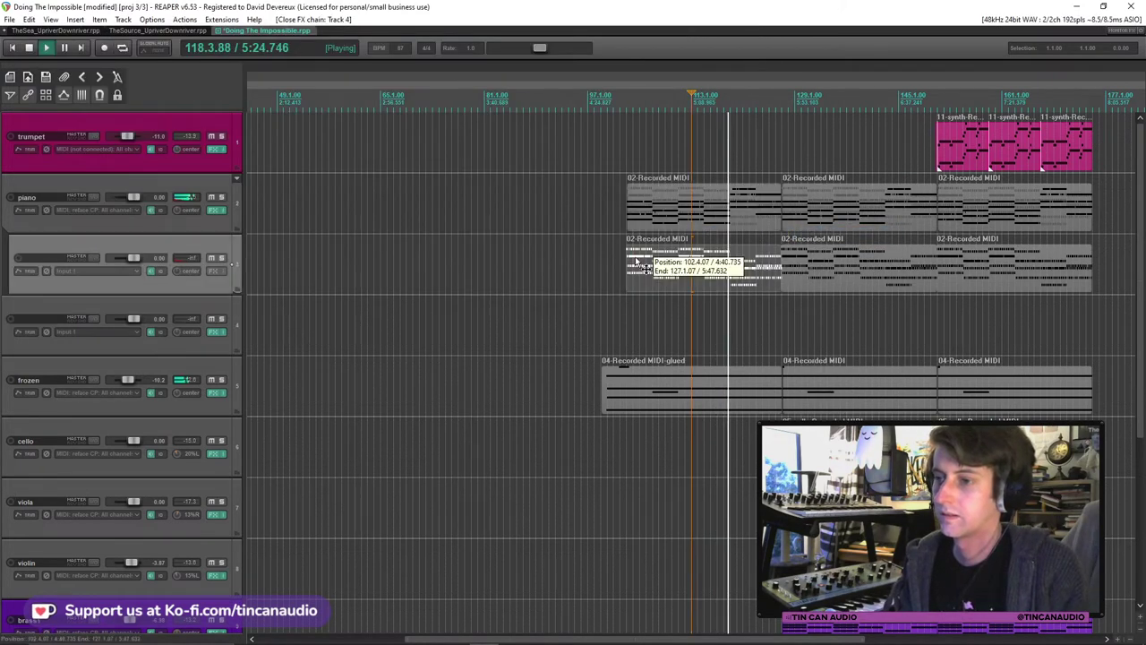
left_click(1014, 276, "shift")
key("ctrl+c")
key("space")
left_click(642, 338)
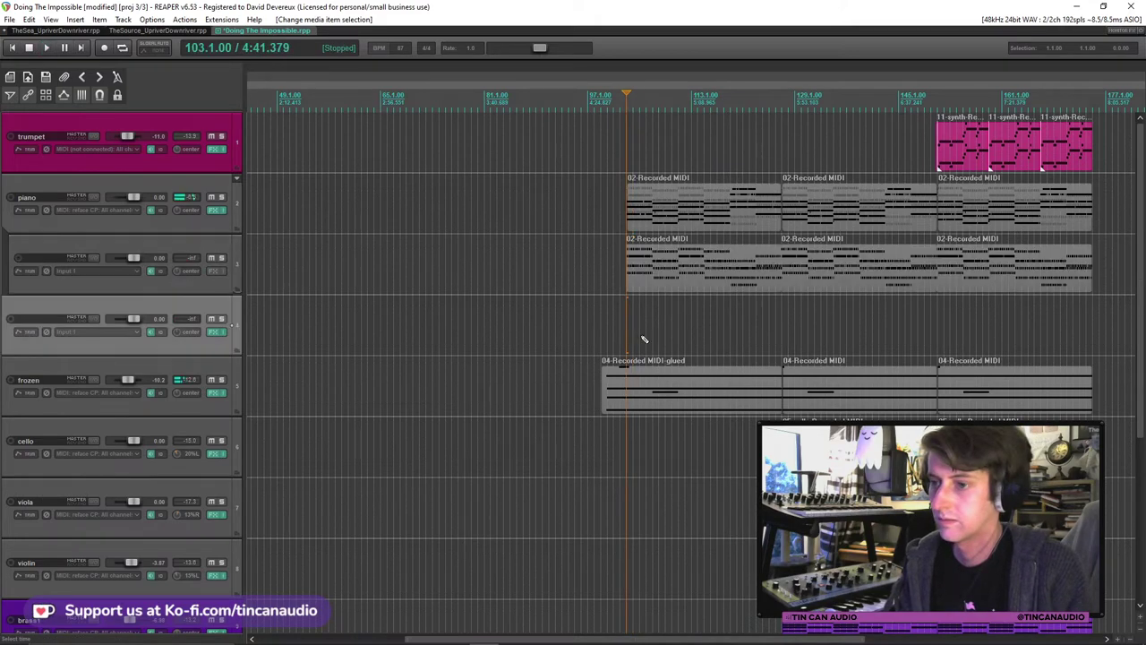
key("ctrl+v")
Lower the Electric200 track to about -12 dB, shift its pasted items earlier to line up with the items above, and play.
left_click(630, 330)
key("space")
left_click_drag(134, 318, 123, 317)
key("space")
scroll(667, 333, "up", 5)
left_click_drag(735, 335, 703, 330)
key("space")
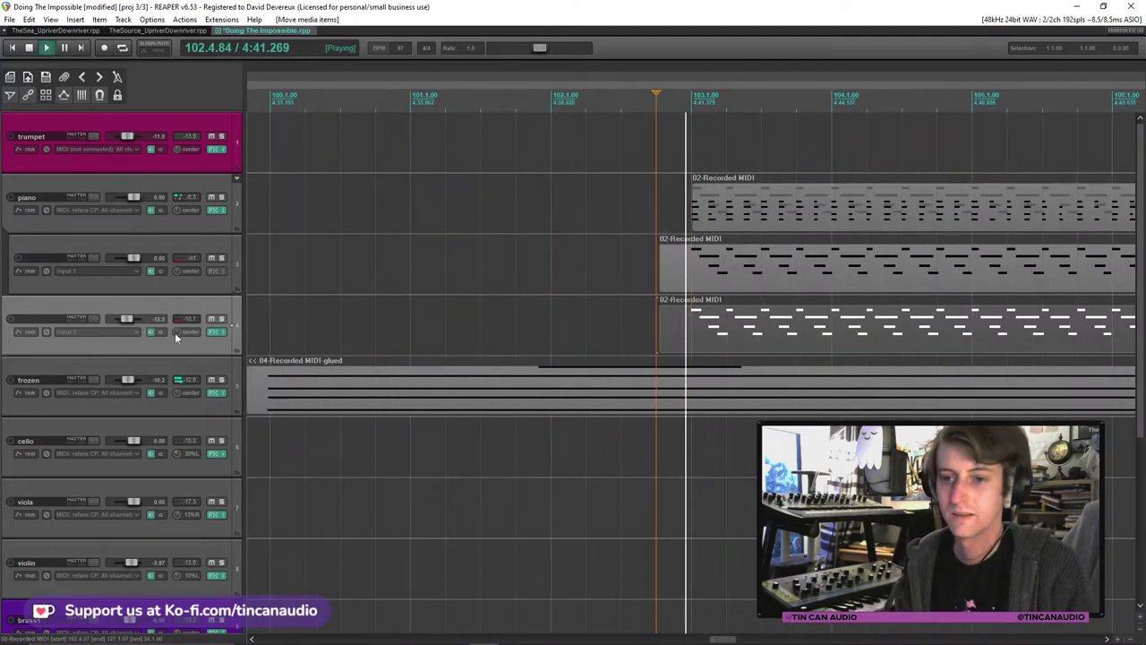
Lower the Electric200 track's volume to -17.7 dB during playback.
scroll(127, 321, "down", 5)
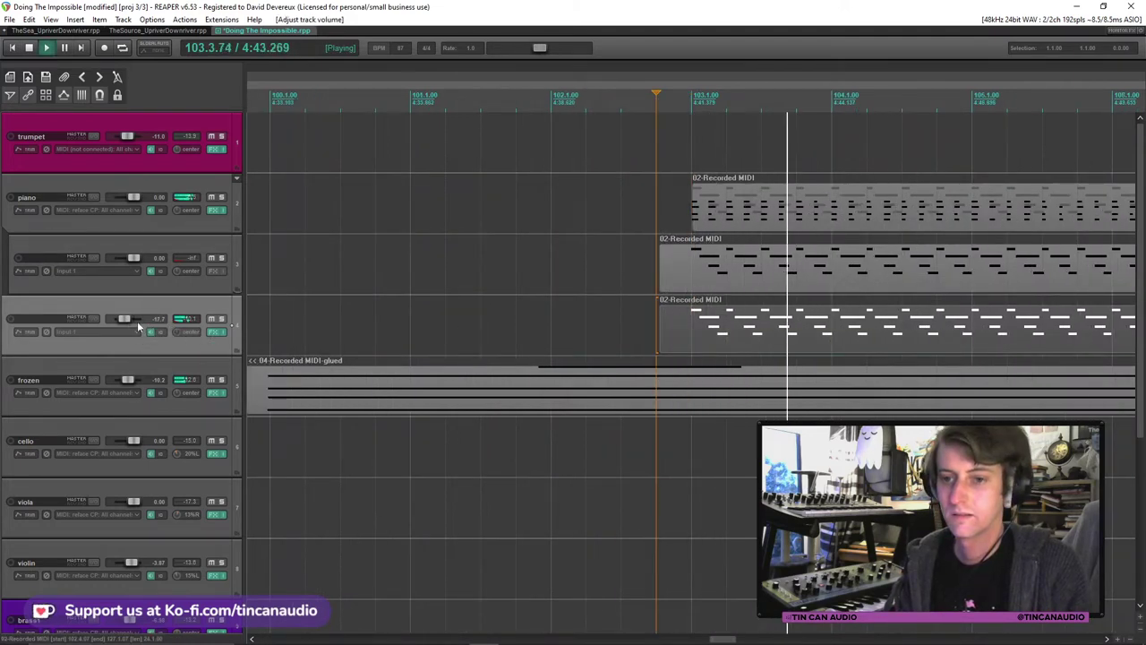
scroll(697, 255, "down", 8)
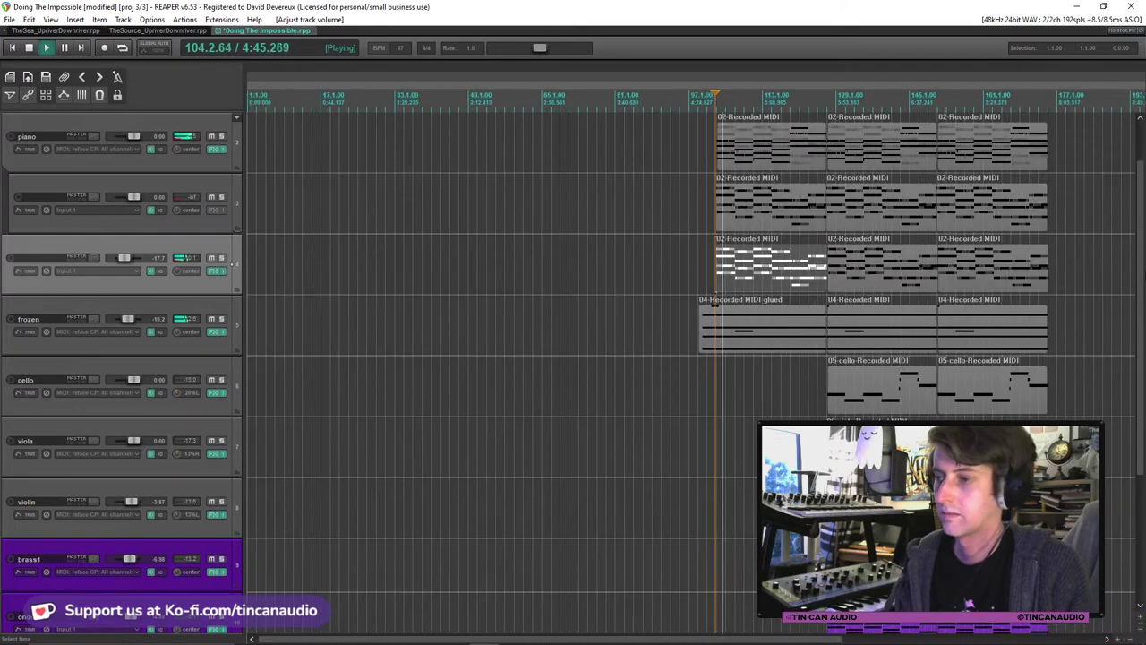
scroll(761, 333, "up", 2)
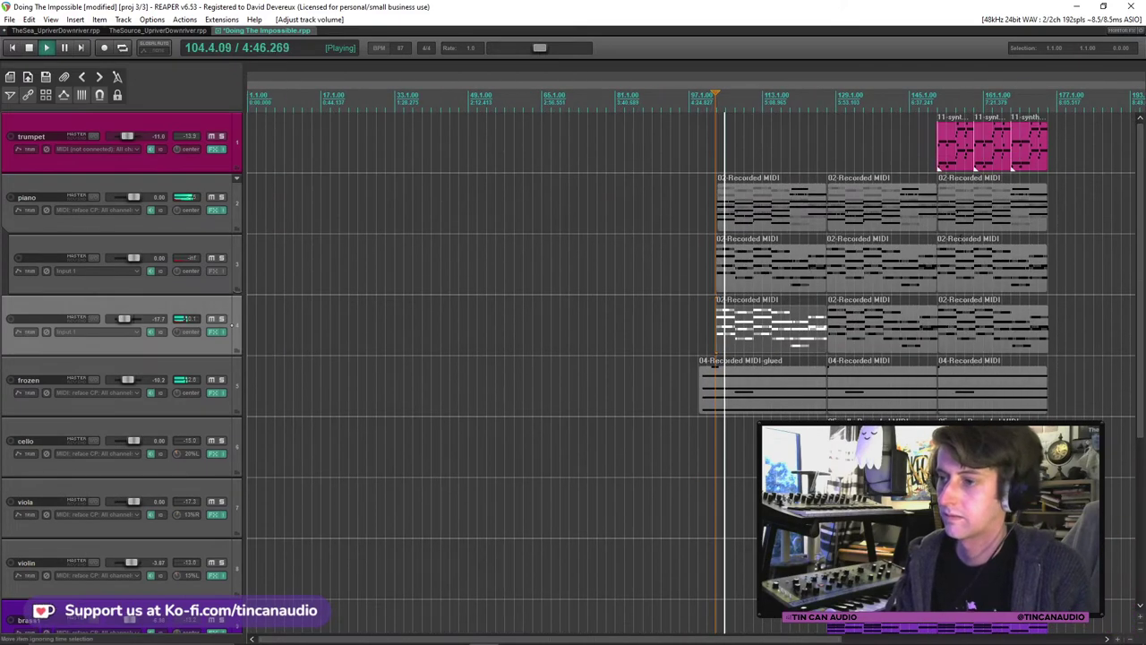
Transpose all notes of the first Electric200 item by -12 semitones and close the MIDI editor.
double_click(761, 333)
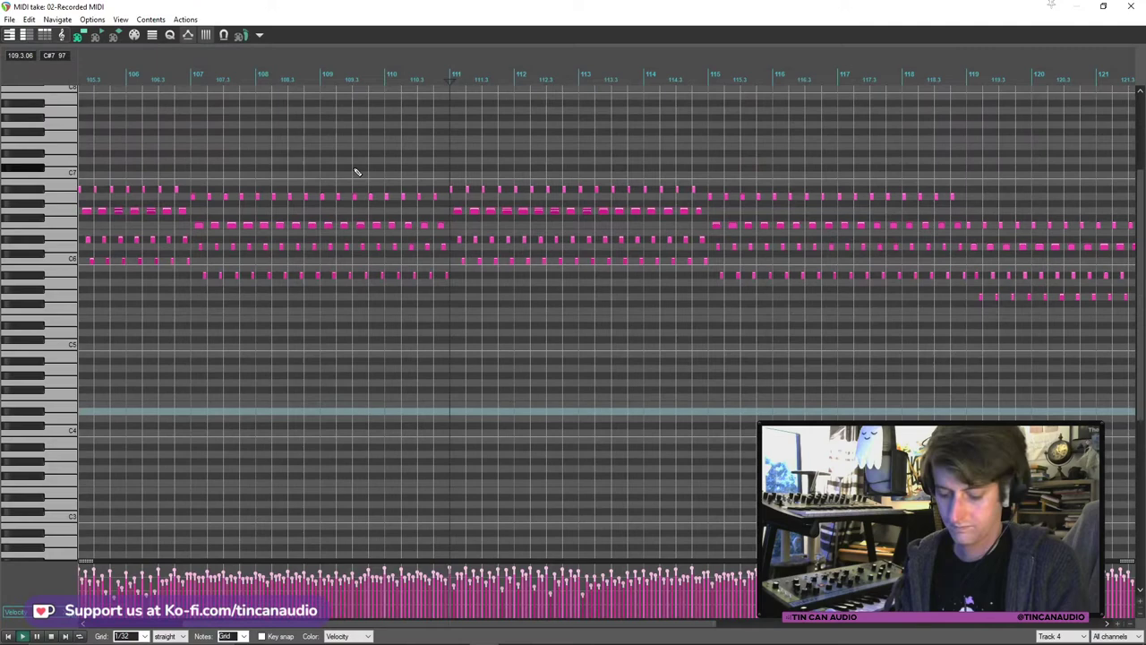
key("ctrl+t")
type("-12")
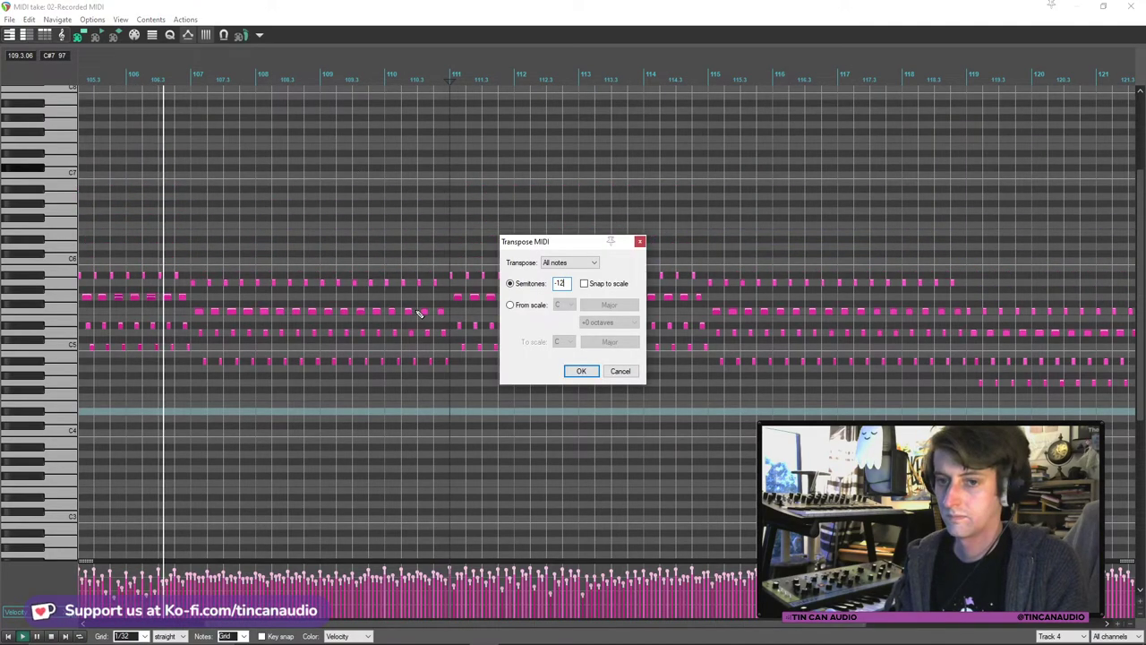
left_click(607, 376)
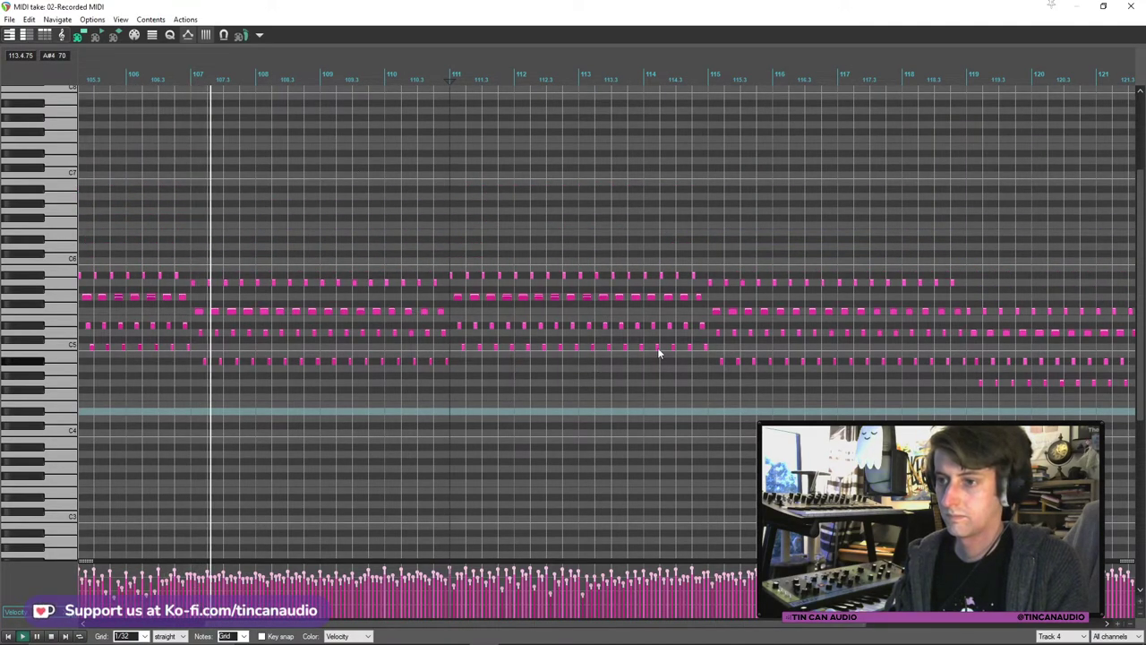
key("Escape")
Delete the second and third items on the Electric200 track, keeping the transposed first one.
left_click(967, 317, "ctrl")
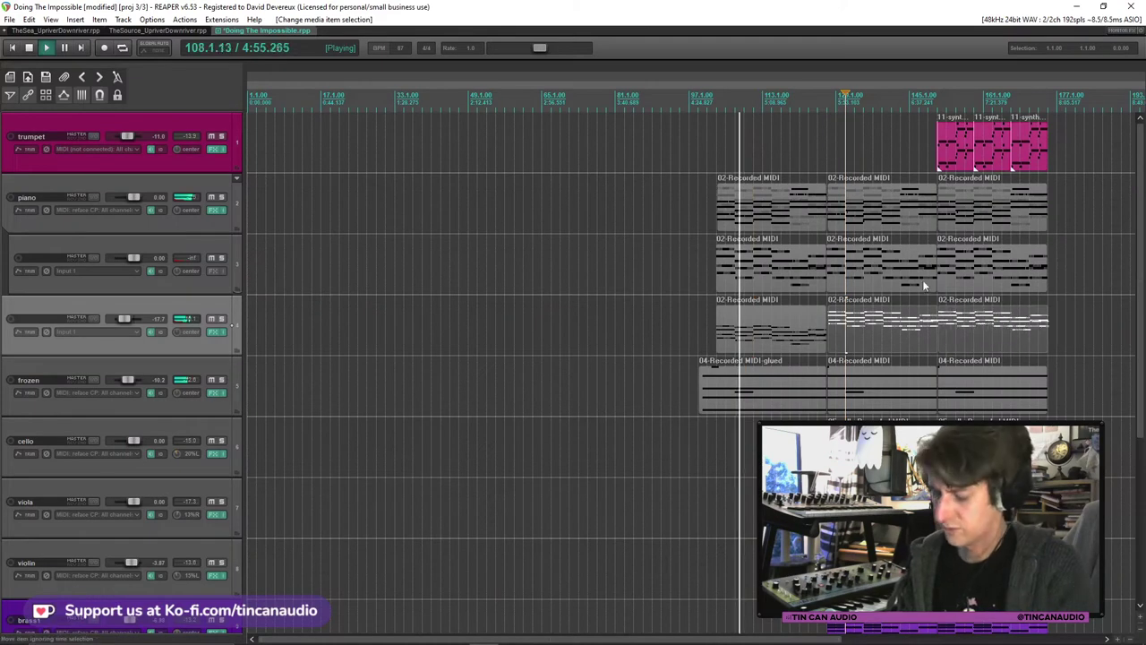
key("Delete")
left_click(760, 328)
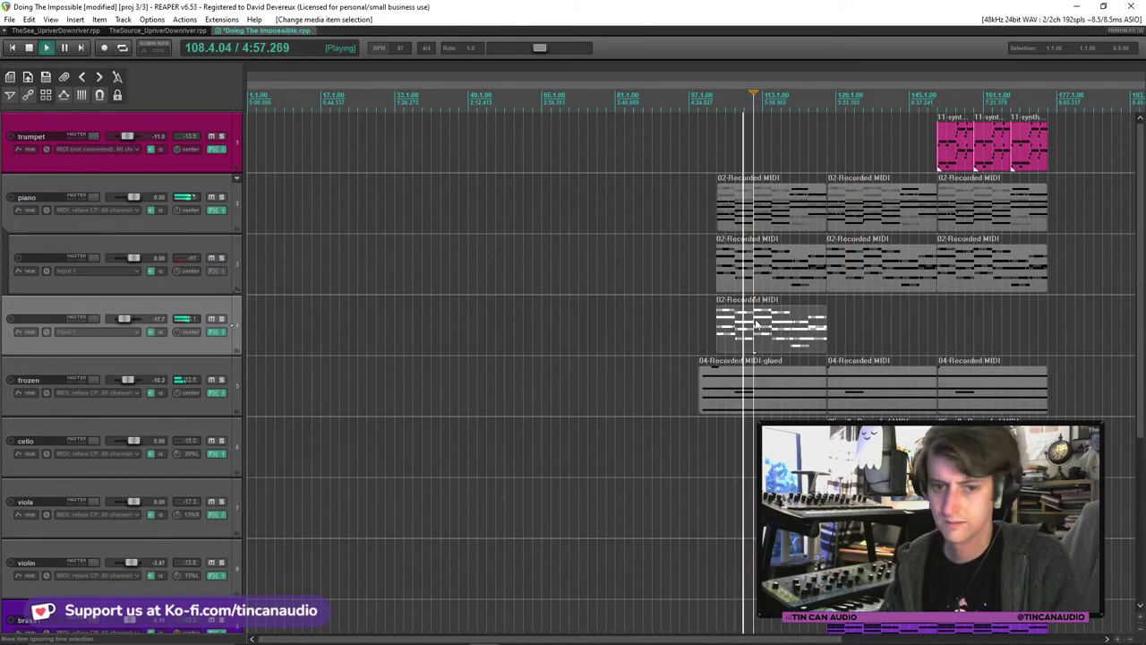
scroll(757, 323, "up", 3)
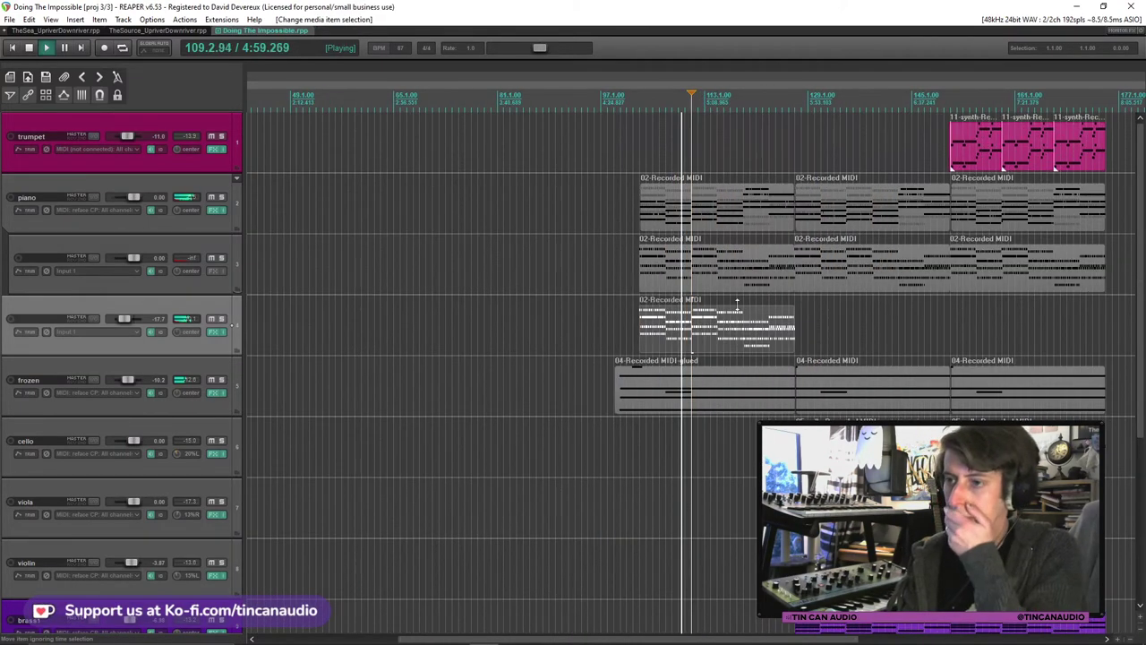
Add a track nested under the Electric200 track, paste a copy of the bass item on it at bar 103, and play.
key("ctrl+t")
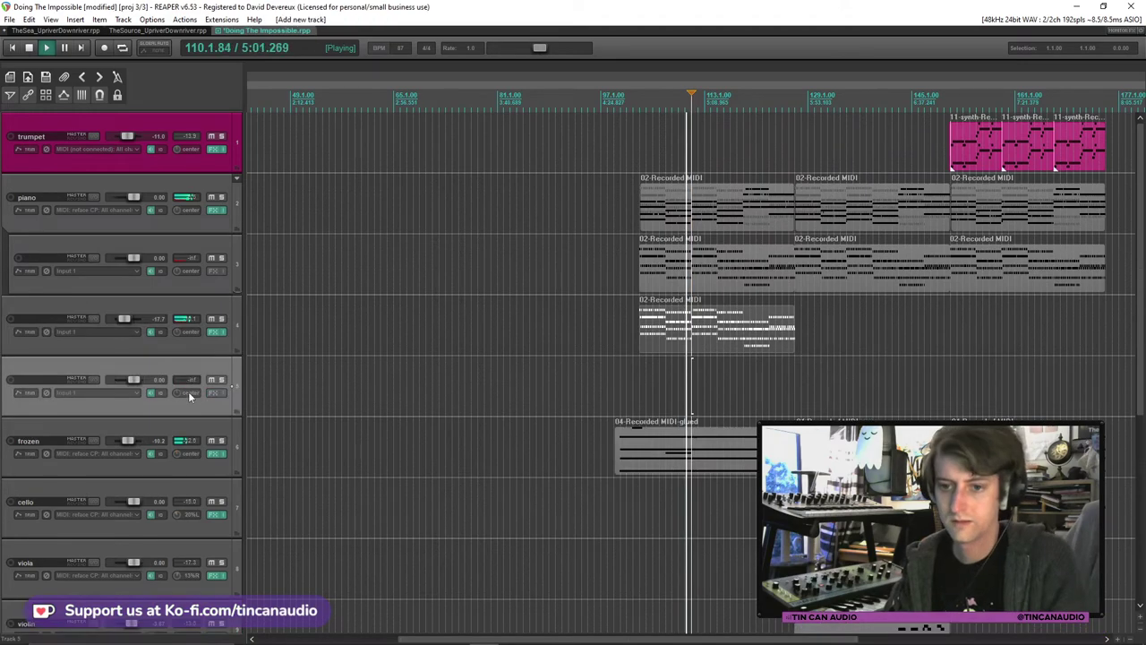
scroll(232, 387, "down", 5)
left_click(727, 591)
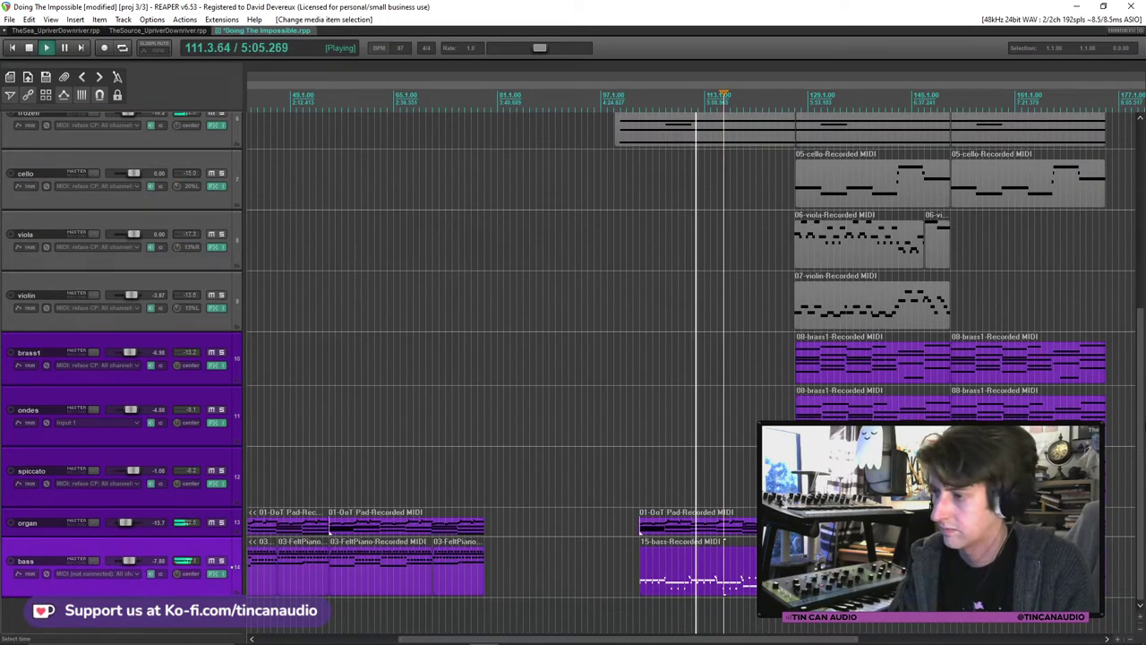
scroll(665, 380, "up", 6)
left_click(640, 383)
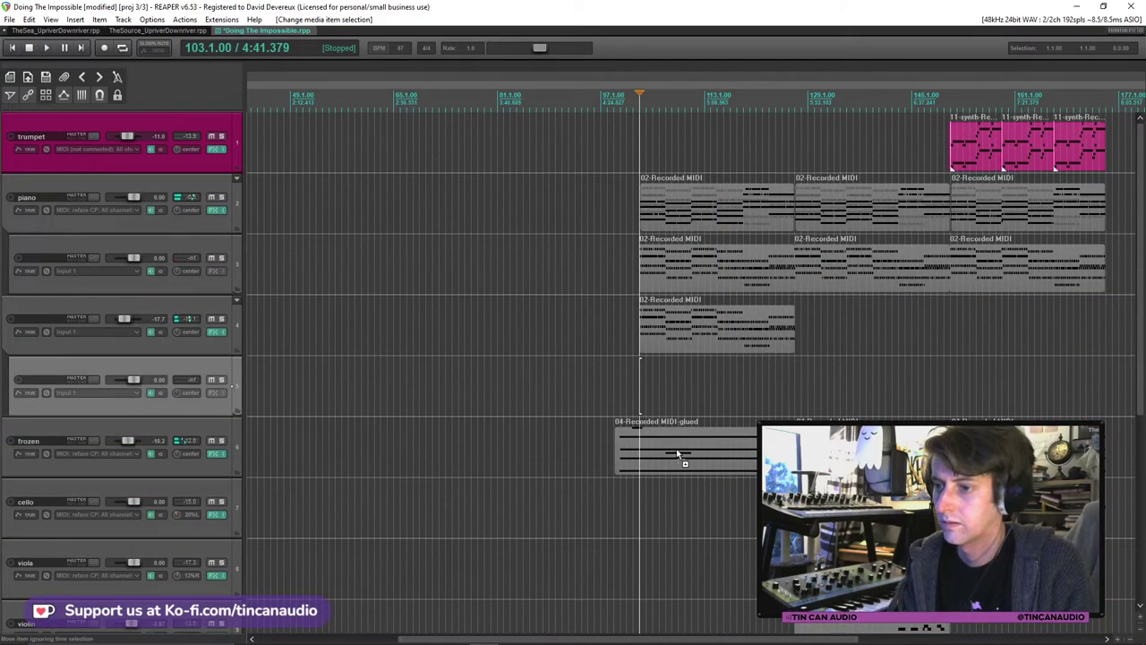
key("ctrl+v")
key("space")
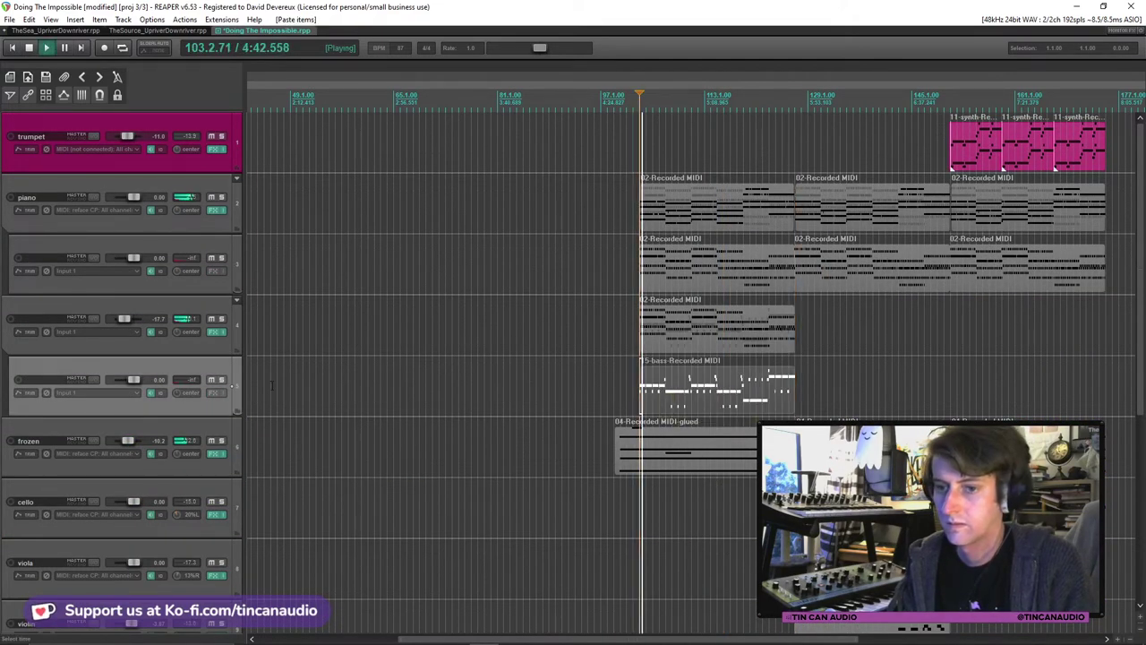
Solo the Electric200 track to hear it with the bass part, clear the solo, and save the project.
left_click(221, 318)
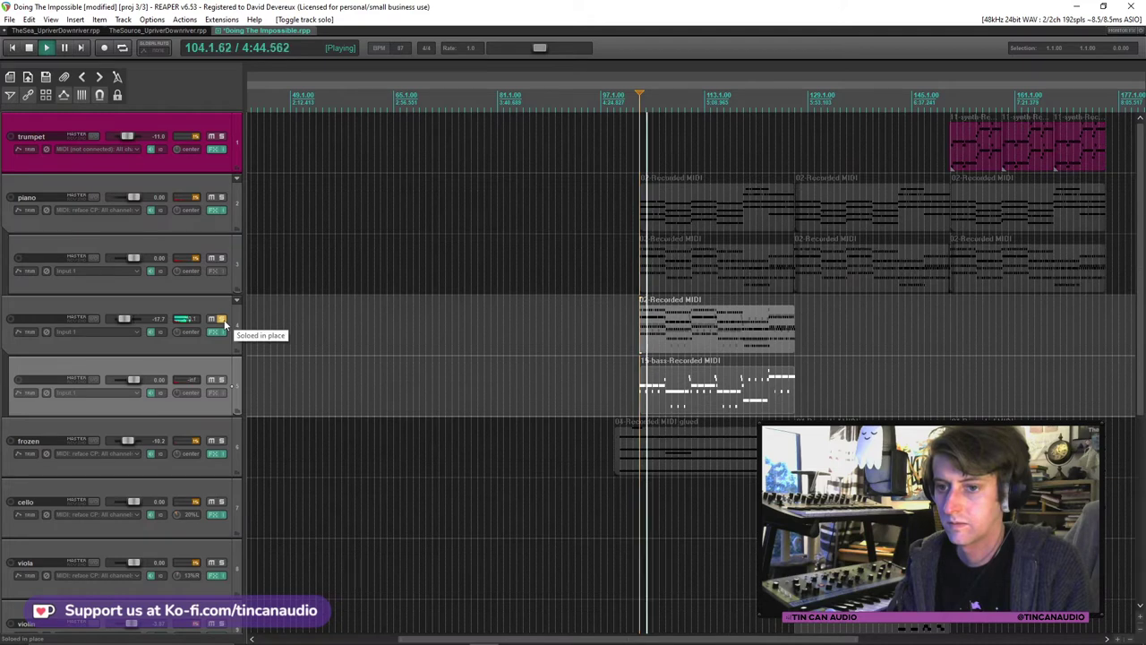
left_click(221, 319)
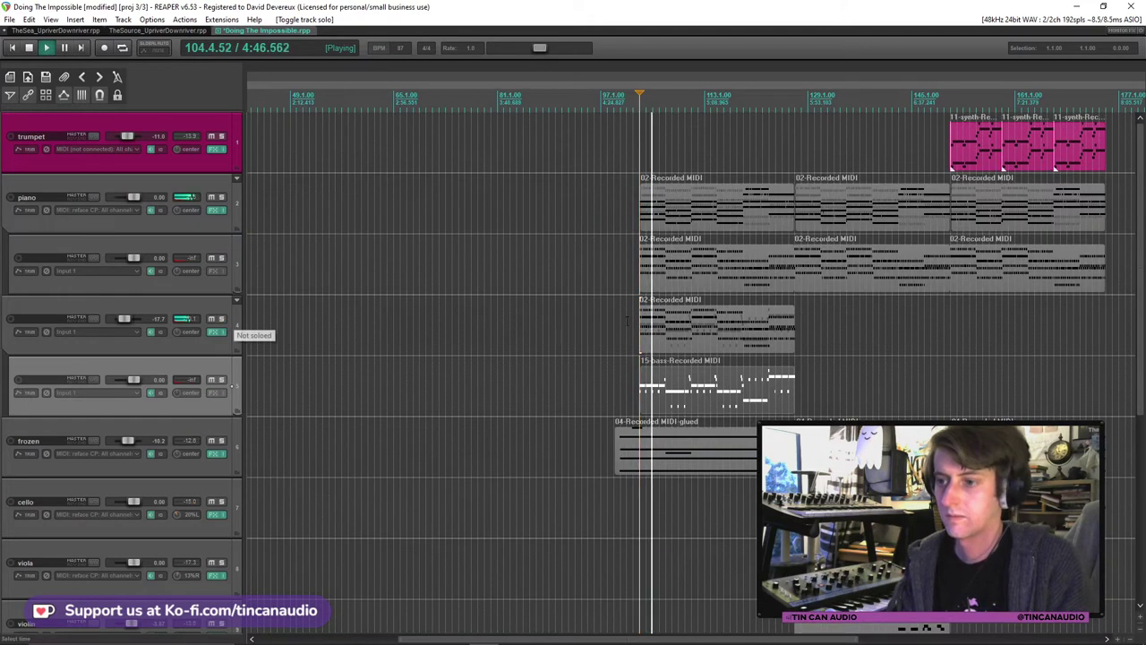
left_click(673, 328)
key("ctrl+s")
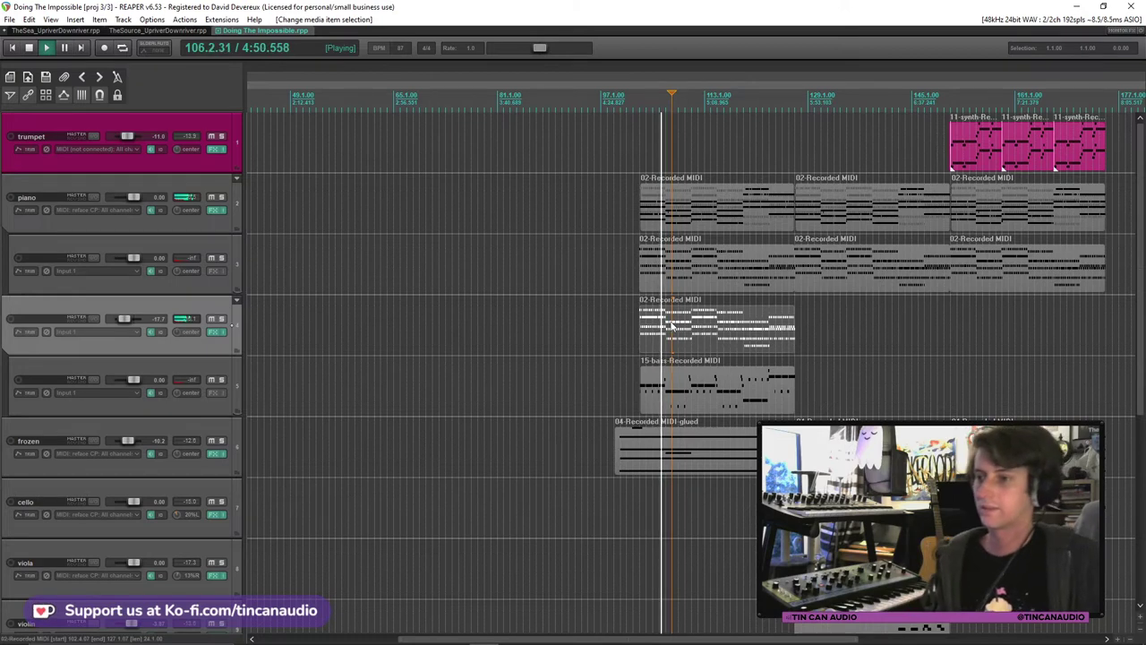
Paste copies of the Electric200 and bass items at bar 127 and shift the Electric200 copy earlier to match the overlap above.
left_click(692, 379)
key("ctrl+v")
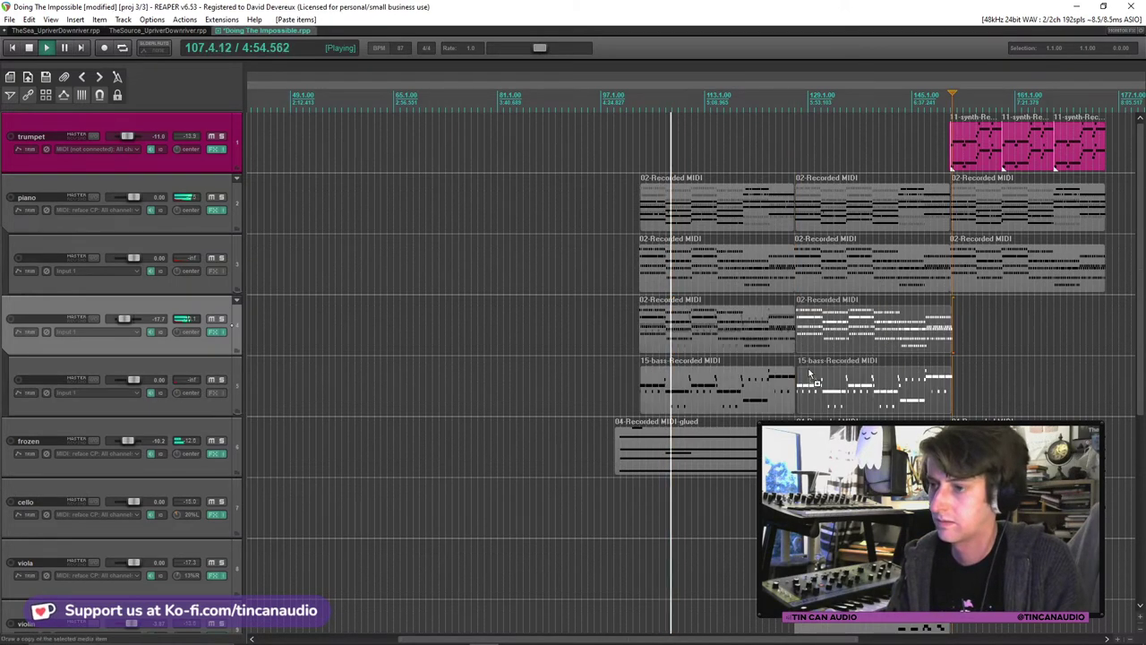
scroll(489, 385, "up", 2)
left_click_drag(466, 333, 464, 330)
scroll(522, 376, "up", 5)
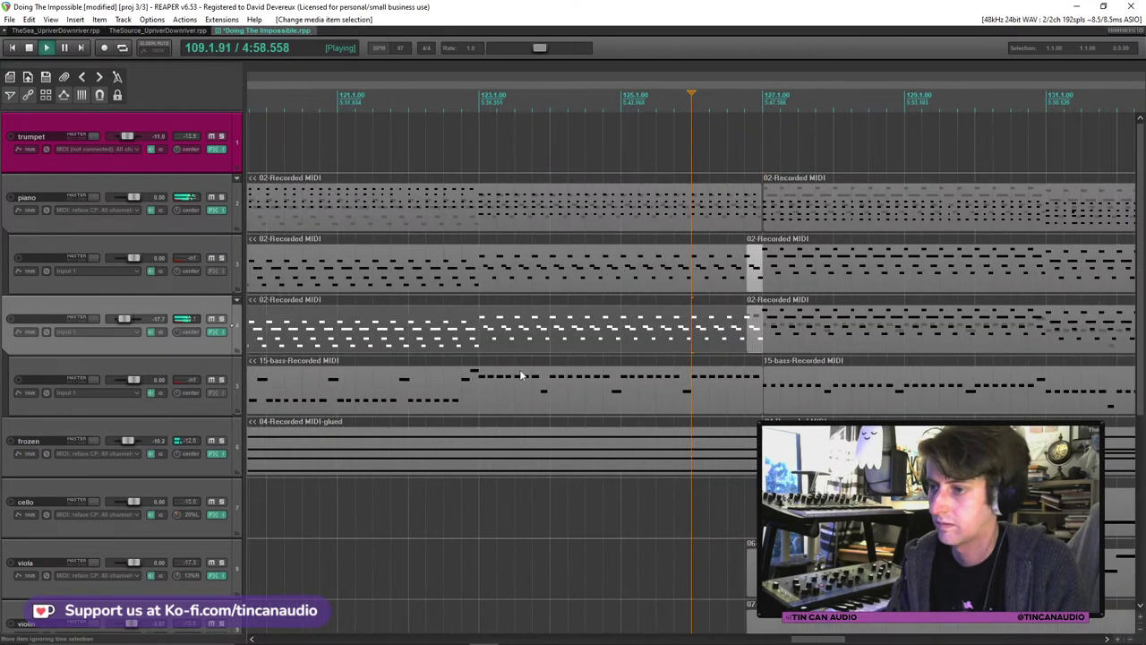
Paste copies of the Electric200 and bass items at bar 151, shift the Electric200 copy slightly earlier, and save the project.
scroll(770, 331, "down", 5)
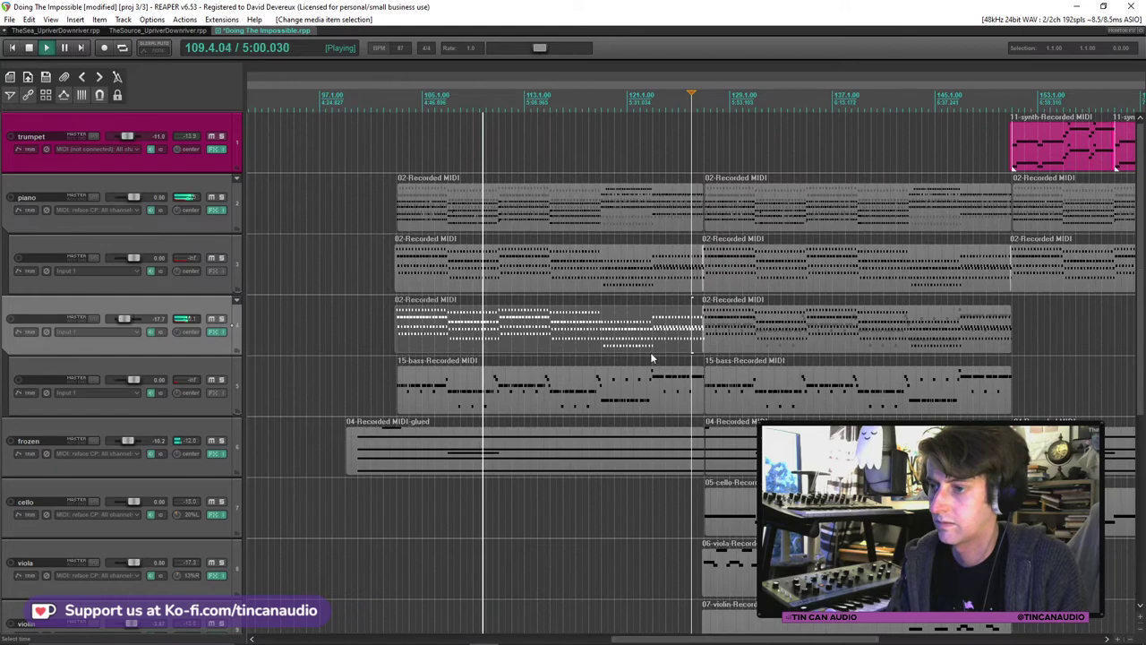
left_click(1007, 330)
key("ctrl+v")
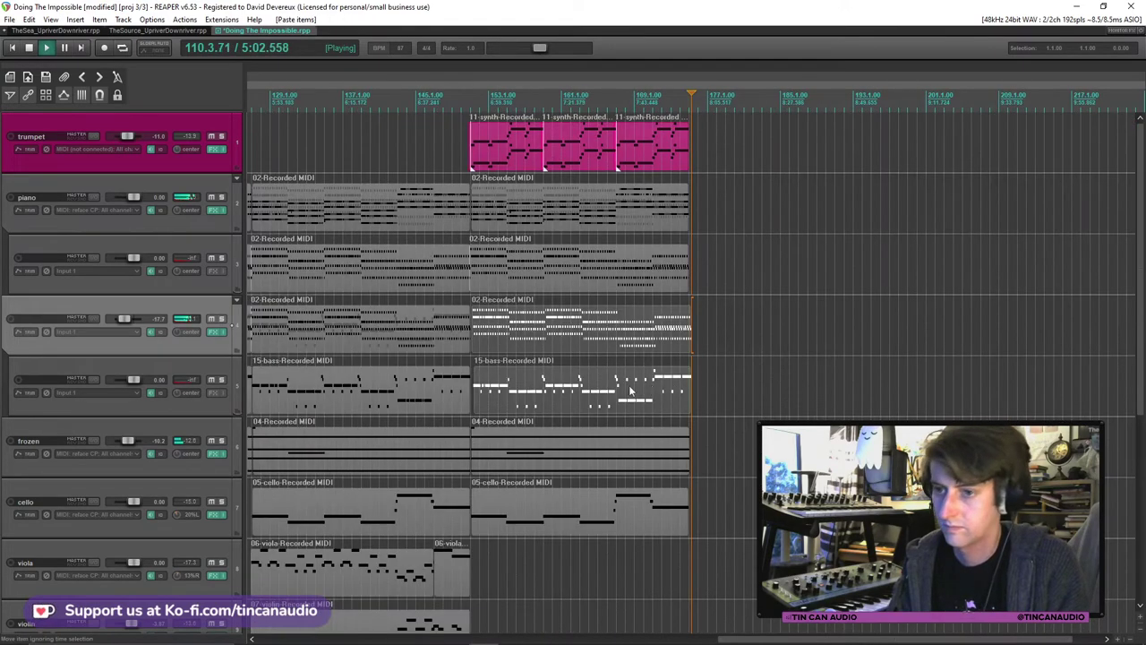
left_click_drag(451, 338, 379, 327)
left_click(379, 326)
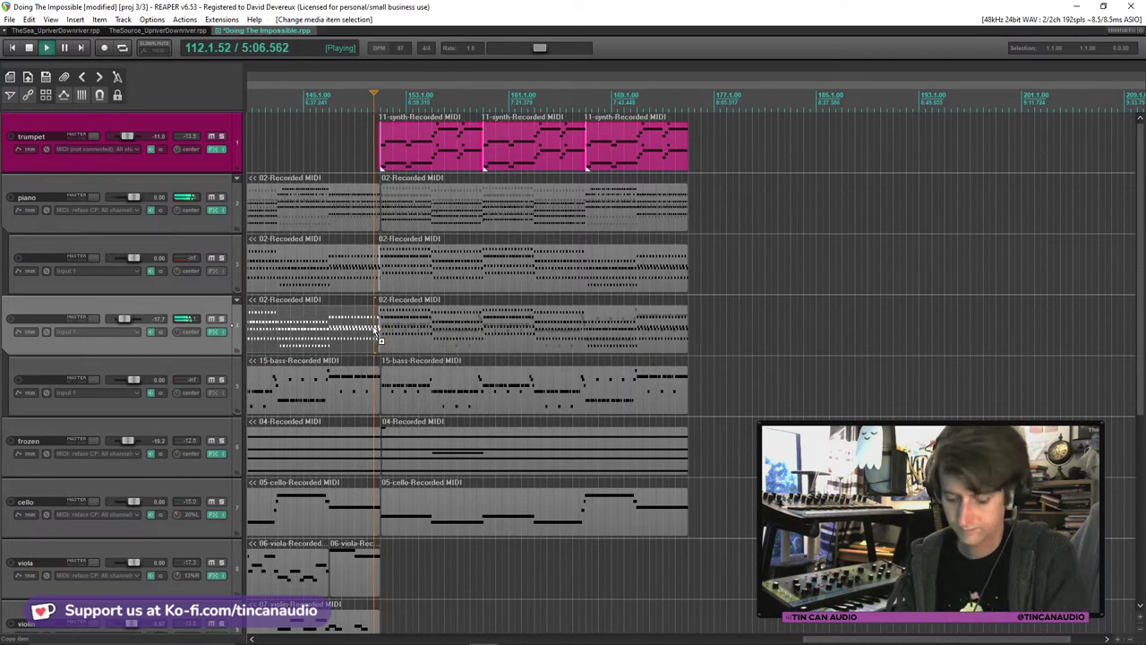
scroll(366, 326, "down", 3)
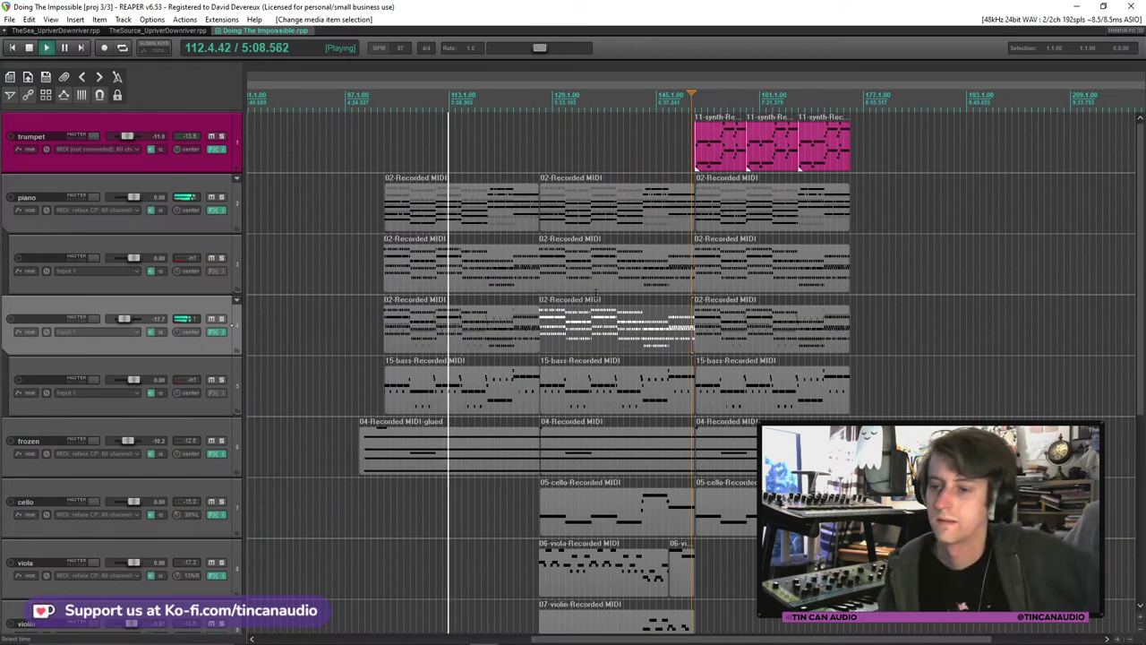
Play from the start of the frozen part and trim the first items on the Electric200 track and piano's nested track to start at bar 103.
scroll(778, 372, "down", 2)
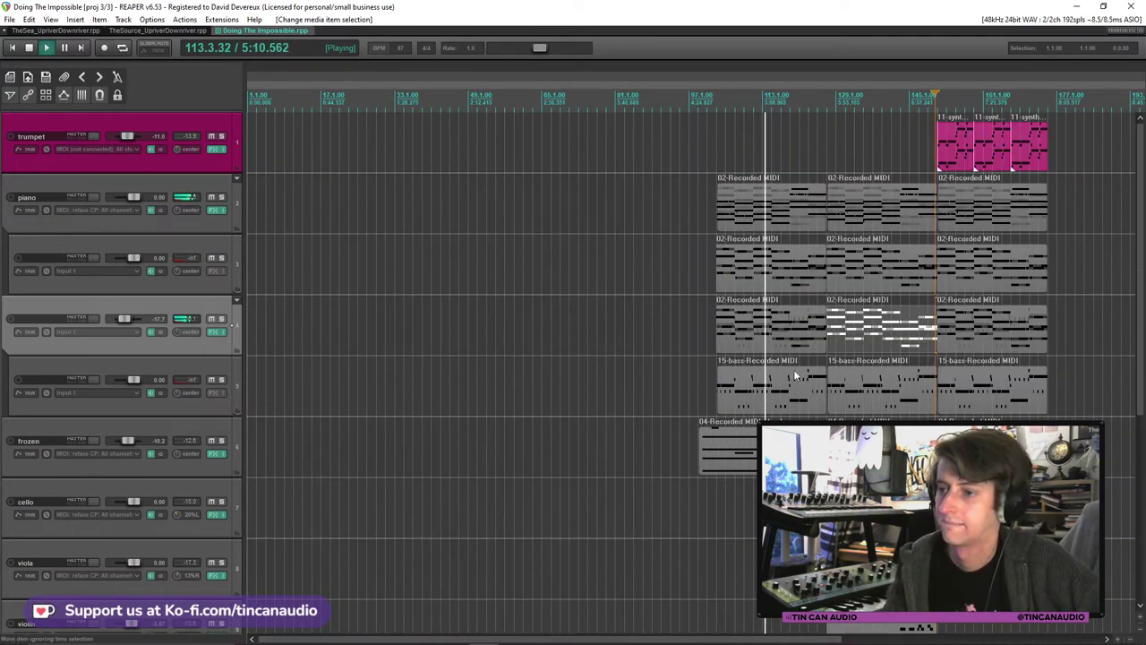
scroll(792, 327, "down", 3)
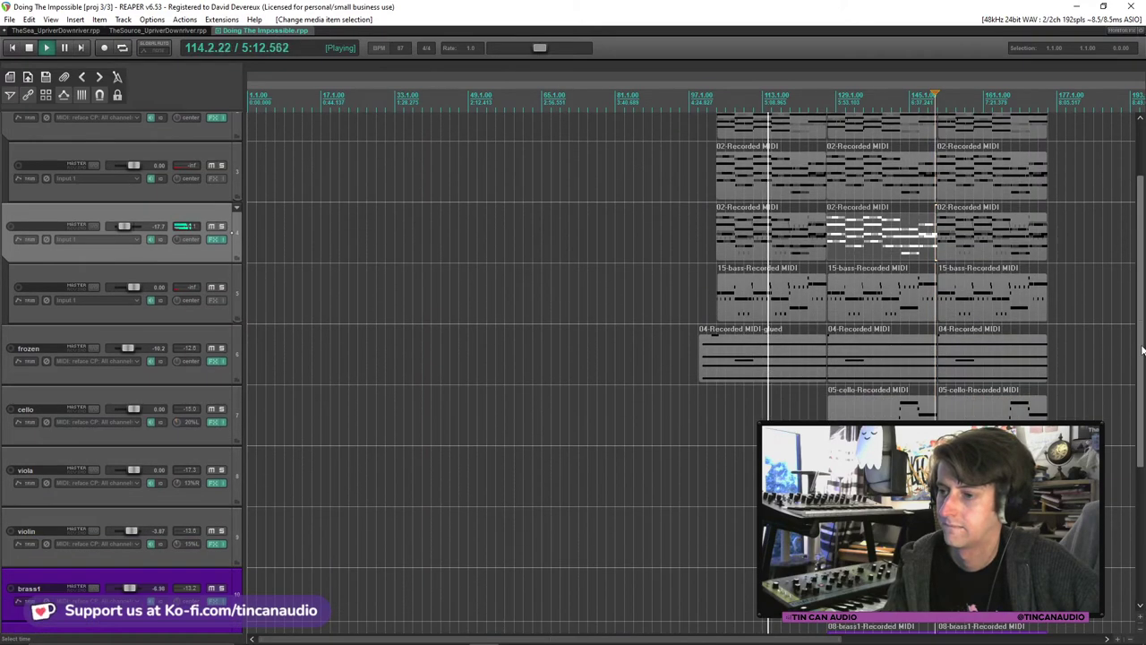
left_click(704, 360)
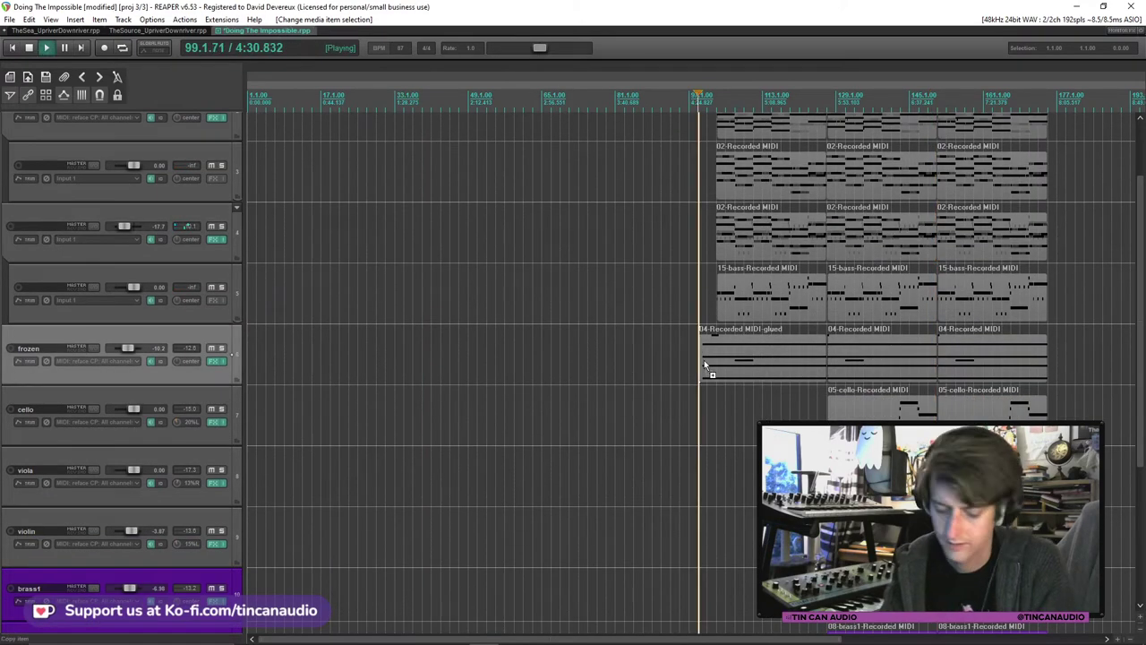
scroll(722, 360, "up", 4)
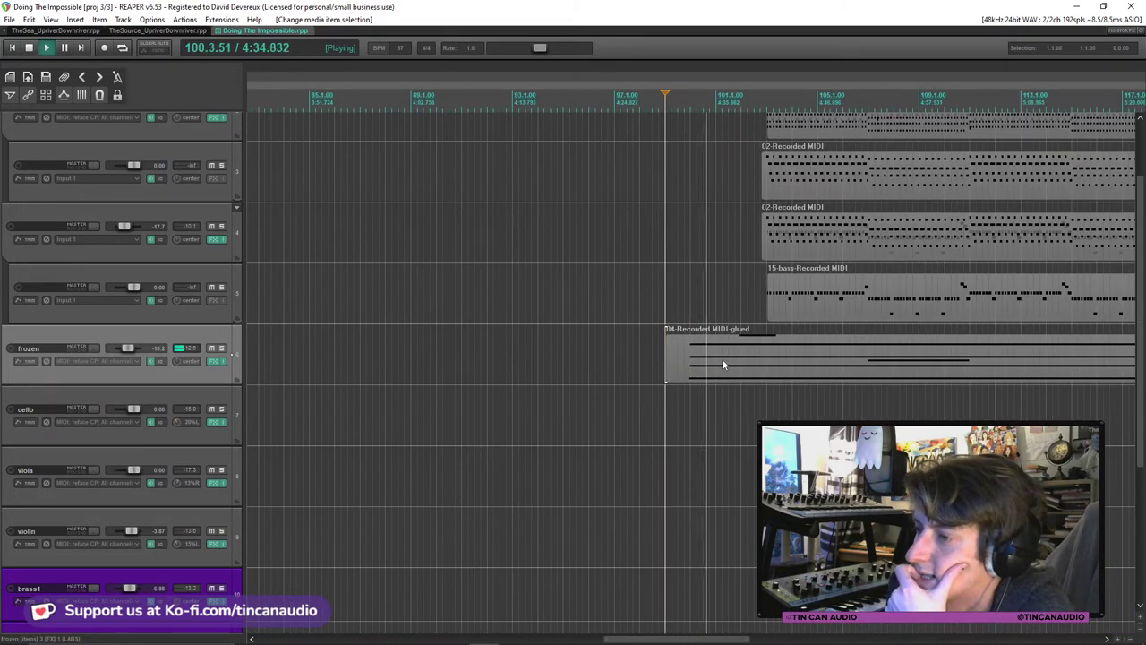
left_click_drag(758, 251, 767, 251)
left_click_drag(763, 190, 767, 190)
scroll(788, 222, "down", 2)
scroll(790, 221, "down", 2)
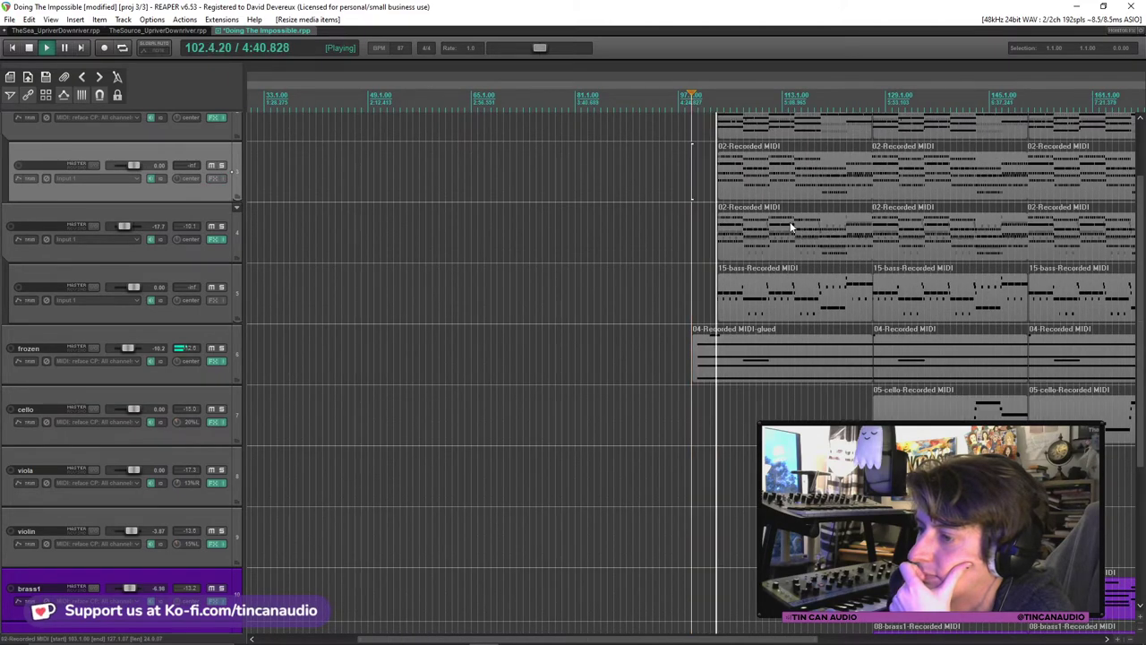
scroll(803, 222, "down", 2)
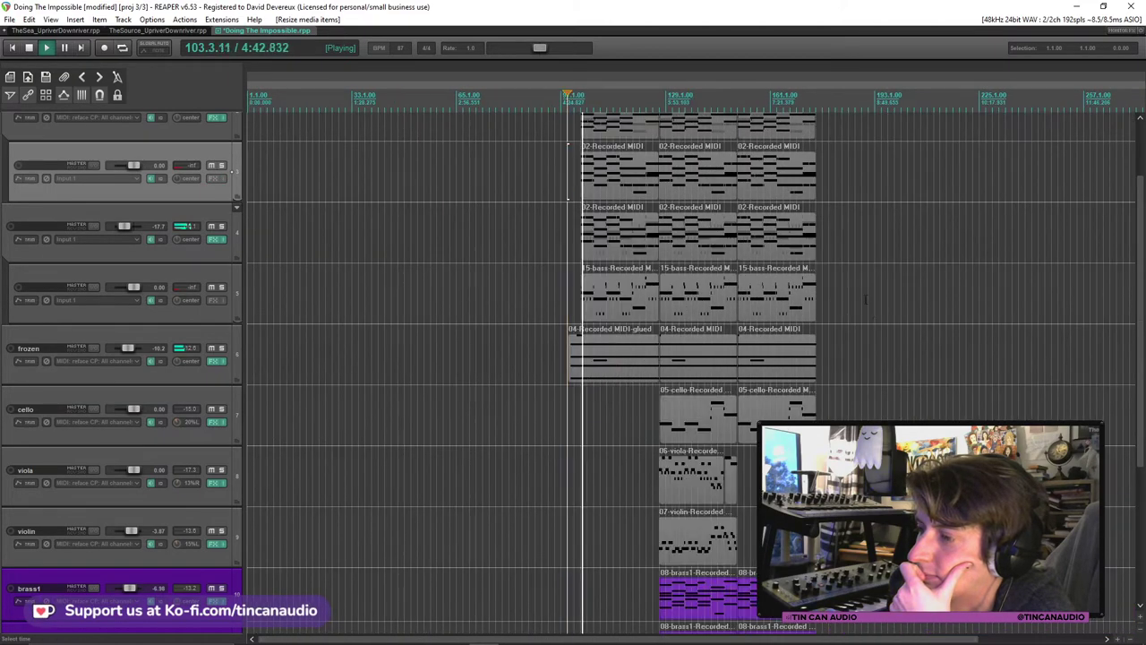
Lower the piano track's volume to -5.89 dB and save the project.
left_click_drag(1140, 300, 1122, 181)
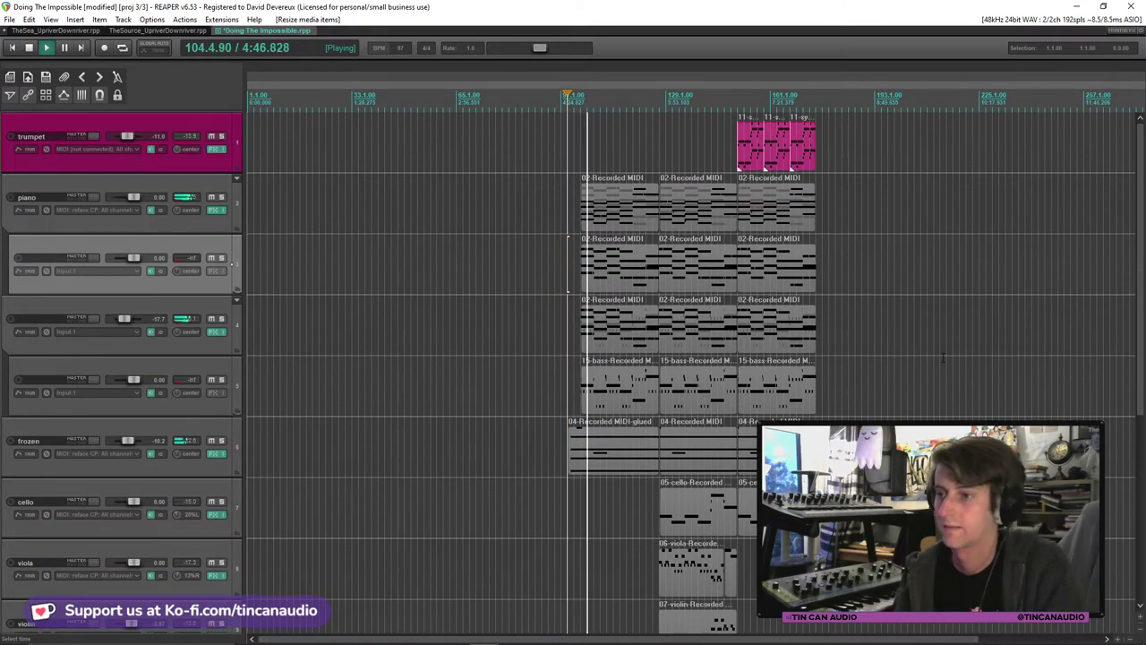
left_click_drag(1140, 224, 1133, 252)
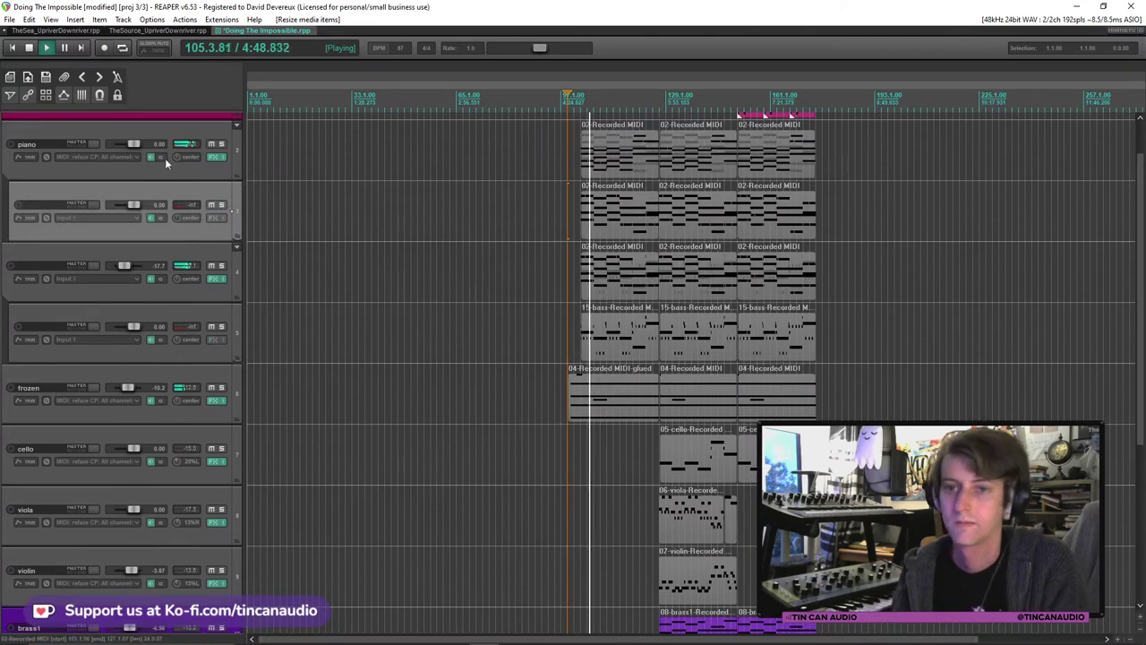
left_click_drag(133, 143, 129, 143)
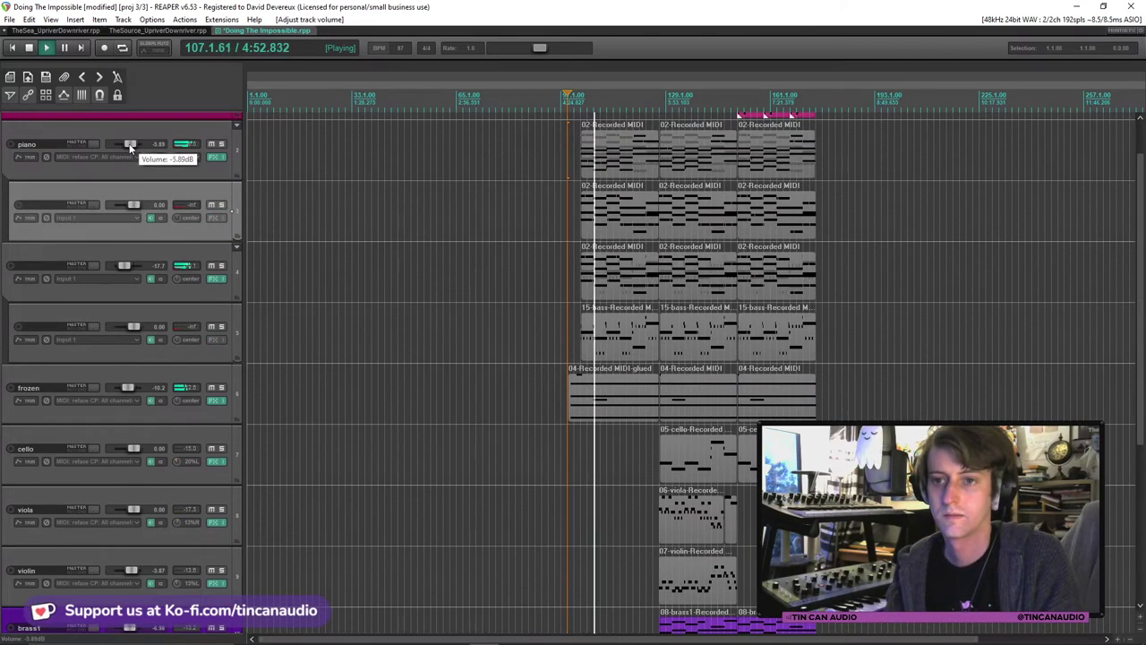
left_click(620, 166)
key("ctrl+s")
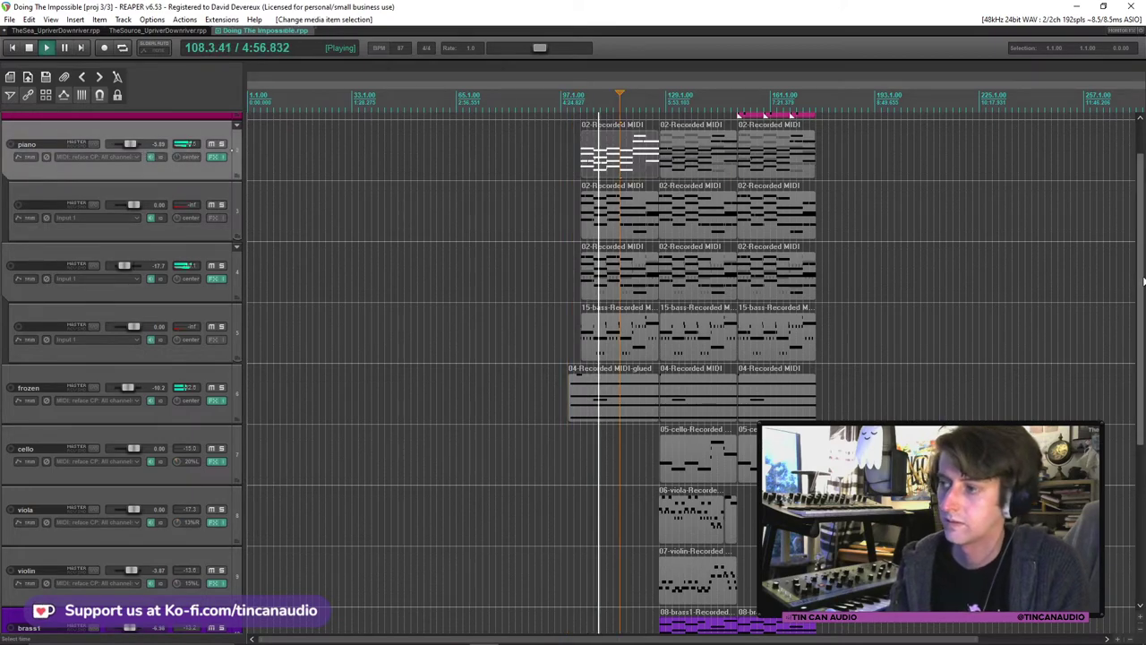
Move the trumpet track below the Electric200's nested bass track and the frozen track below the violin.
scroll(1142, 250, "up", 1)
left_click_drag(1140, 251, 1126, 304)
scroll(1126, 304, "up", 2)
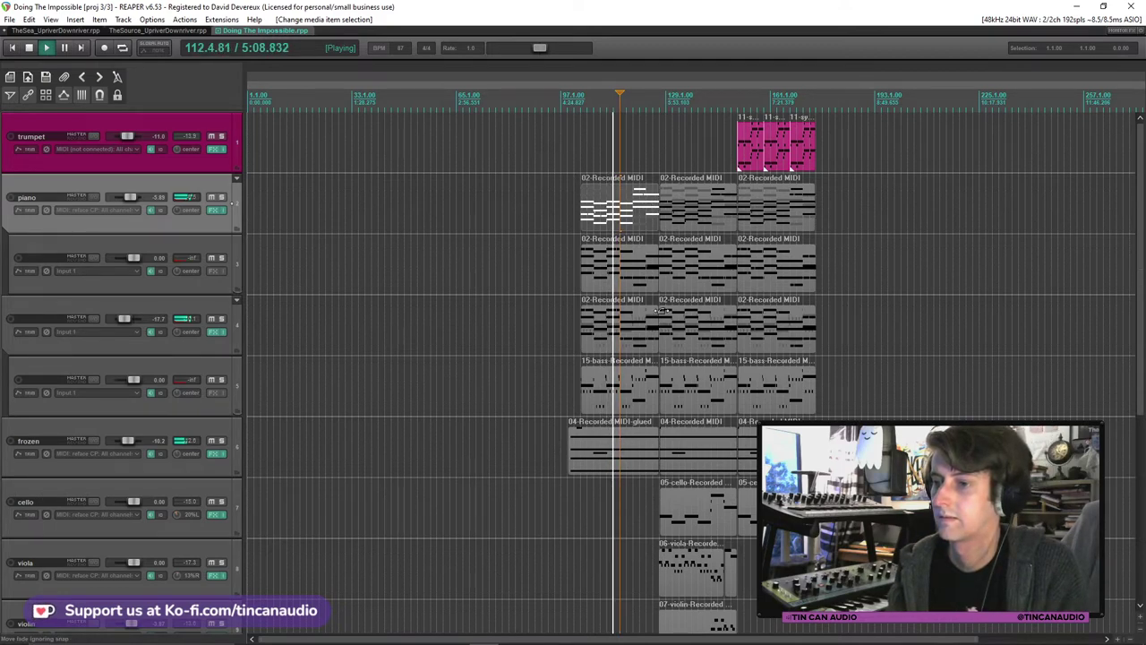
left_click(713, 224)
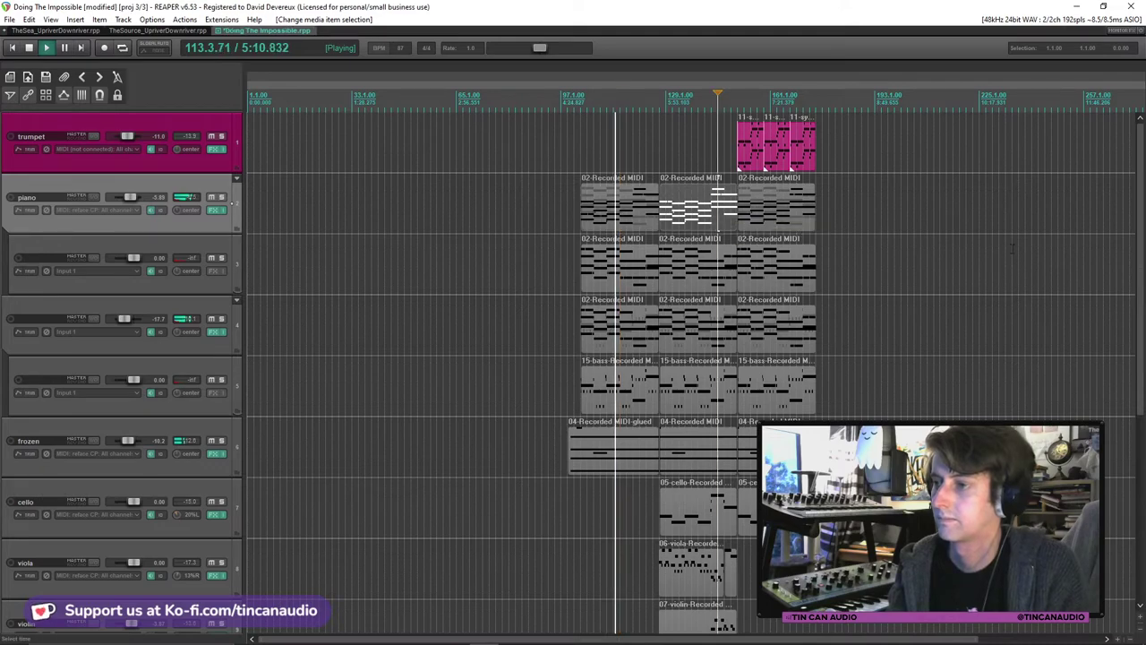
left_click_drag(1137, 260, 1132, 428)
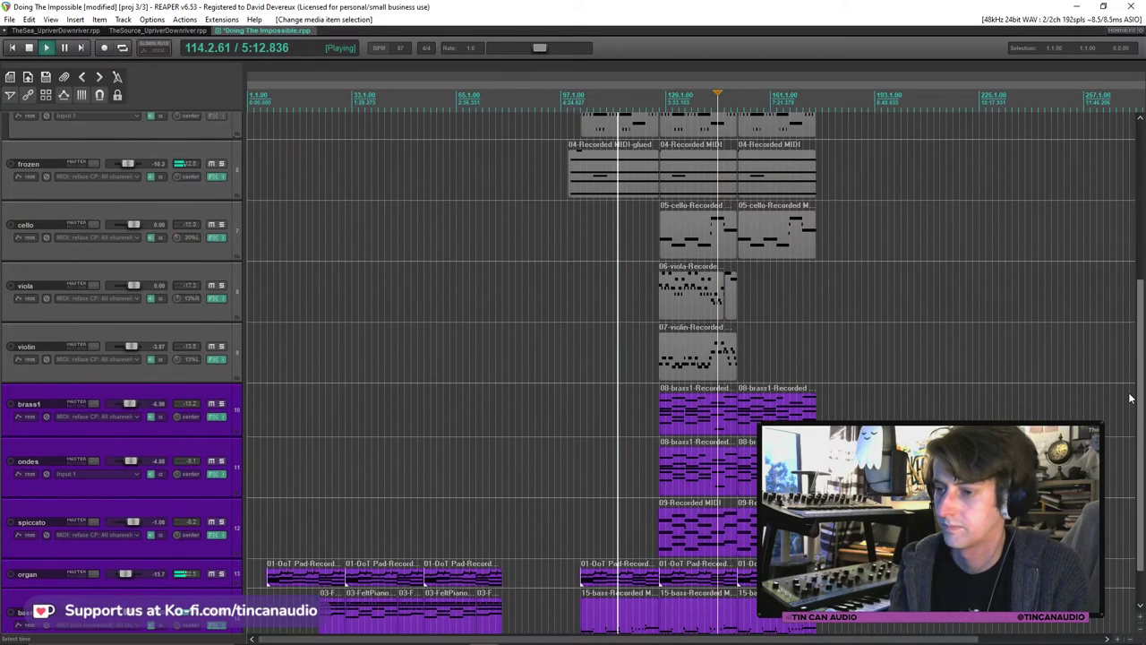
scroll(460, 232, "up", 8)
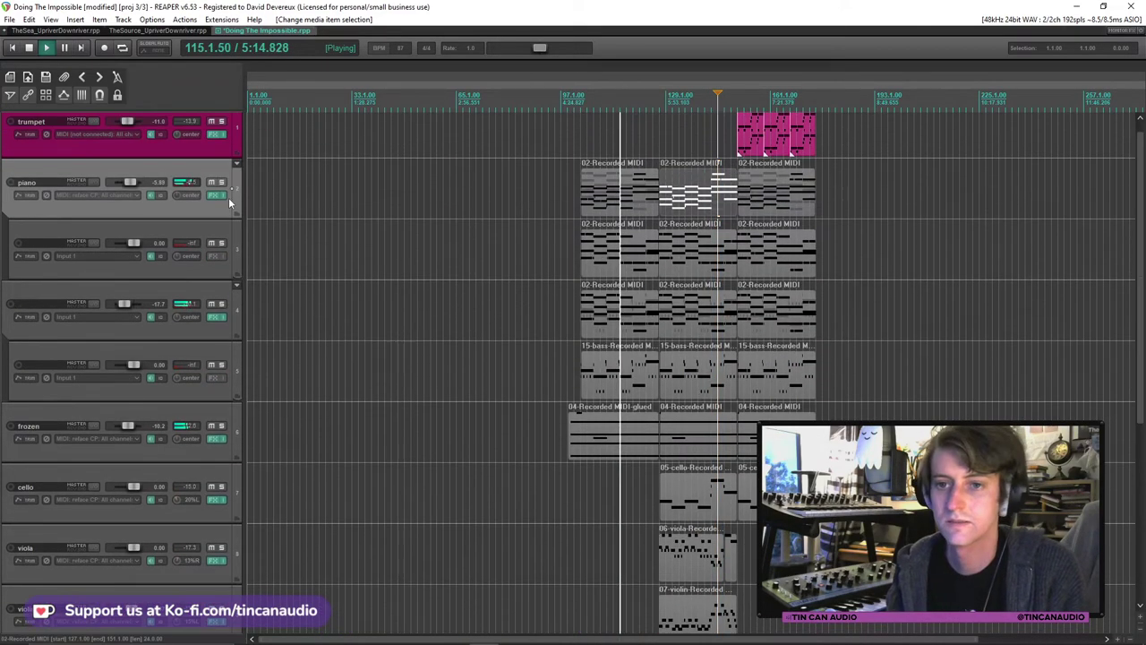
left_click_drag(134, 143, 121, 416)
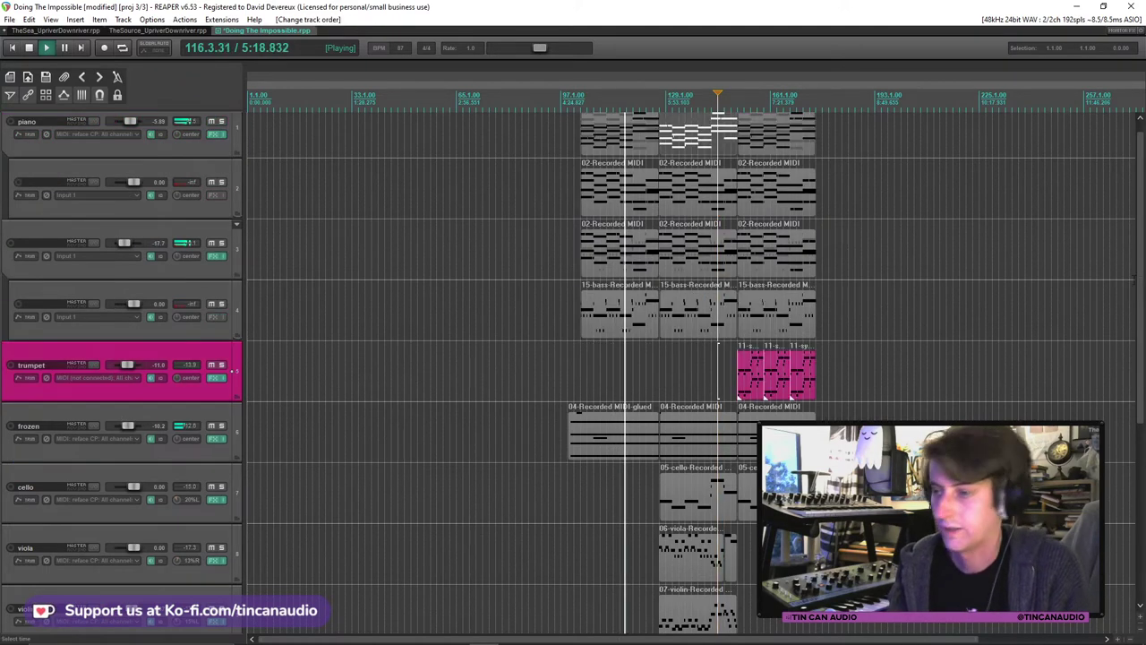
scroll(550, 347, "down", 3)
left_click_drag(208, 329, 148, 531)
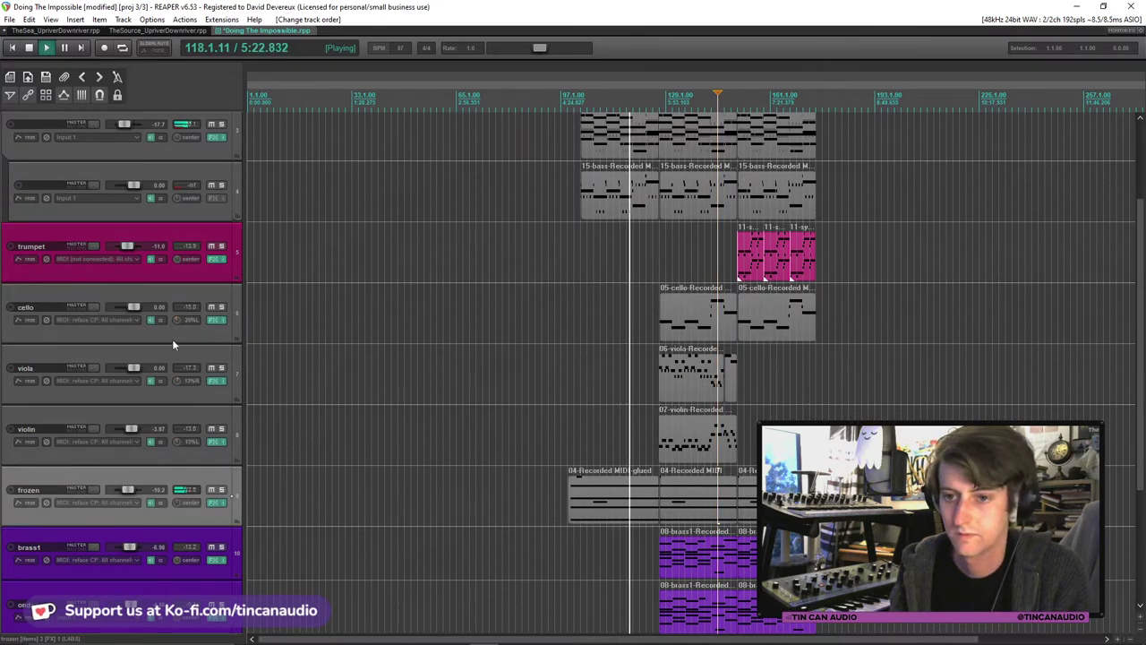
Colour the cello, viola, violin and frozen tracks the same purple as the brass1 track.
right_click(176, 518)
mouse_move(215, 379)
left_click(457, 379)
left_click(30, 174)
left_click(26, 209)
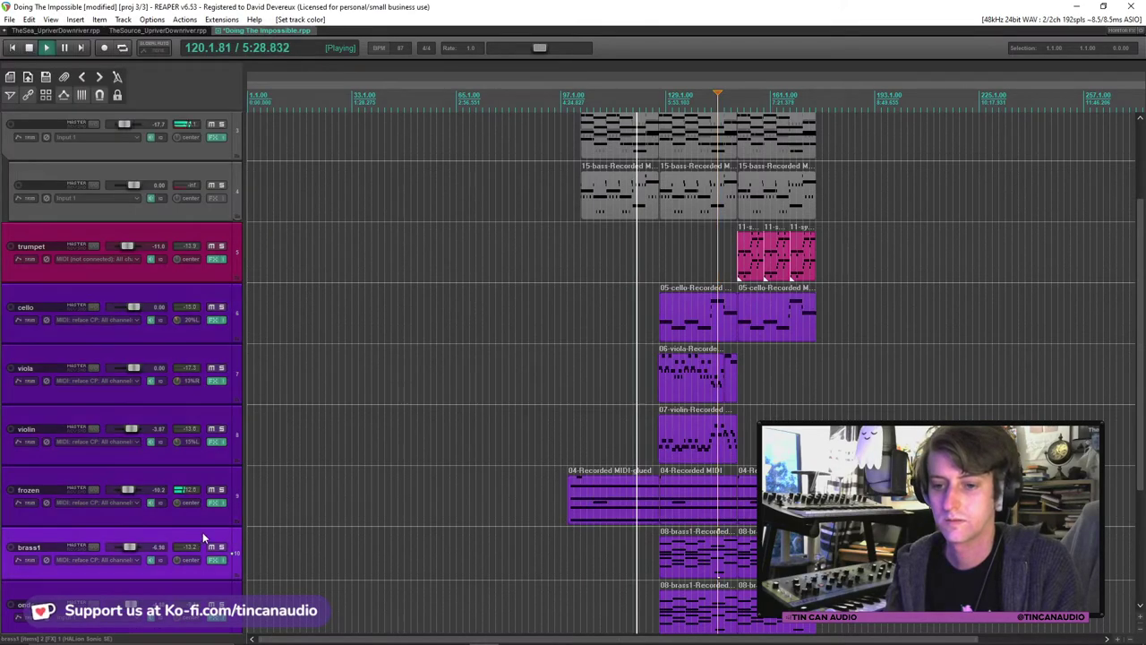
scroll(311, 226, "up", 3)
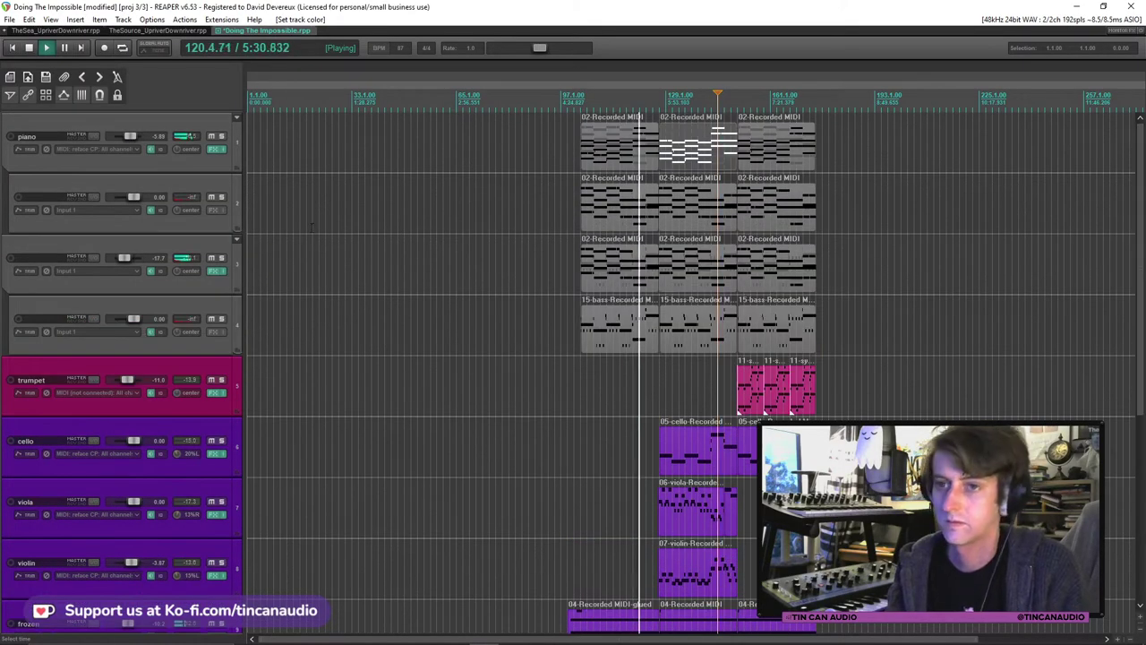
Colour the piano and Electric200 tracks and their nested tracks the same magenta as the trumpet, and save the project.
left_click(184, 168)
left_click(206, 345, "shift")
right_click(206, 345)
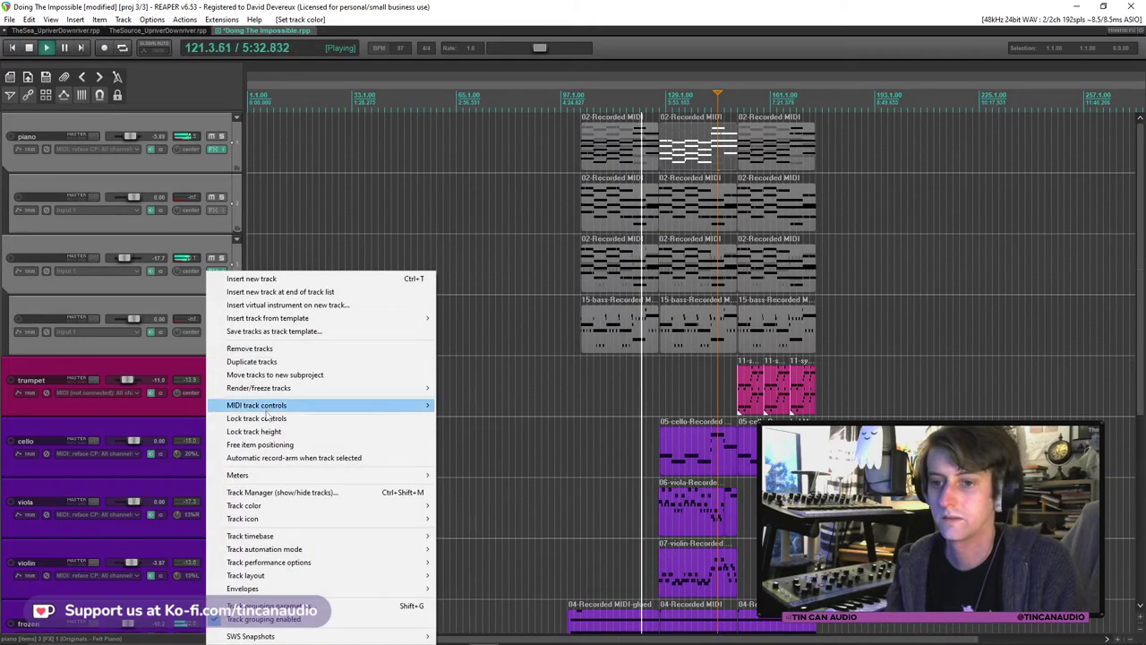
mouse_move(394, 505)
left_click(455, 508)
left_click(248, 53)
left_click(27, 210)
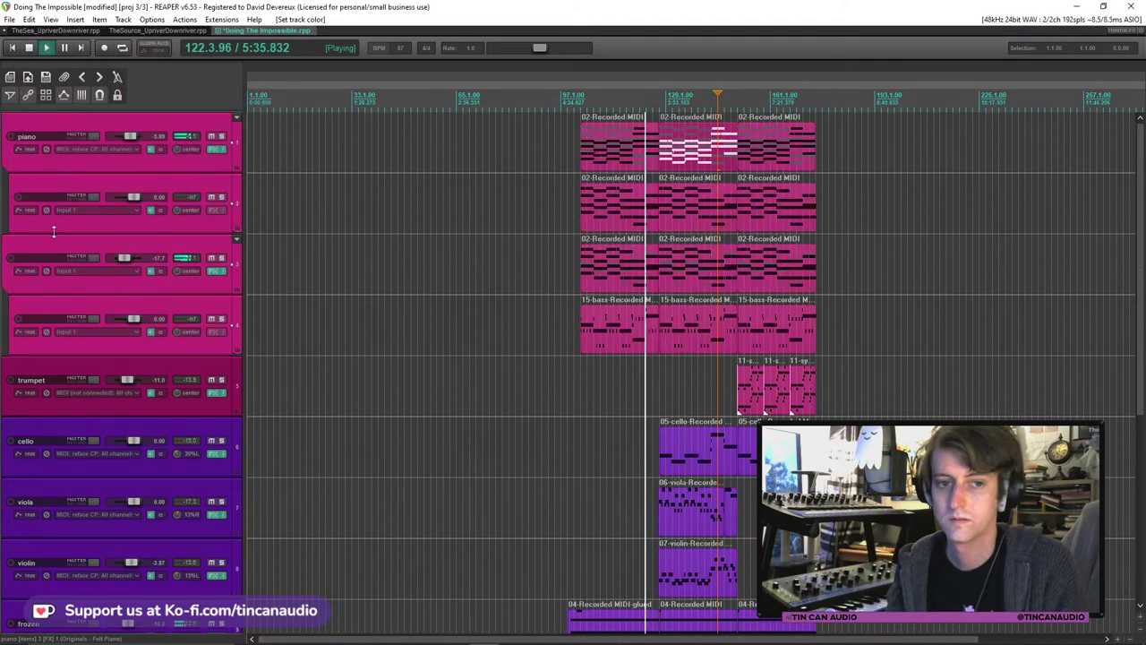
left_click(652, 206)
key("ctrl+s")
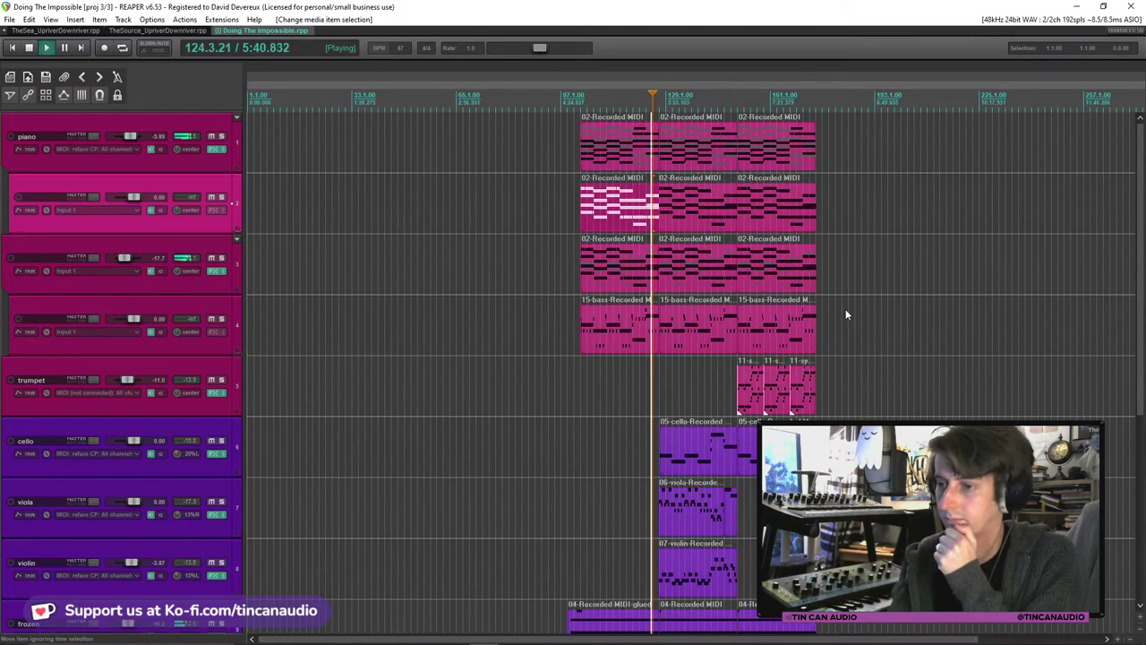
Mute the piano track briefly during playback to hear the arrangement without it, and unmute it.
scroll(803, 379, "up", 2)
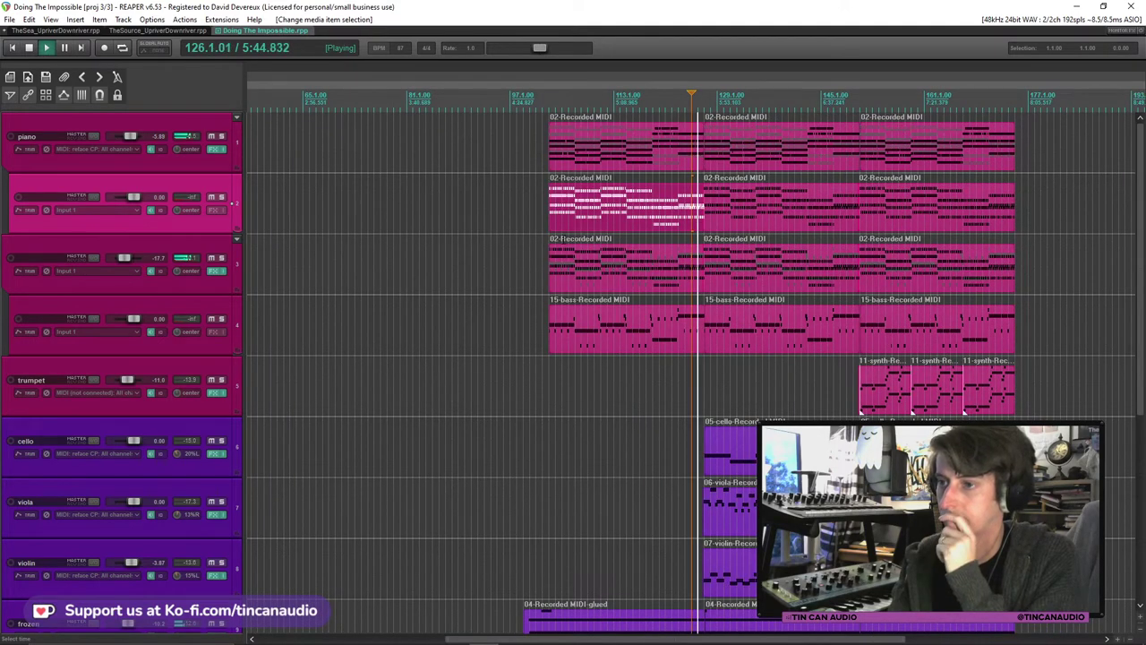
left_click(213, 136)
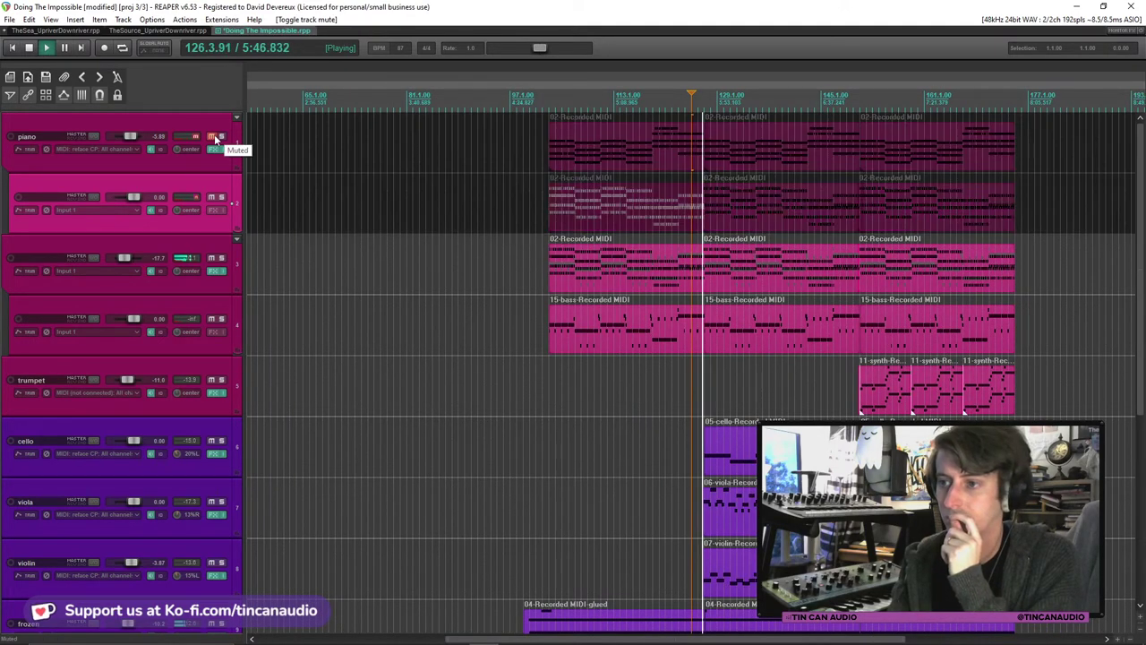
left_click(215, 137)
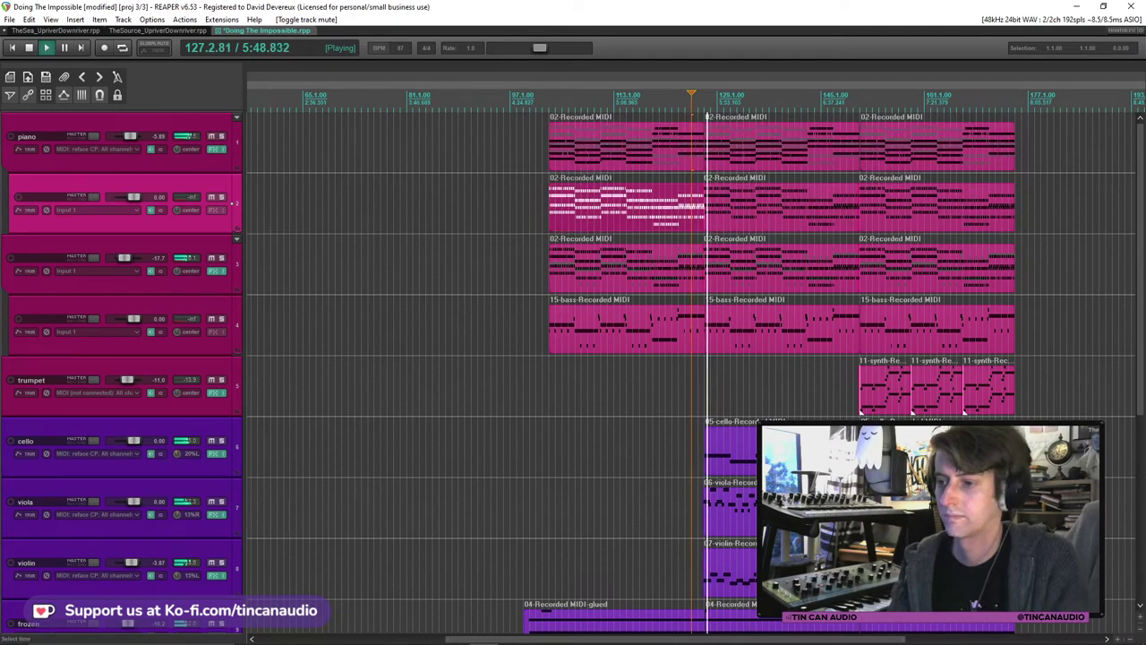
Mute the cello, viola and violin tracks and play from bar 124 to hear the second section without them.
scroll(1132, 454, "down", 3)
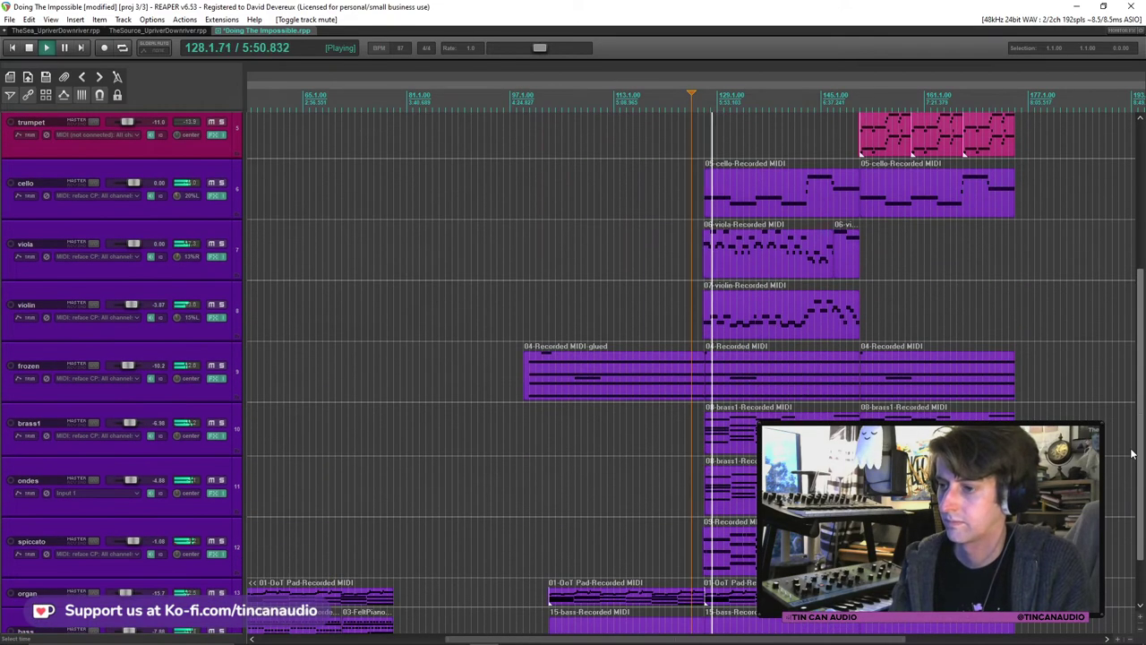
scroll(1132, 454, "up", 1)
left_click(792, 340)
left_click(788, 226, "shift")
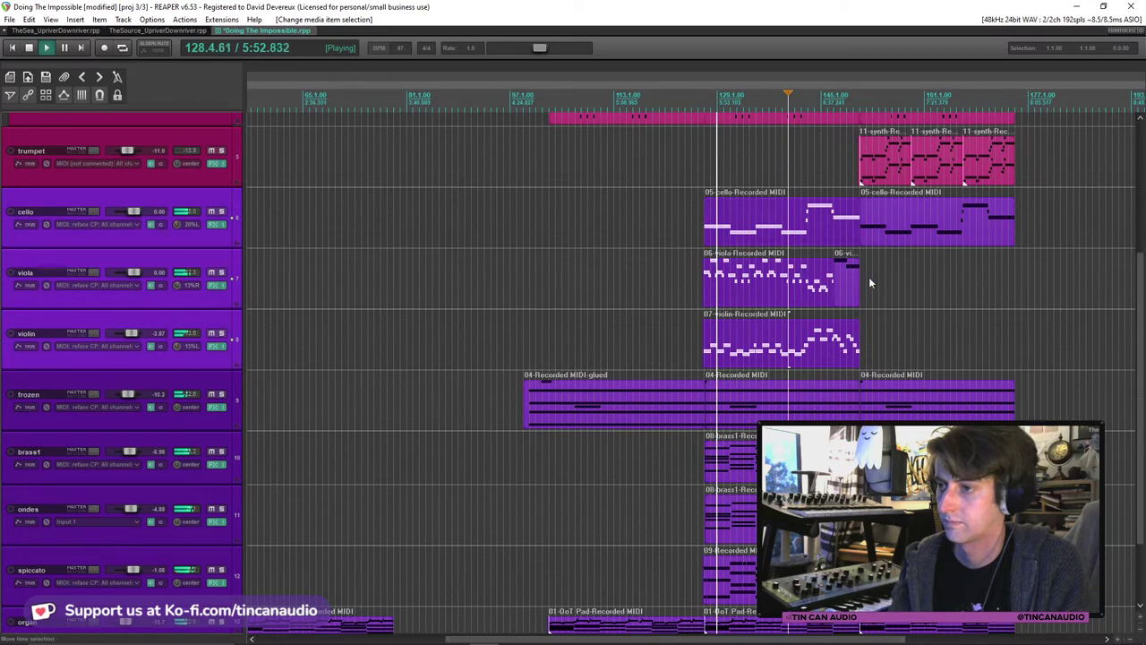
scroll(851, 284, "up", 3)
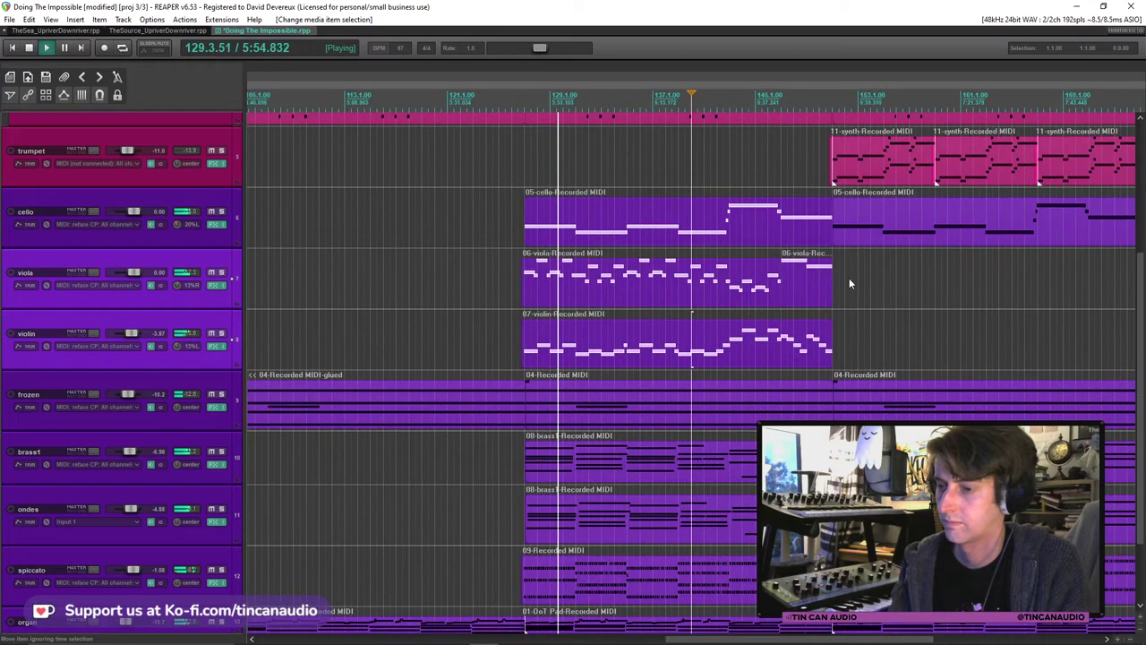
scroll(849, 284, "down", 3)
key("space")
left_click(548, 358)
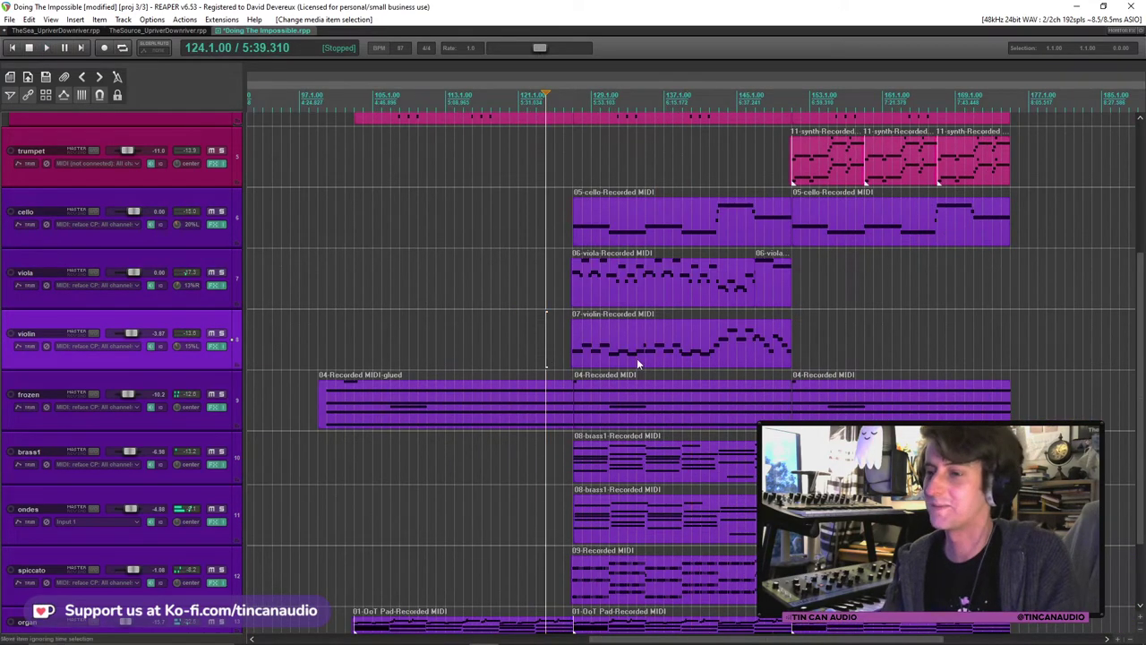
left_click(213, 211)
key("space")
left_click(556, 404)
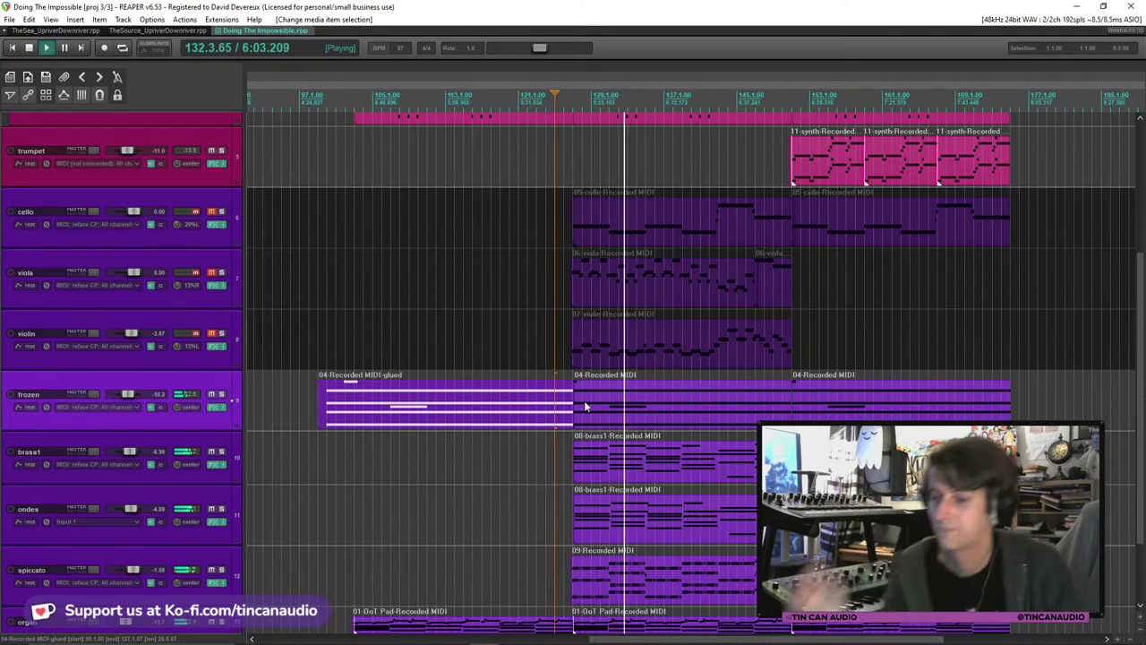
Delete the brass1 and ondes items starting at bar 127 and stop playback.
left_click(673, 515)
left_click(673, 461, "ctrl")
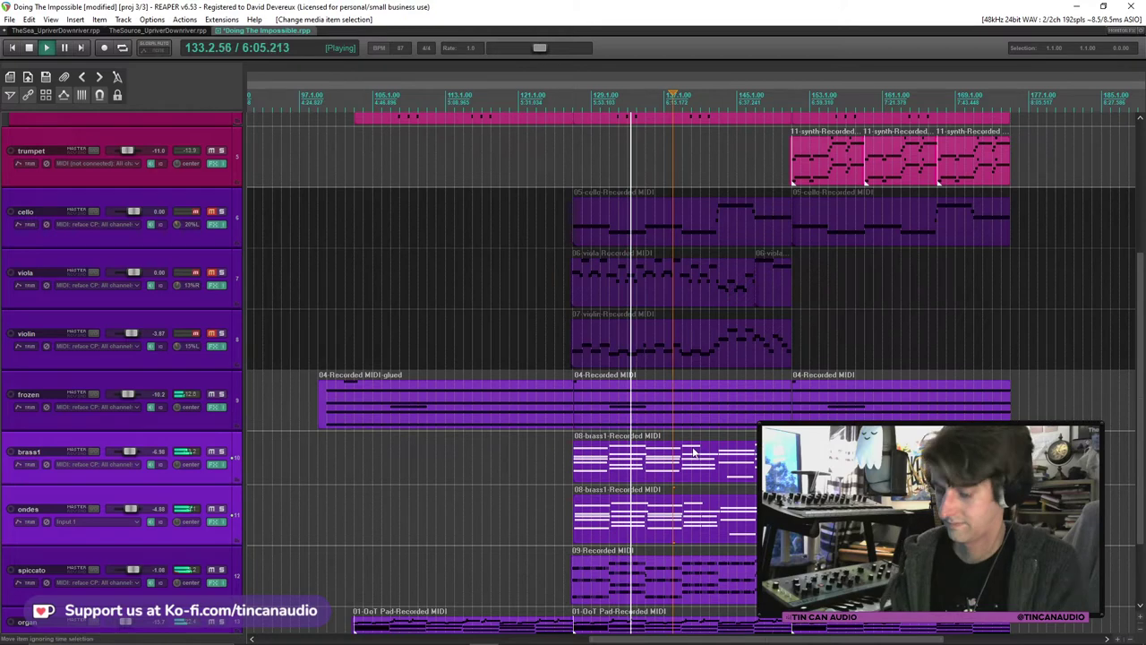
key("Delete")
key("space")
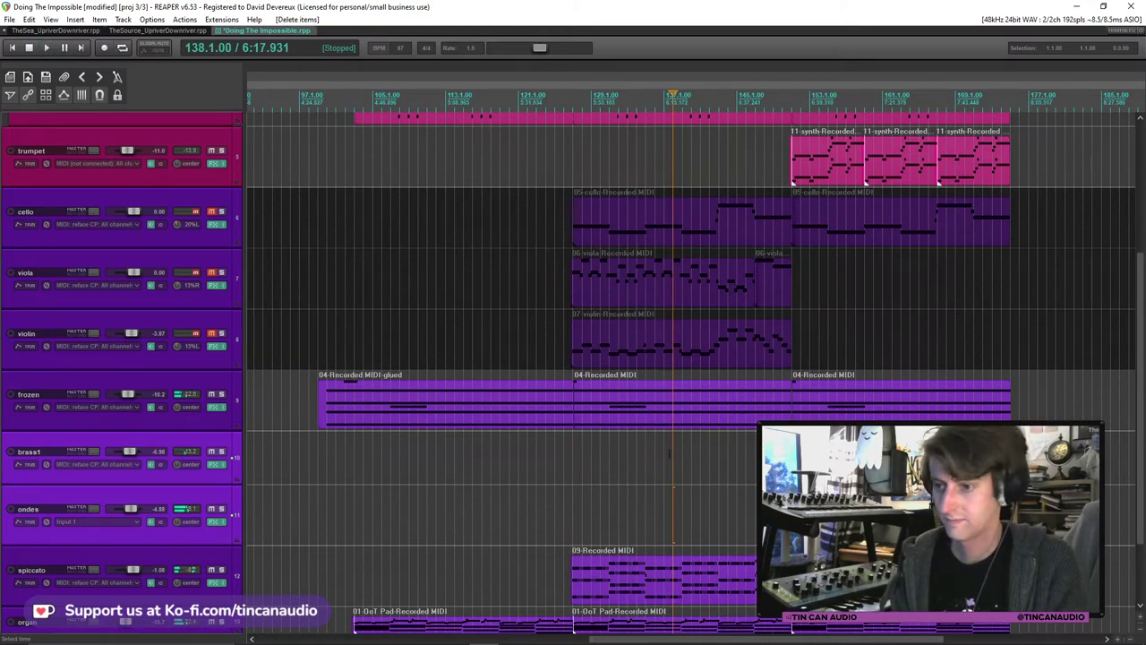
Undo the deletion of the brass1 and ondes items, delete only the brass1 item at bar 127, and play that section.
left_click(556, 465)
key("space")
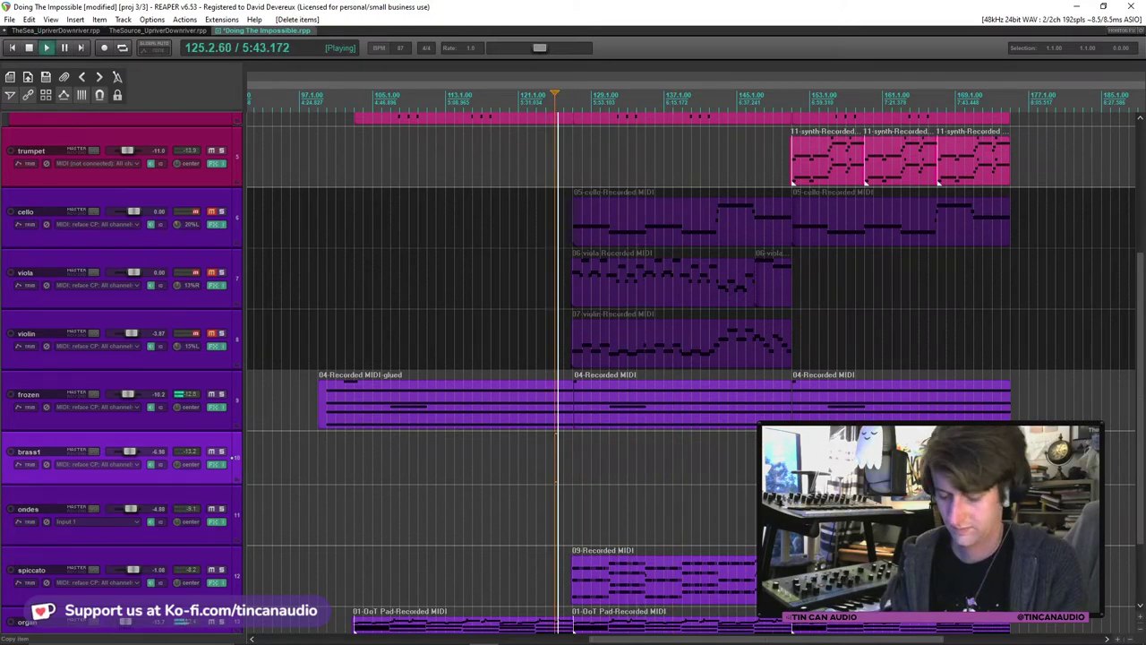
key("ctrl+z")
left_click(701, 457)
key("Delete")
left_click(584, 530)
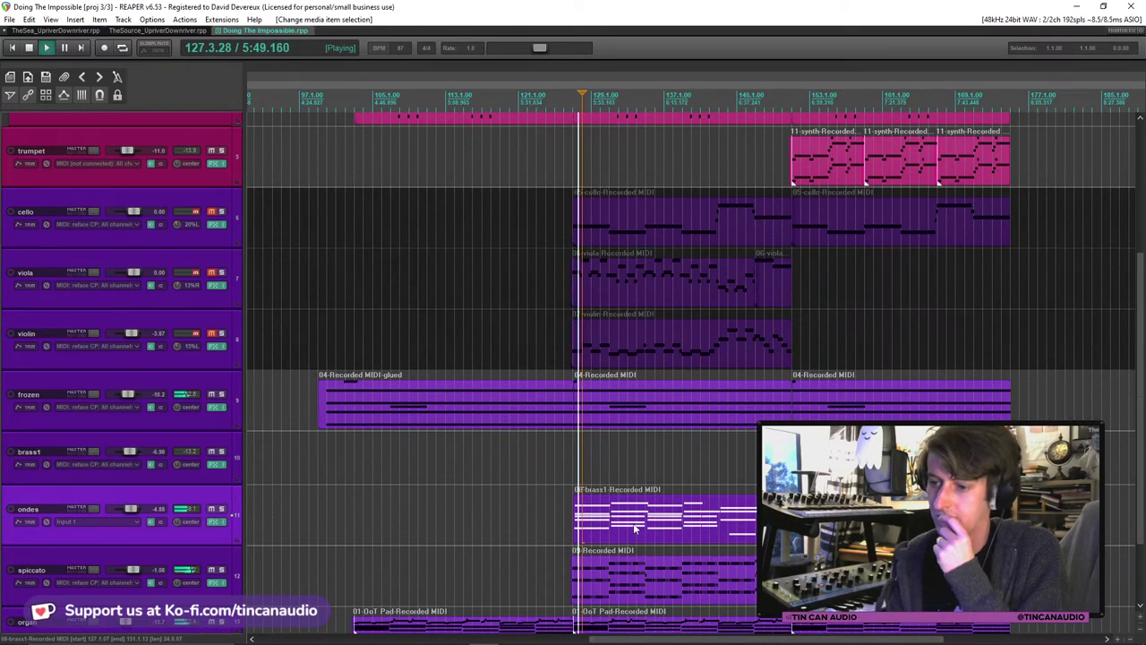
Unmute the cello, viola and violin tracks.
left_click(211, 211)
left_click(212, 272)
left_click(212, 334)
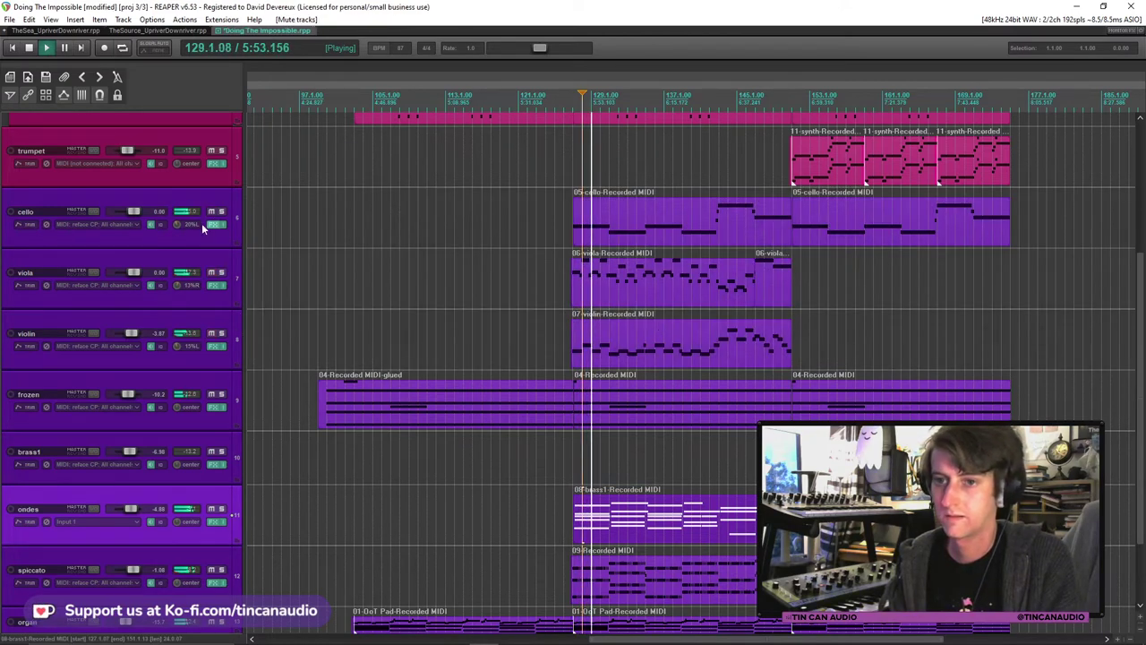
Add a new track above the cello and nest the cello, viola and violin tracks under it.
left_click(188, 234)
key("ctrl+t")
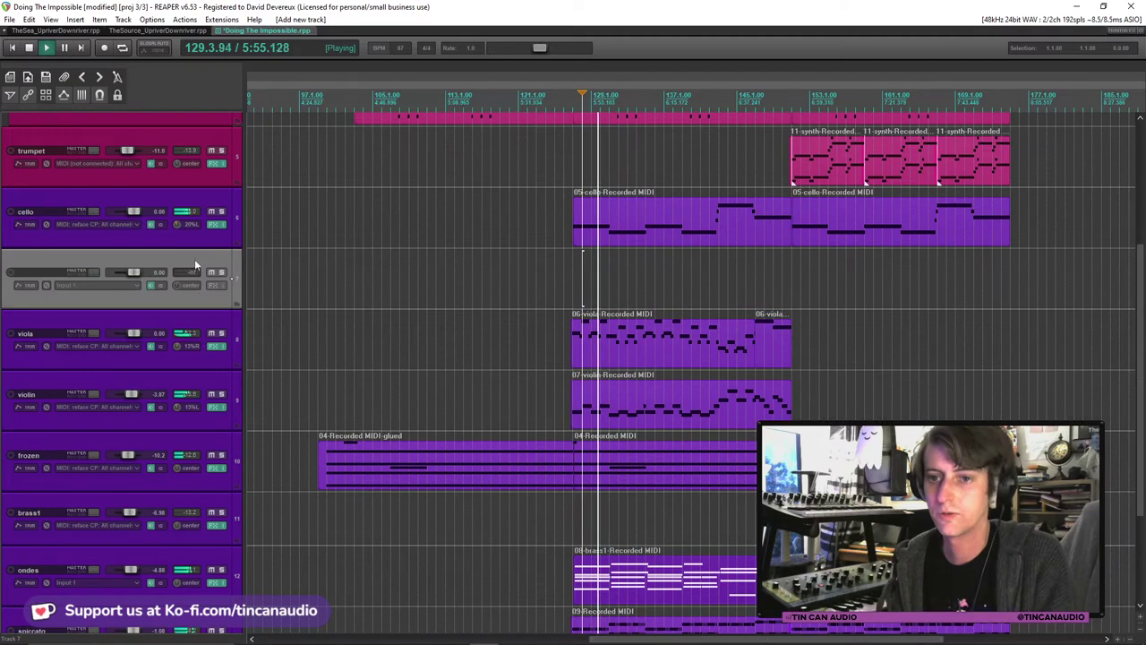
left_click_drag(194, 259, 175, 202)
left_click(192, 296)
left_click(179, 416, "shift")
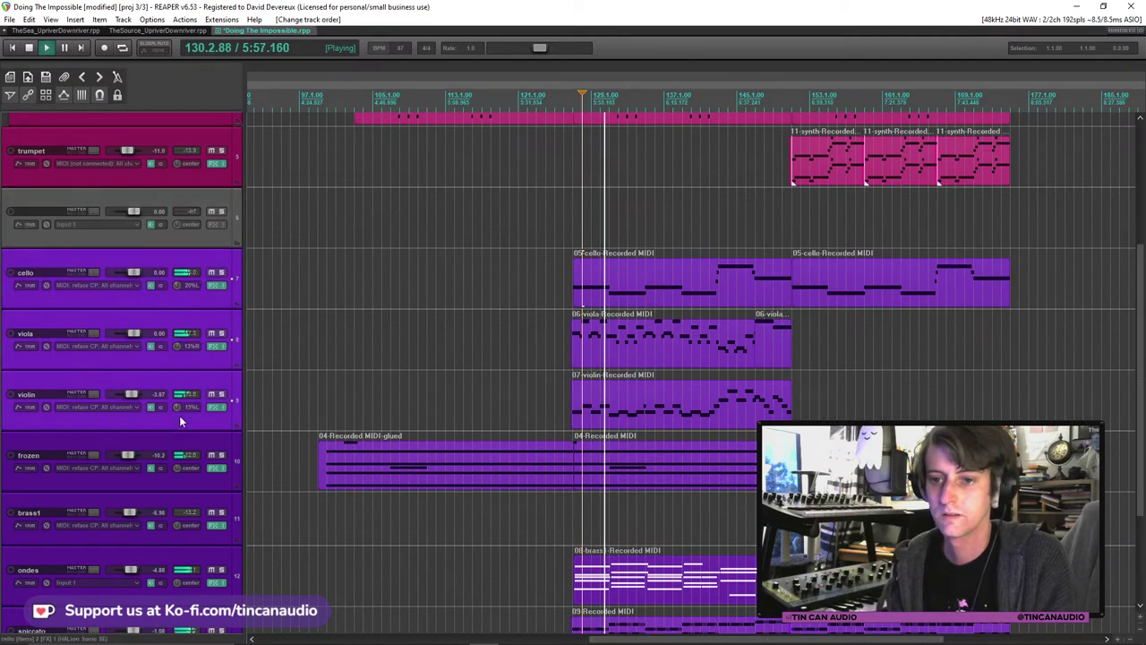
left_click_drag(186, 299, 156, 224)
Pan the cello 39% and the violin 33% left, and raise the cello and viola to 5.31 dB and the violin to 1.43 dB.
scroll(135, 212, "down", 6)
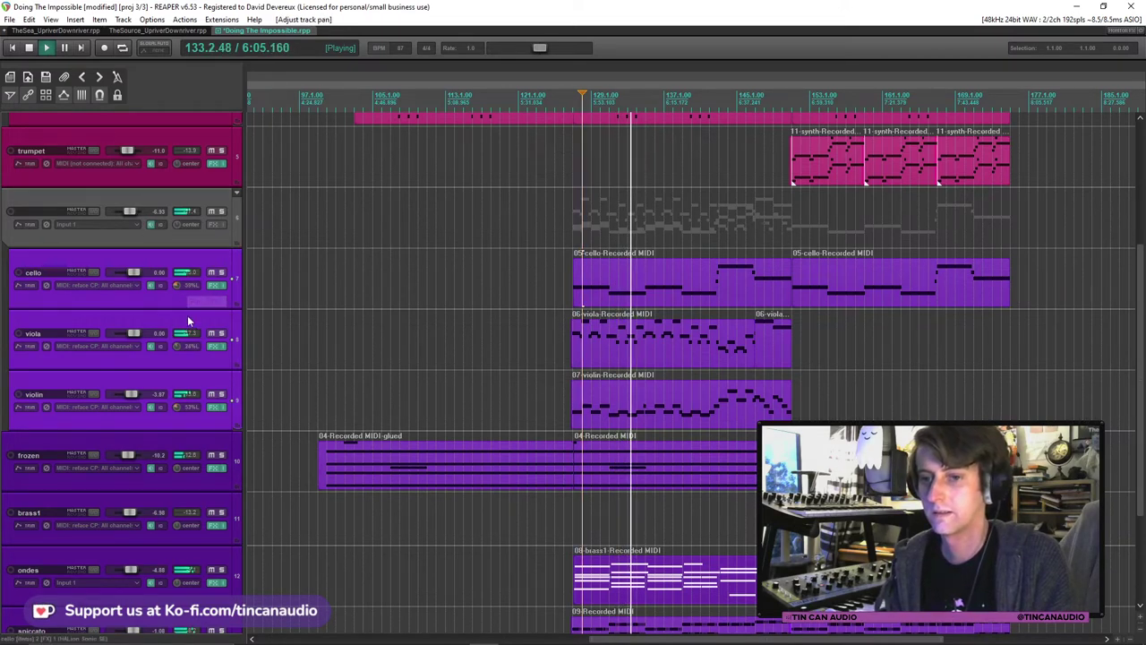
left_click(199, 414)
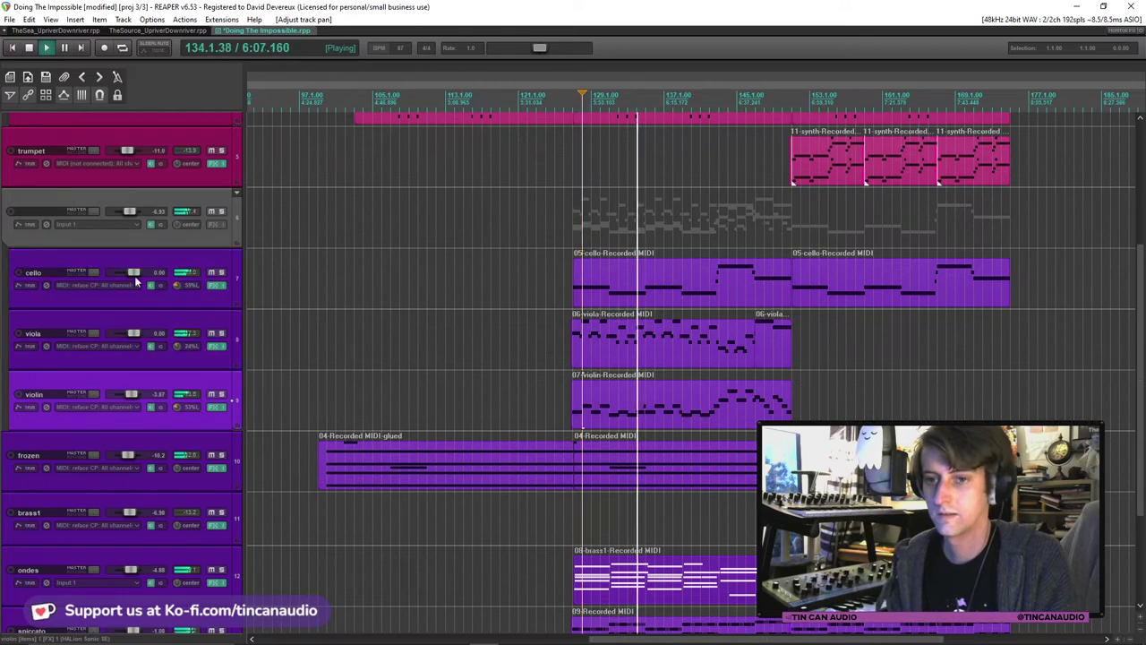
left_click(128, 300)
left_click(162, 386, "shift")
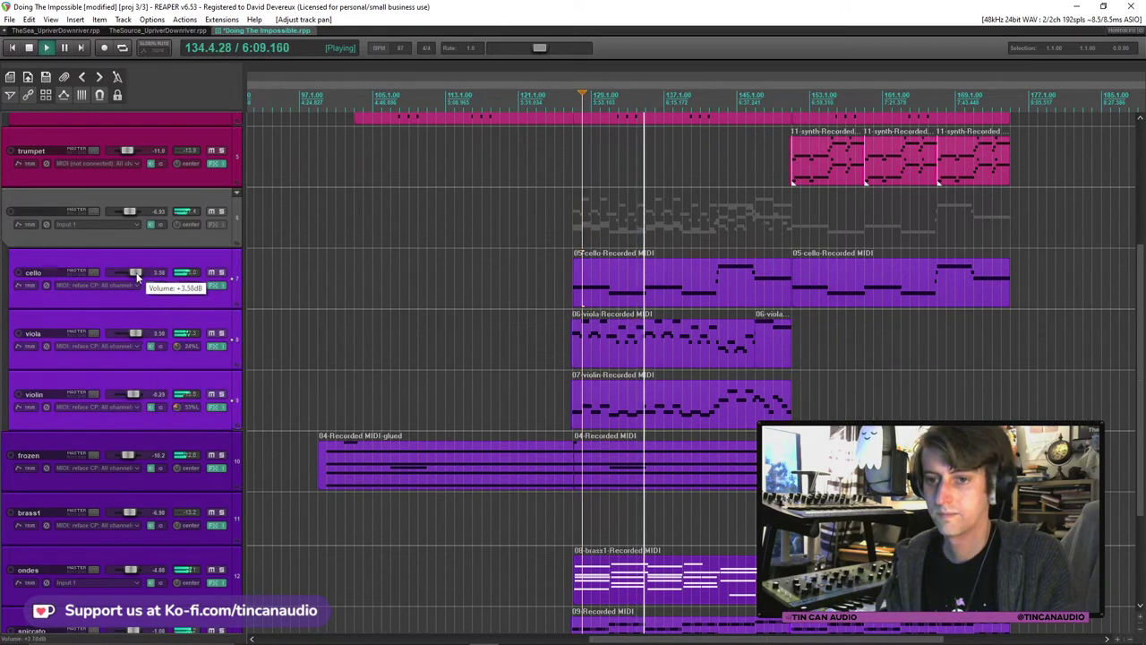
left_click(137, 273)
Set the viola track's pan to 33% left.
left_click(178, 344)
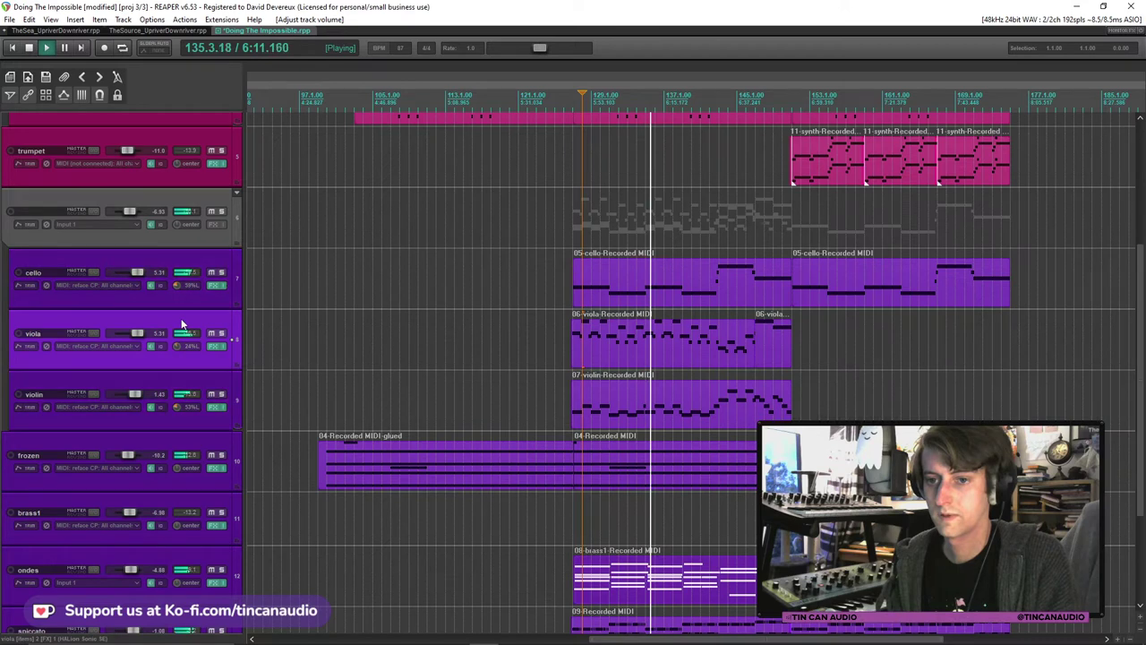
mouse_move(177, 344)
left_click_drag(178, 346, 178, 349)
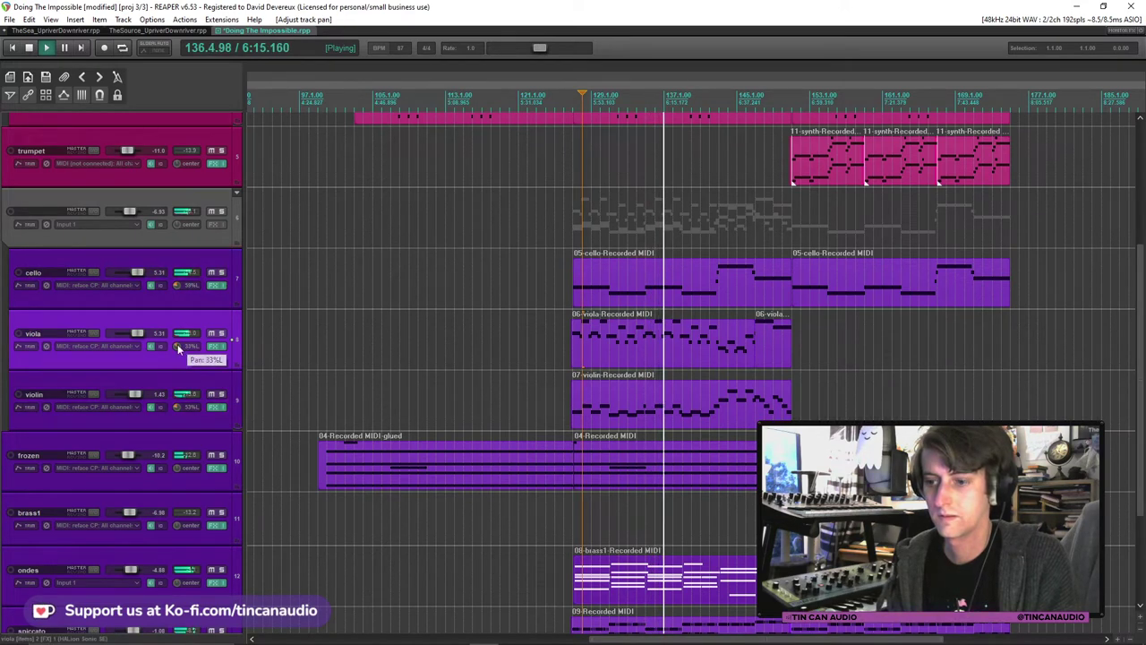
Listen to the second section while looking over the tracks, muting the violin briefly to compare the strings without it.
left_click_drag(1140, 409, 1126, 293)
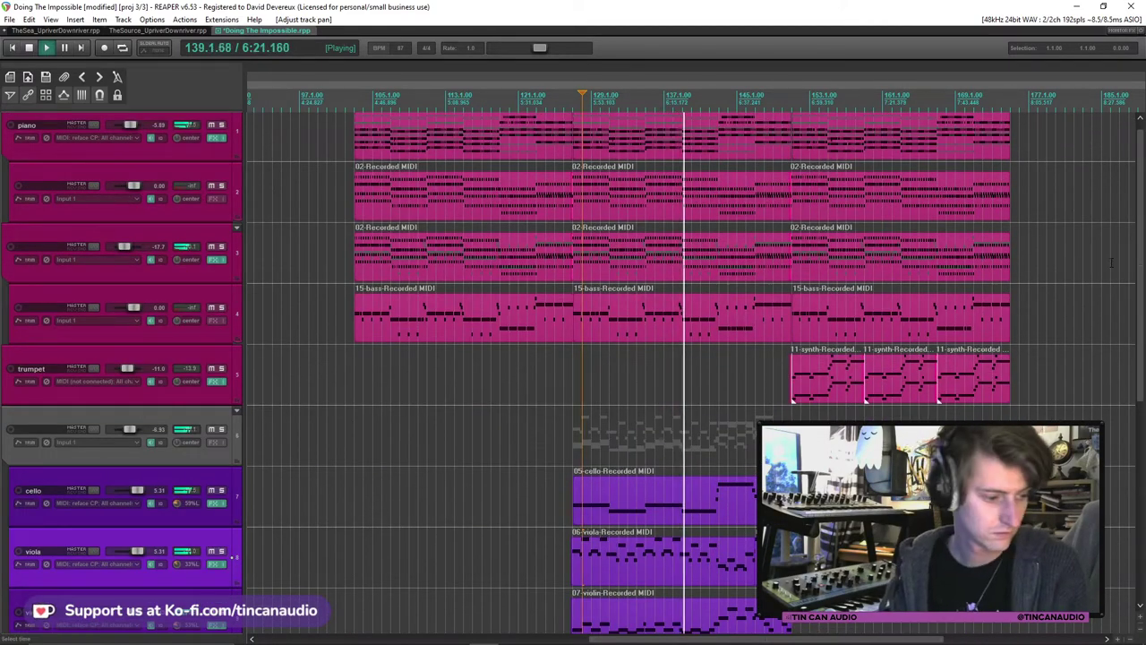
left_click_drag(1139, 277, 1139, 309)
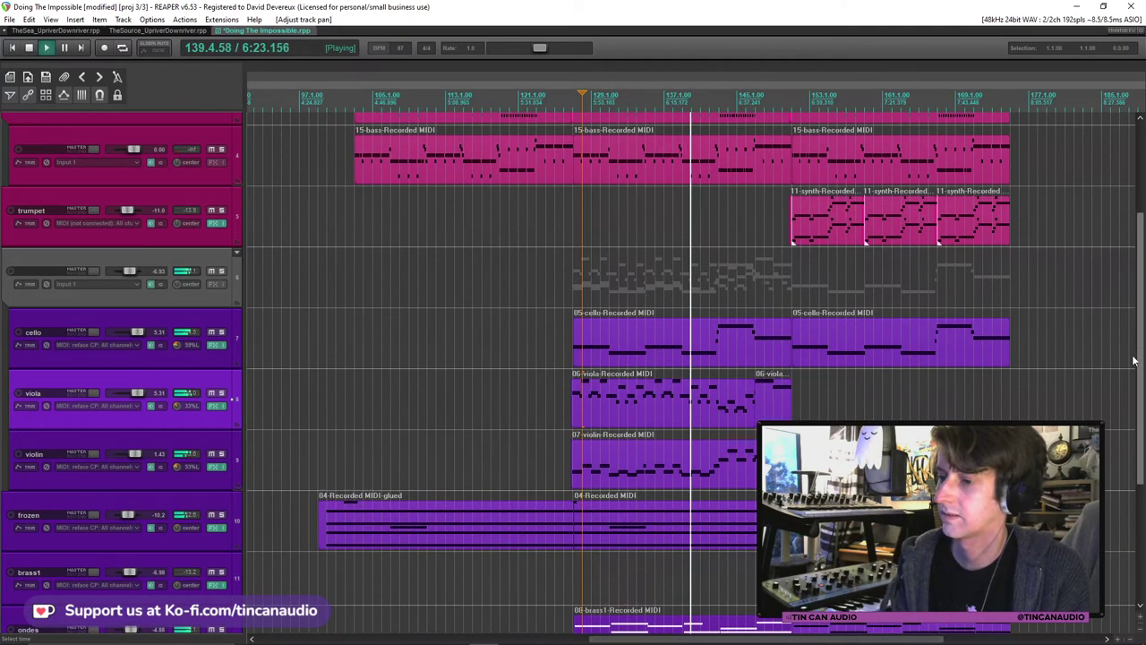
left_click(691, 405)
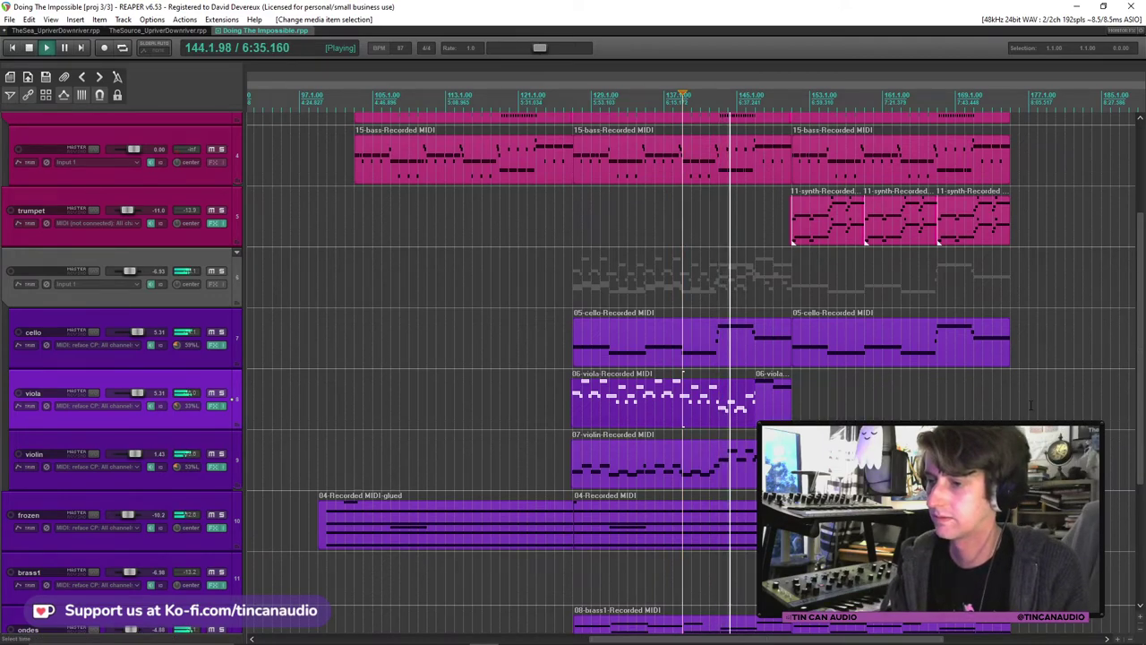
left_click_drag(1141, 367, 1142, 484)
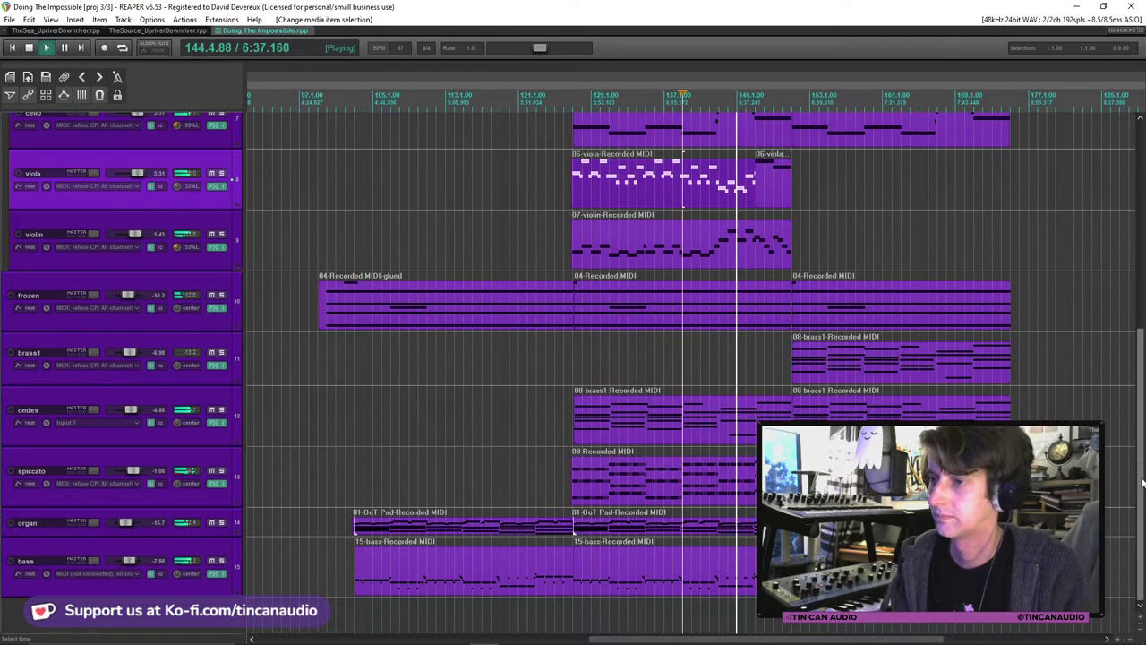
scroll(176, 410, "up", 3)
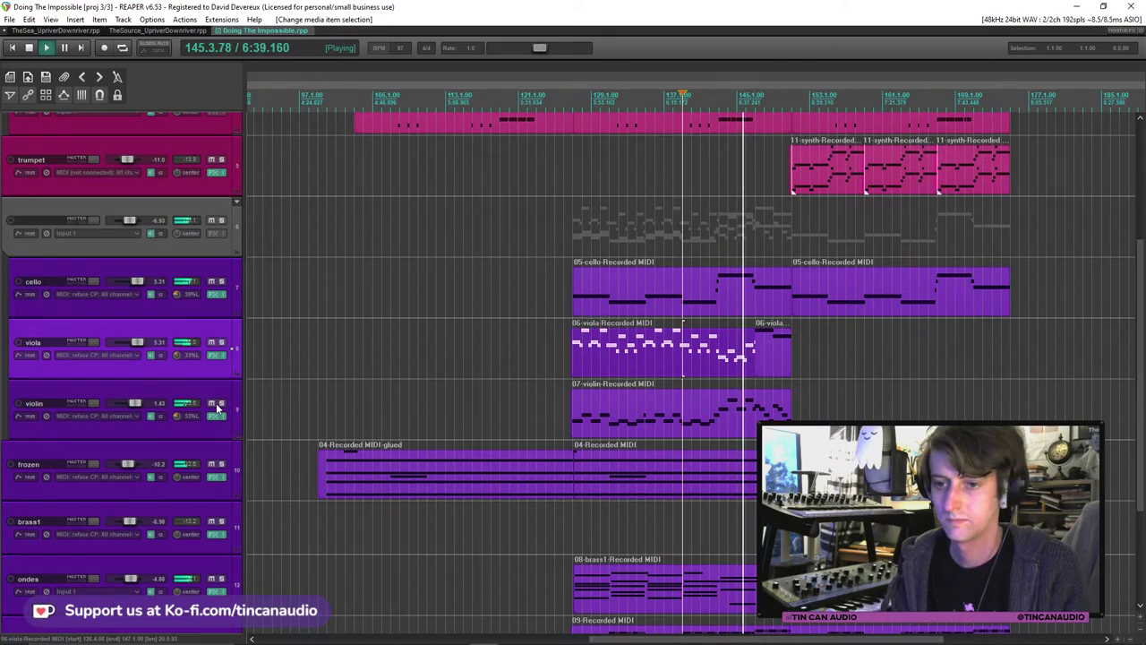
left_click(211, 403)
left_click(212, 403)
Set the violin's volume to 1.41 dB, raise the viola's volume, and save the project.
left_click_drag(139, 409, 134, 405)
left_click(137, 343)
scroll(137, 343, "up", 3)
scroll(139, 408, "up", 6)
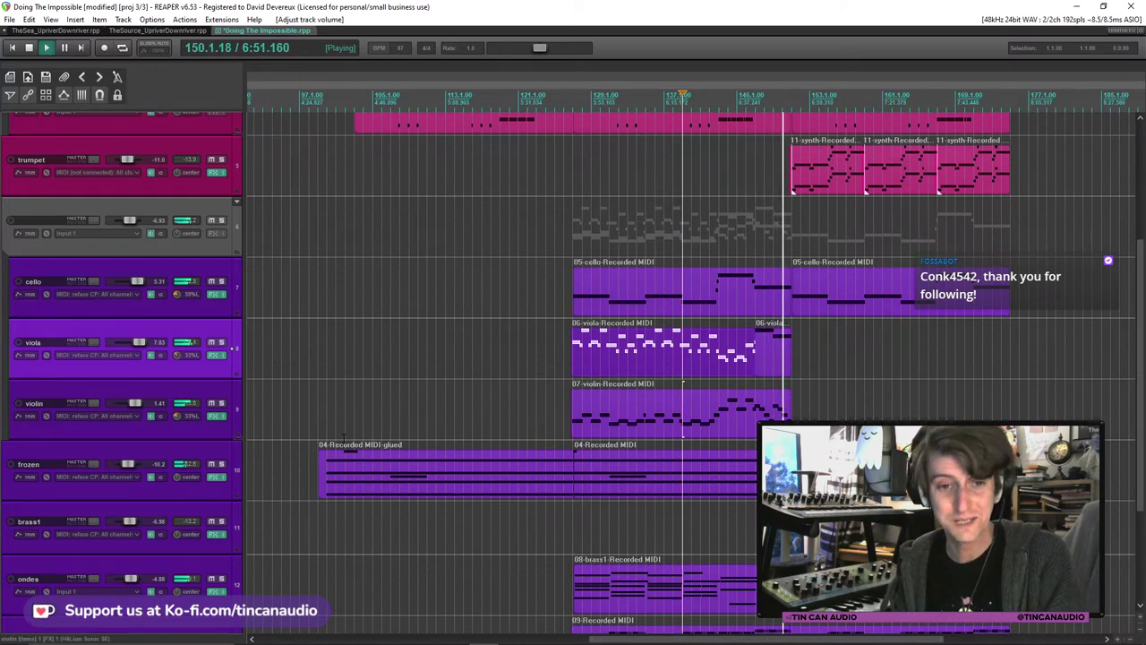
left_click(713, 423)
key("ctrl+s")
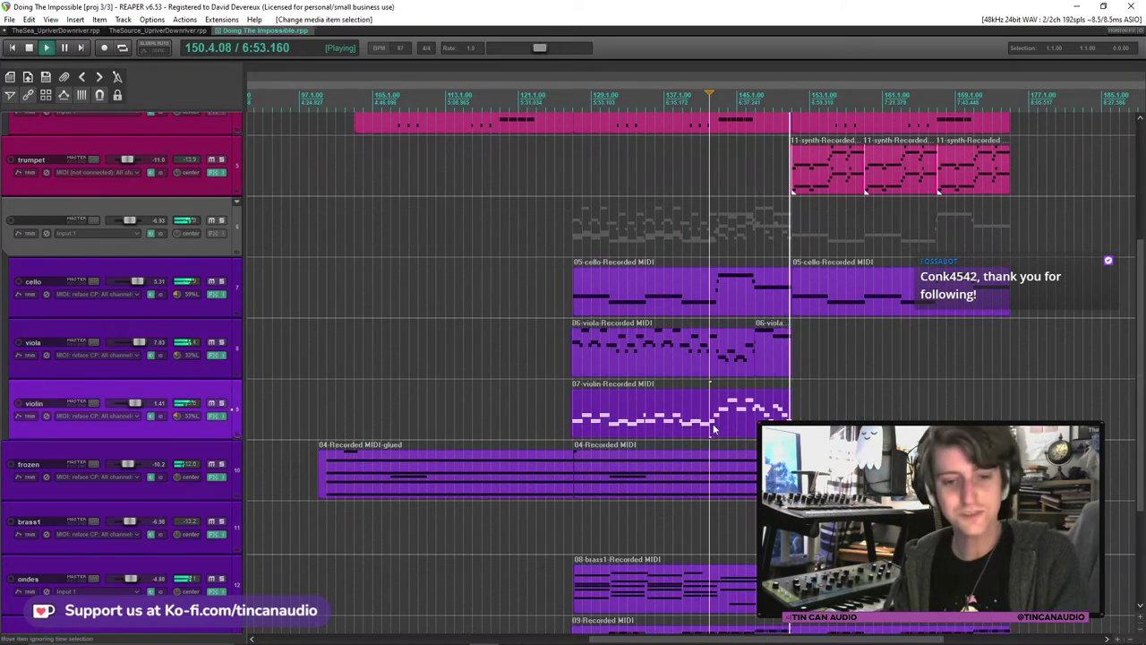
Stop playback and duplicate the second section's viola and violin items into the third section from bar 151.
left_click(719, 354)
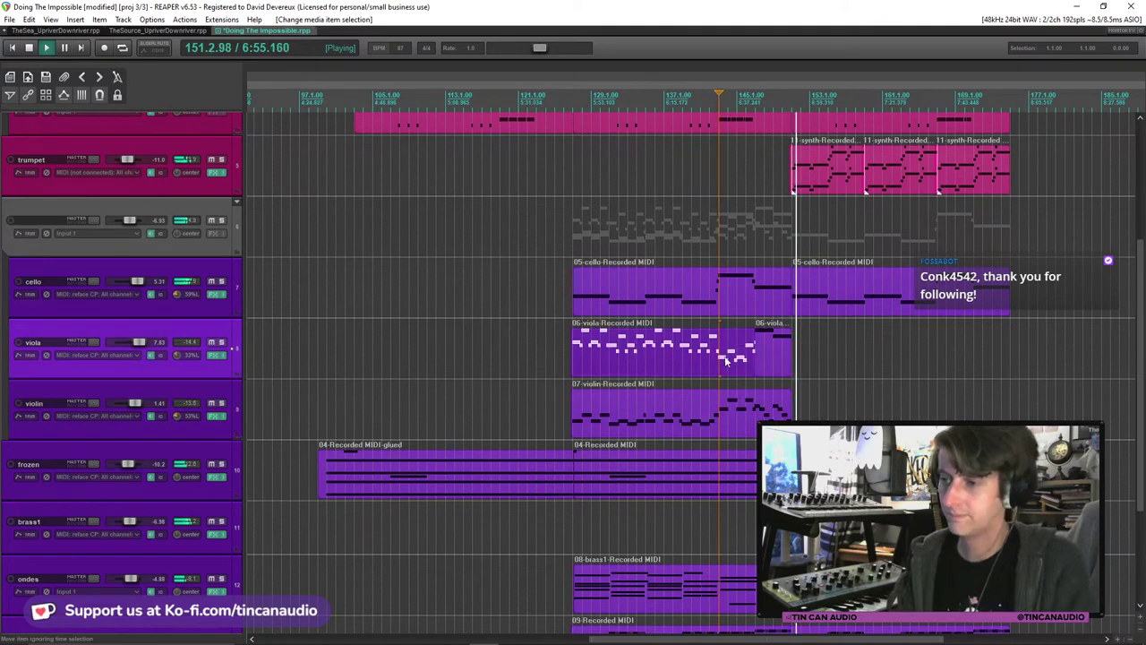
left_click(788, 403, "ctrl")
key("space")
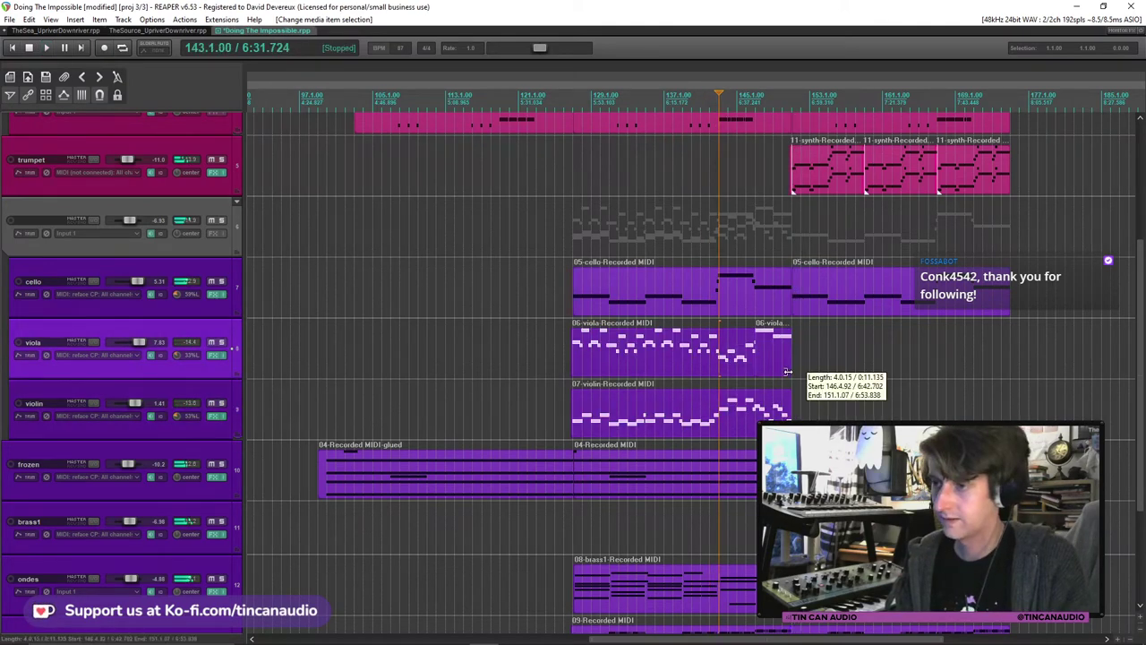
key("ctrl+d")
scroll(785, 359, "up", 4)
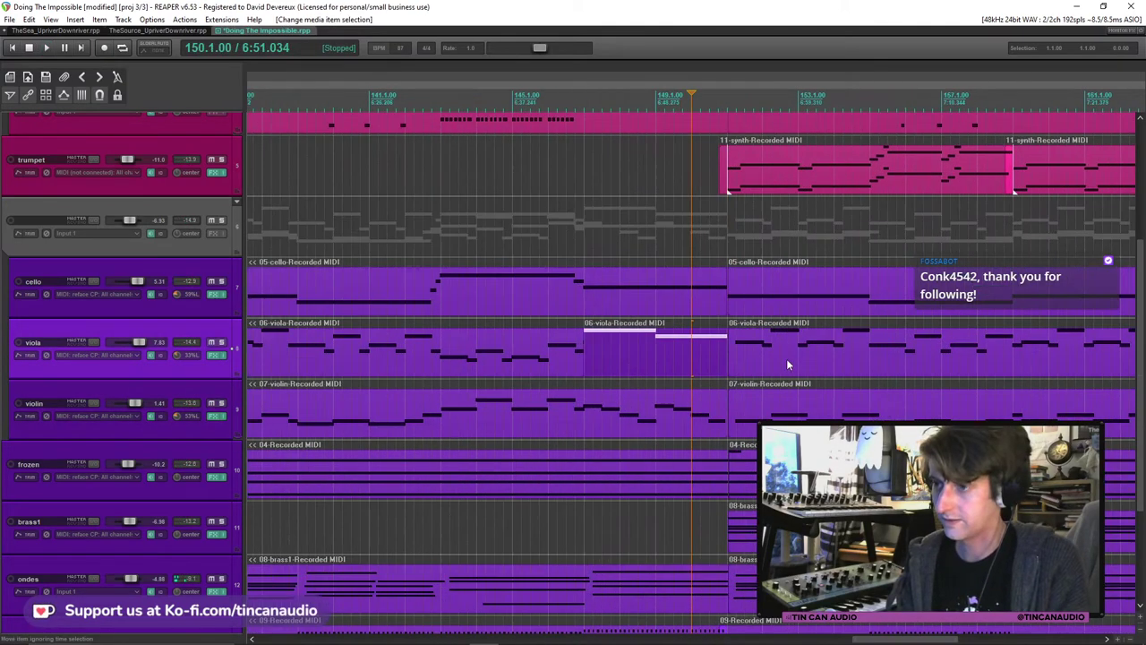
Shift the duplicated viola and violin items slightly earlier so their notes line up with bar 151, and save the project.
key("space")
left_click_drag(798, 356, 789, 355)
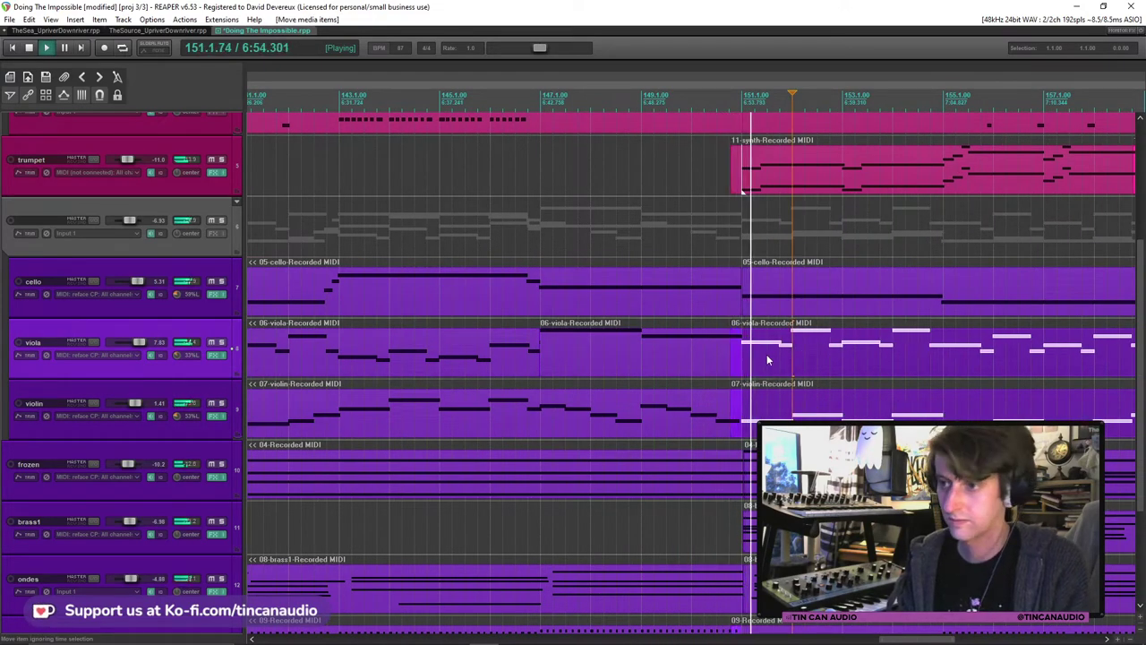
left_click(767, 354)
key("ctrl+s")
Look over the whole arrangement from the piano down to the bass track during playback.
scroll(767, 354, "down", 4)
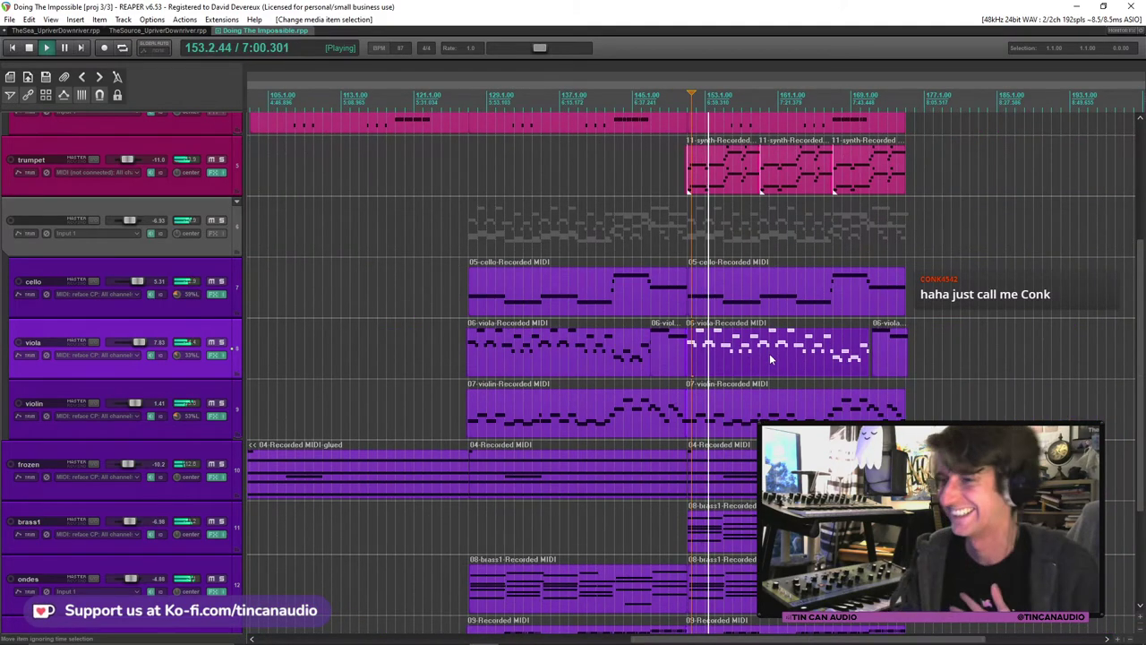
scroll(769, 353, "down", 2)
left_click_drag(1138, 242, 1138, 128)
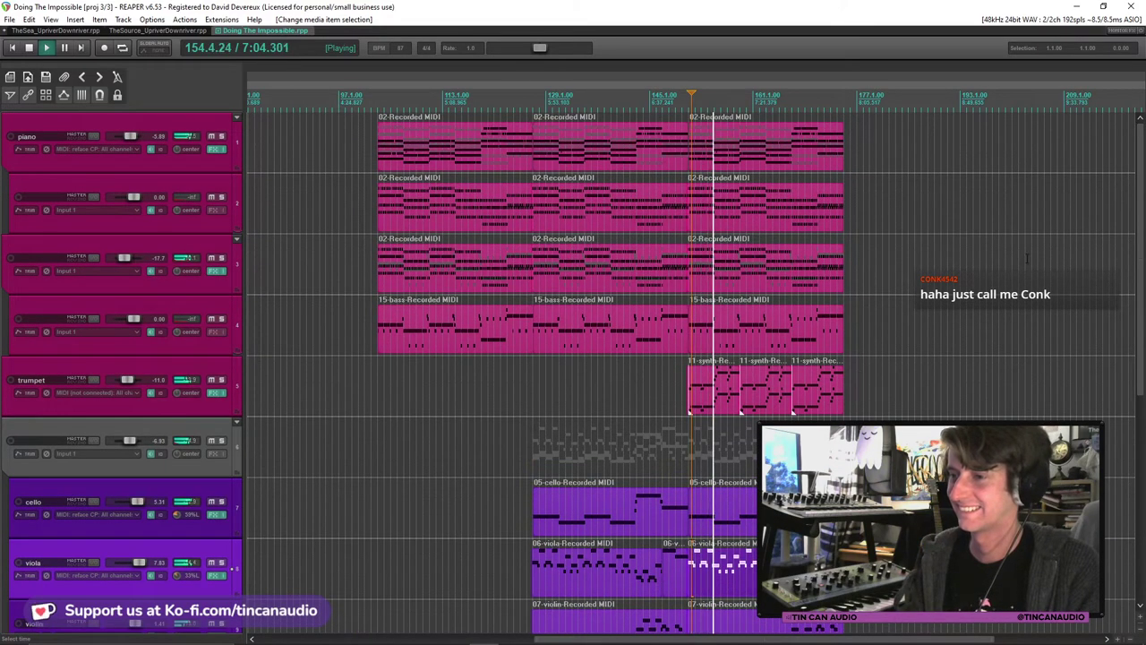
mouse_move(1141, 185)
left_mouse_down()
mouse_move(1141, 223)
mouse_move(1141, 185)
left_mouse_up()
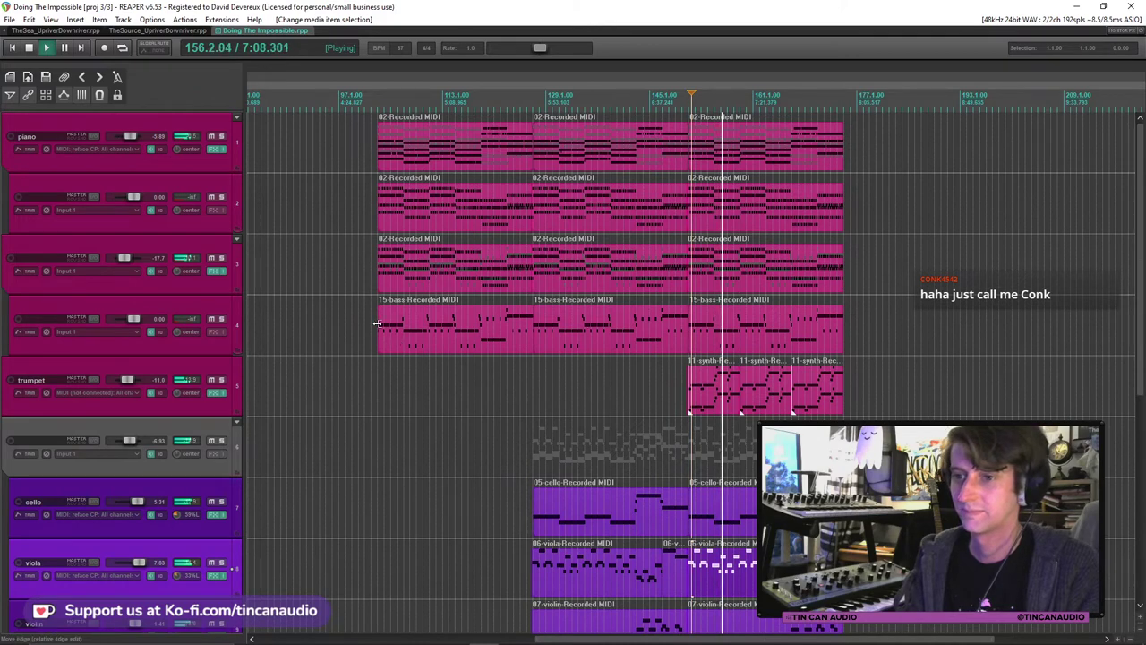
left_click_drag(378, 336, 849, 339)
left_click(850, 341)
left_click_drag(1141, 283, 1127, 546)
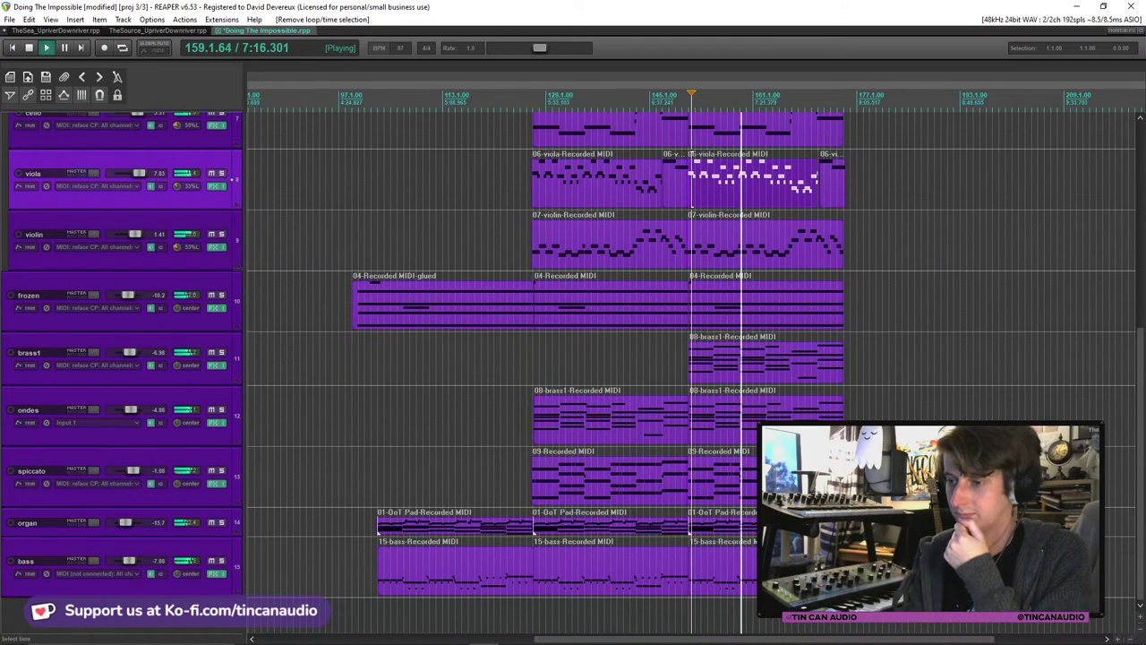
left_click_drag(1144, 374, 1144, 168)
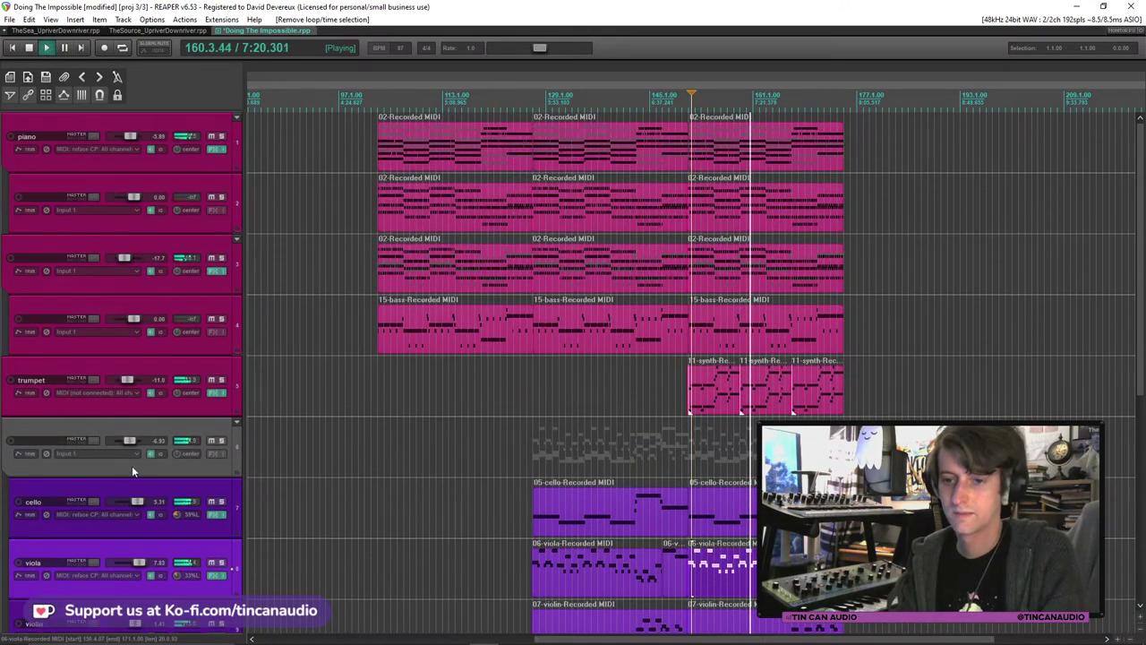
Name the parent track of the cello, viola and violin "strings".
double_click(48, 440)
type("strings")
key("Return")
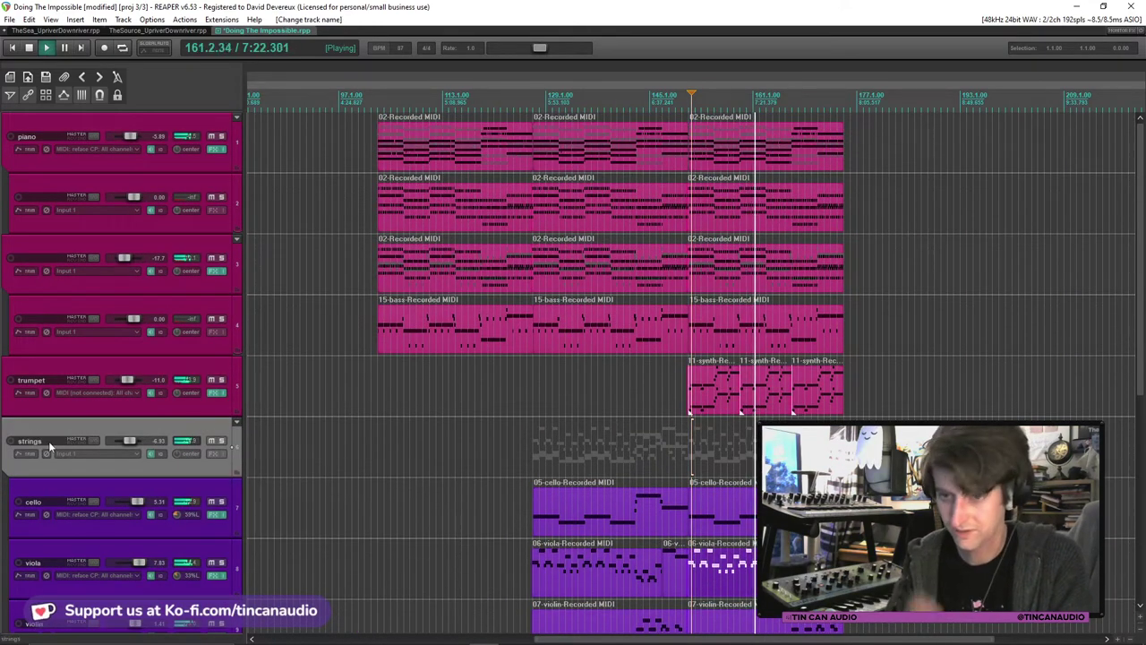
Add a new track above strings and load the VSTi Originals - Drumline (x86) instrument on it, closing its plugin windows.
key("ctrl+t")
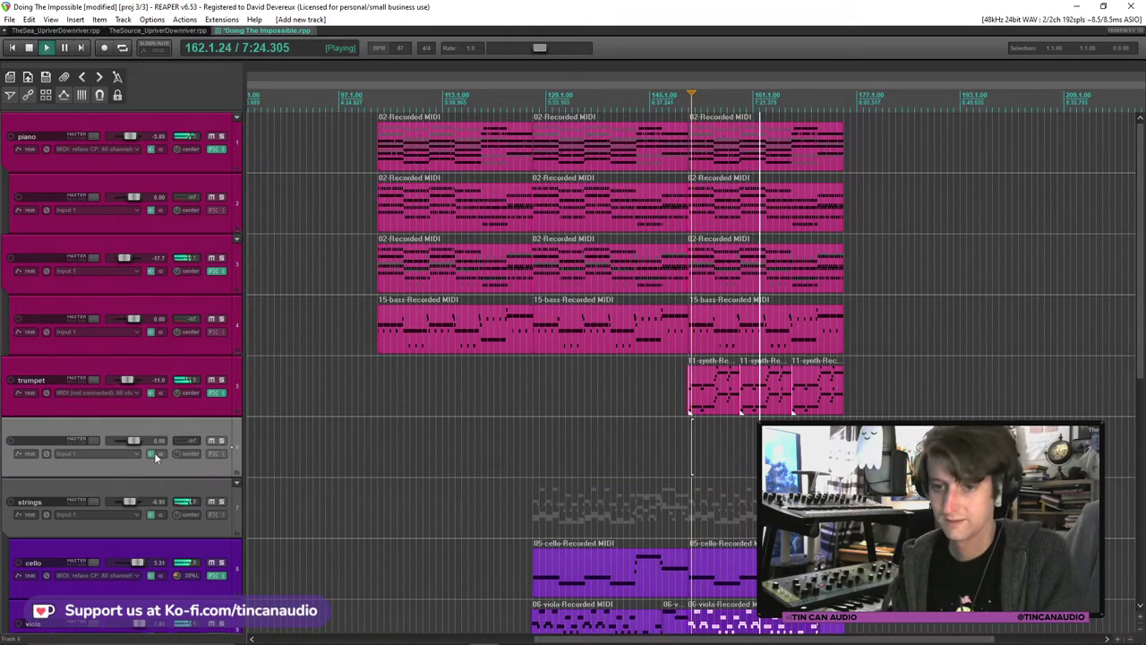
left_click(215, 453)
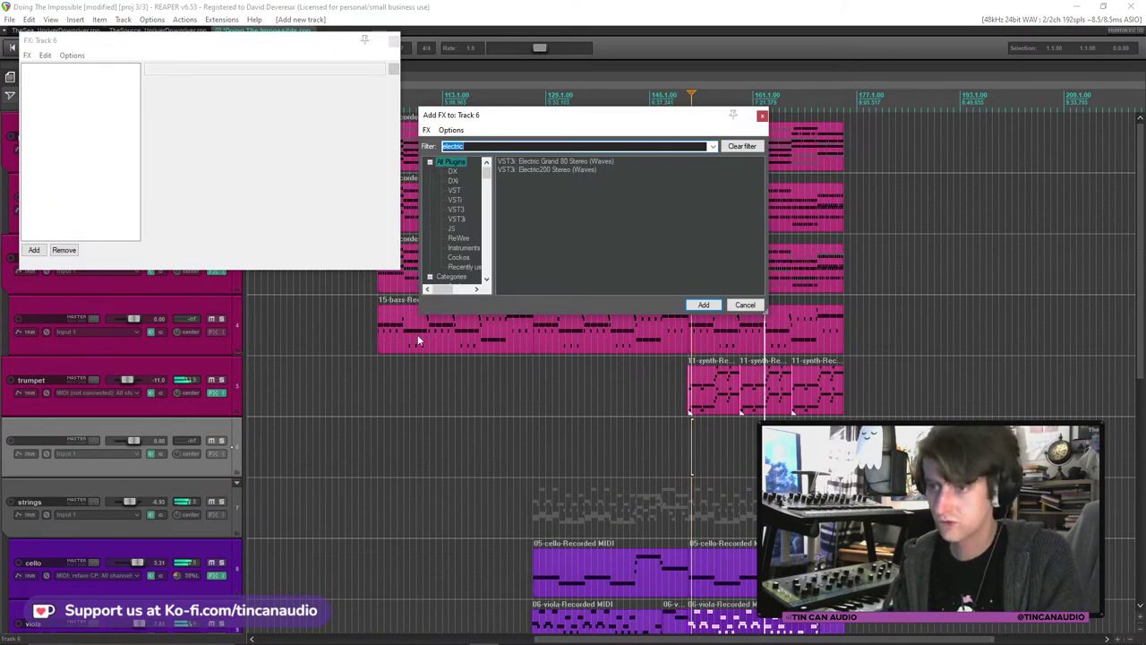
type("drum")
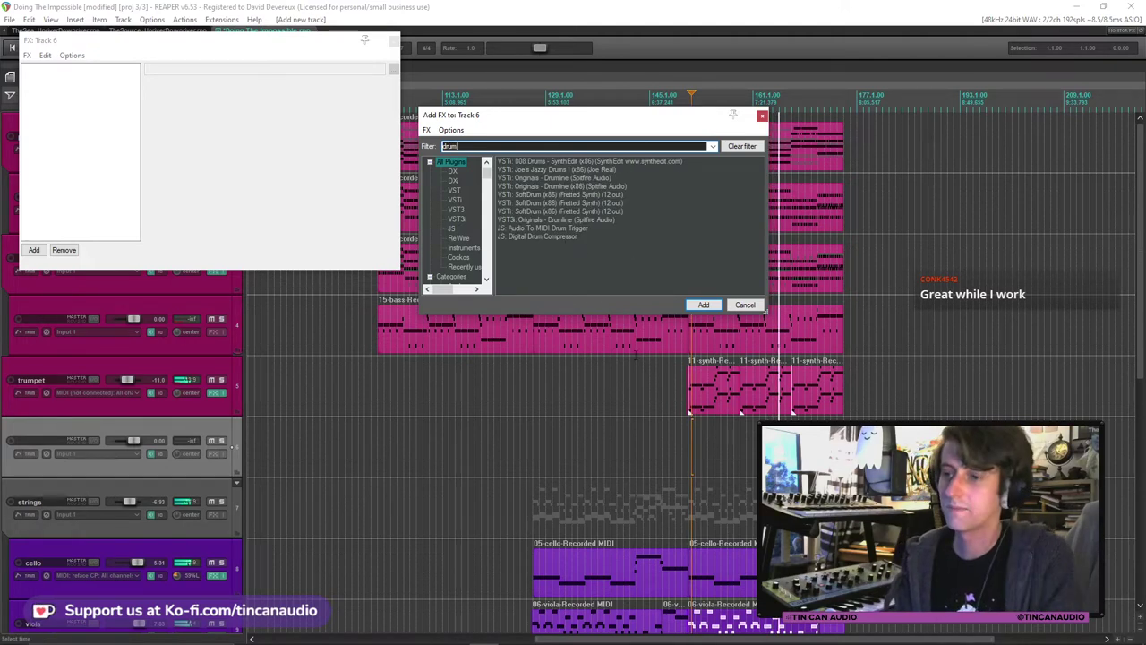
left_click(743, 304)
left_click(743, 336)
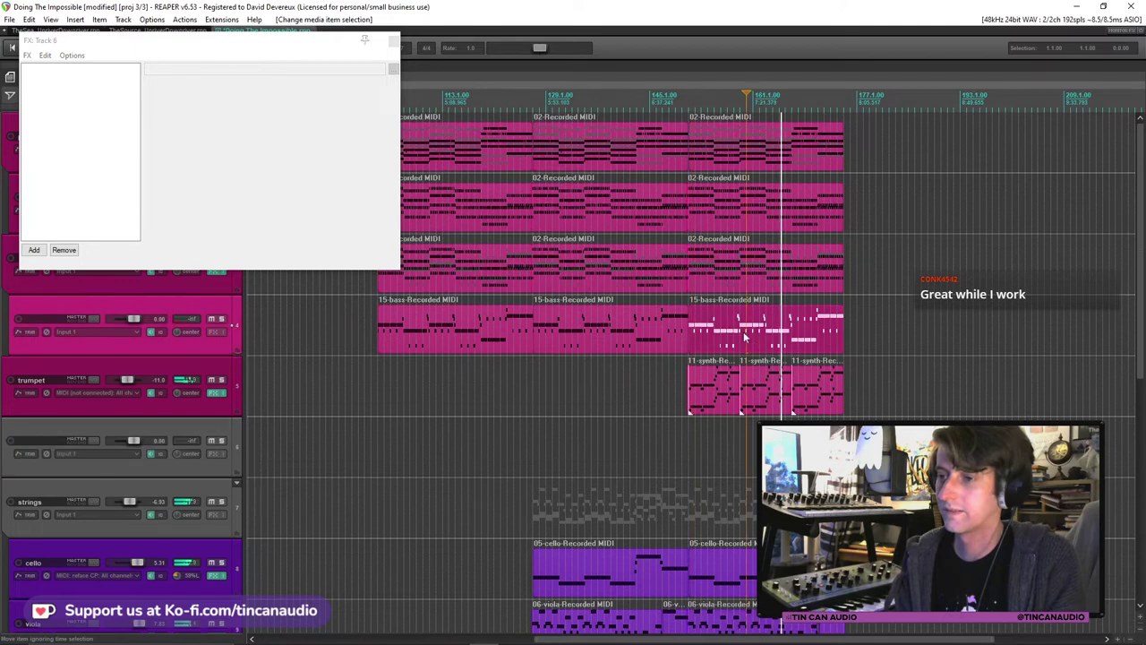
left_click(35, 250)
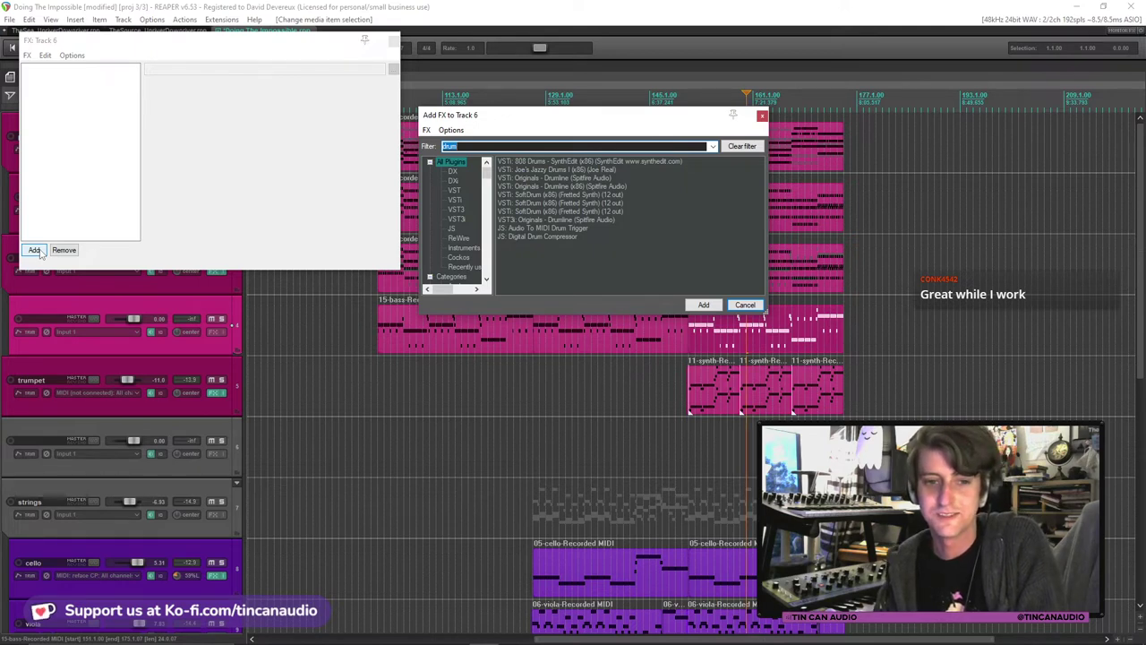
left_click(586, 185)
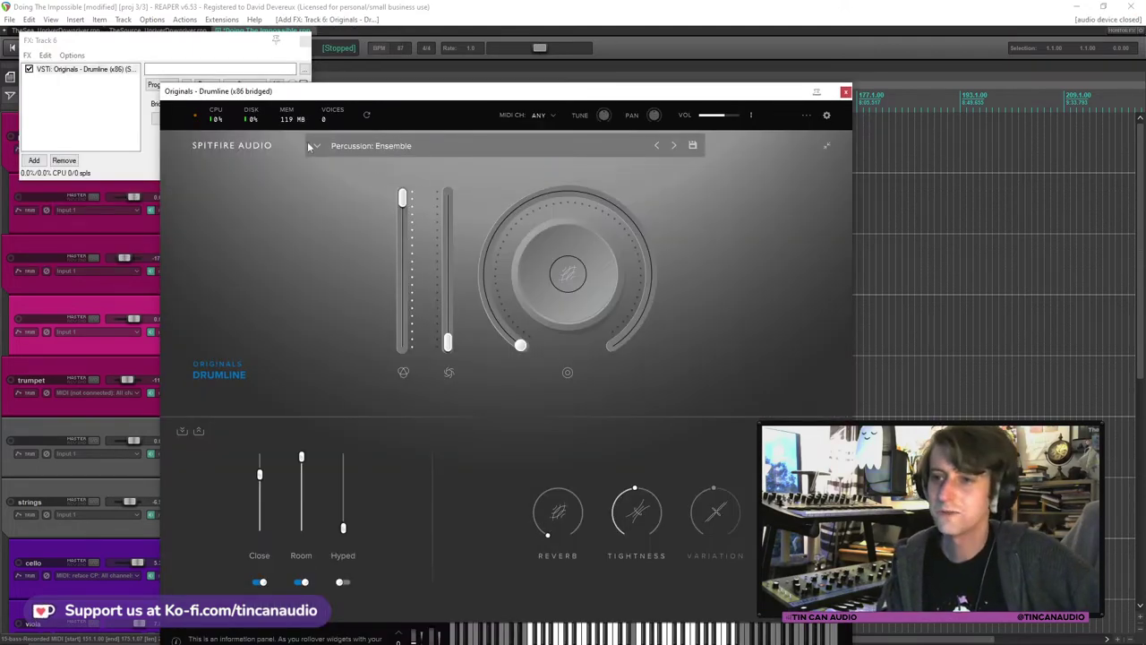
left_click(846, 92)
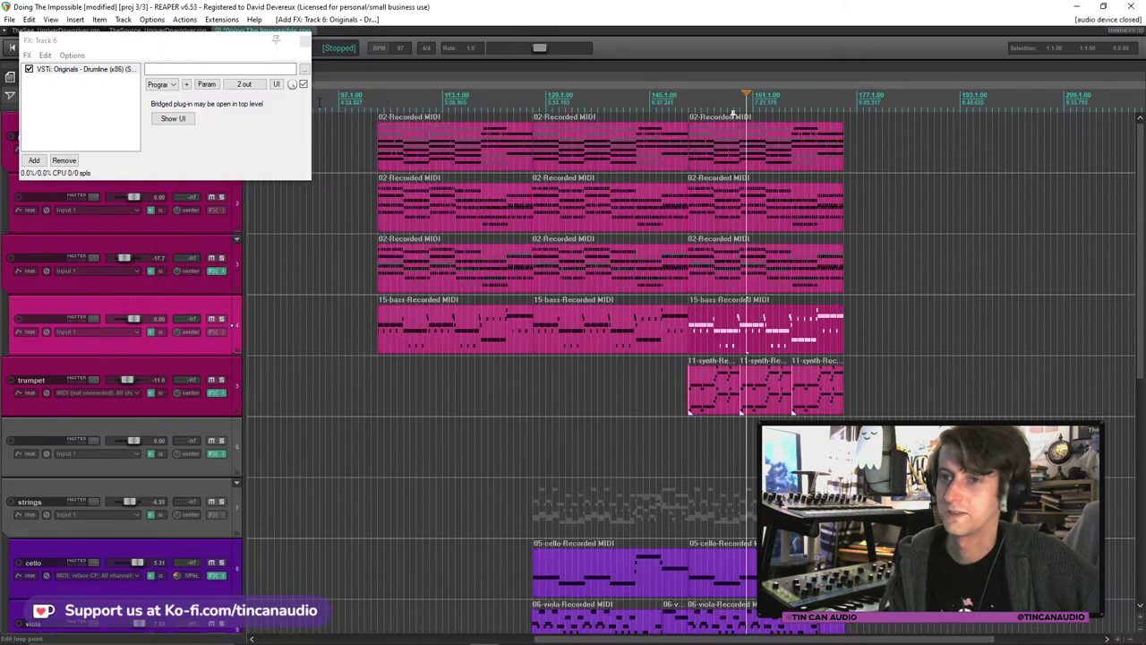
left_click(305, 40)
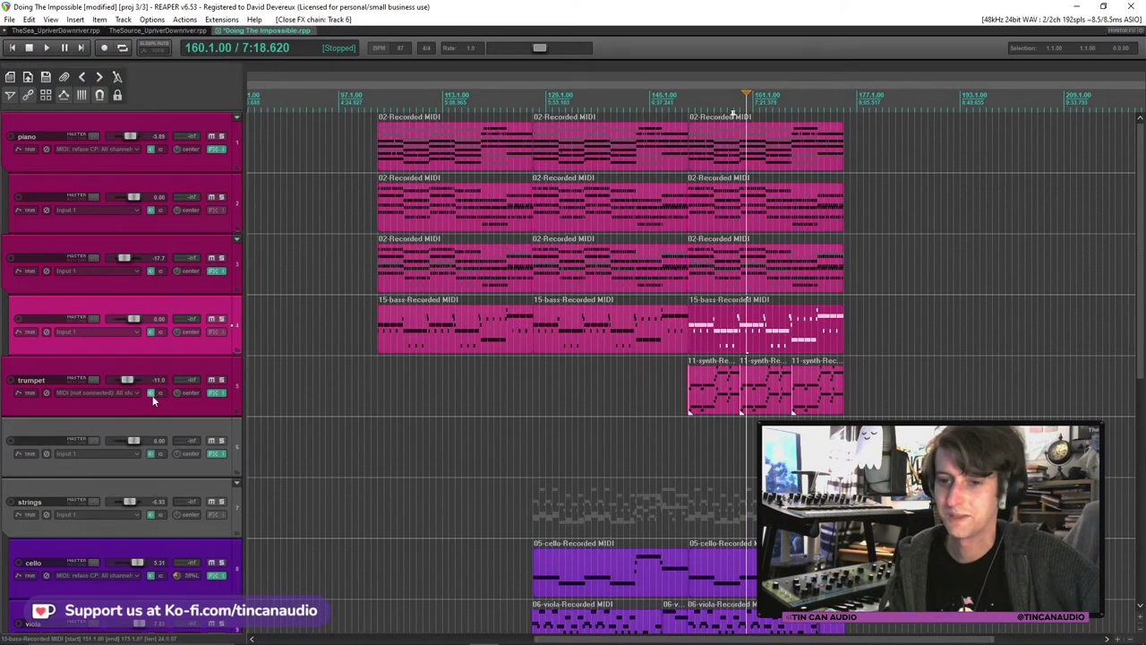
Set the new drum track's input to reface CP MIDI on all channels and arm the track for recording.
left_click(73, 454)
mouse_move(125, 489)
mouse_move(206, 489)
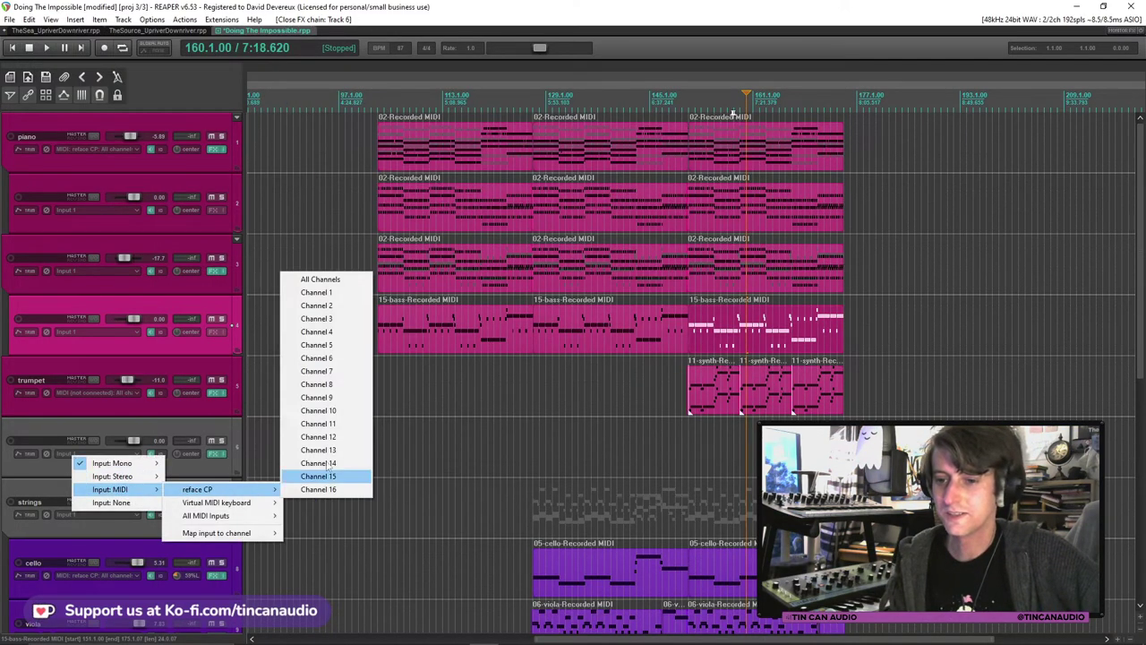
left_click(320, 278)
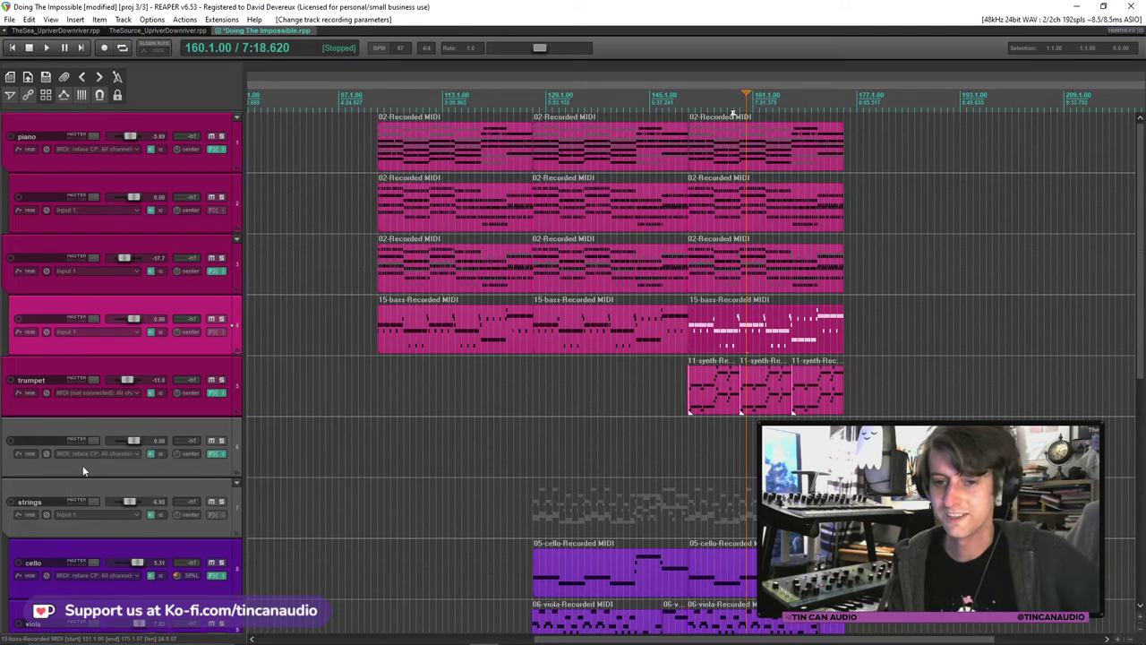
left_click(10, 441)
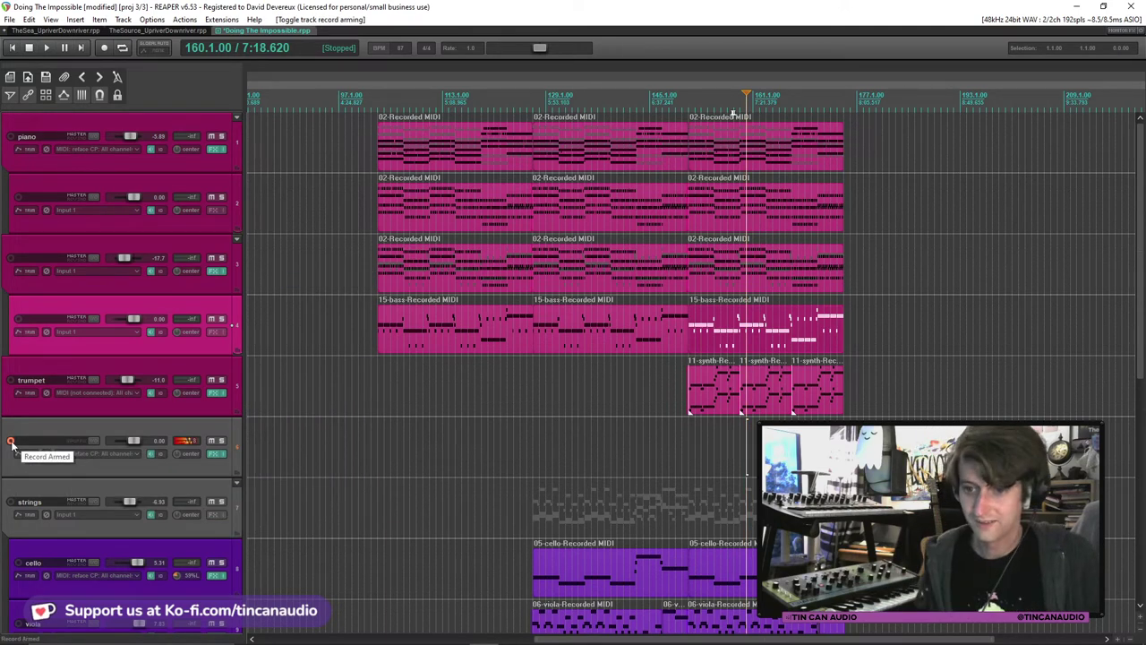
Load the Bass Drum Hits preset in the track's Drumline instrument and close the instrument window.
left_click(215, 455)
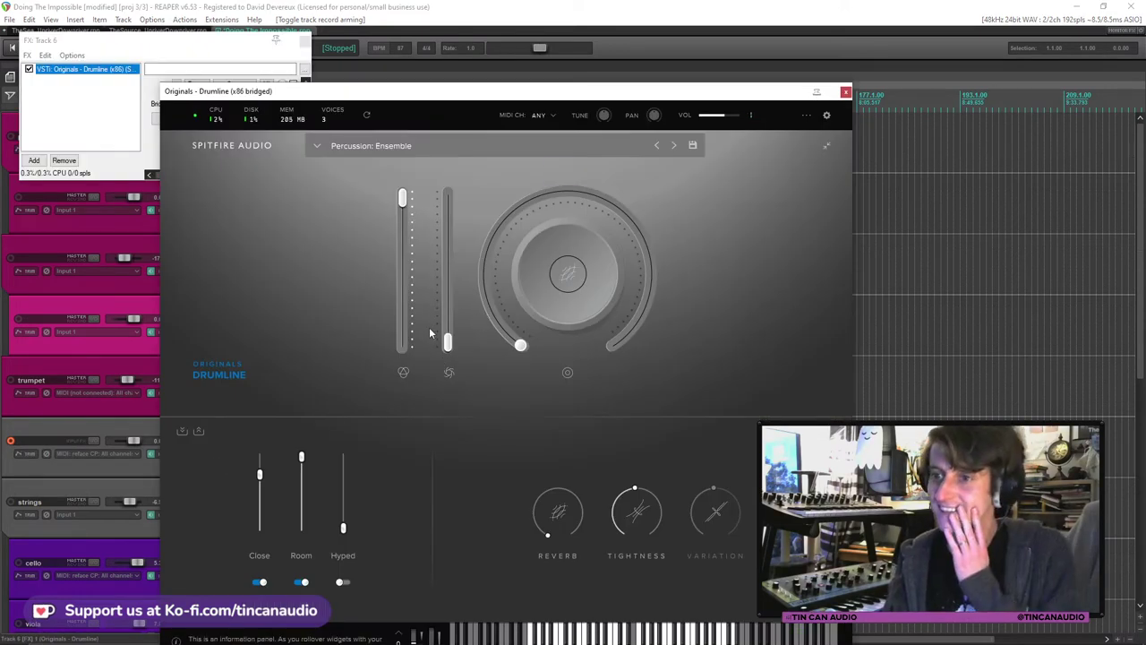
left_click_drag(448, 345, 452, 238)
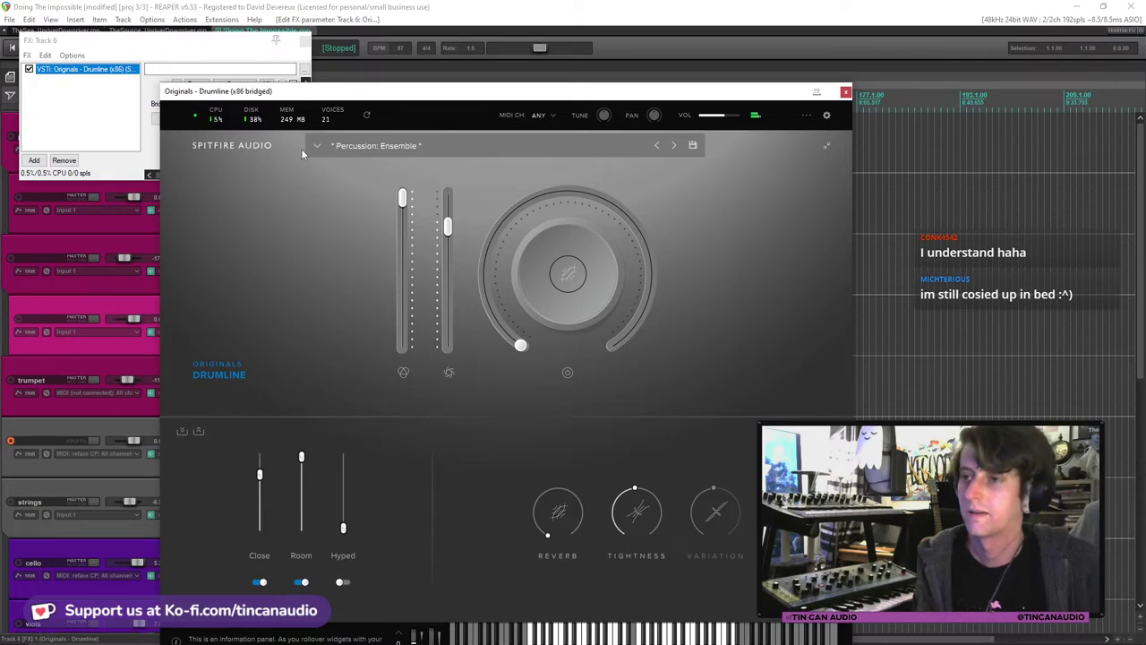
left_click(317, 146)
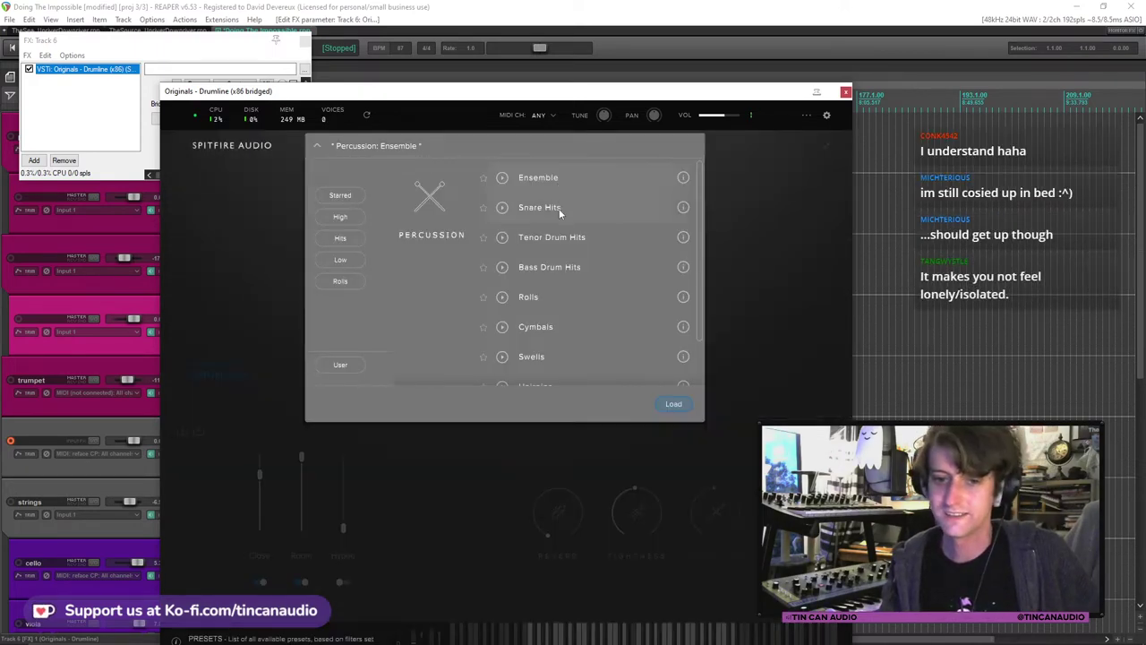
left_click(558, 267)
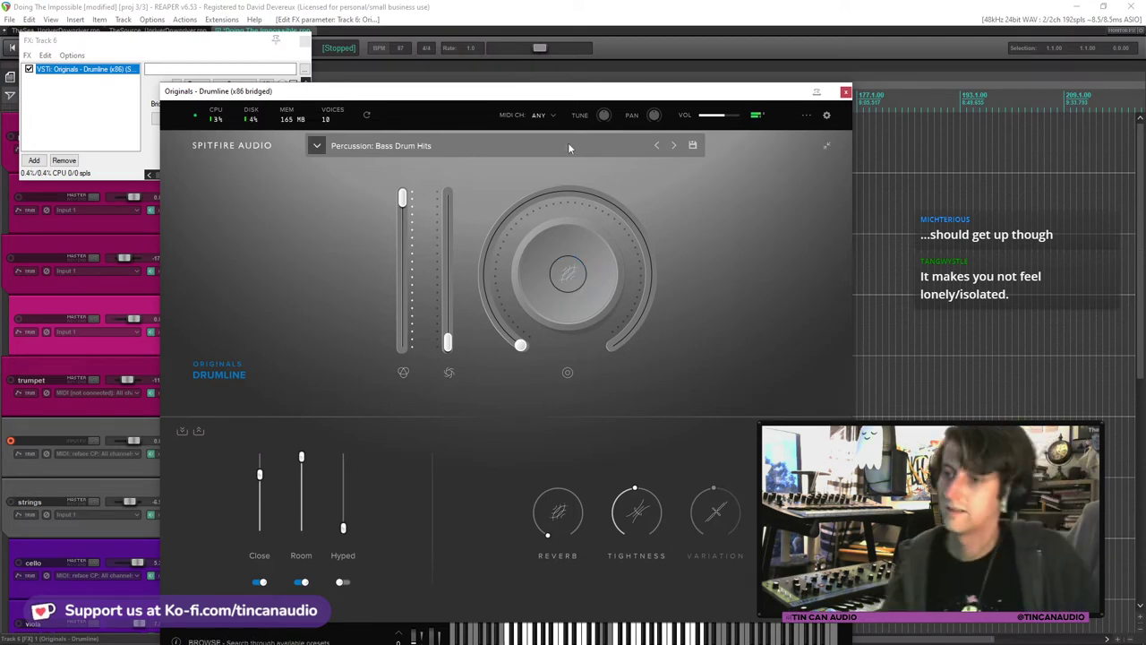
left_click(846, 91)
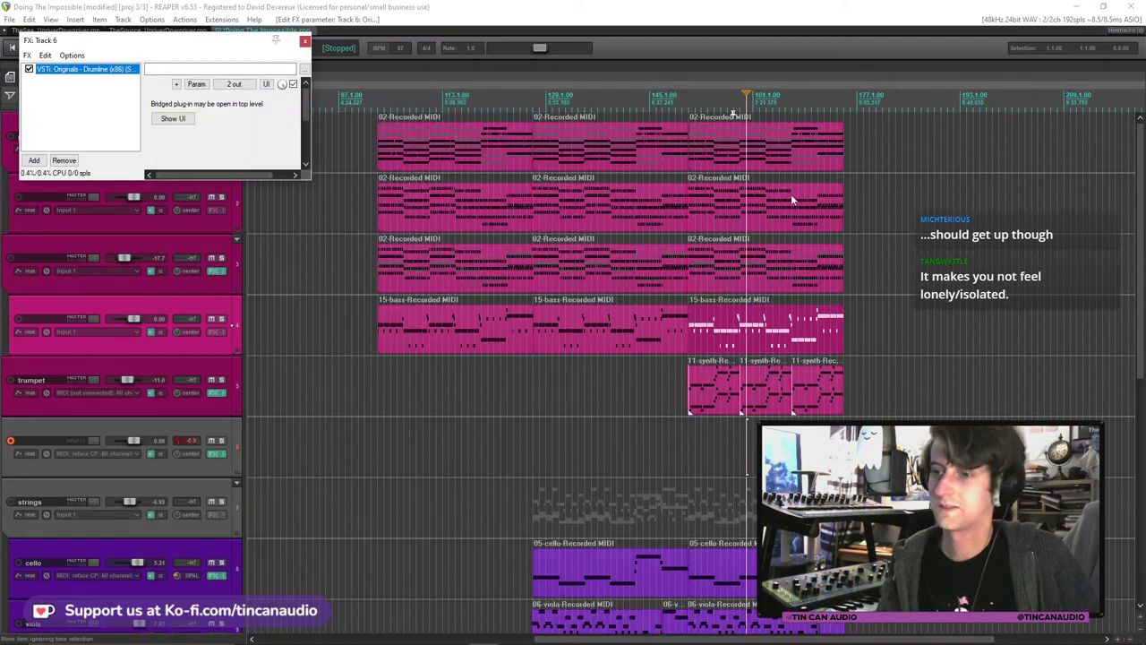
Save the project and raise the drum track's volume to 3.31 dB while playing back into the third section.
left_click(678, 449)
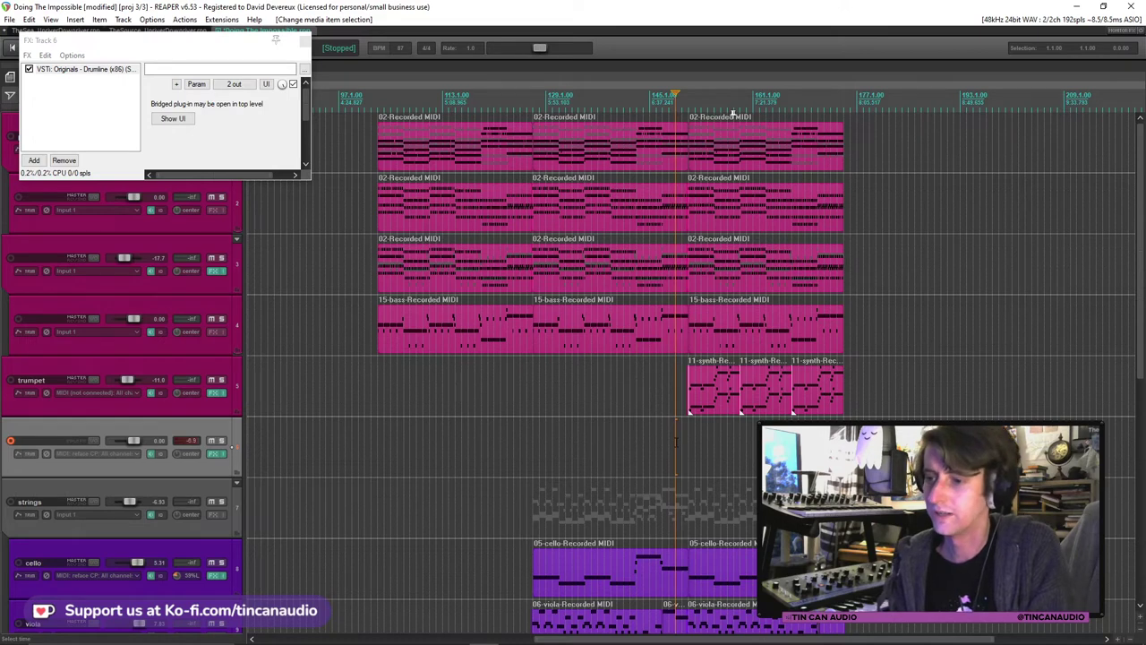
left_click(682, 443)
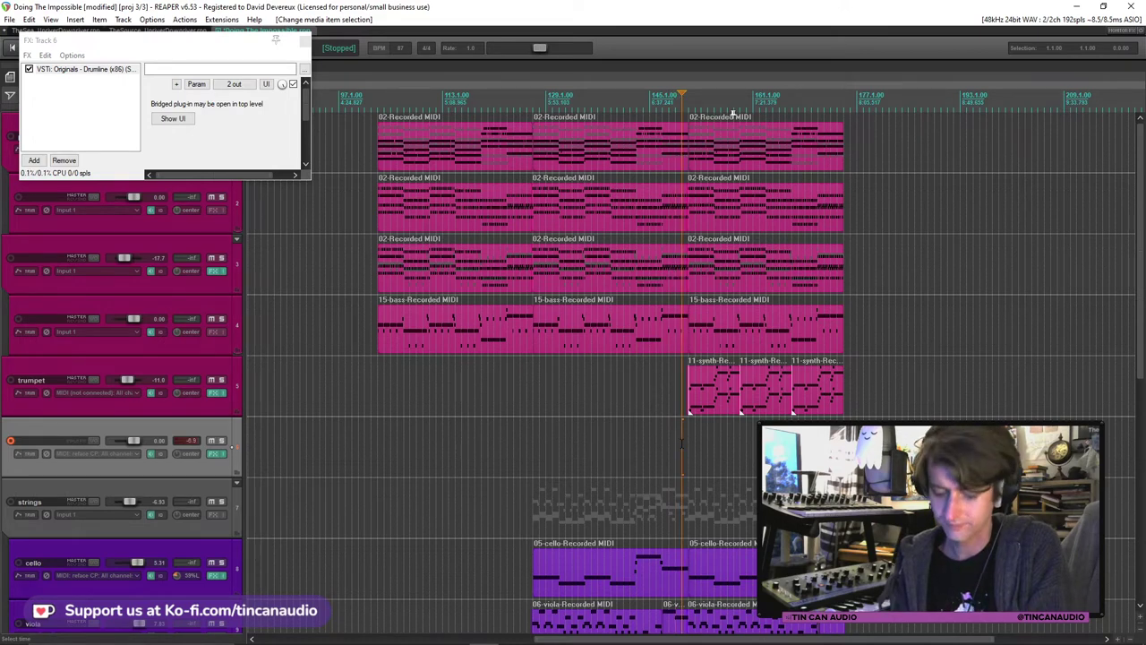
key("ctrl+s")
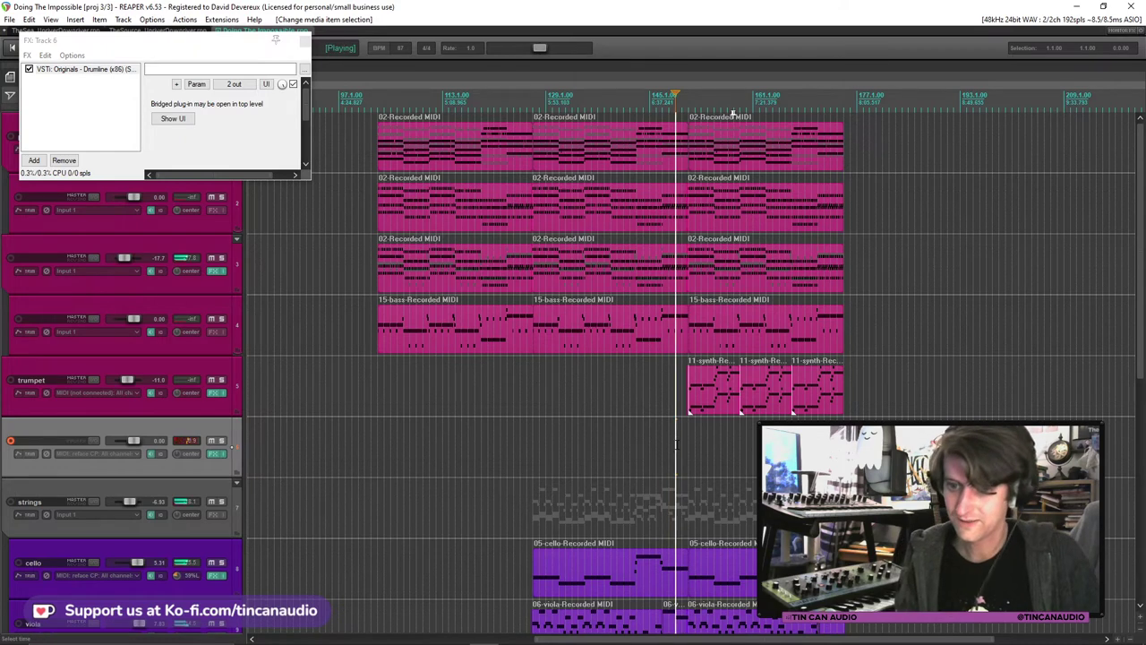
scroll(145, 445, "up", 5)
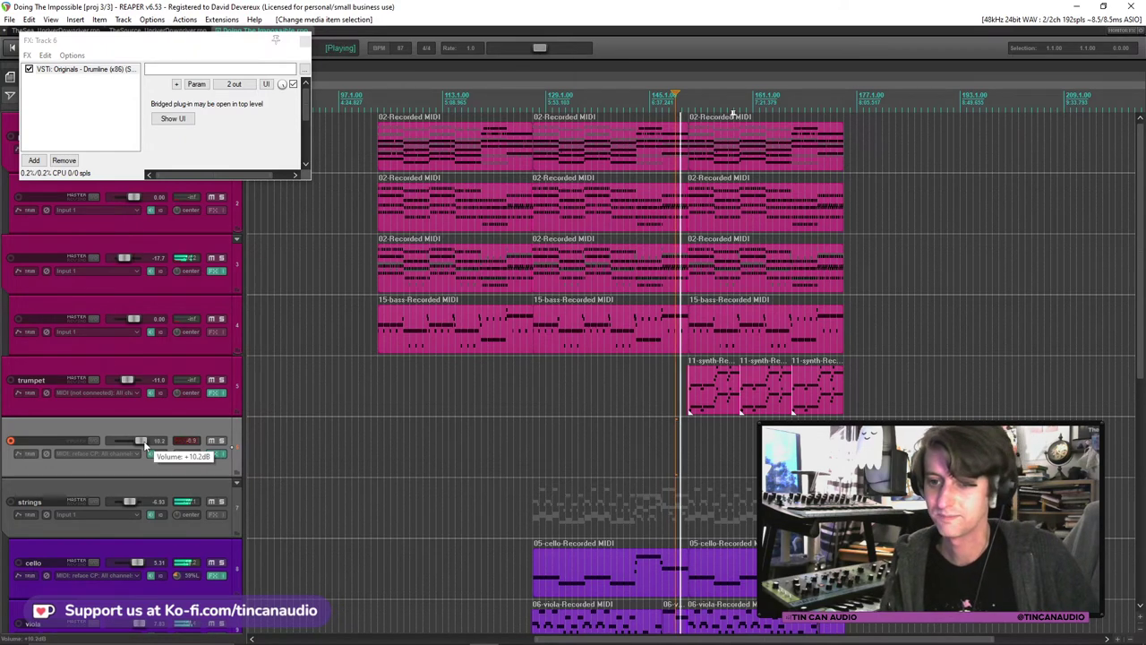
left_click_drag(145, 444, 141, 446)
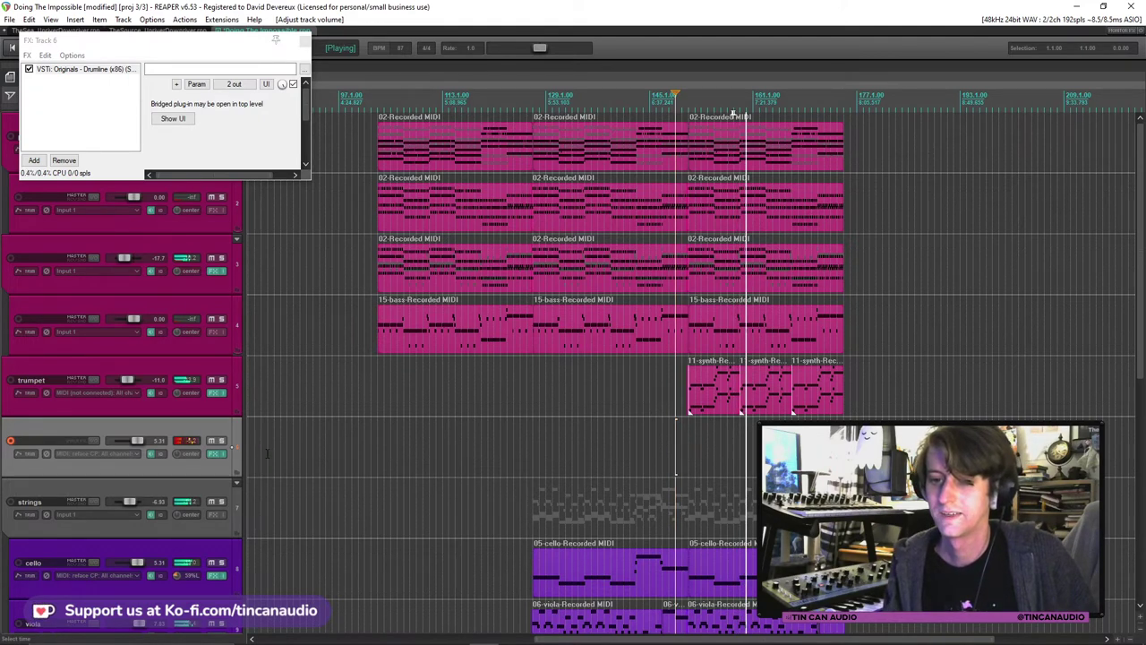
key("space")
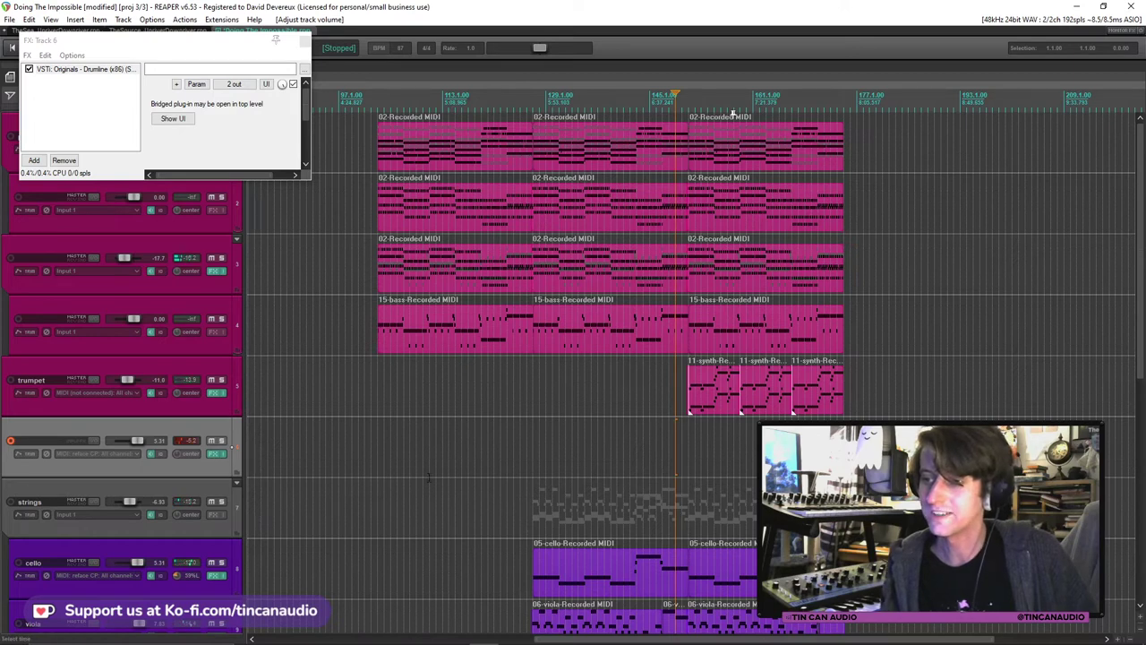
Close the effects window and record a bass drum part on the armed track from bar 102 to about bar 127.
left_click(369, 443)
key("space")
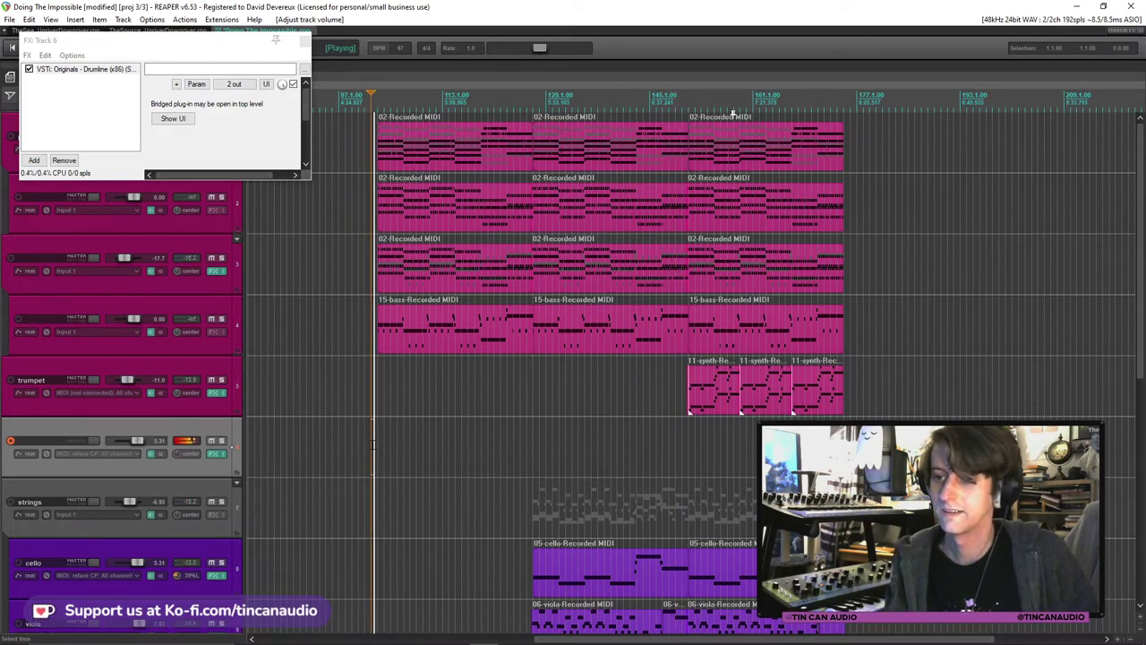
key("space")
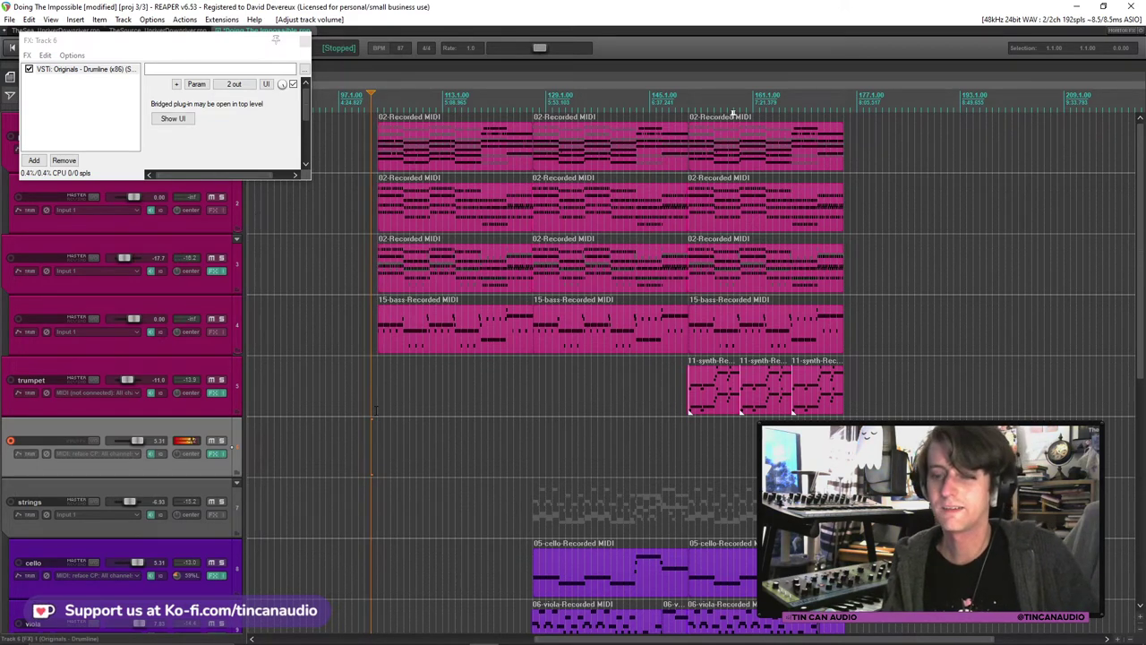
left_click(305, 42)
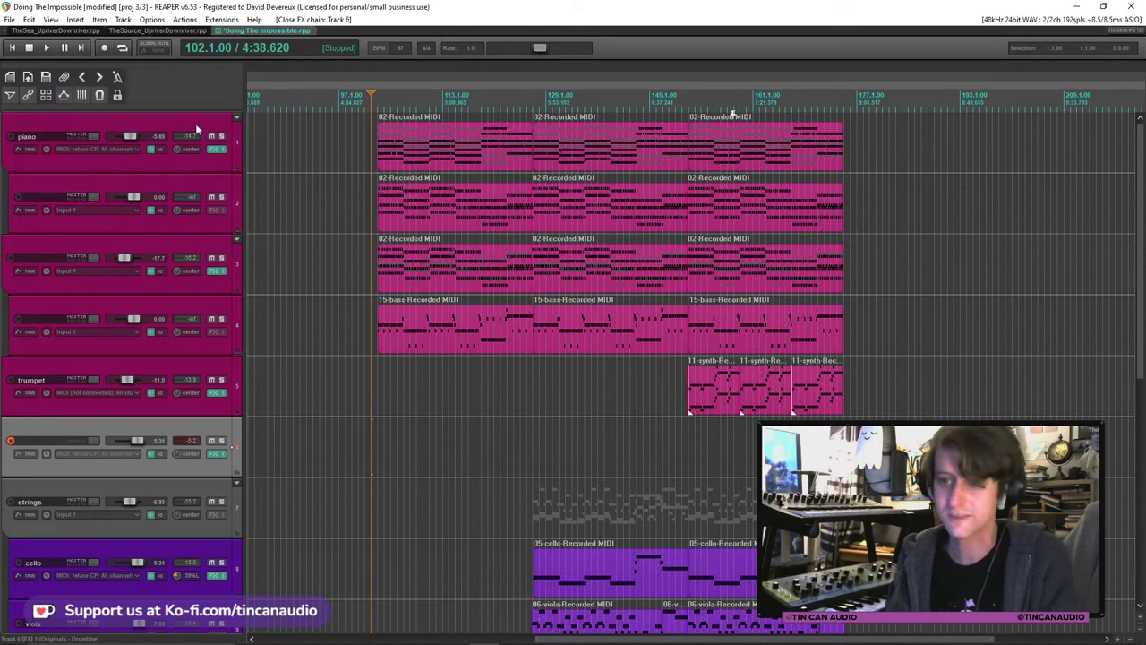
key("ctrl+r")
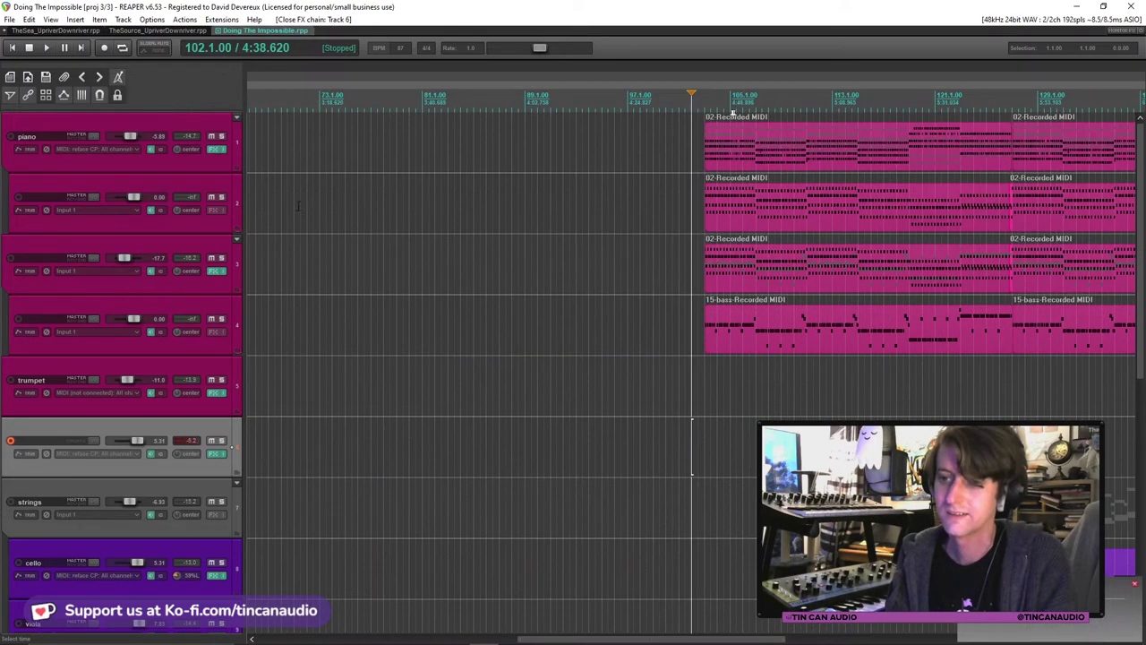
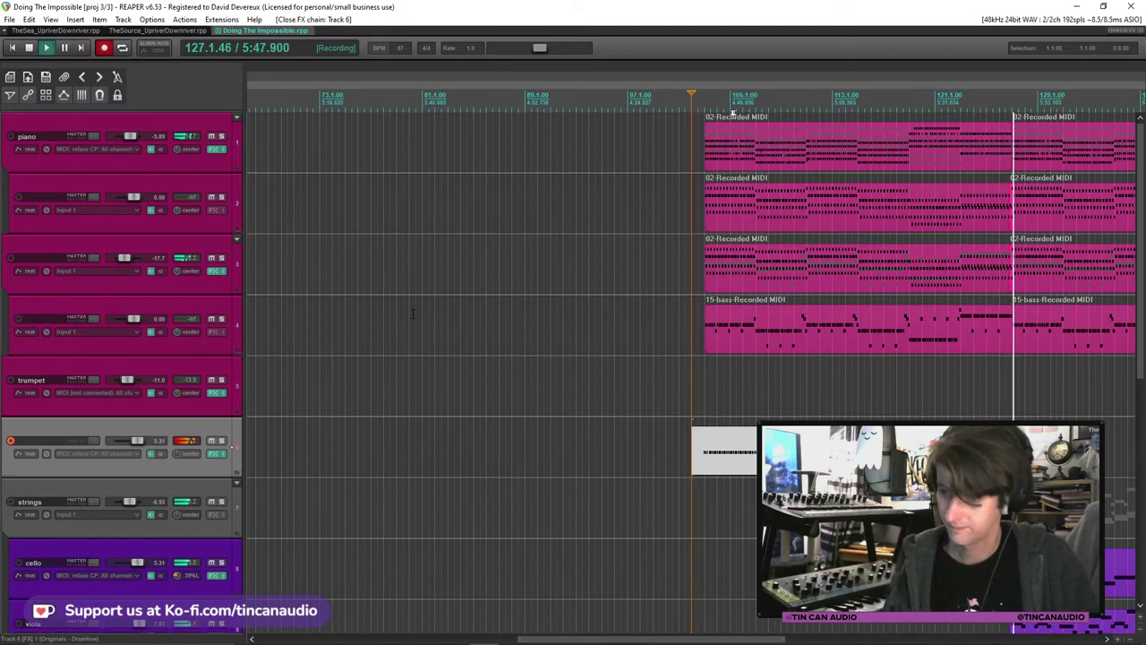
key("space")
Quantize all notes of the recorded drum item to a straight 1/16 grid at 100% strength and close the MIDI editor.
left_click(518, 392)
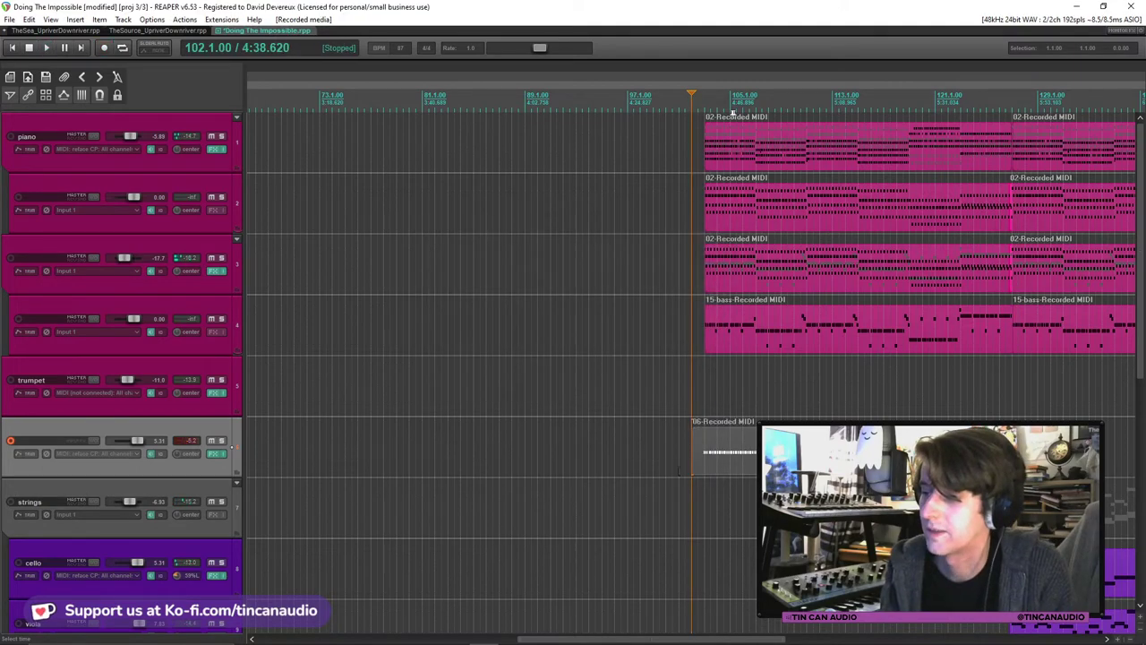
double_click(709, 465)
key("ctrl+q")
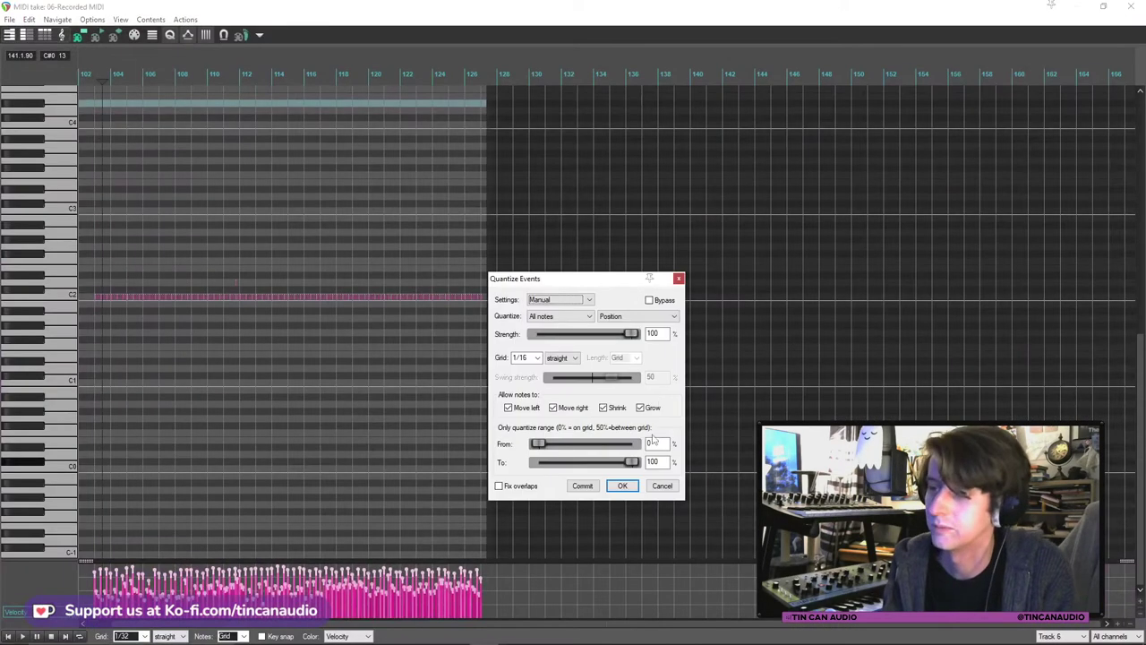
left_click(623, 485)
left_click(1138, 7)
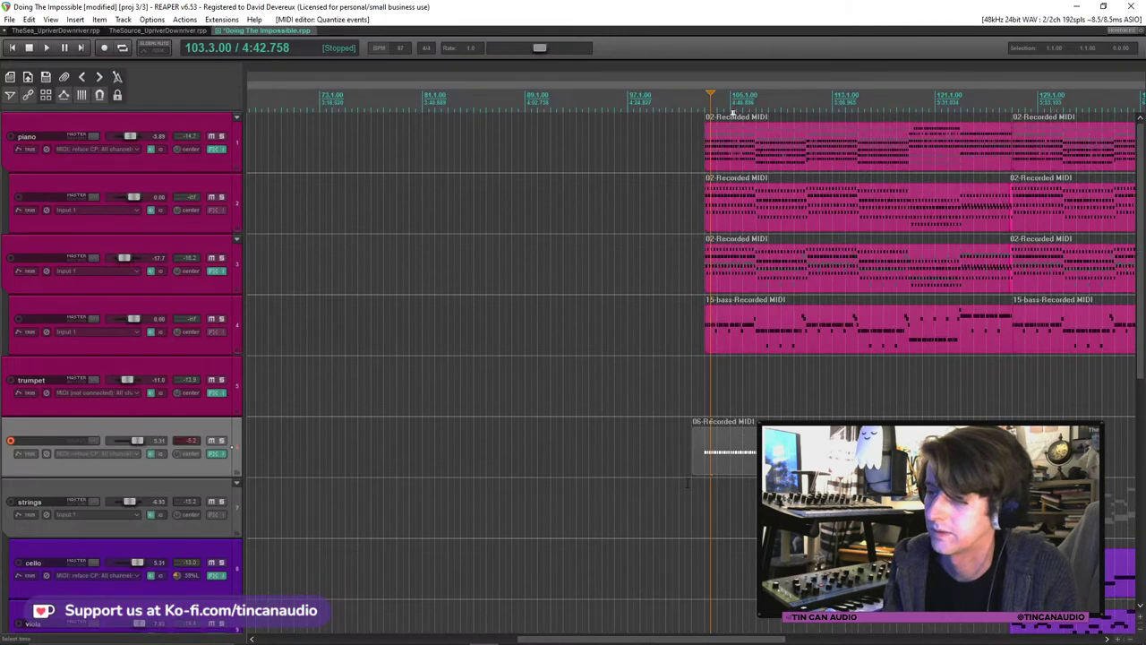
Play the quantized drum part briefly in solo and name its track "kick".
key("space")
left_click(222, 441)
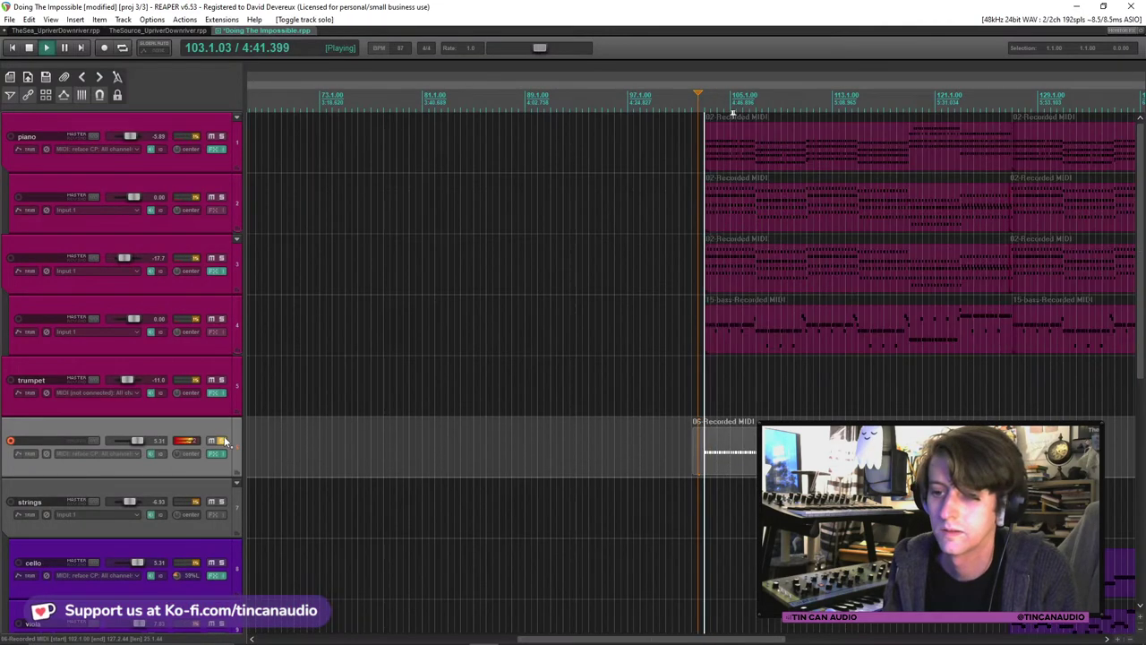
left_click(221, 441)
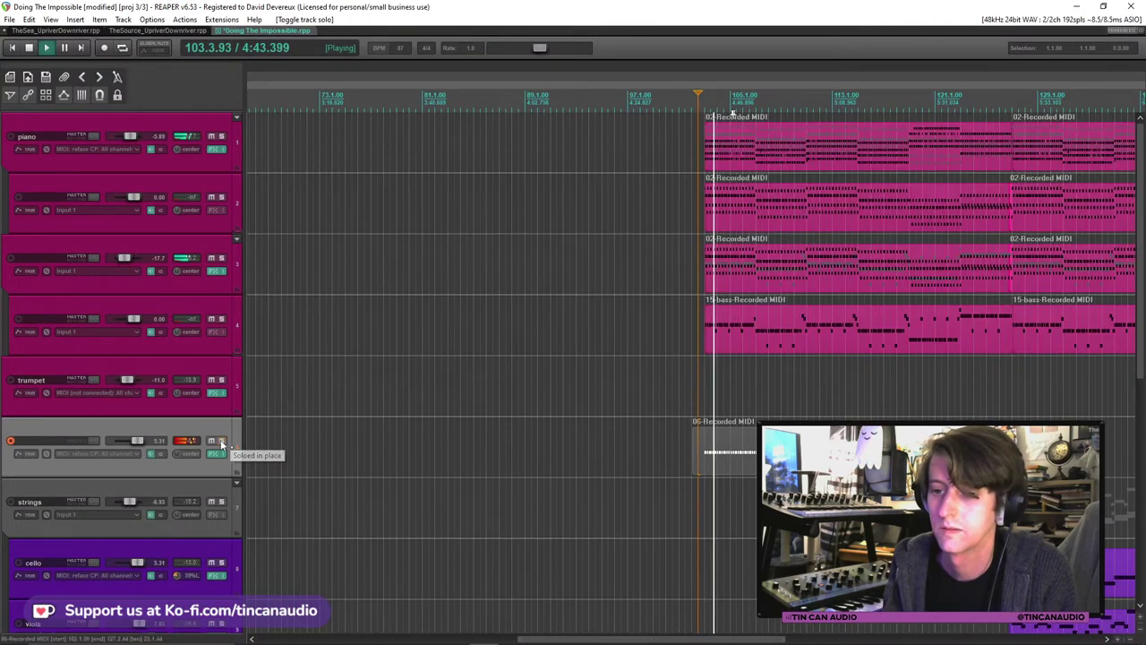
type("kick")
key("Return")
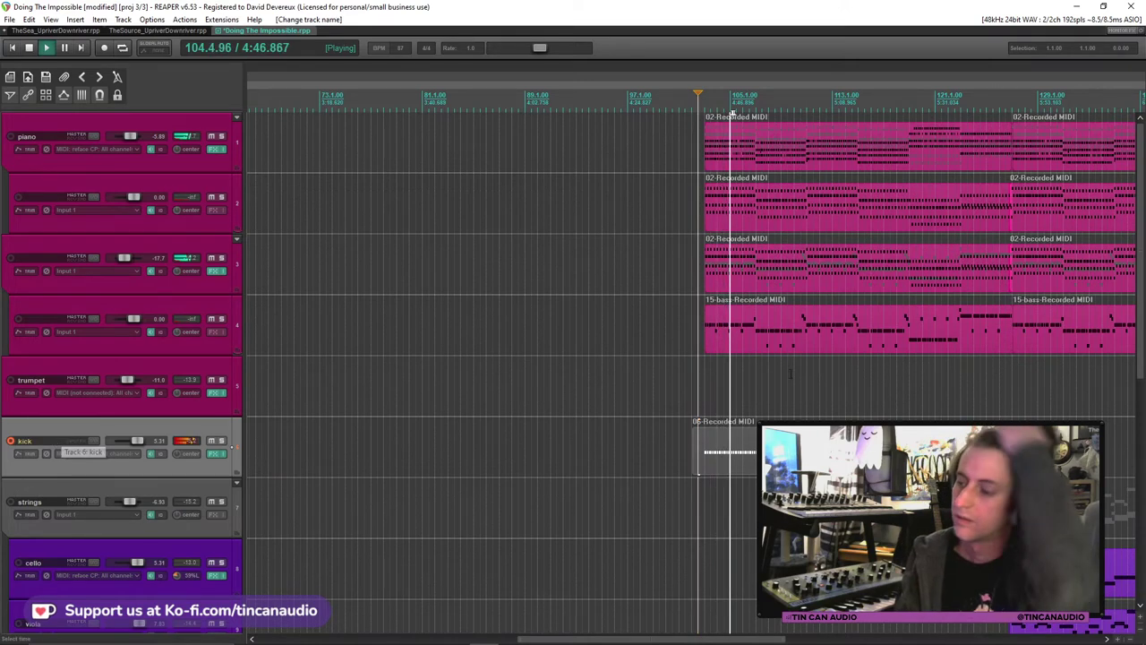
Trim the kick item to start at bar 103 and paste a copy of it over the second section from bar 127.
left_click(1000, 385)
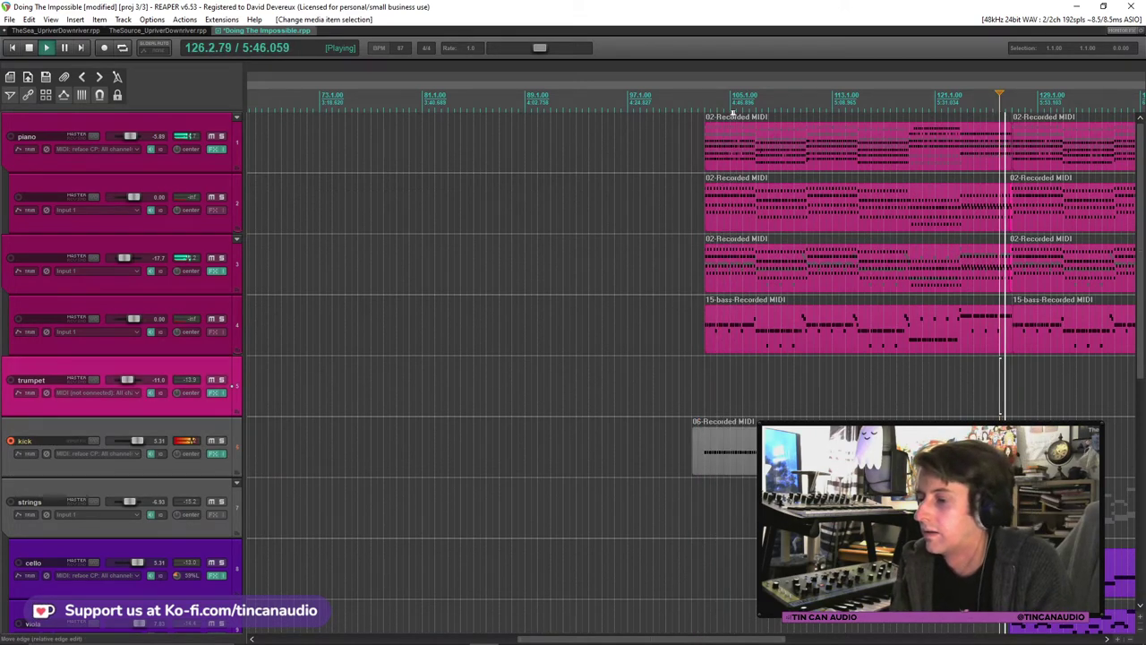
left_click(708, 460)
left_click_drag(707, 461, 736, 460)
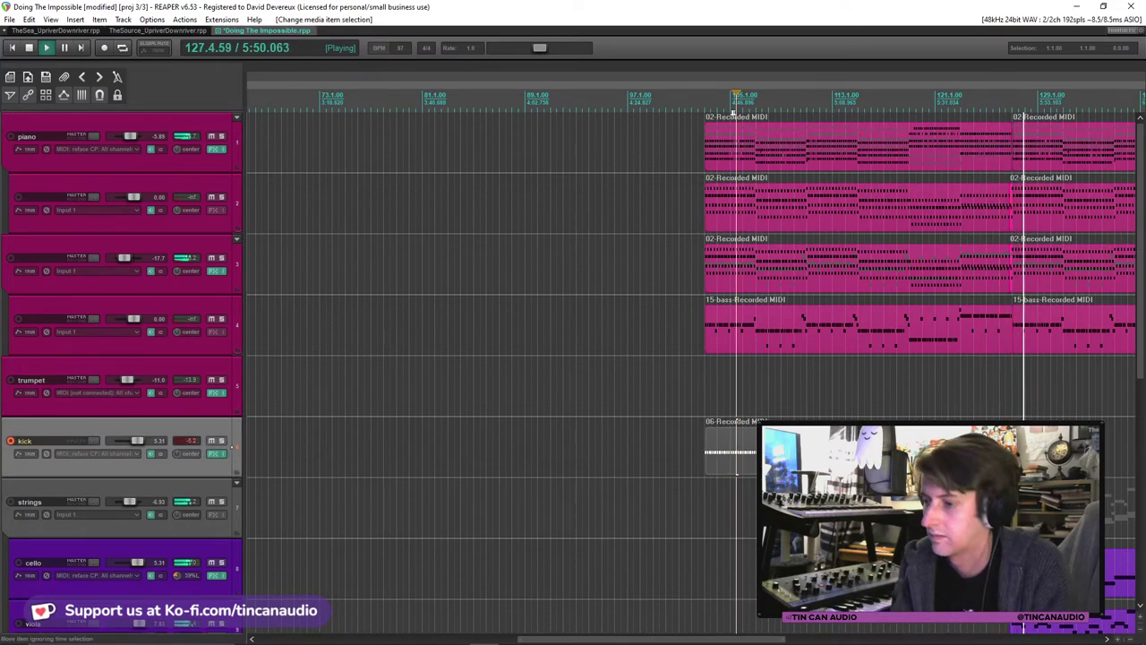
key("ctrl+v")
scroll(550, 448, "up", 5)
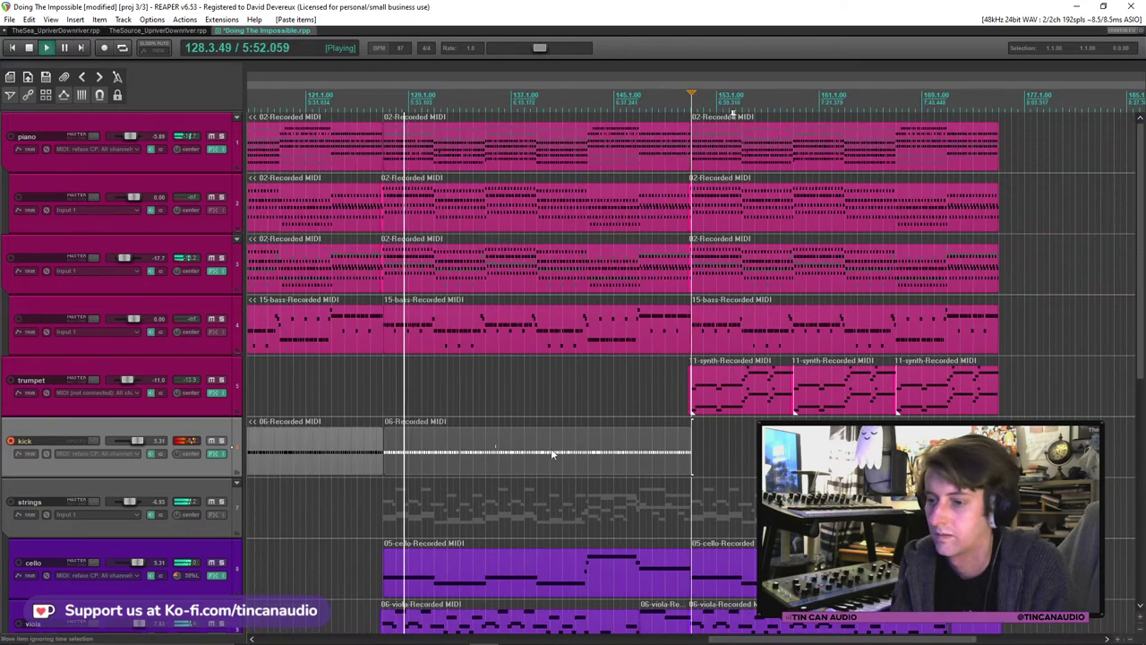
Adjust the join between the two kick items so that the copy follows the first exactly at bar 127.
key("ctrl+z")
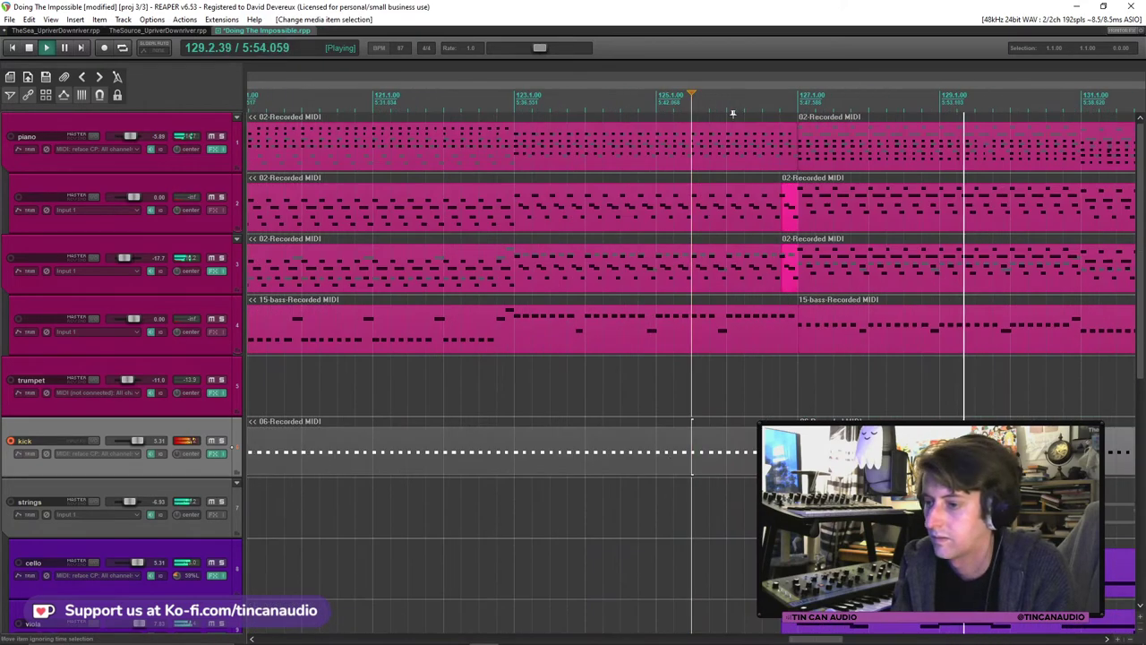
key("ctrl+z")
scroll(692, 358, "up", 2)
key("ctrl+z")
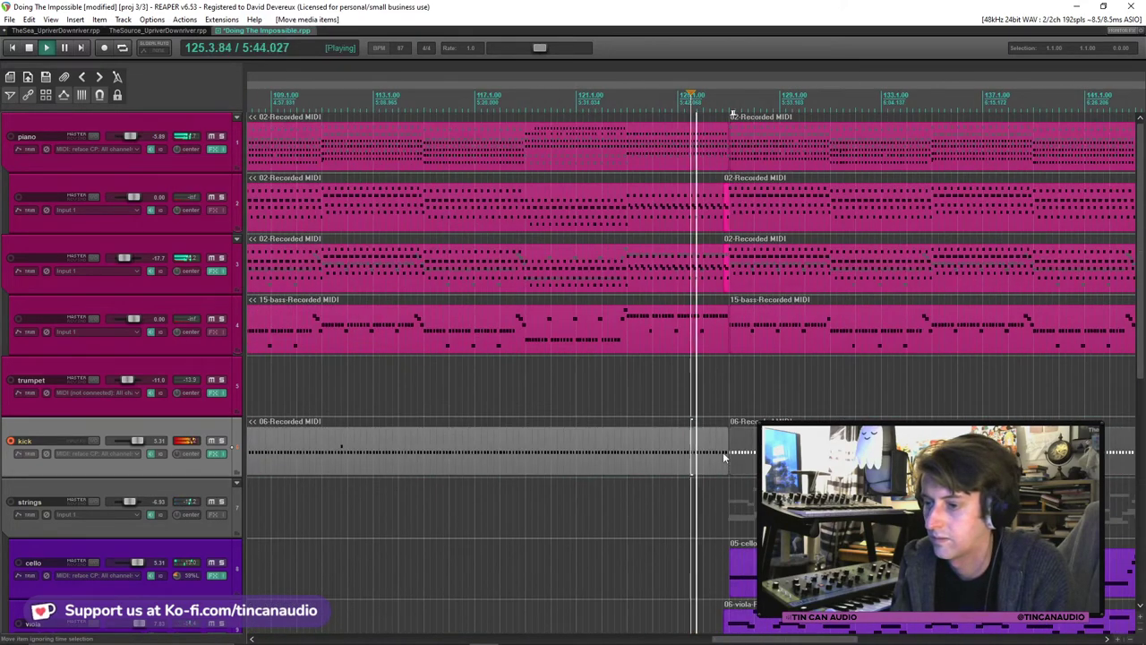
scroll(733, 113, "down", 3)
scroll(732, 114, "down", 2)
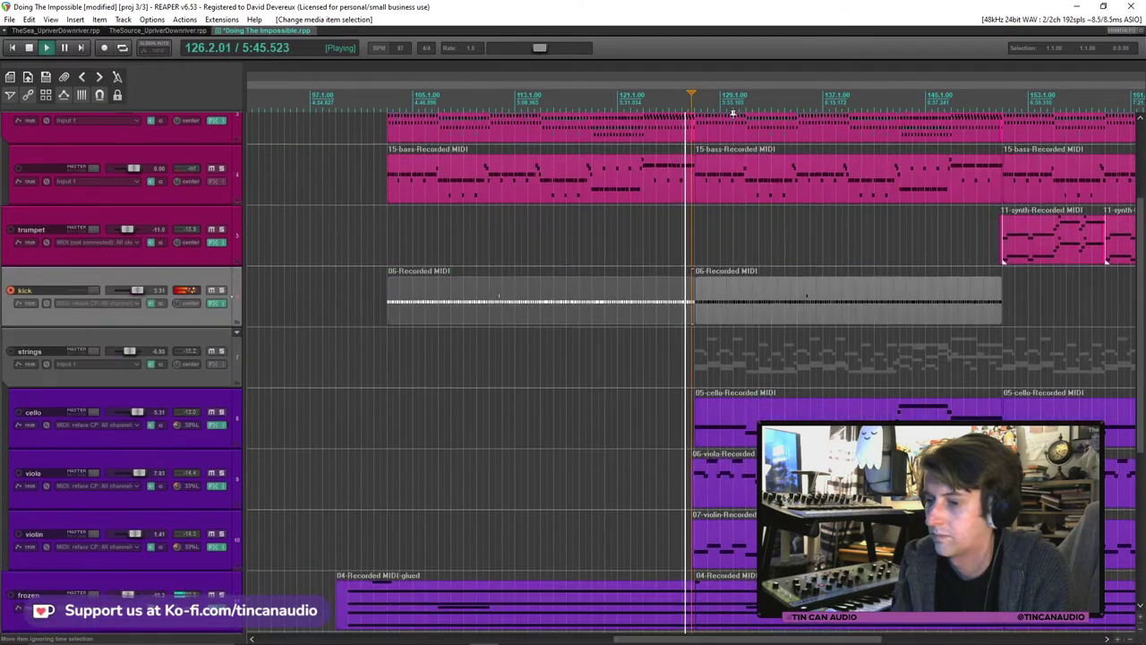
Compare the mix with the cello, viola and violin muted and unmuted, and lower the strings track's volume to about -10 dB.
left_click(212, 412)
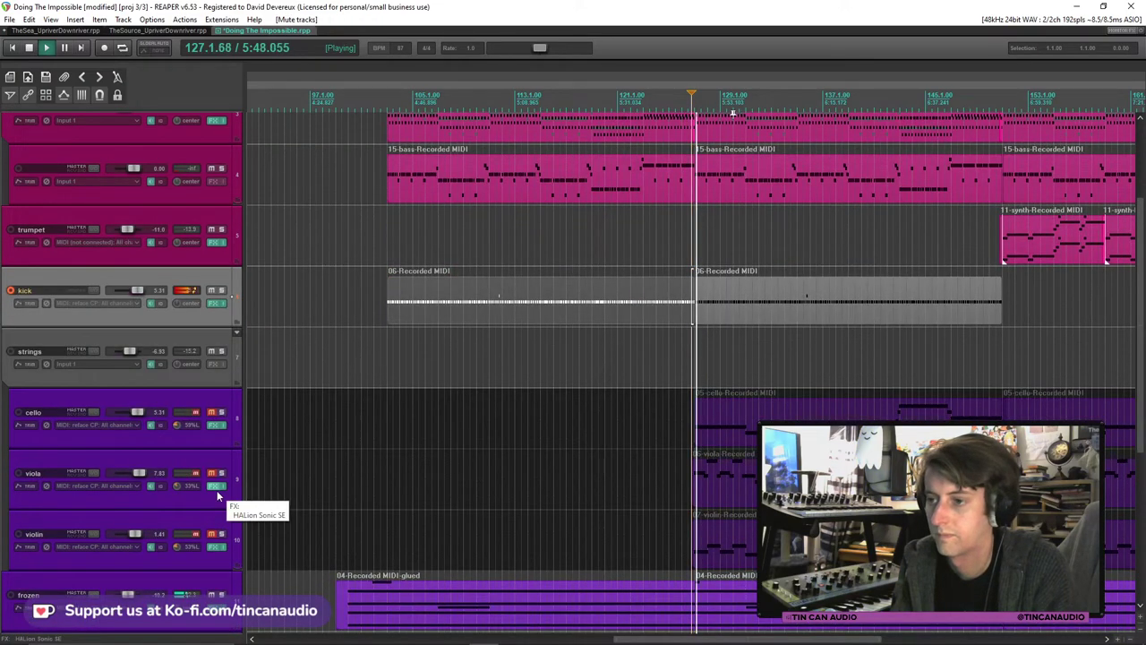
left_click(211, 412)
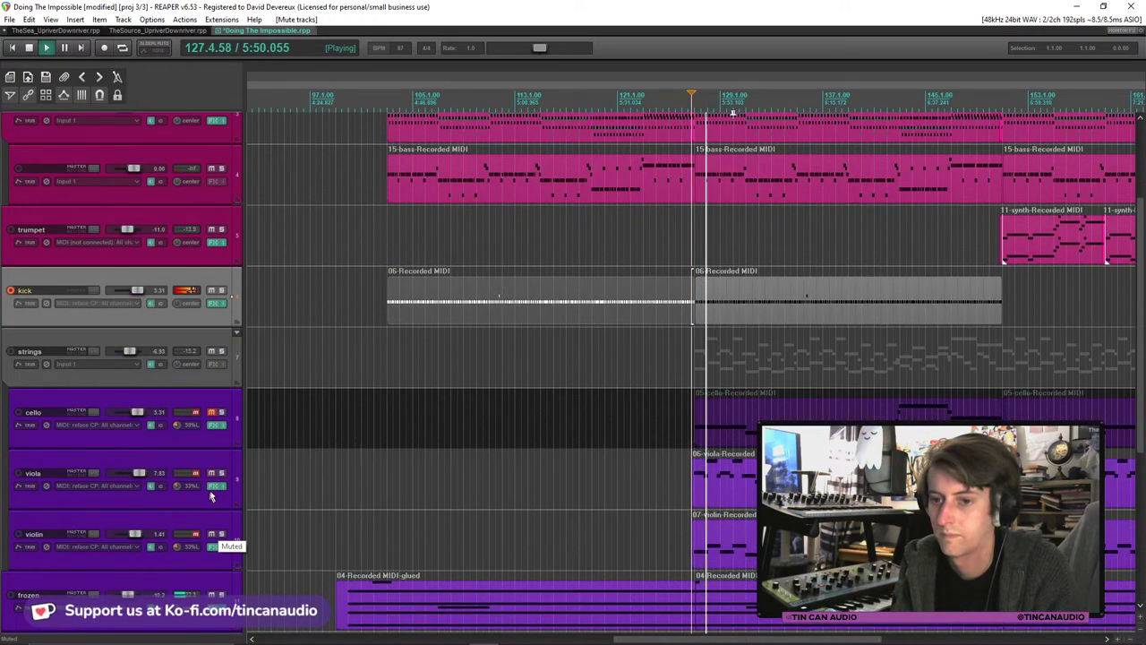
left_click(132, 351)
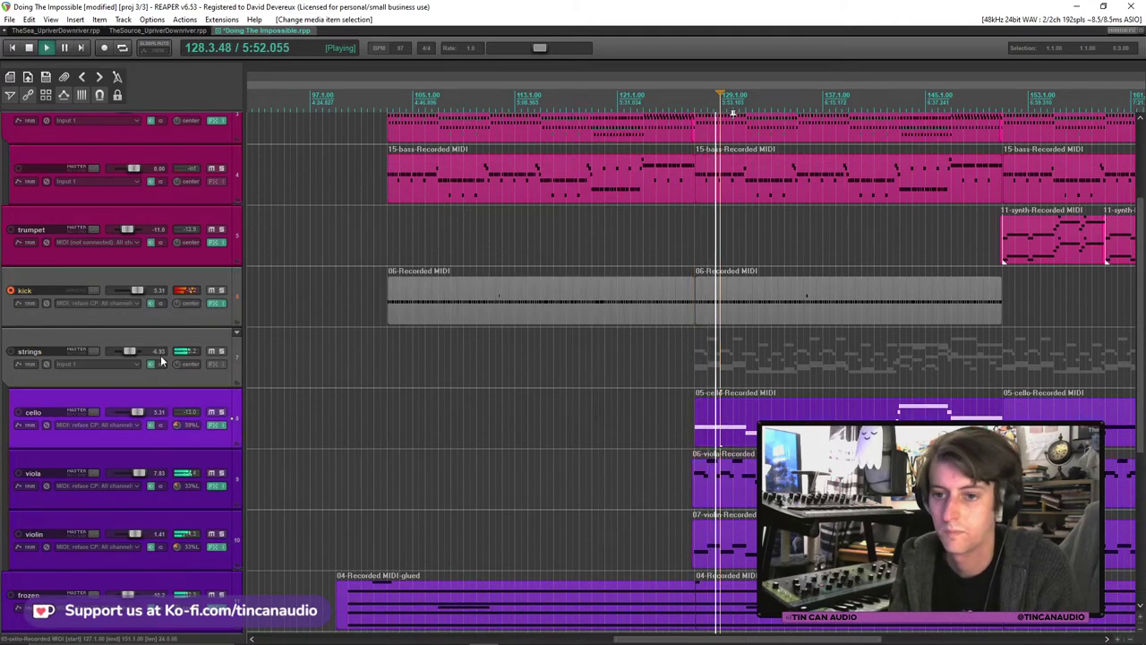
left_click_drag(132, 351, 130, 351)
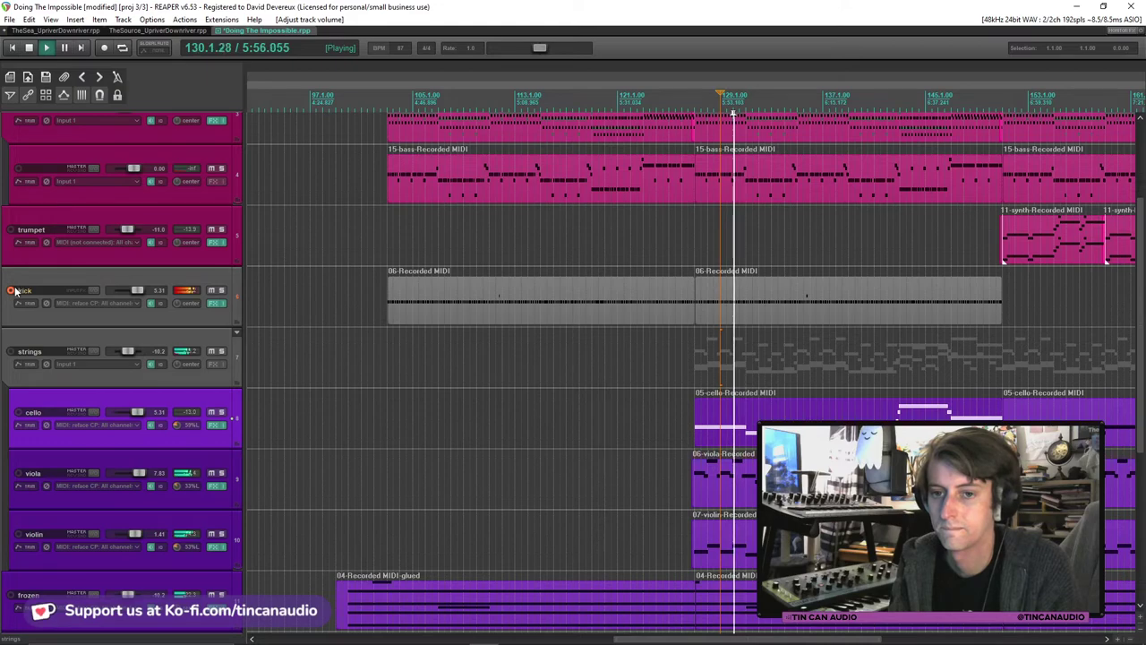
Paste a third kick item at bar 151 with its end trimmed at bar 175, and save the project.
scroll(801, 296, "down", 3)
left_click(804, 309)
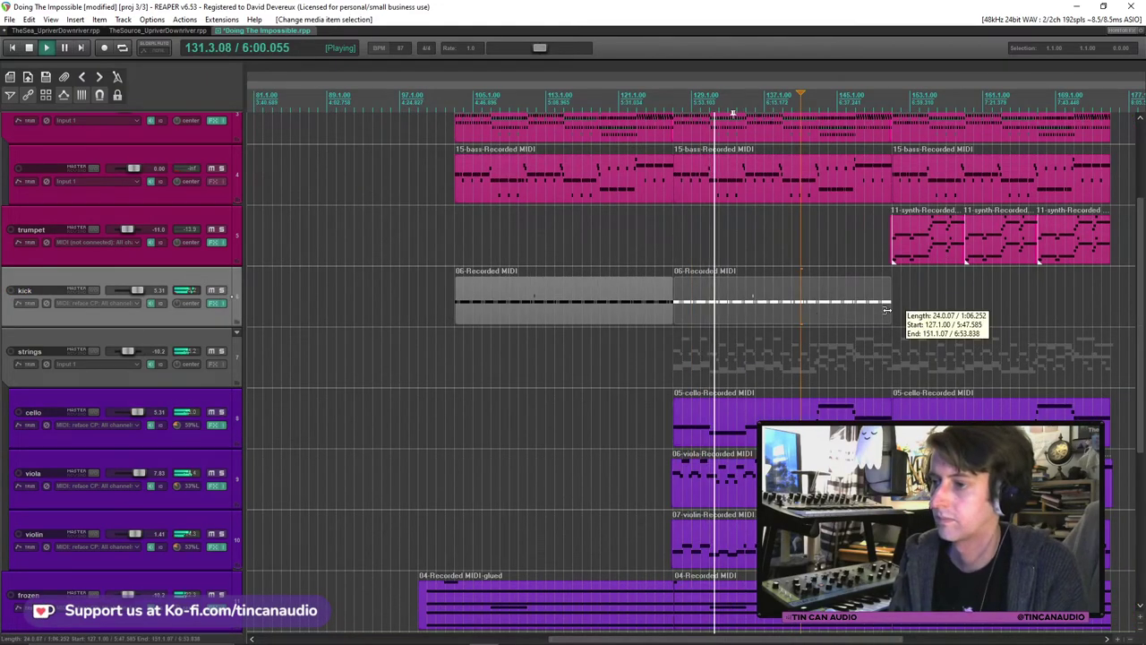
scroll(887, 309, "up", 6)
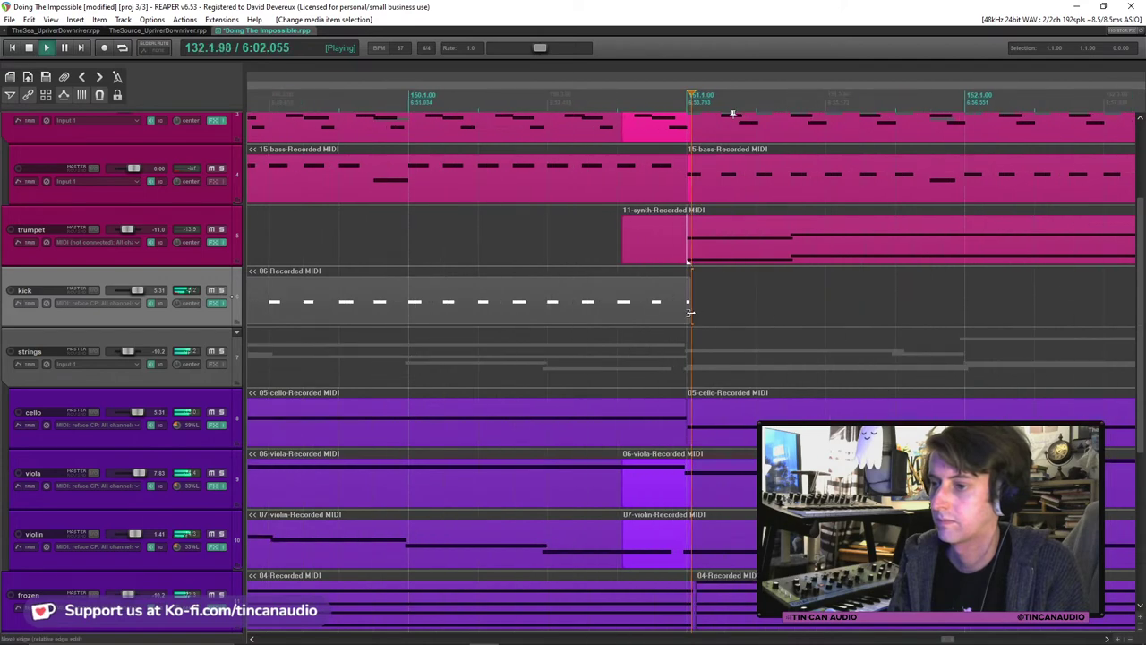
key("ctrl+v")
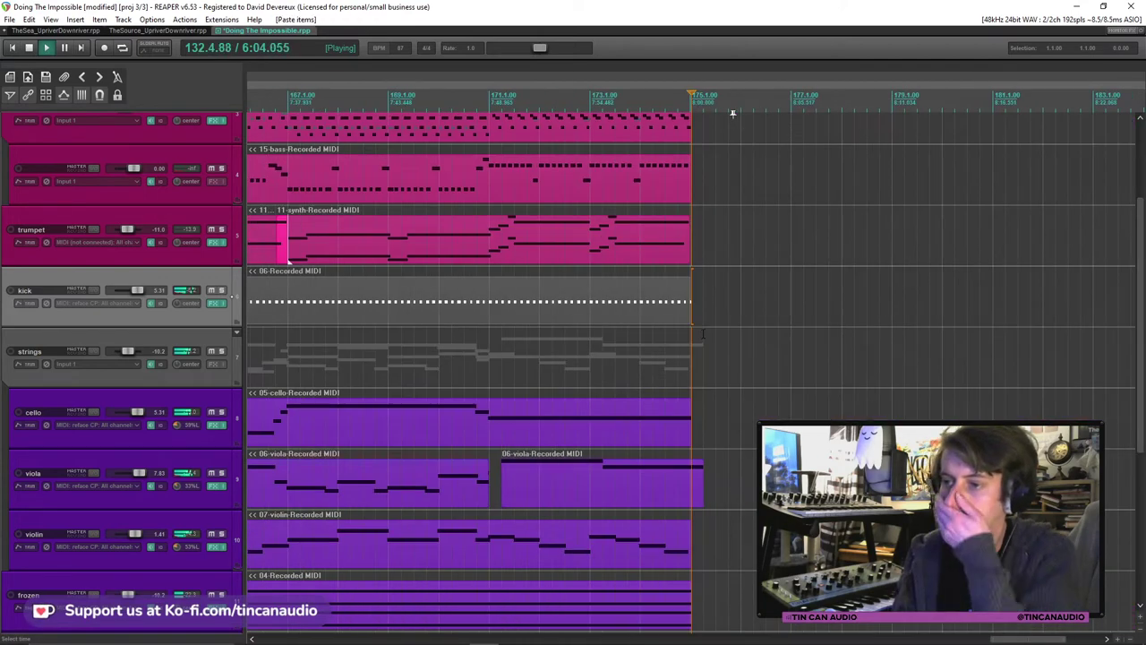
left_click_drag(698, 307, 678, 308)
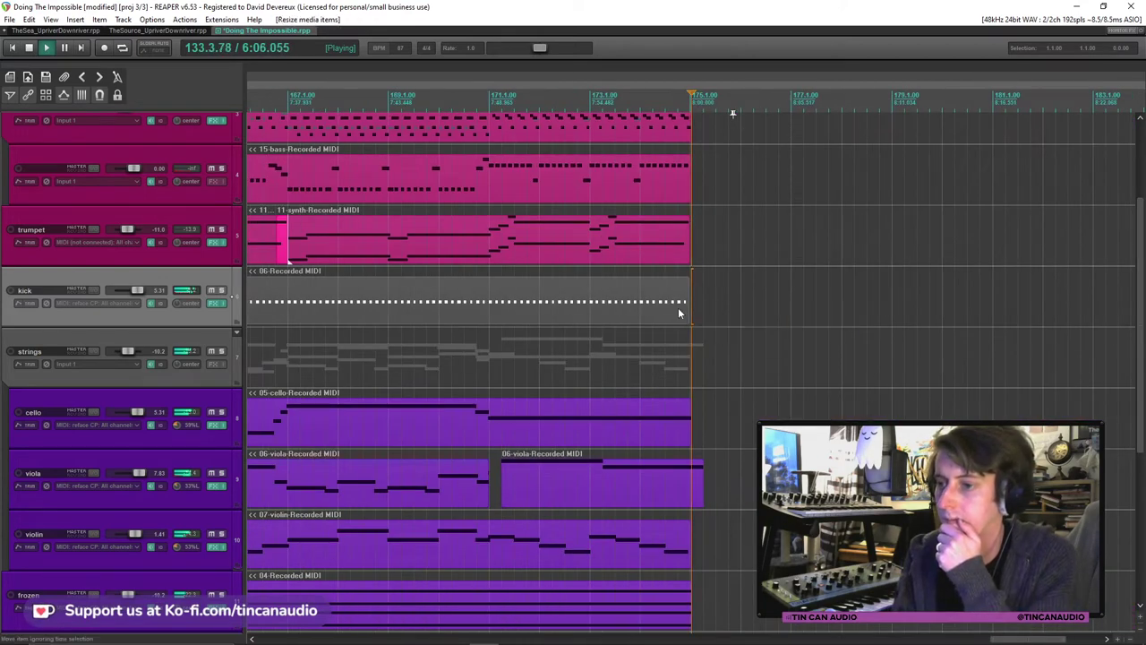
scroll(555, 309, "down", 4)
left_click(515, 301)
key("ctrl+s")
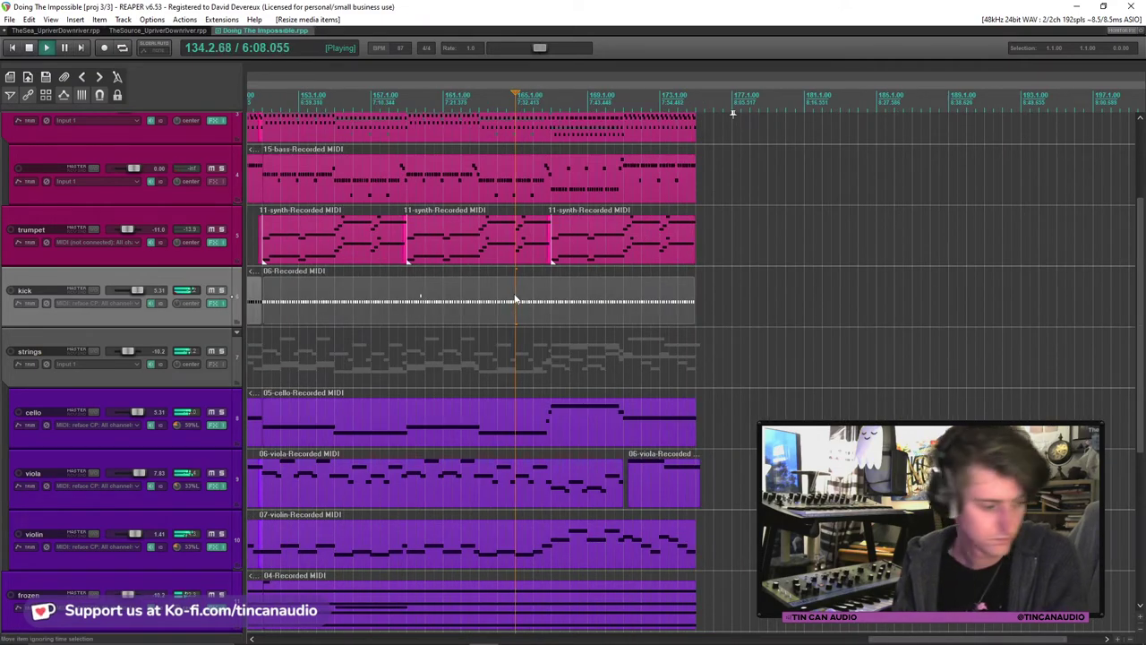
Insert a new track below the kick track and load the VST3i LABS (Spitfire Audio) instrument on it.
scroll(523, 304, "down", 4)
scroll(463, 330, "down", 4)
scroll(538, 314, "up", 4)
scroll(600, 305, "down", 4)
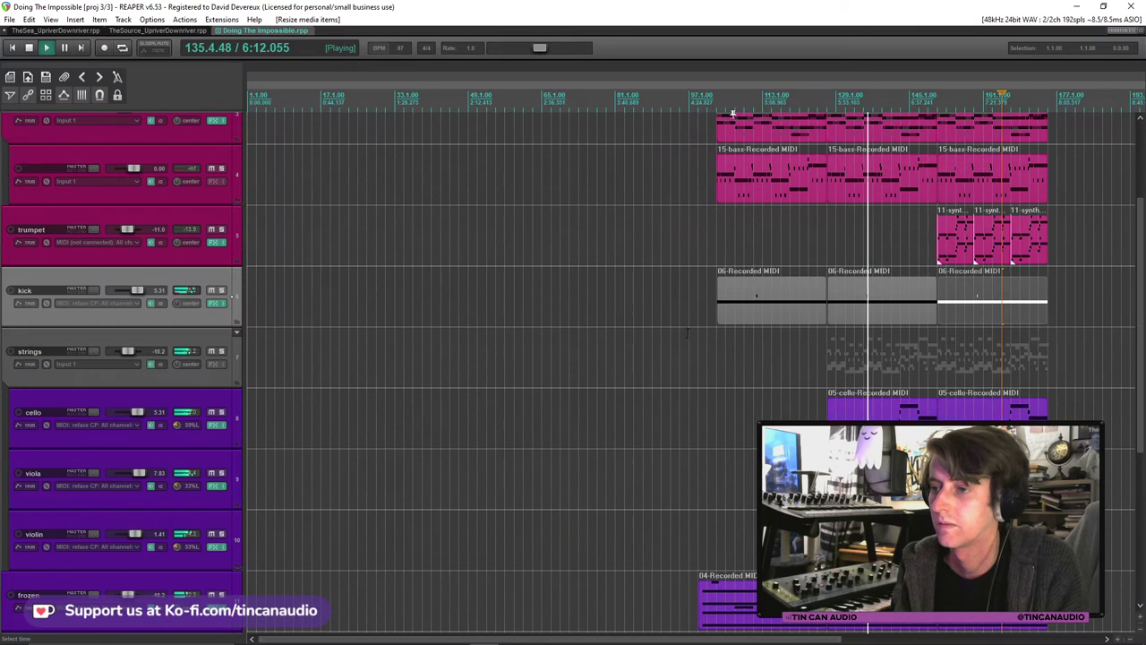
left_click(721, 303)
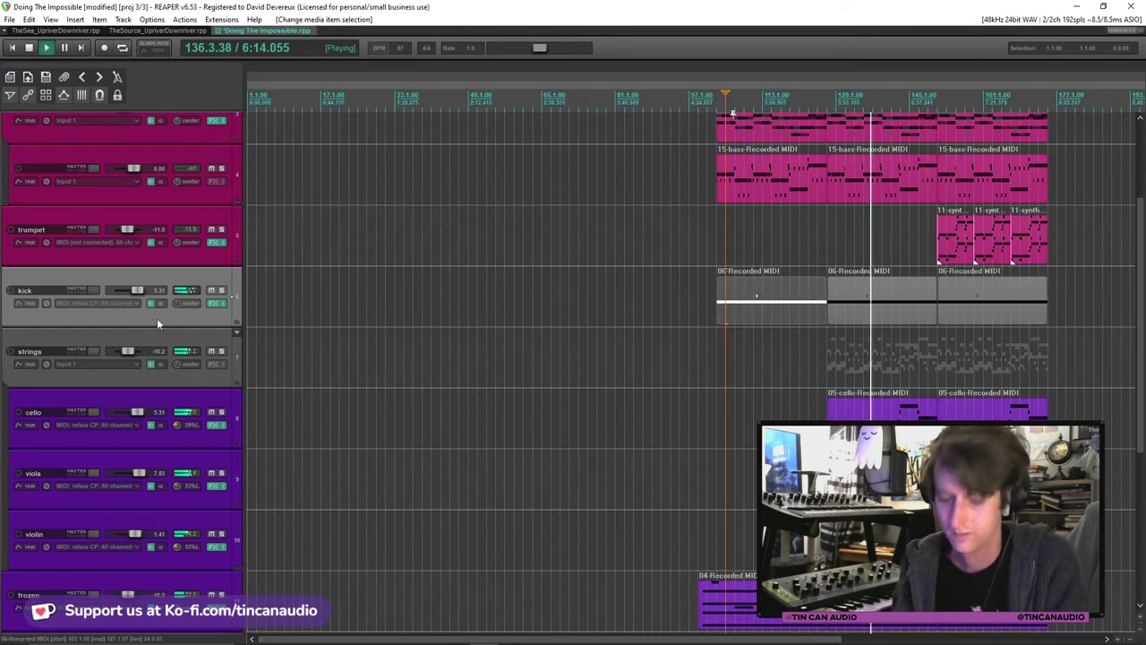
key("ctrl+t")
left_click(213, 364)
type("labs")
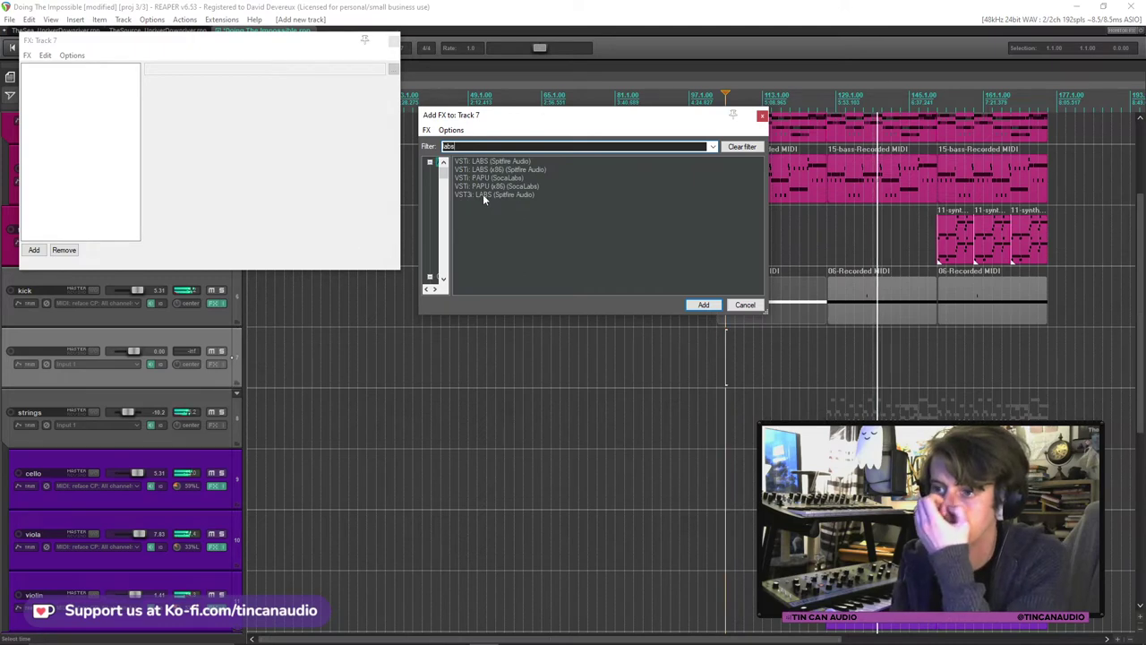
double_click(483, 194)
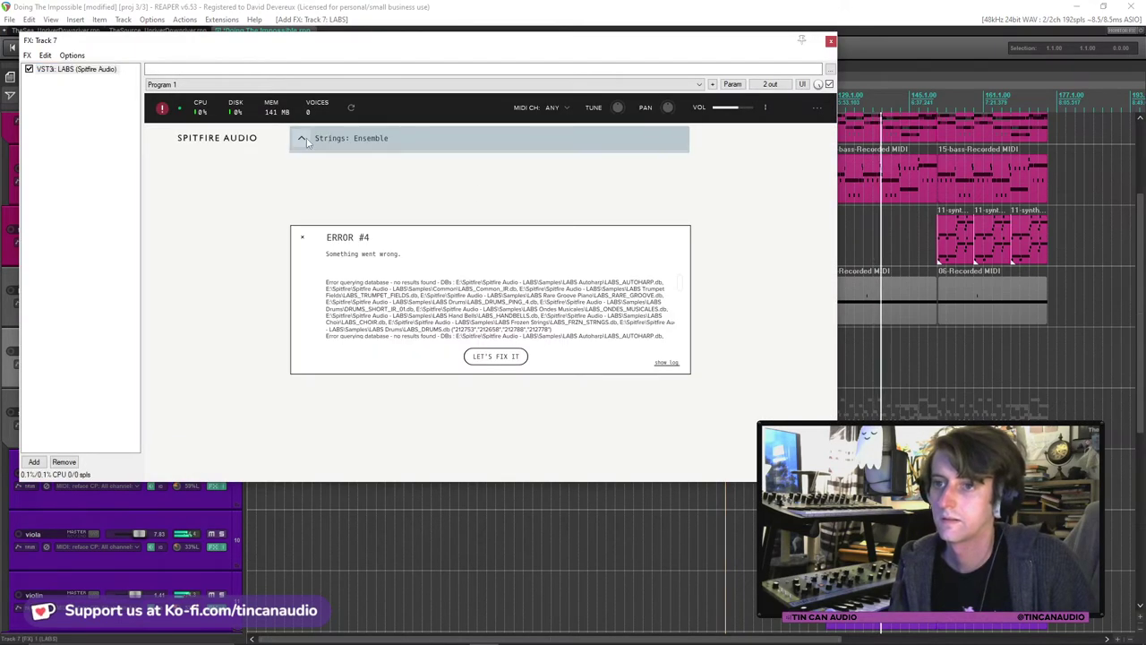
Open the LABS preset browser at the Drums category, and close the plug-in window.
left_click(313, 144)
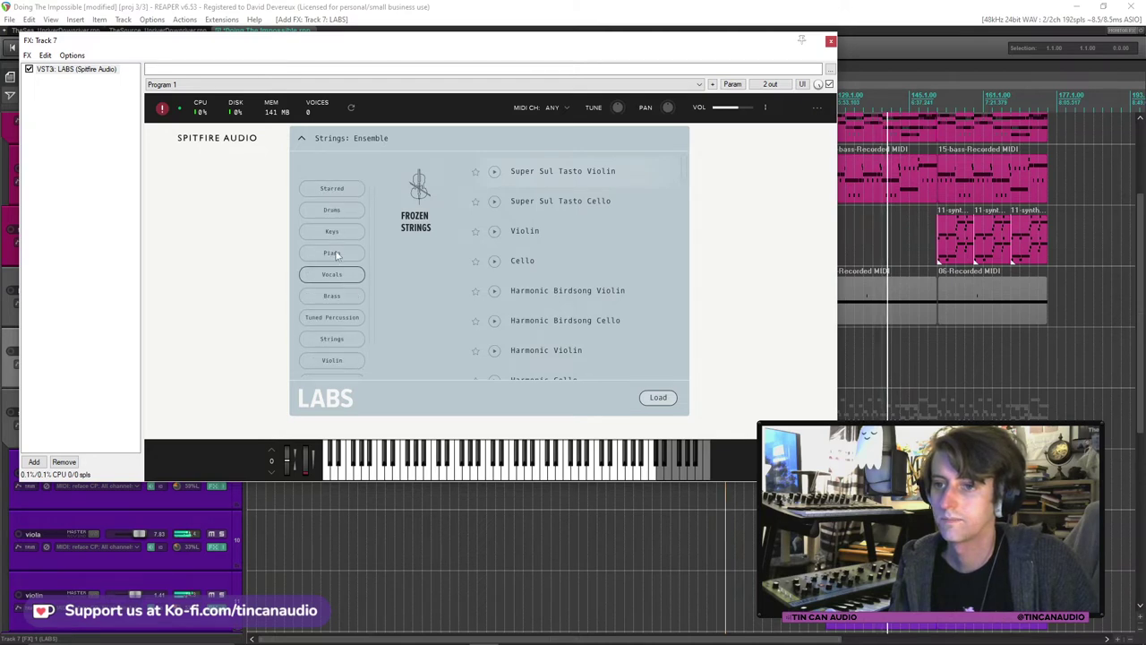
left_click(349, 211)
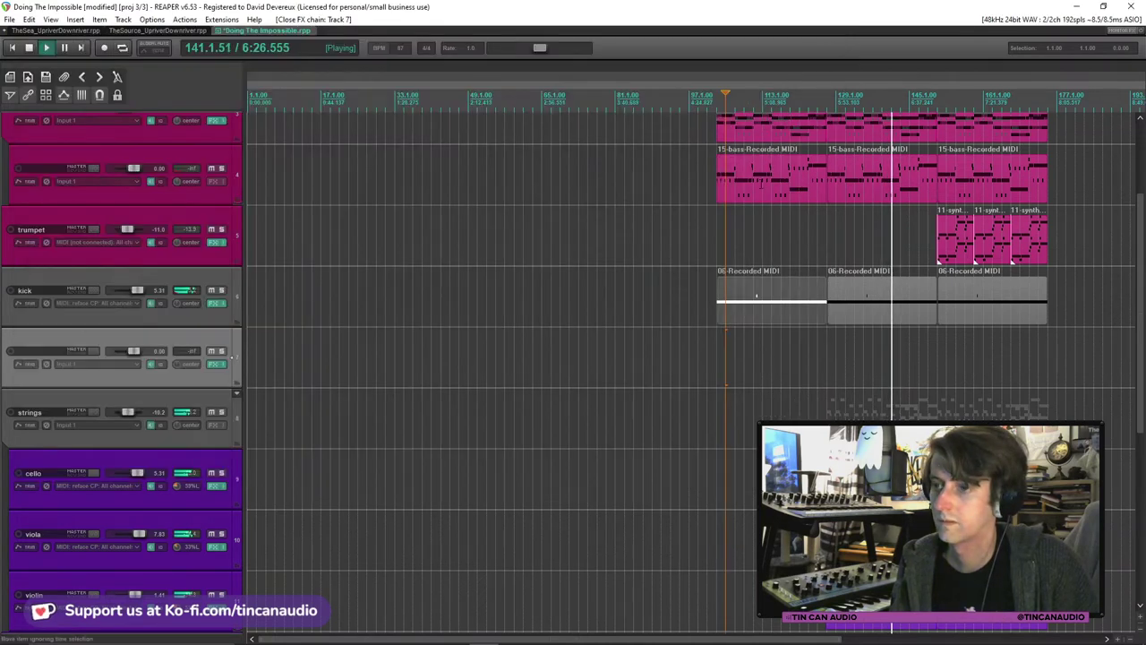
left_click(831, 41)
Set the new track's input to all channels of the reface CP MIDI keyboard and arm it for recording.
left_click(74, 363)
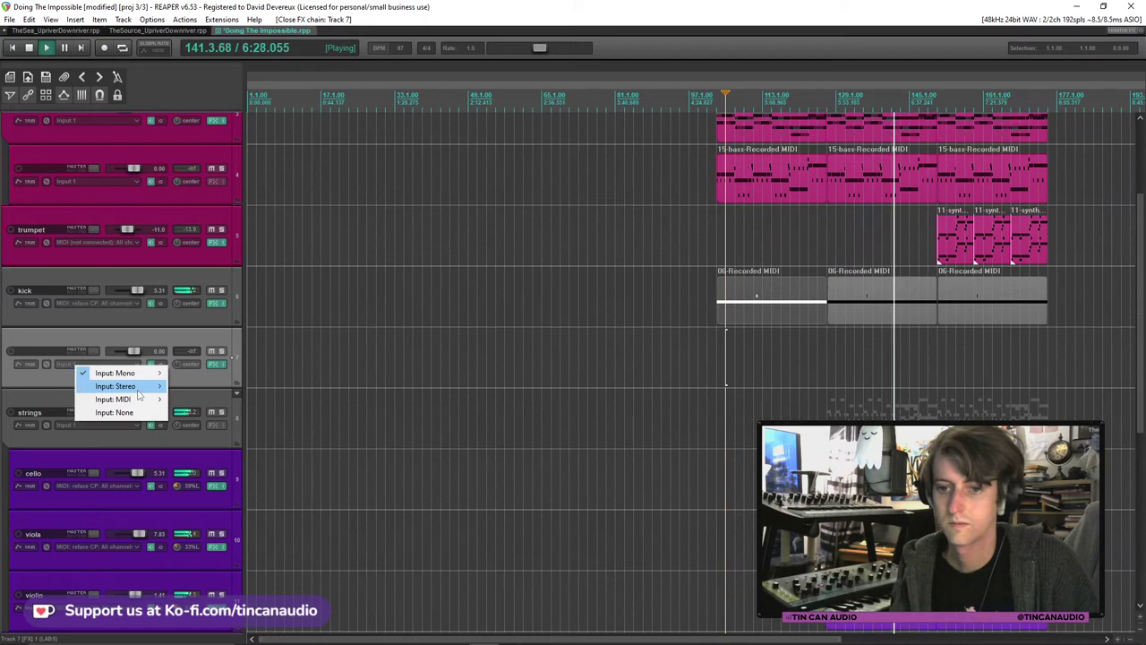
mouse_move(126, 399)
mouse_move(206, 399)
left_click(332, 400)
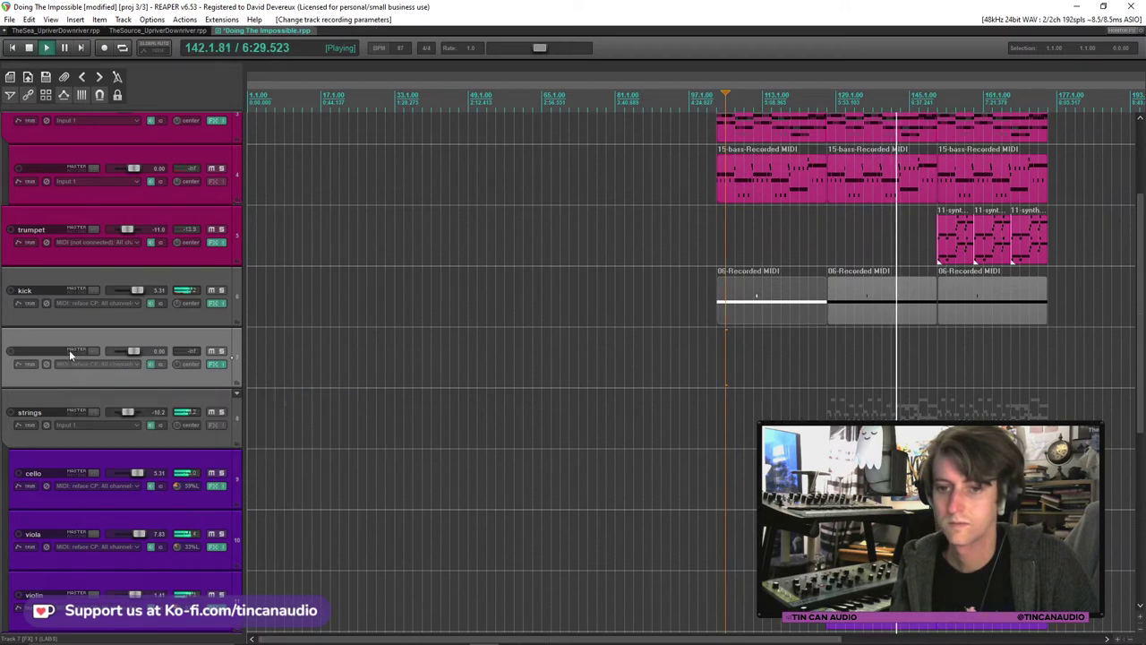
left_click(11, 351)
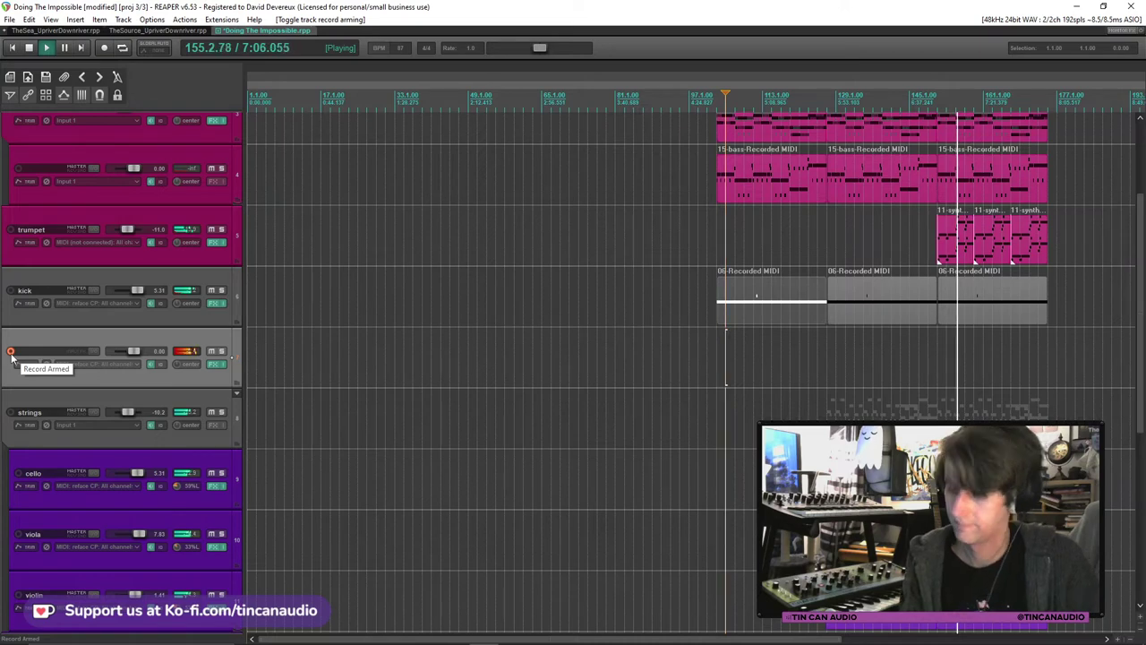
key("space")
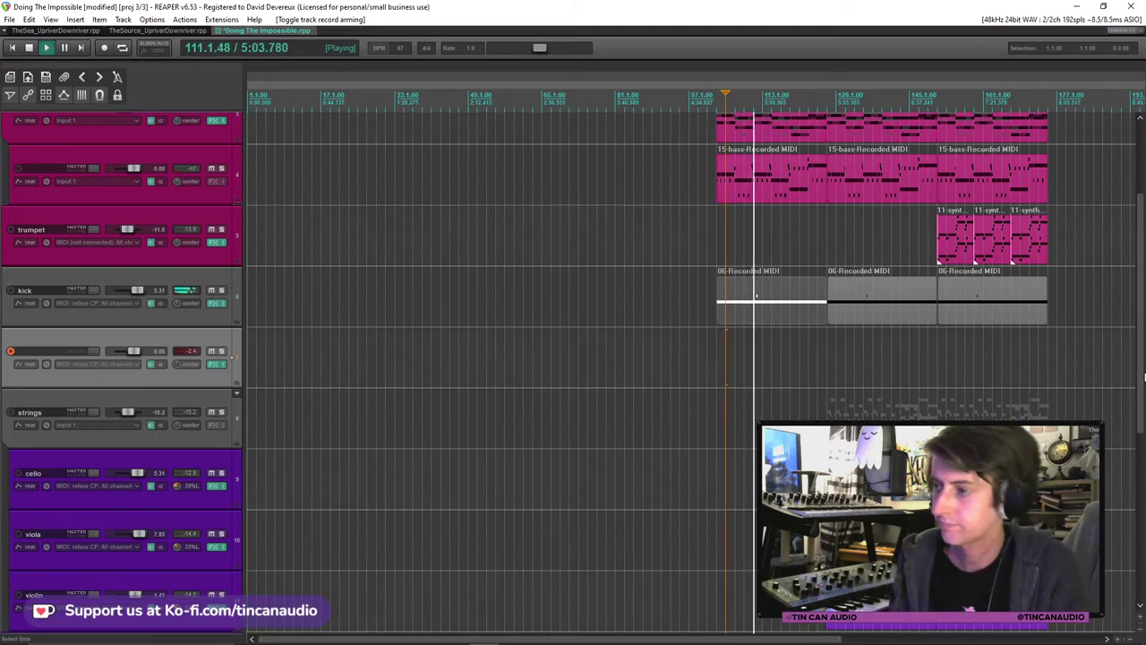
Add a new track below the bass track and load the RVerb Mono/Stereo (Waves) effect on it.
scroll(276, 500, "down", 5)
double_click(190, 597)
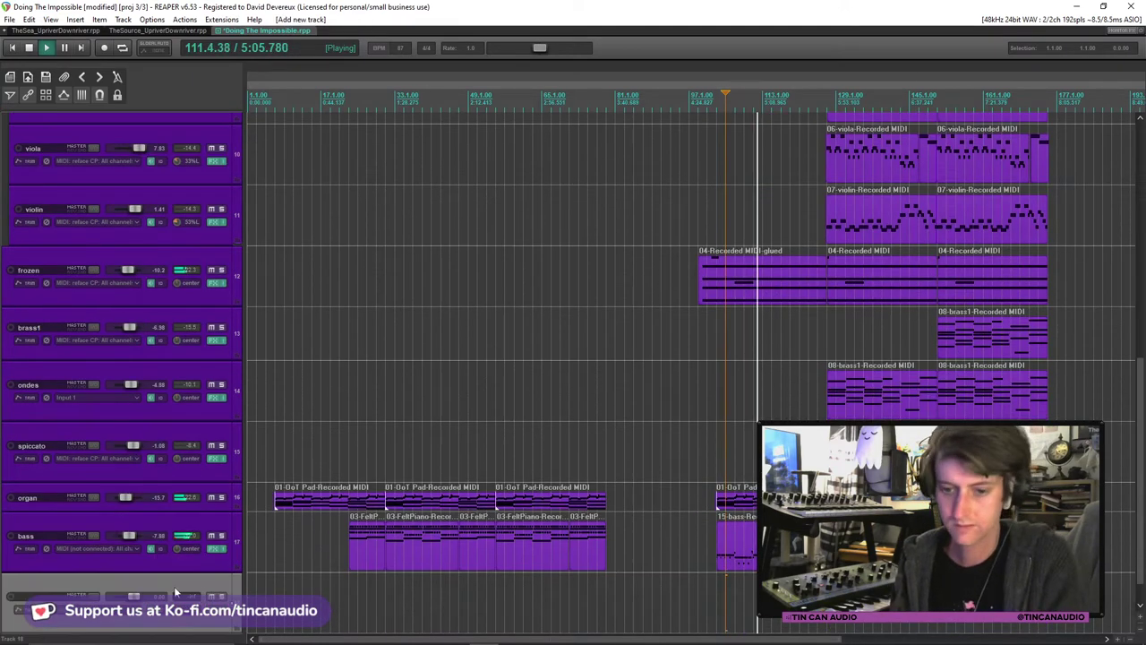
left_click(215, 609)
type("ver")
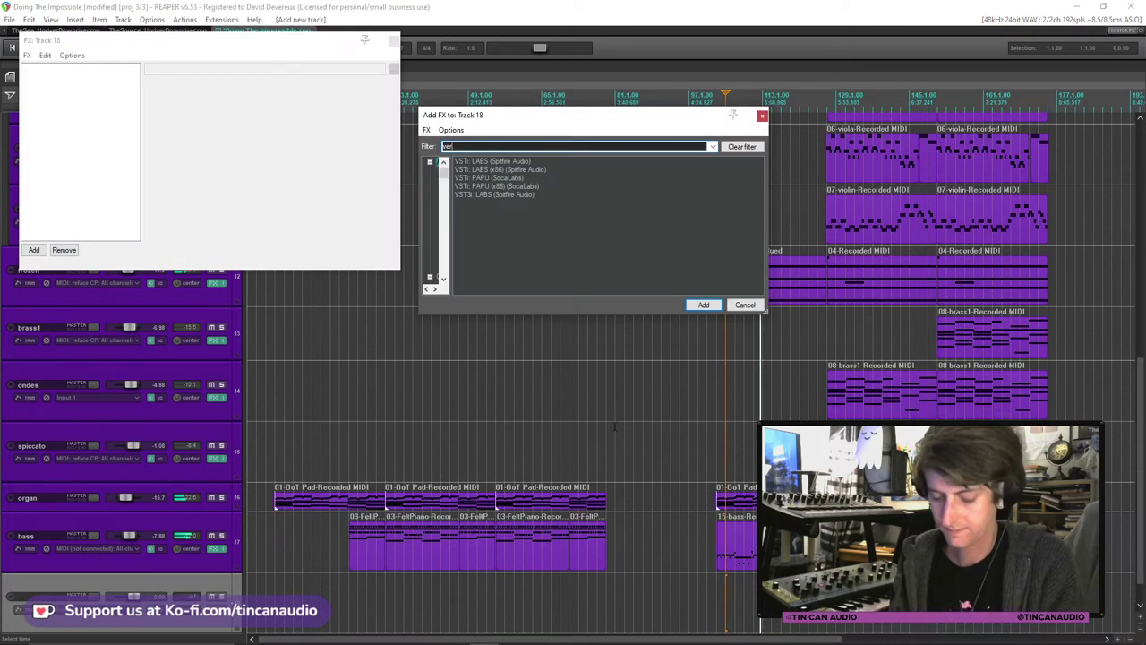
type("b")
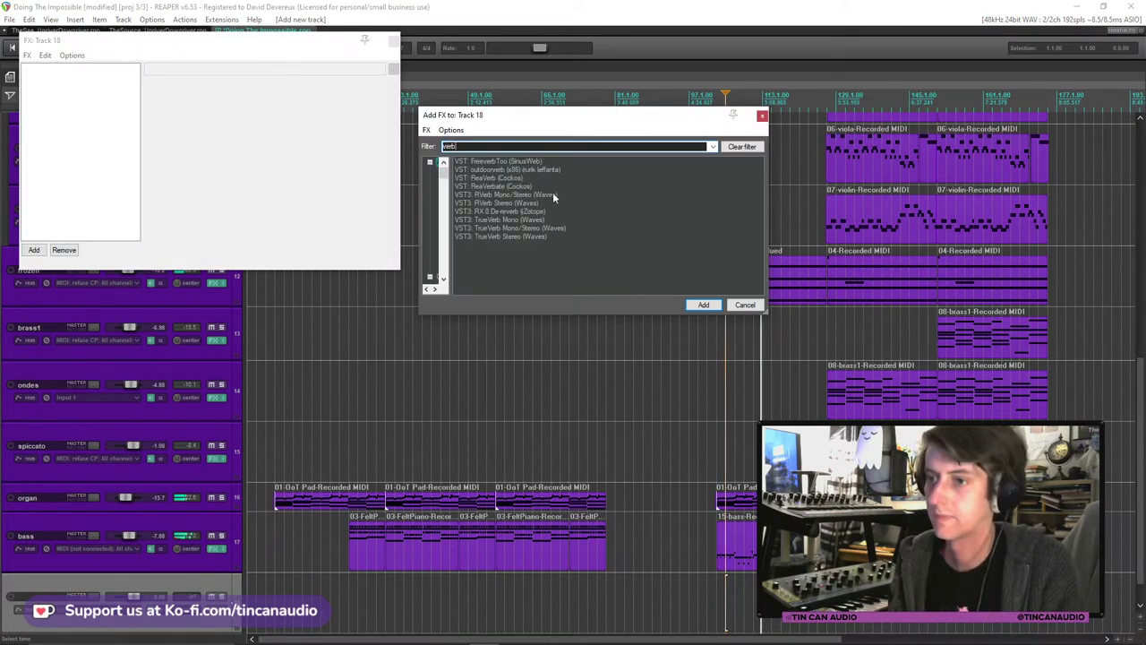
double_click(507, 196)
Load the factory hall preset Bright Hall in RVerb and close the effect window.
left_click(471, 99)
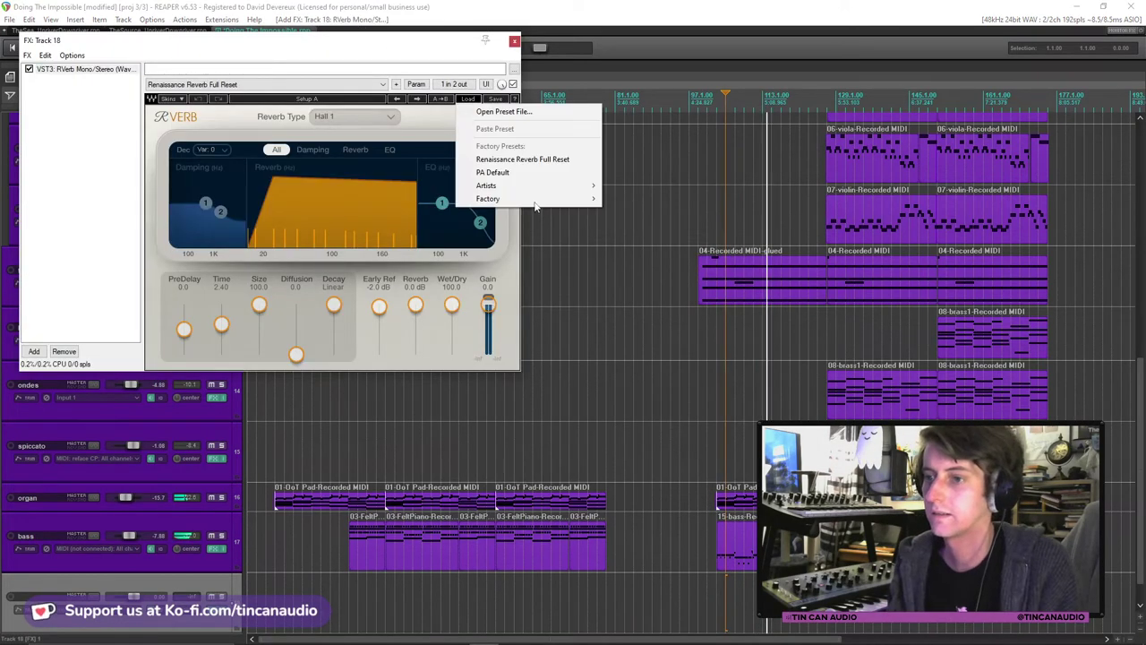
mouse_move(538, 199)
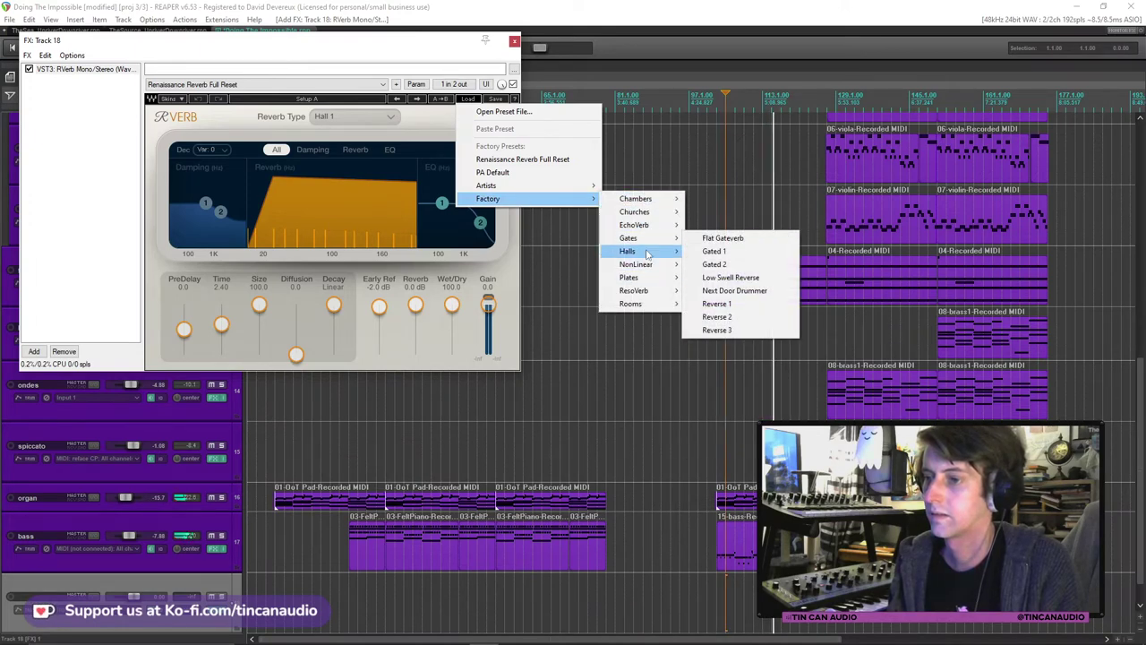
mouse_move(649, 254)
left_click(717, 265)
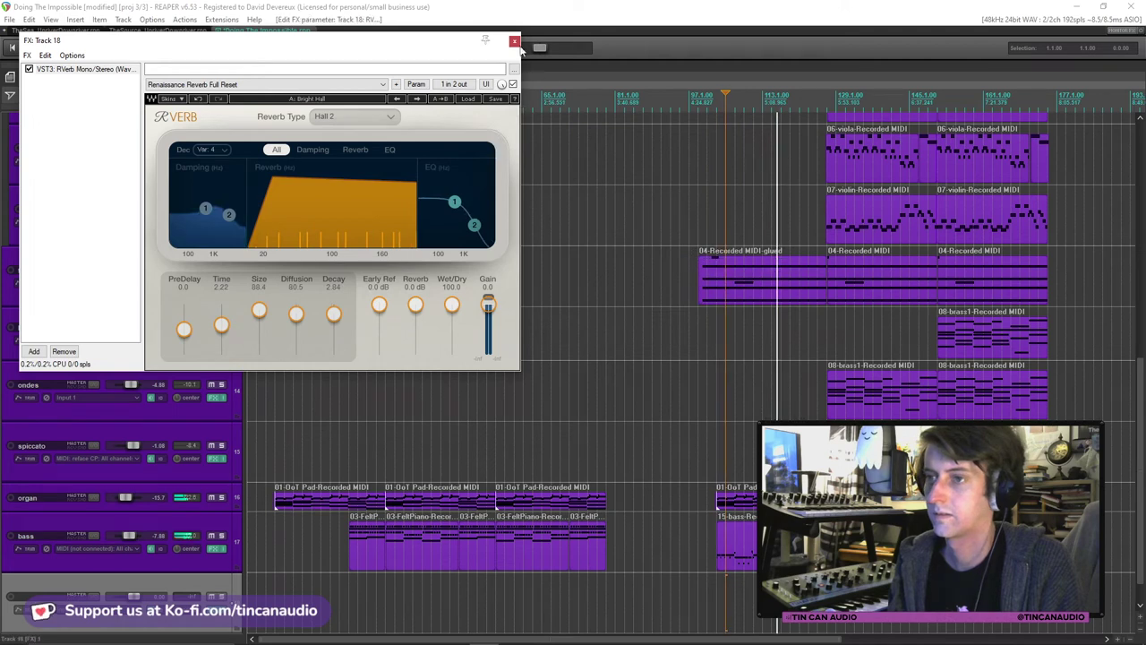
key("Escape")
Add receives from the piano, trumpet, kick and strings tracks to the reverb track's routing.
left_click(88, 606)
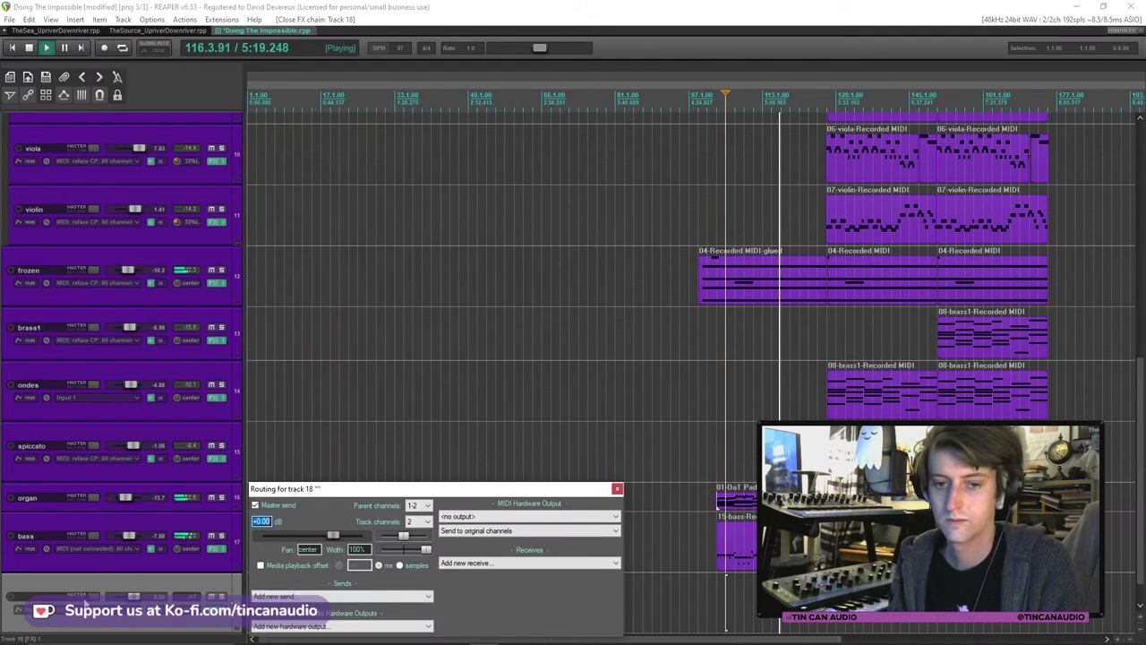
left_click(478, 564)
left_click(475, 421)
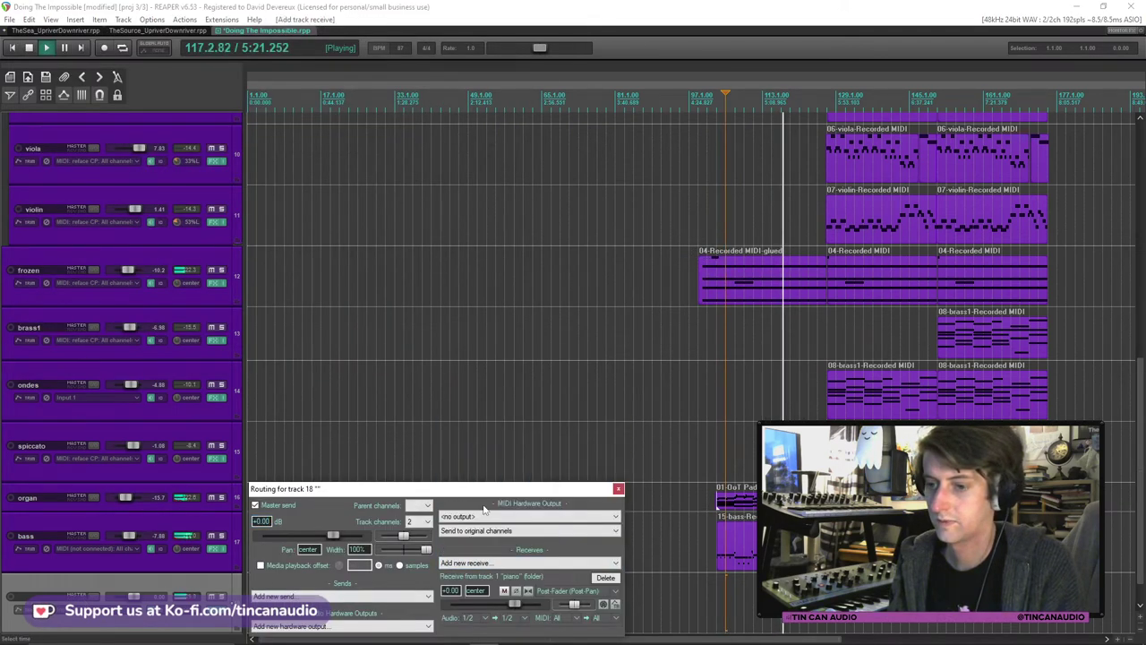
left_click(479, 564)
left_click(473, 449)
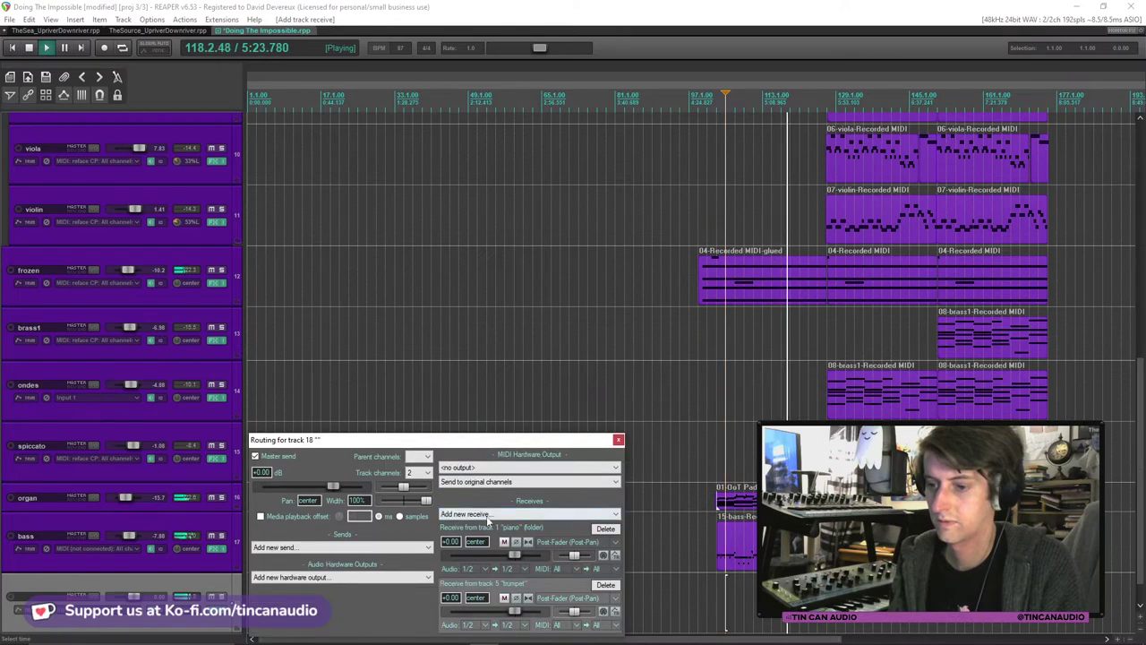
left_click(488, 517)
left_click(474, 405)
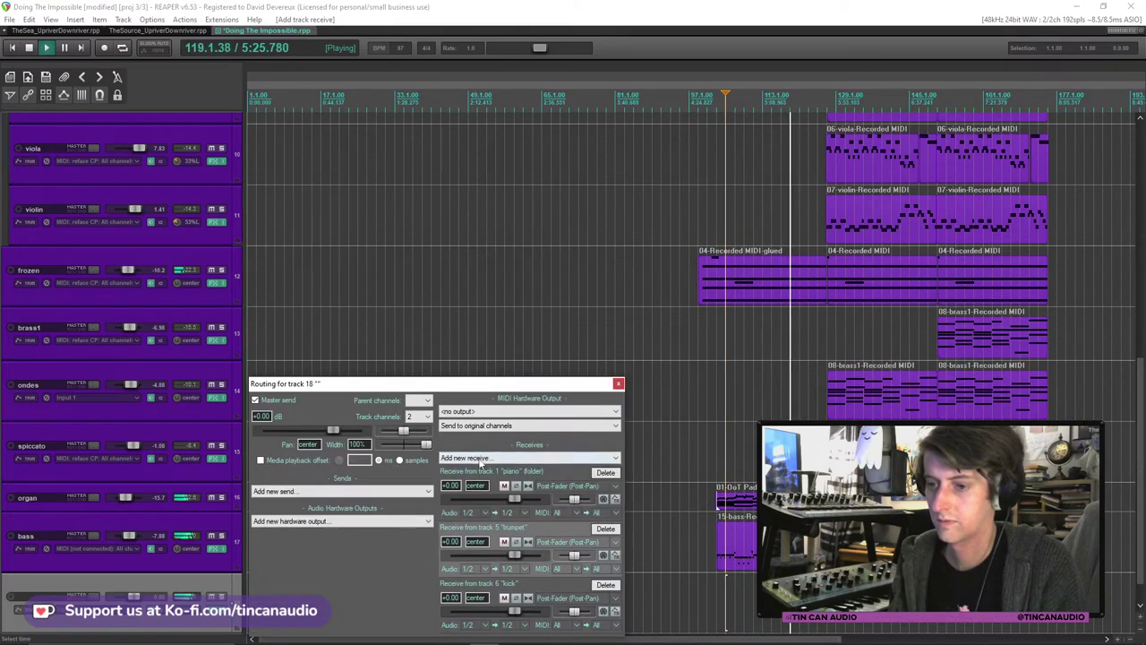
left_click(480, 458)
left_click(481, 533)
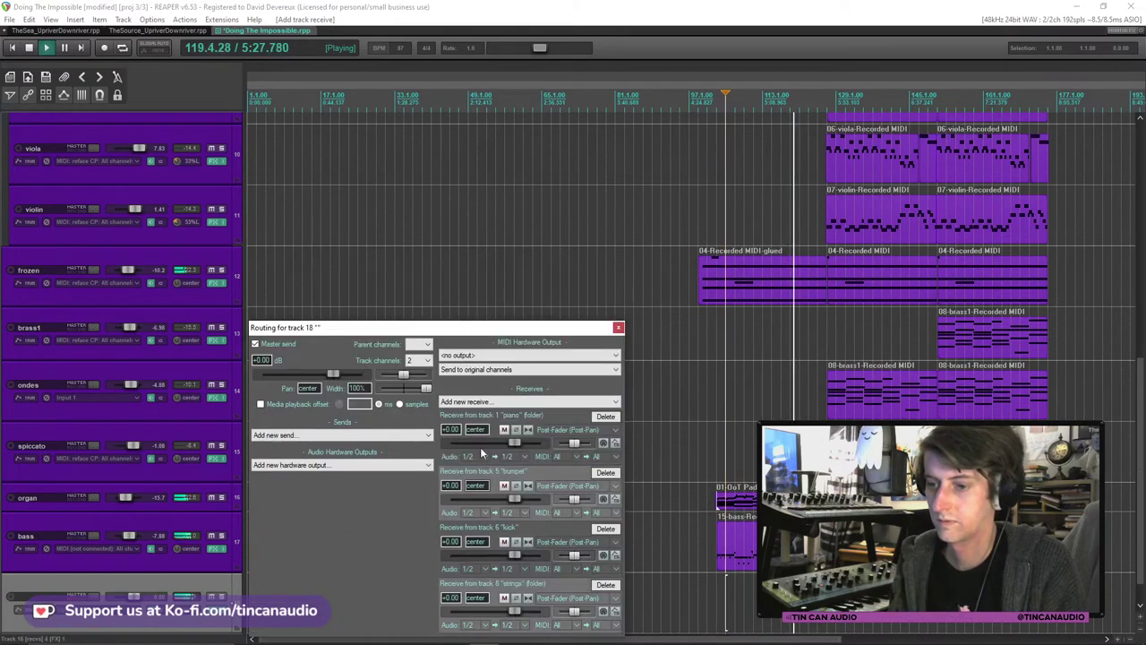
left_click(480, 401)
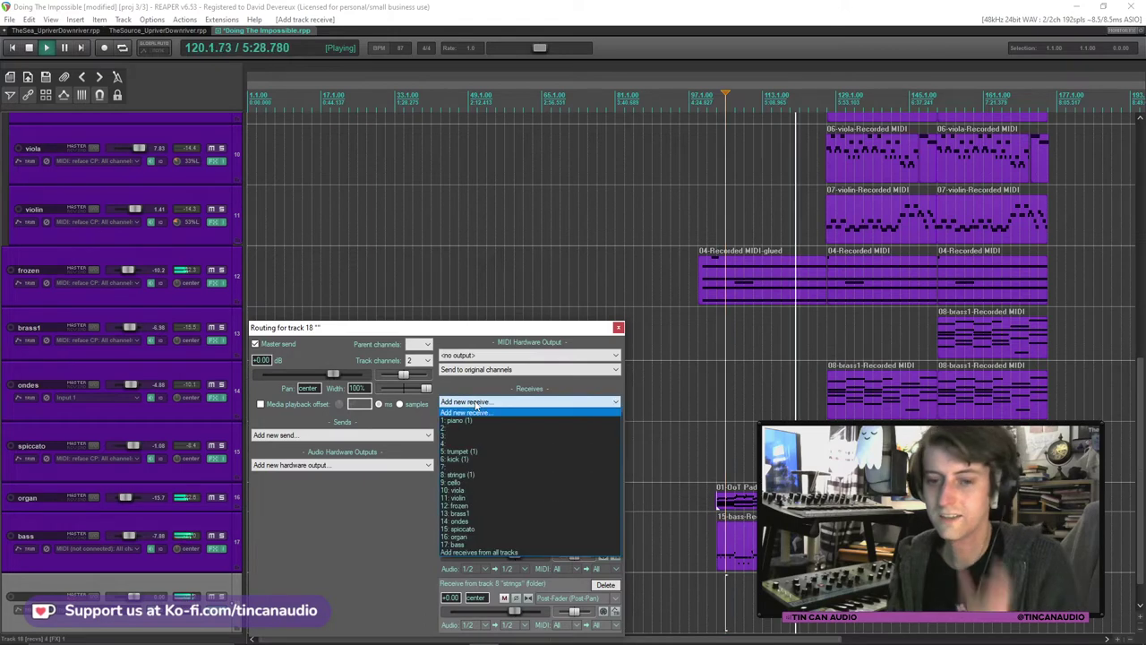
left_click(480, 481)
left_click(480, 345)
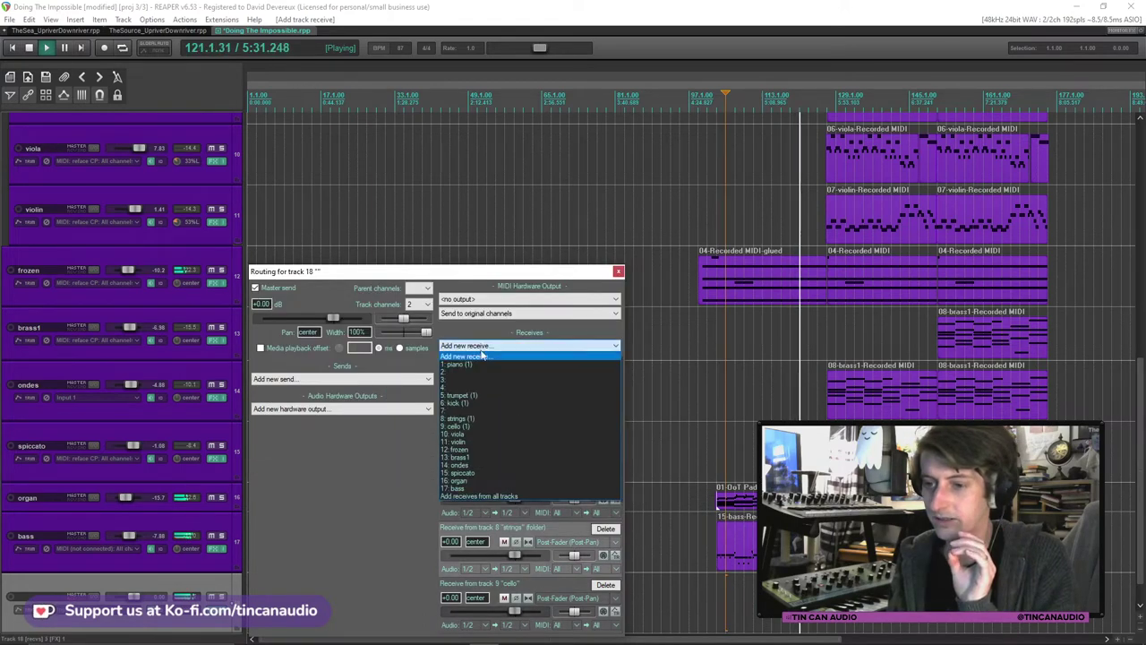
left_click(482, 427)
left_click(596, 586)
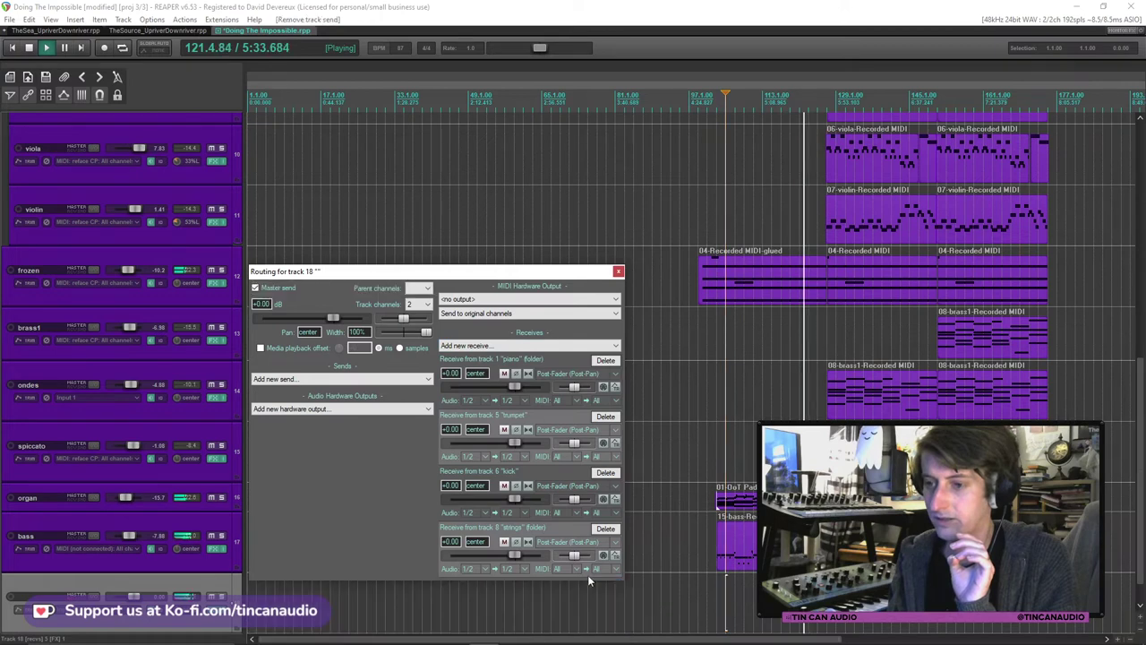
Add further receives to the reverb track from the other instrument tracks, including frozen, brass1, ondes and spiccato.
left_click(484, 346)
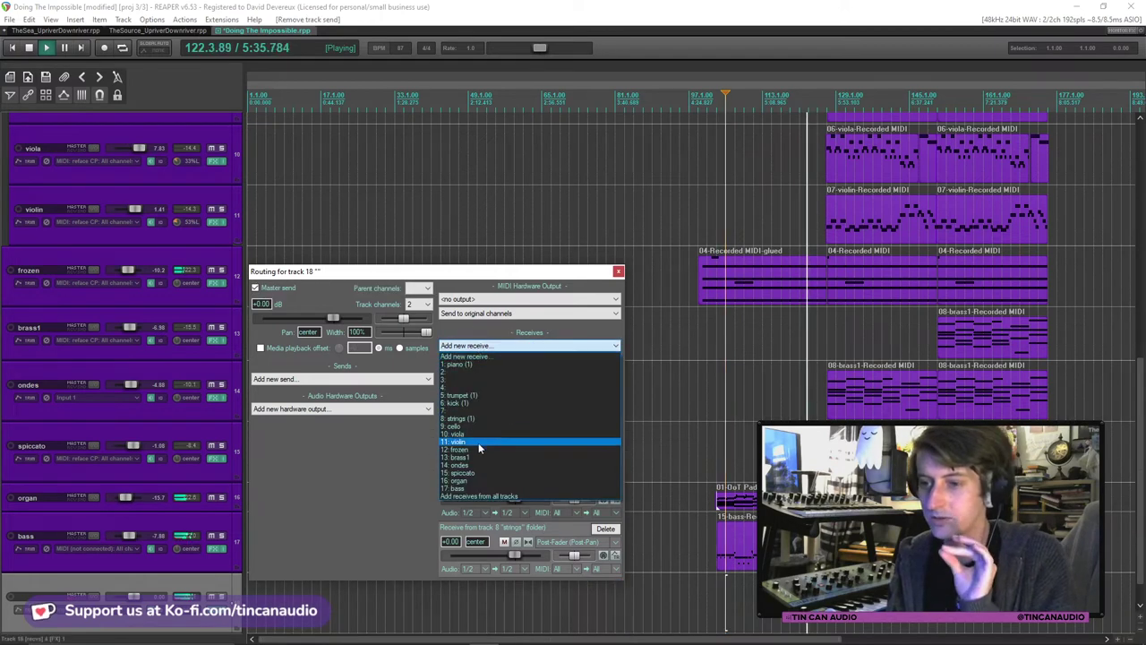
left_click(479, 449)
left_click(484, 347)
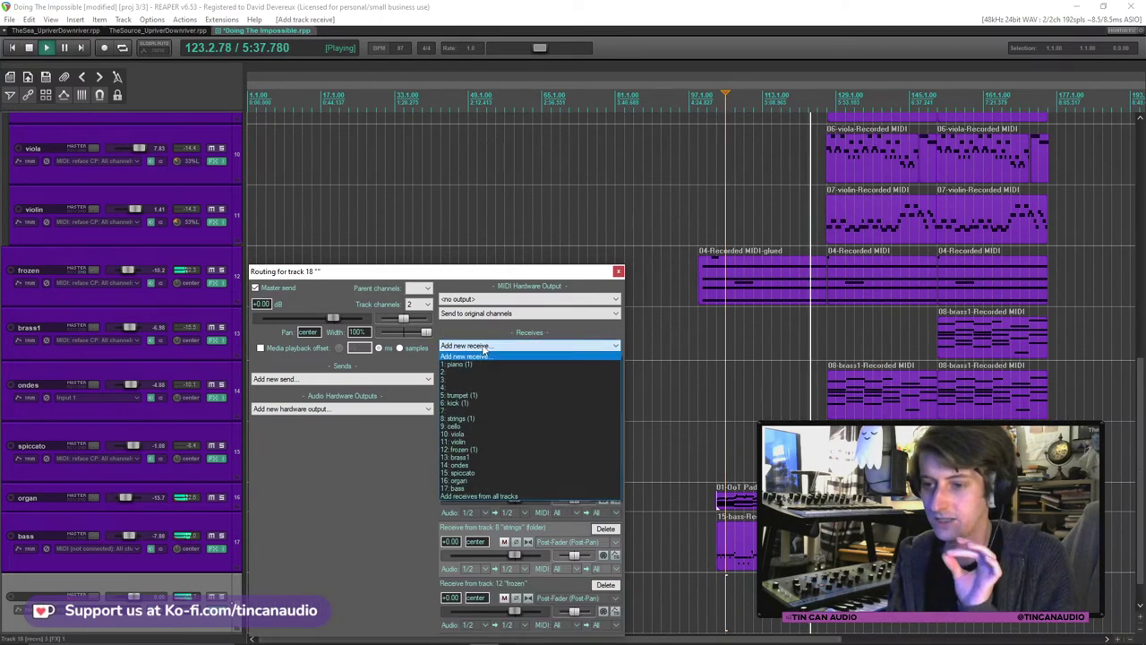
left_click(484, 456)
left_click(472, 291)
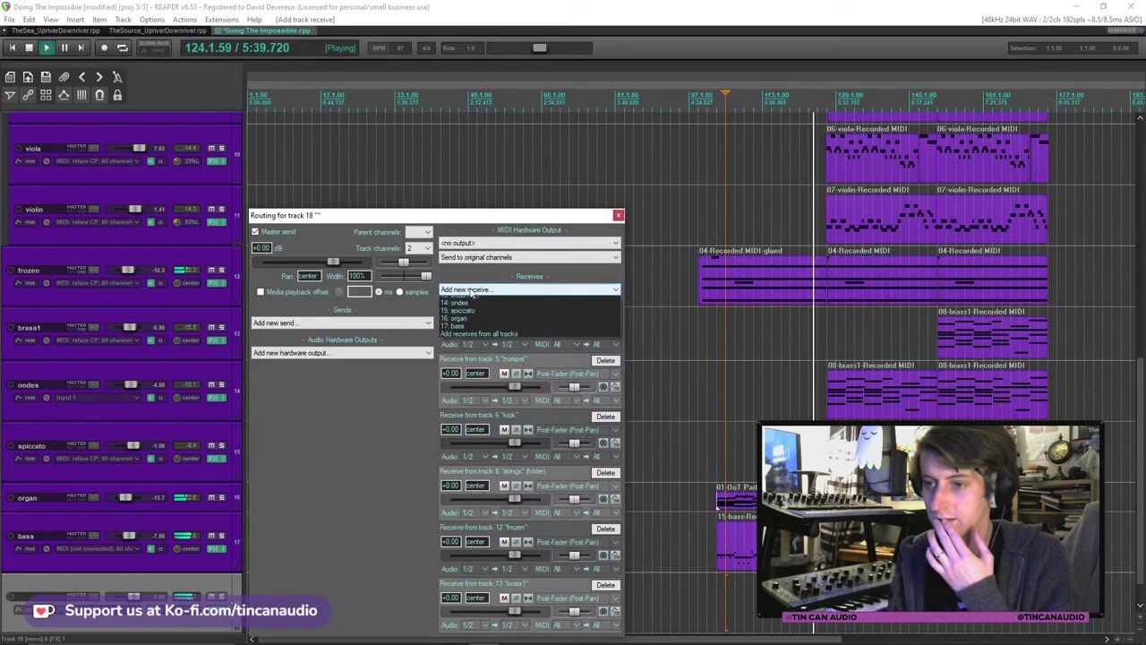
left_click(495, 416)
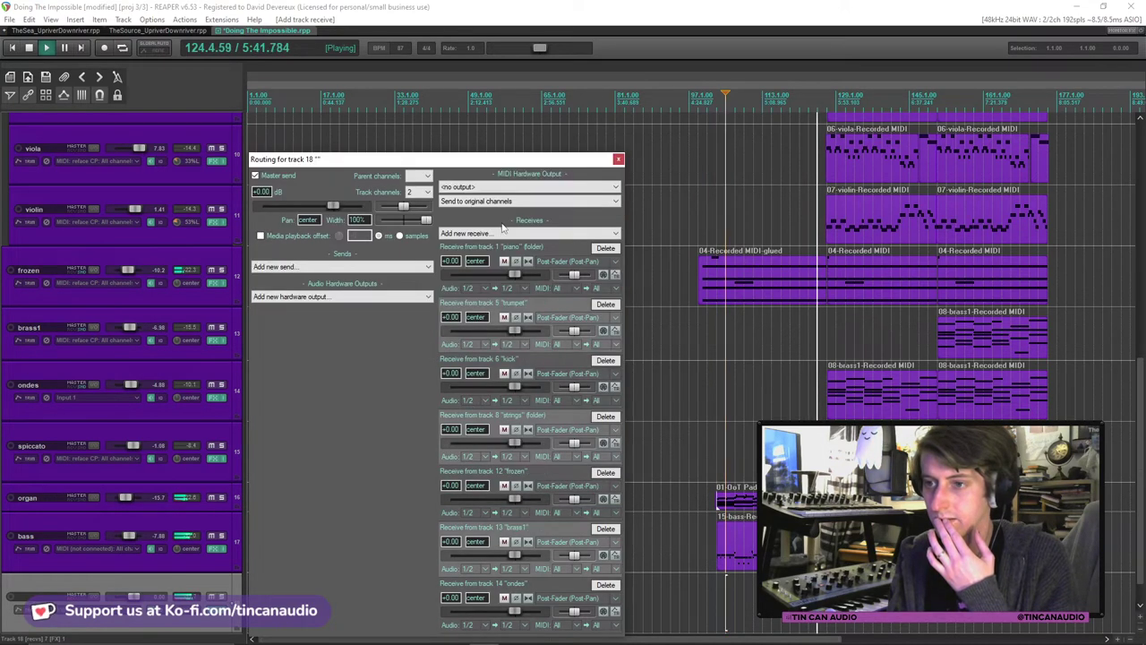
left_click(502, 229)
left_click(480, 354)
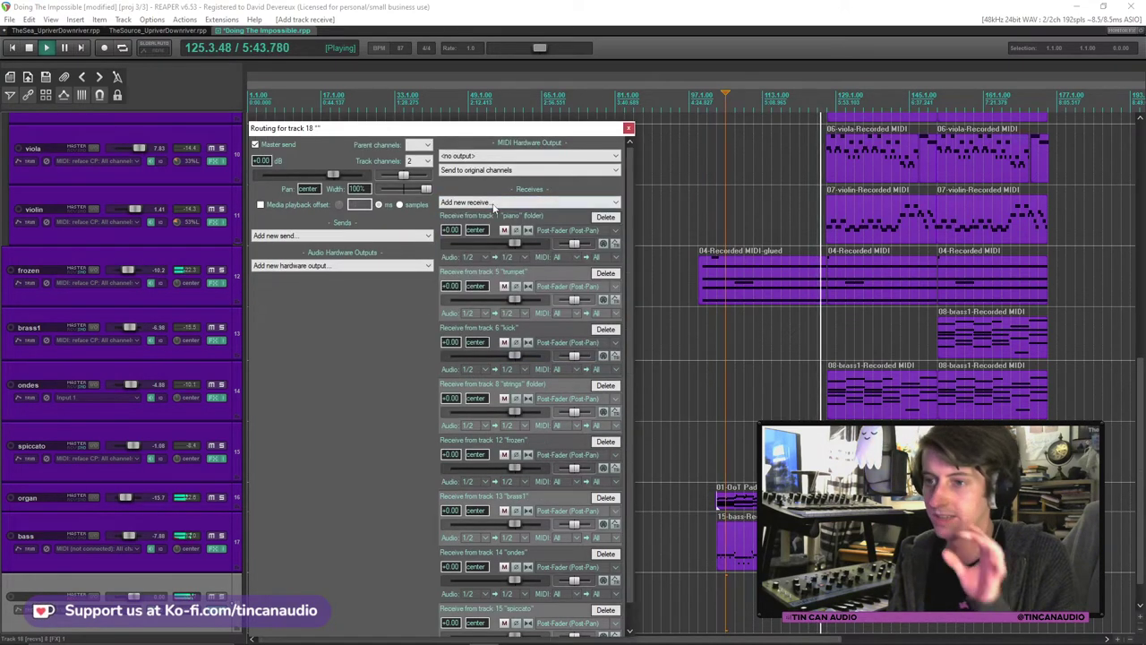
left_click(492, 205)
left_click(479, 345)
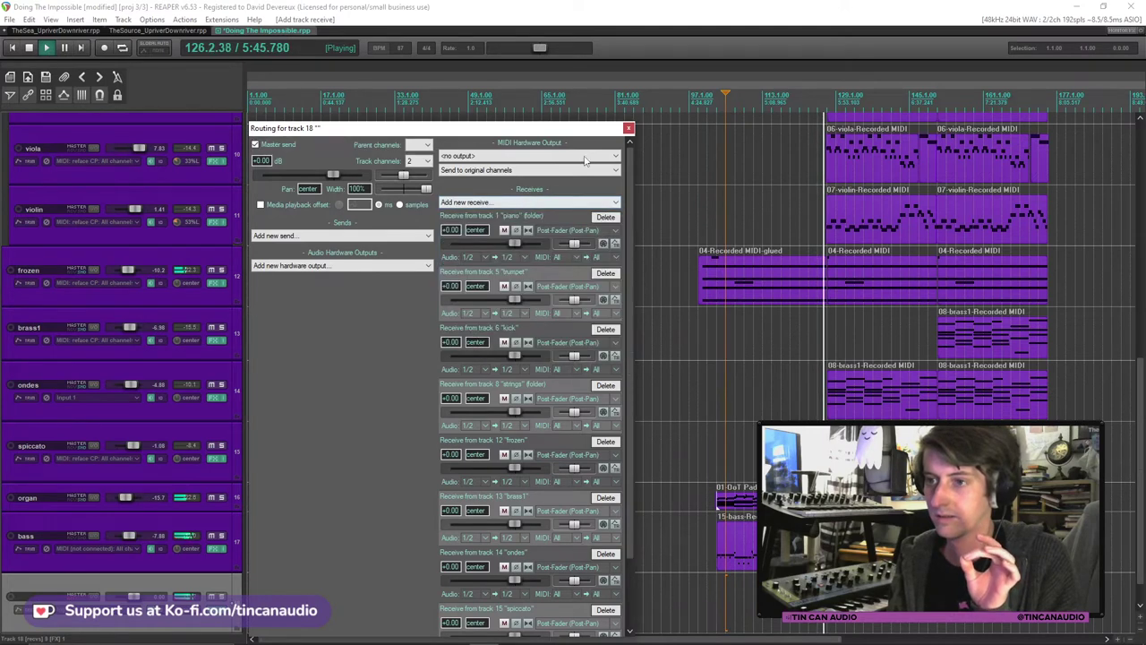
Close the reverb routing and rebalance the string levels: violin at -6.30 dB, cello at 0.00 dB and the strings folder at -2.90 dB.
left_click(629, 130)
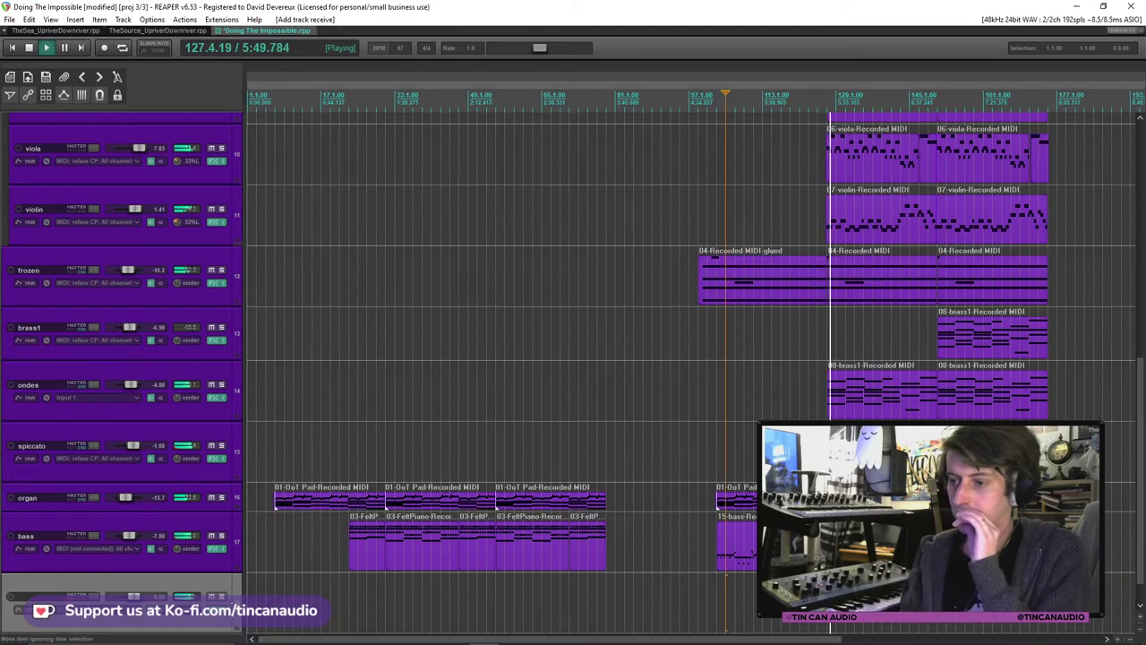
scroll(1095, 360, "up", 3)
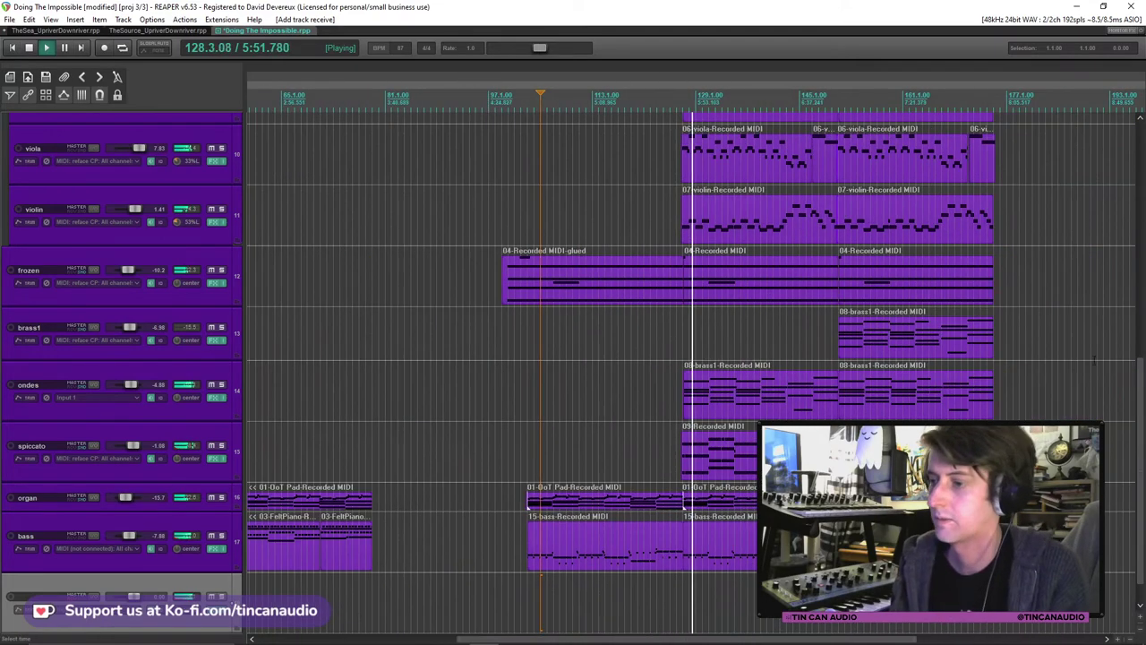
left_click_drag(1141, 394, 1144, 279)
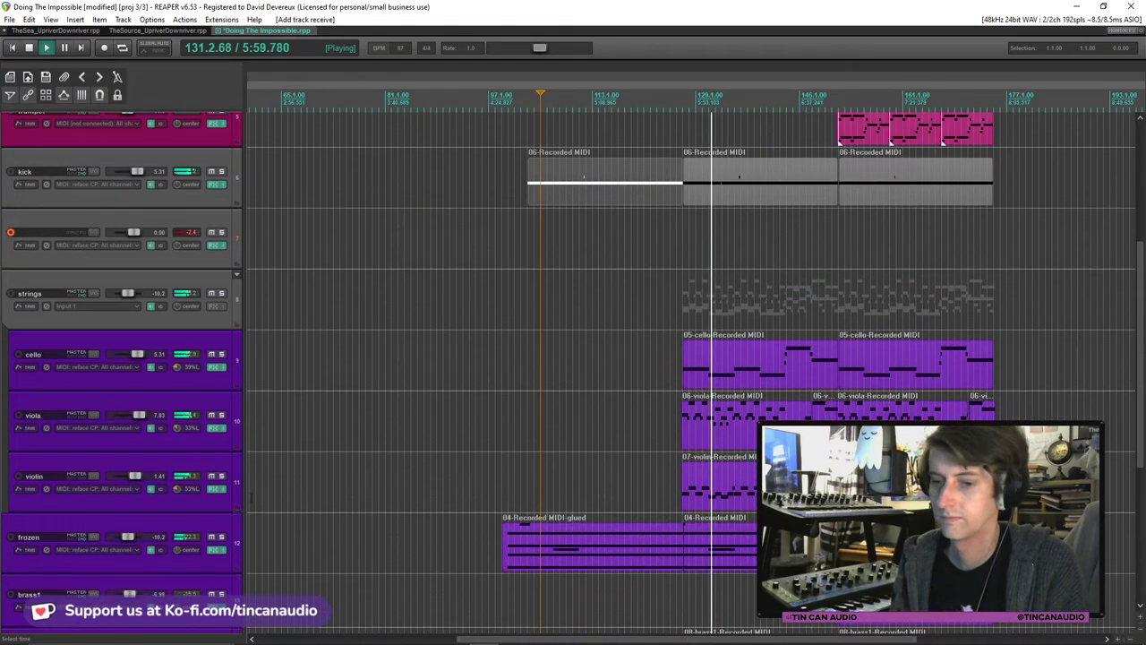
left_click_drag(137, 476, 131, 476)
left_click_drag(138, 355, 144, 357)
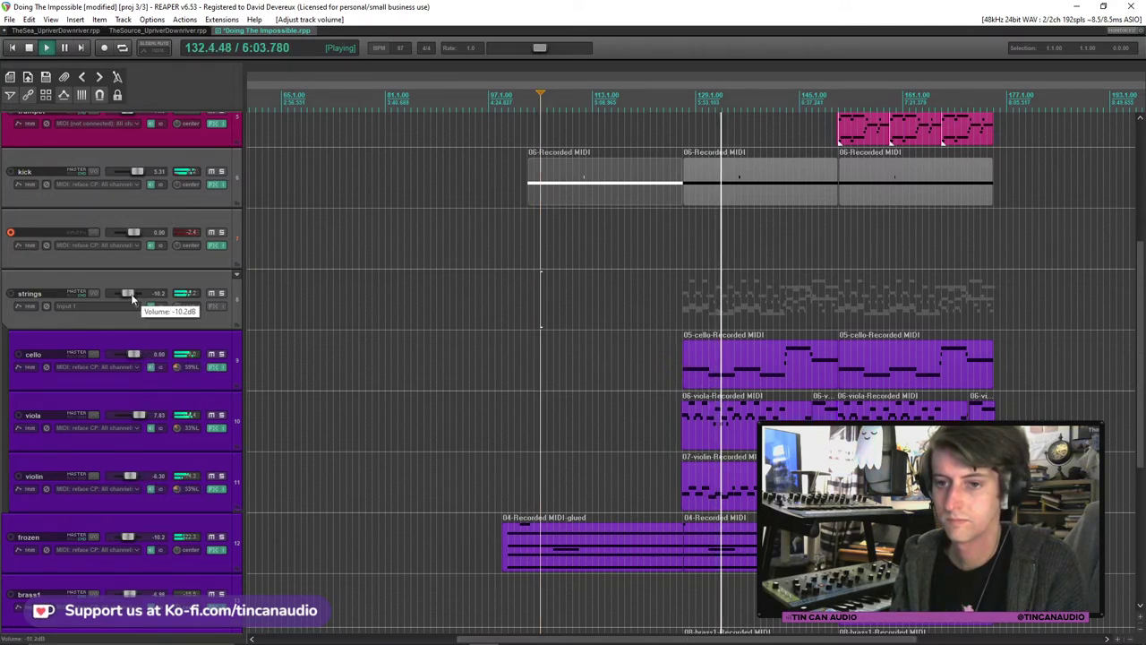
left_click_drag(137, 296, 139, 297)
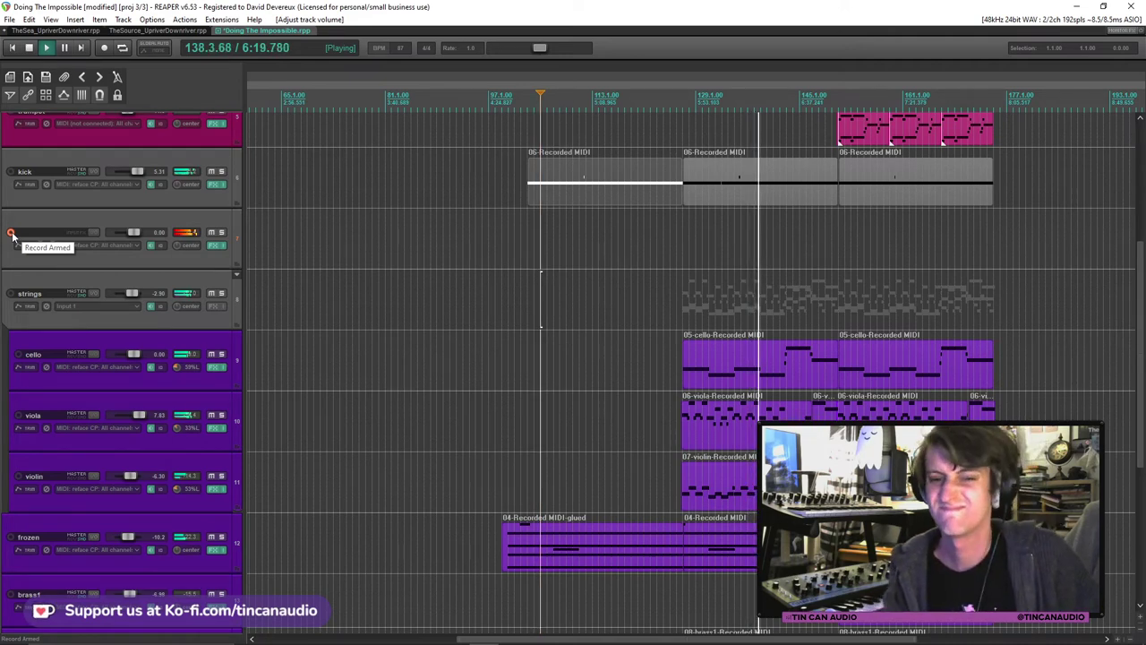
Set the kick to 7.83 dB panned slightly left and the bass to -5.79 dB panned slightly right while listening to playback.
key("space")
left_click(179, 185)
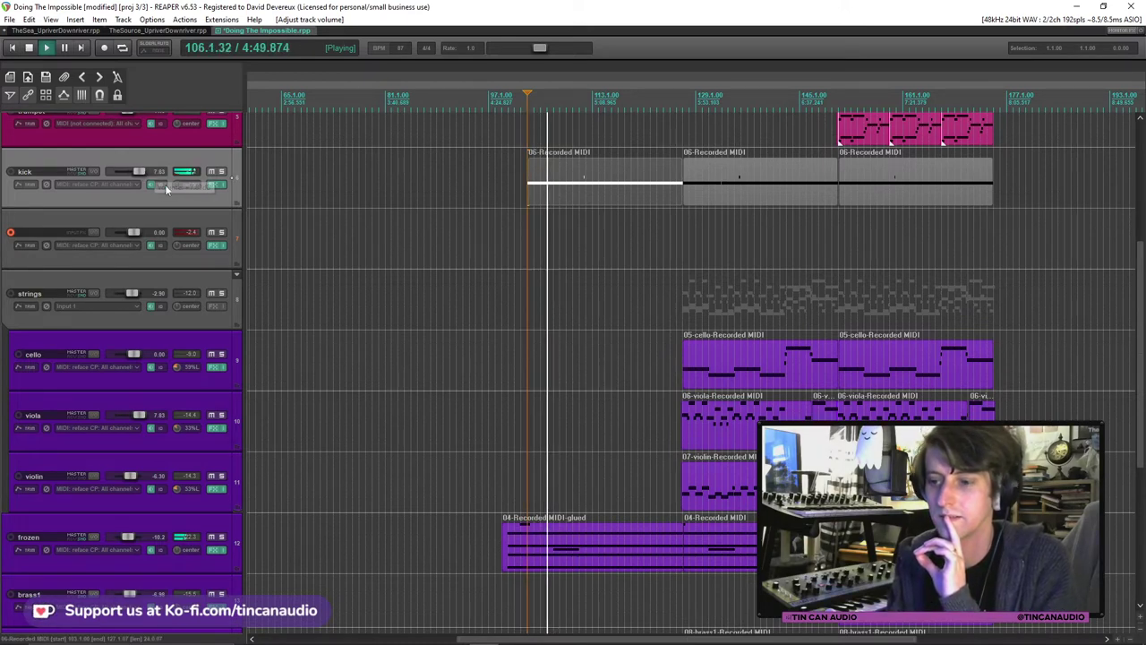
left_click_drag(1142, 296, 1126, 178)
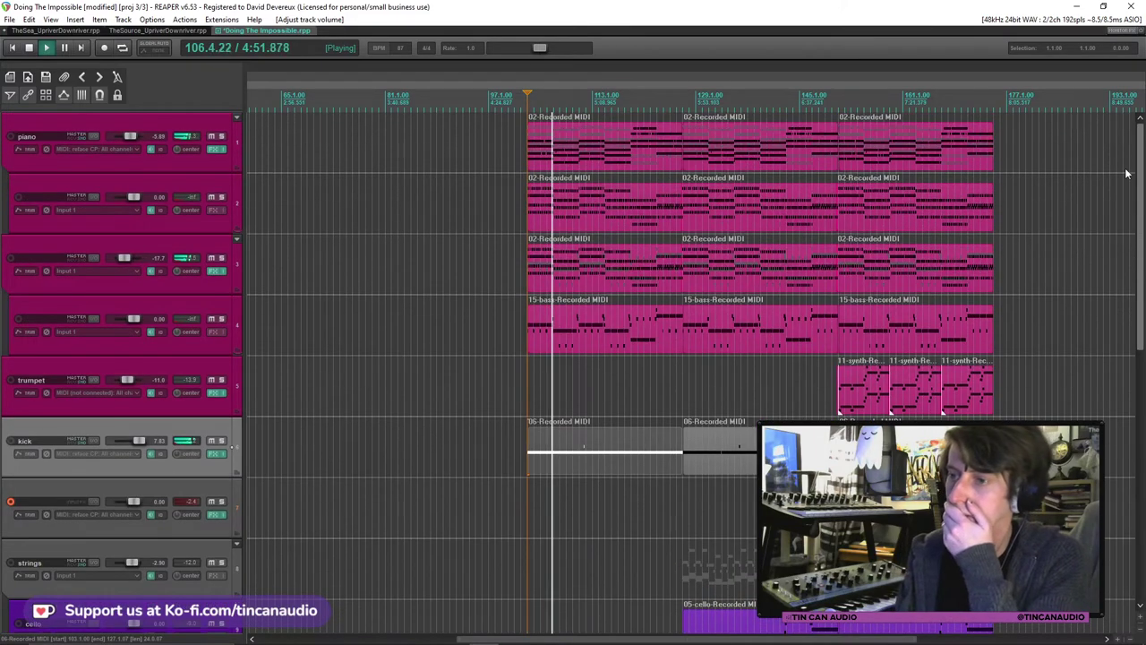
scroll(528, 490, "down", 8)
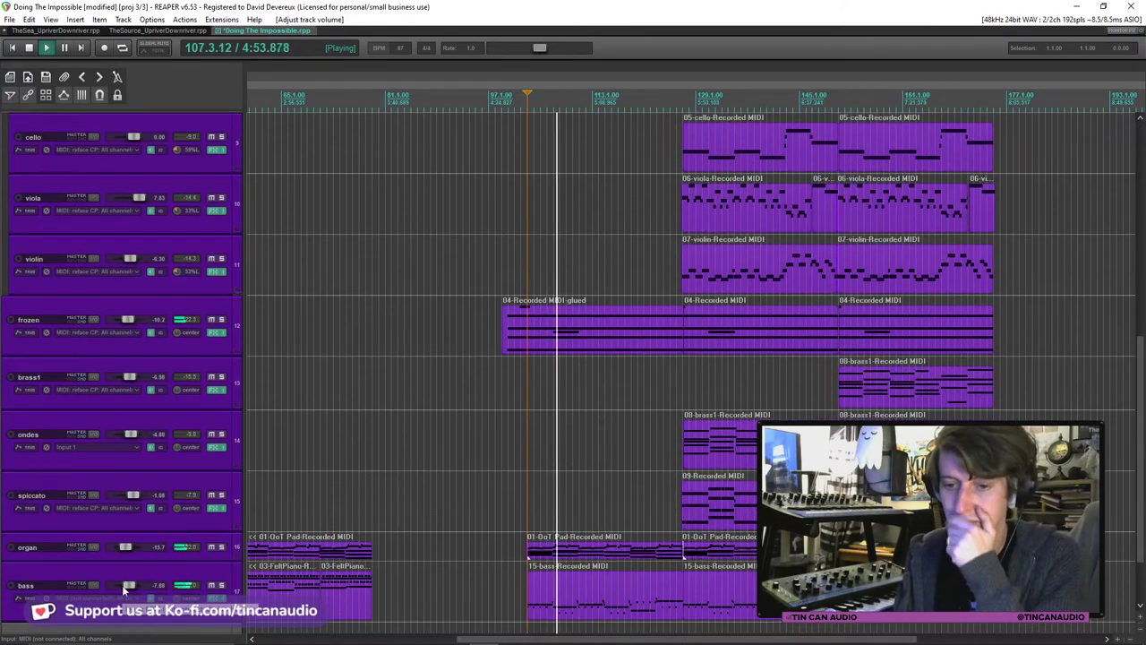
left_click_drag(128, 586, 130, 586)
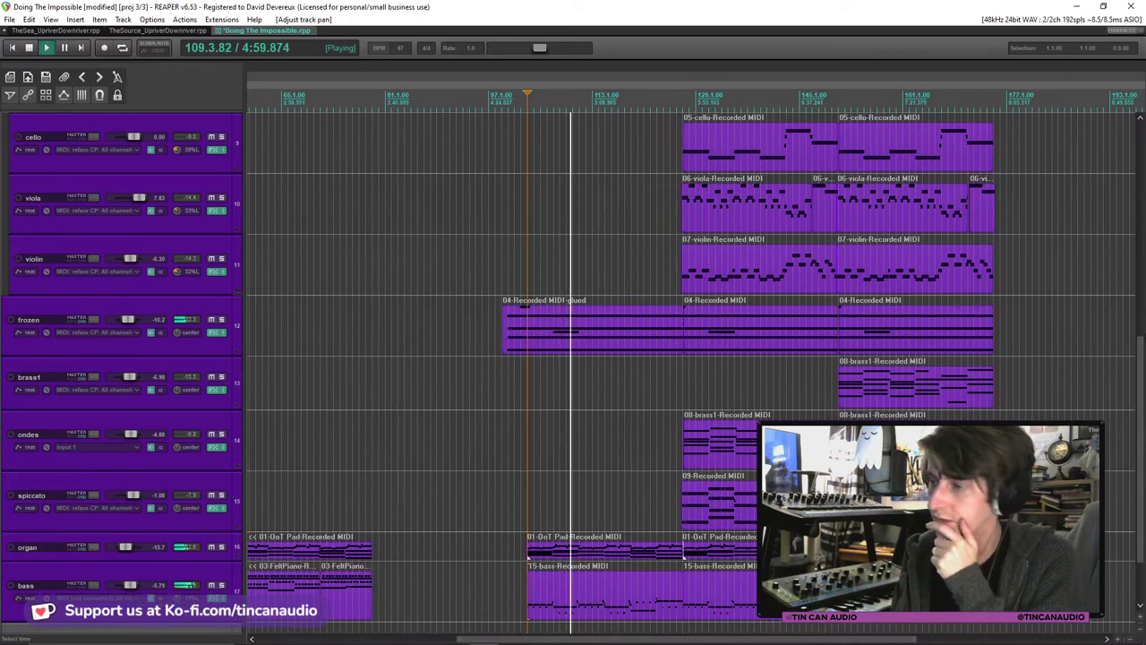
scroll(1130, 277, "up", 3)
scroll(1130, 278, "down", 4)
scroll(174, 513, "up", 5)
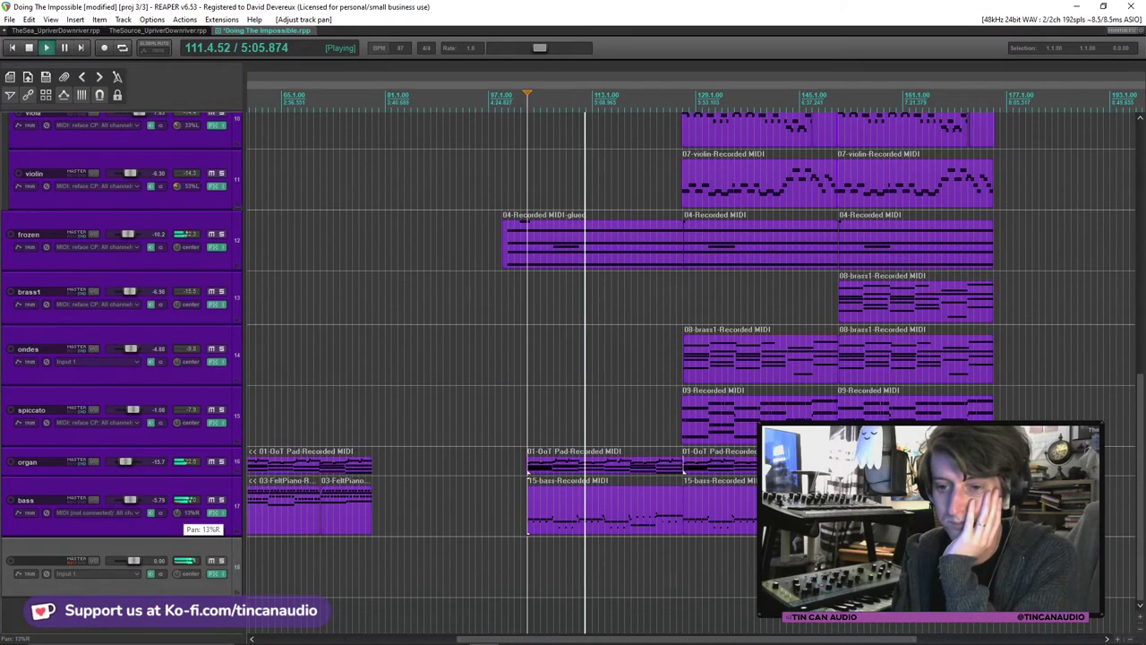
scroll(190, 515, "up", 1)
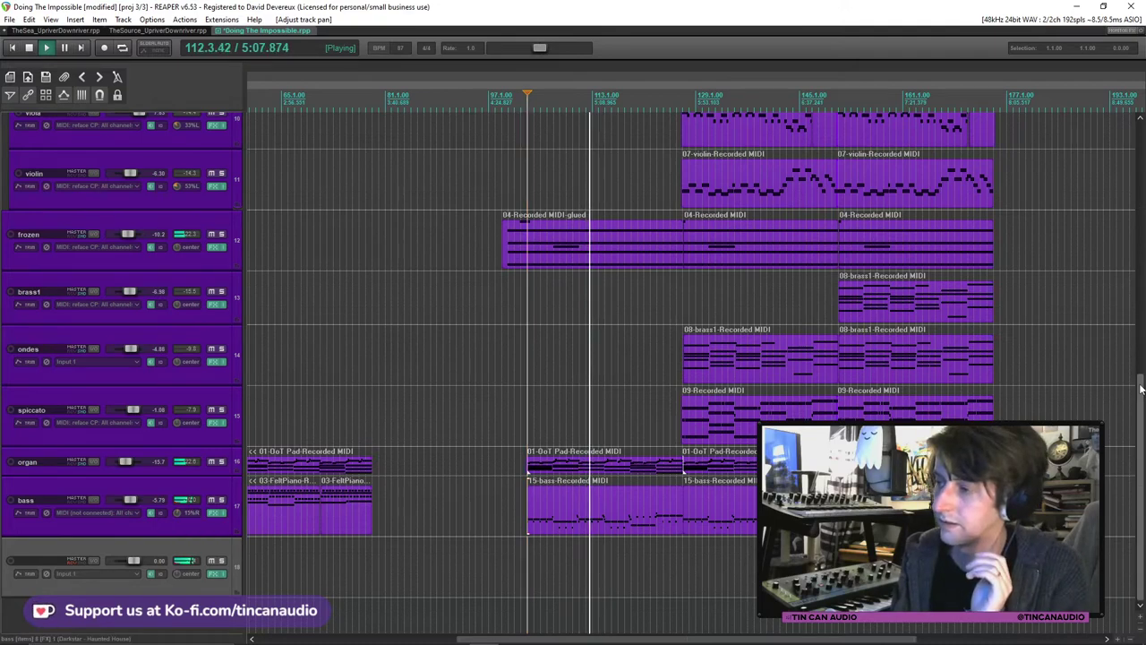
Disarm recording on the unnamed track below the kick and save the project.
scroll(1141, 390, "up", 7)
scroll(176, 321, "down", 4)
left_click(11, 366)
left_click(609, 321)
key("ctrl+s")
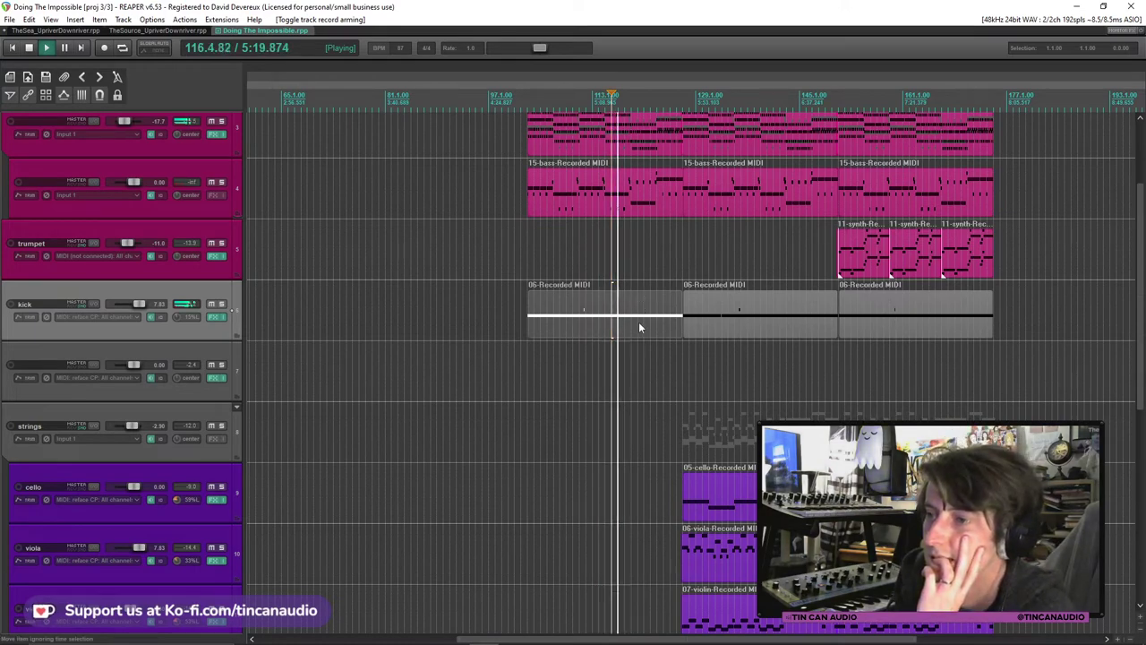
Review the piano, kick and frozen items of the arrangement during playback and save the project.
scroll(1140, 306, "down", 3)
left_click_drag(1140, 305, 1142, 383)
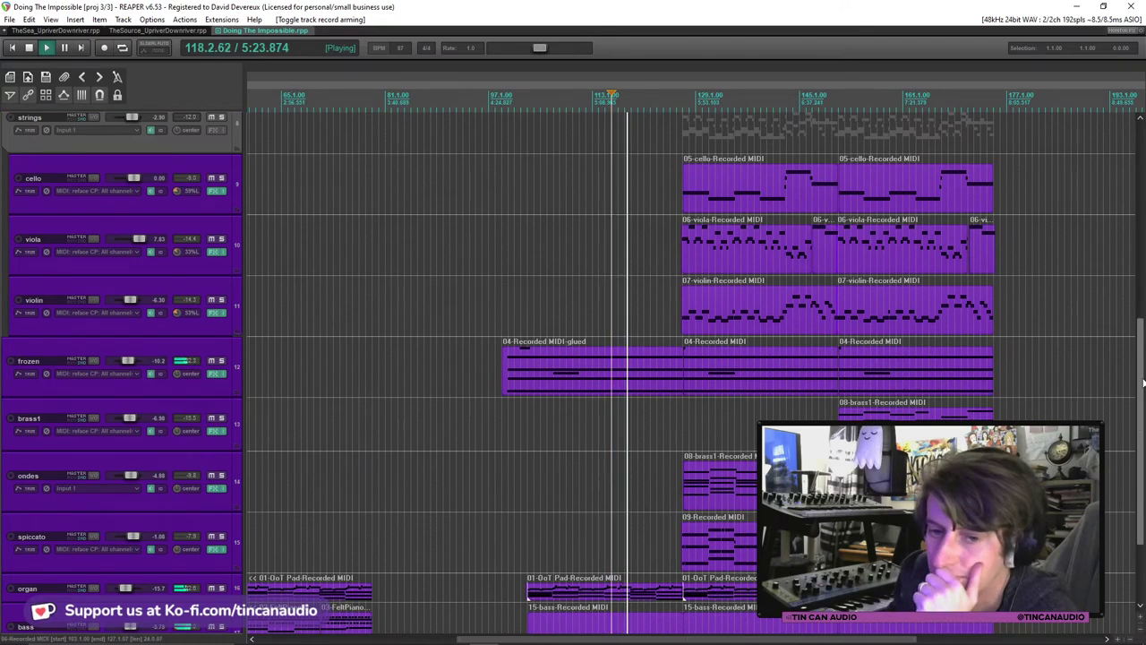
left_click_drag(1142, 382, 1103, 149)
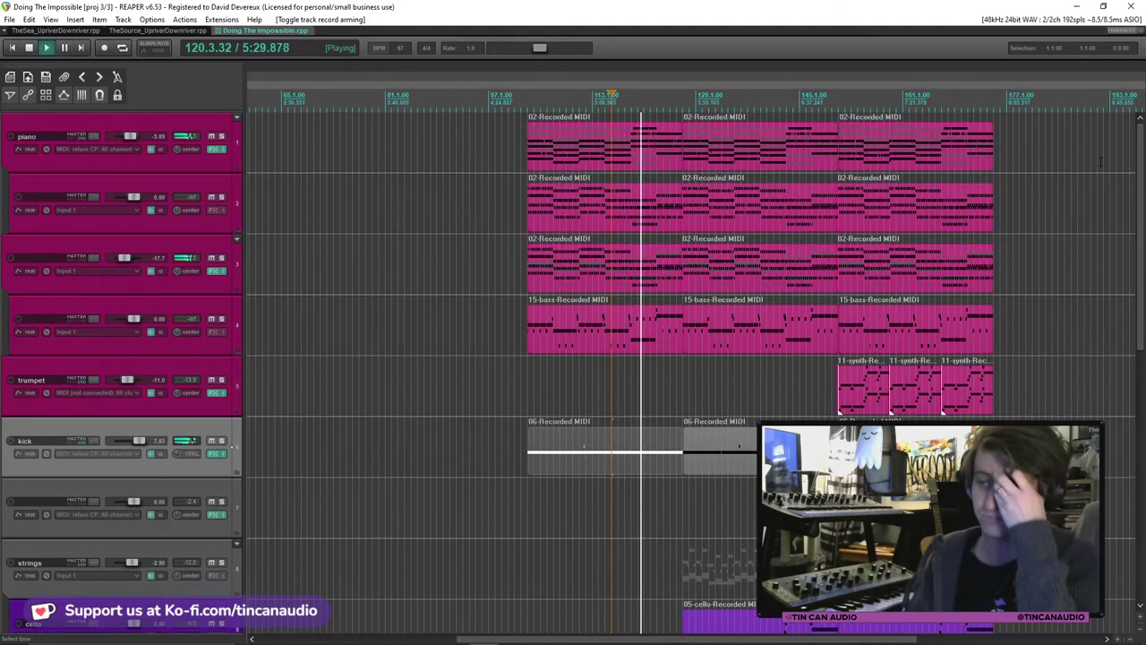
left_click(871, 167)
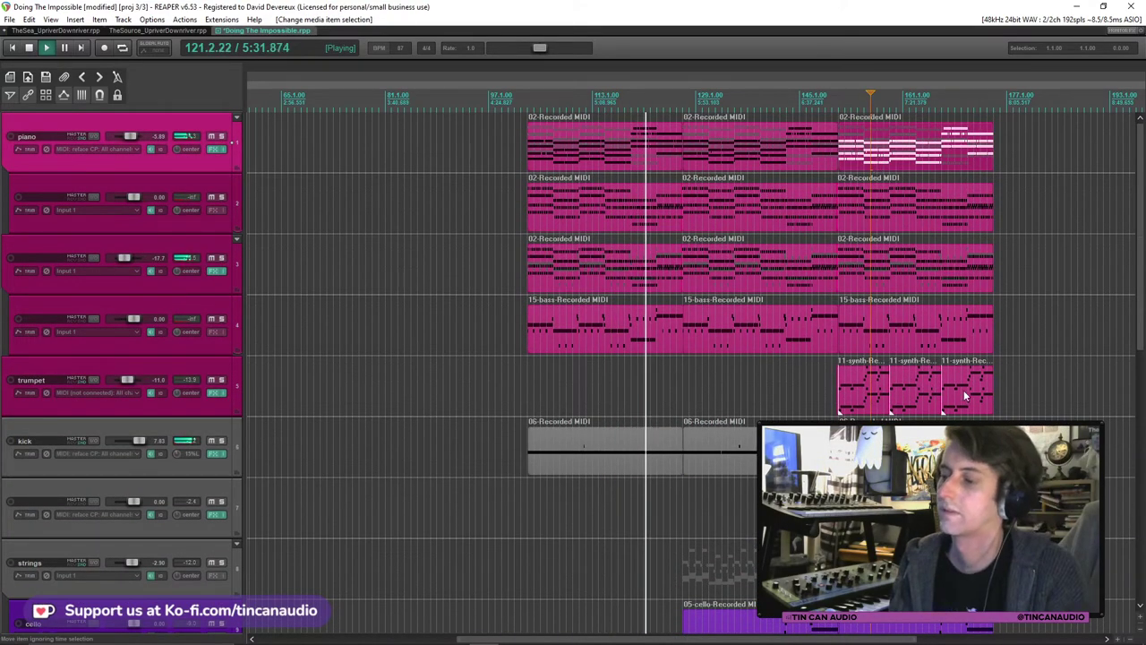
left_click(586, 166)
left_click(631, 458, "shift")
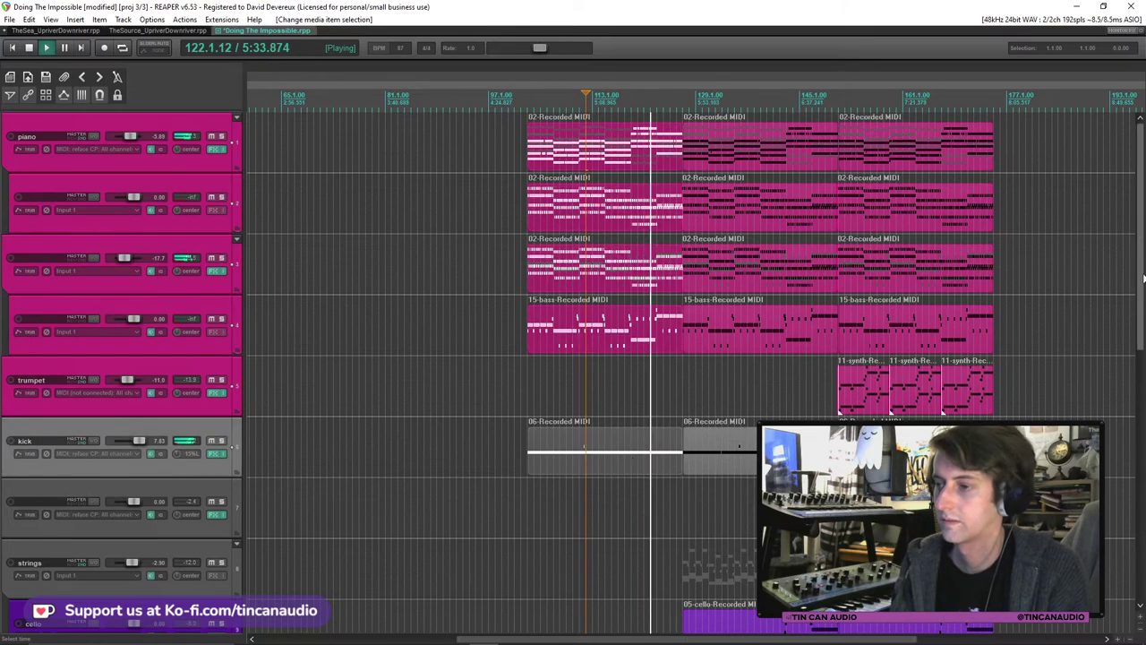
left_click_drag(1142, 233, 1144, 507)
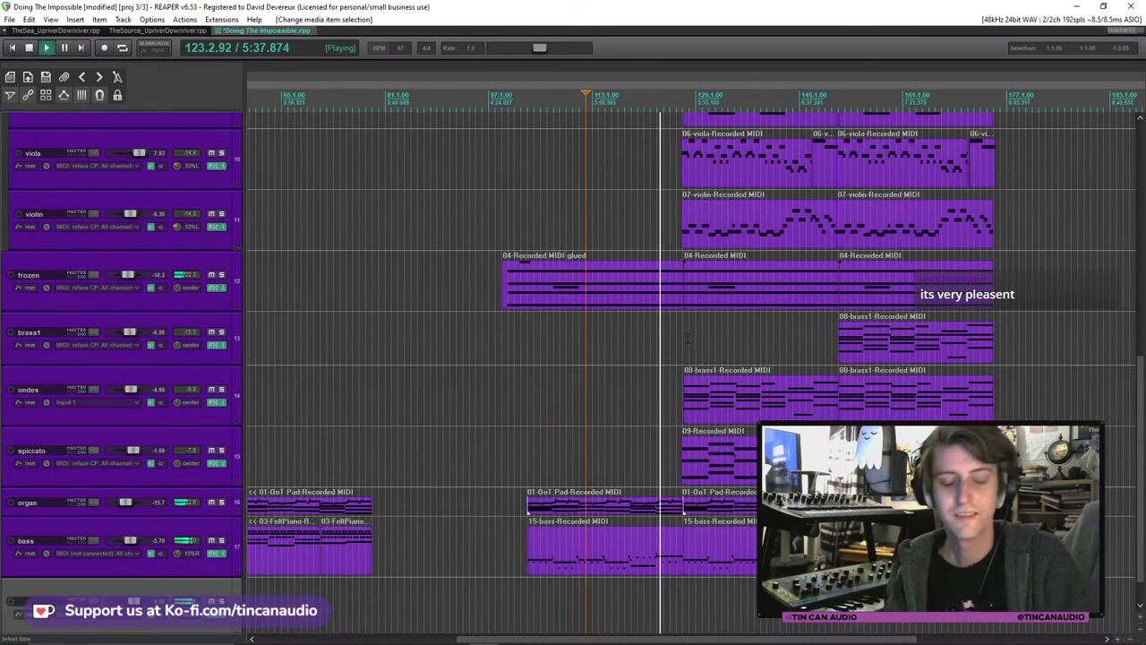
left_click(611, 288)
key("ctrl+s")
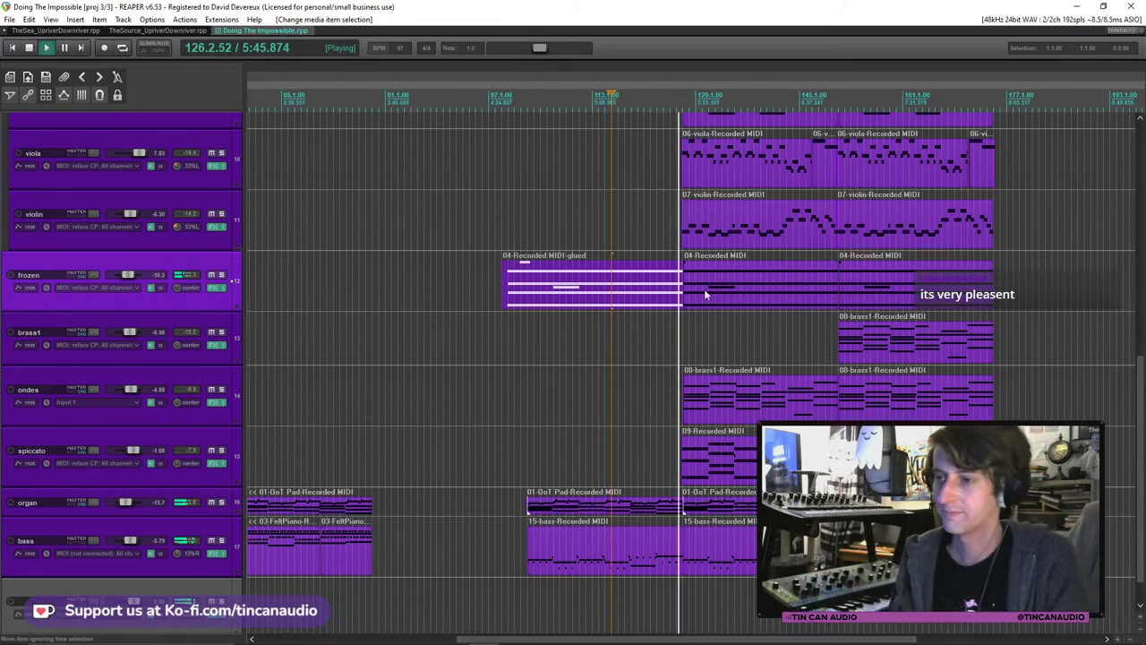
Mute the strings folder and replay the transition into the second section from just before bar 127.
scroll(726, 296, "down", 2)
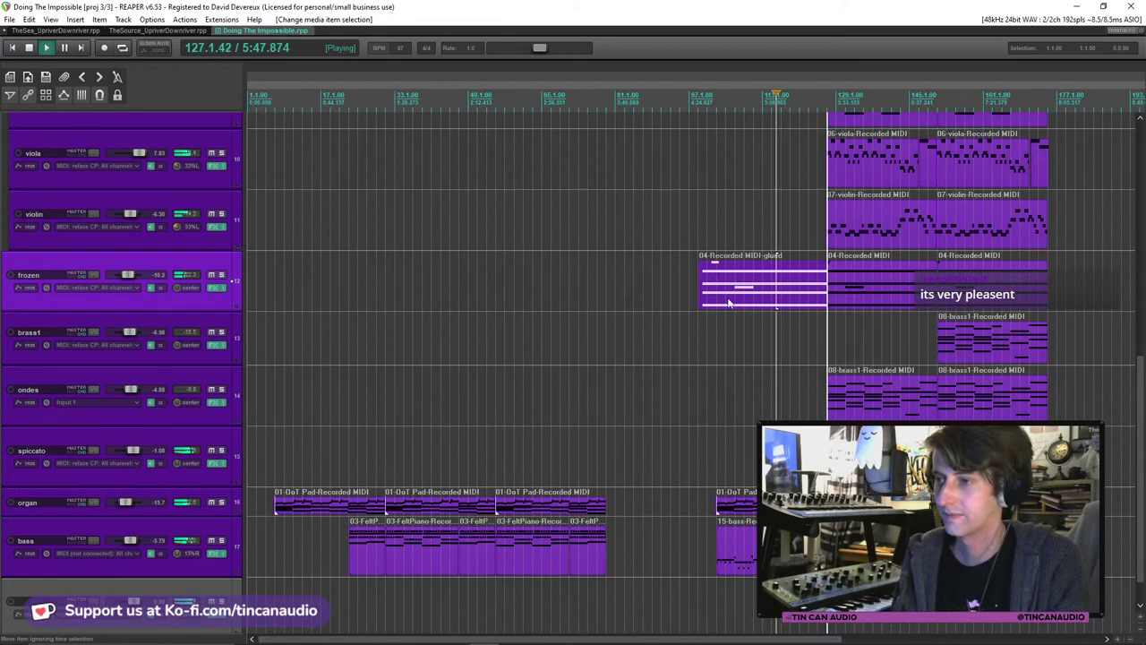
left_click_drag(1143, 375, 1143, 268)
left_click(213, 257)
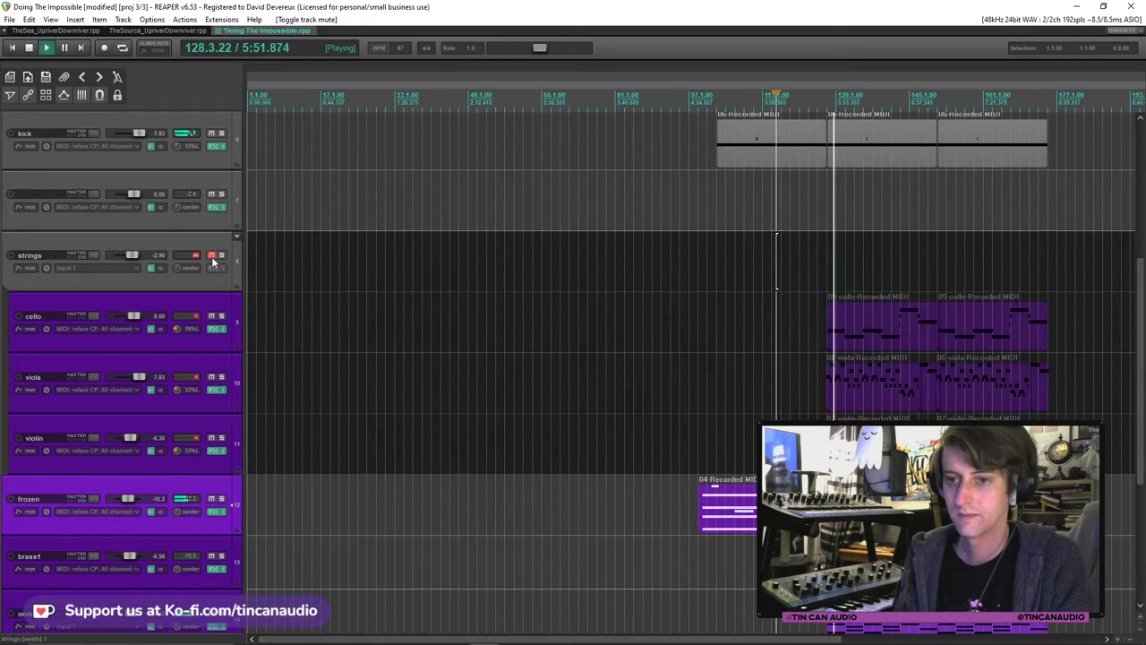
key("space")
key("space")
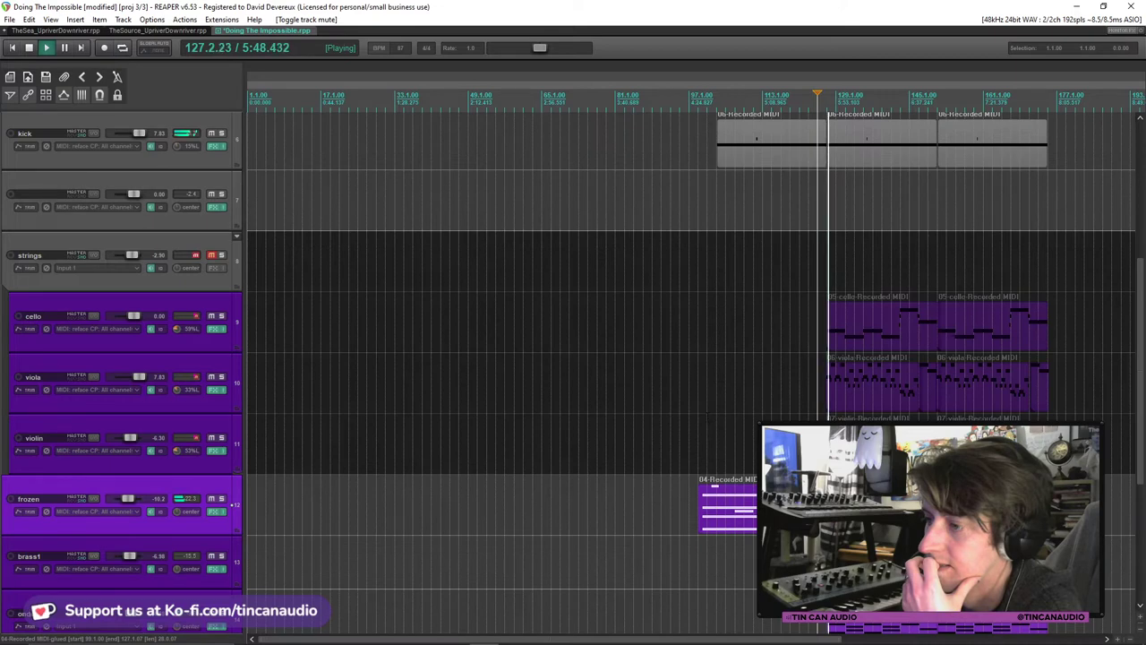
Move all cello, viola and violin items to start at about bar 175 and unmute the strings folder.
left_click(873, 324)
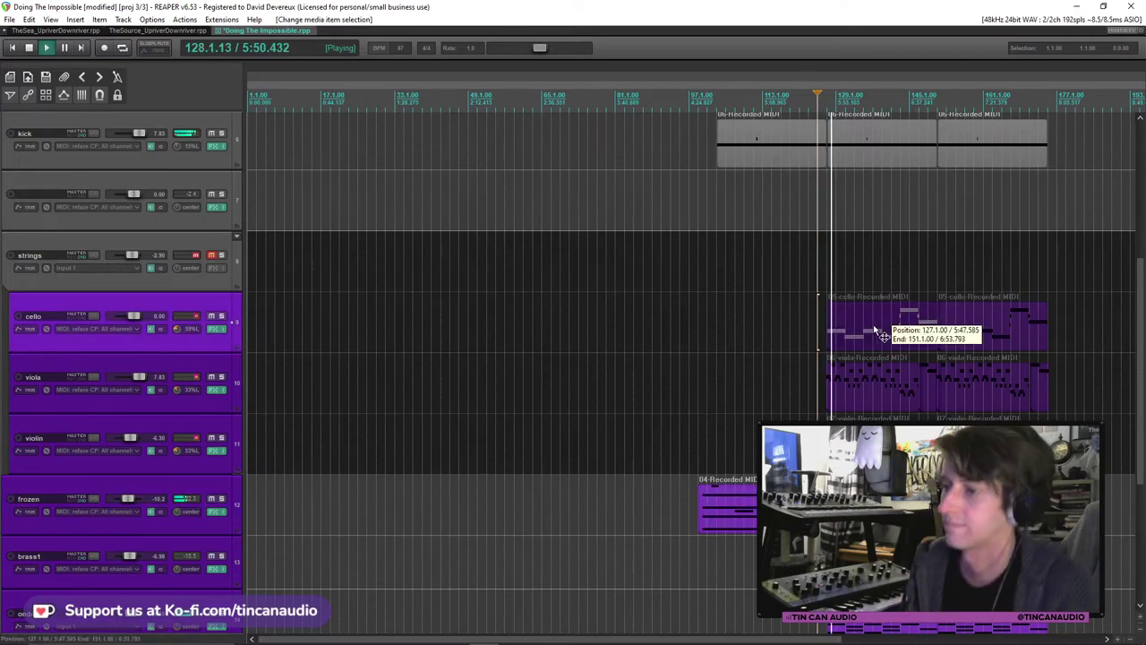
left_click(1030, 385, "ctrl")
left_click_drag(854, 329, 1076, 338)
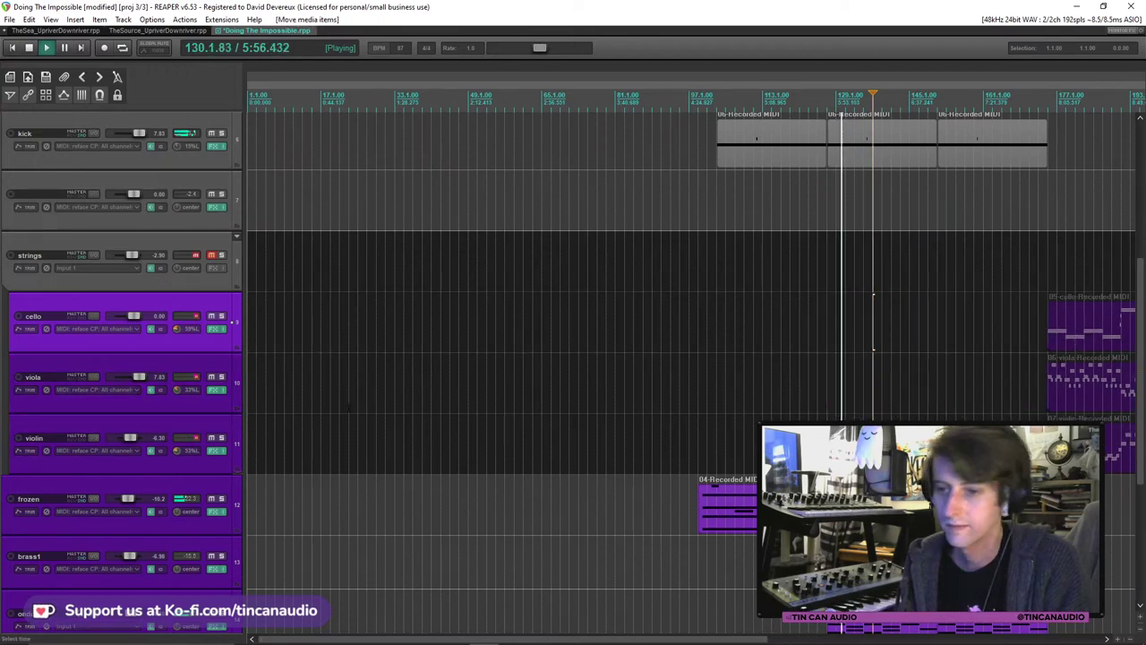
left_click(215, 318)
left_click(215, 318)
left_click(926, 466)
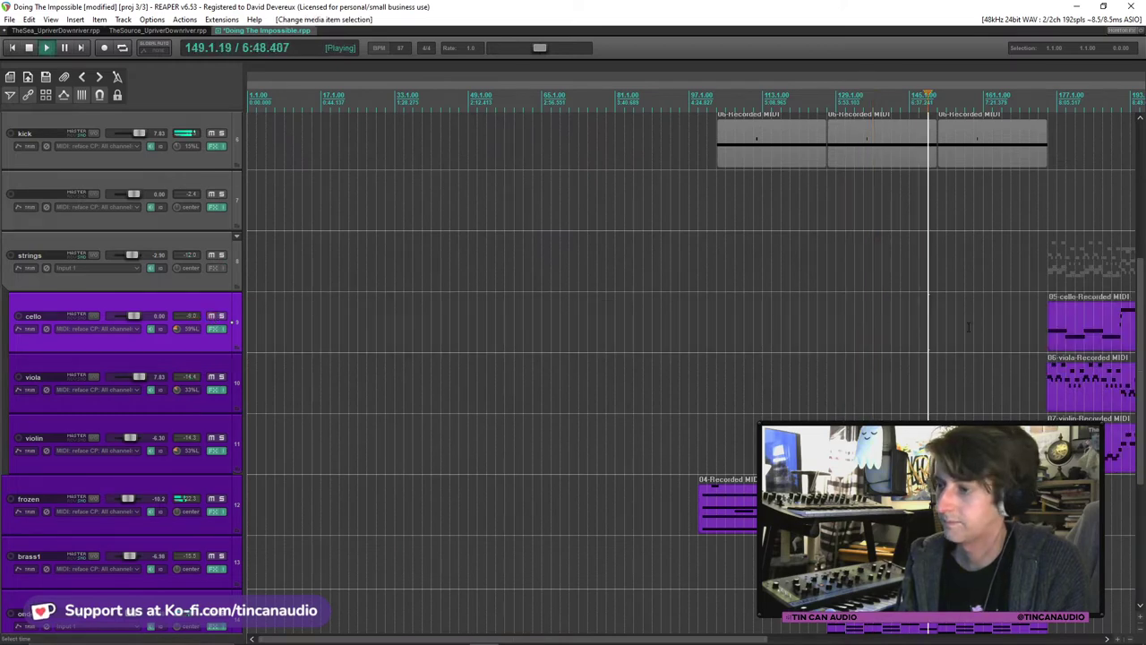
Move all cello, viola and violin items to the start of the third section at about bar 151.
left_click(864, 327)
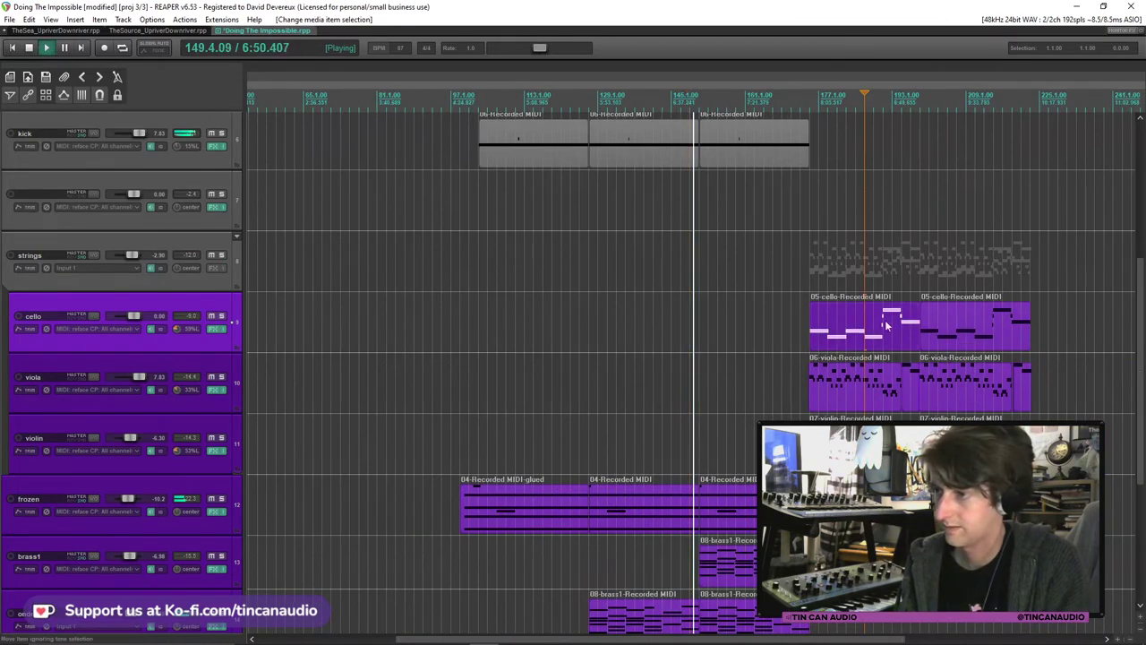
left_click(864, 385, "ctrl")
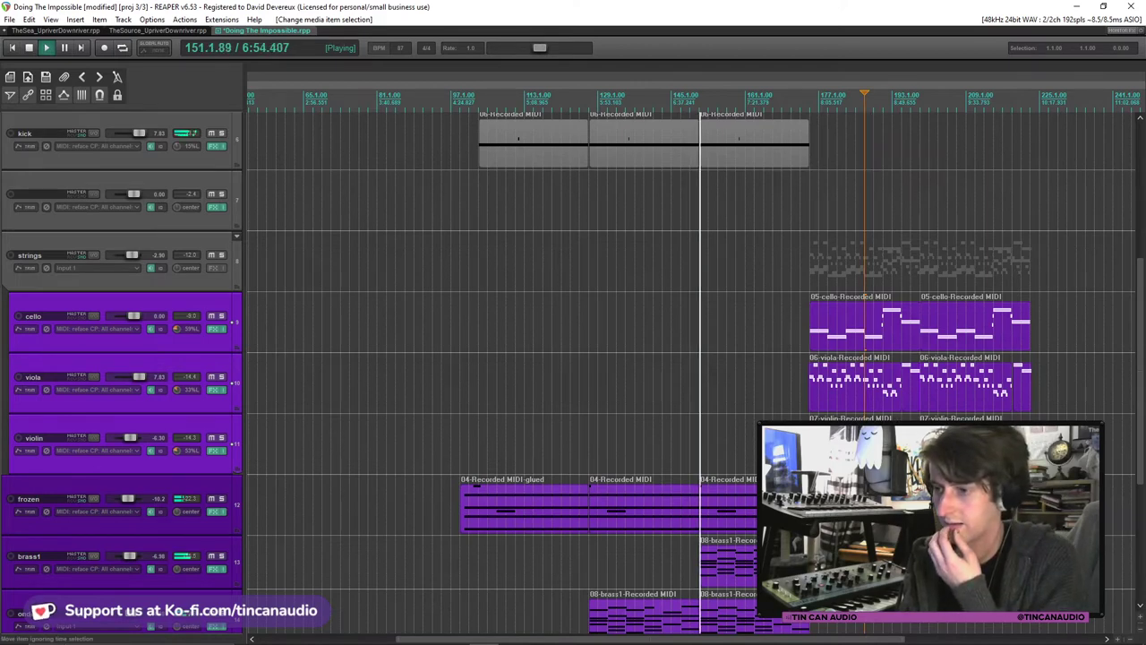
left_click_drag(896, 447, 786, 448)
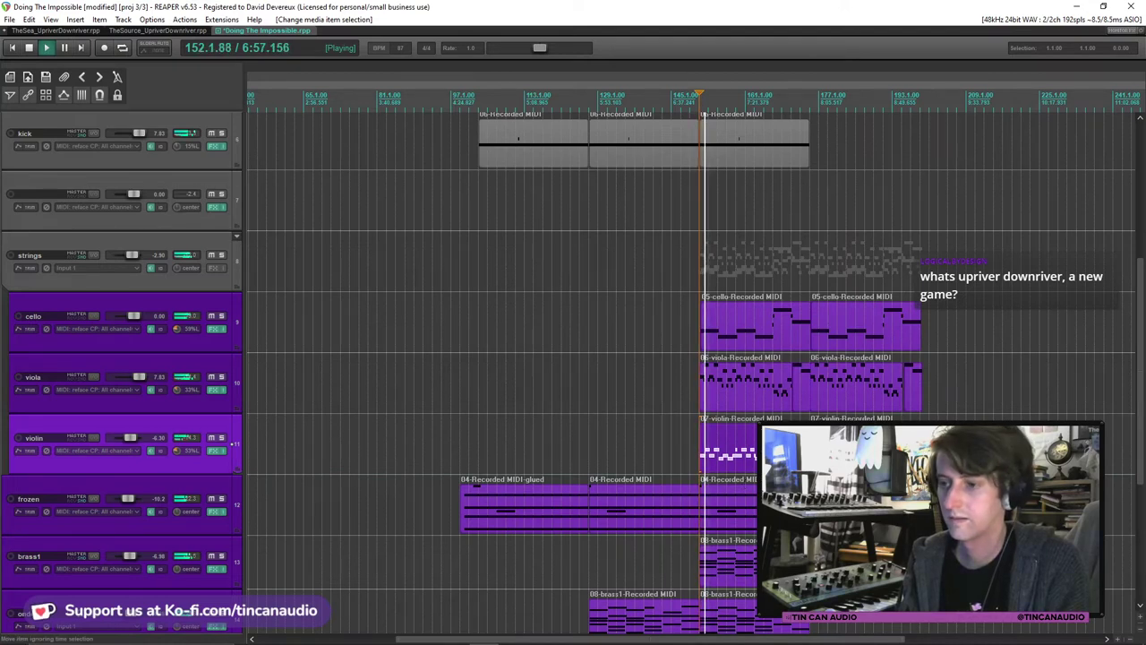
Nudge the string items slightly earlier so the cello item starts on bar 151, and listen to the entry.
key("space")
scroll(779, 394, "up", 10)
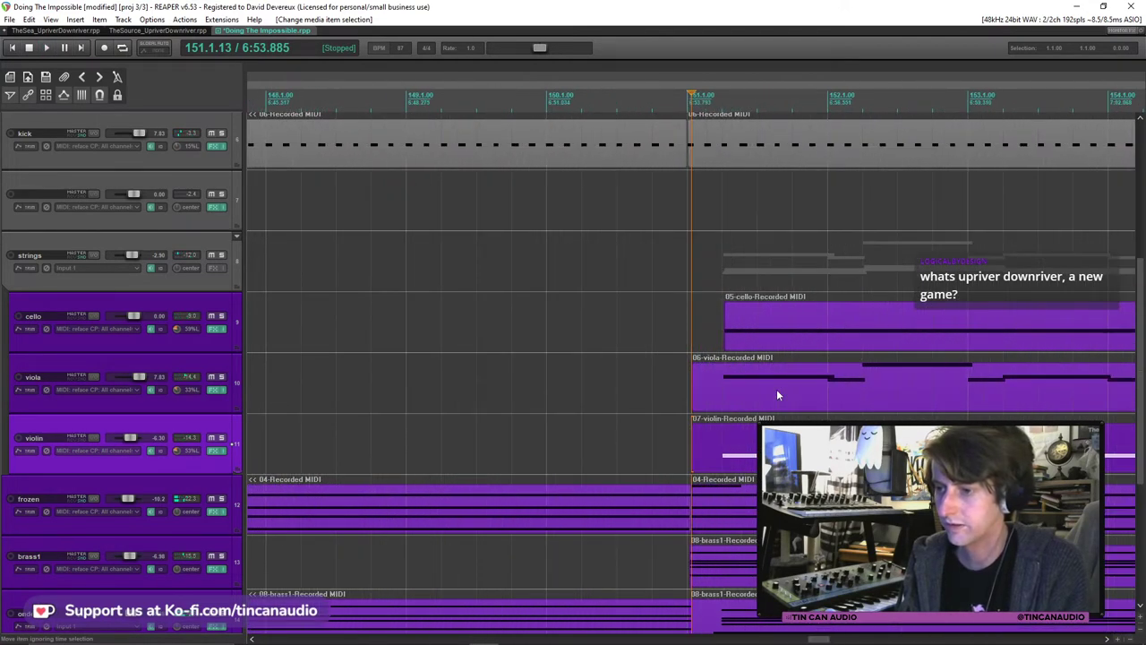
left_click_drag(755, 451, 719, 450)
left_click(616, 385)
key("space")
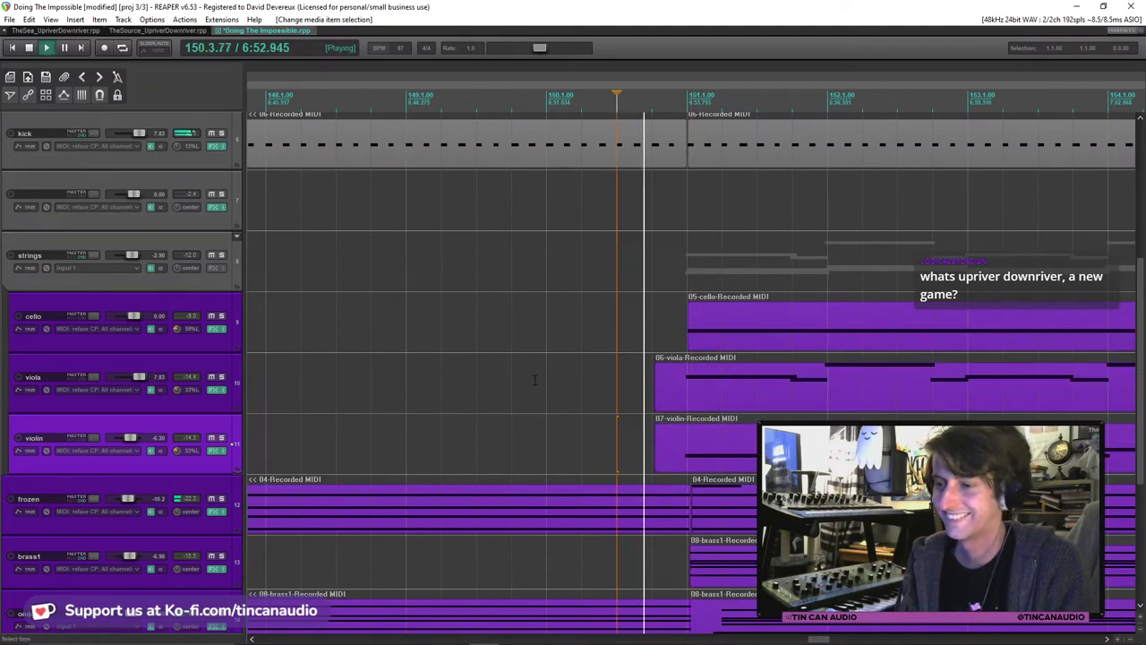
scroll(565, 376, "down", 10)
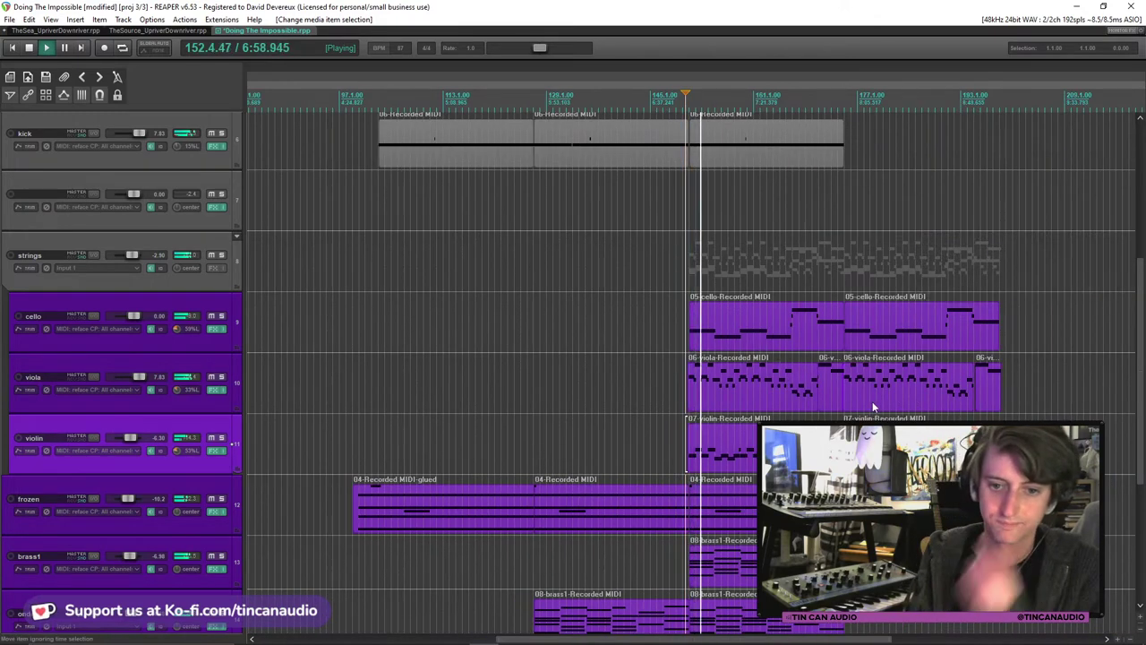
key("space")
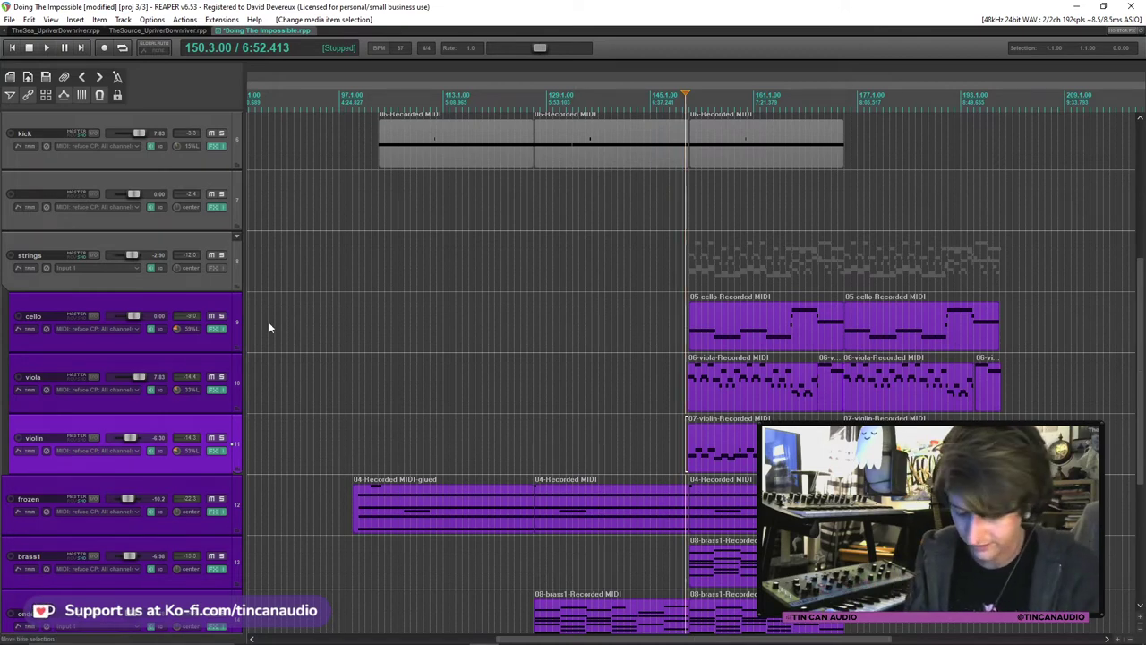
Turn on repeat playback and trim the starts of the first violin and viola items to bar 151.
key("grave")
key("r")
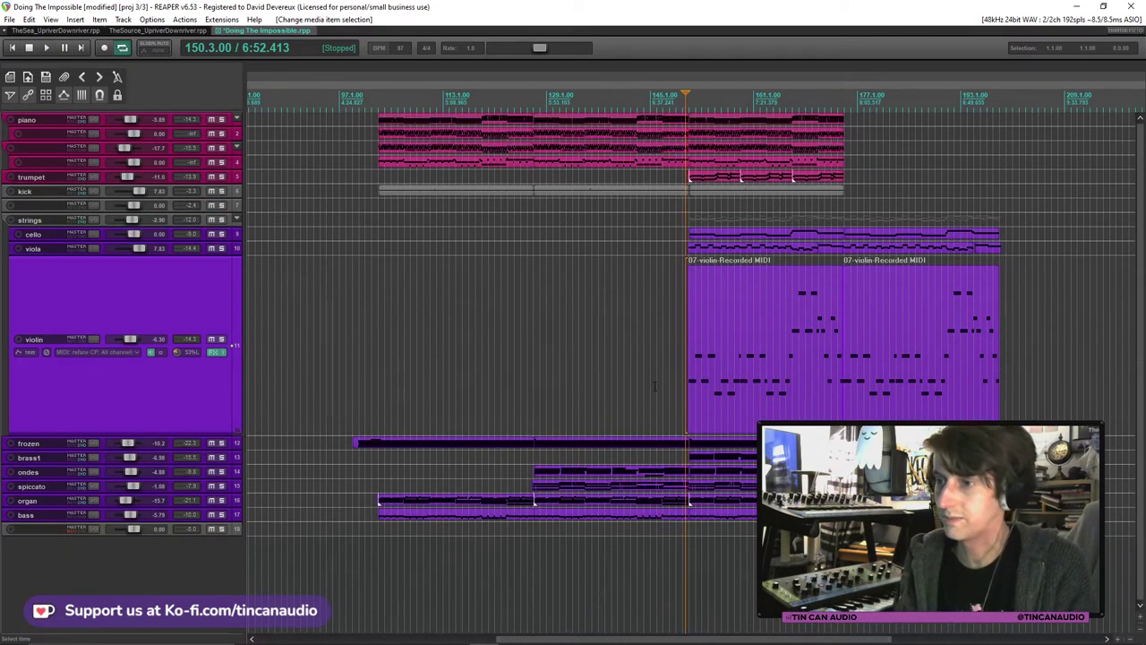
left_click_drag(126, 436, 133, 320)
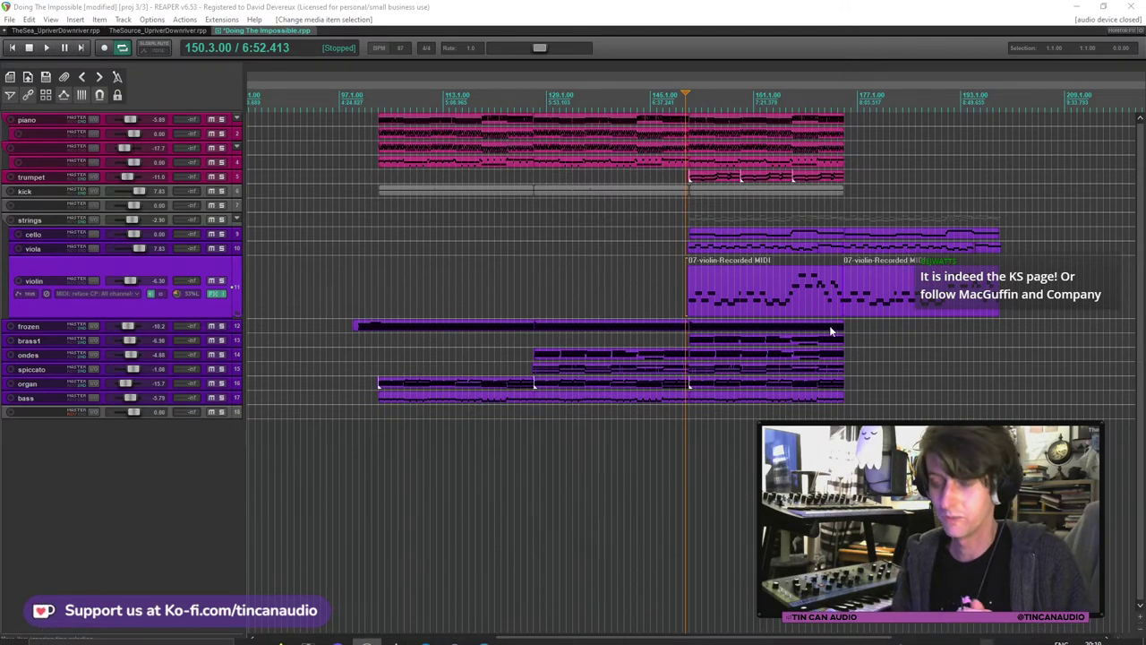
scroll(690, 264, "up", 3)
scroll(691, 265, "up", 5)
left_click_drag(731, 295, 759, 302)
left_click_drag(730, 248, 761, 248)
left_click(726, 251)
scroll(615, 266, "up", 2)
scroll(614, 270, "down", 2)
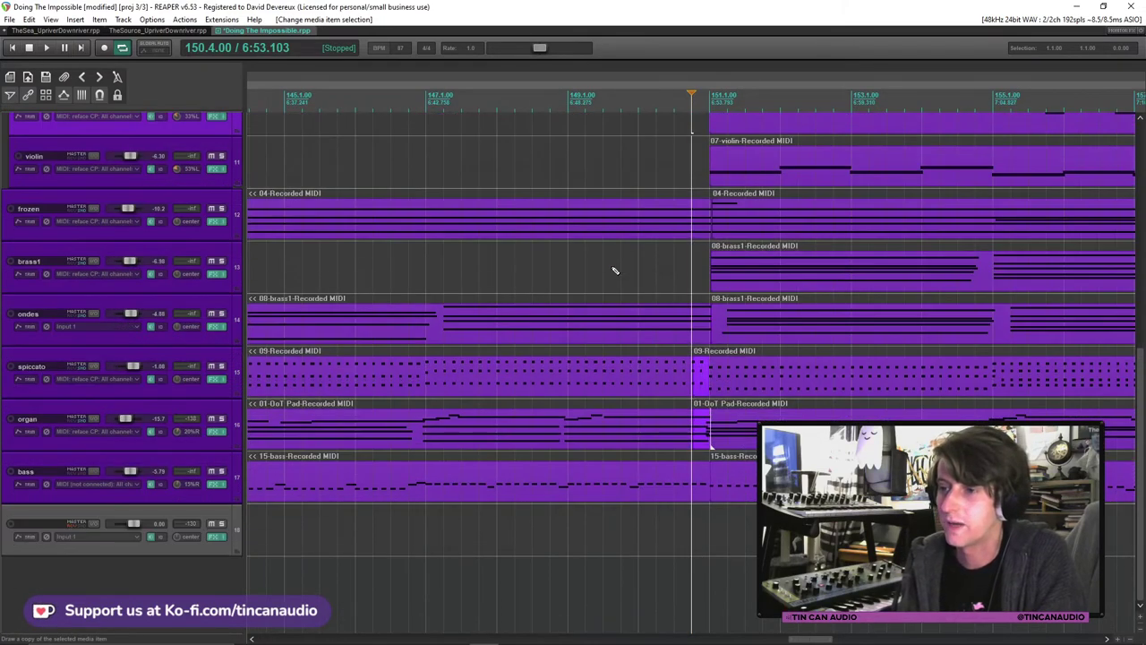
scroll(975, 269, "up", 5)
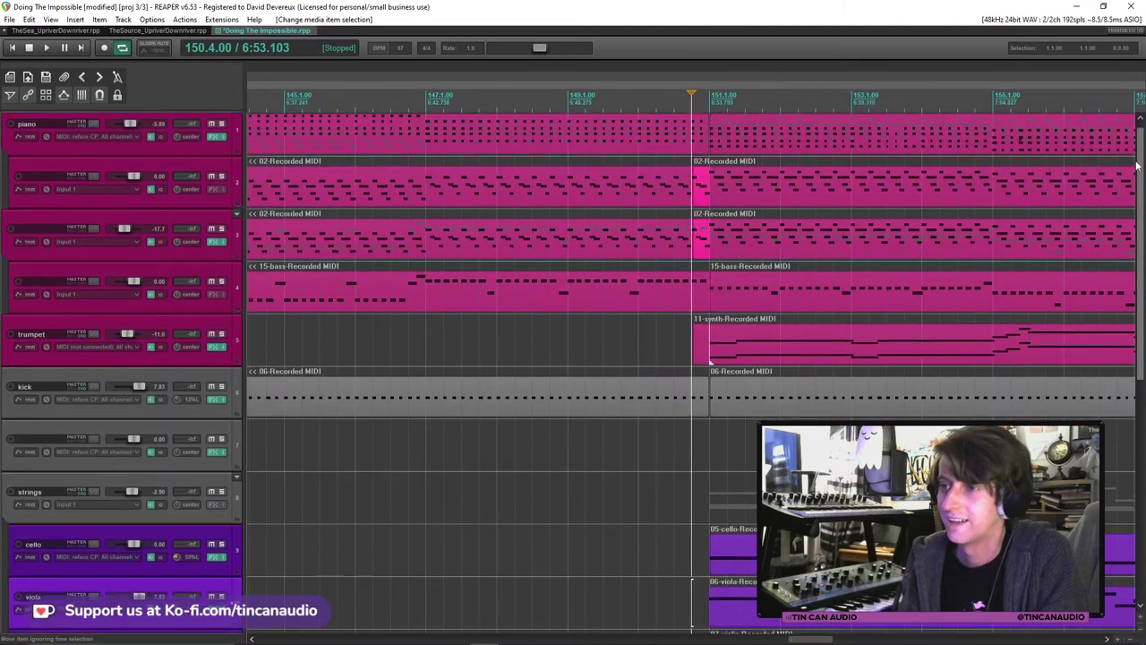
Play the arrangement from just before bar 151 to check the string entry.
scroll(949, 282, "down", 2)
scroll(941, 289, "down", 1)
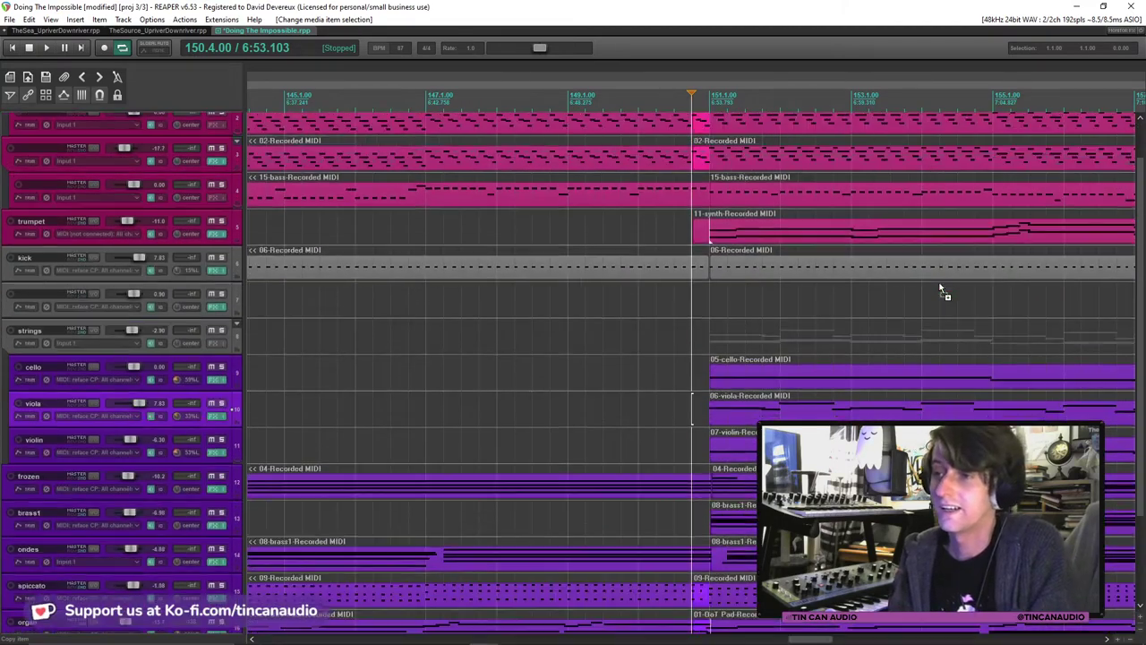
scroll(940, 288, "down", 4)
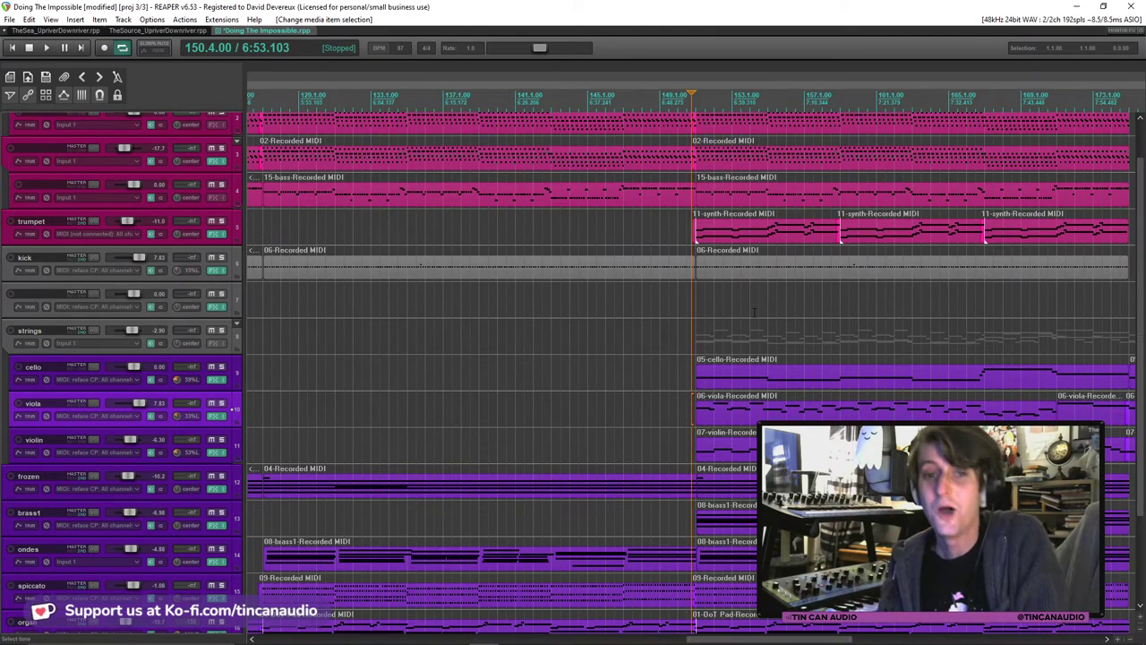
key("space")
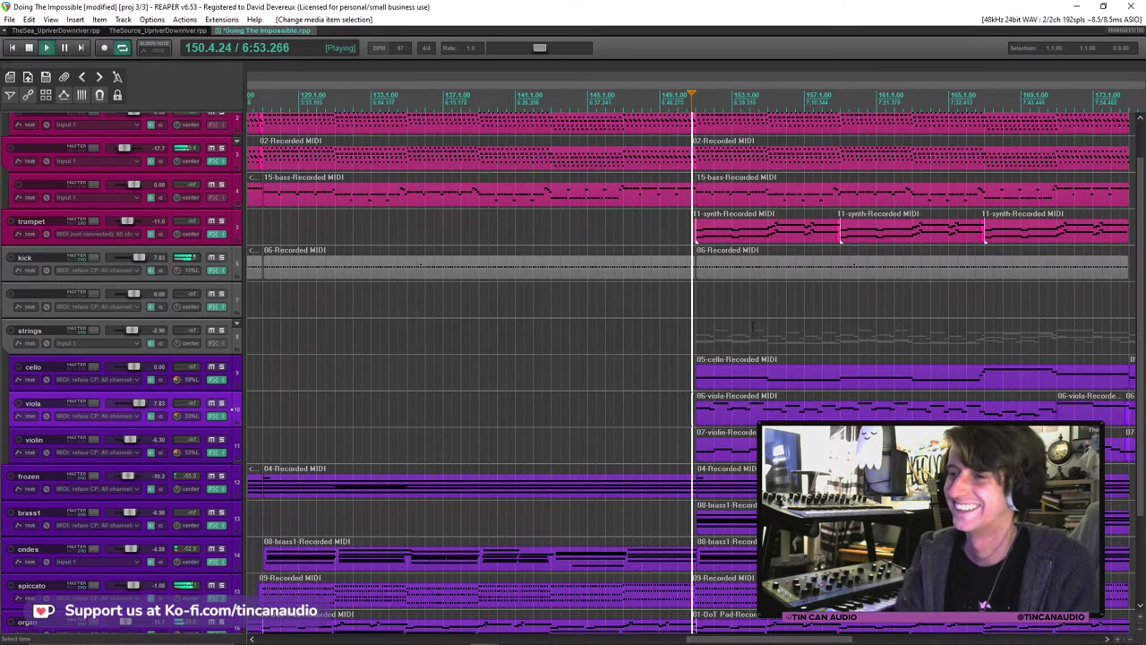
scroll(726, 408, "down", 3)
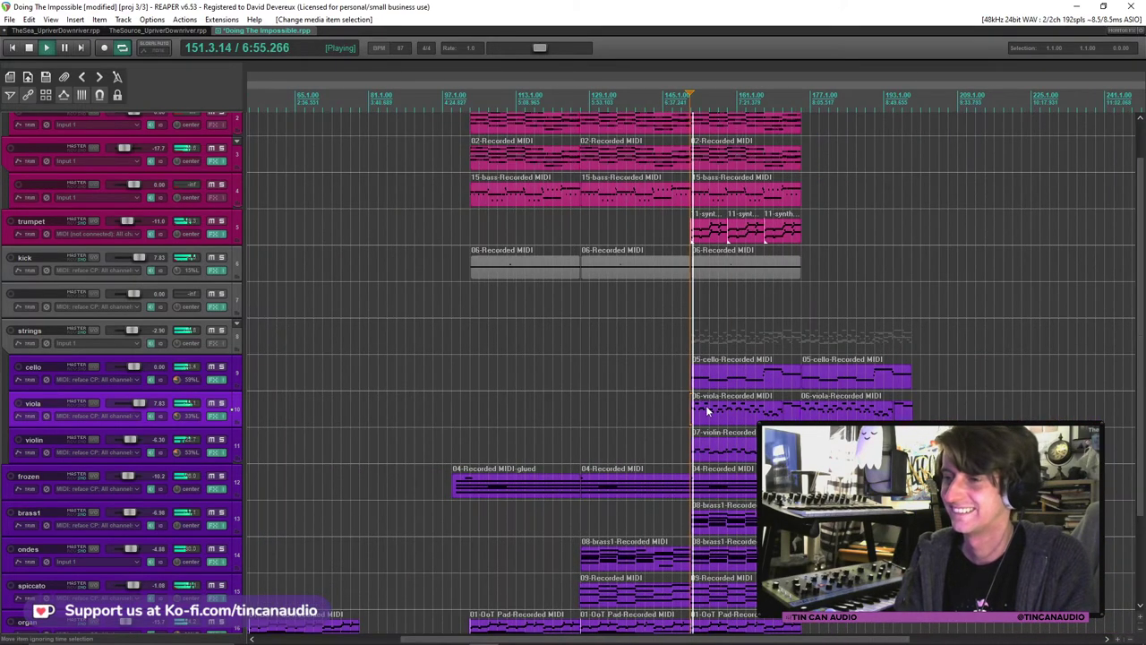
Duplicate the third-section piano, piano-doubling and bass items at the end of that section, about bar 175, and play from bar 171.
left_click(708, 163)
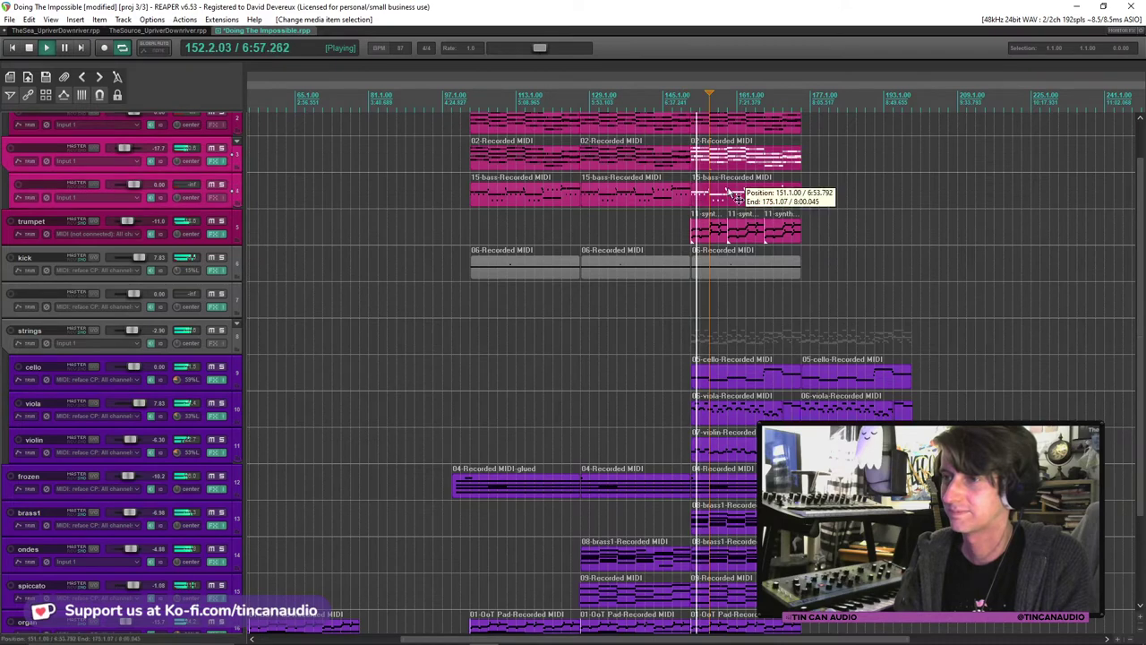
scroll(730, 157, "up", 2)
left_click(752, 148, "shift")
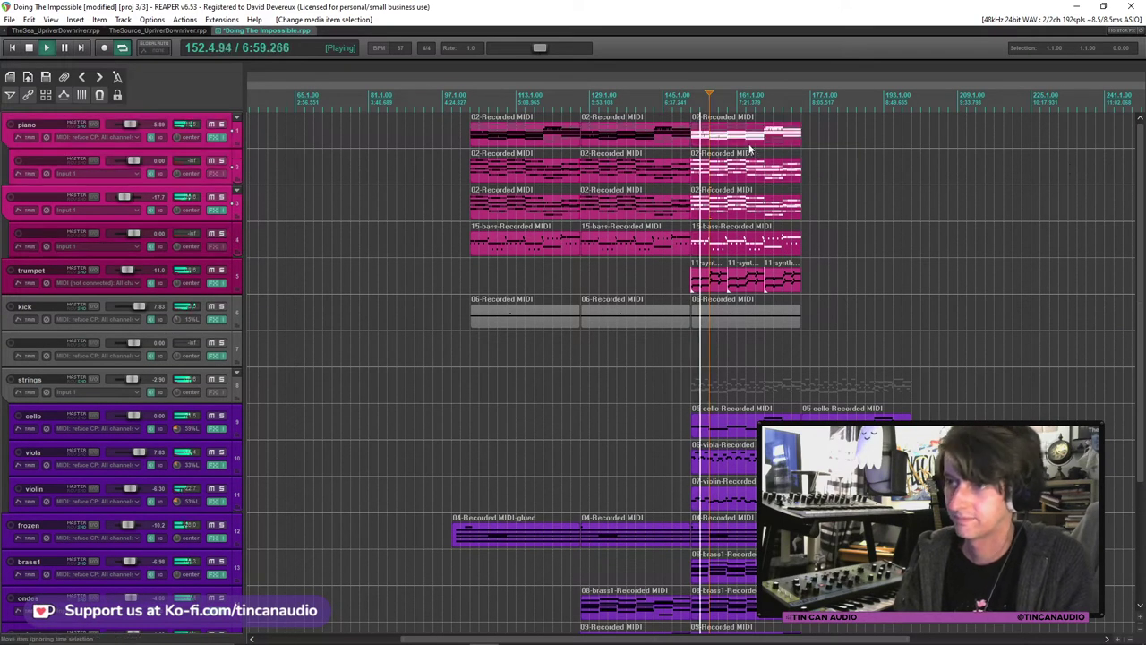
key("space")
left_click(806, 143)
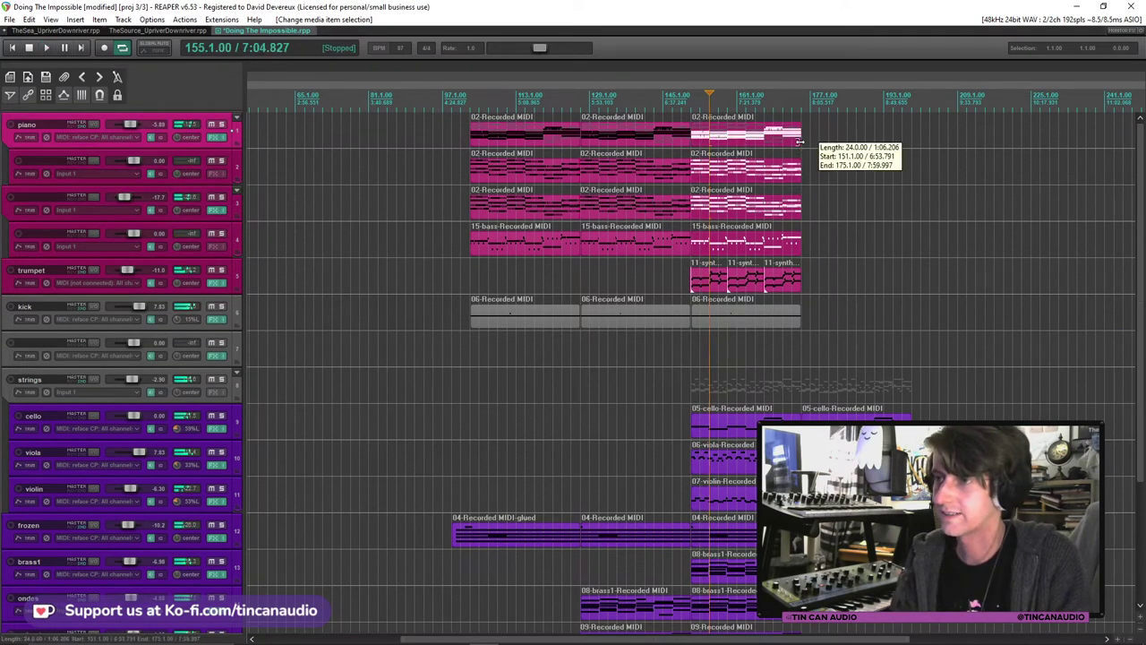
key("ctrl+v")
left_click(782, 165)
key("space")
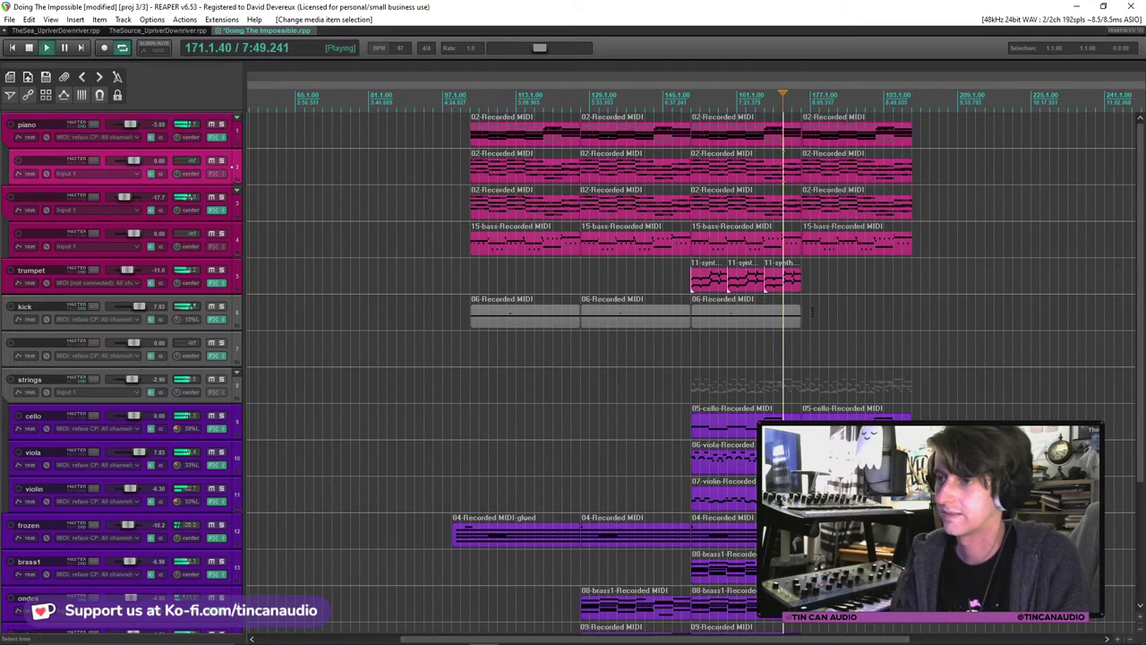
Duplicate the third-section kick item at bar 175 and play from about bar 173.
left_click(786, 318)
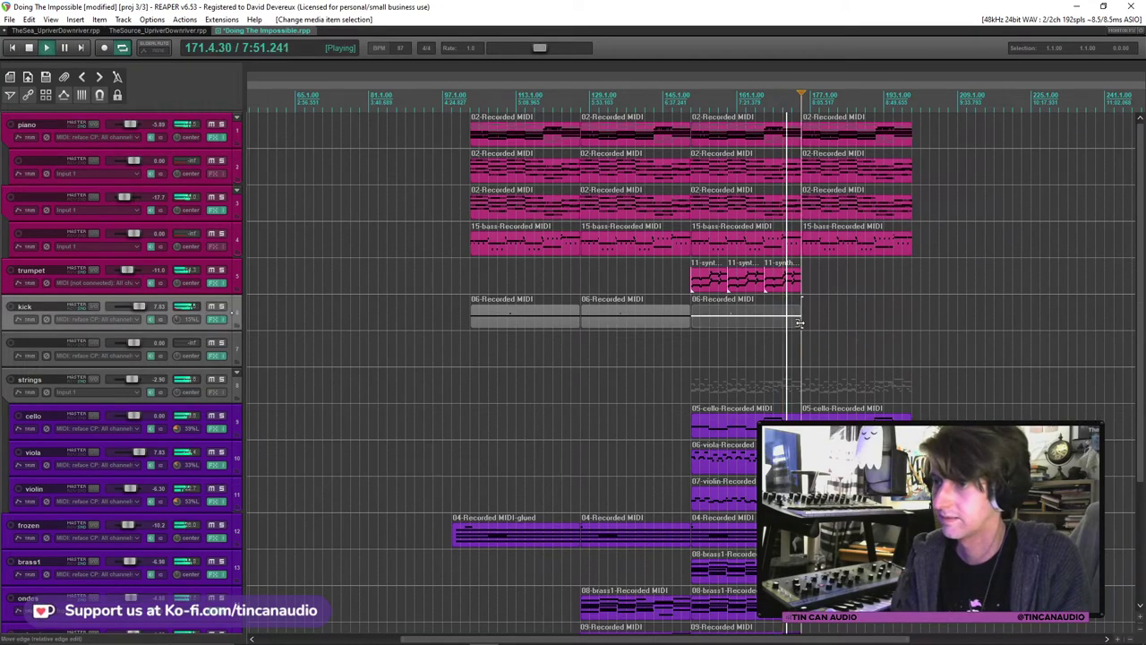
key("ctrl+v")
key("space")
left_click(792, 315)
key("space")
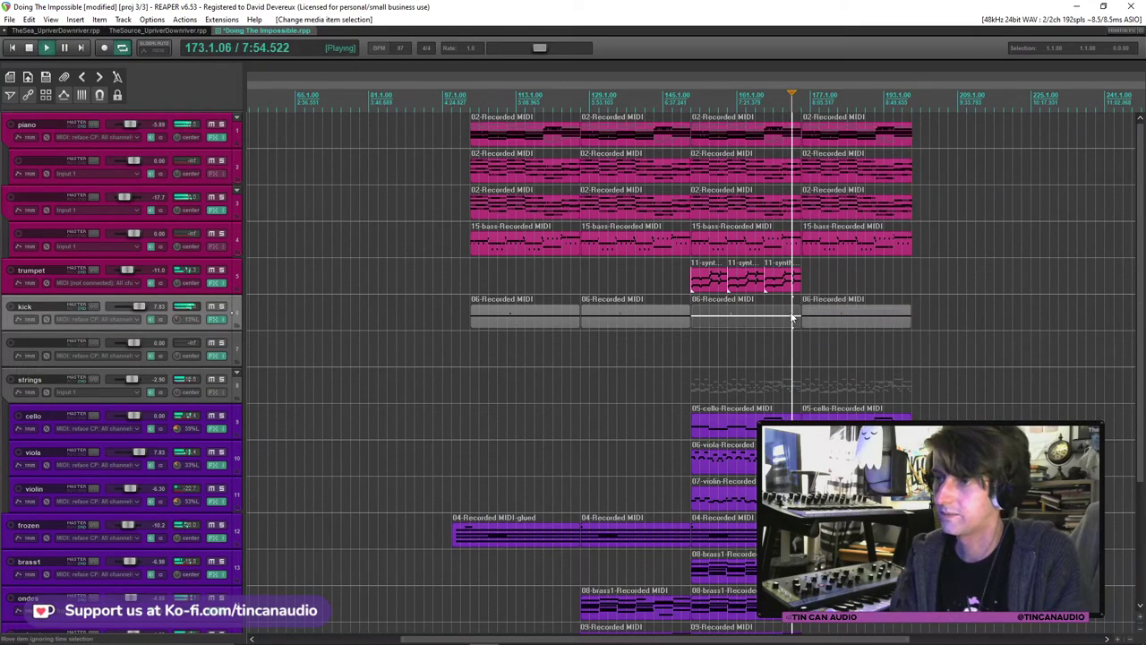
Try to paste a copy of the last trumpet item at bar 175, and undo the paste.
left_click(787, 285)
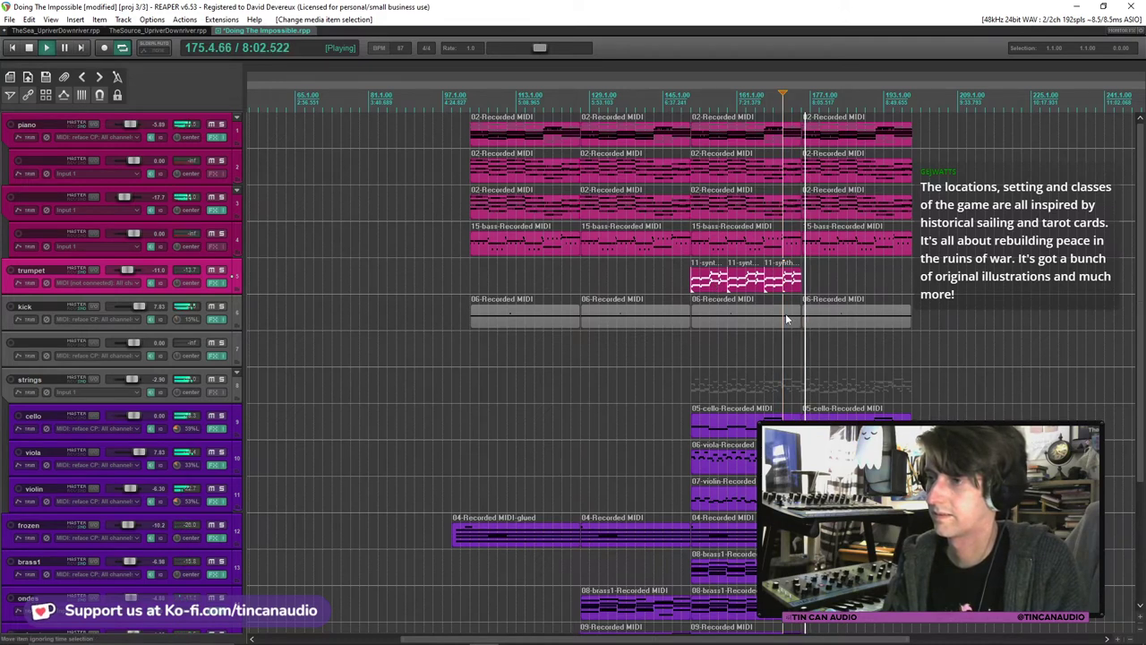
key("space")
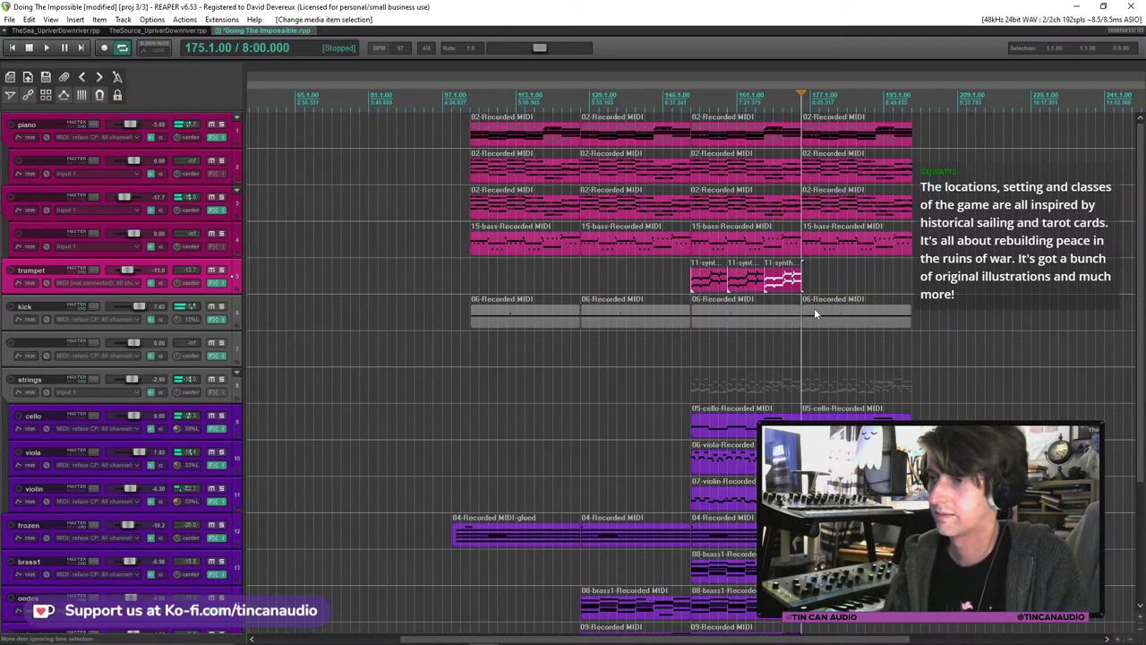
key("ctrl+v")
key("ctrl+z")
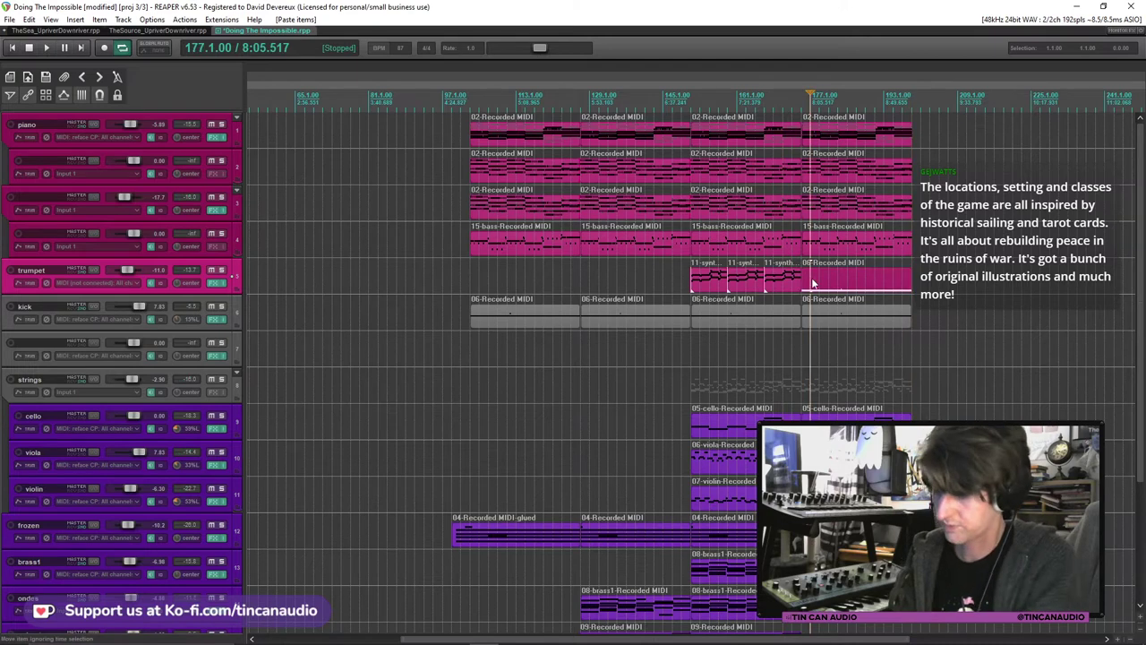
Copy the last trumpet item and paste it at bar 175, checking the section from bar 151.
left_click(787, 285)
left_click(787, 285)
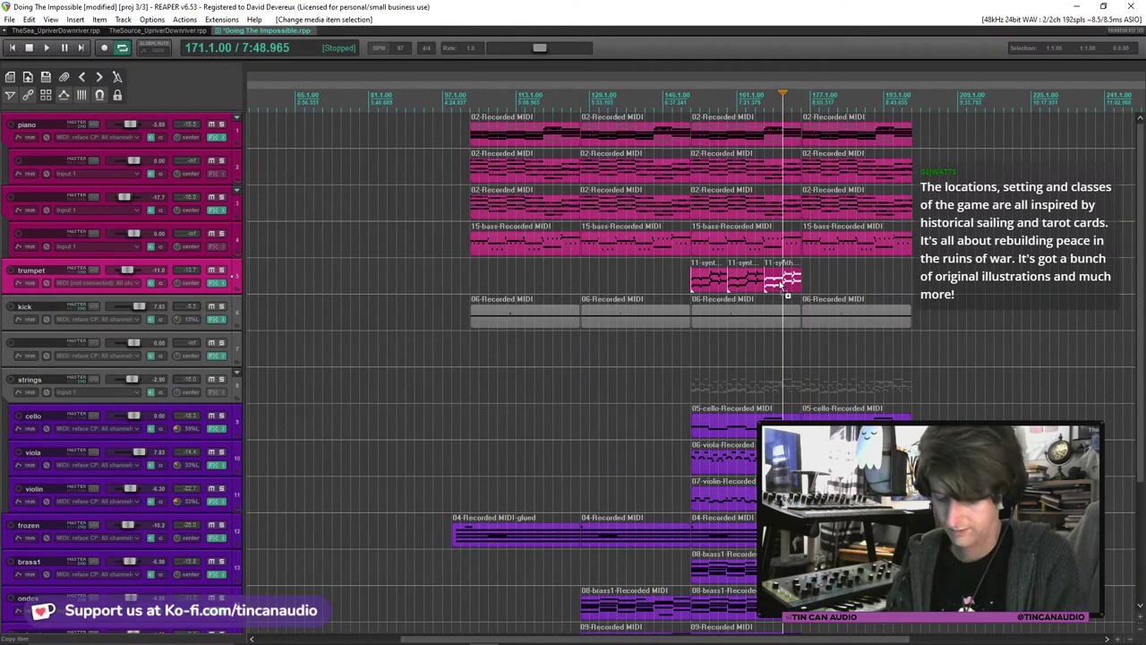
left_click(796, 287)
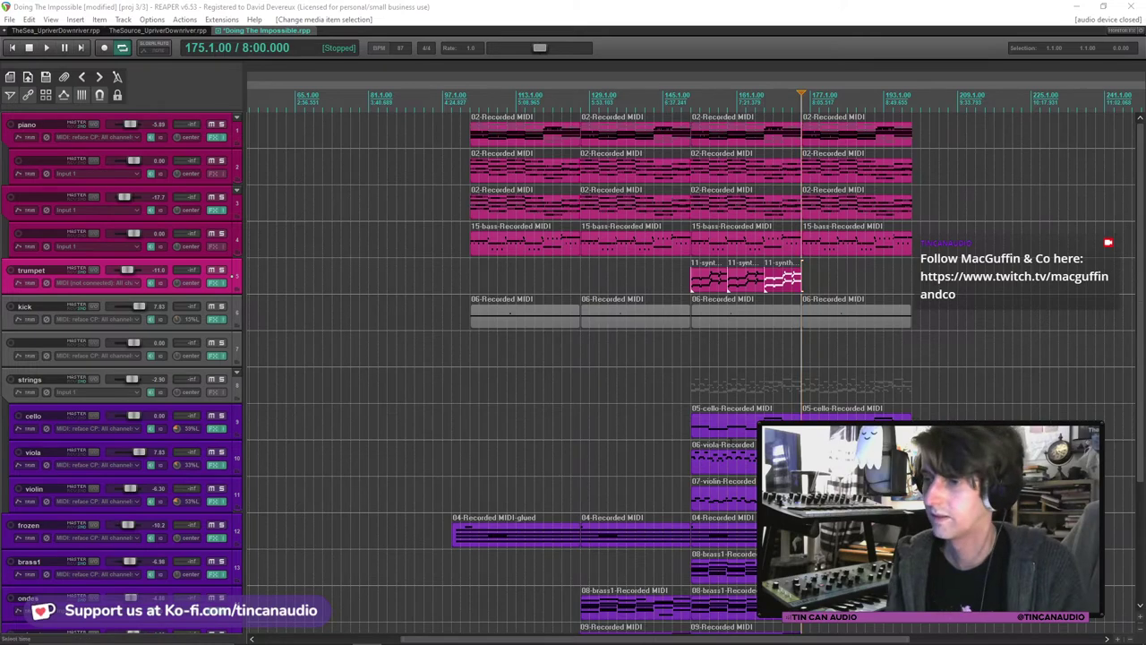
left_click(705, 433)
key("space")
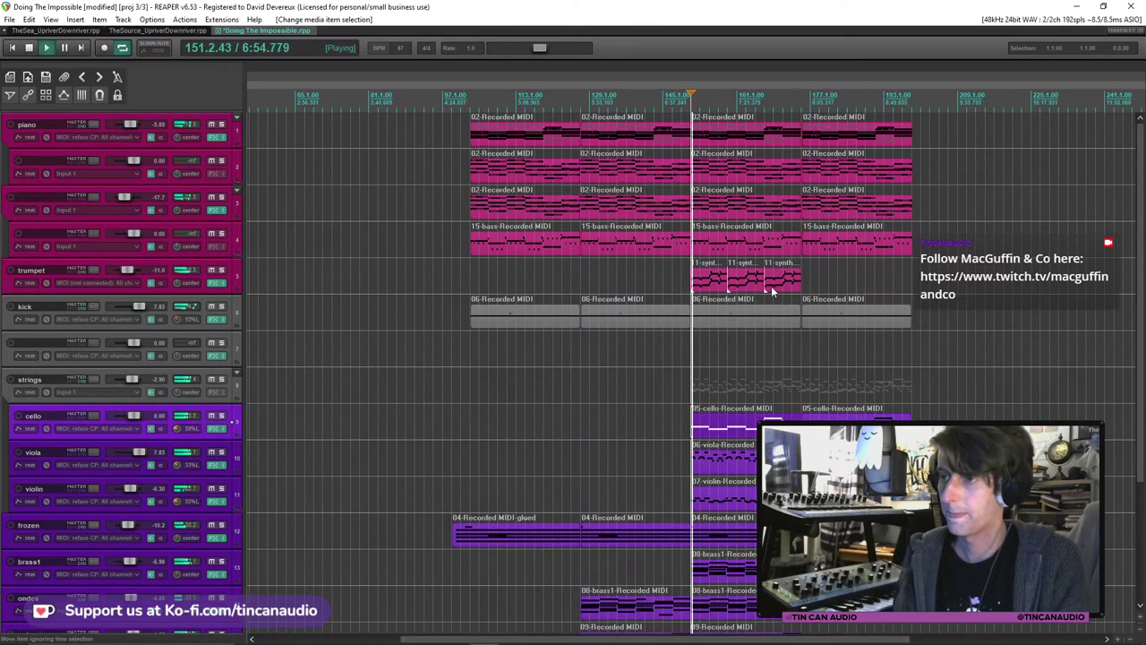
left_click(773, 284)
scroll(660, 307, "up", 5)
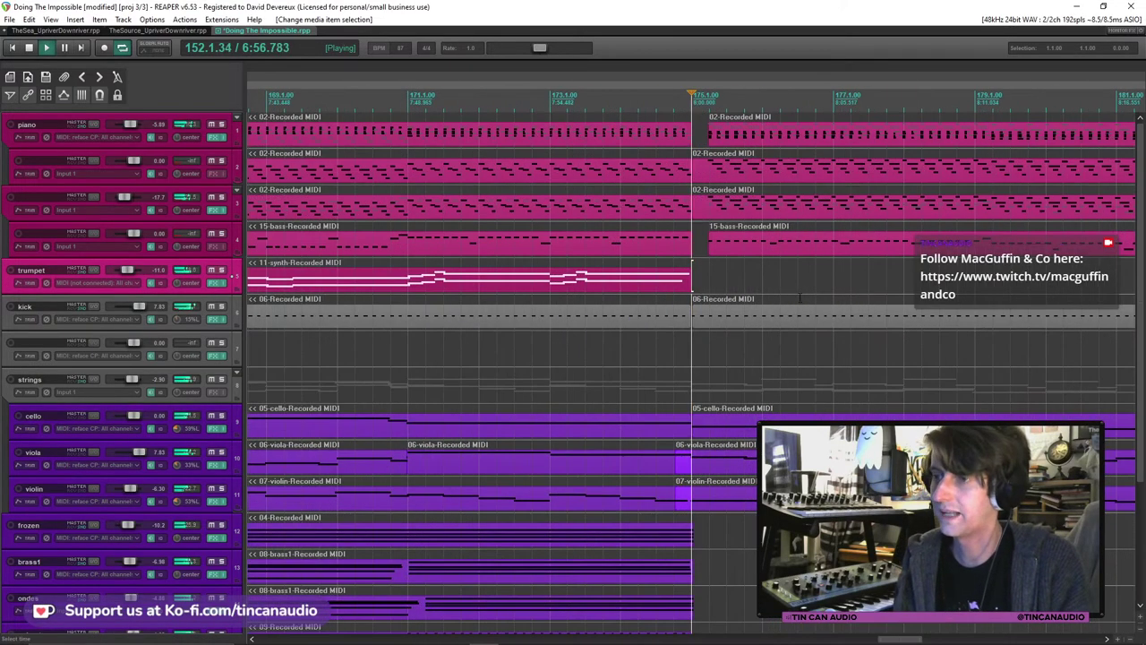
scroll(660, 306, "down", 3)
key("ctrl+v")
Play across the join at bar 175 and examine where the piano, bass and string items start.
key("space")
left_click(582, 250)
key("space")
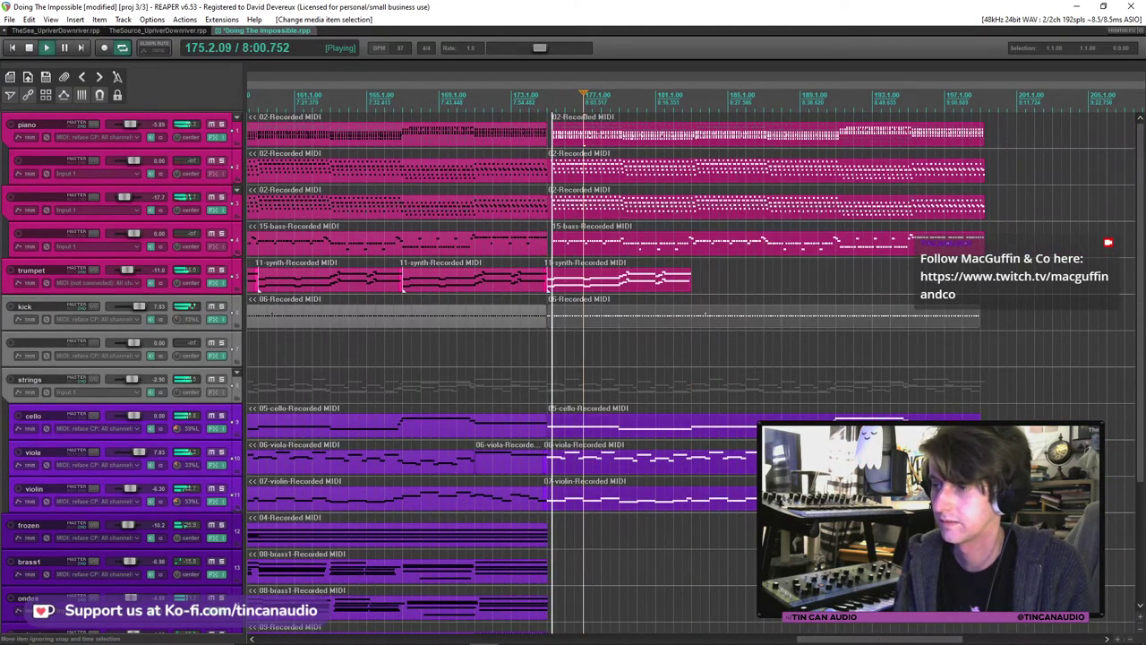
left_click(954, 452)
left_click_drag(548, 252, 552, 252)
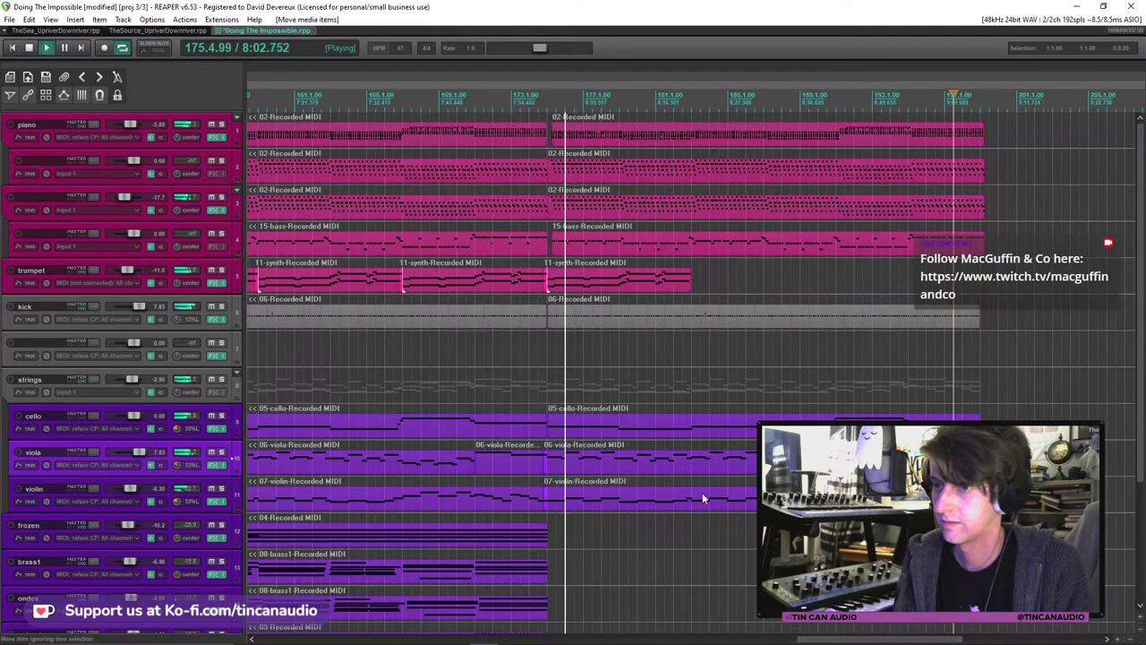
left_click(550, 252)
key("space")
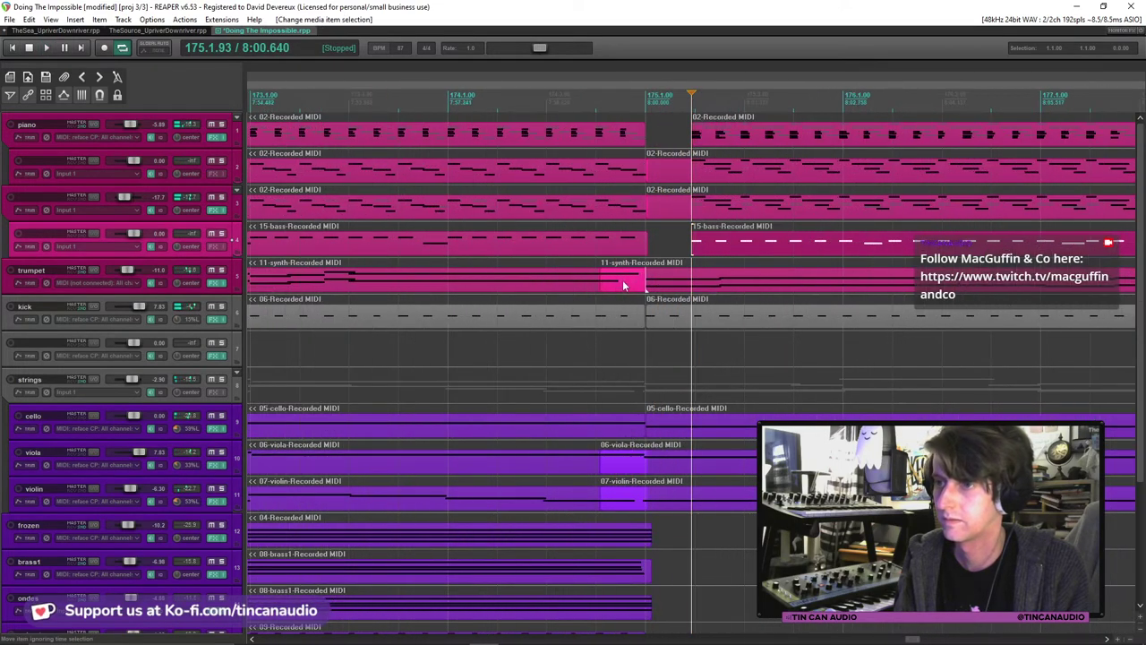
scroll(667, 248, "up", 3)
key("space")
left_click(655, 168)
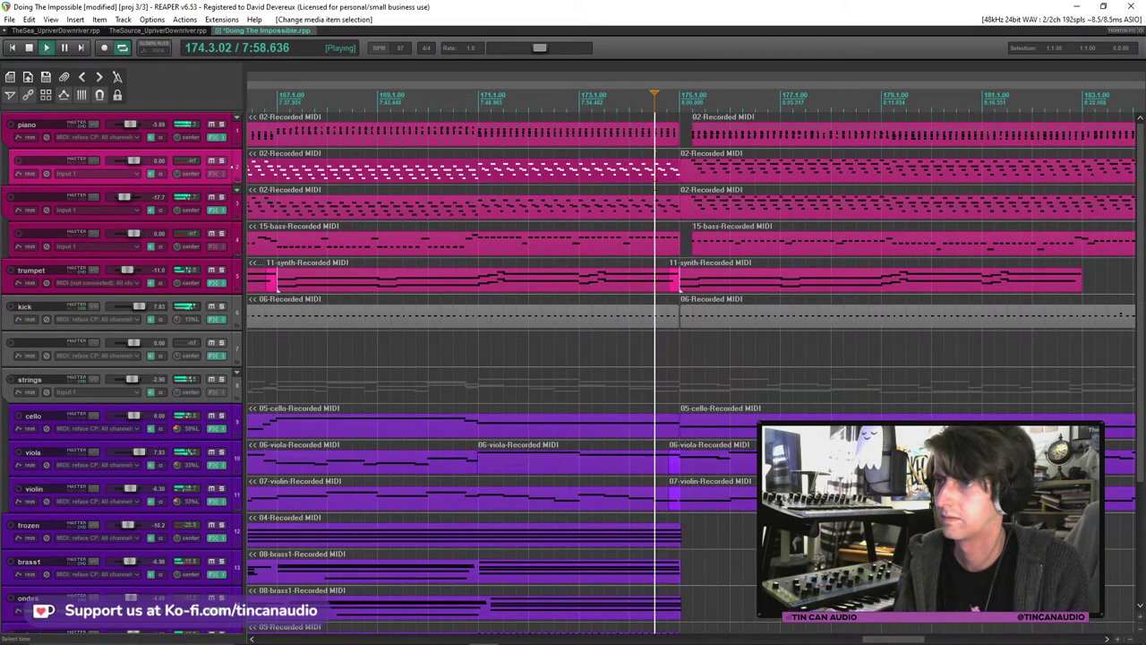
Move the fourth-section piano, piano-doubling and bass items earlier to line up with bar 175, and play from about bar 173.
left_click(721, 249)
left_click(730, 139)
key("space")
left_click_drag(733, 246, 725, 255)
left_click(616, 206)
key("space")
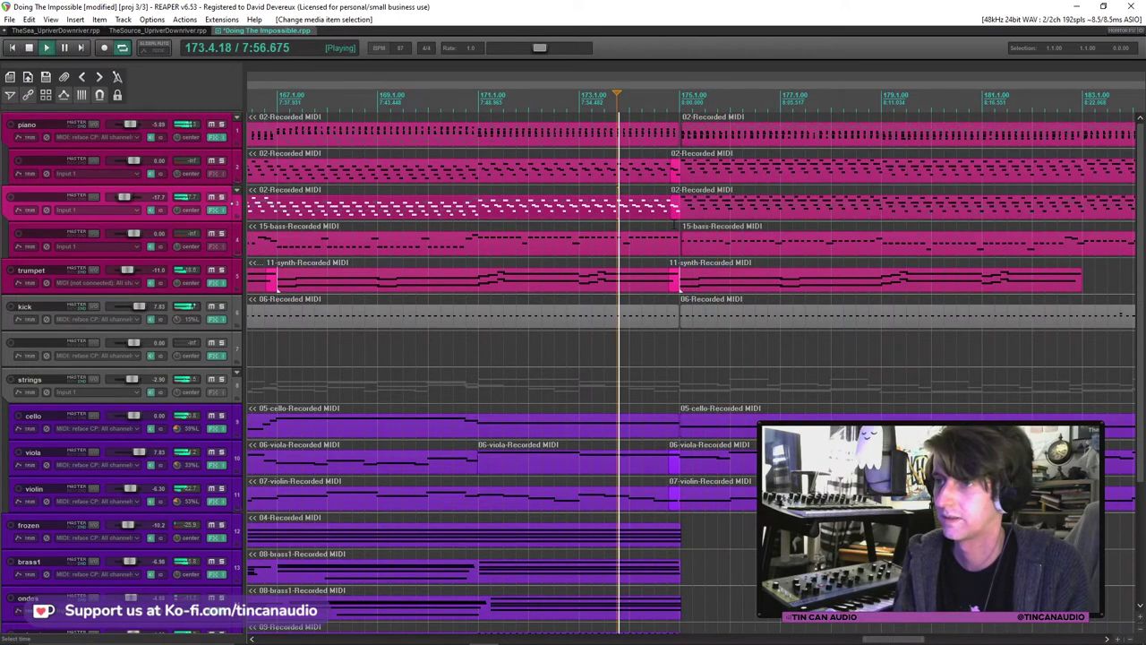
Delete the lower-octave notes from the trumpet's MIDI item starting at bar 175 and return to the arrangement.
scroll(792, 256, "down", 3)
double_click(797, 277)
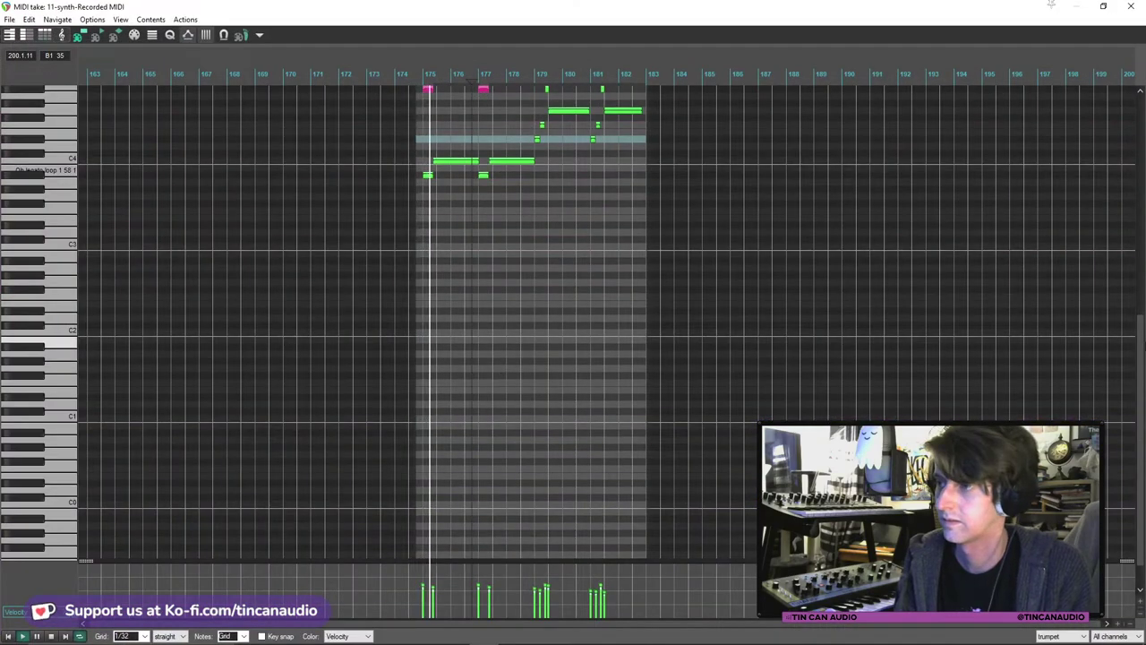
scroll(1119, 240, "up", 7)
key("space")
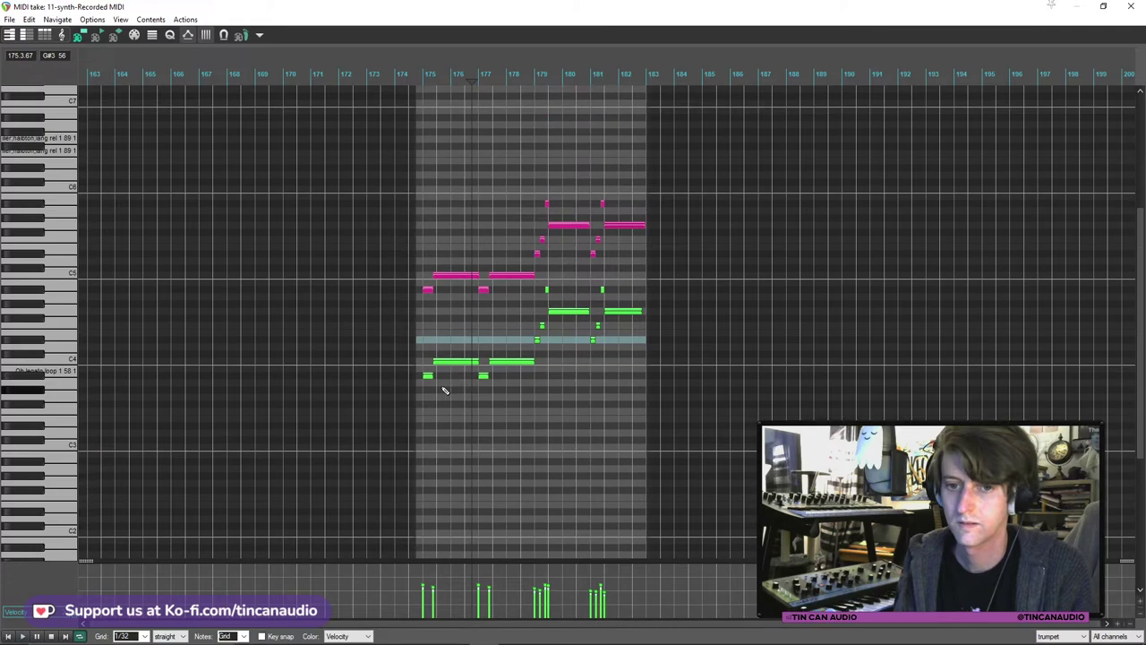
key("Delete")
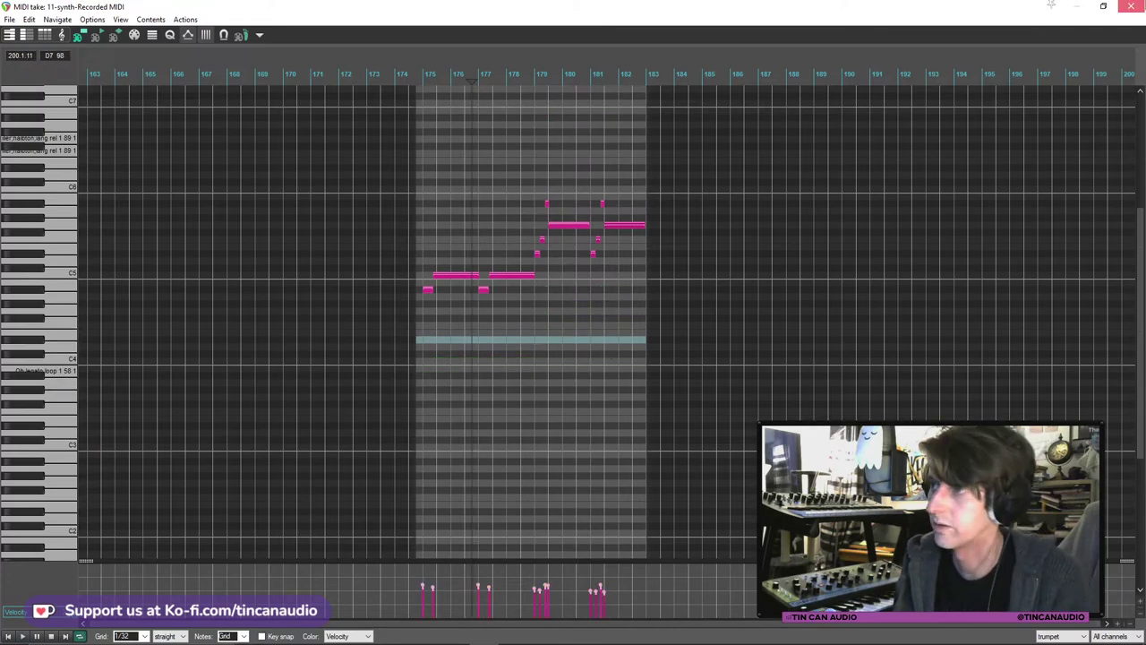
key("Escape")
Play the join into the trumpet's last item at bar 175, then stop playback.
left_click(713, 283)
key("space")
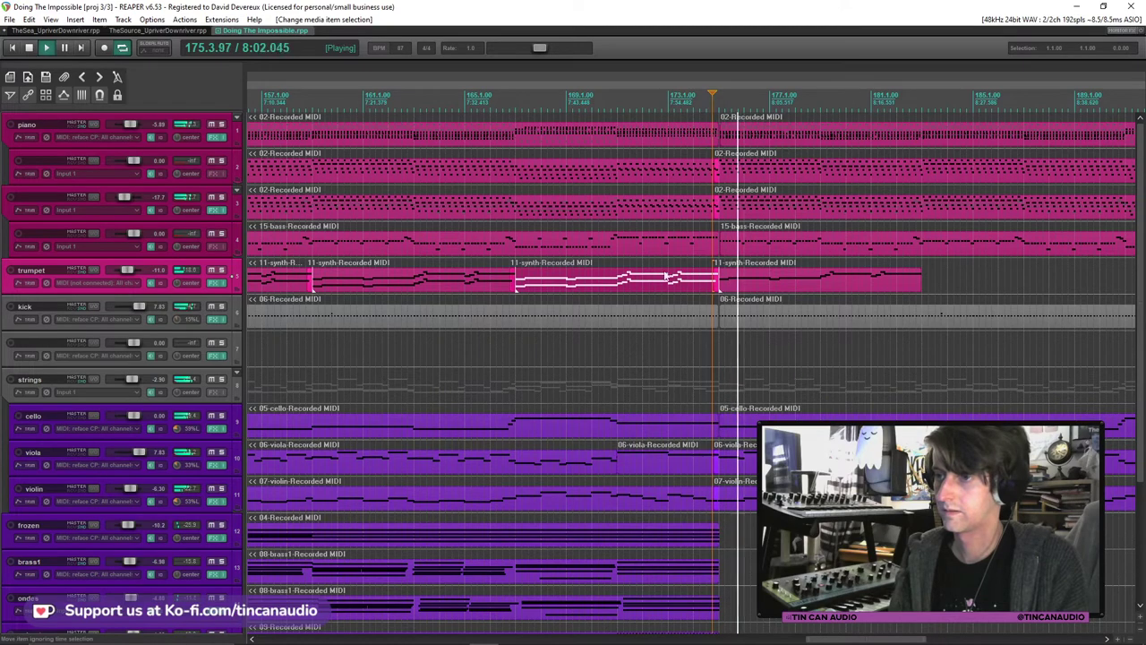
key("space")
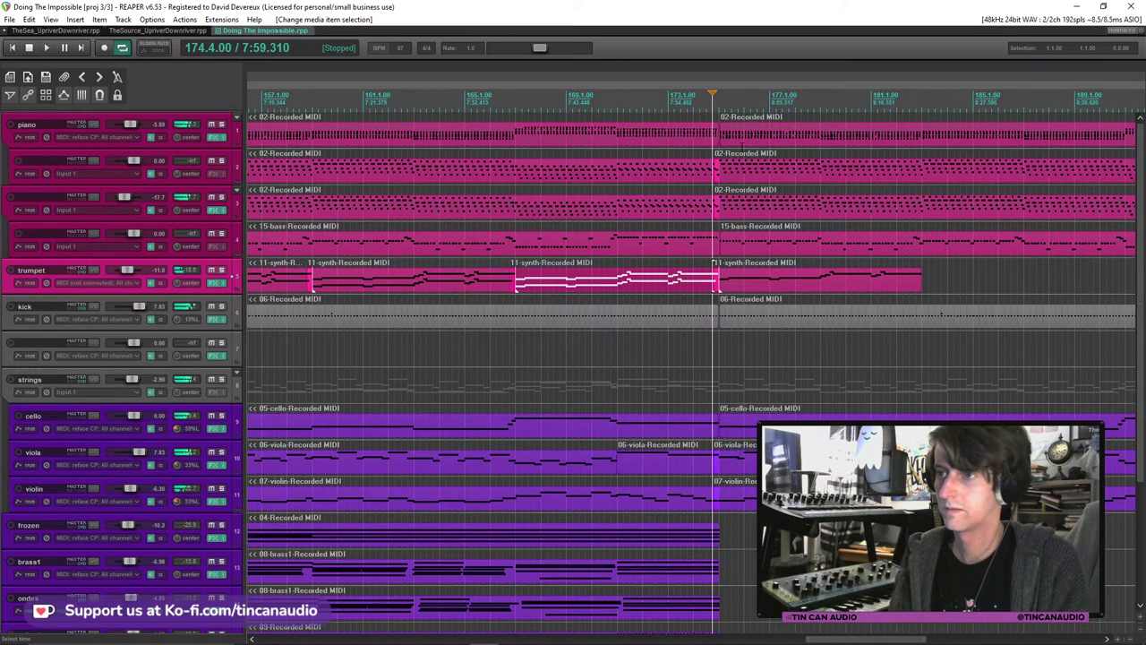
Try to shift the second piano track's item onto the start of bar 175 and play across the join.
scroll(701, 176, "up", 3)
left_click(701, 175)
key("space")
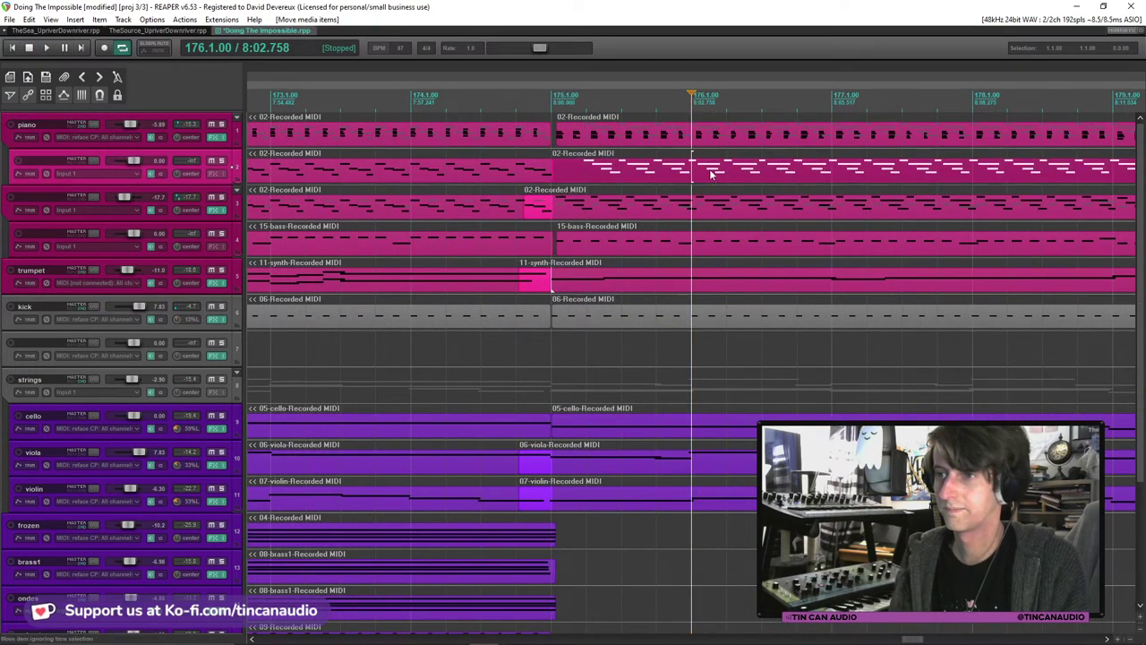
left_click(548, 171)
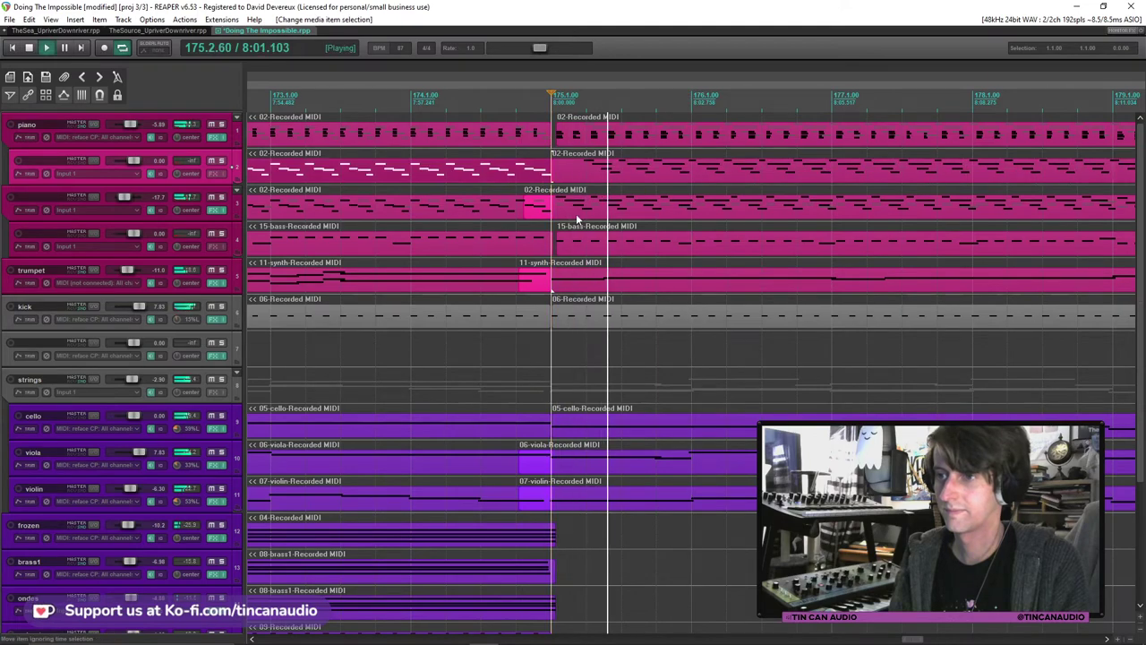
key("space")
Play the transition into bar 175 again to check the timing of the piano items against the kick.
scroll(576, 213, "down", 5)
scroll(728, 245, "down", 4)
left_click(739, 166)
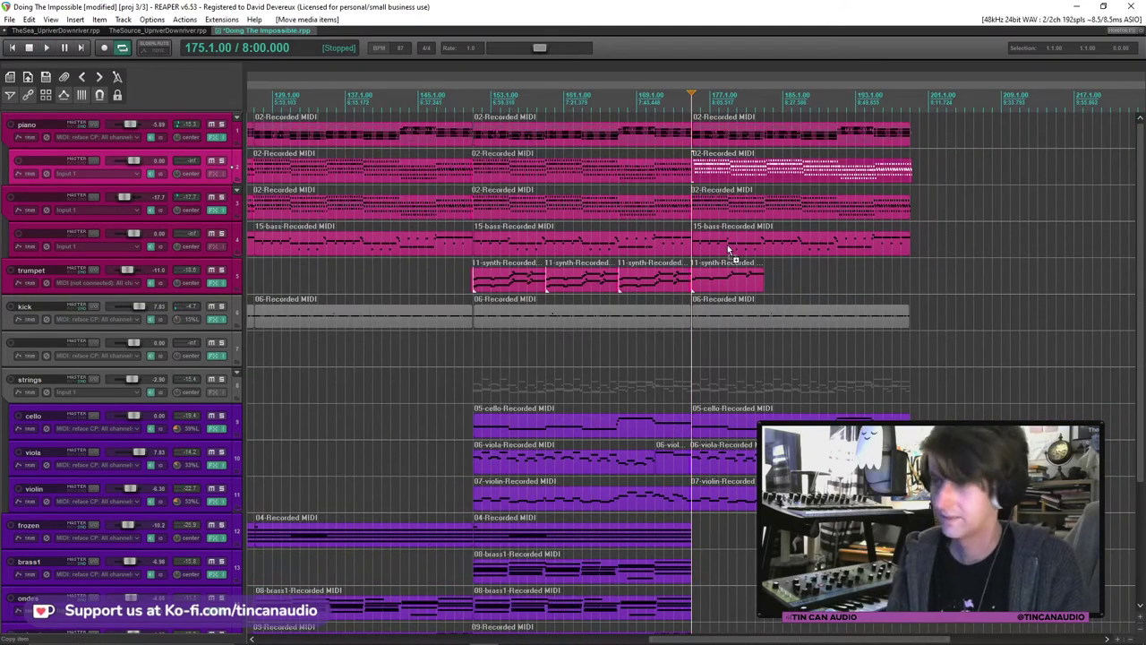
key("space")
scroll(730, 161, "up", 8)
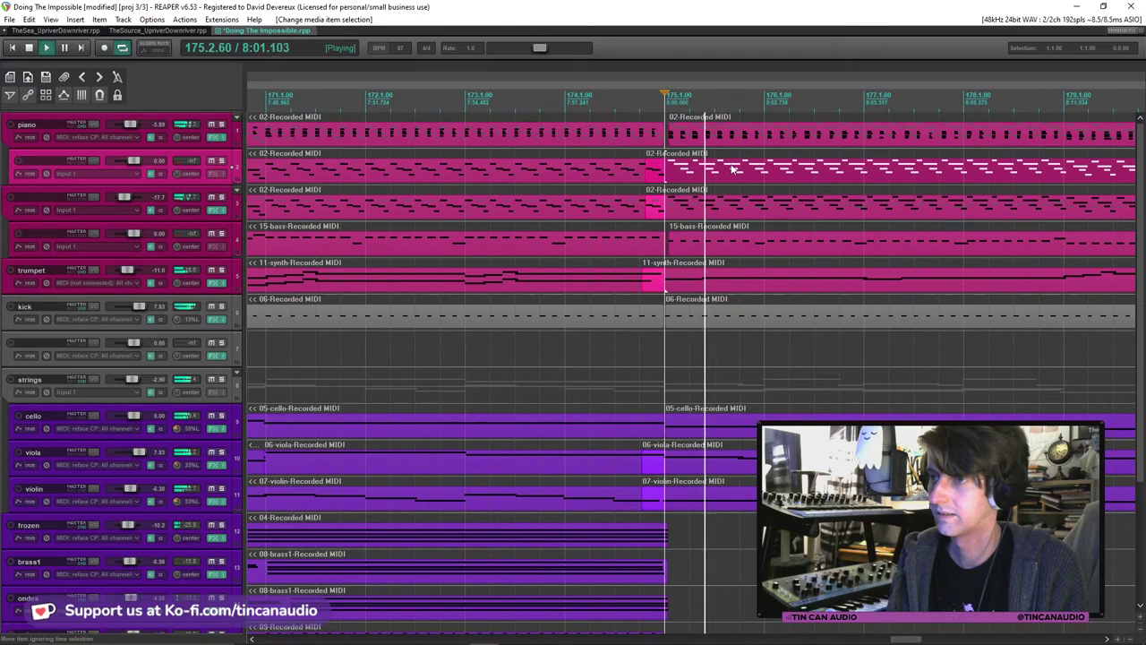
key("space")
Move the last items on the piano and bass tracks earlier so their first notes land on 175.1.00, and play the join.
scroll(720, 177, "up", 4)
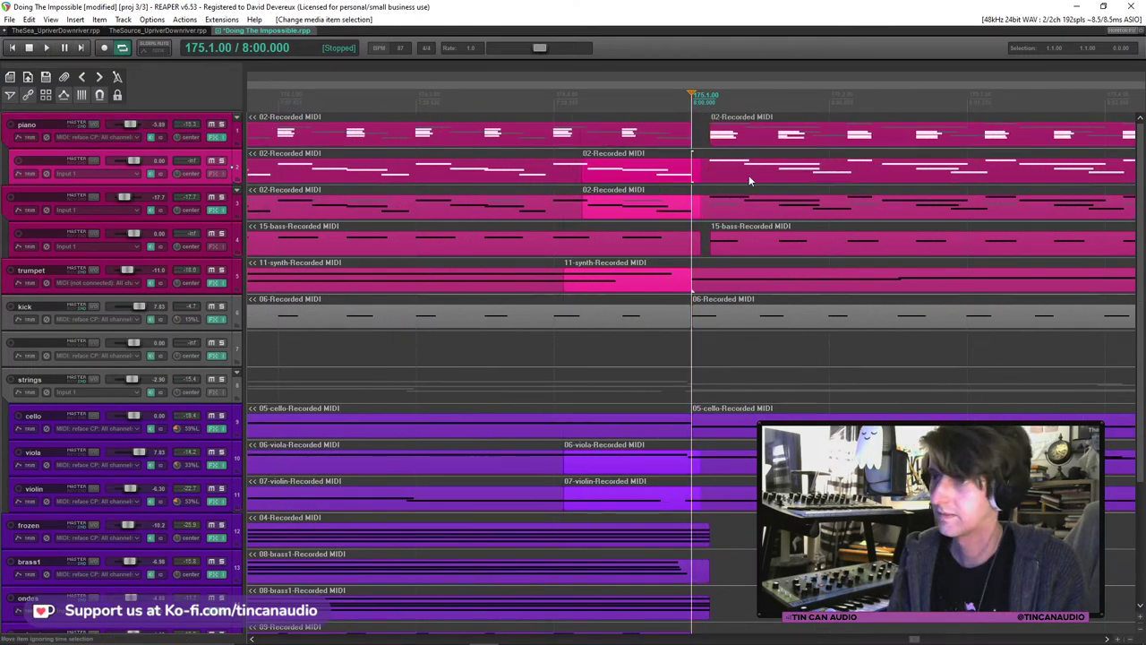
left_click_drag(751, 180, 734, 131)
mouse_move(721, 229)
left_mouse_down()
mouse_move(731, 234)
mouse_move(712, 247)
left_mouse_up()
key("space")
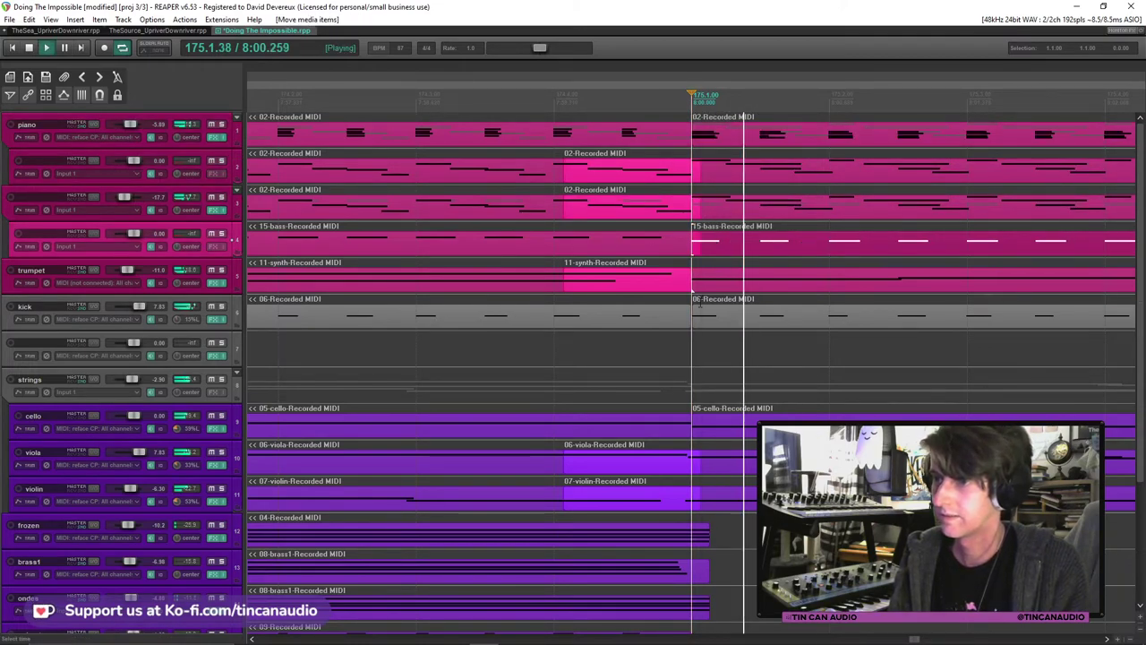
scroll(772, 264, "down", 3)
scroll(771, 263, "down", 3)
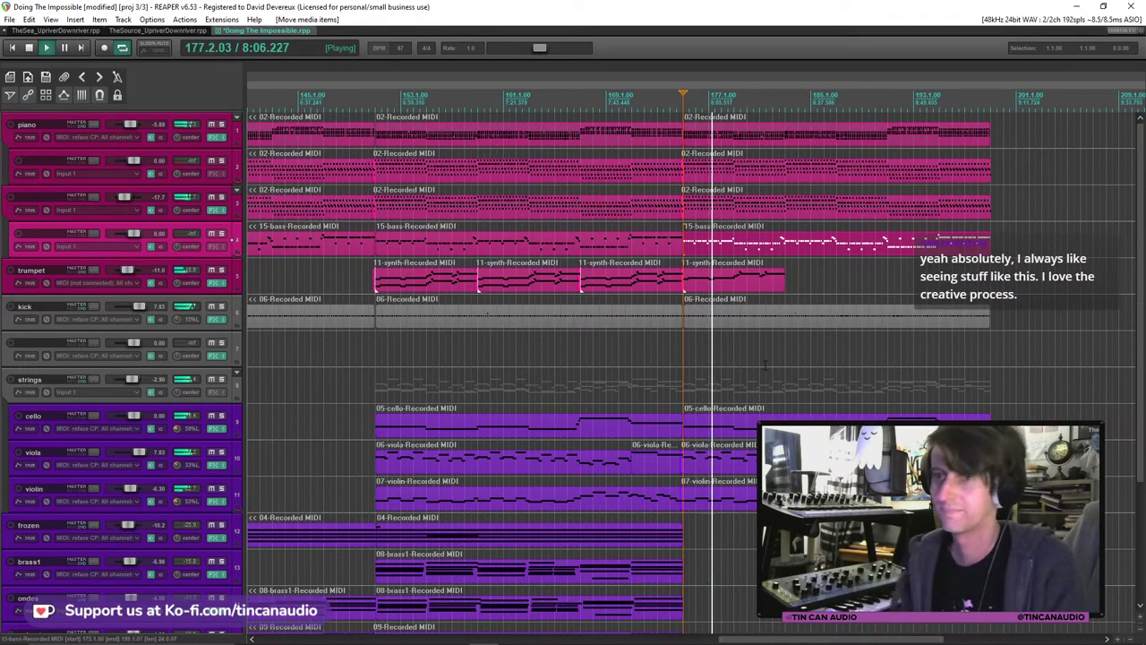
Solo the trumpet track and adjust the modulation wheel of its HALion Sonic SE Oboe Combi instrument.
left_click(703, 244)
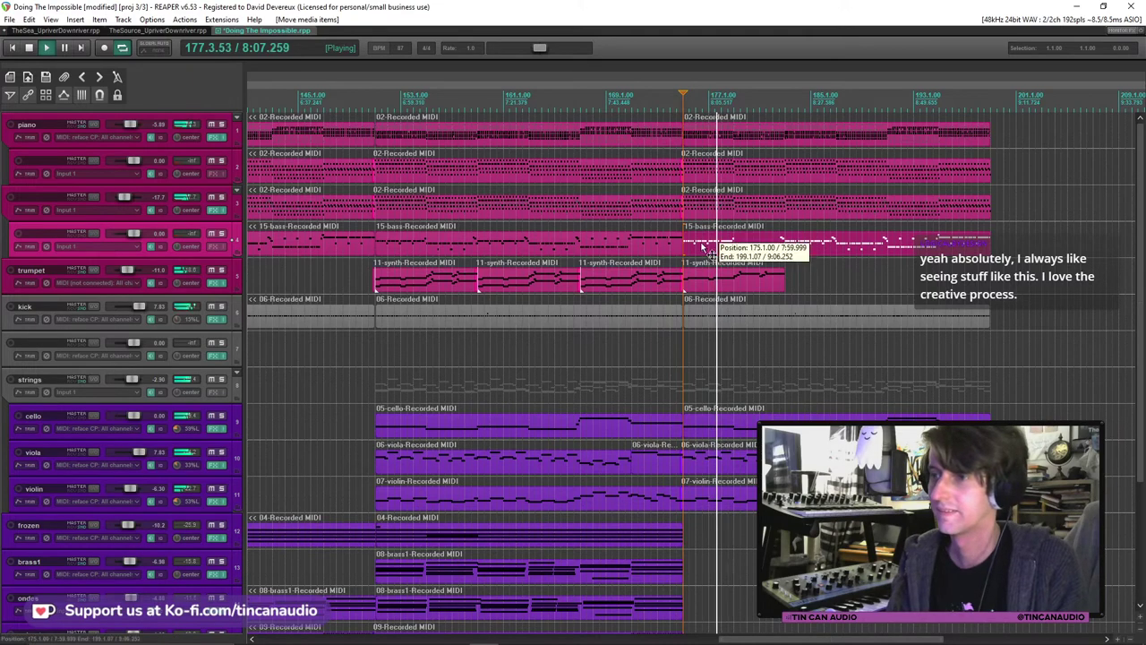
left_click(746, 285)
left_click(222, 269)
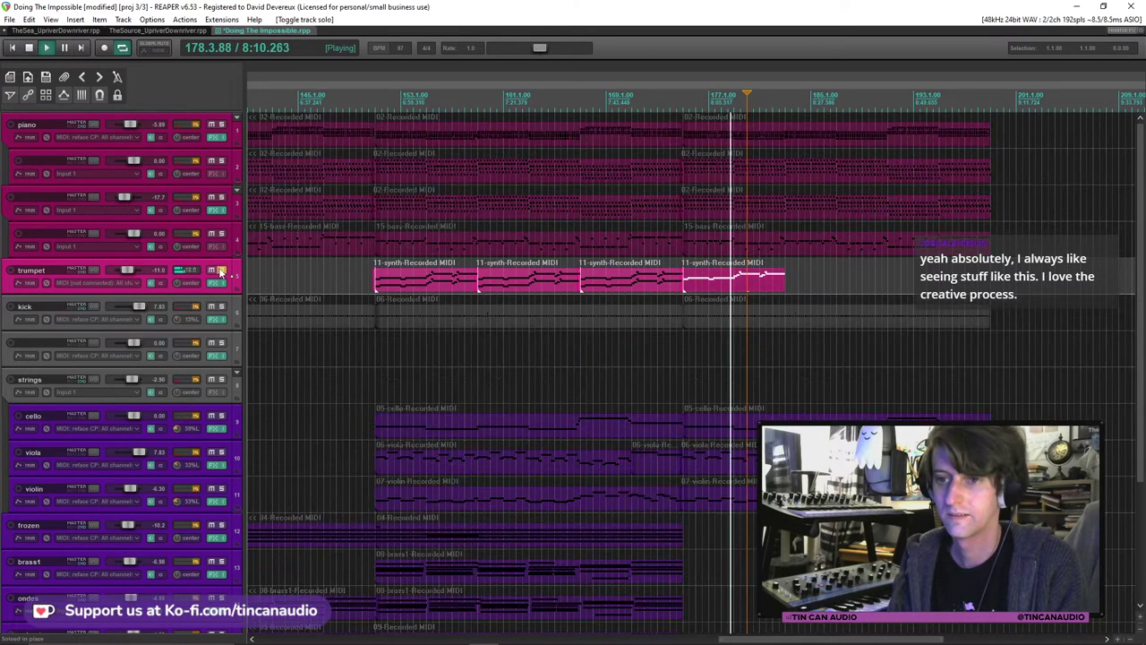
left_click(216, 282)
left_click(181, 493)
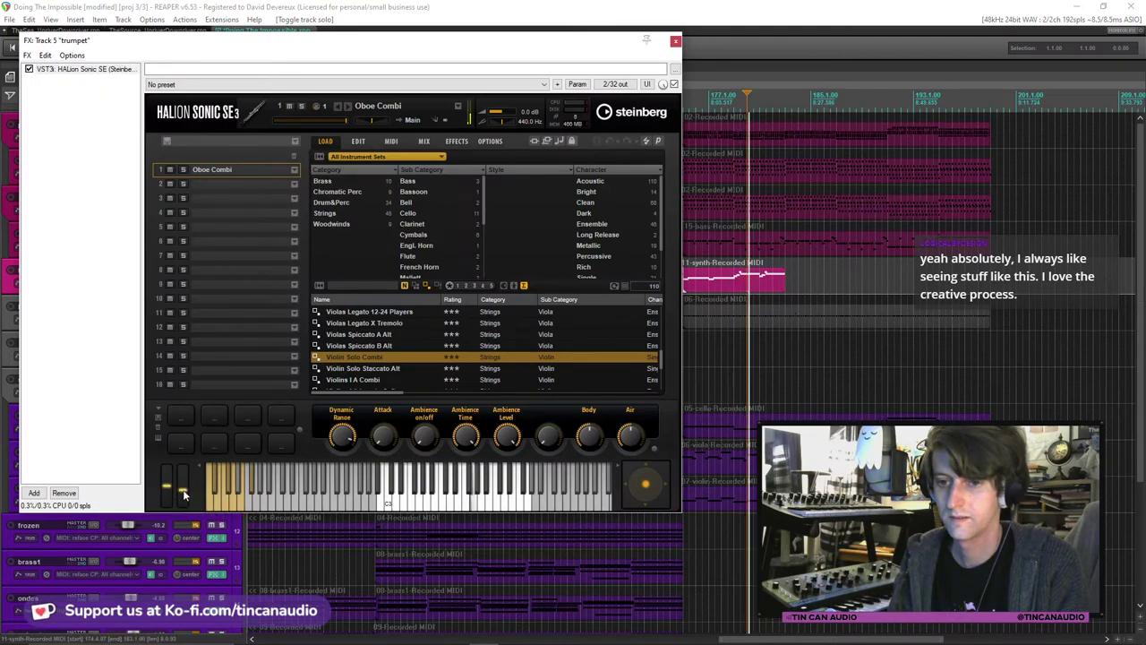
key("Escape")
Take the trumpet track out of solo and play the full mix from bar 174.
key("space")
left_click(670, 322)
key("space")
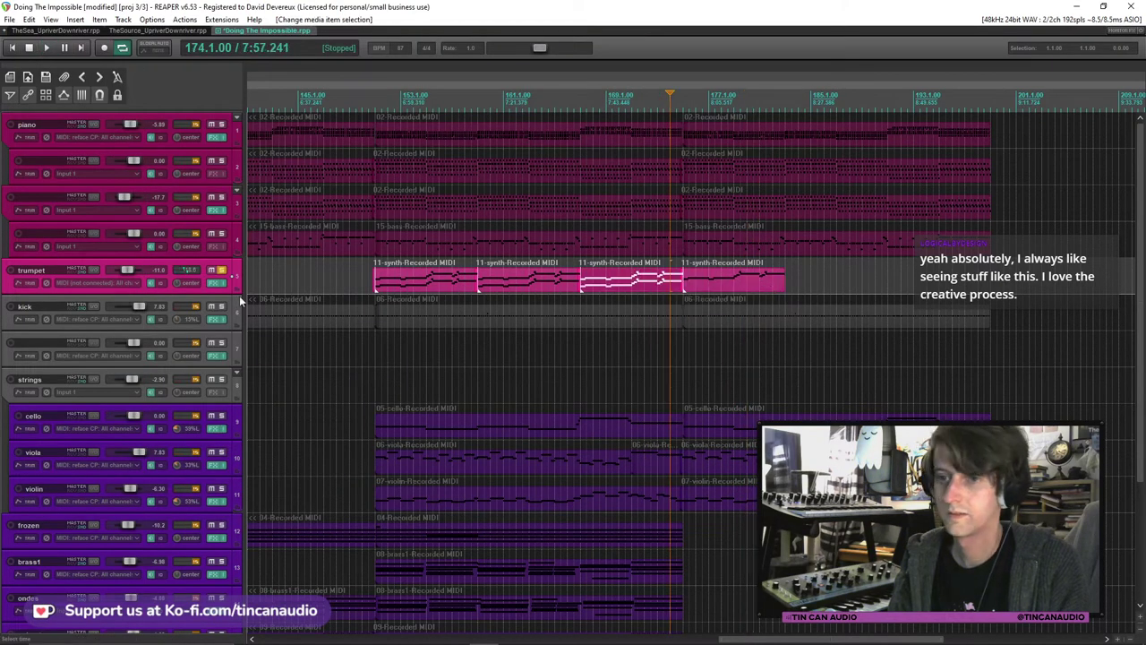
key("F6")
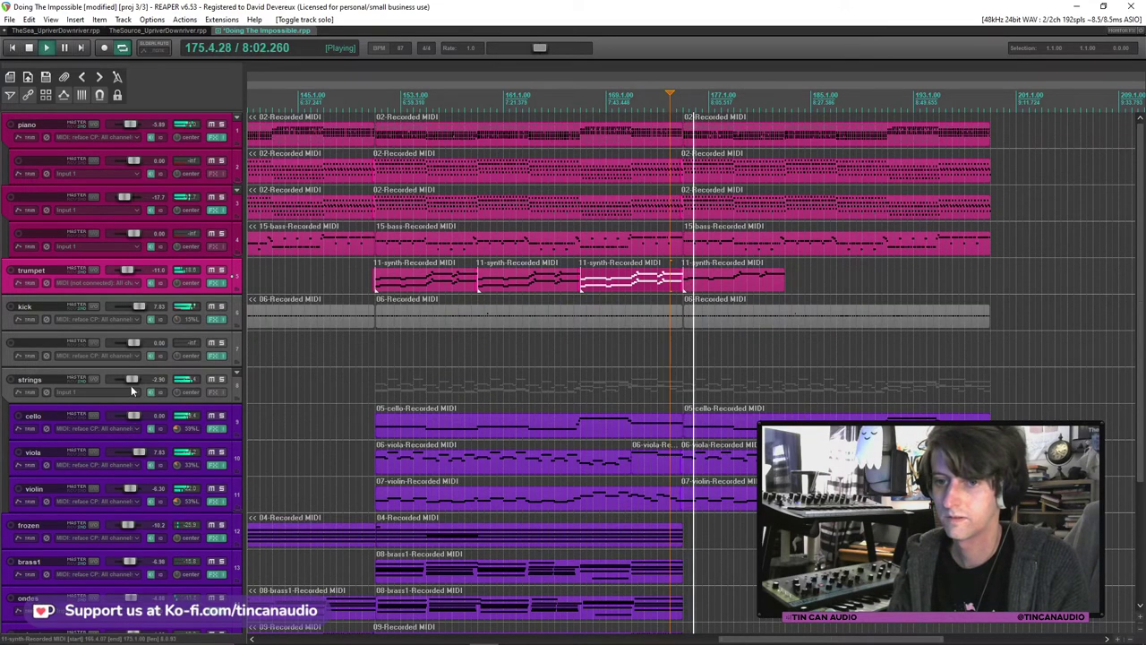
Show the strings track's volume envelope and add two points around bar 175, lowering the level to about -10.7 dB.
mouse_move(133, 381)
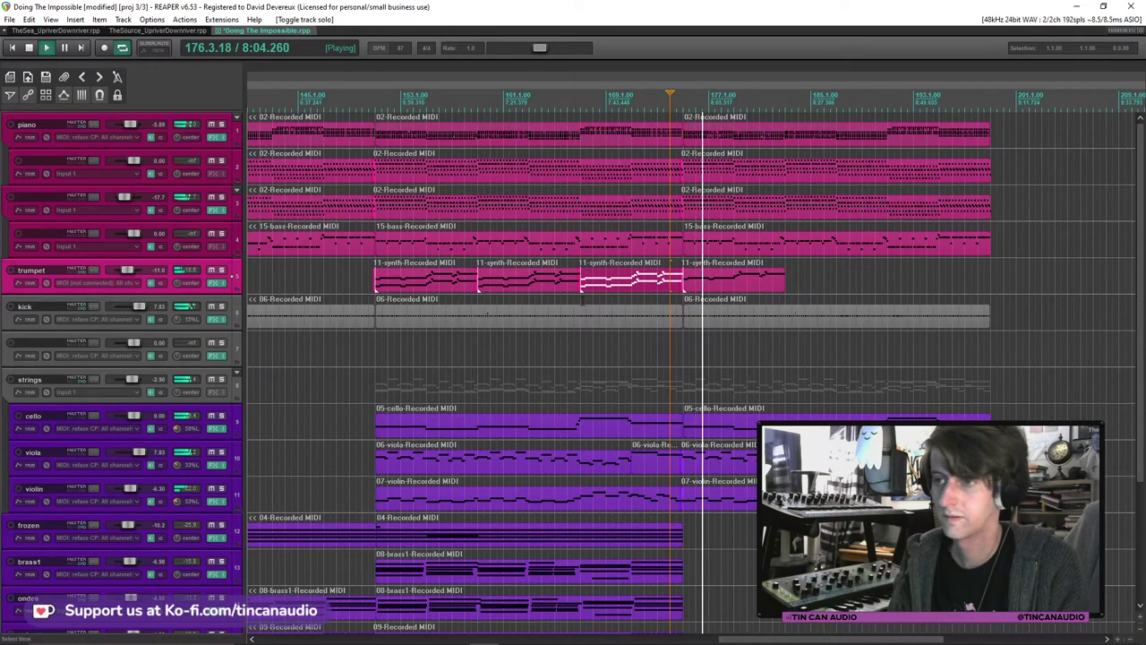
left_click(177, 399)
key("v")
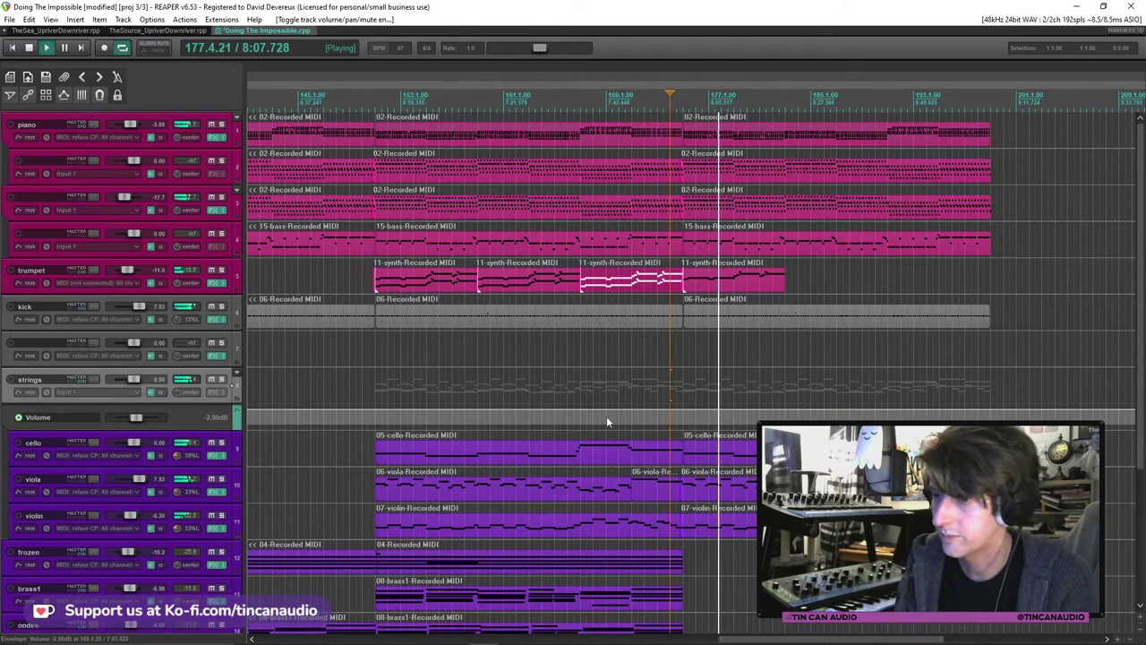
left_click(678, 411)
left_click(701, 410)
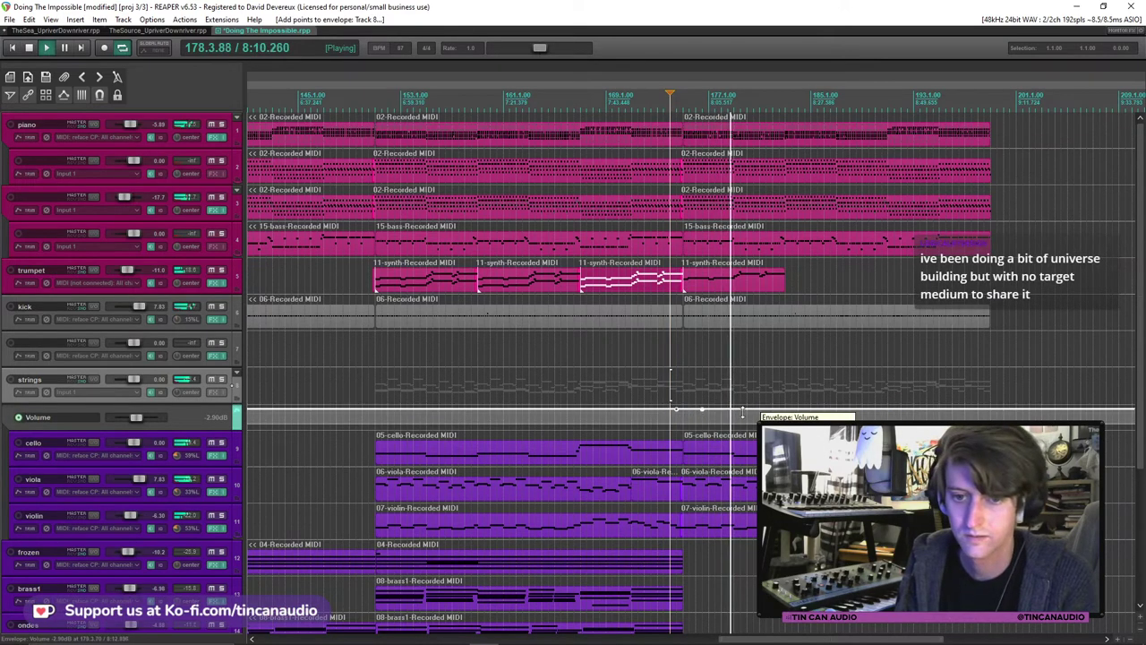
left_click_drag(702, 410, 702, 432)
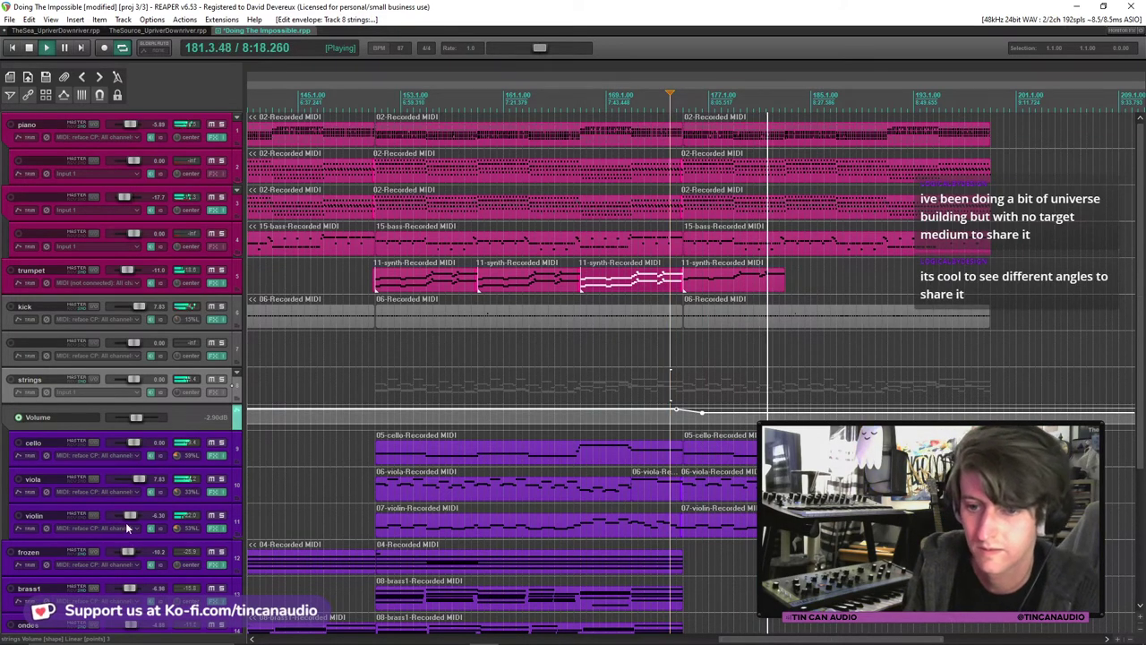
Set the violin track's volume to -1.36 dB.
left_click_drag(129, 517, 133, 516)
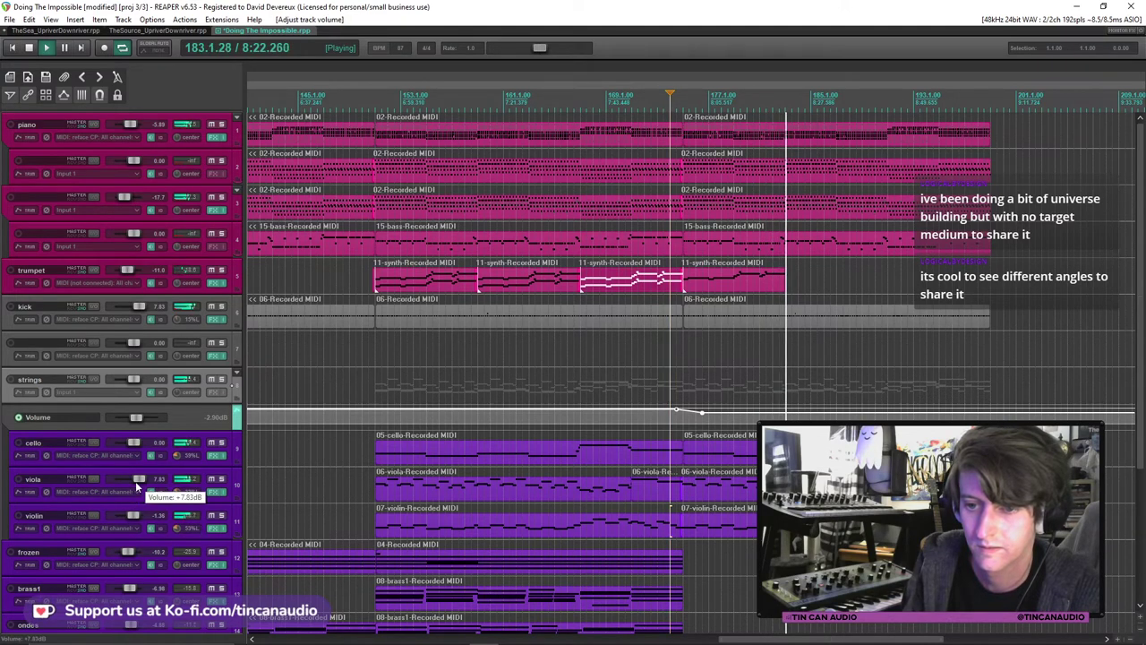
mouse_move(137, 518)
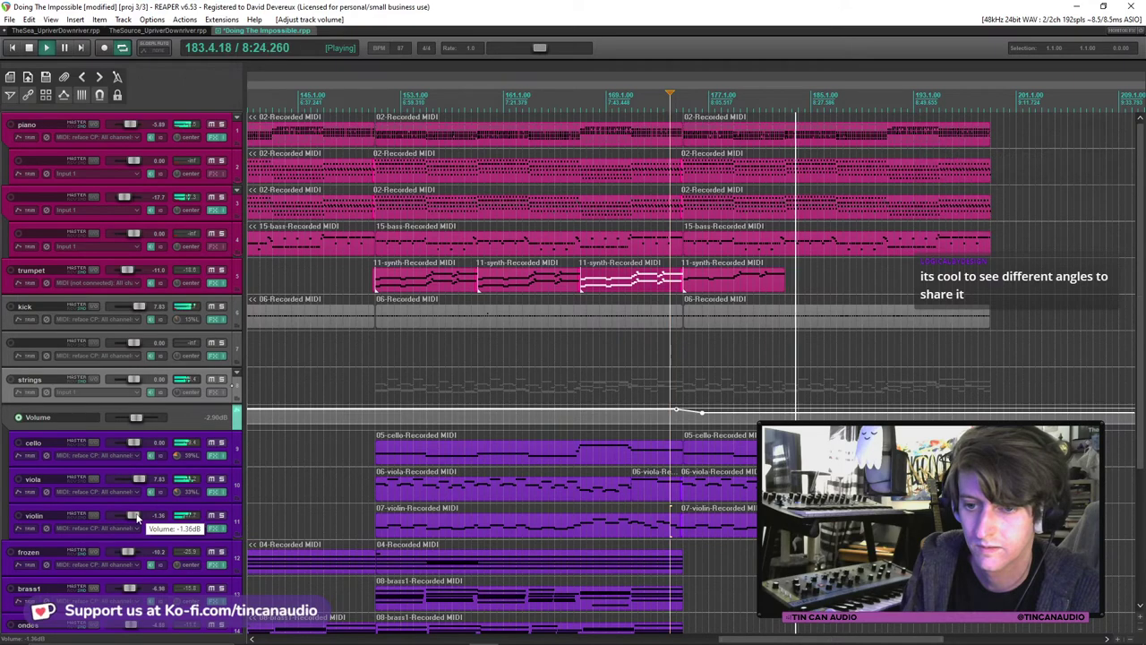
left_click(695, 312)
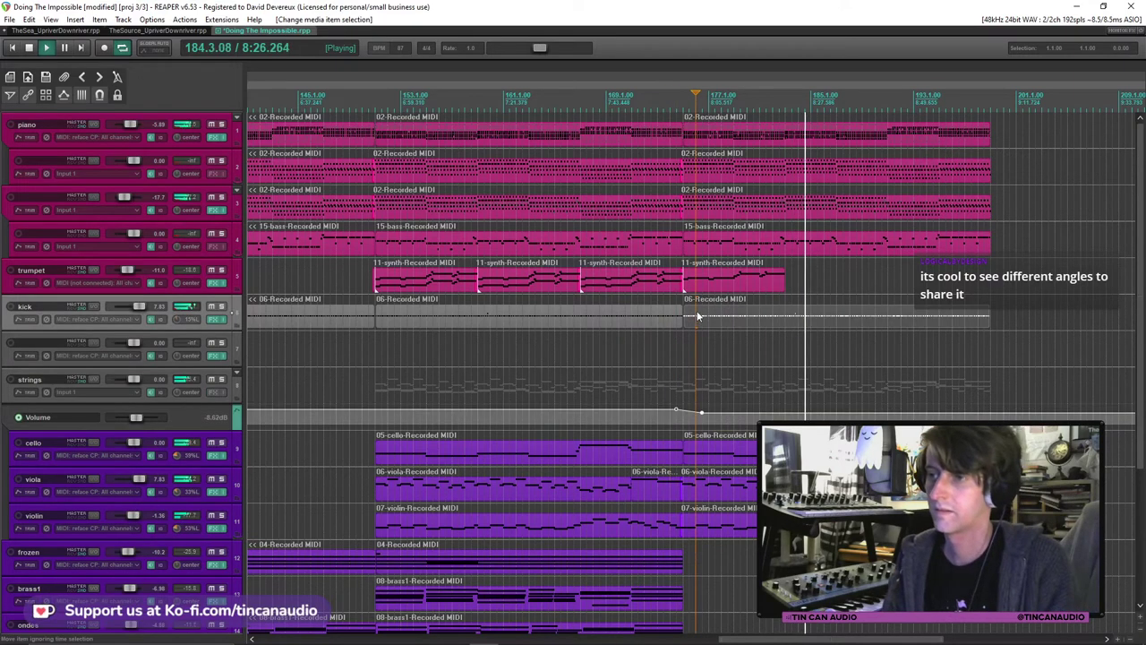
Duplicate the trumpet item at bar 175 directly after itself, stop playback and save the project.
left_click(768, 279)
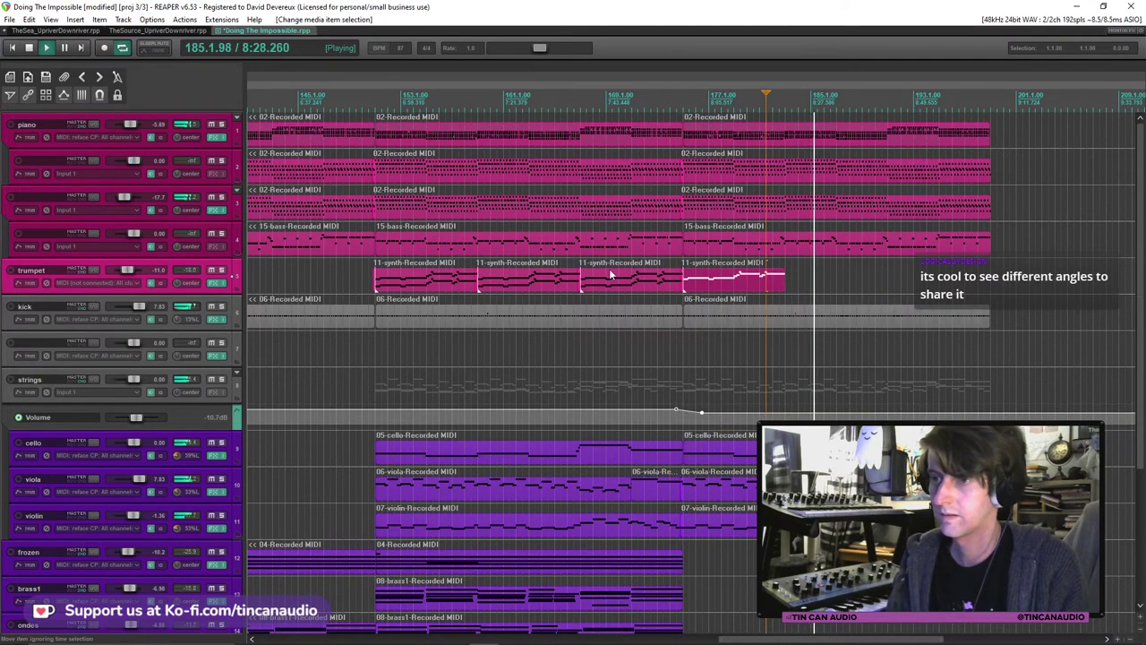
left_click(786, 288)
key("ctrl+d")
left_click(774, 285)
key("space")
key("ctrl+s")
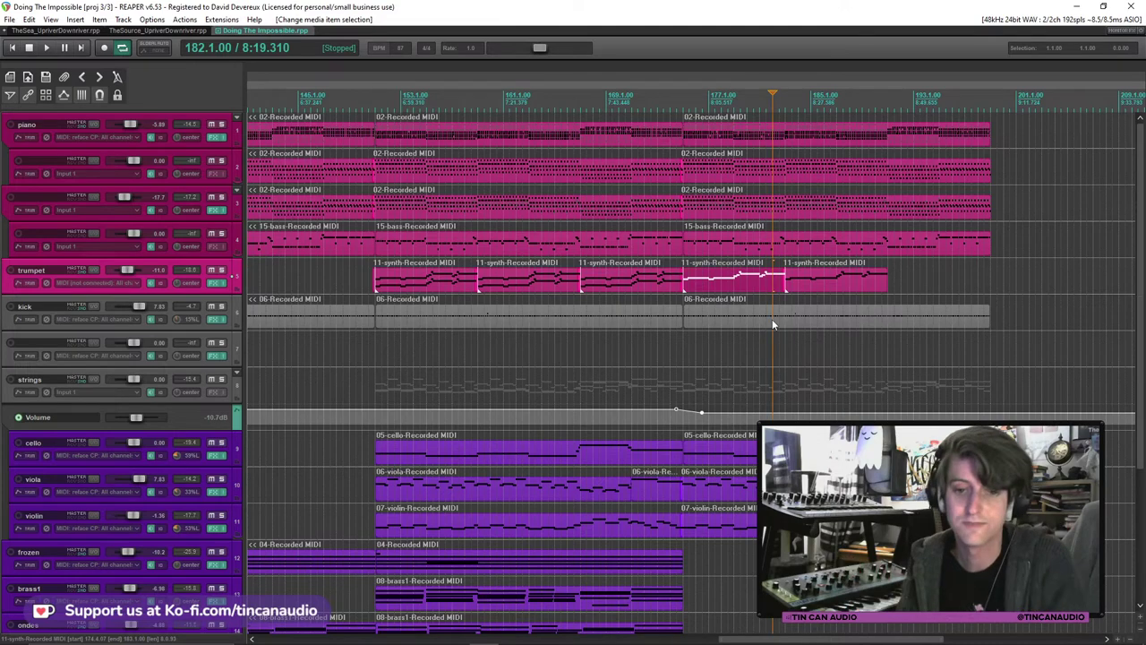
Duplicate the last trumpet item once more so the part runs up to bar 199.
scroll(772, 323, "down", 2)
scroll(755, 331, "down", 1)
scroll(754, 330, "up", 1)
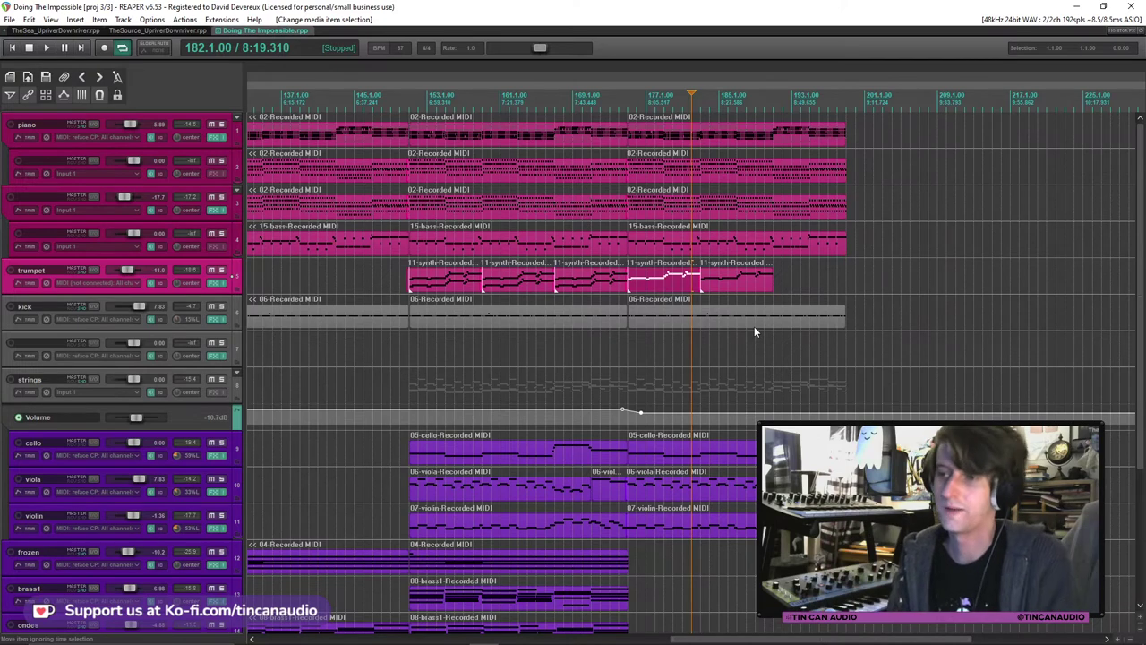
left_click(736, 278)
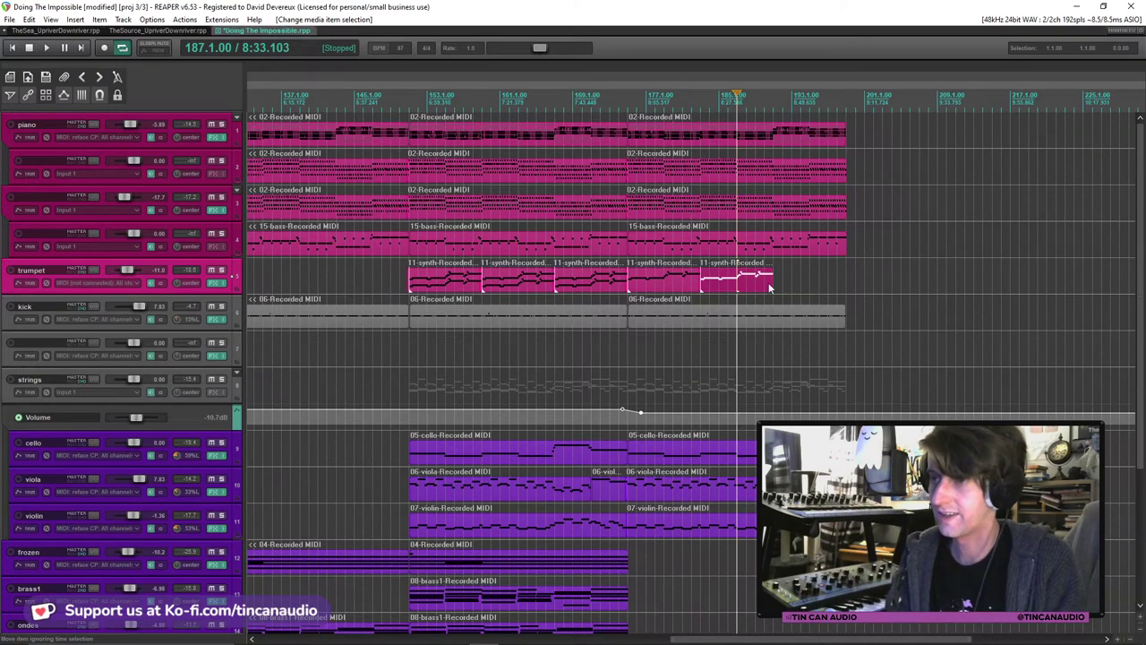
key("ctrl+d")
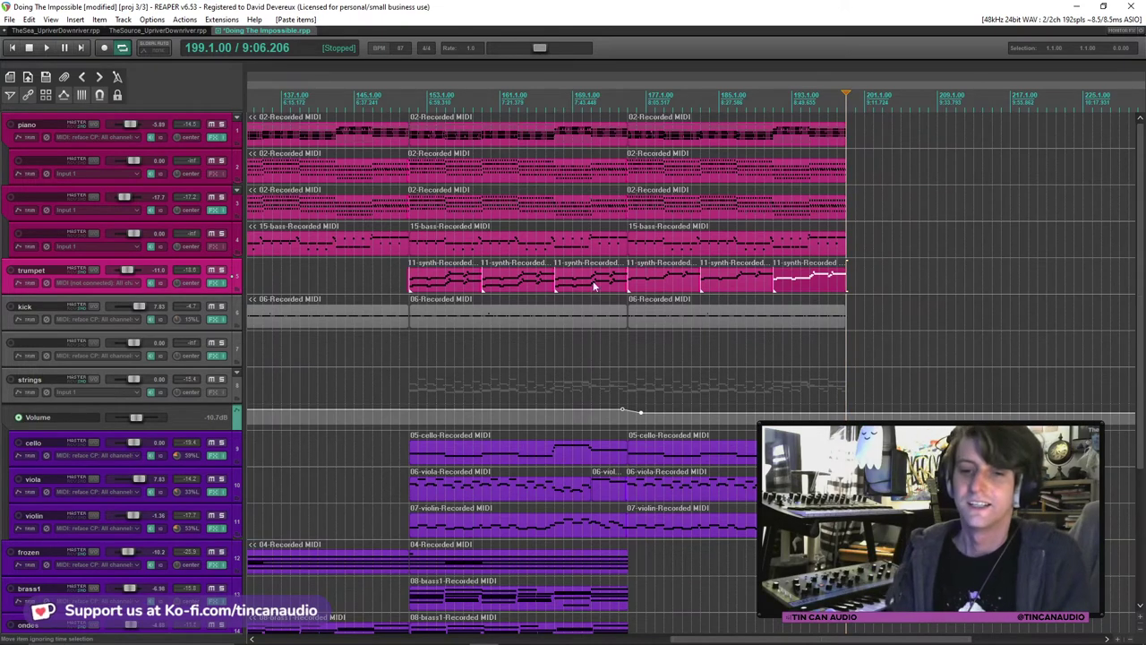
Place the edit cursor at 99.1.00, where the frozen track's first item begins.
scroll(482, 244, "down", 5)
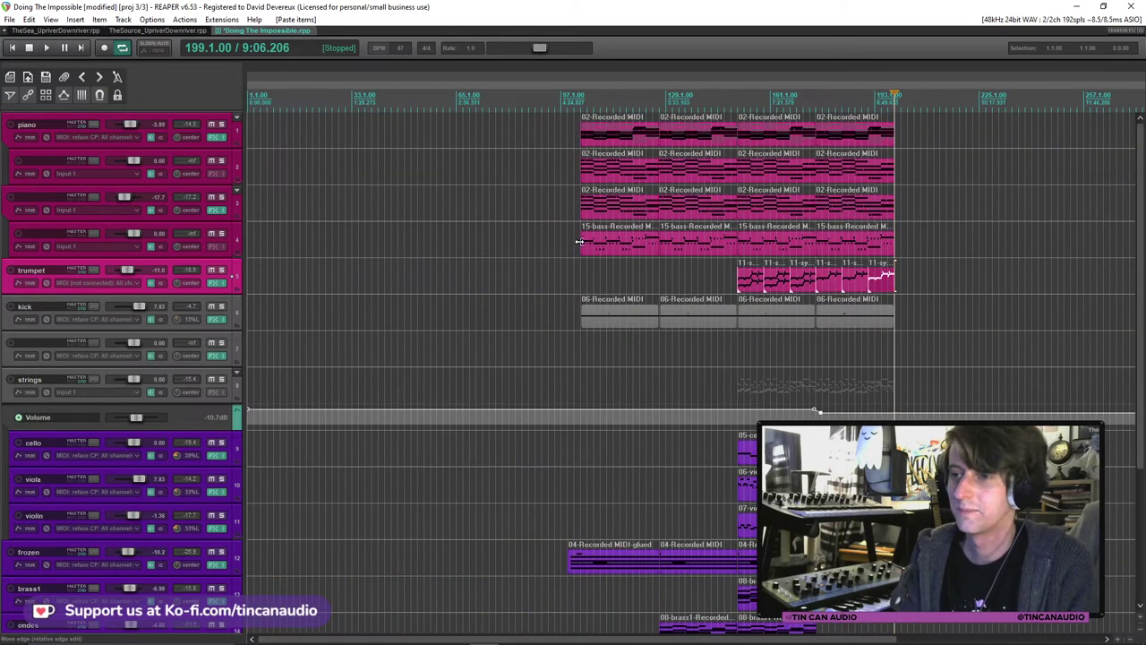
left_click(579, 242)
scroll(618, 269, "up", 10)
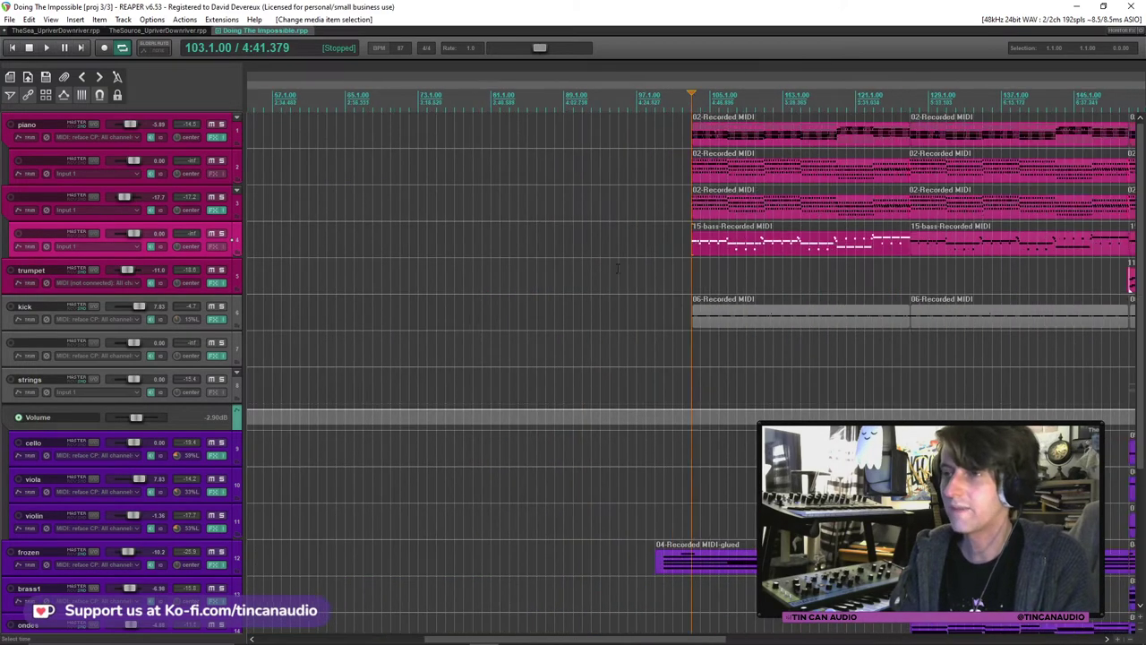
scroll(618, 271, "down", 3)
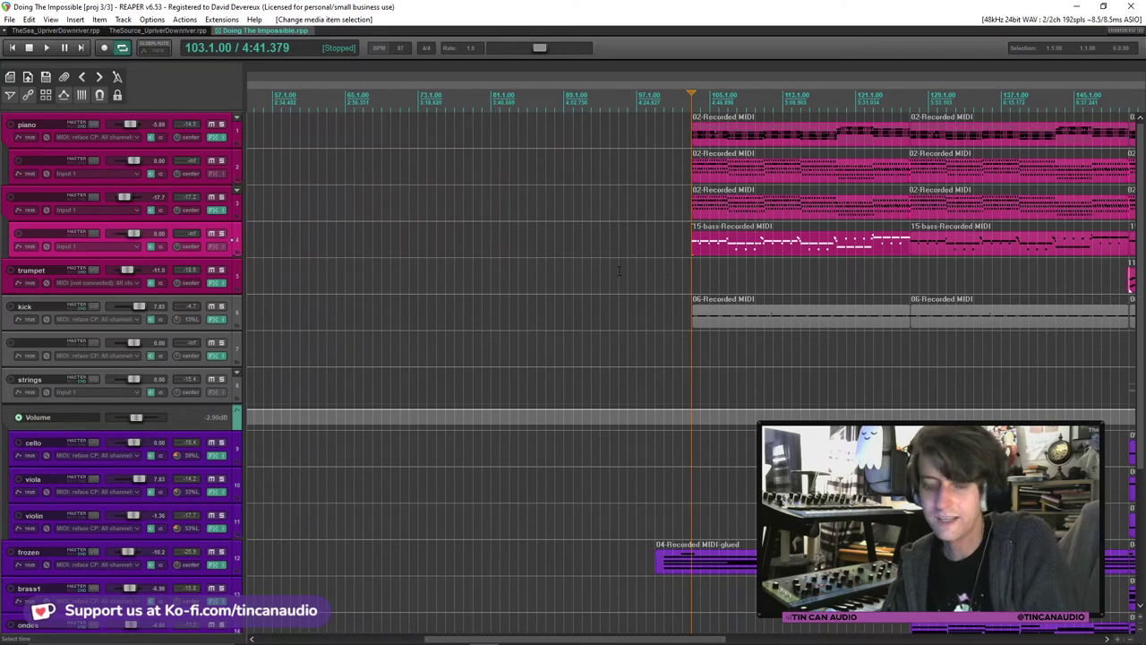
scroll(618, 270, "down", 2)
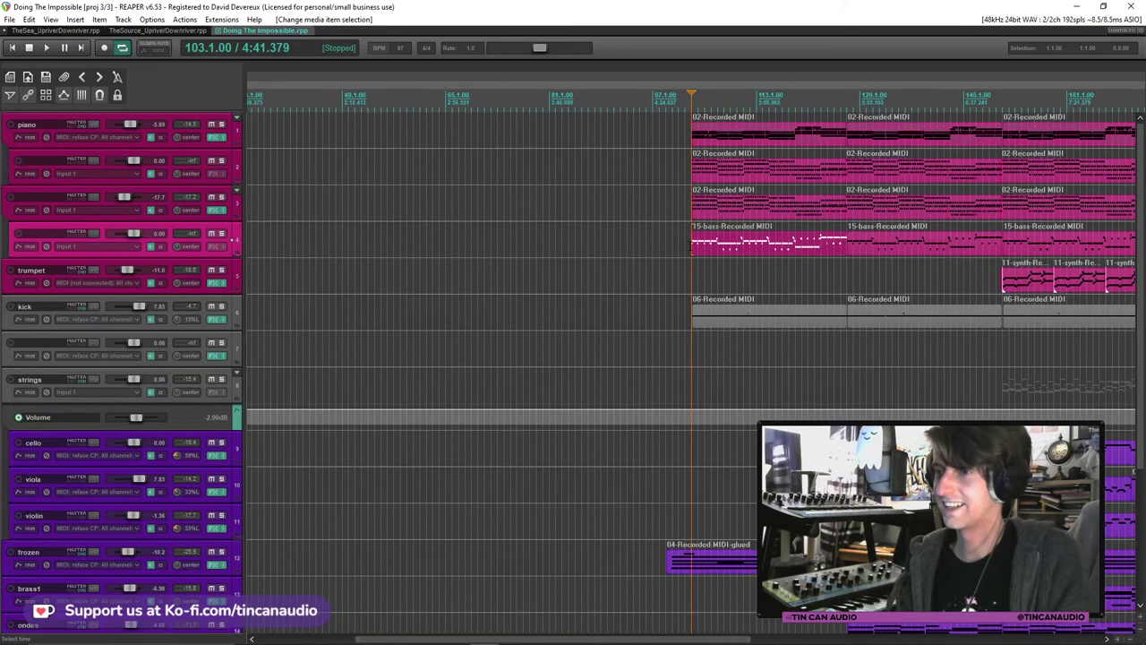
left_click(672, 249)
left_click(665, 249)
scroll(680, 260, "down", 2)
scroll(707, 269, "up", 2)
scroll(708, 269, "down", 1)
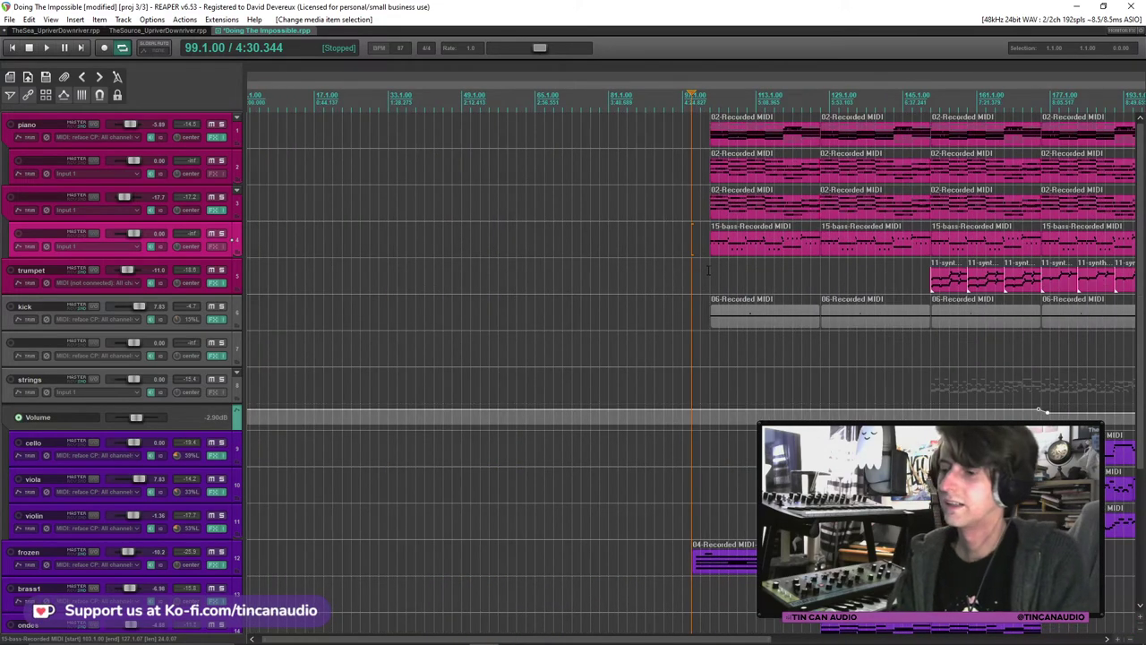
Save the project and play the arrangement from bar 99.
key("ctrl+s")
key("space")
scroll(709, 267, "down", 1)
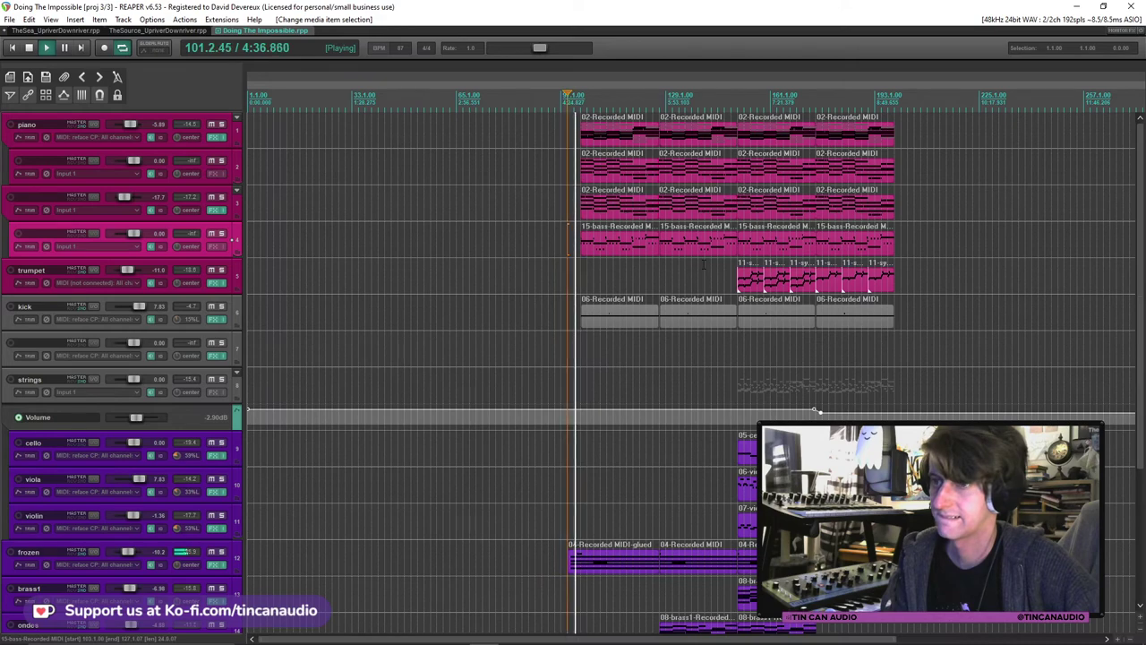
scroll(704, 265, "up", 4)
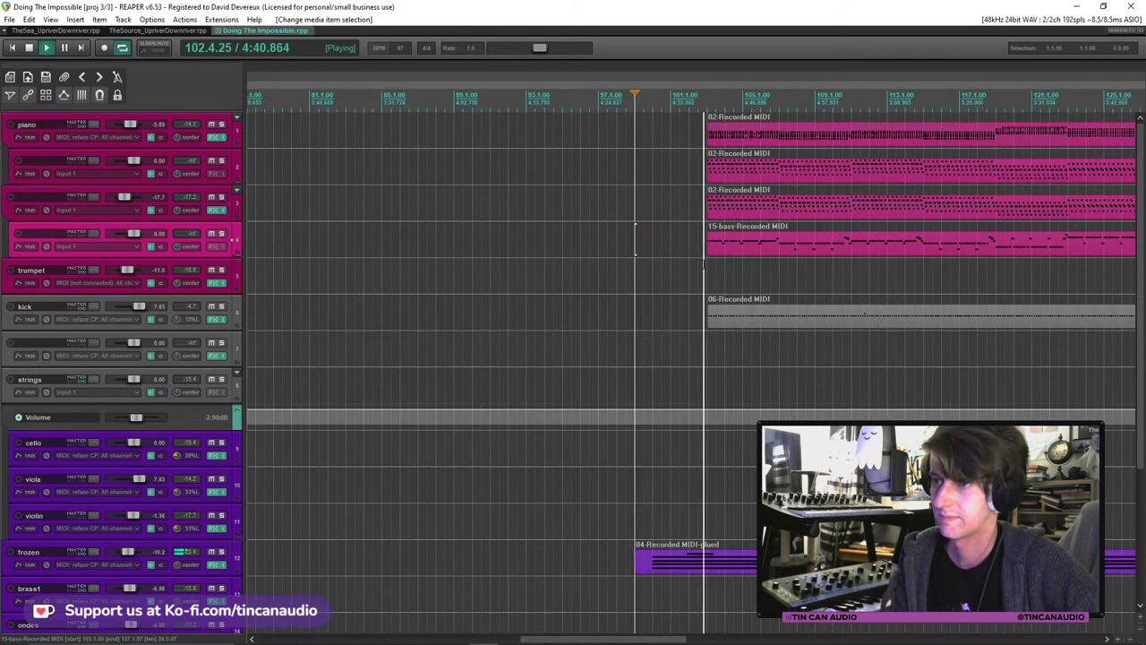
scroll(704, 265, "up", 5)
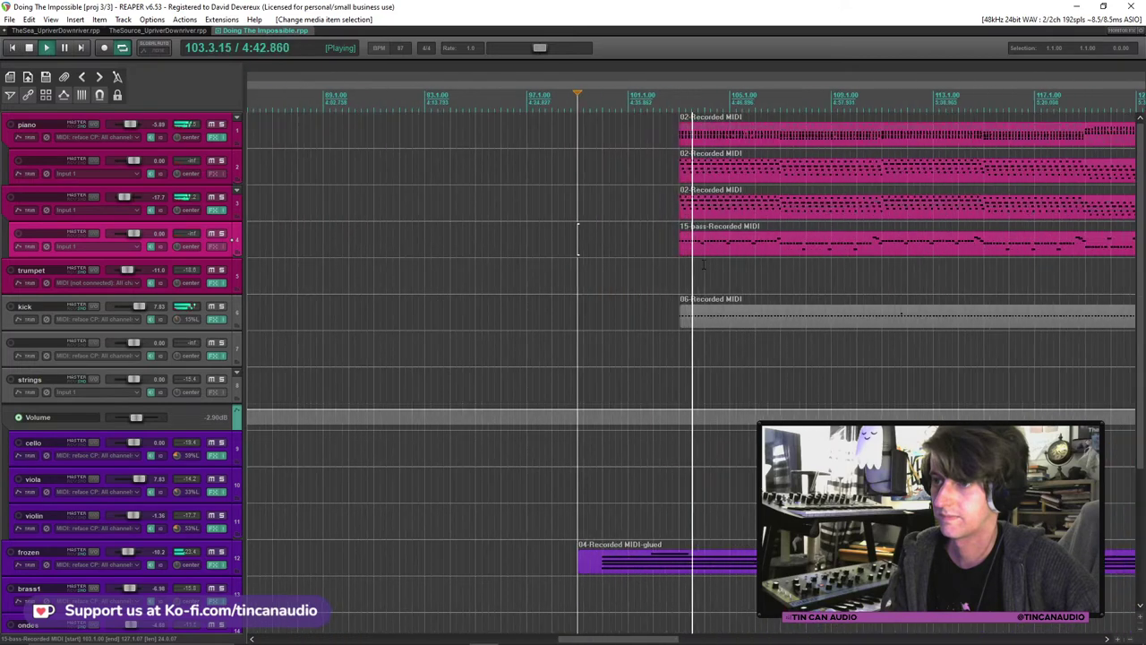
scroll(645, 320, "down", 10)
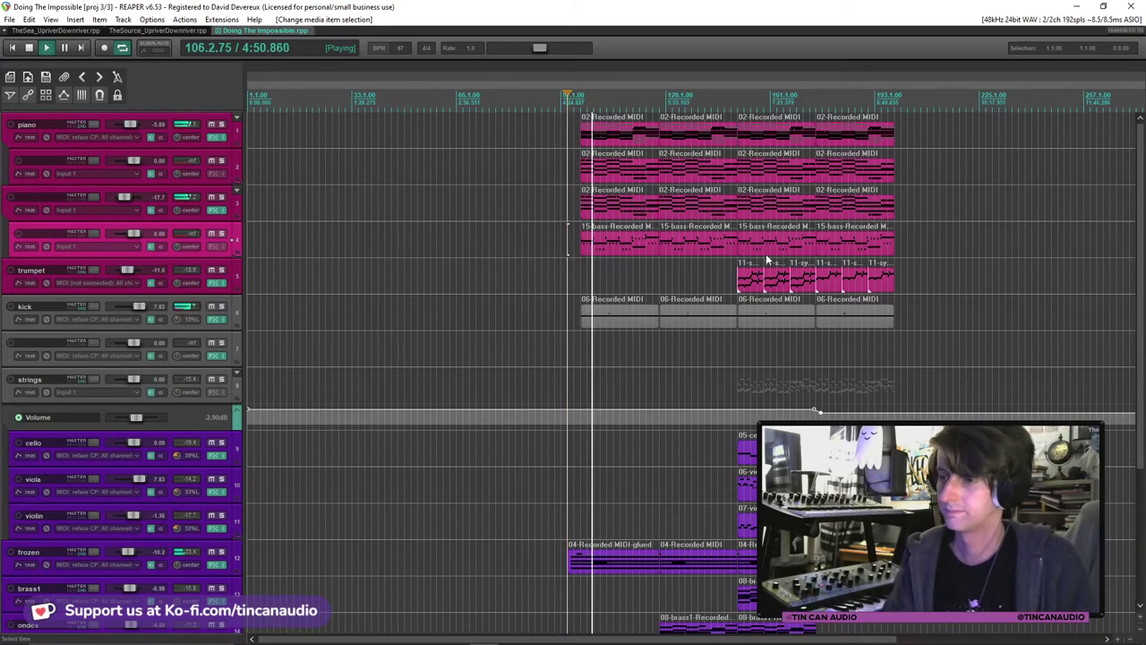
scroll(691, 358, "down", 5)
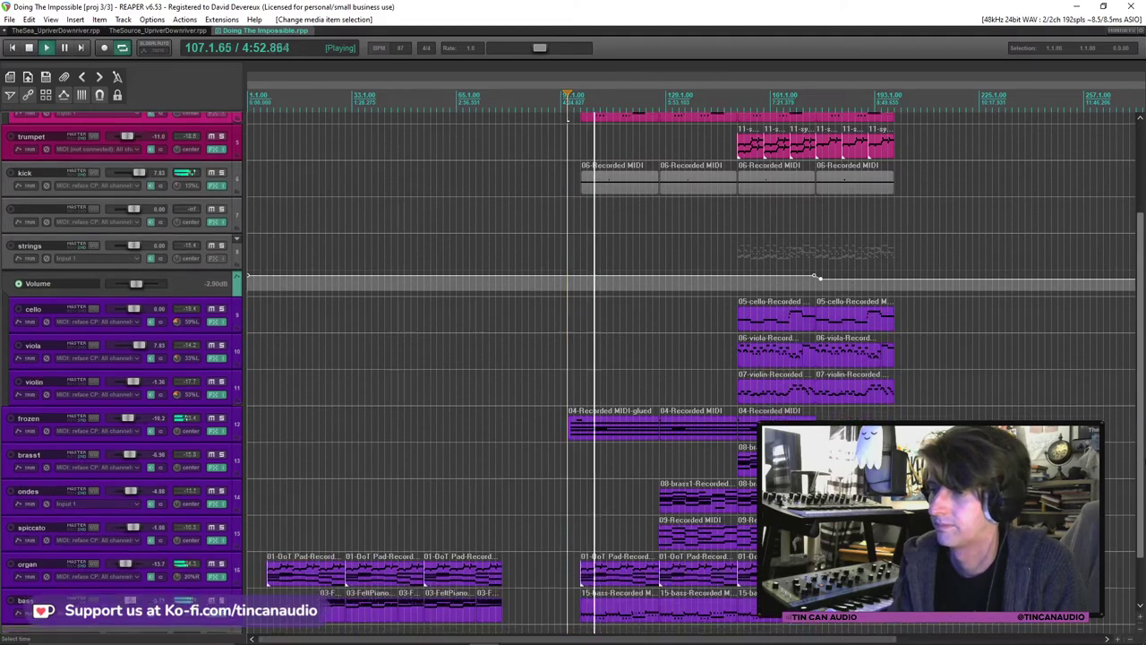
scroll(692, 358, "up", 5)
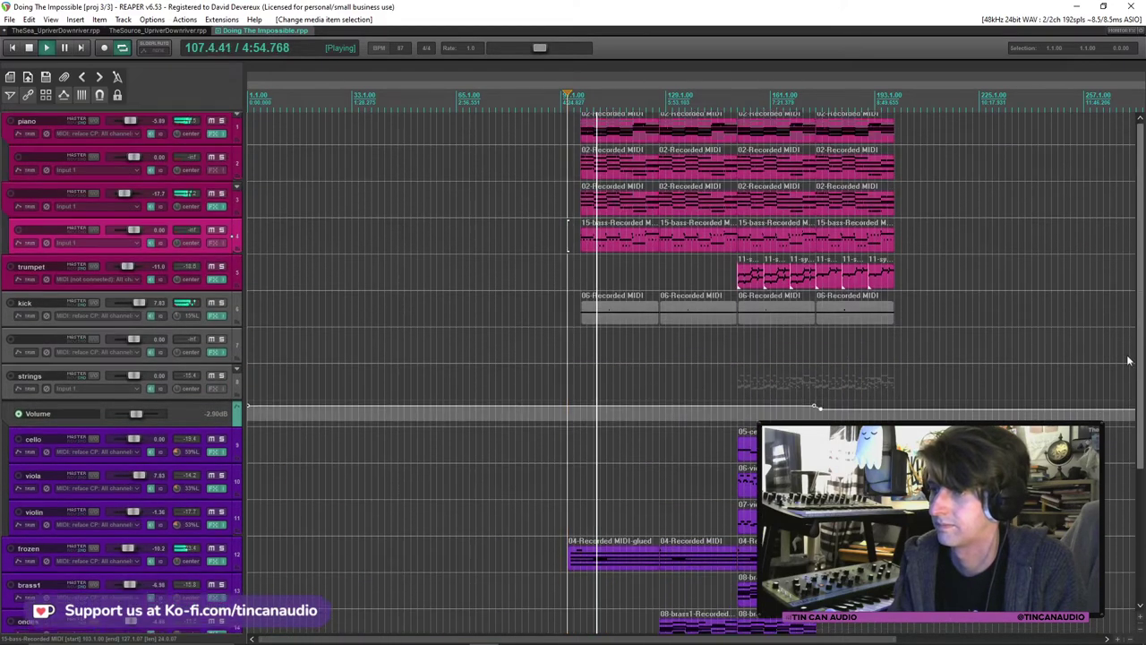
Audition the passage leading up to bar 168, stop playback and clear the time selection.
left_click(781, 323)
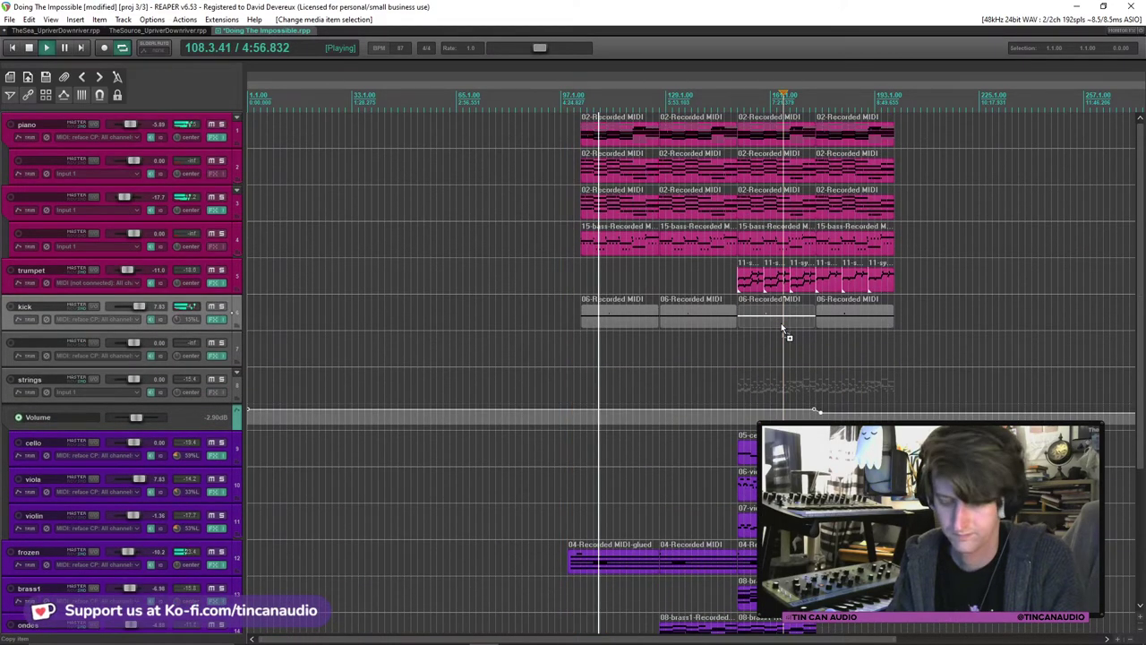
left_click_drag(573, 208, 907, 208)
key("Escape")
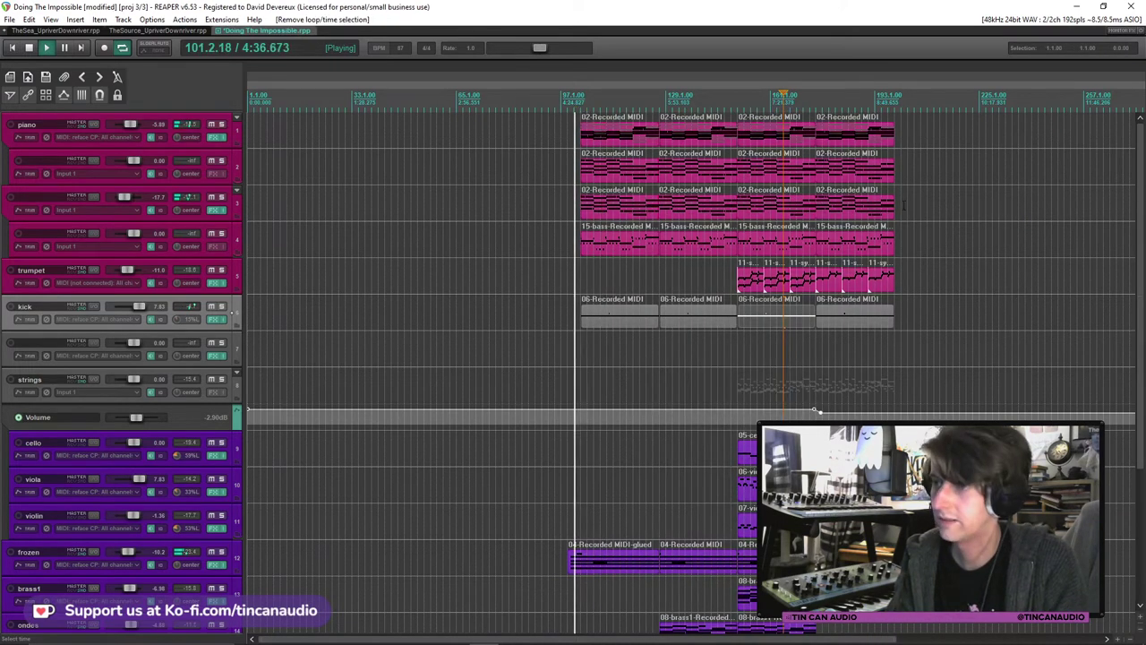
left_click(812, 212)
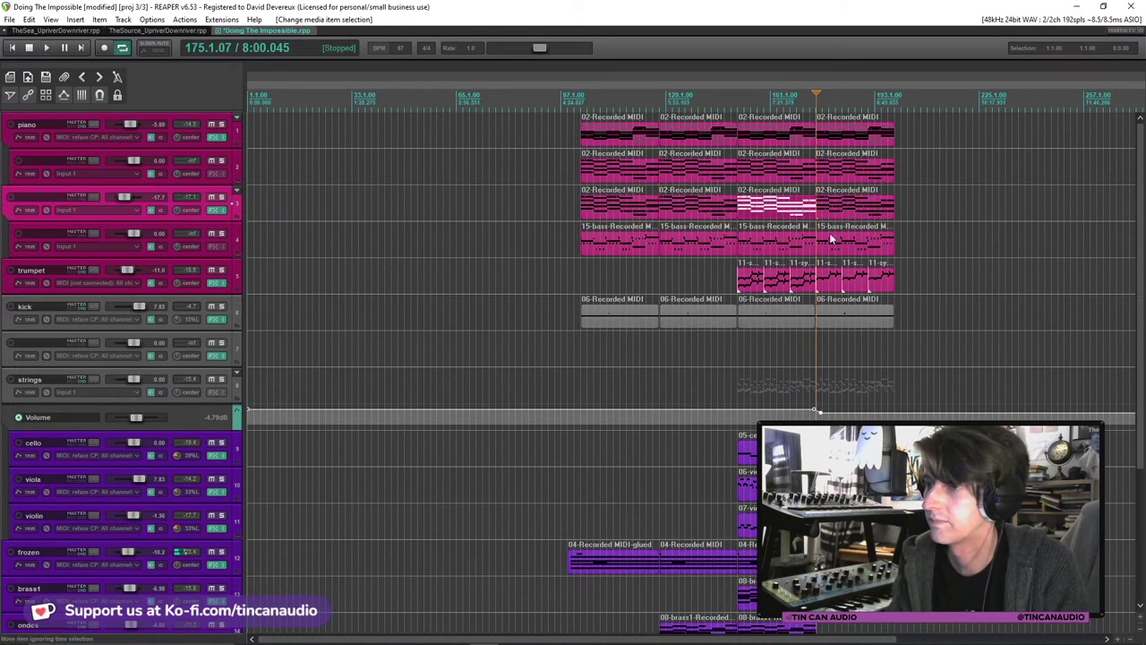
key("space")
left_click(774, 126)
left_click_drag(778, 296, 797, 309)
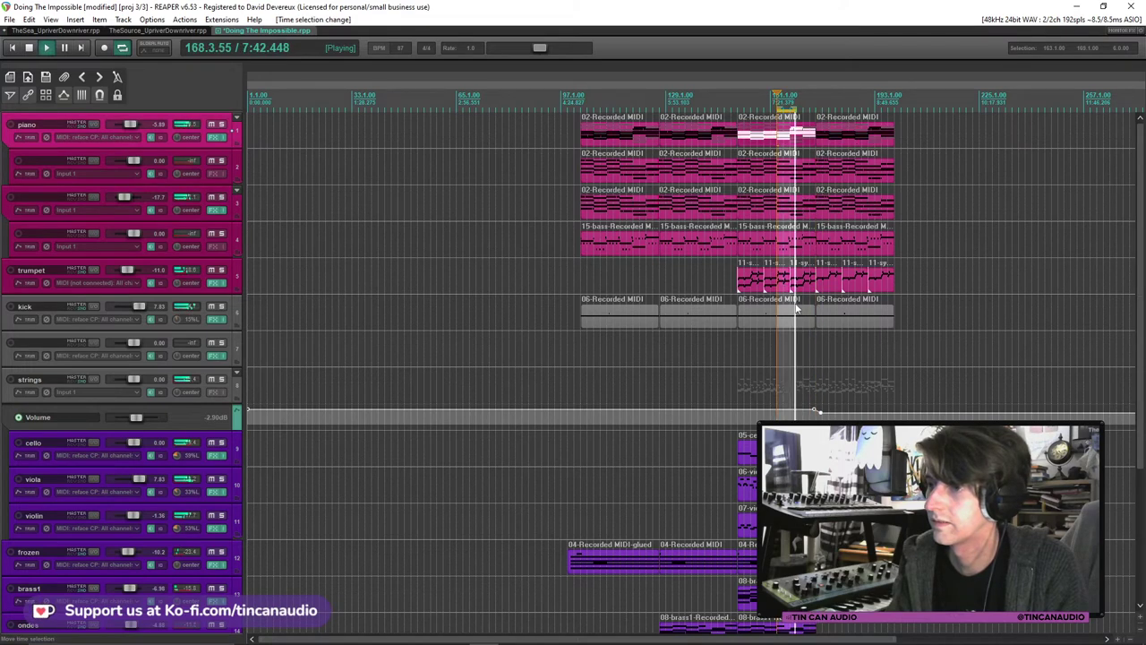
key("space")
key("Escape")
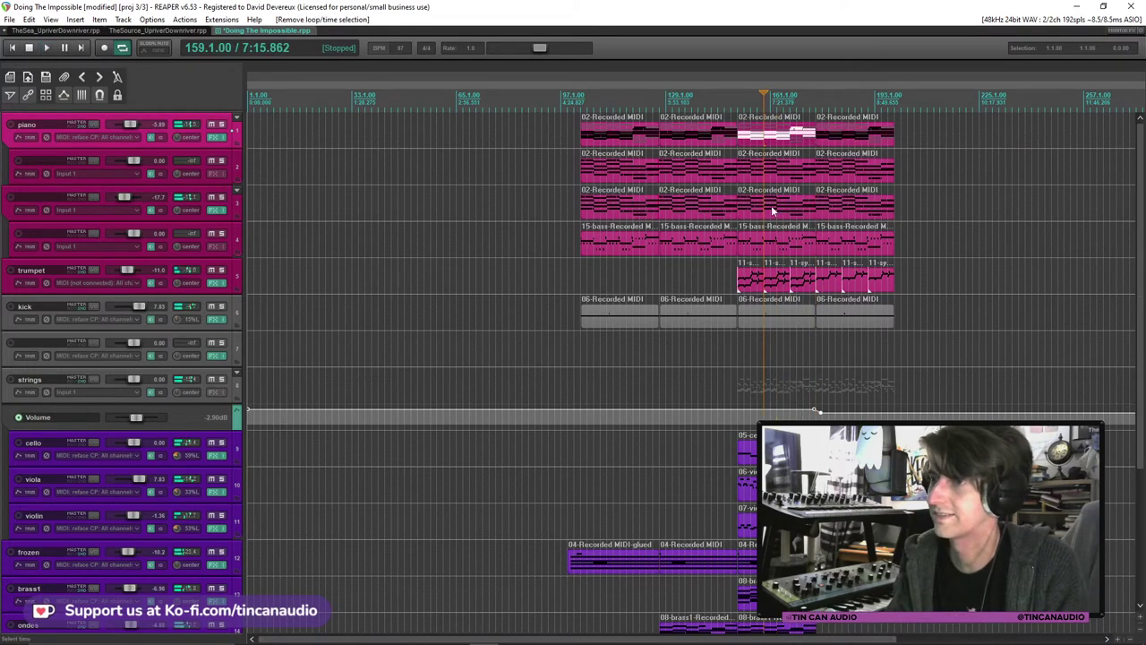
Copy the items spanning bars 151 to 175 on all tracks and paste them at the arrangement's end, around bar 199.
left_click(782, 287, "shift")
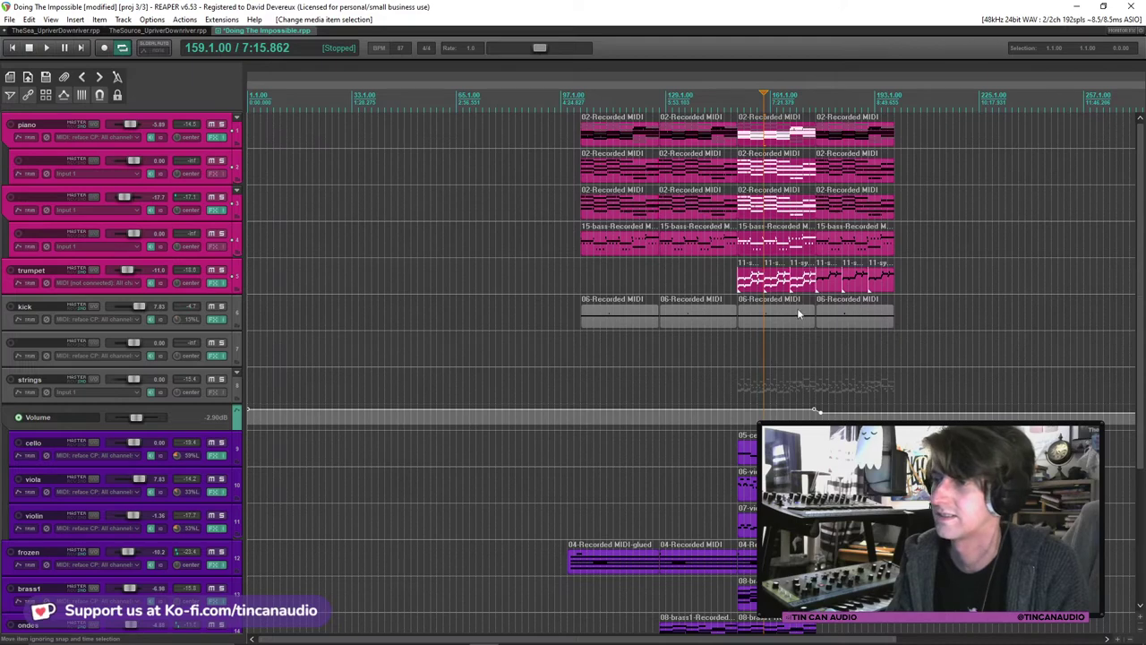
left_click(800, 313, "shift")
scroll(800, 358, "down", 3)
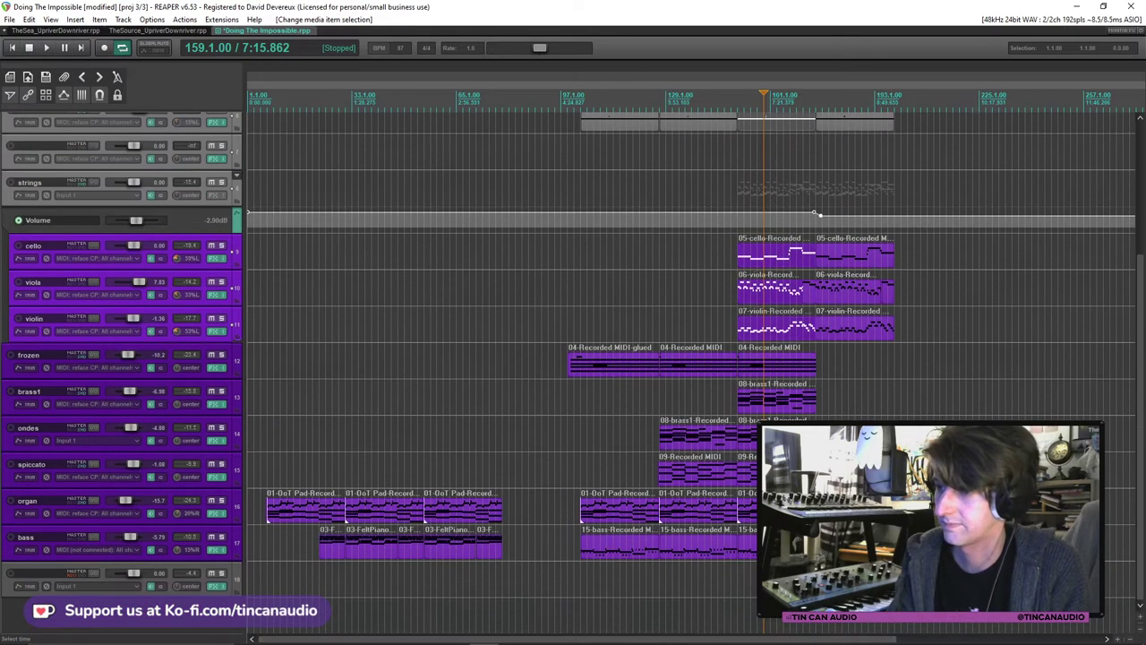
left_click(778, 398, "shift")
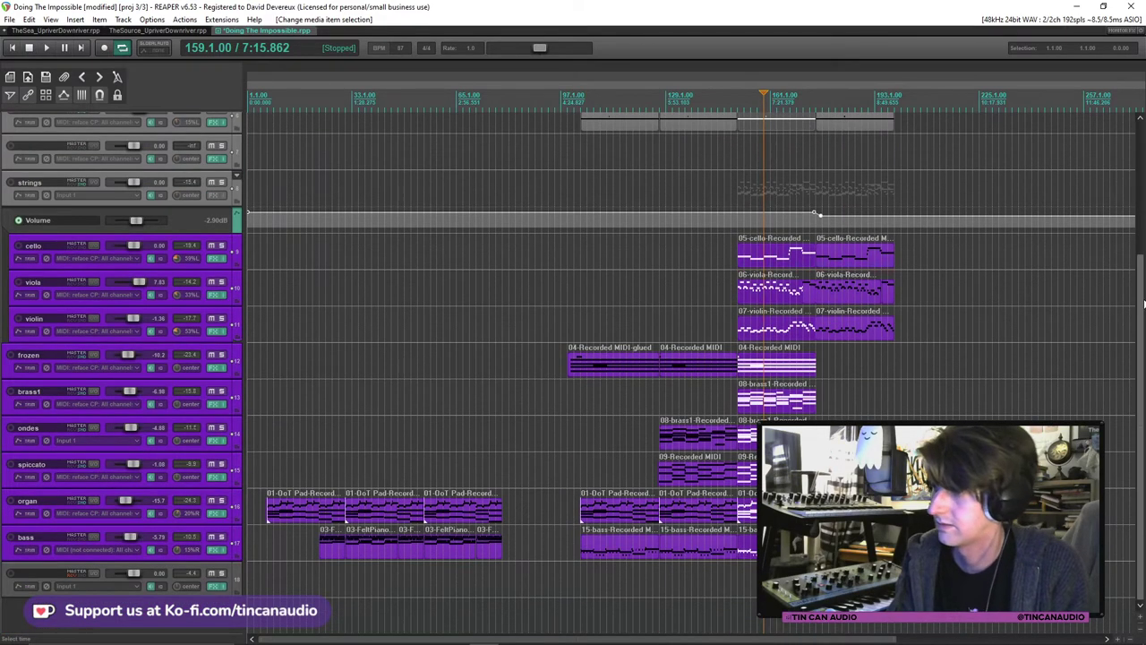
scroll(1144, 304, "up", 3)
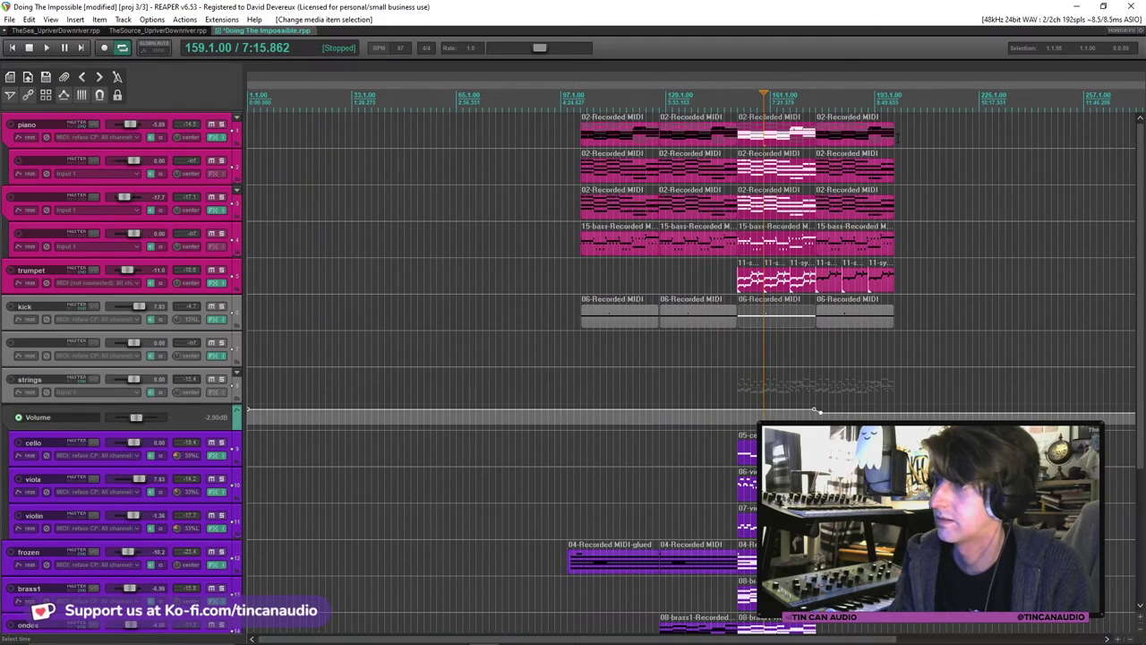
key("ctrl+v")
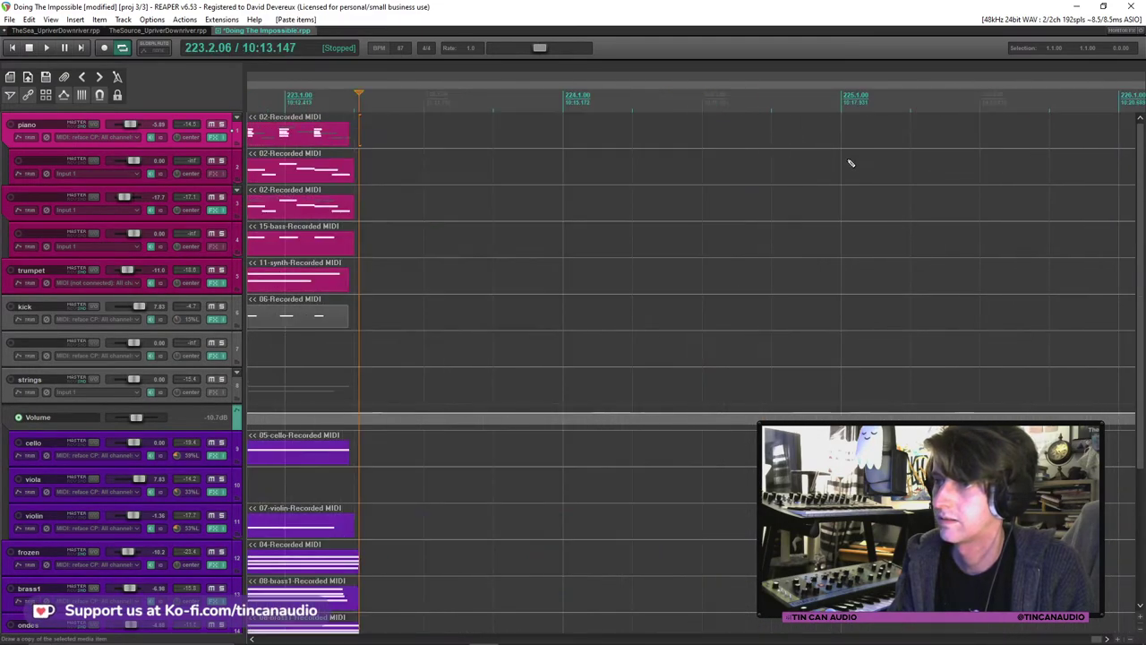
key("ctrl+z")
scroll(851, 163, "down", 3)
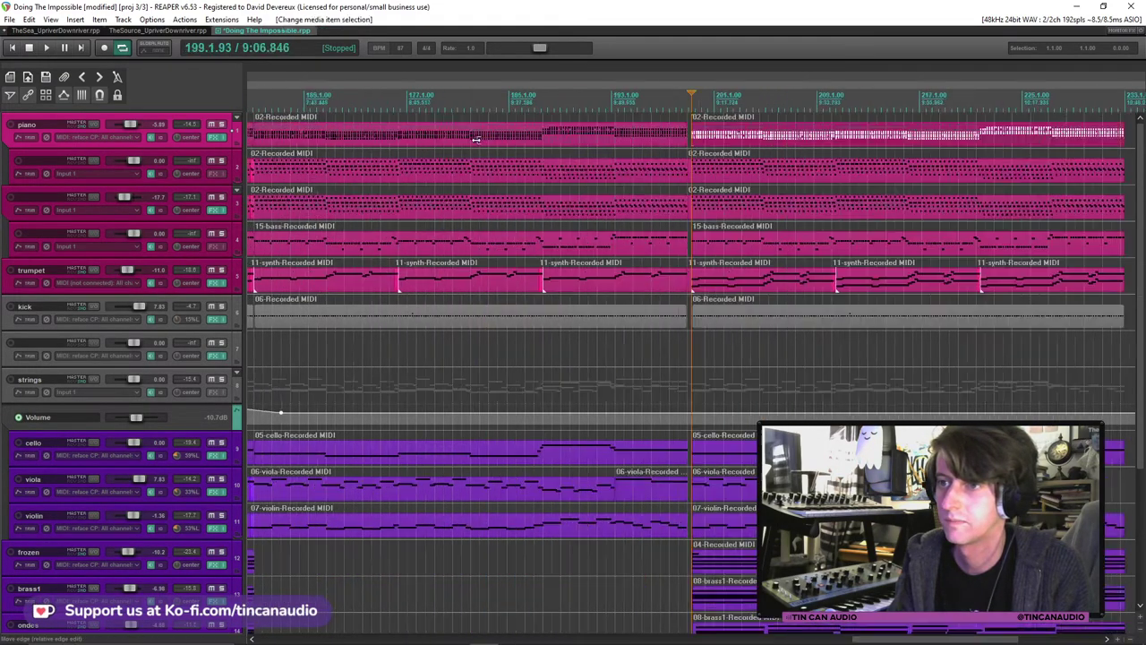
Move the pasted items slightly earlier so the new section starts exactly at 199.1.00.
scroll(582, 163, "up", 5)
key("ctrl+v")
left_click_drag(707, 141, 546, 141)
key("ctrl+z")
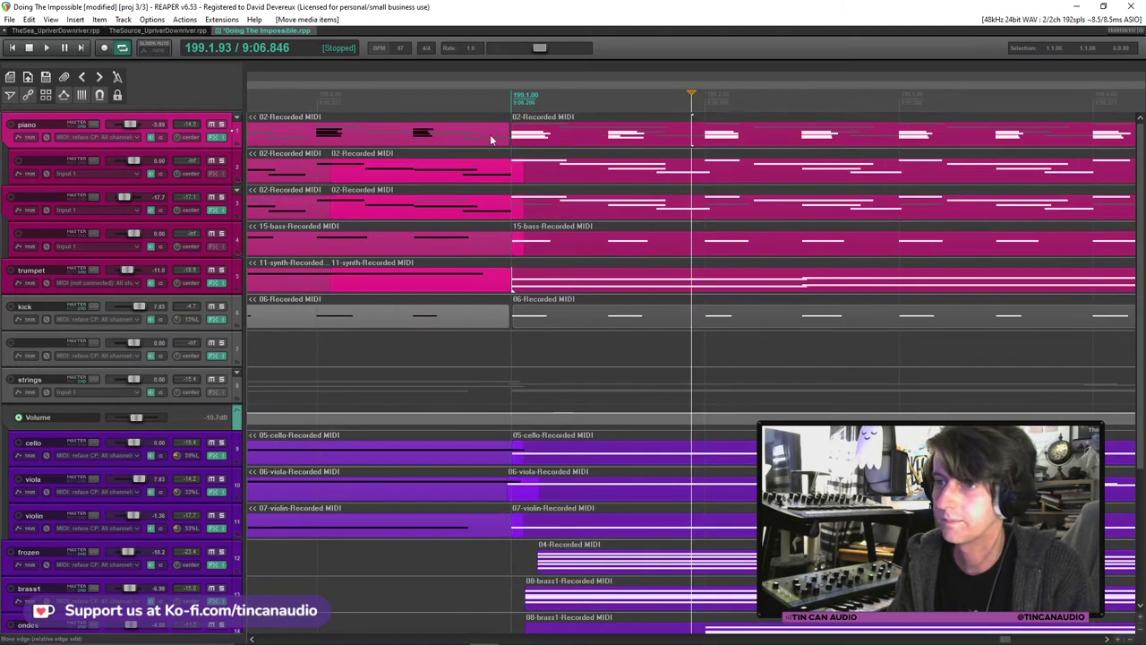
Place the edit cursor just before bar 199, play the new section and save the project.
left_click(336, 134)
key("space")
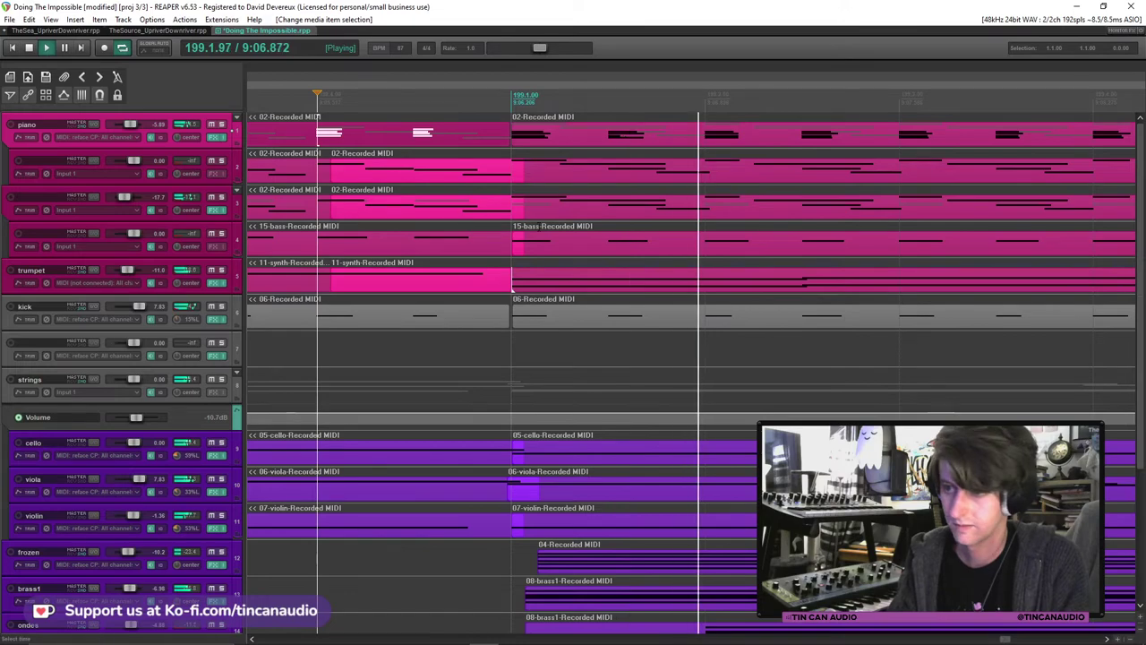
scroll(544, 235, "down", 5)
scroll(708, 264, "down", 4)
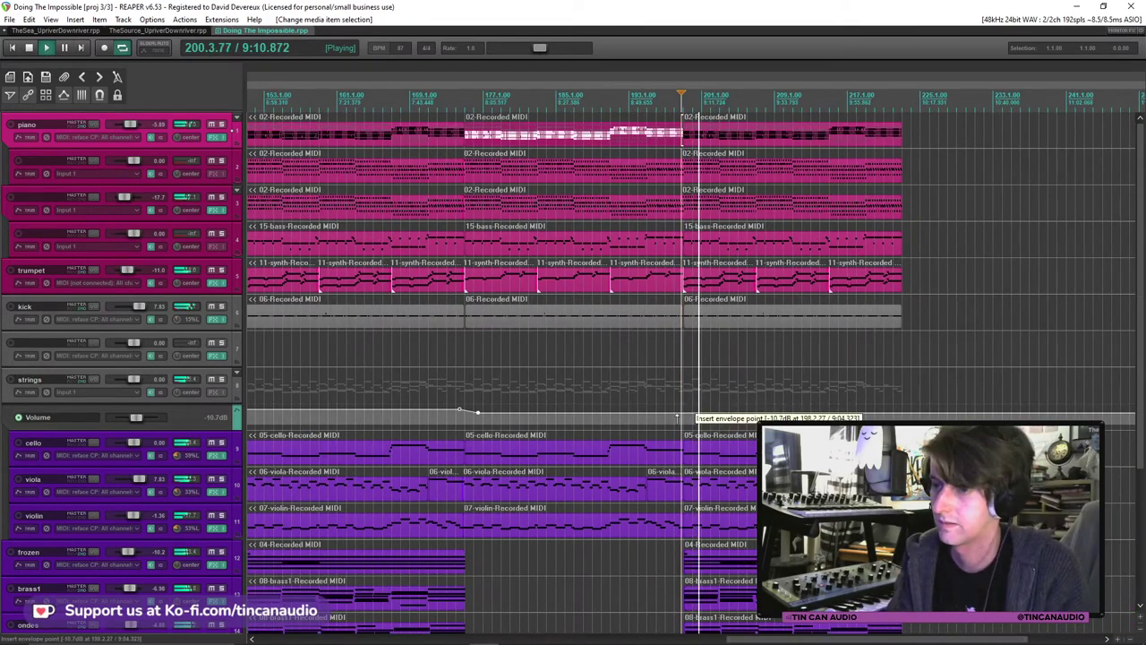
Delete the first of the strings track's two volume envelope points near bar 175 and hide the envelope.
left_click(479, 412, "alt")
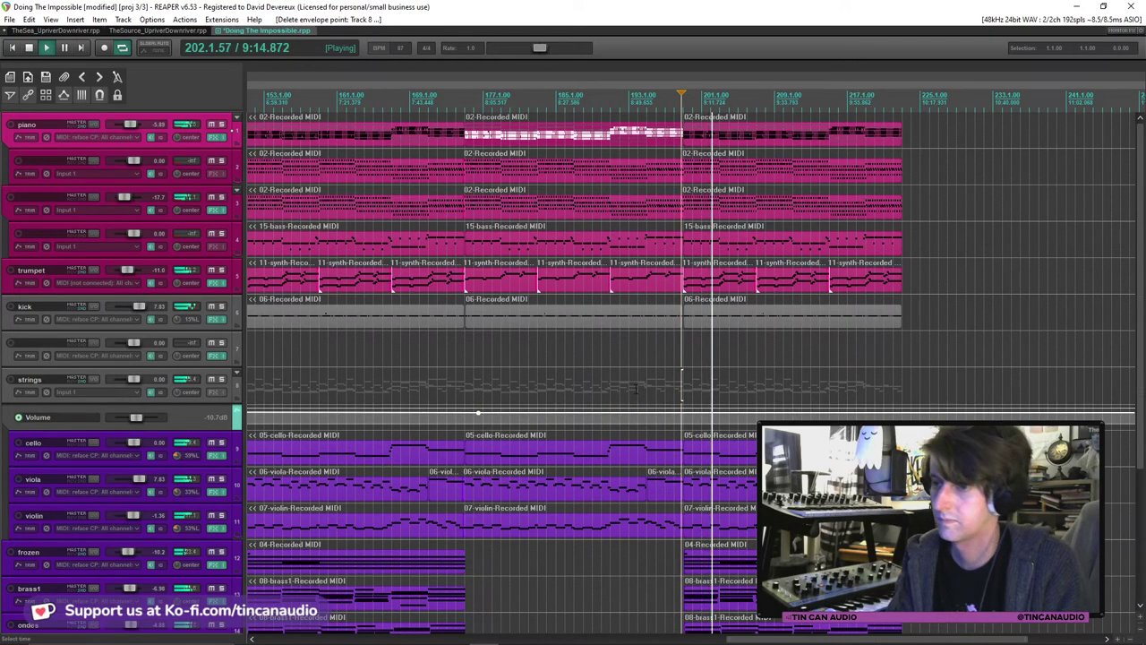
scroll(635, 389, "down", 2)
left_click(202, 399)
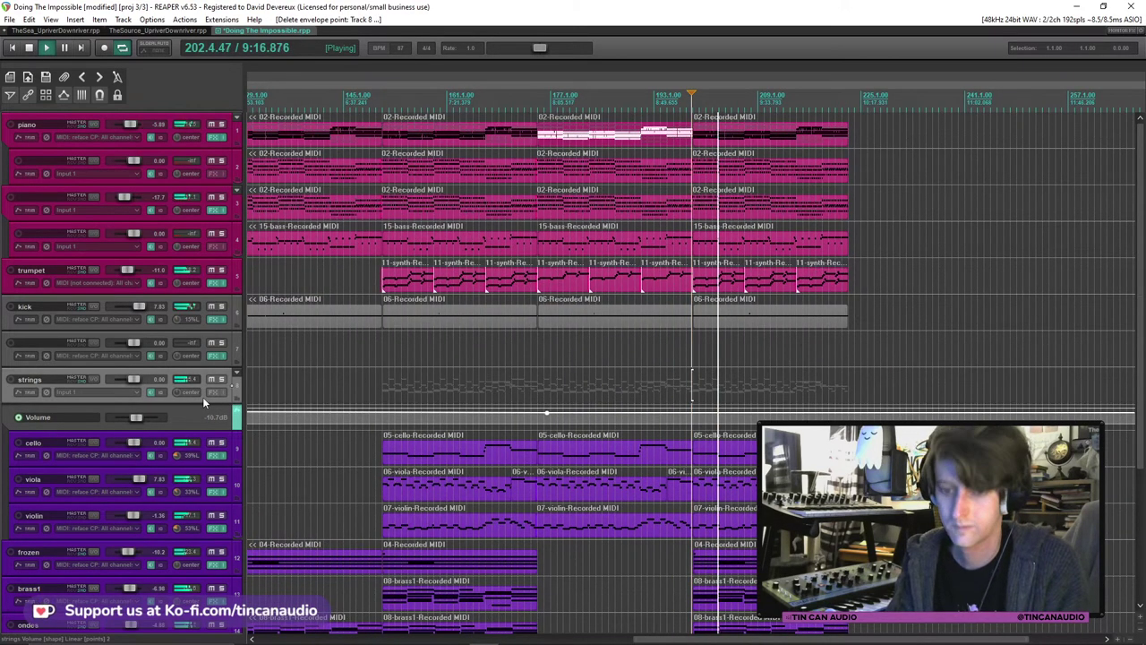
key("v")
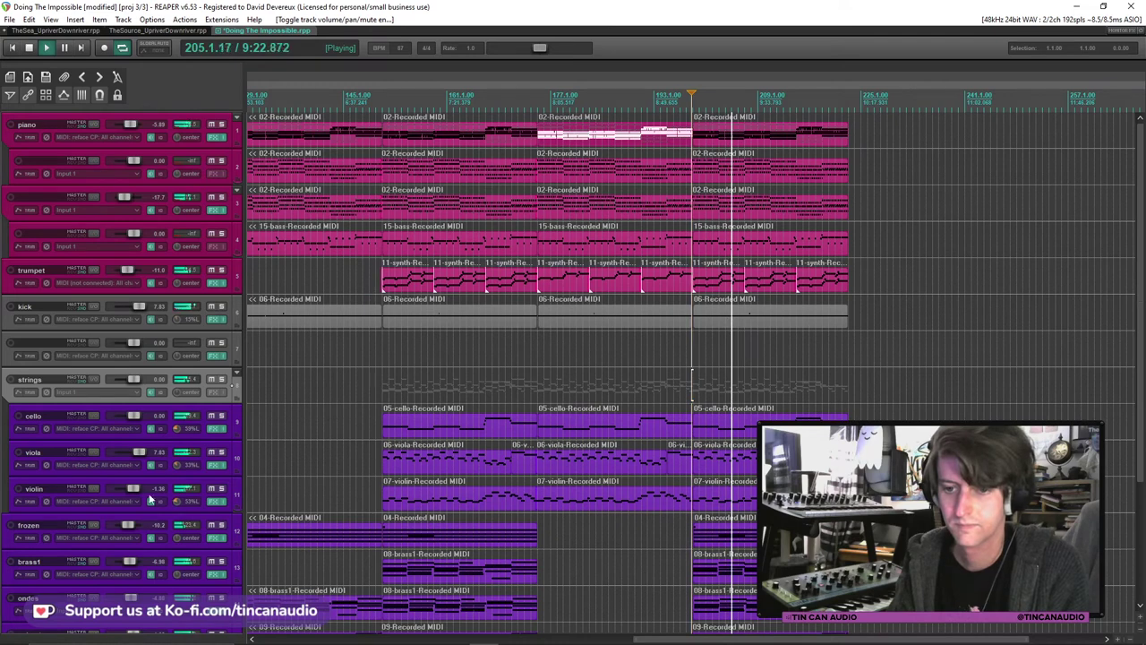
Try raising the violin track's volume to +5.78 dB and restart playback from just before bar 199.
left_click_drag(138, 491, 142, 493)
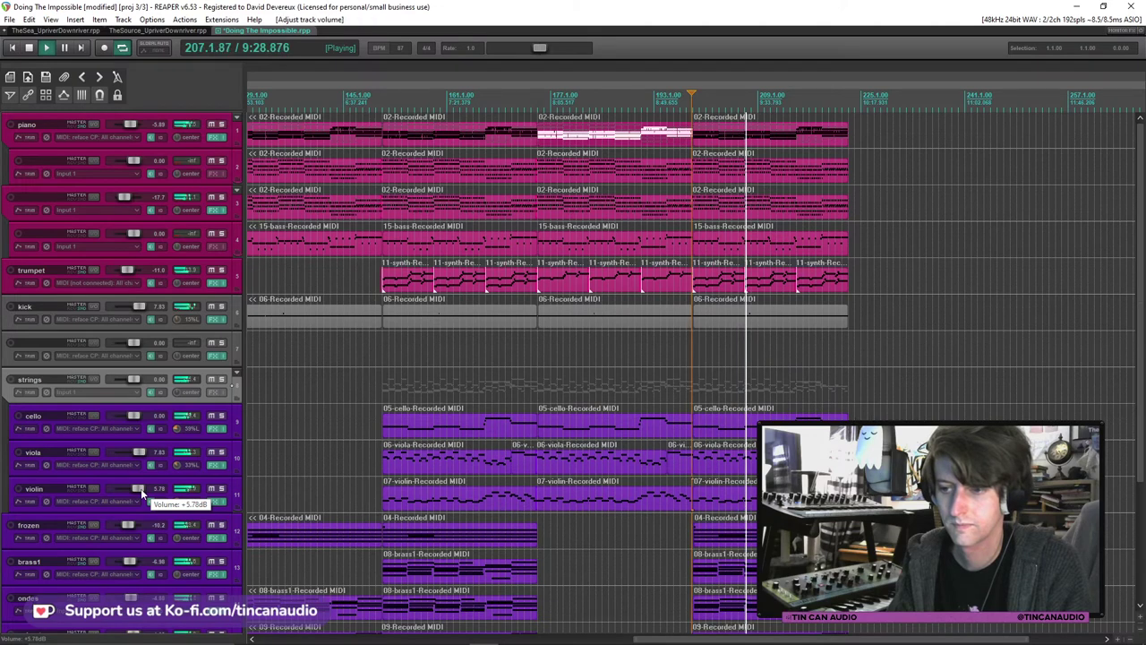
scroll(140, 491, "down", 3)
scroll(141, 493, "down", 1)
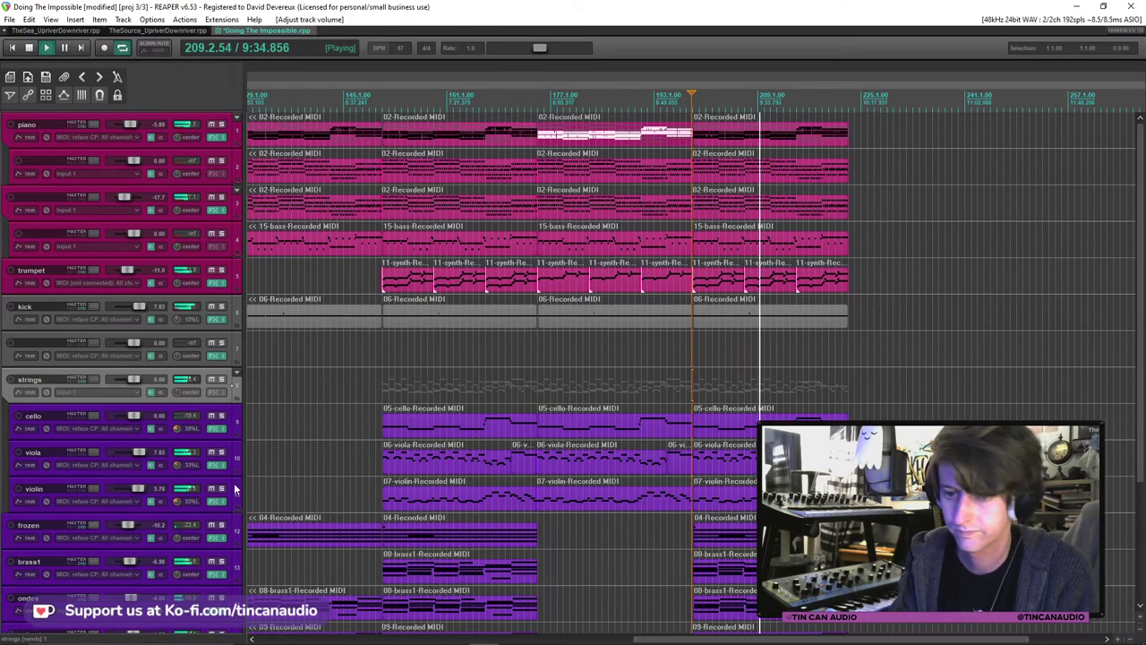
scroll(134, 491, "down", 5)
key("space")
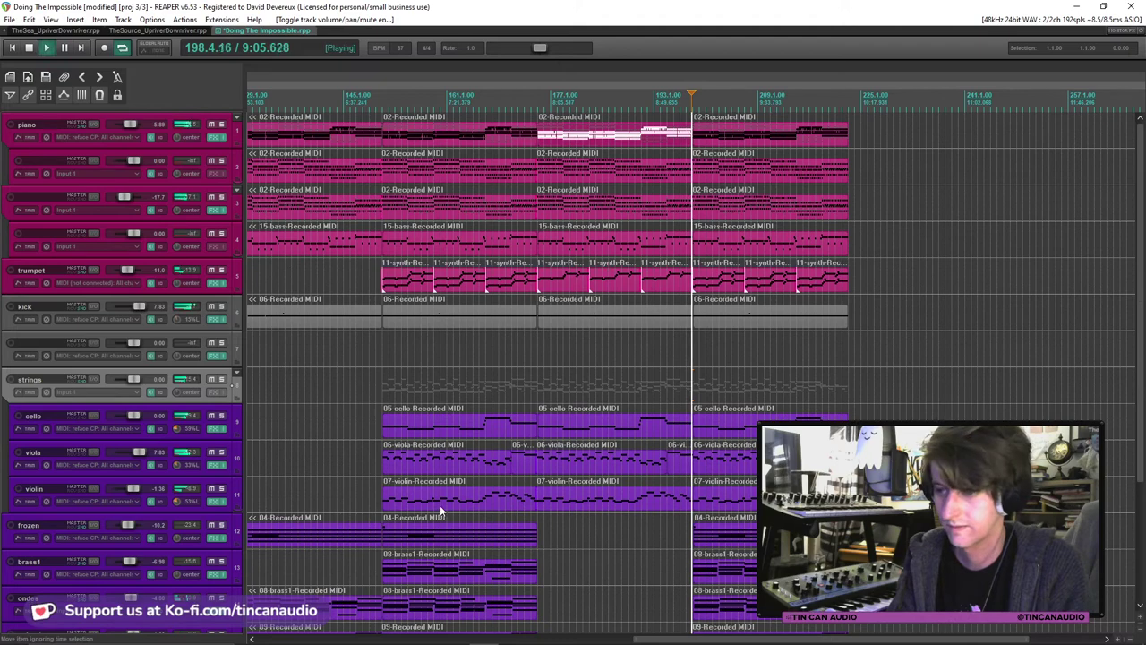
Add volume envelope points on the violin track around bar 199, raise the level from there on and hide the envelope.
left_click(197, 508)
key("v")
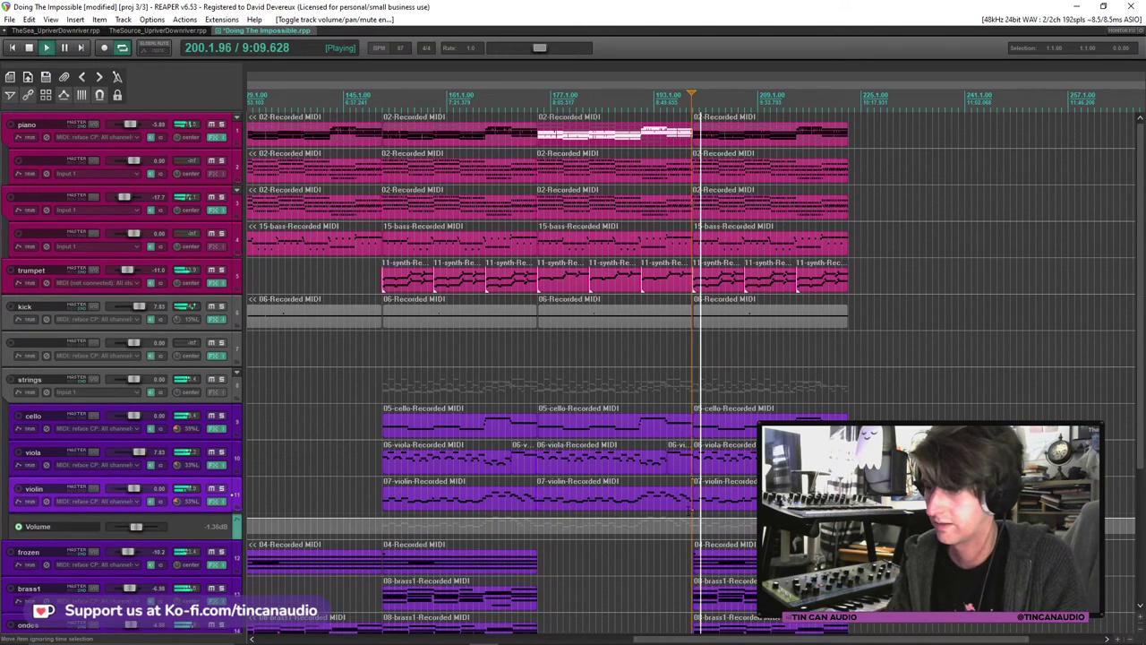
left_click(696, 520)
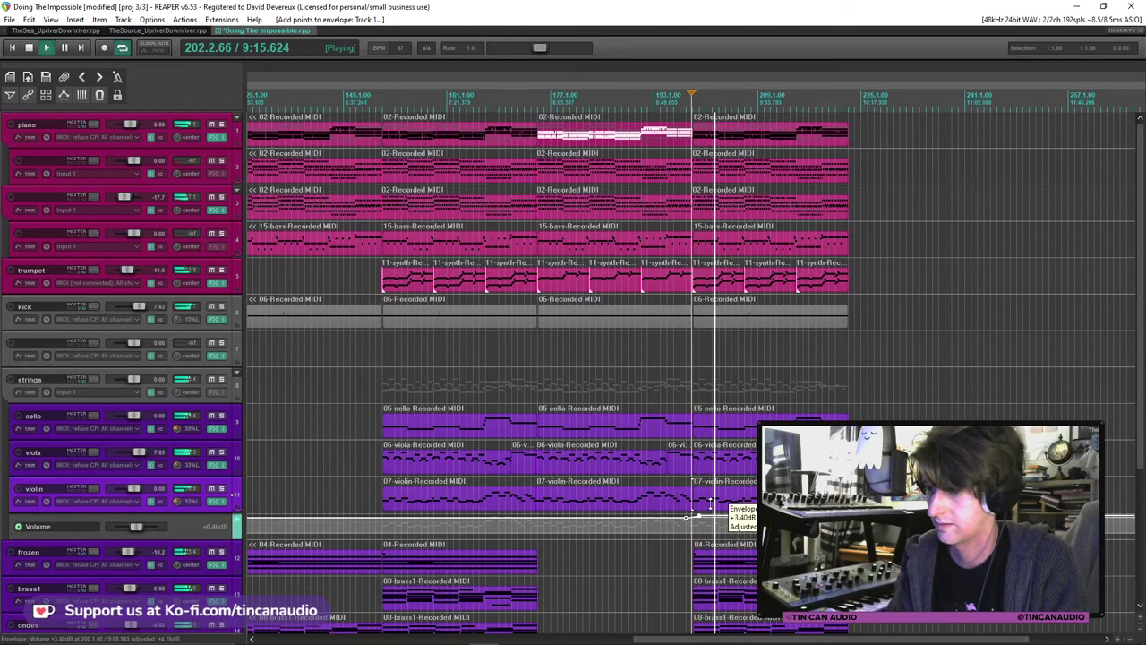
left_click_drag(711, 506, 710, 508)
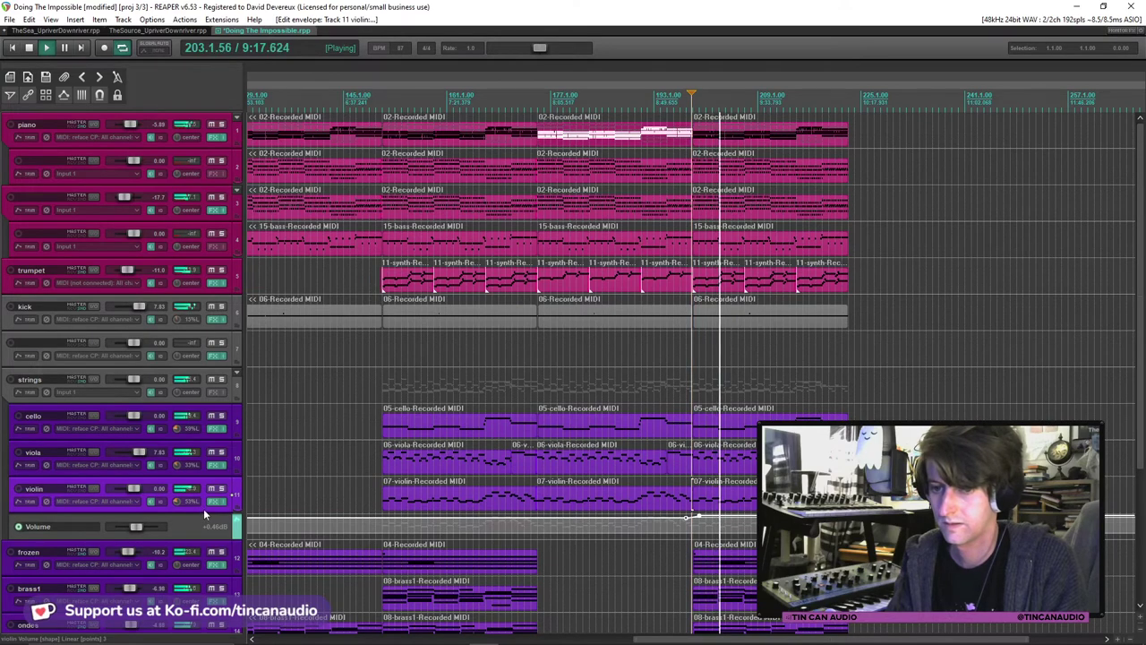
key("v")
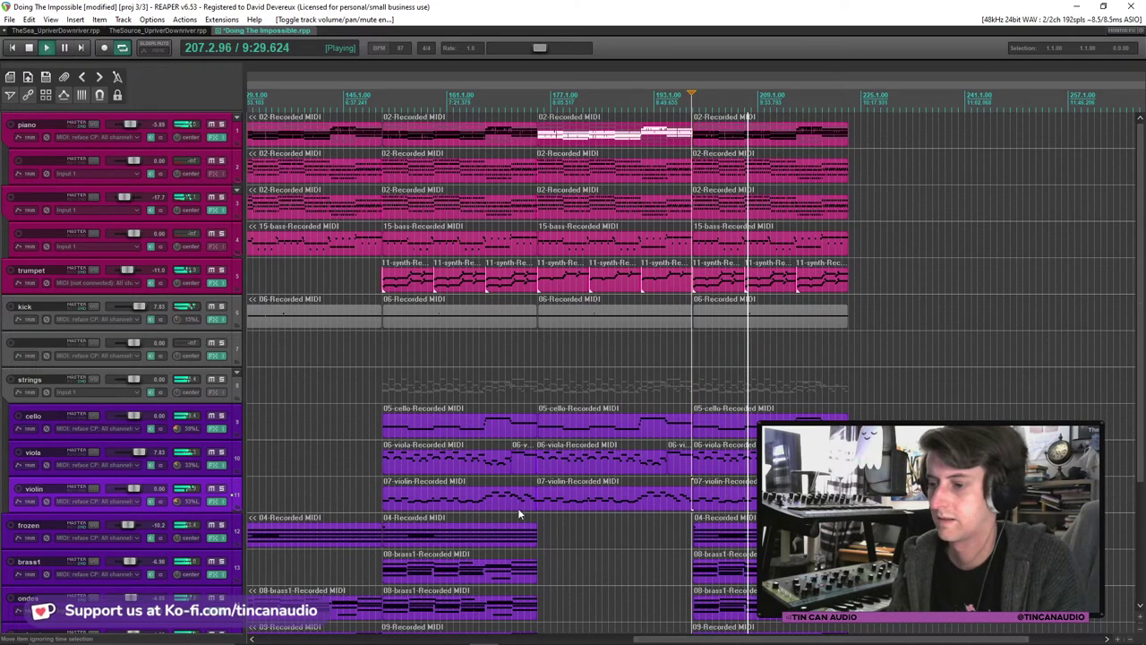
Arm the unnamed track between kick and strings for recording while the new section plays.
scroll(726, 461, "down", 3)
scroll(725, 461, "up", 3)
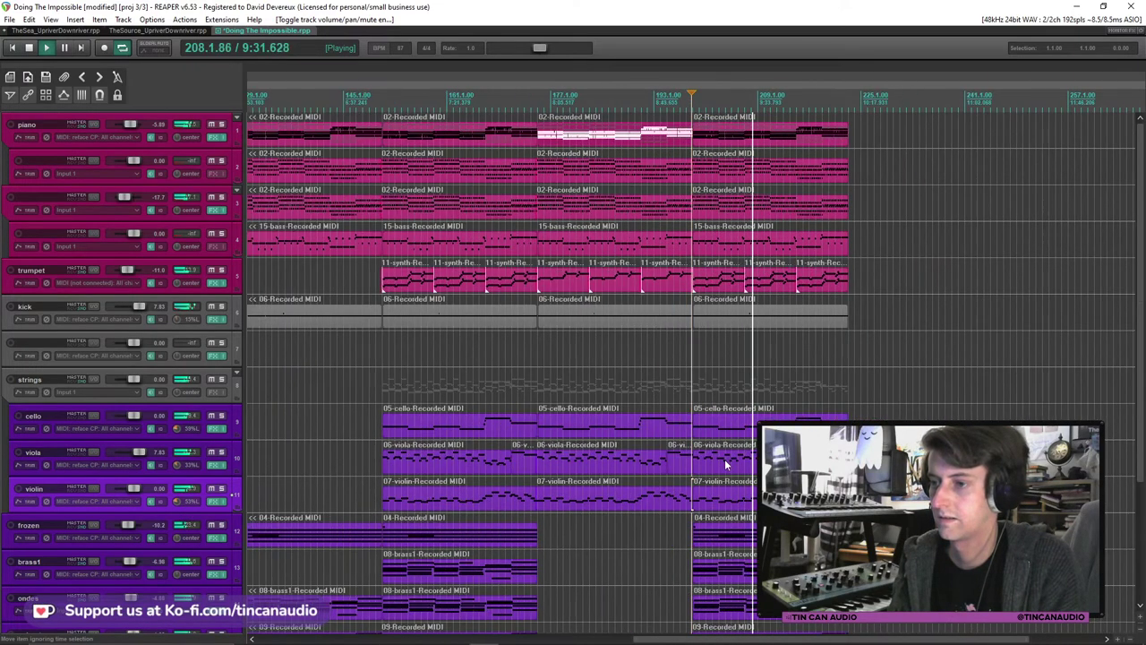
scroll(704, 451, "down", 2)
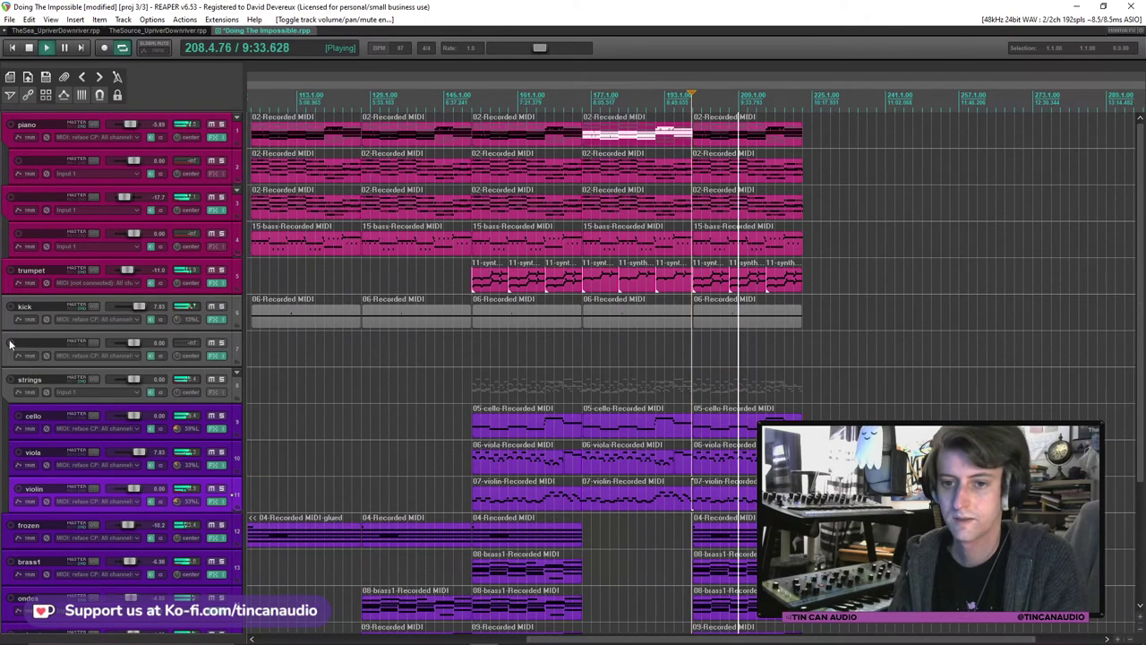
left_click(10, 345)
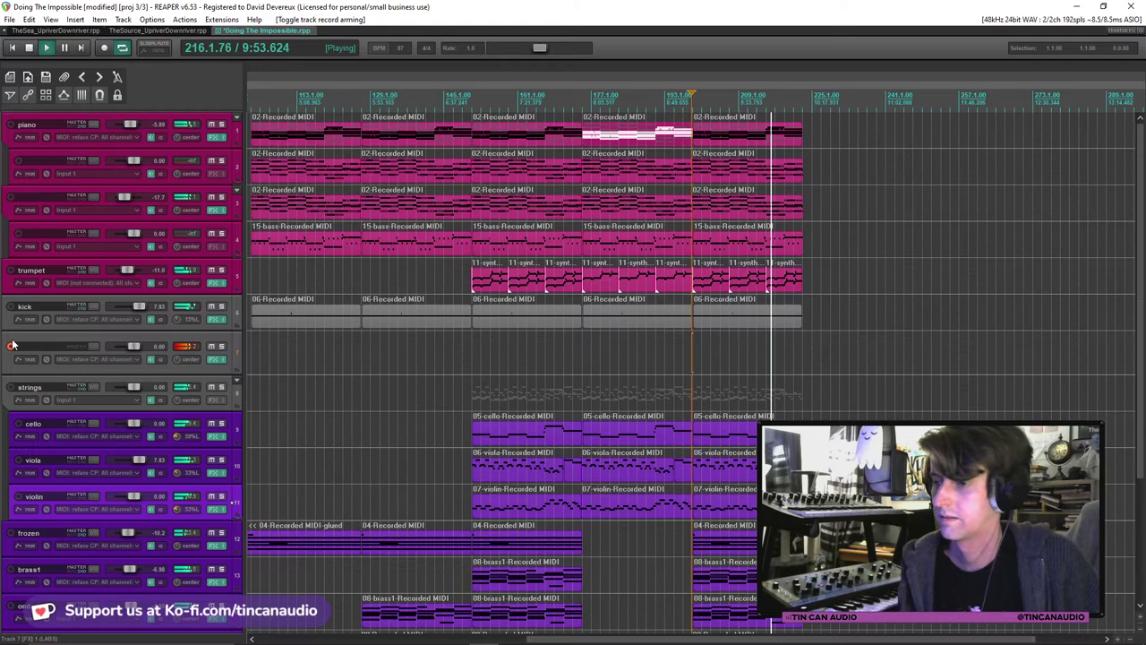
left_click(11, 346)
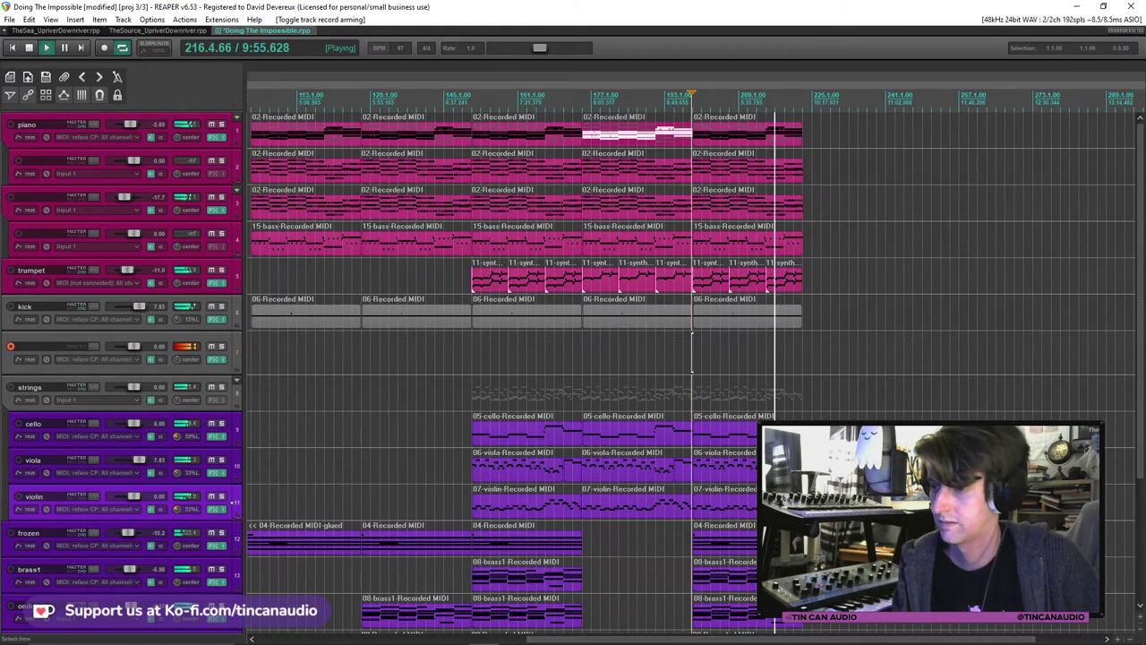
Copy the short viola item from the end of the bar 151–175 section to the end of the newest section's viola part.
left_click(98, 466)
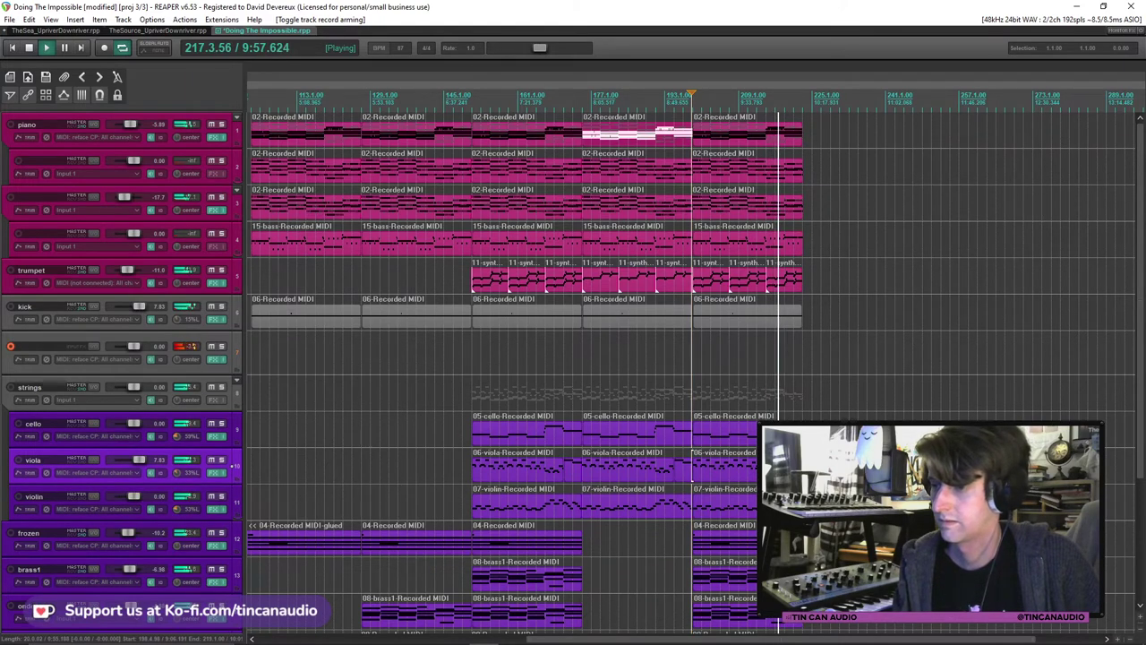
left_click(573, 471)
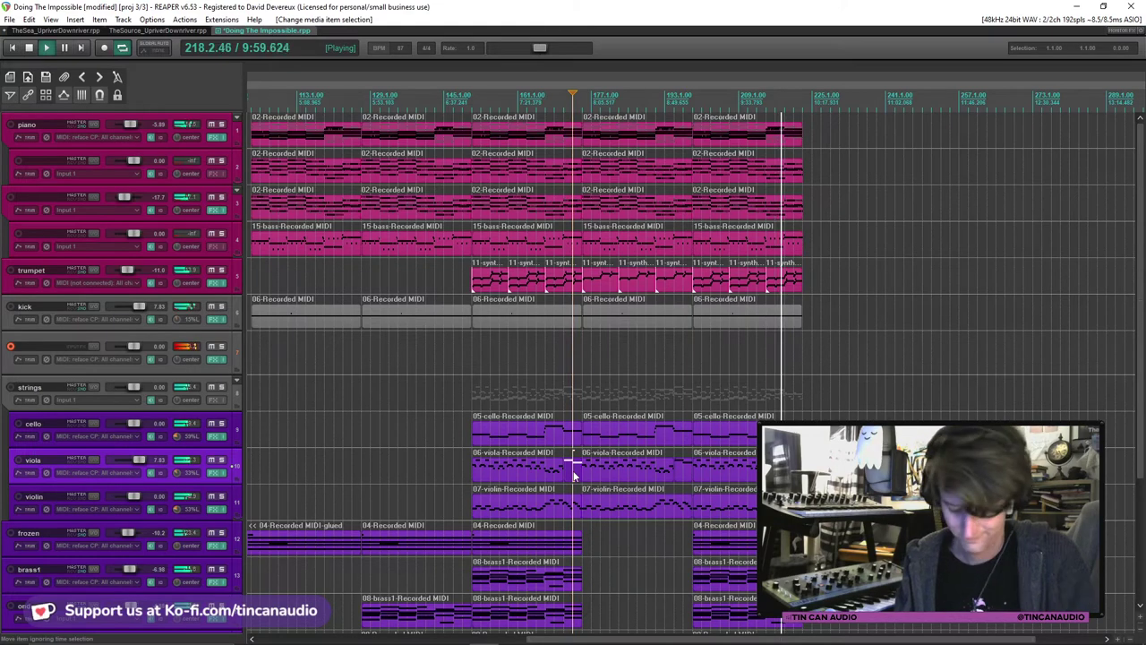
key("ctrl+v")
key("minus")
key("equal")
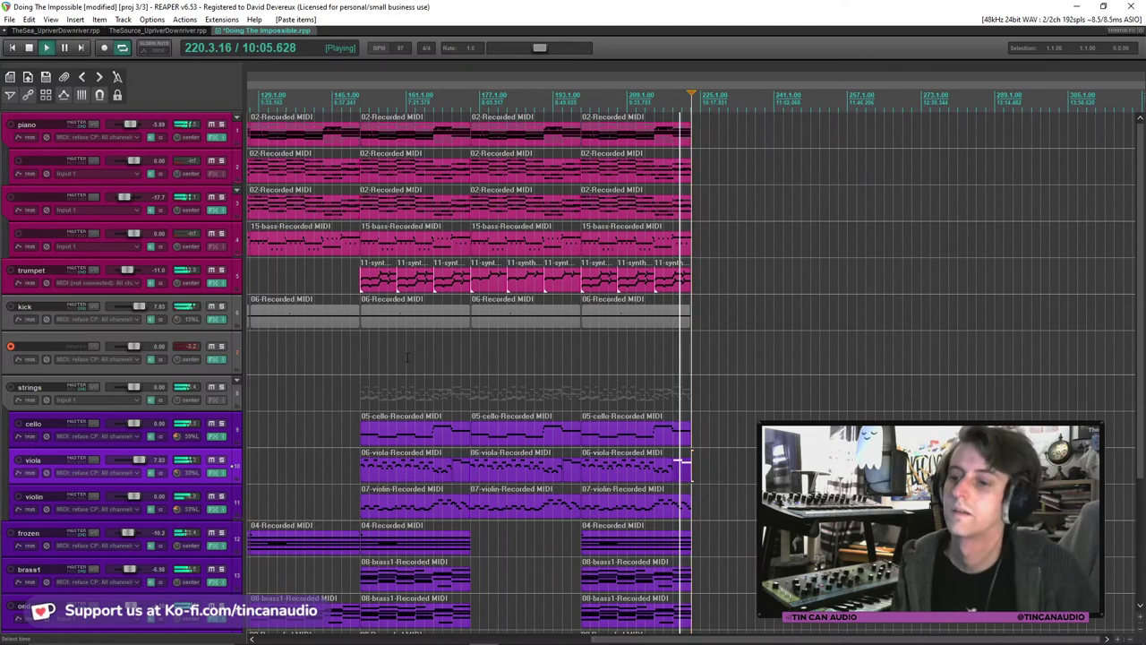
key("space")
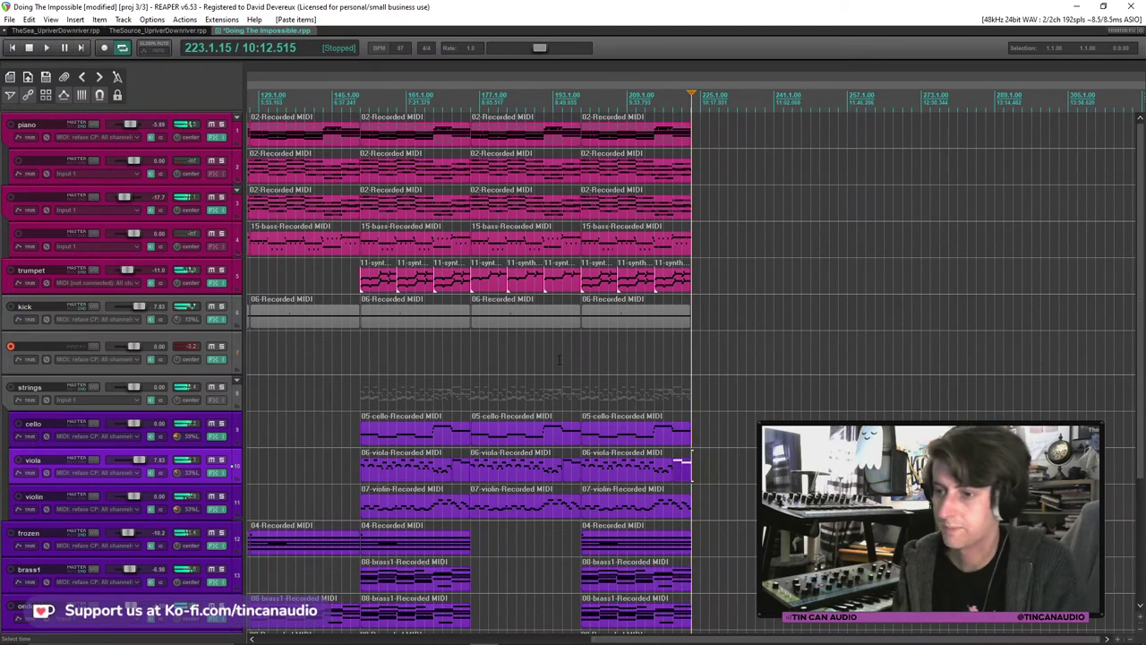
Record a MIDI take on the armed unnamed track from bar 197 to the end of the section and save the recording.
left_click(571, 355)
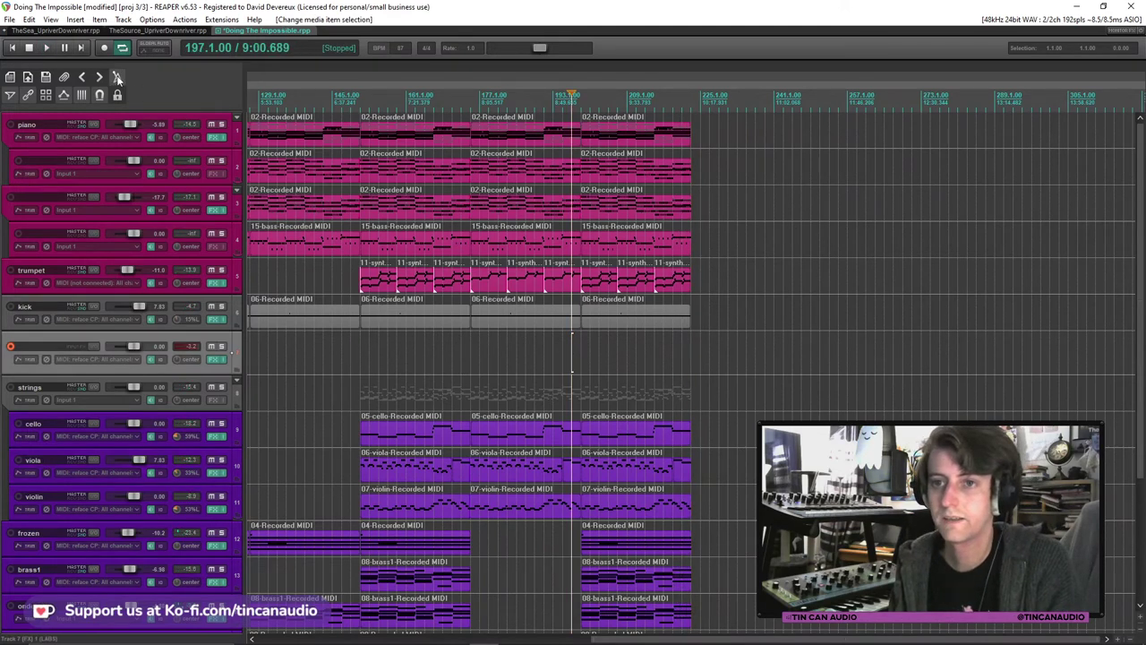
key("ctrl+r")
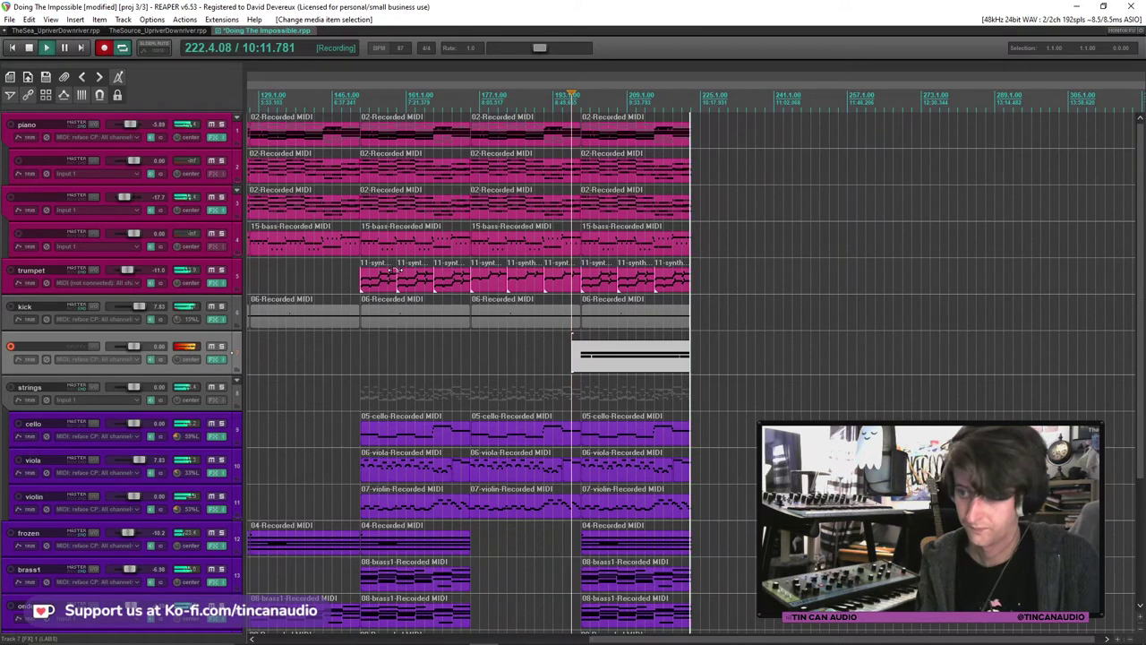
key("space")
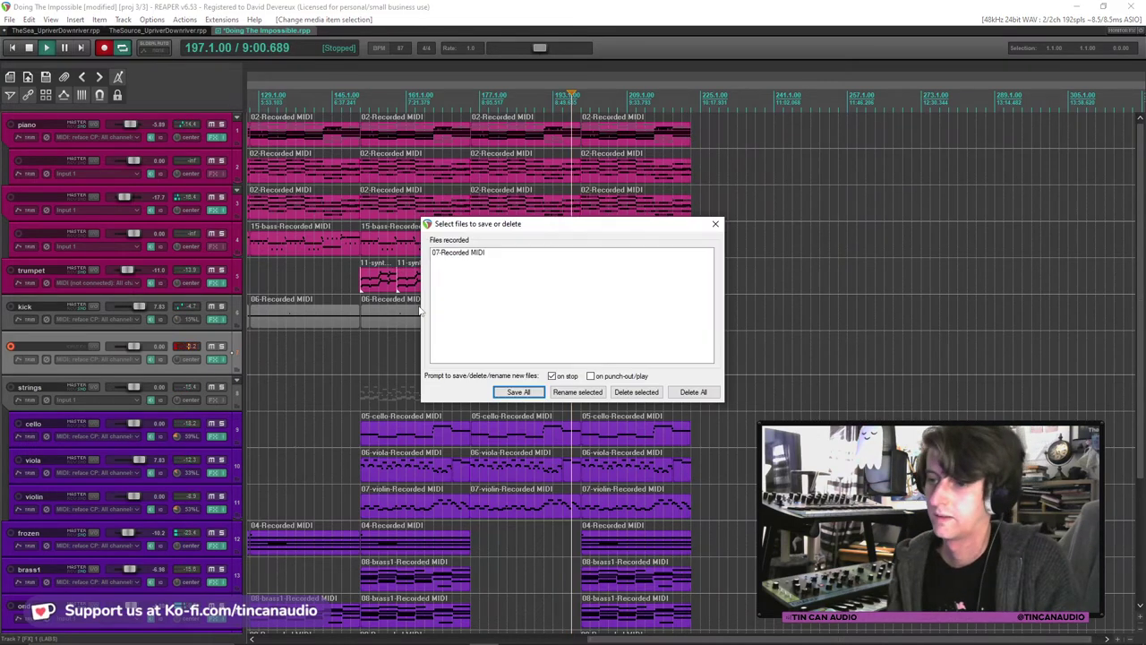
left_click(518, 393)
Open the newly recorded take in the MIDI editor, quantize its notes and close the editor.
double_click(582, 339)
key("ctrl+q")
left_click(612, 483)
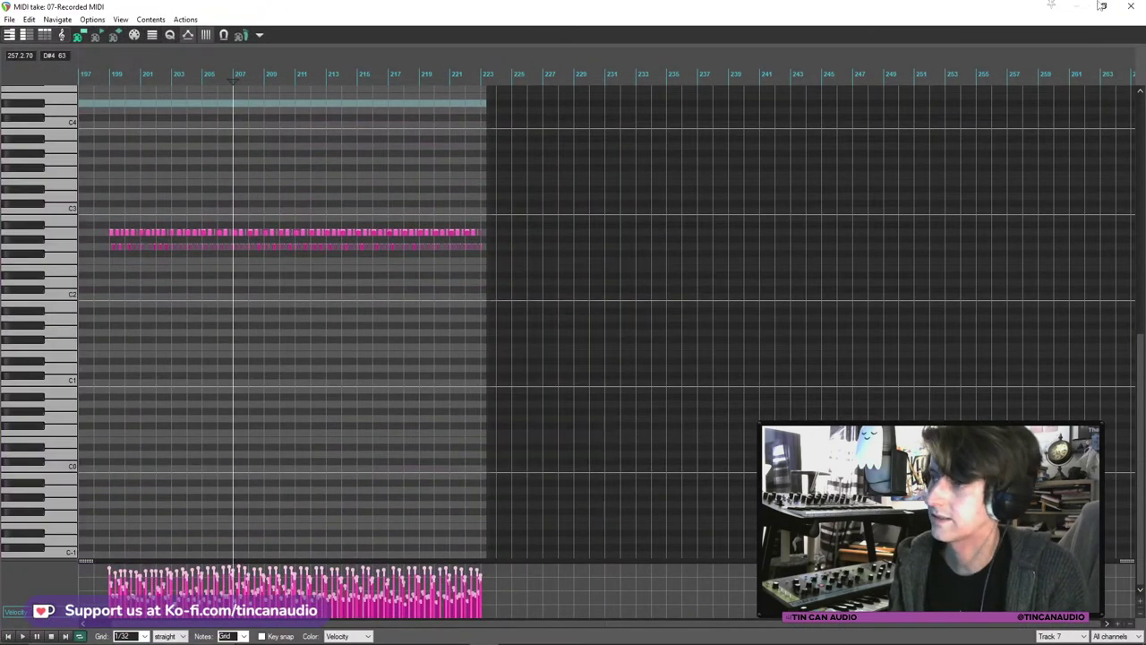
left_click(1131, 6)
Name the unnamed track between kick and strings "toms" and disarm it.
left_click(97, 346)
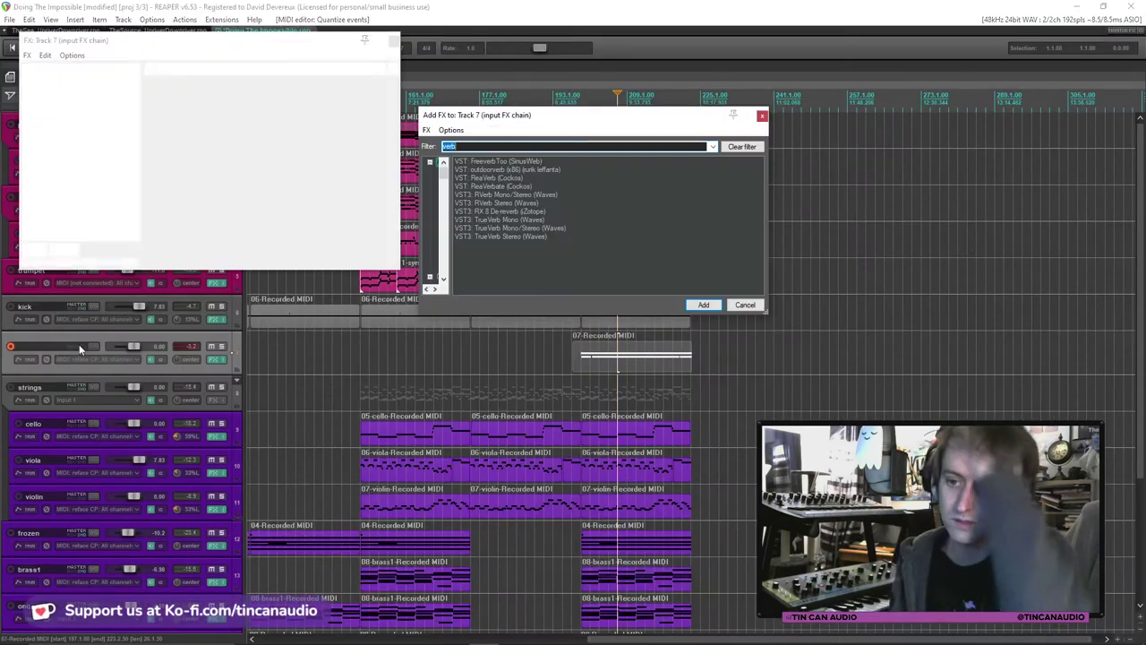
left_click(747, 305)
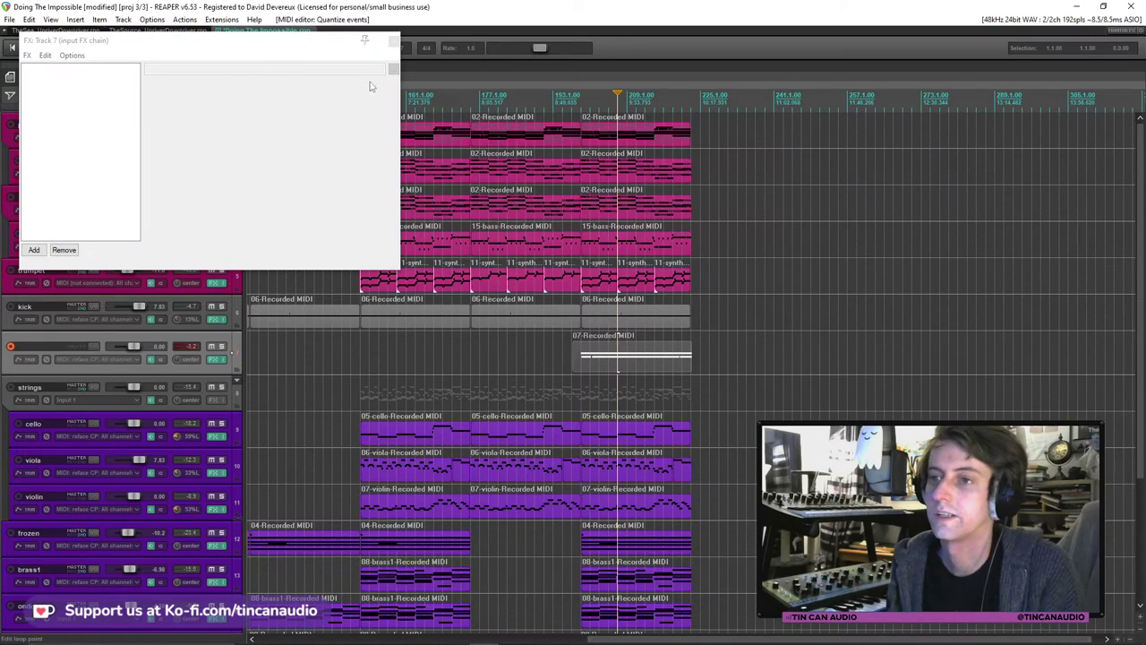
left_click(393, 42)
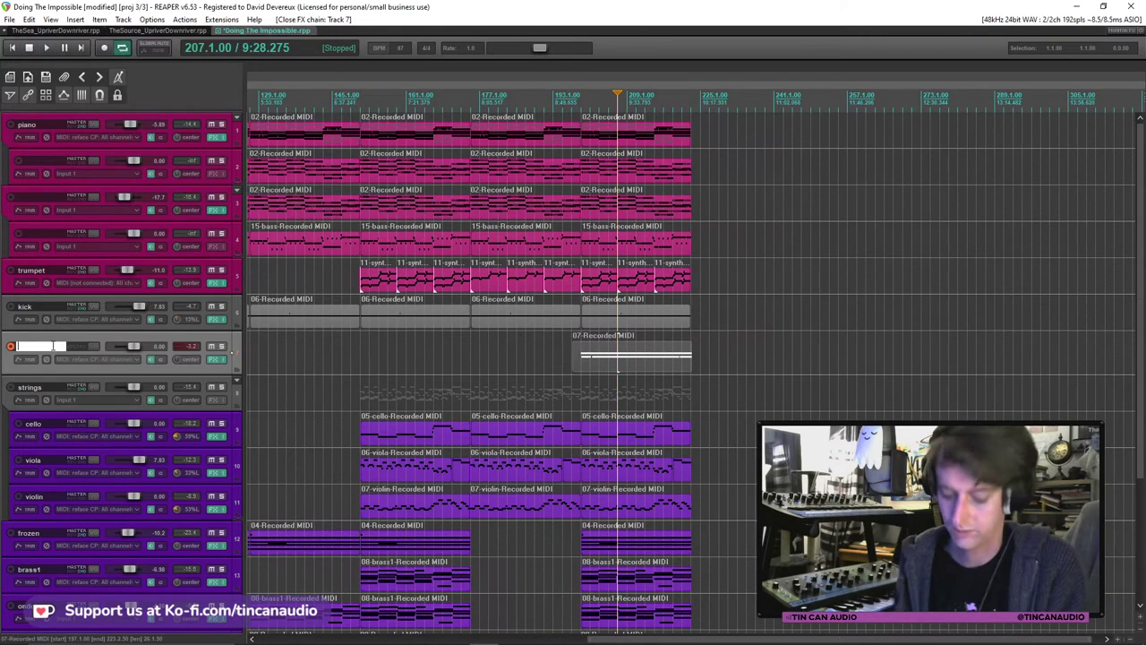
key("Return")
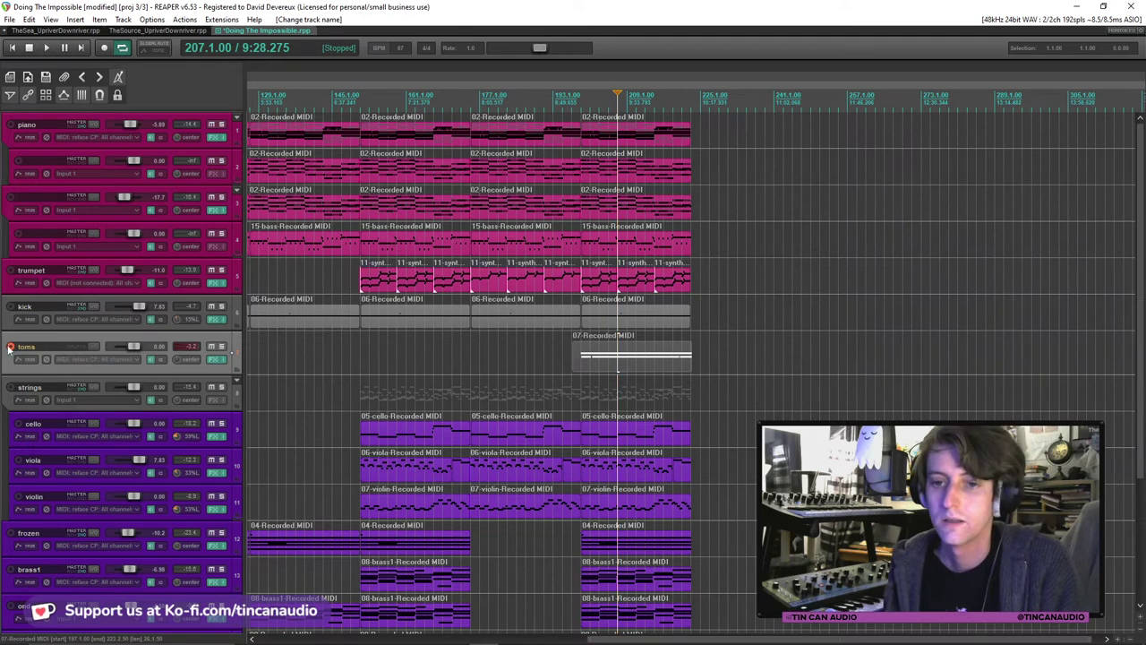
left_click(10, 347)
Add a send from the toms track to track 18 and name track 18 "reverb".
left_click(76, 343)
left_click(340, 445)
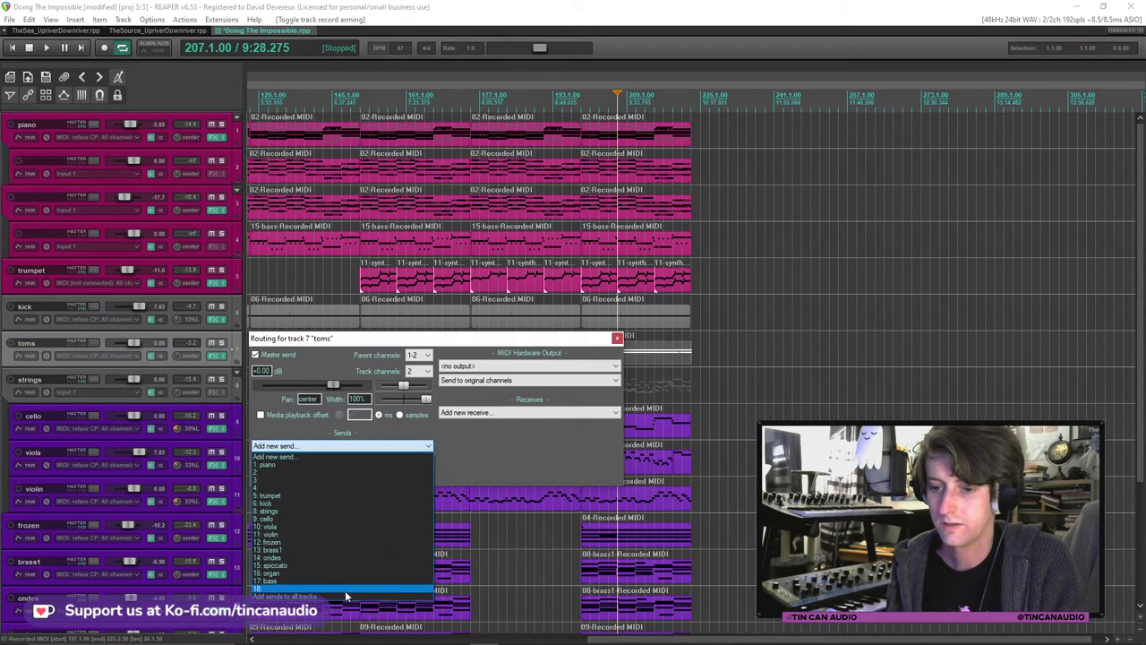
left_click(345, 590)
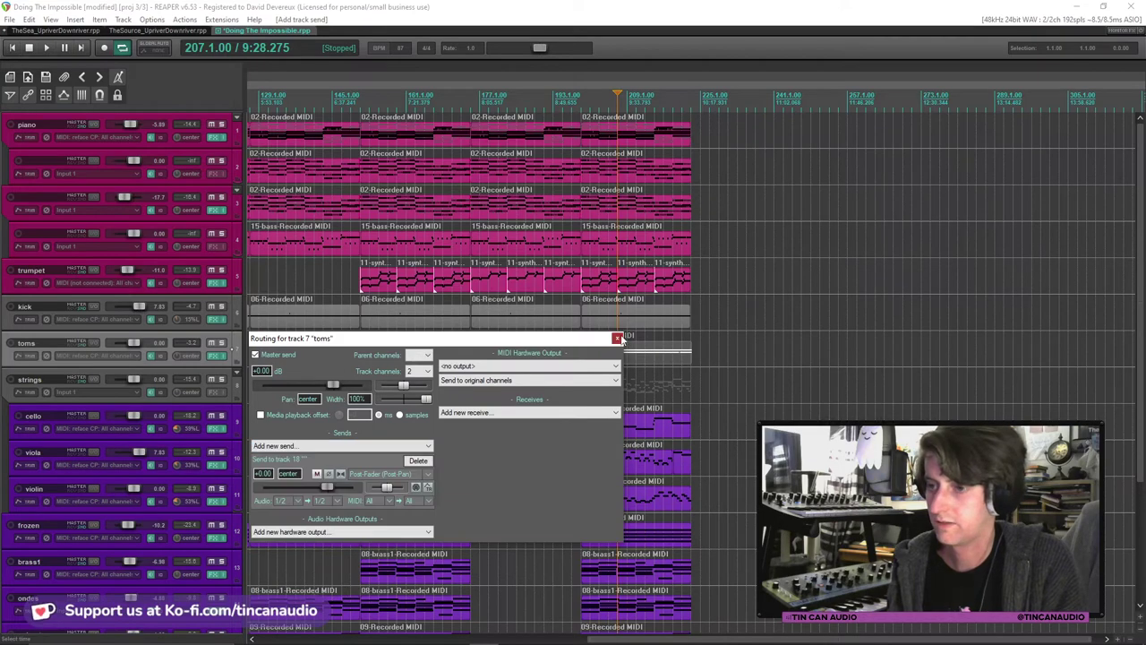
left_click(617, 339)
scroll(324, 537, "down", 4)
double_click(55, 573)
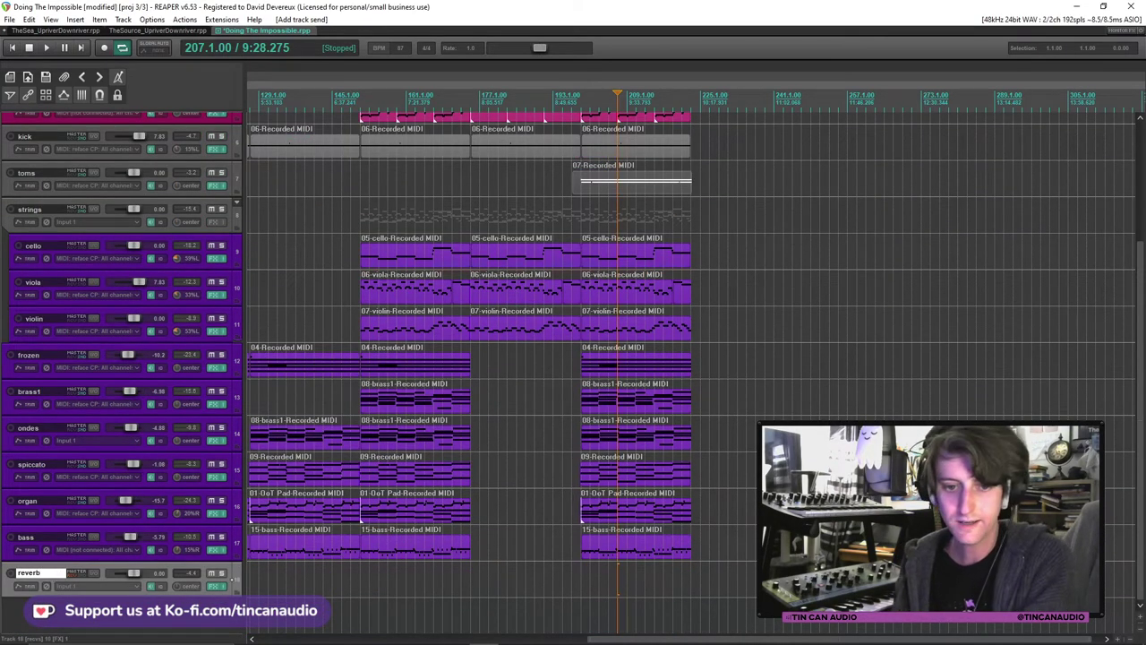
key("Return")
Play the new section from bar 199 and lower the toms track's volume to about -9 dB.
left_click(581, 184)
key("space")
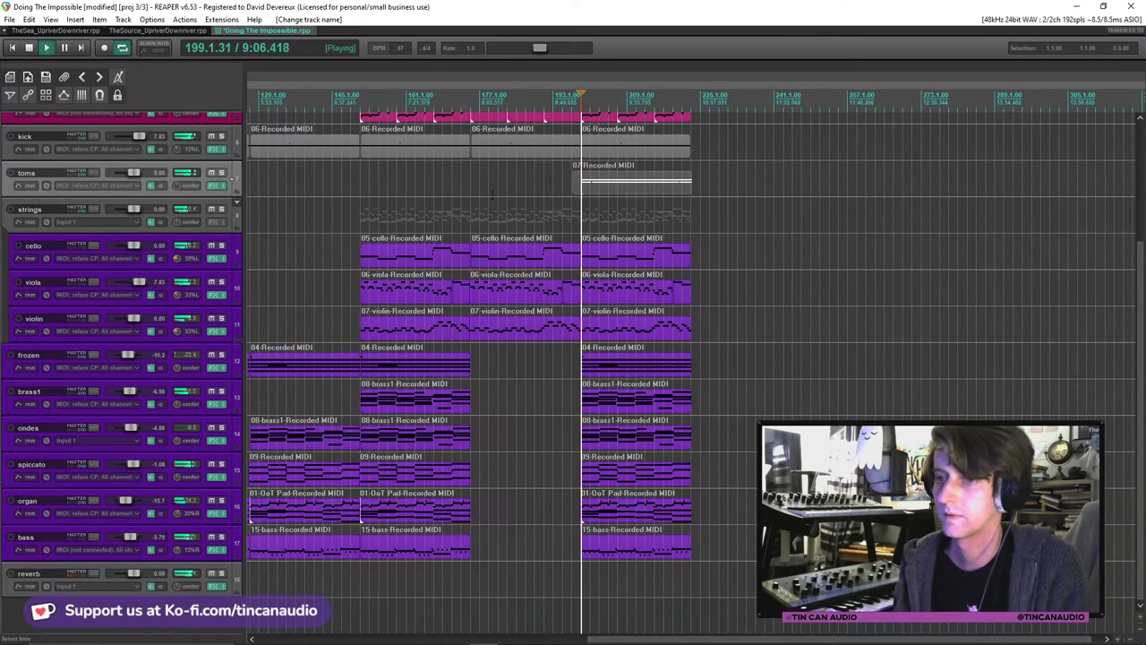
left_click_drag(133, 172, 134, 177)
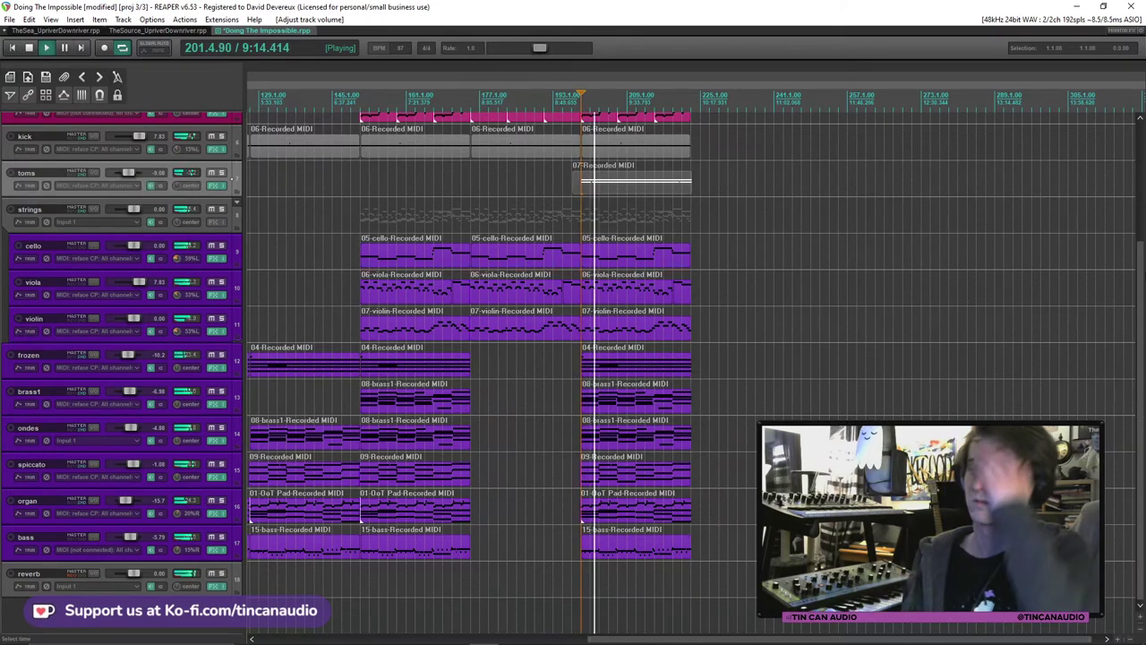
Add the ReaFir (FFT EQ+Dynamics Processor) effect after LABS on the toms track.
scroll(329, 278, "up", 3)
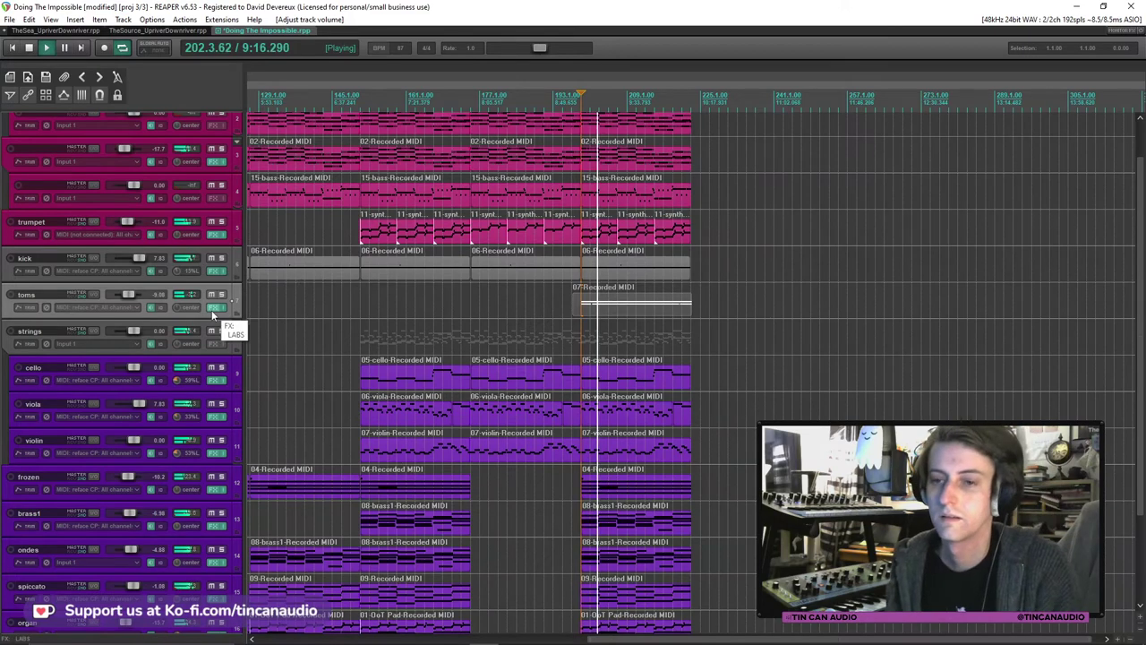
left_click(212, 310)
left_click(36, 461)
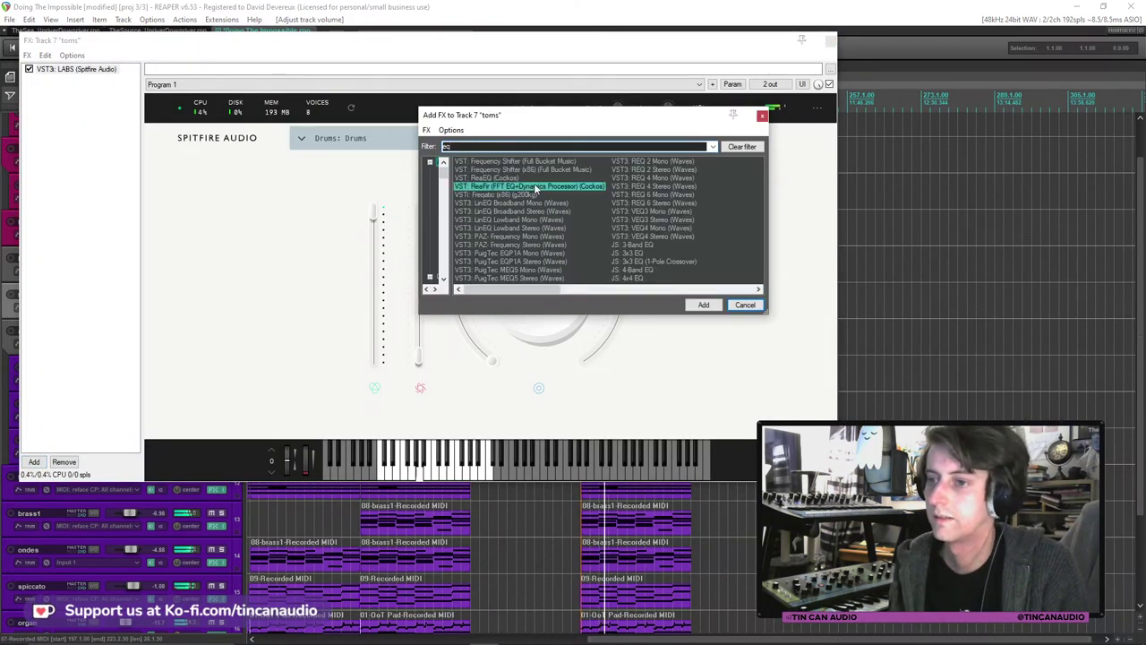
double_click(534, 185)
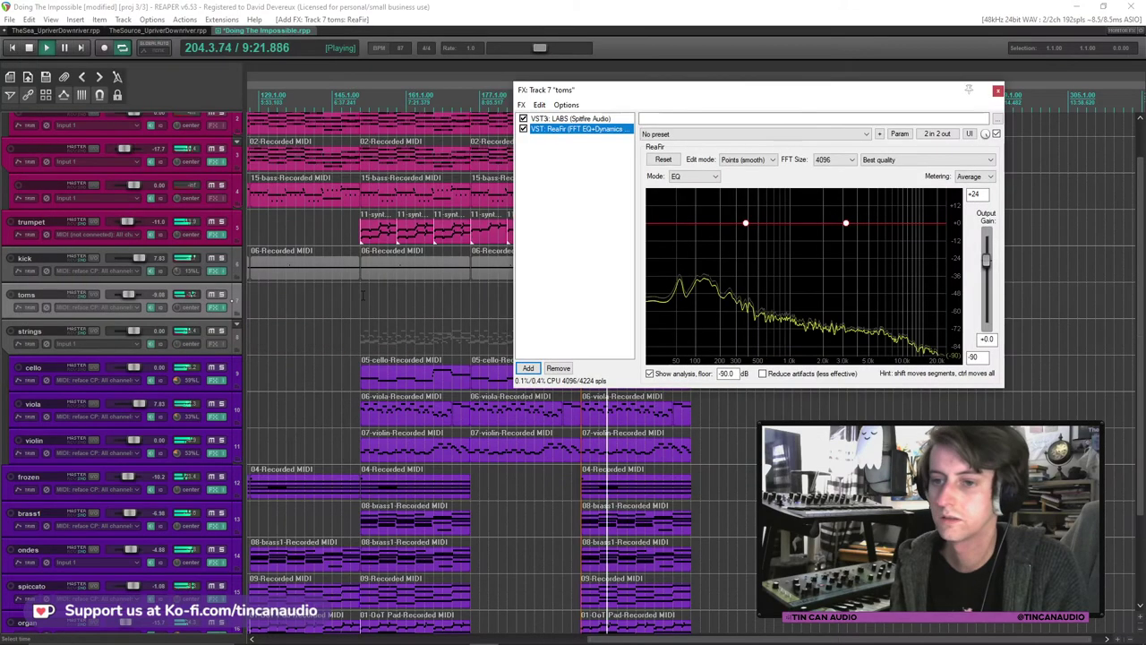
With the toms soloed, shape ReaFir's EQ curve with a low-mid boost reaching 814 Hz at +3.24 dB and reduced lows and highs, and unsolo the track.
left_click(222, 294)
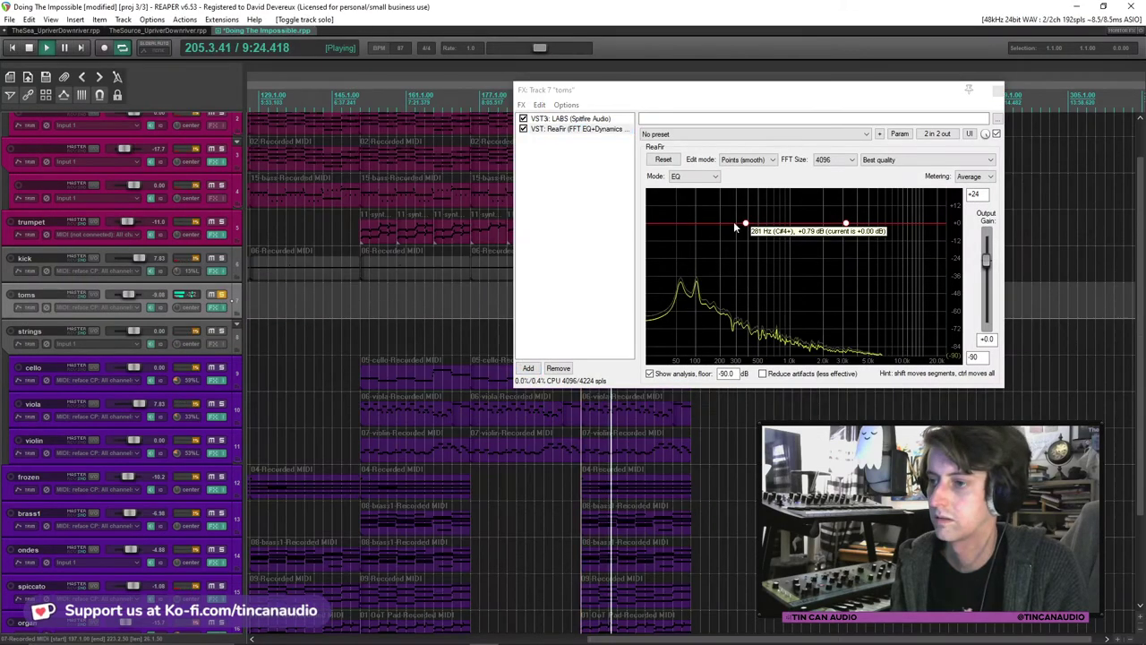
left_click(880, 235)
left_click(763, 219)
left_click_drag(742, 222, 737, 216)
left_click(657, 235)
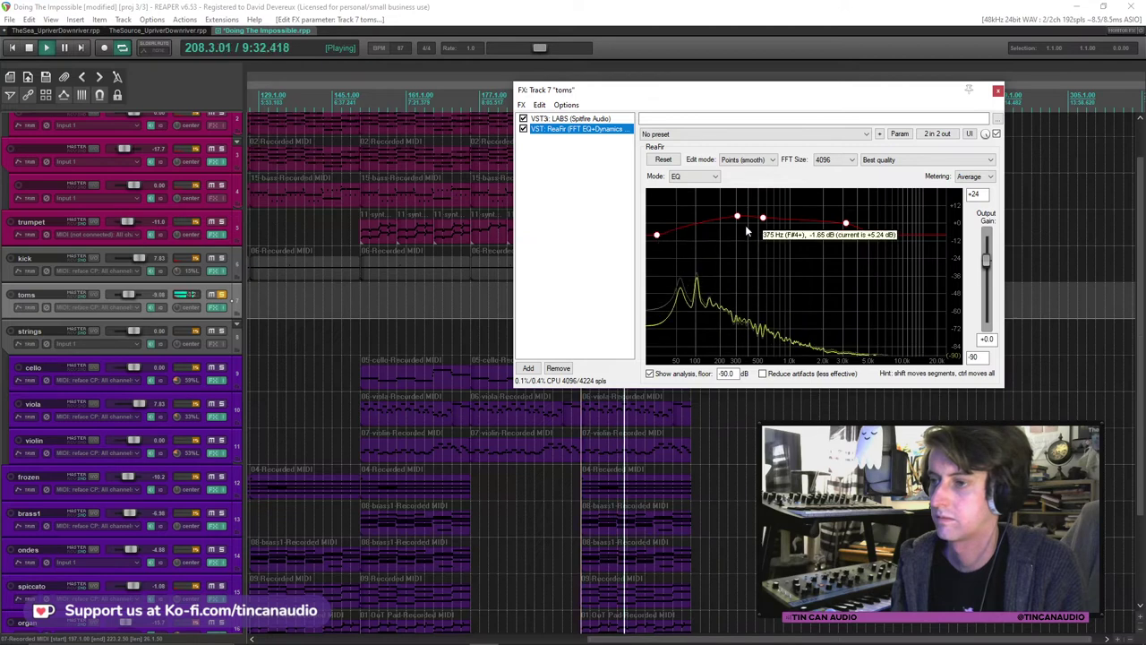
left_click(697, 220)
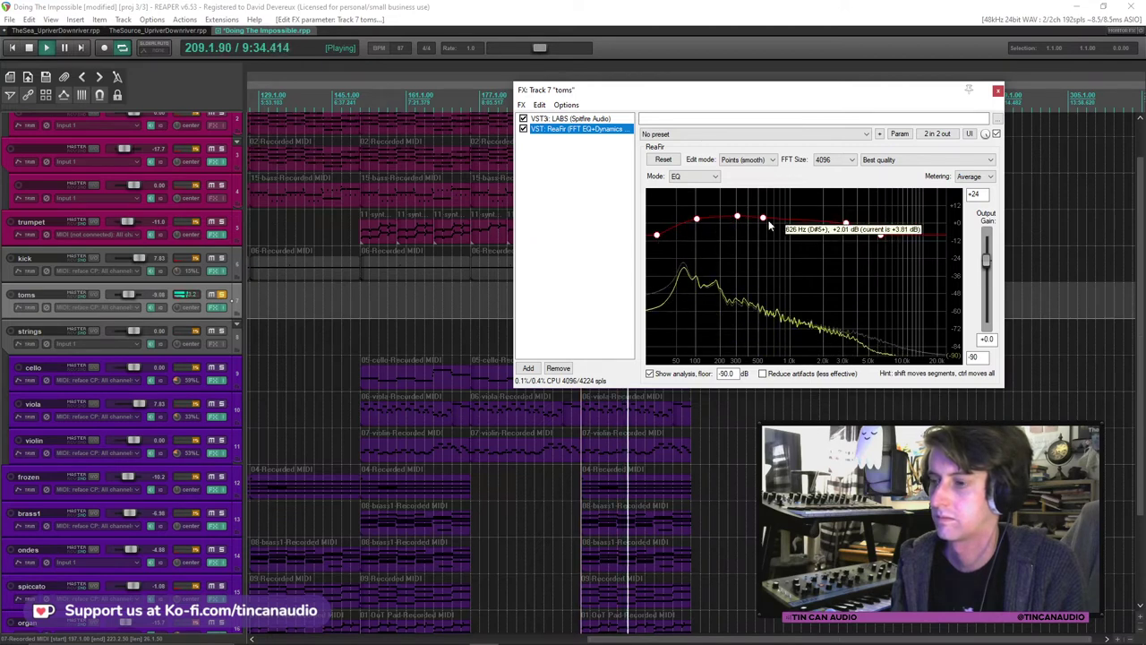
left_click_drag(763, 217, 780, 218)
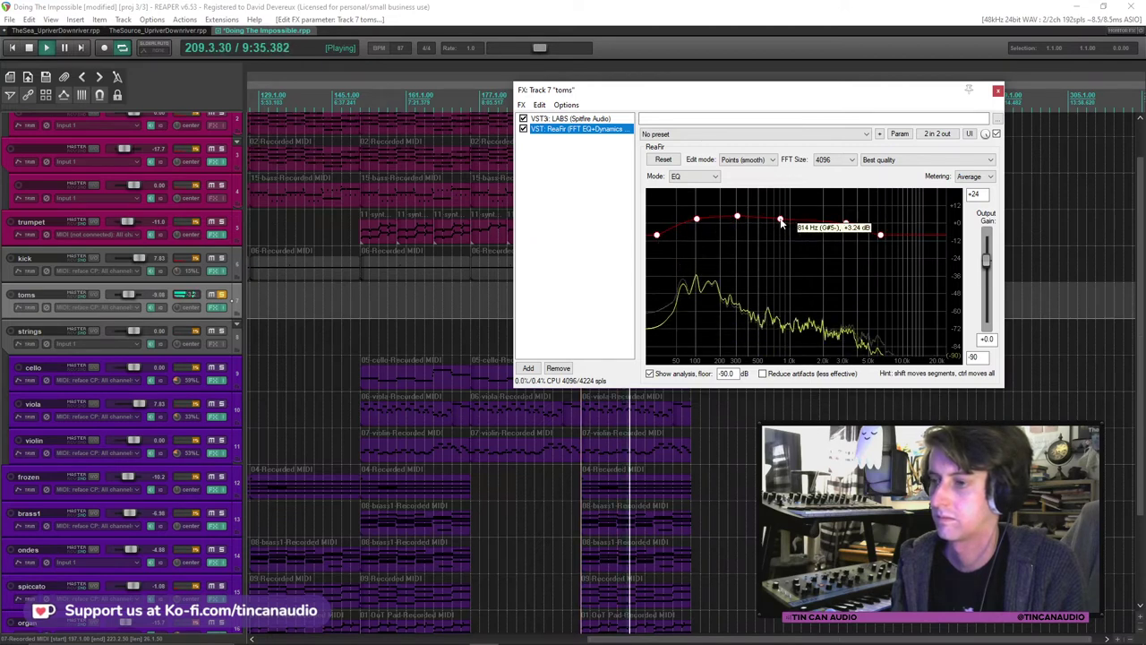
left_click(998, 91)
left_click(224, 295)
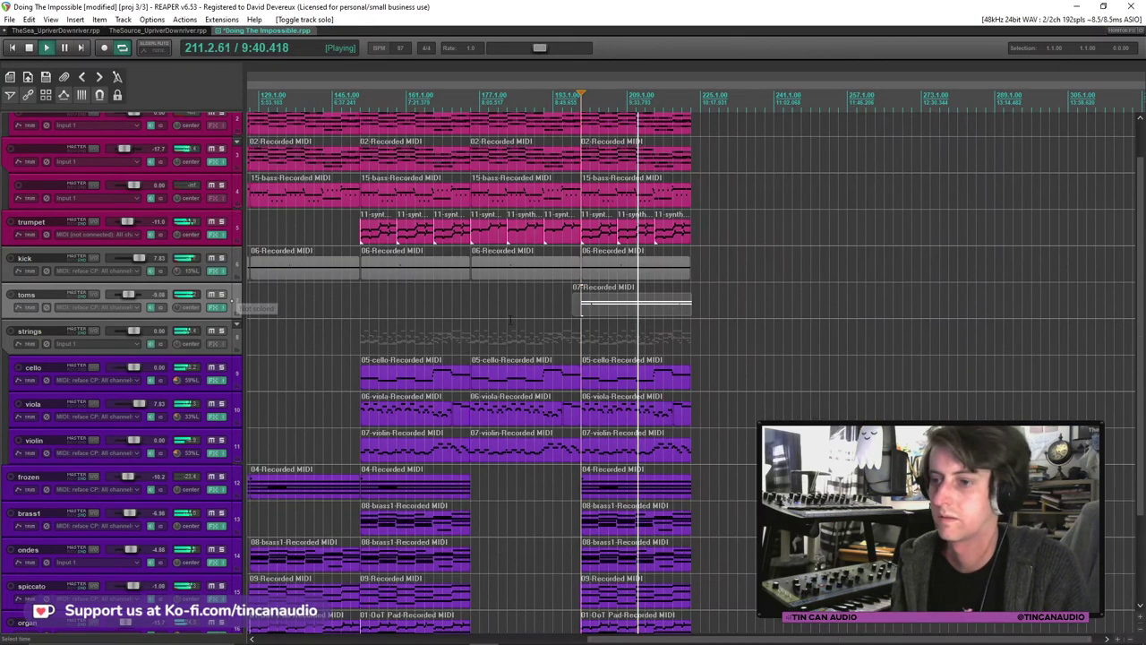
Raise the toms track's volume to -4.87 dB and pan it slightly right.
mouse_move(133, 298)
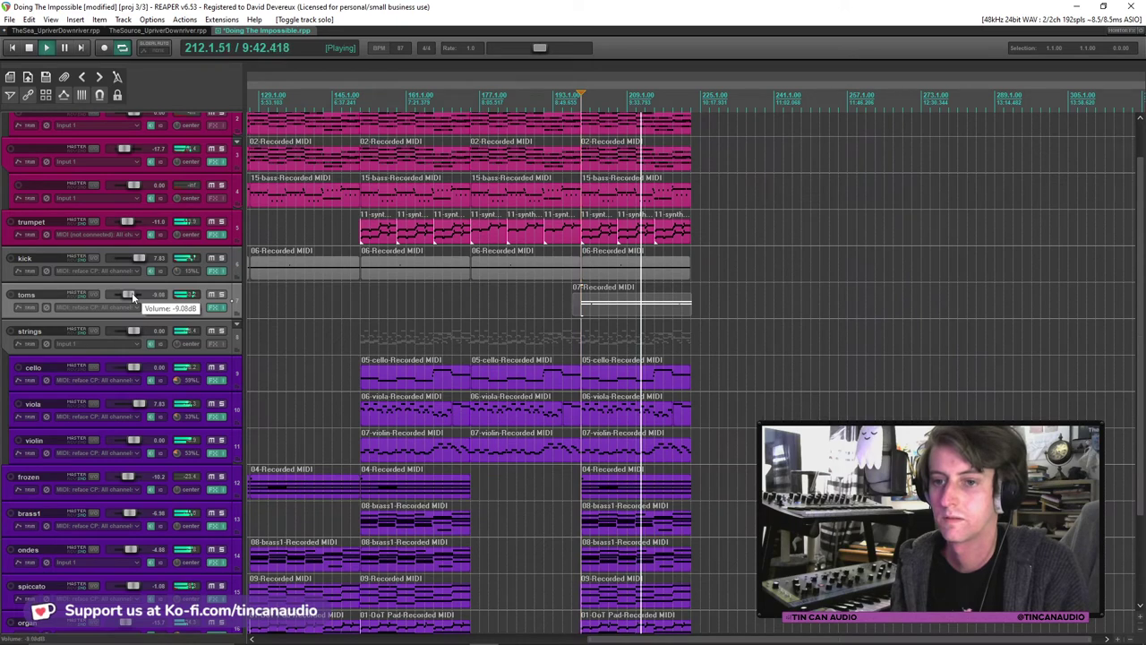
left_click_drag(133, 299, 136, 300)
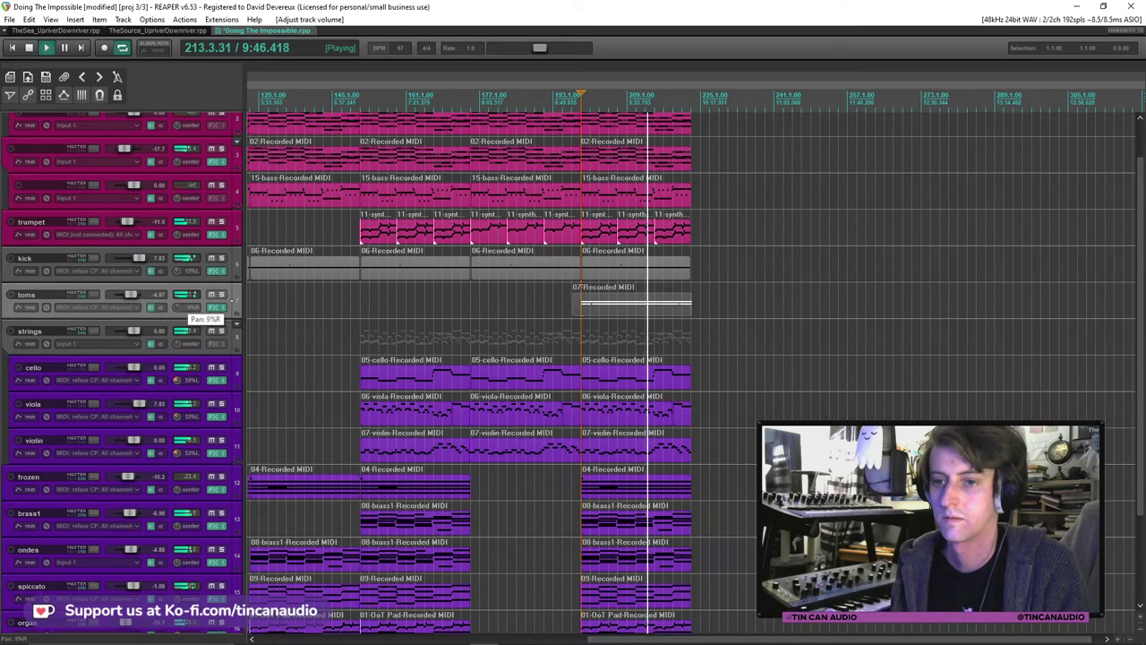
left_click(190, 308)
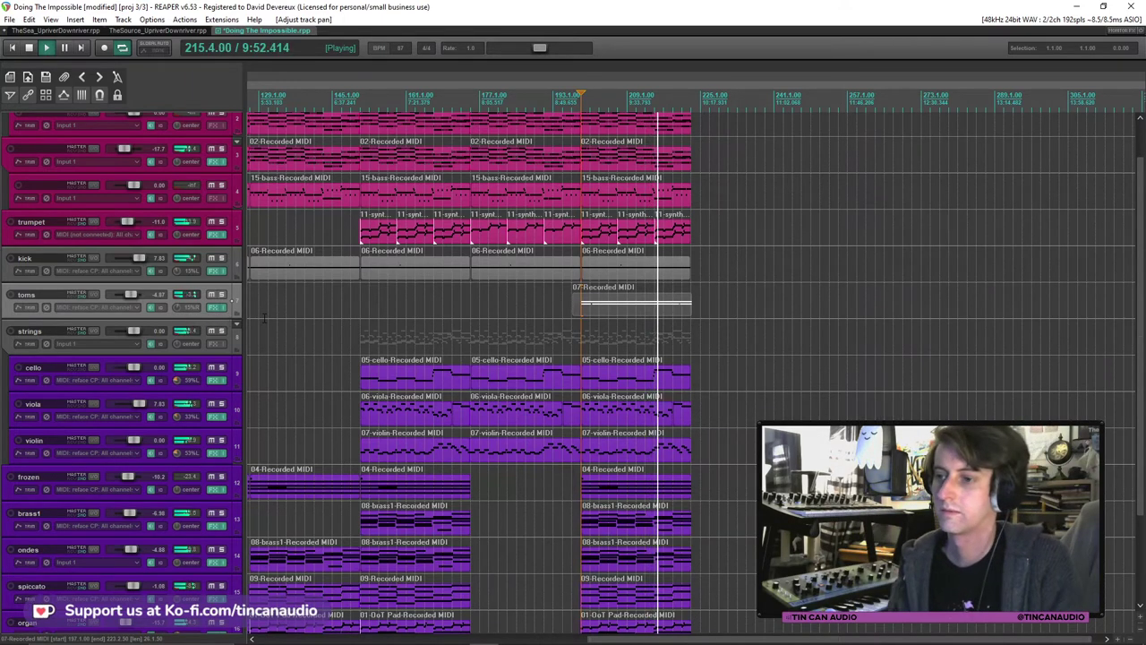
Trim the end of the toms recording to line up with the end of the section's other items at bar 223.
scroll(664, 256, "down", 2)
left_click_drag(976, 307, 809, 306)
scroll(967, 307, "up", 5)
scroll(642, 285, "up", 1)
scroll(643, 285, "down", 4)
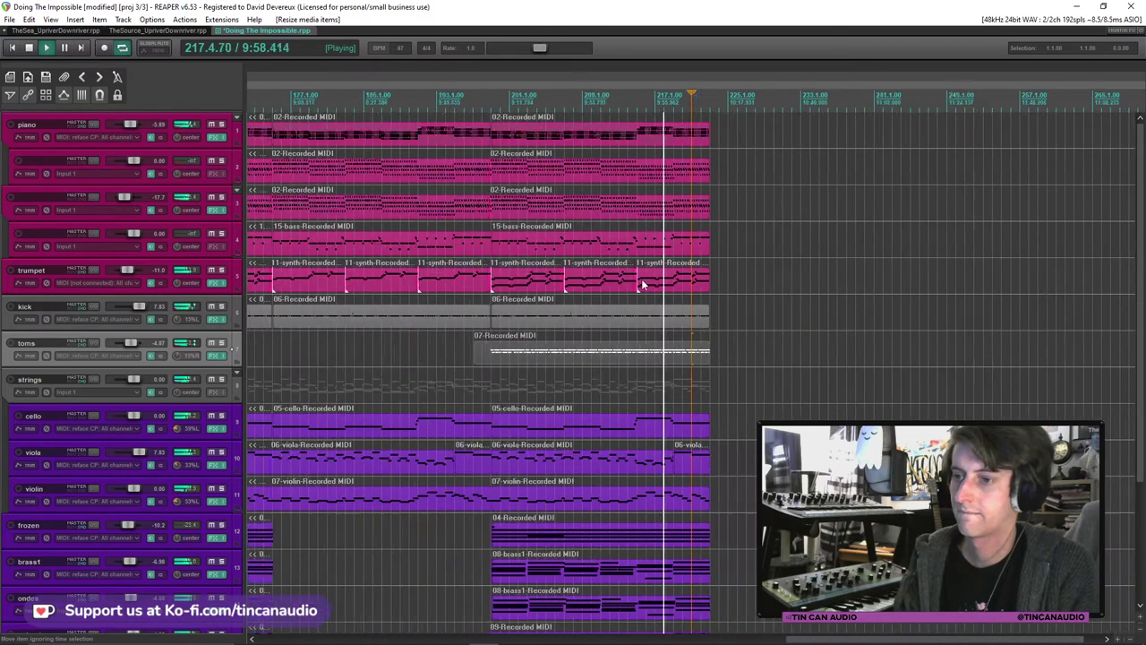
scroll(641, 285, "down", 4)
scroll(642, 285, "up", 1)
scroll(642, 285, "down", 2)
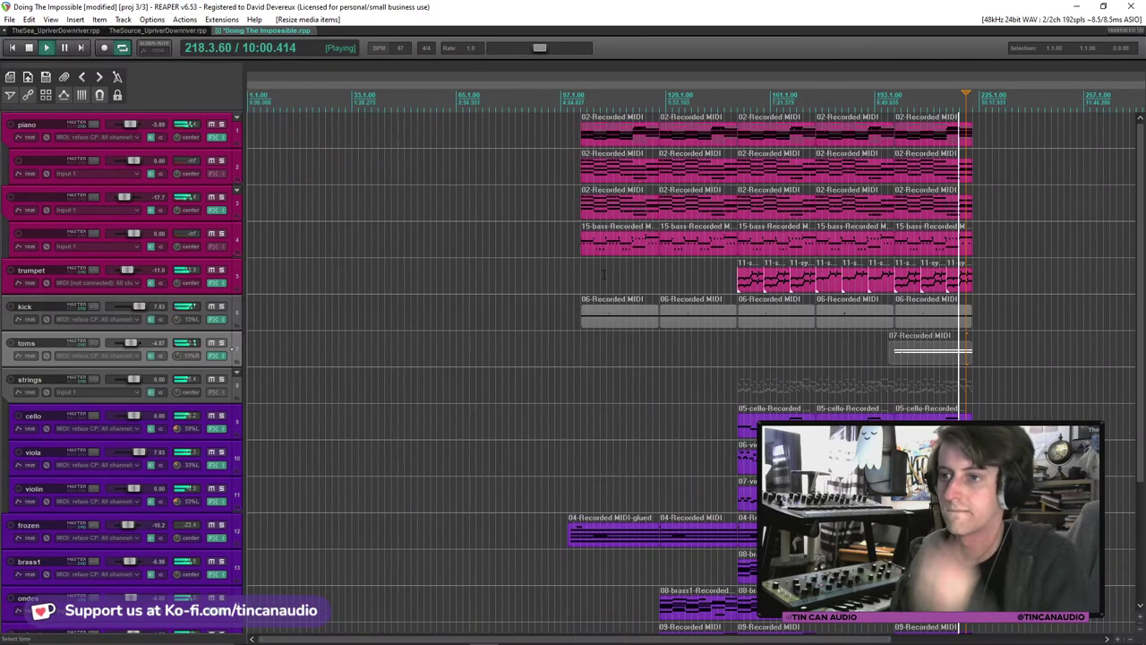
left_click(645, 139)
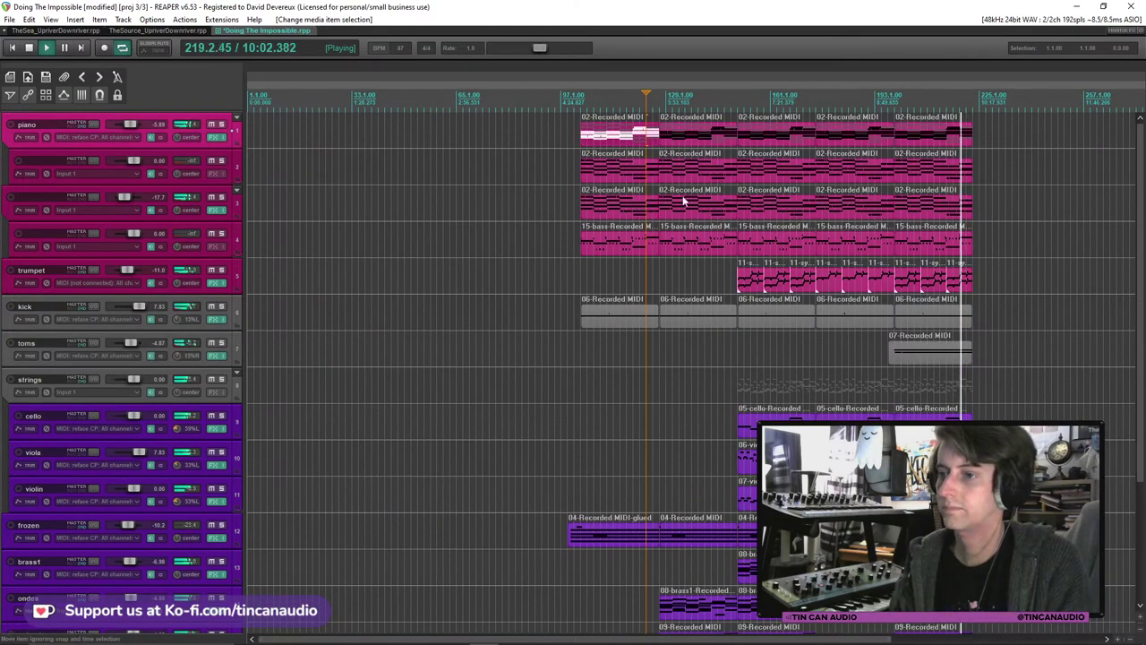
left_click(663, 213, "shift")
left_click_drag(652, 134, 643, 237)
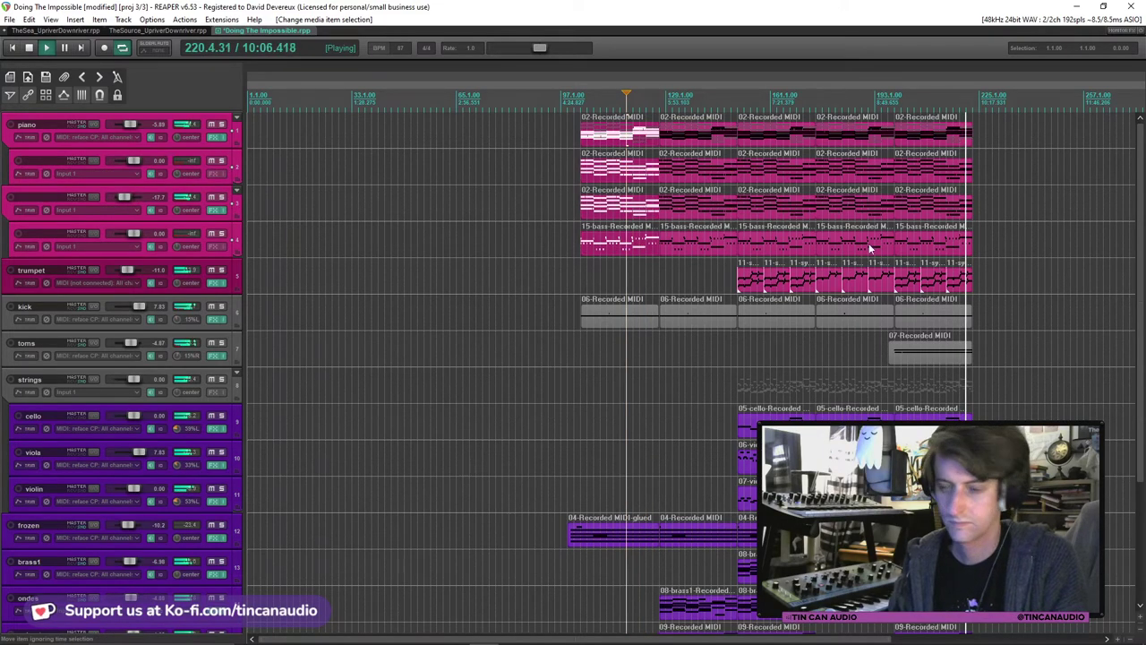
left_click_drag(955, 134, 955, 238)
Place a copy of the last trumpet item after the end of the section at about bar 223.
scroll(833, 286, "down", 2)
scroll(833, 287, "up", 4)
scroll(834, 285, "up", 2)
scroll(806, 287, "down", 2)
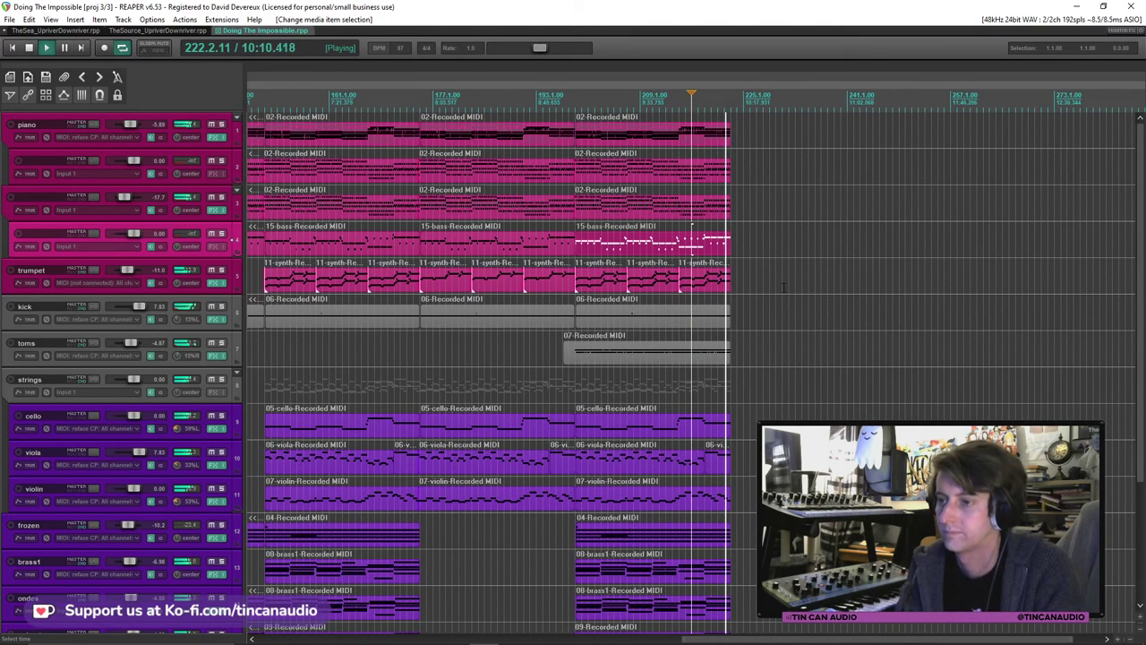
left_click(712, 286)
left_click_drag(724, 287, 776, 289)
Play the transition into the copied trumpet item from bar 222 and save the project.
key("space")
scroll(735, 305, "up", 2)
scroll(735, 303, "up", 4)
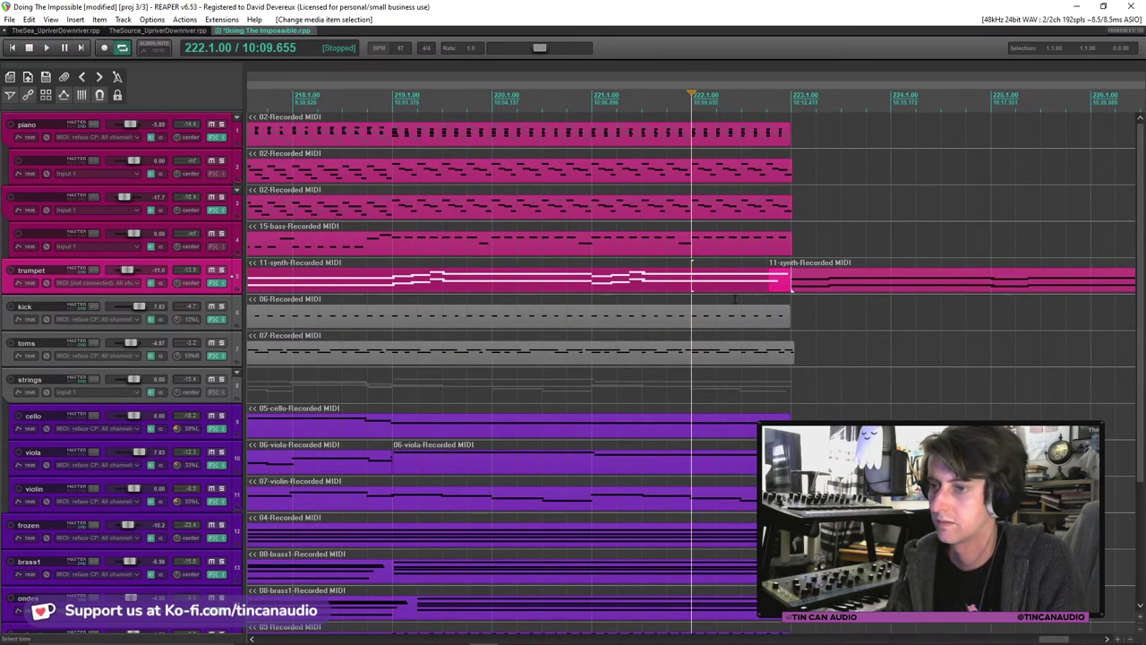
key("space")
key("ctrl+s")
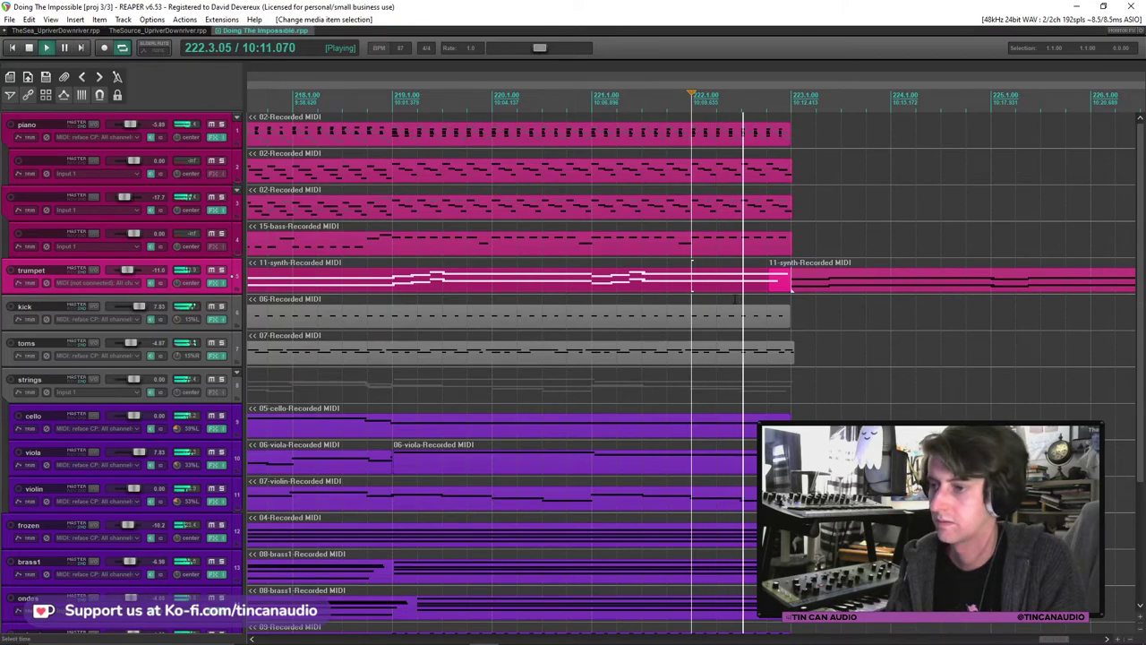
Stop playback and delete the copied trumpet item that follows the end of the section at bar 223.
left_click_drag(802, 355, 772, 288)
scroll(877, 356, "down", 3)
key("space")
scroll(656, 285, "down", 5)
key("Delete")
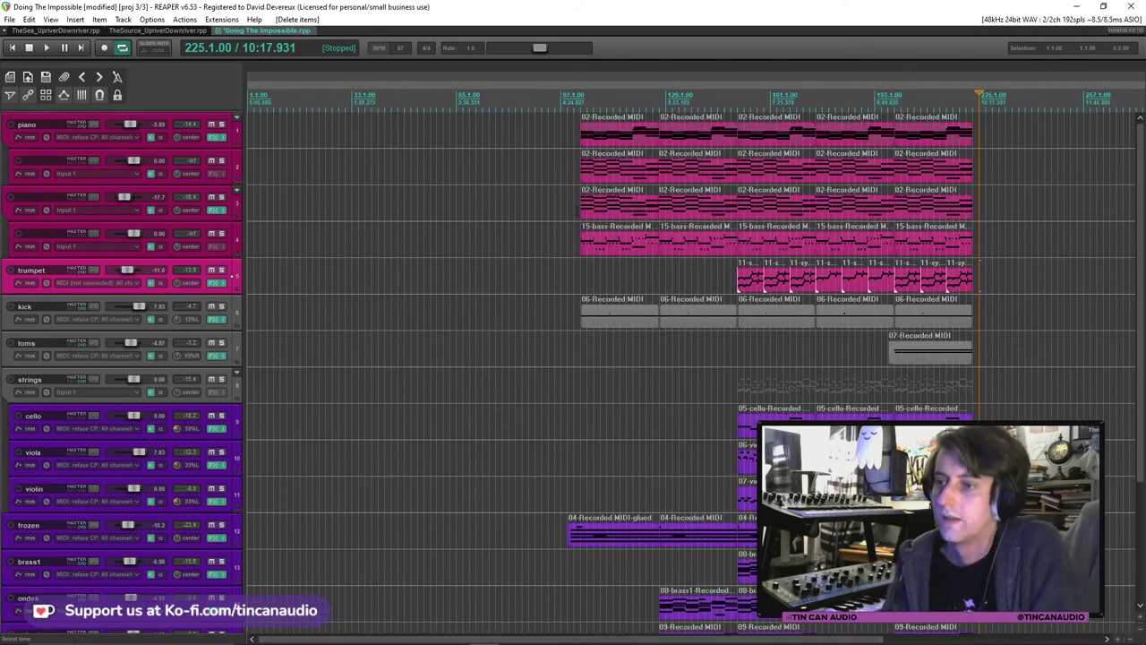
Play the arrangement from the start of the first recorded wurli-part item at bar 103.
left_click(586, 206)
key("space")
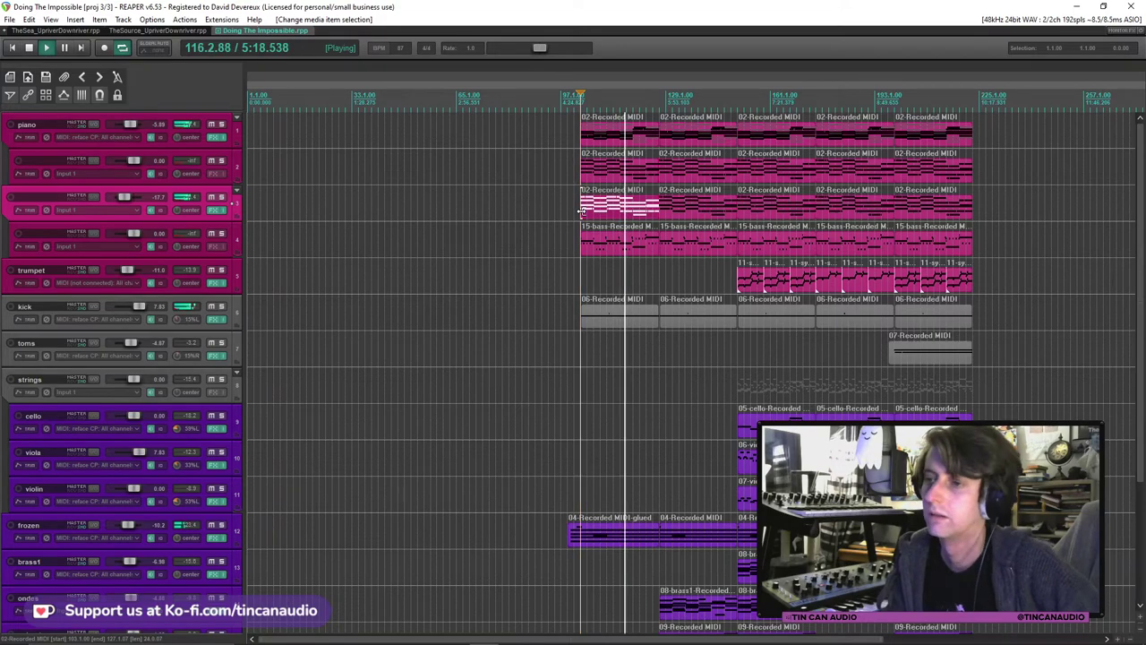
scroll(668, 238, "down", 2)
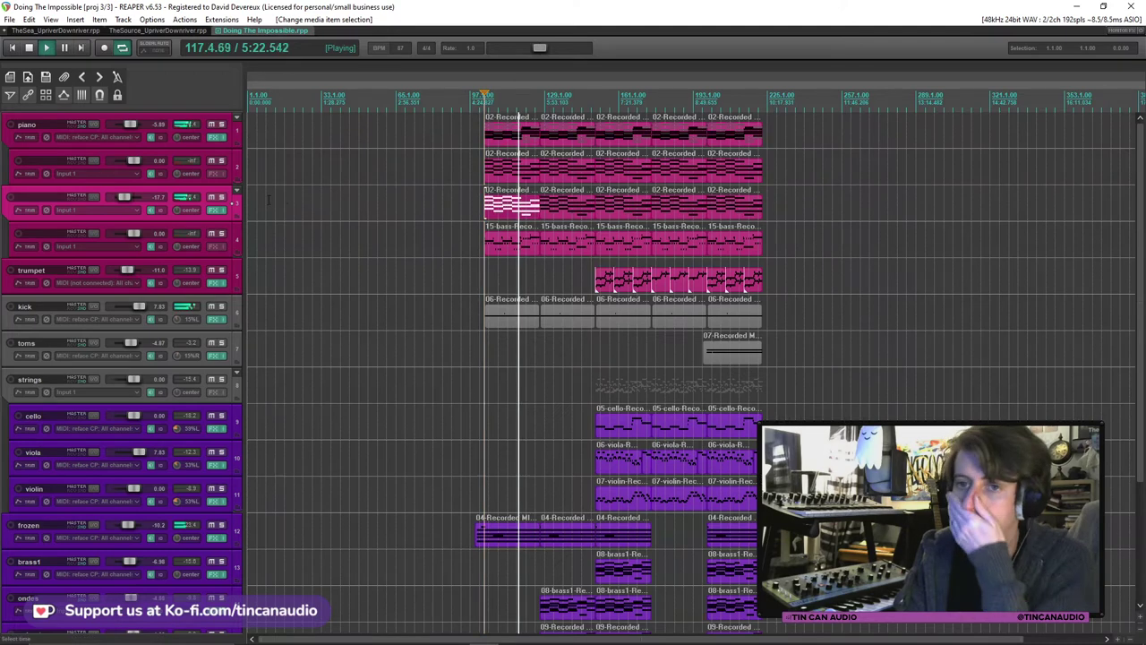
Name the three unnamed tracks 2, 3 and 4 piano2, wurli and wurli2.
type("wo")
type("rli")
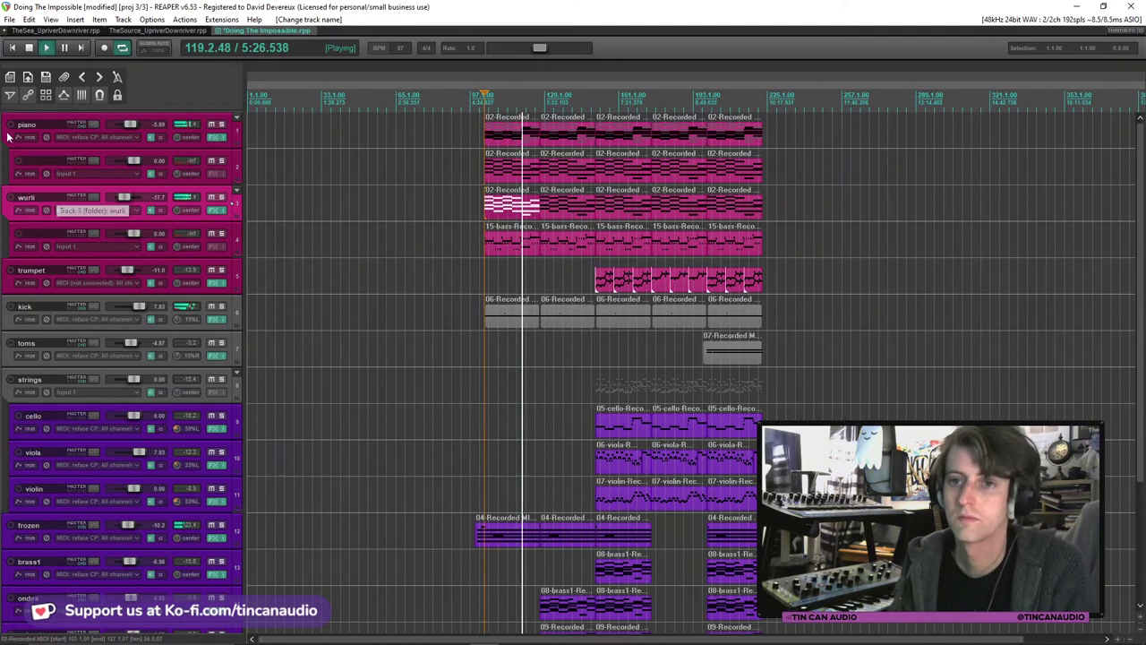
double_click(54, 160)
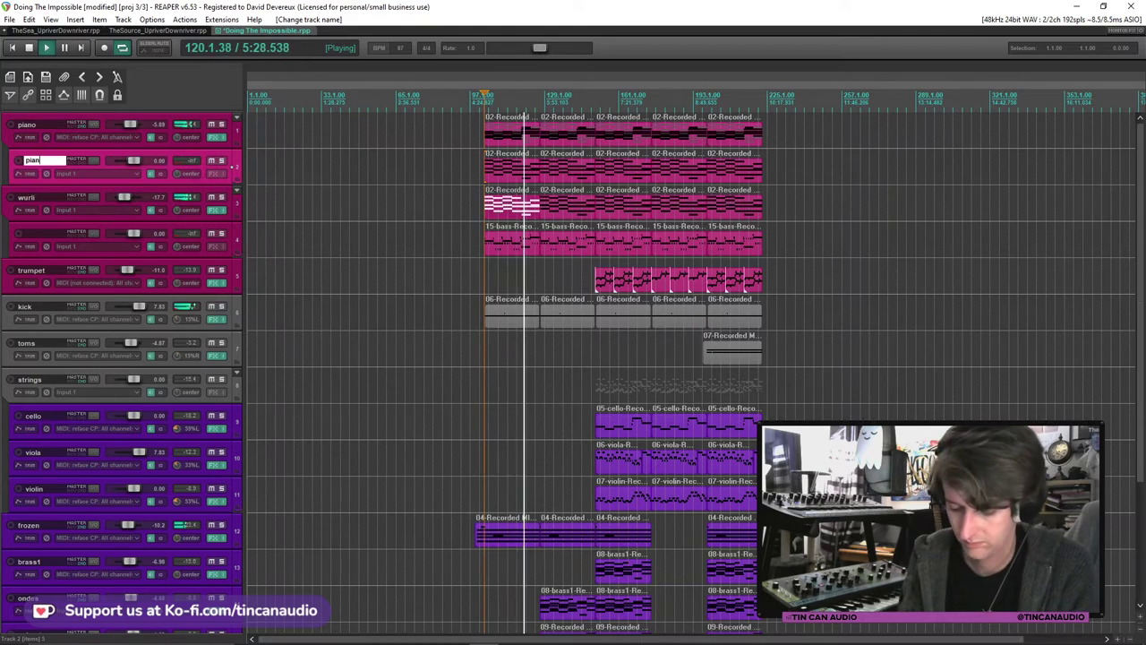
double_click(44, 235)
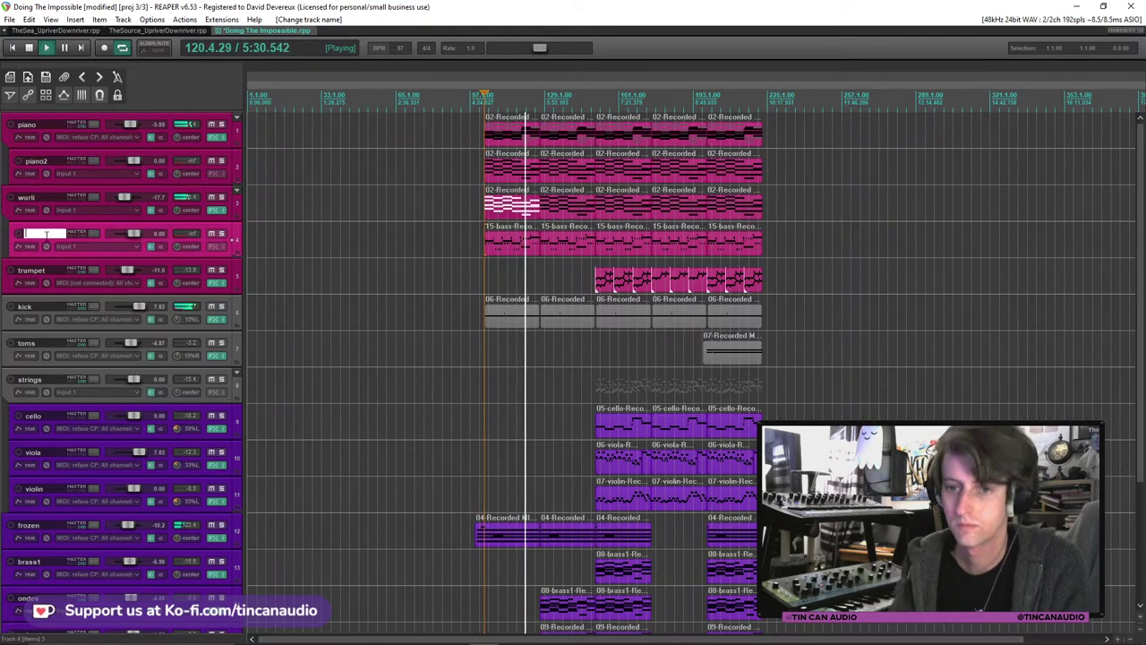
type("wurli2")
key("Return")
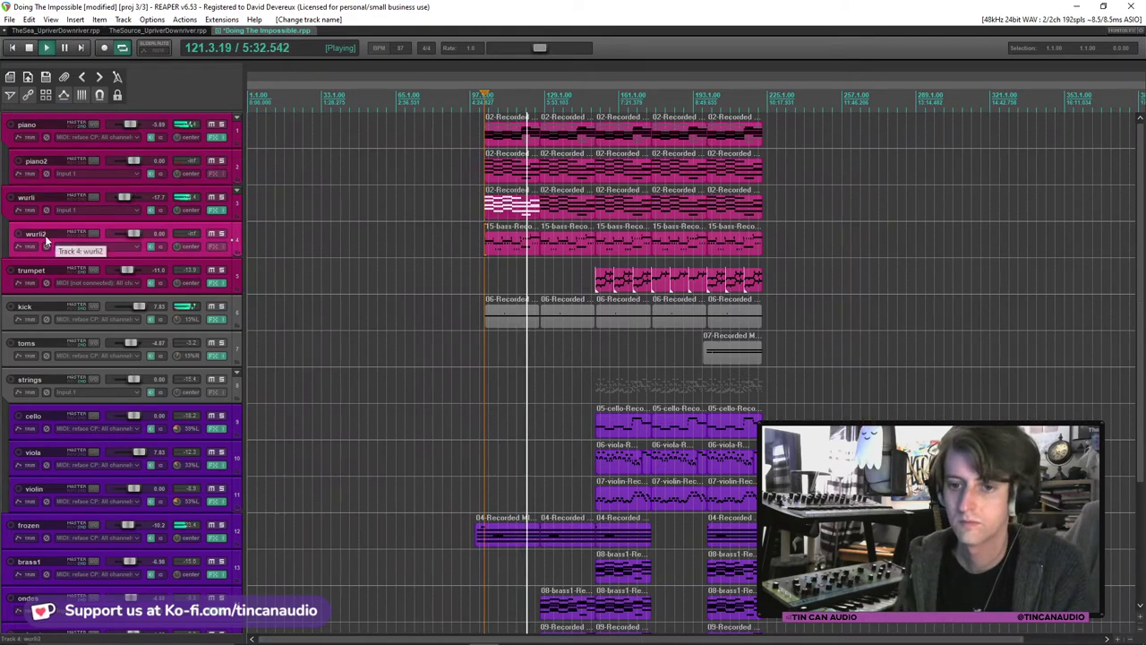
Set the strings folder track to the purple custom colour matching the cello, viola and violin tracks.
left_click(202, 323)
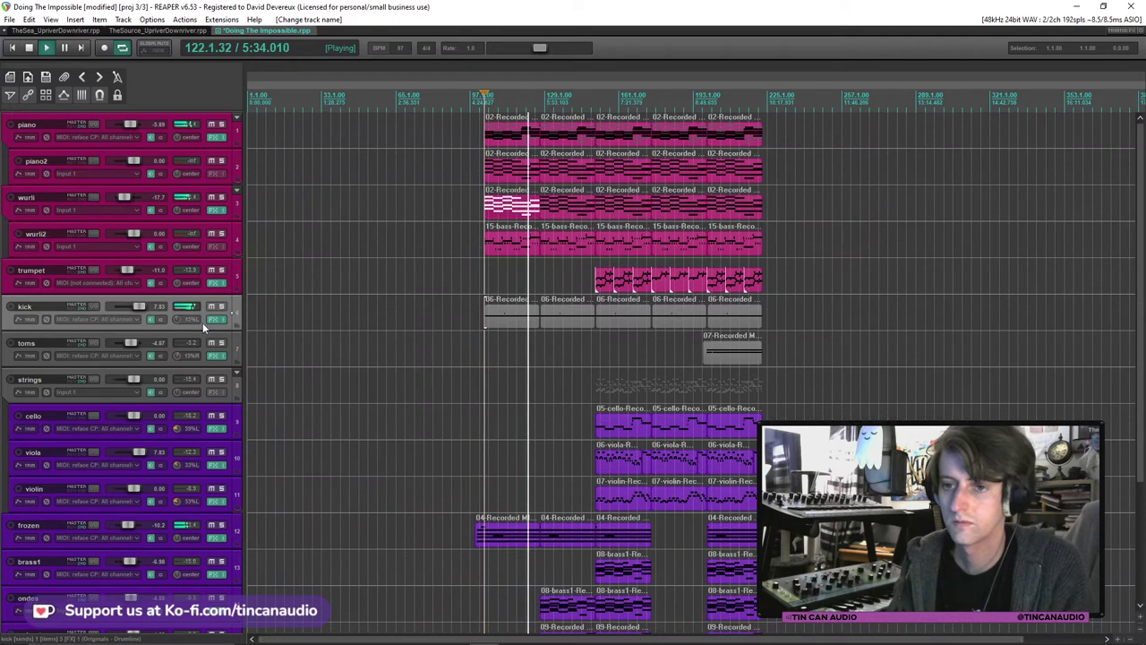
left_click(200, 384, "shift")
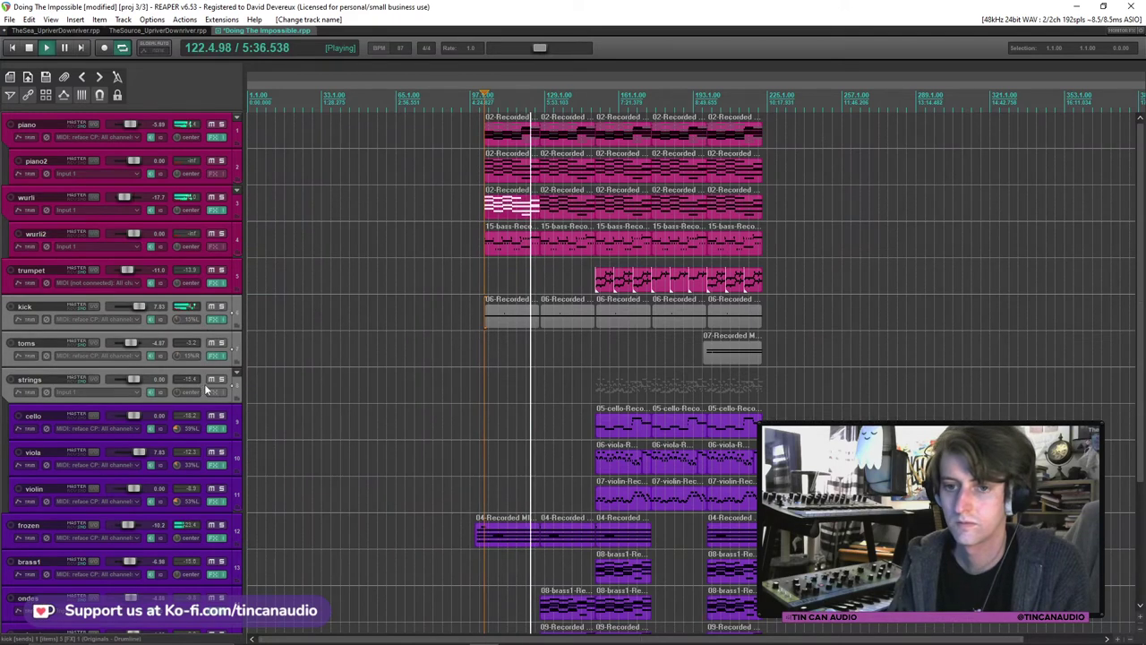
right_click(205, 385)
mouse_move(243, 246)
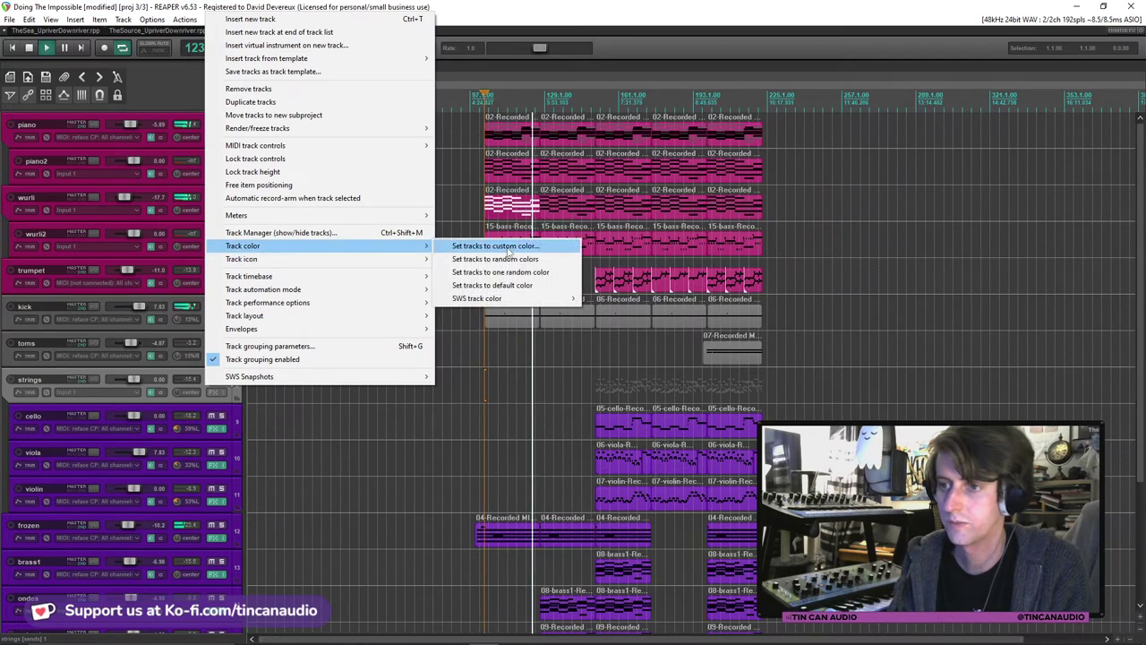
left_click(479, 245)
left_click(14, 161)
left_click(26, 208)
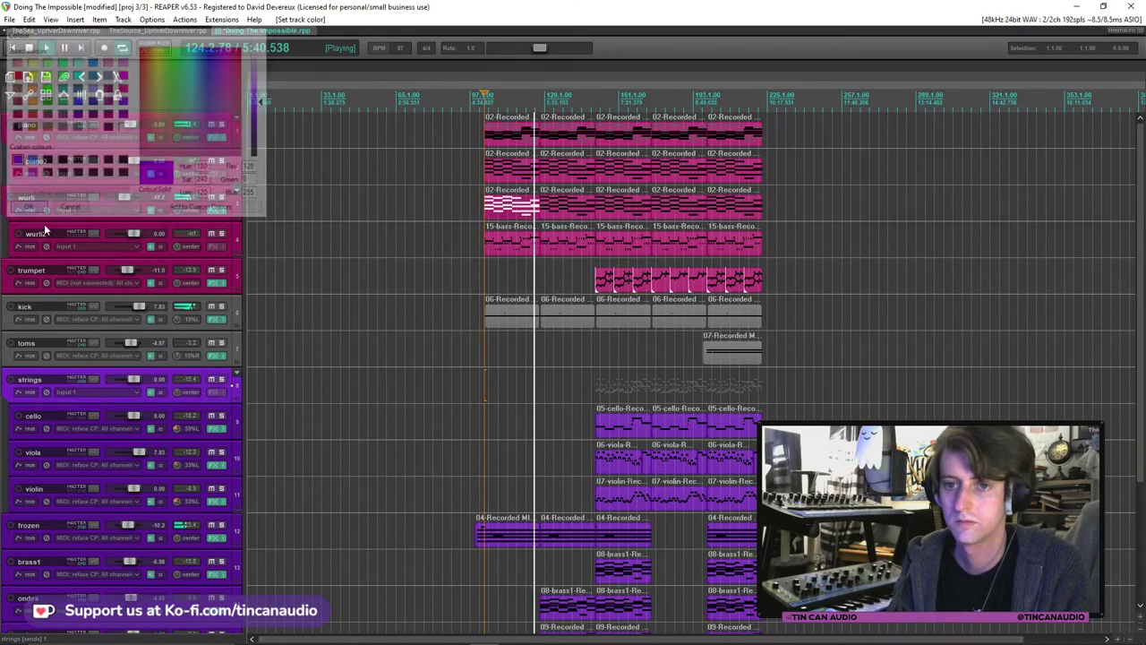
Set the kick and toms tracks to the blue custom colour and save the project.
left_click(168, 326)
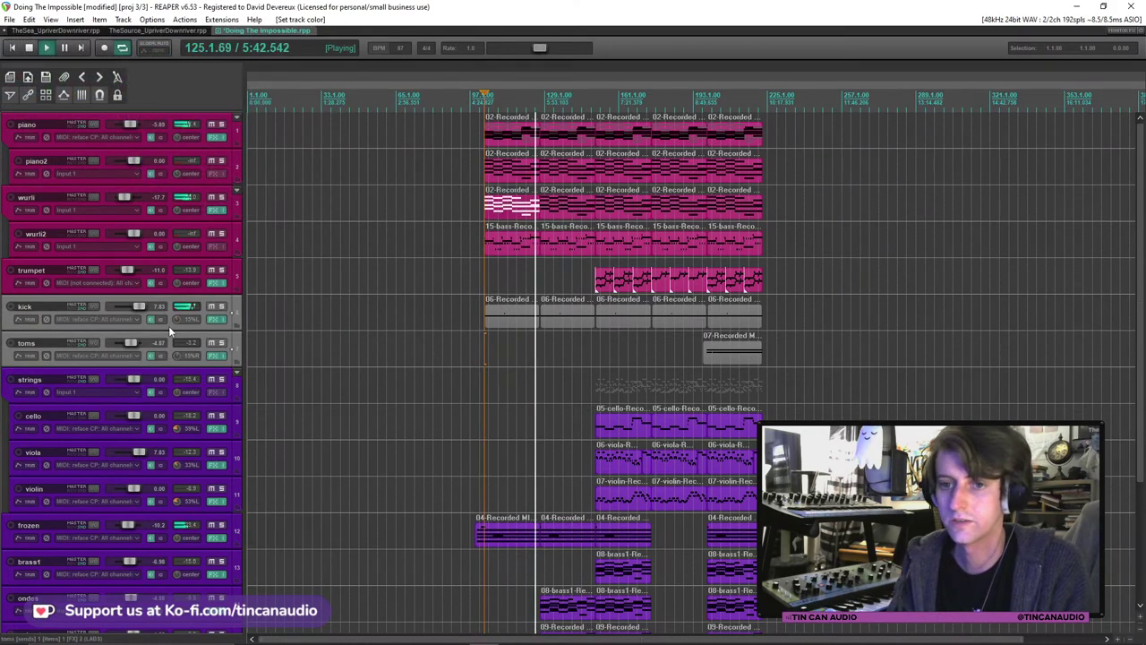
right_click(239, 308)
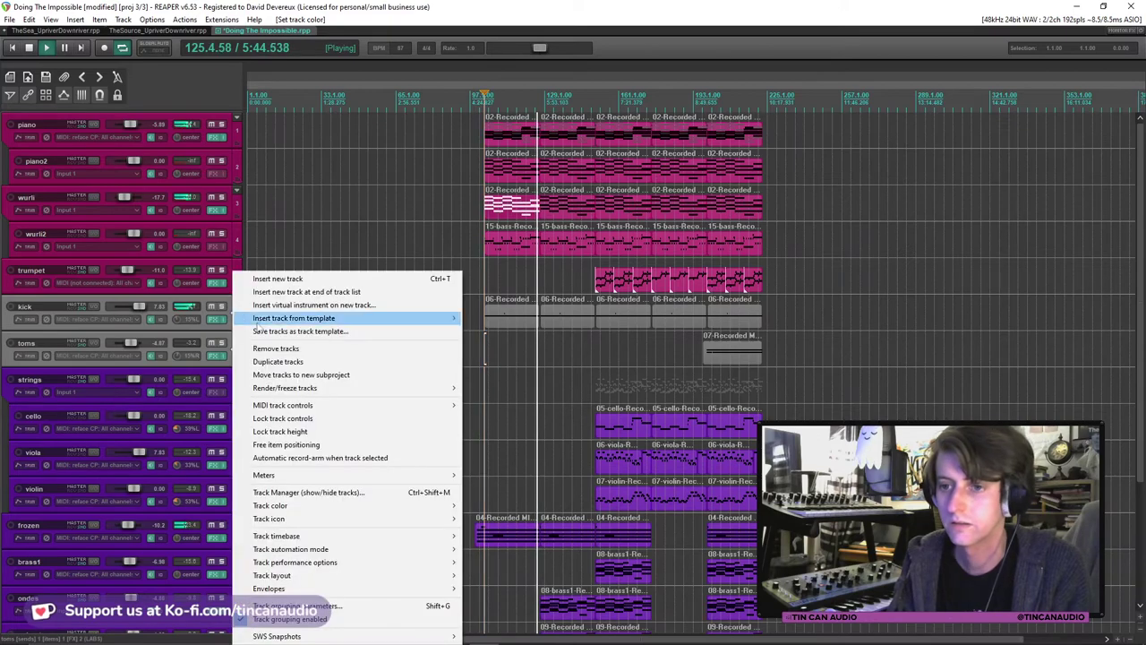
mouse_move(302, 509)
left_click(524, 505)
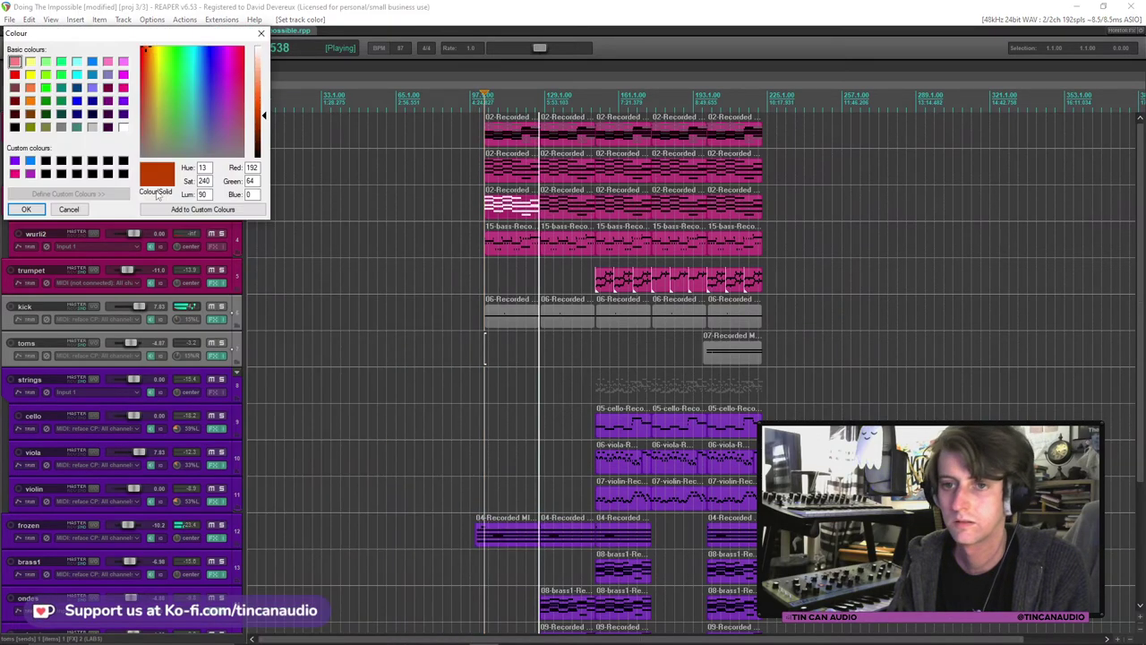
left_click(30, 162)
left_click(26, 209)
left_click(534, 315)
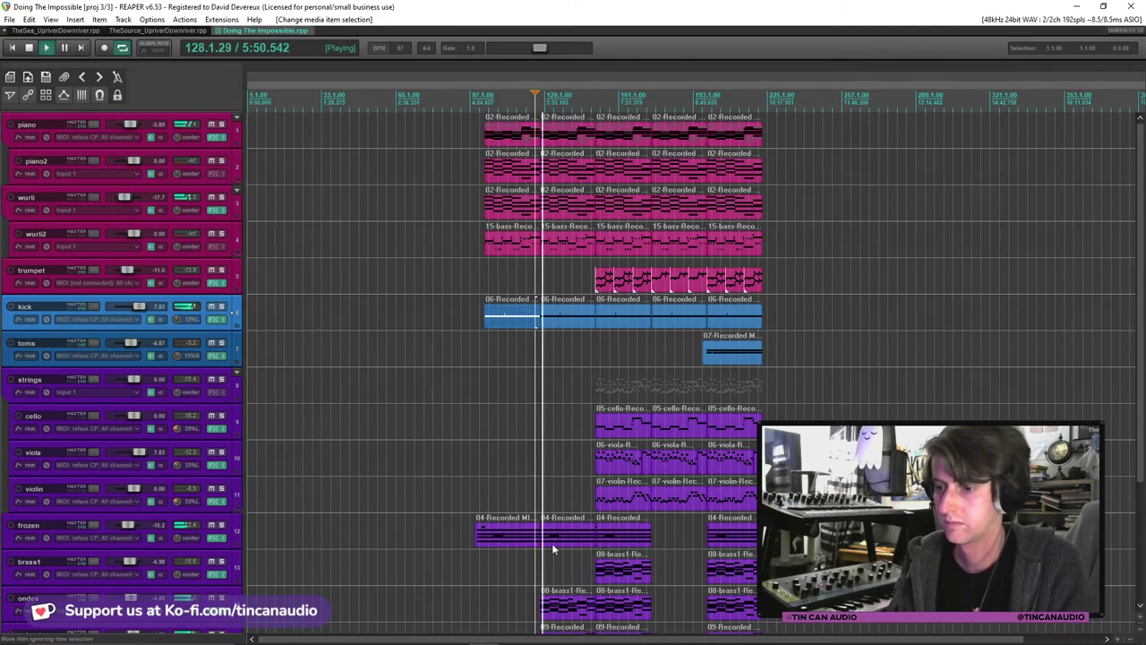
Review which parts play in each section across all tracks, from piano to reverb, during playback.
scroll(1130, 374, "down", 4)
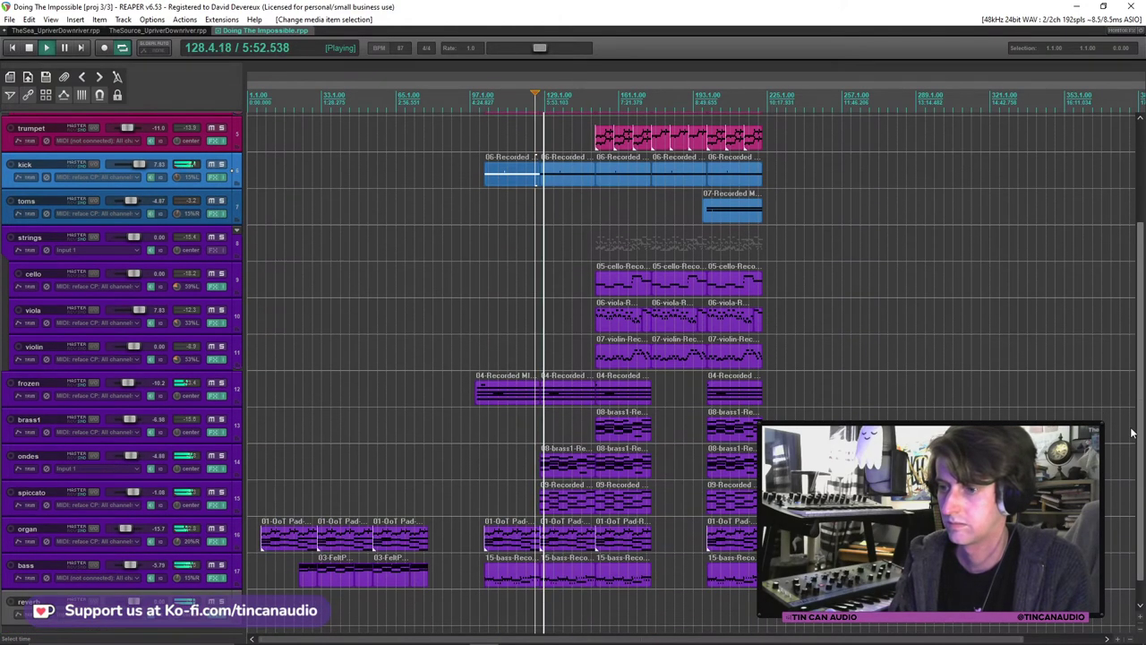
scroll(1130, 375, "up", 2)
left_click(562, 474)
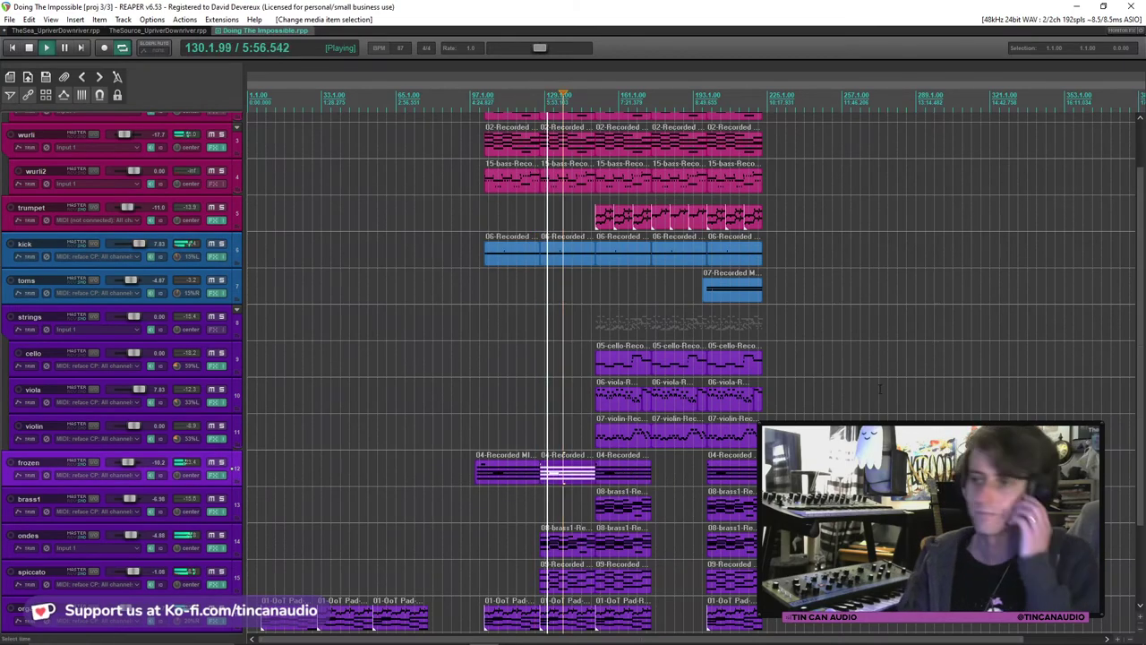
scroll(668, 351, "up", 2)
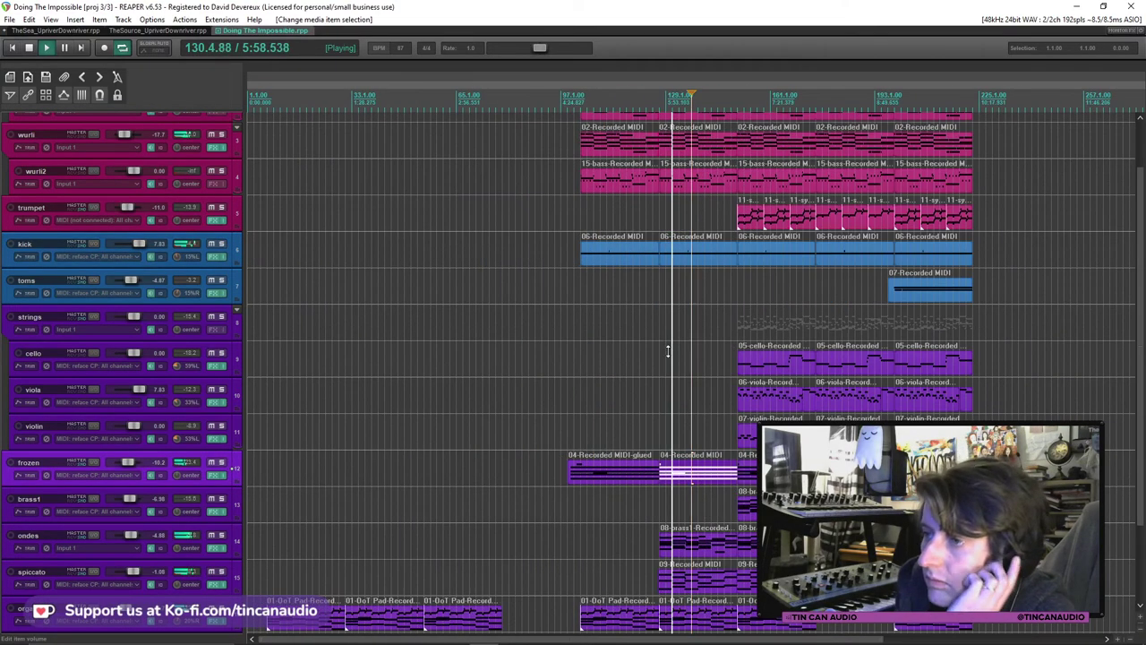
left_click(217, 219)
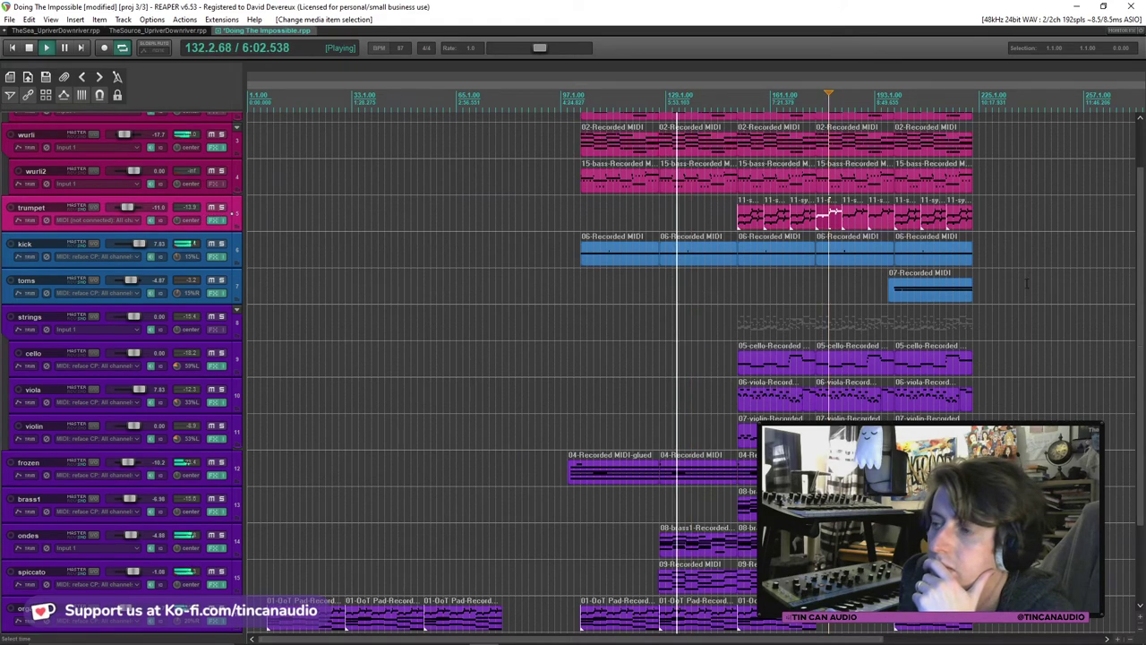
scroll(1142, 255, "down", 1)
left_click_drag(1142, 255, 1141, 330)
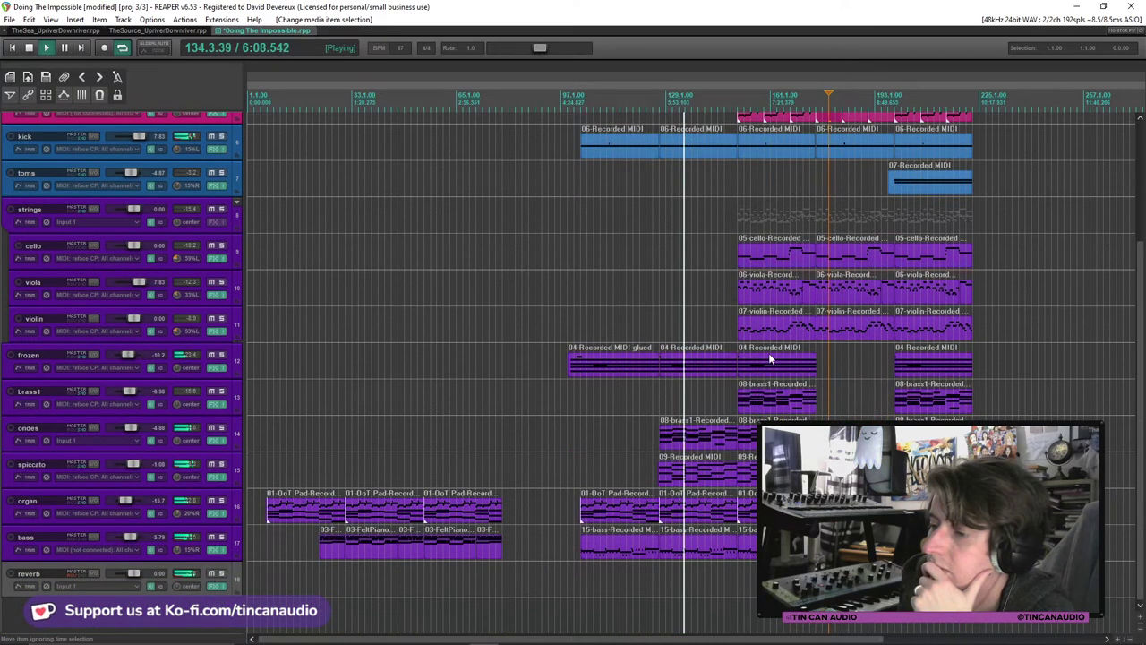
scroll(717, 269, "up", 3)
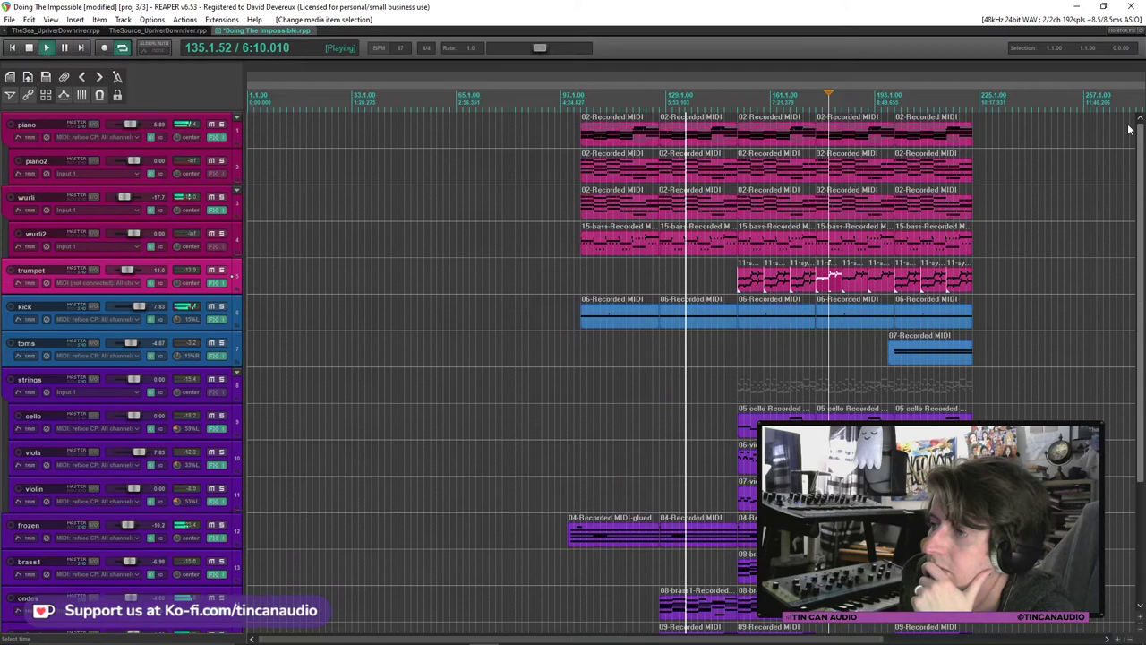
Select the items starting at bar 127 across the piano, piano2, wurli, wurli2, kick and frozen tracks.
left_click(649, 137)
left_click(654, 172, "ctrl")
left_click(656, 208, "ctrl")
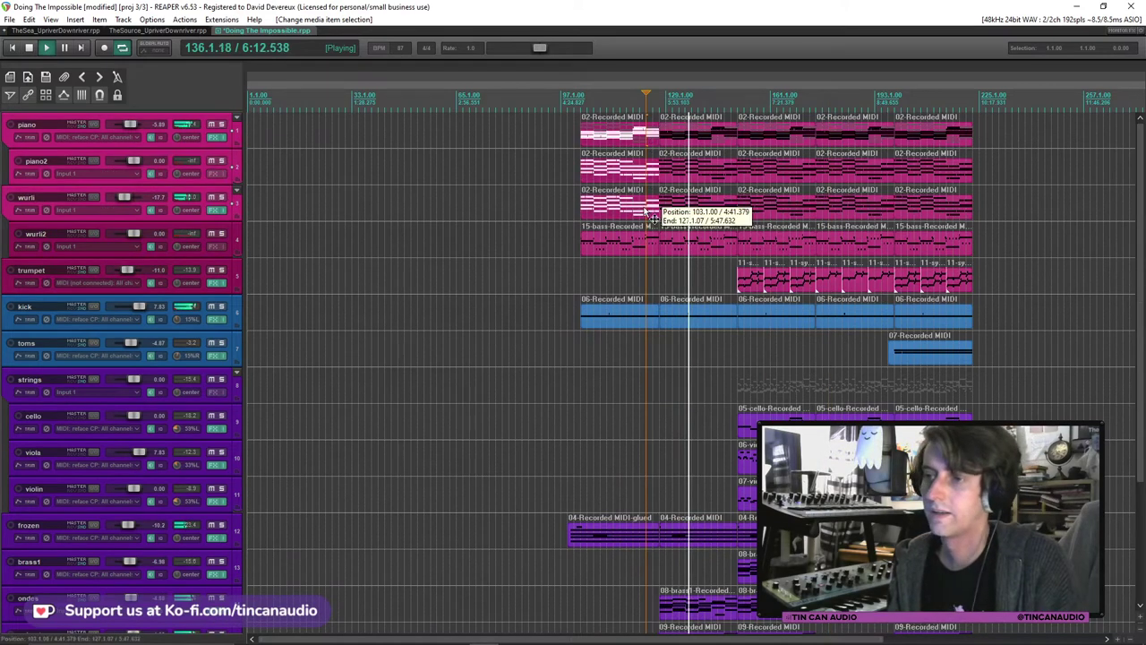
left_click(627, 246)
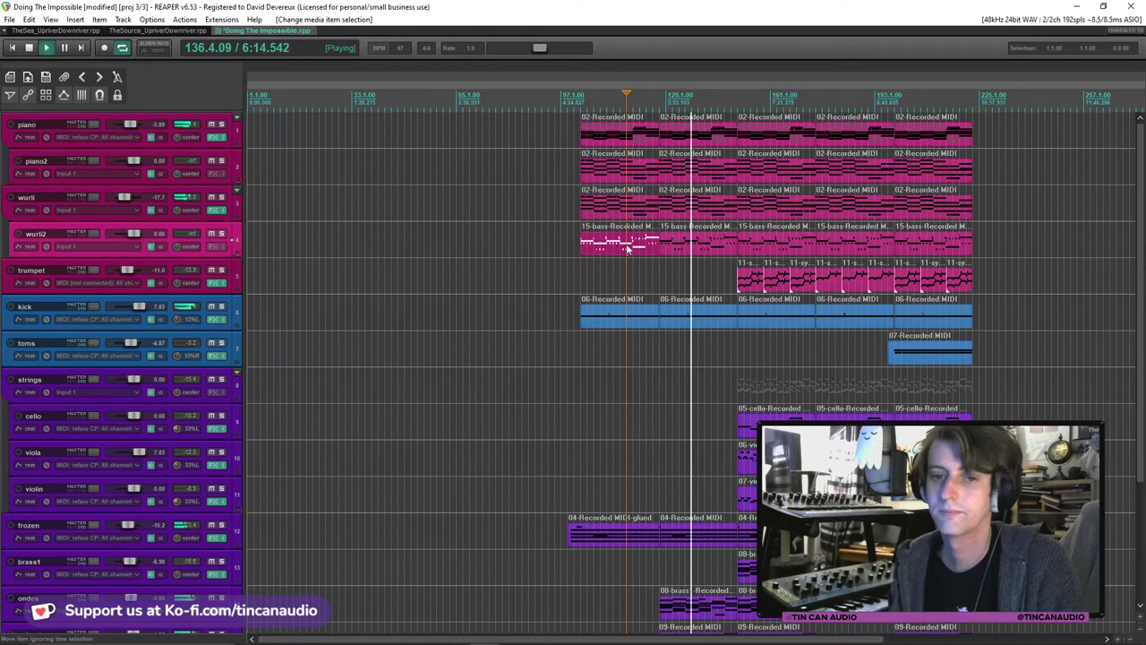
key("ctrl+z")
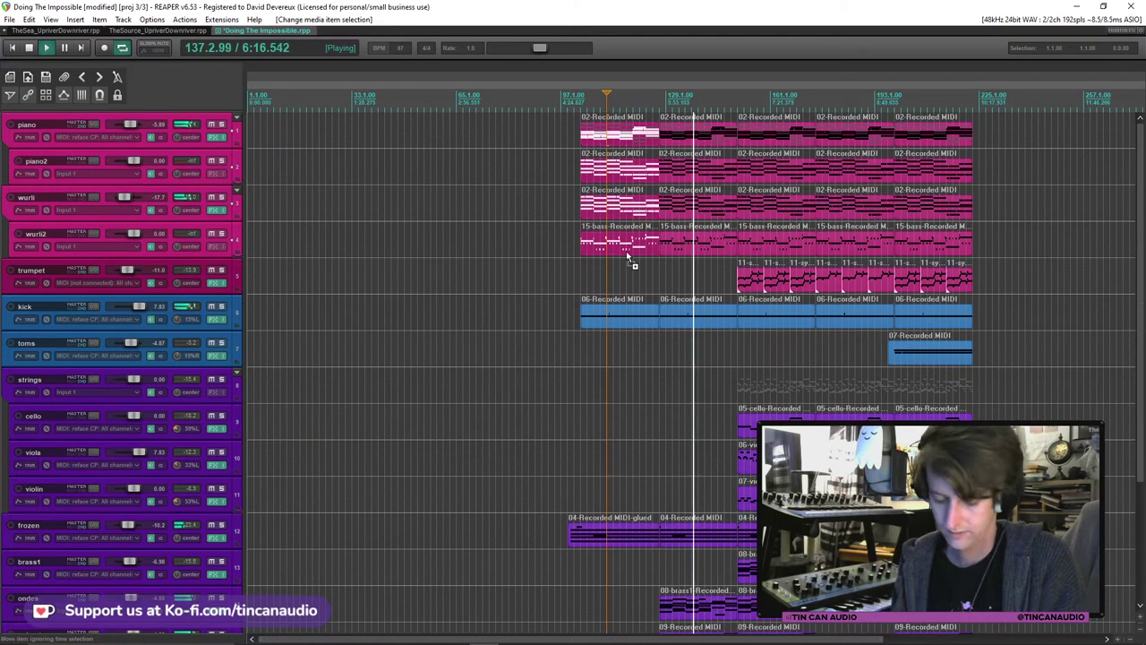
left_click(639, 535, "ctrl")
left_click(686, 535)
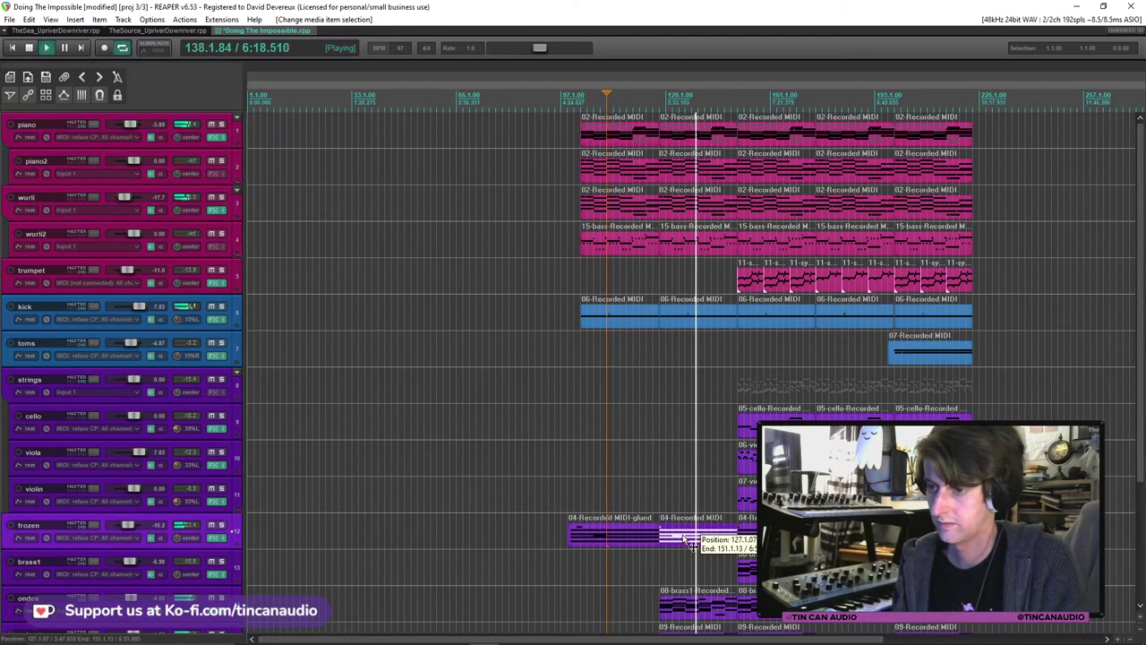
left_click(700, 185)
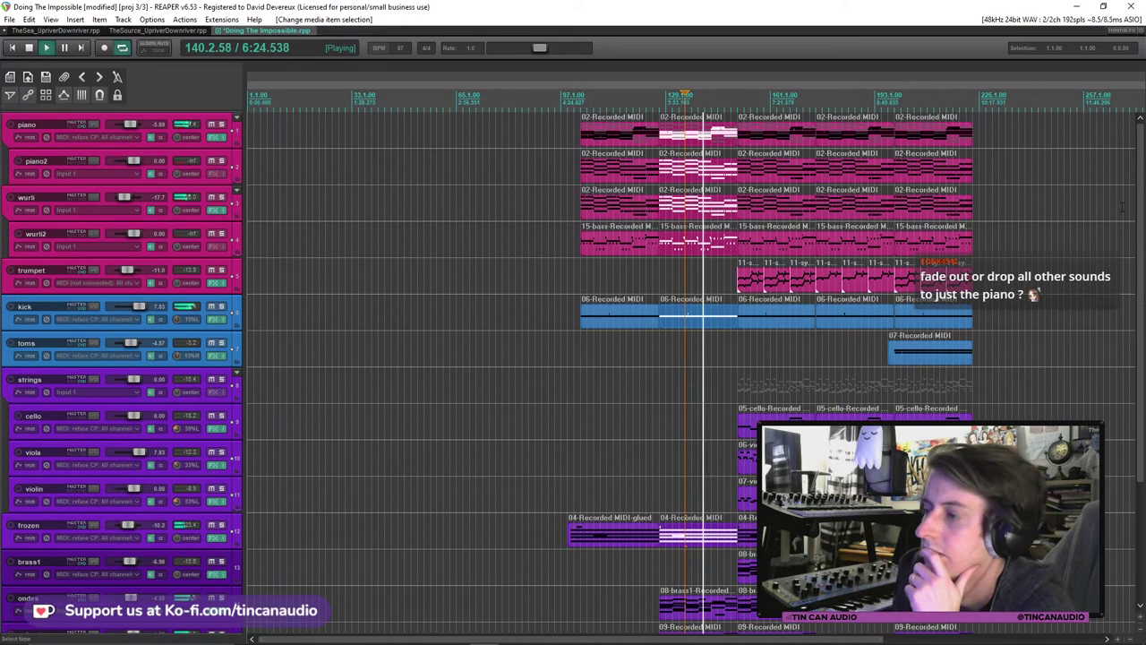
scroll(1140, 218, "down", 1)
scroll(1139, 218, "down", 5)
scroll(1139, 218, "up", 6)
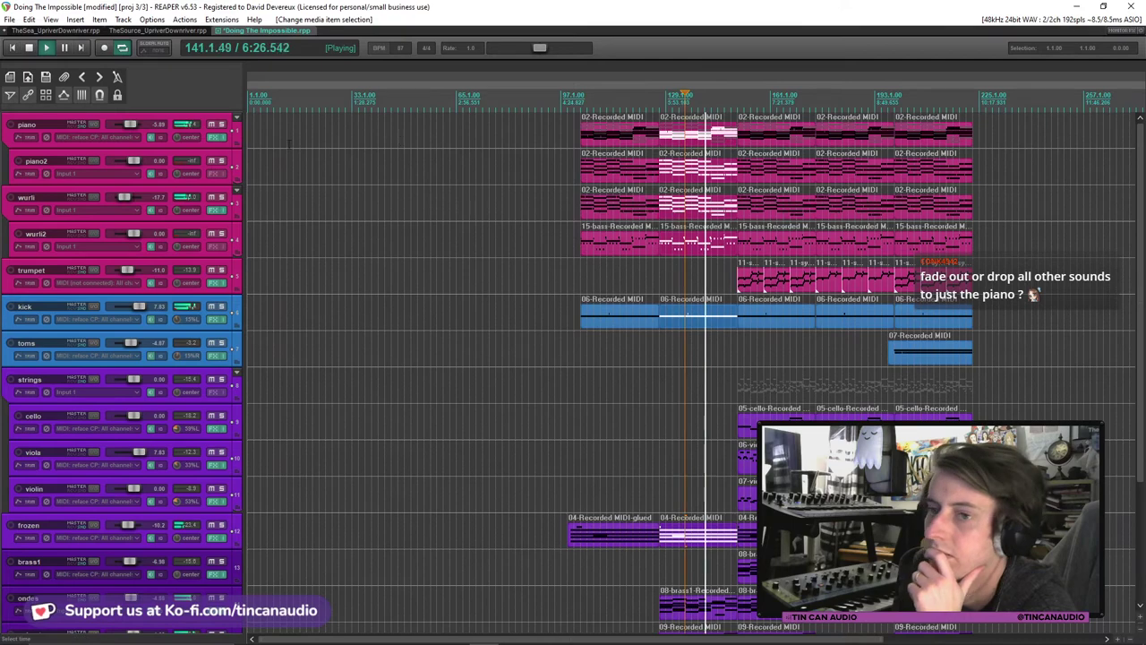
Check the piano track's effects, raise its volume to -4.87 dB and stop playback.
left_click_drag(131, 125, 133, 128)
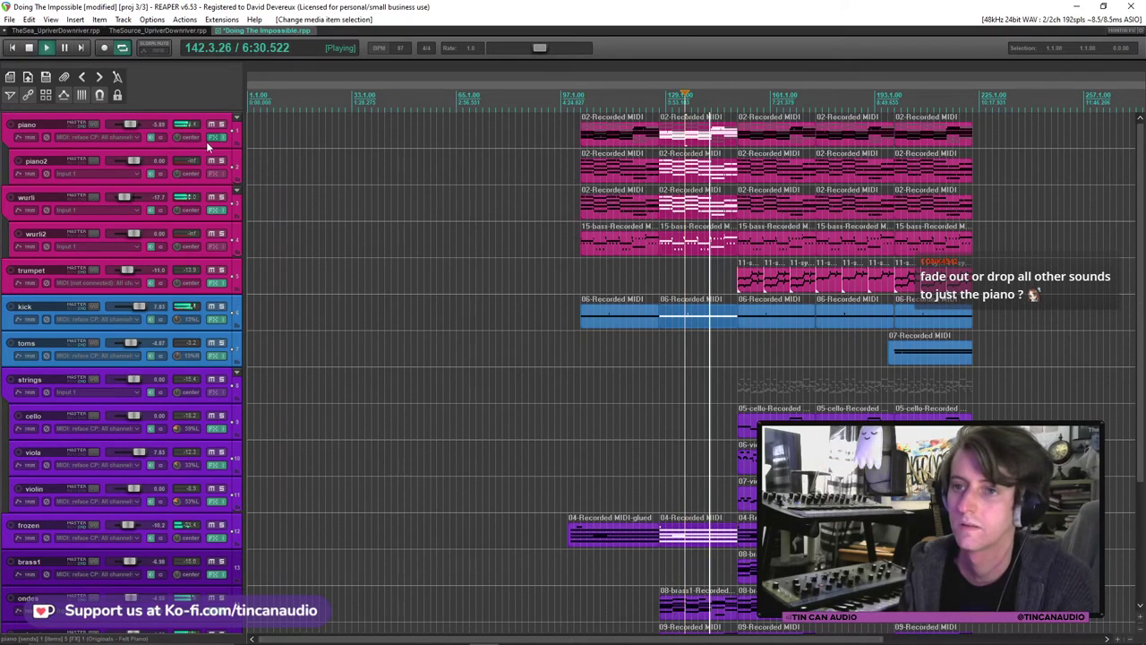
left_click(209, 140)
left_click(831, 24)
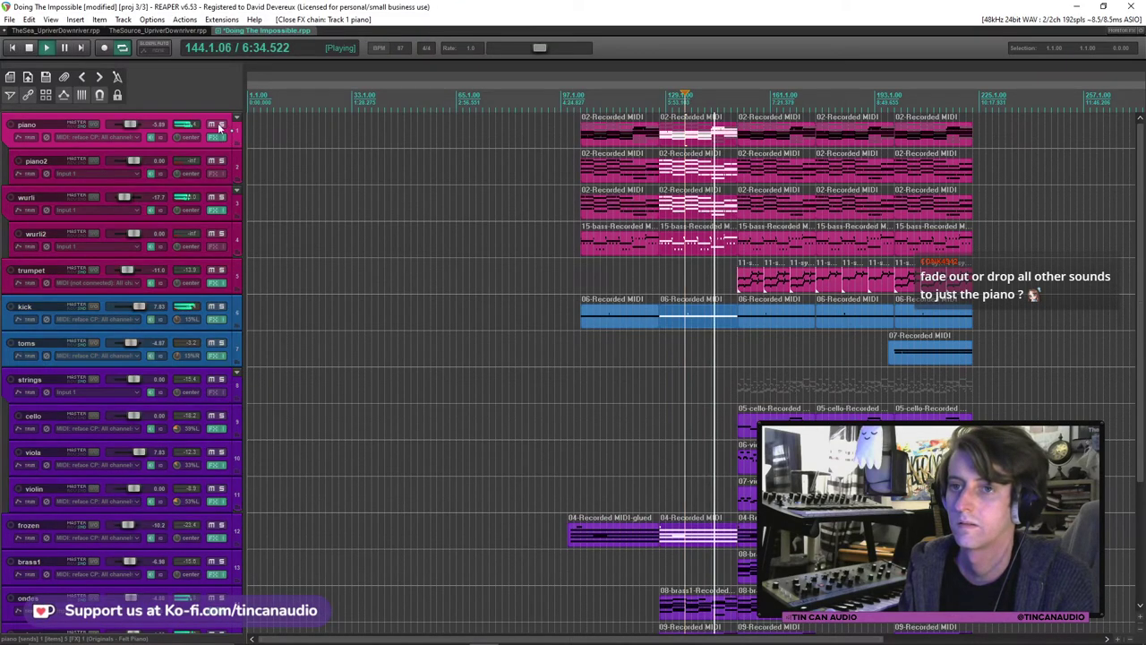
left_click_drag(130, 126, 132, 130)
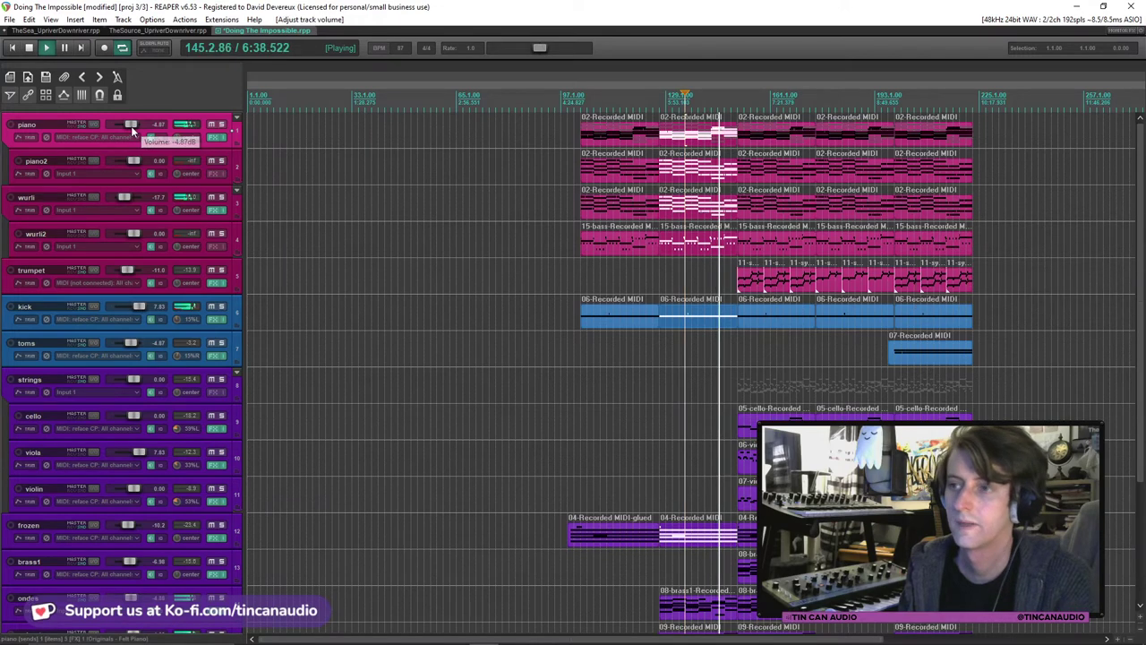
key("space")
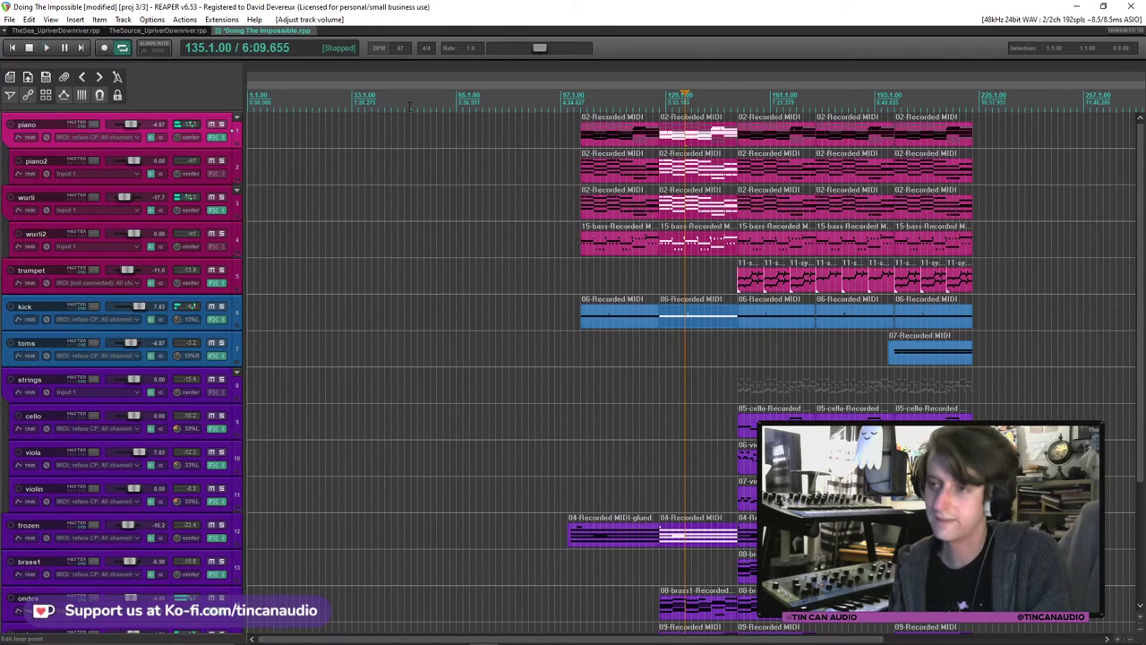
View the TheSource_UpriverDownriver and TheSea_UpriverDownriver projects, and return to Doing The Impossible.
left_click(614, 132)
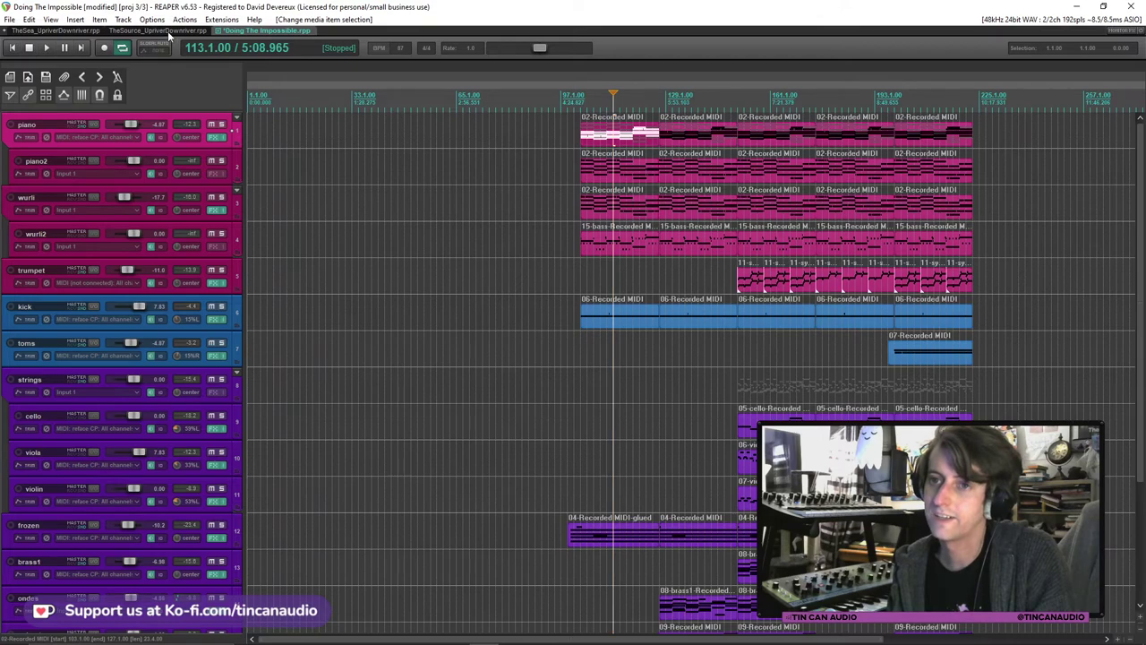
left_click(169, 32)
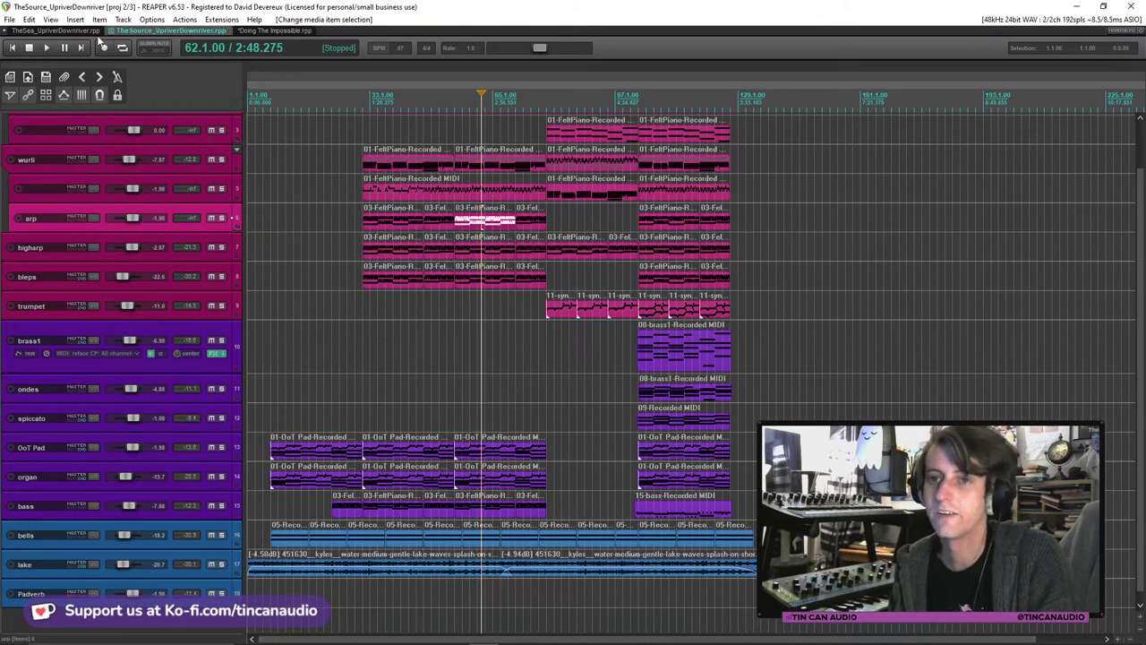
left_click(95, 32)
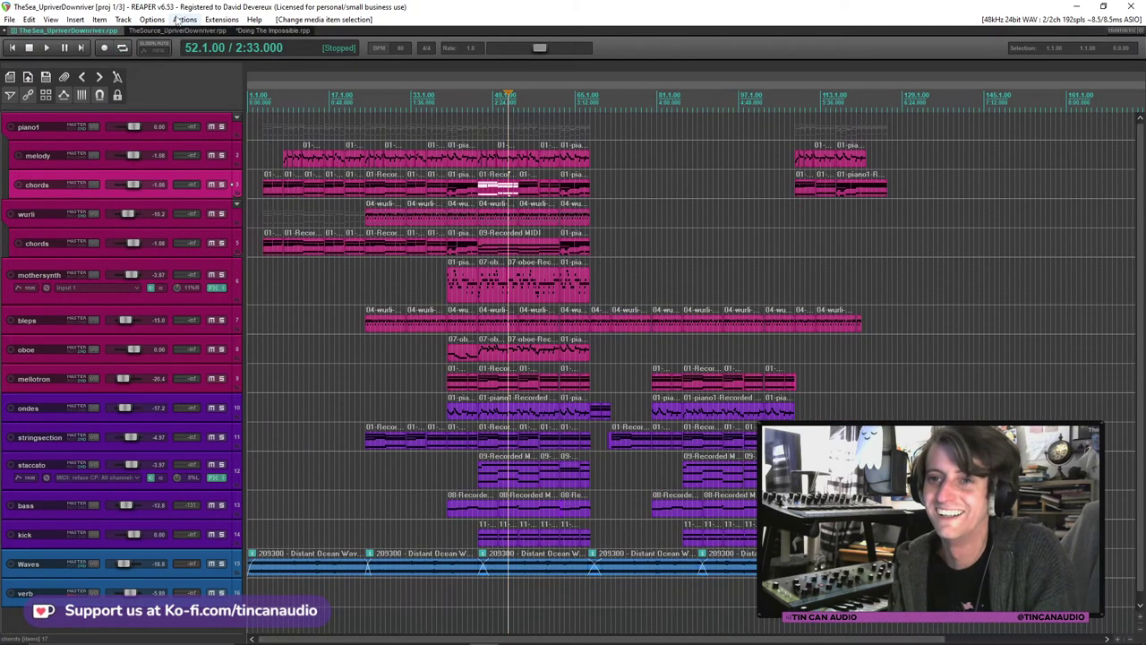
left_click(173, 32)
left_click(261, 32)
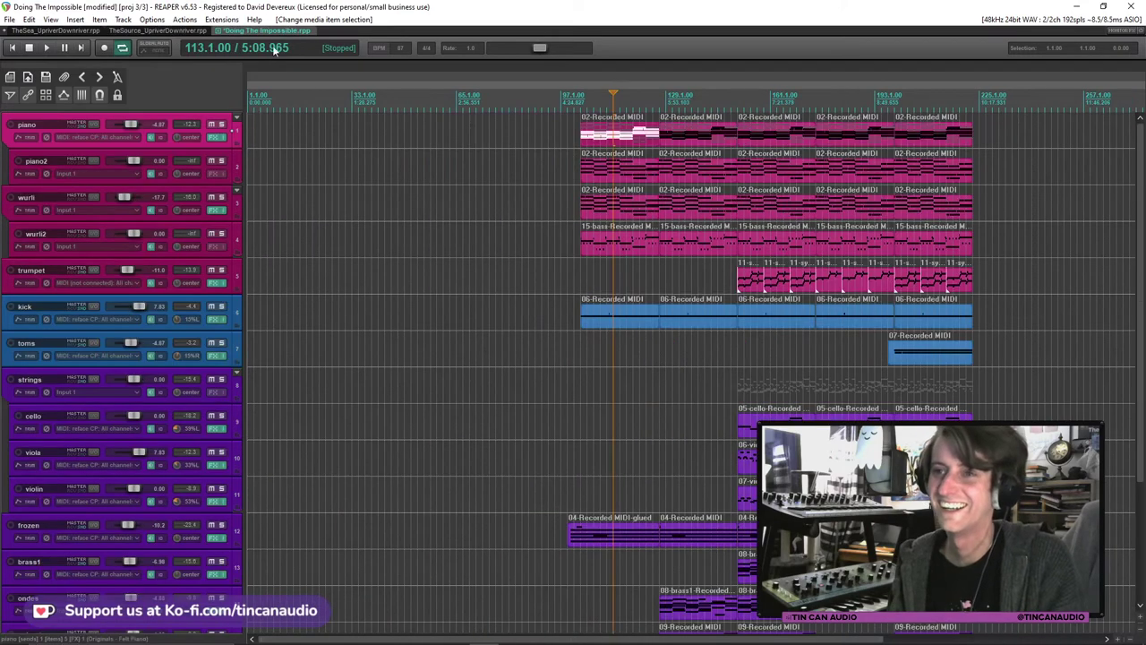
Copy the piano, piano2, wurli, wurli2 and frozen items starting at bar 127 and paste them after the arrangement's end at bar 223.
left_click(632, 231, "shift")
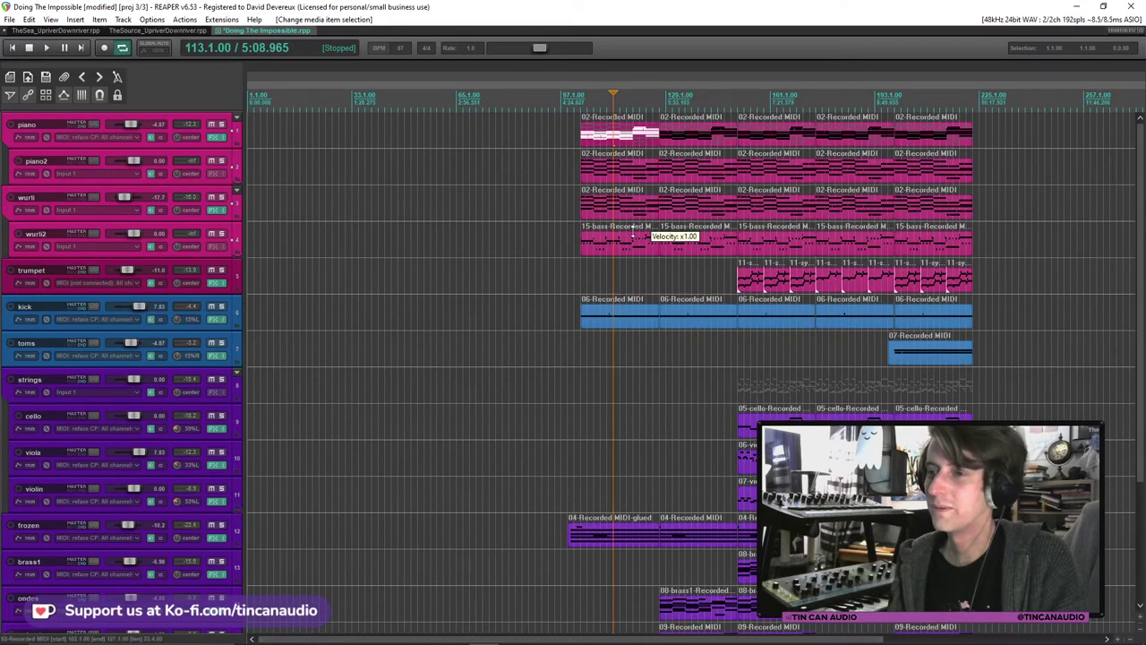
left_click(687, 133)
left_click(712, 243, "shift")
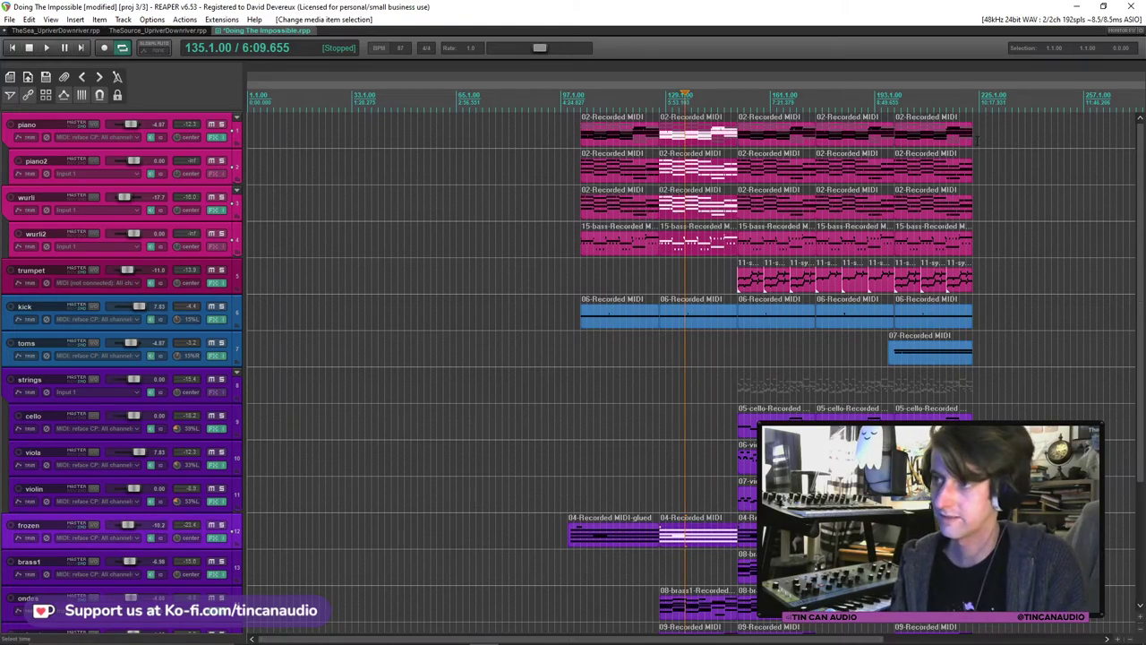
left_click(972, 134)
scroll(972, 134, "up", 3)
key("ctrl+v")
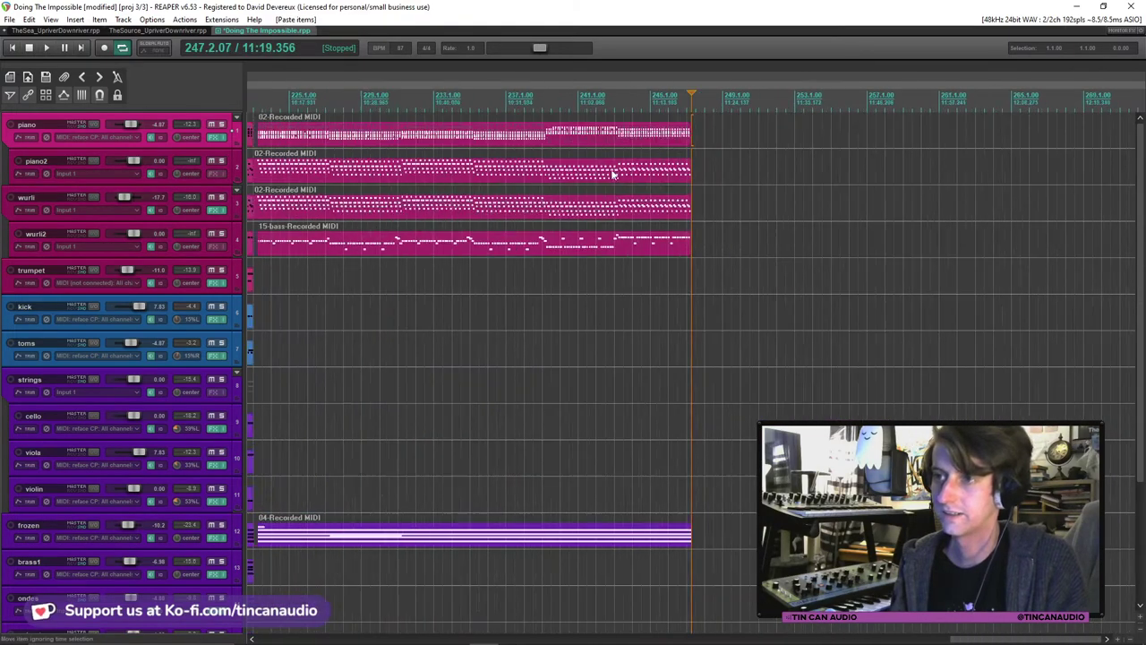
left_click(529, 135)
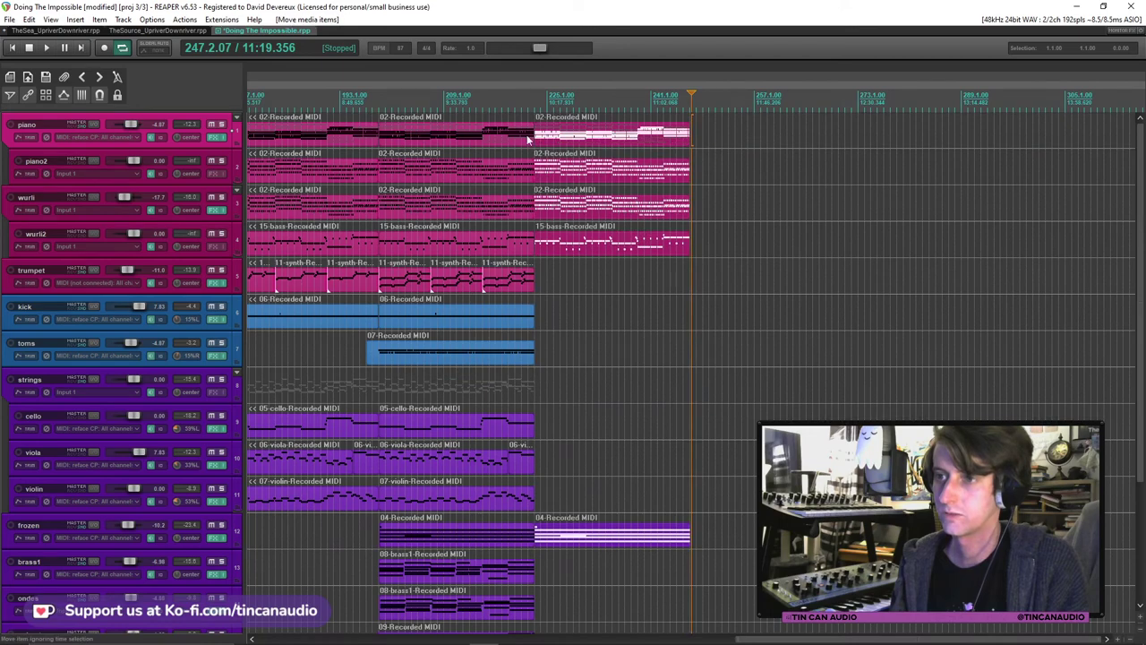
Shift the pasted items slightly to line up with the existing parts at bar 223 and play the transition.
scroll(715, 252, "up", 5)
key("space")
key("space")
left_click(766, 208)
left_click_drag(766, 207, 759, 141)
key("space")
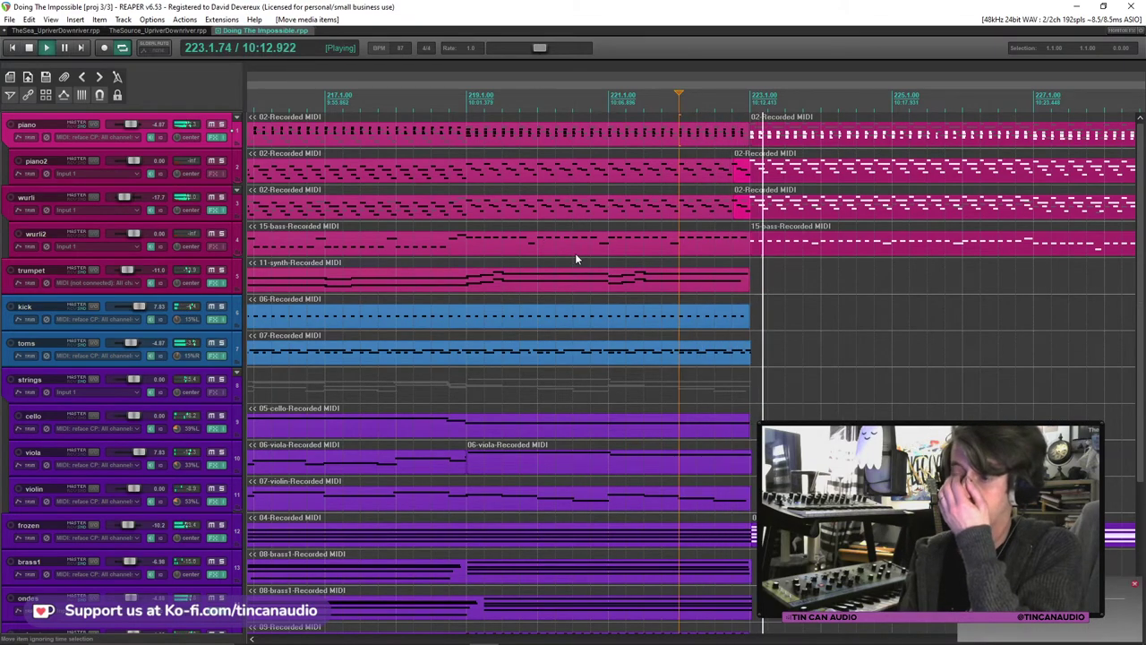
scroll(704, 353, "down", 2)
scroll(704, 354, "down", 5)
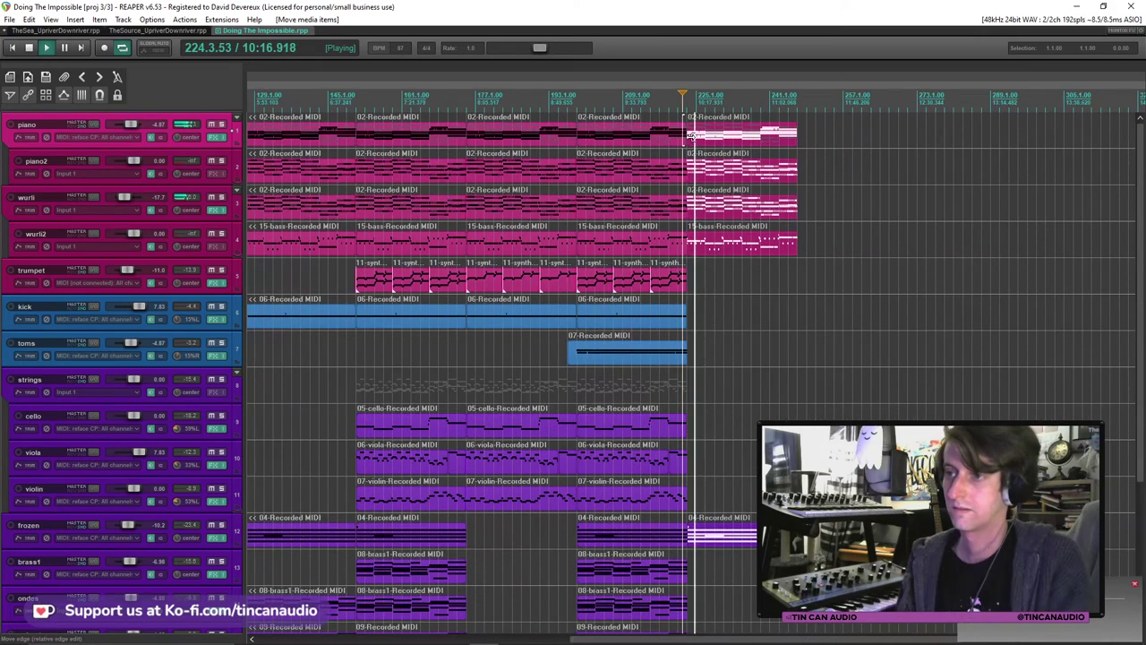
Delete the pasted piano and wurli2 items after bar 223.
left_click(725, 134)
key("Delete")
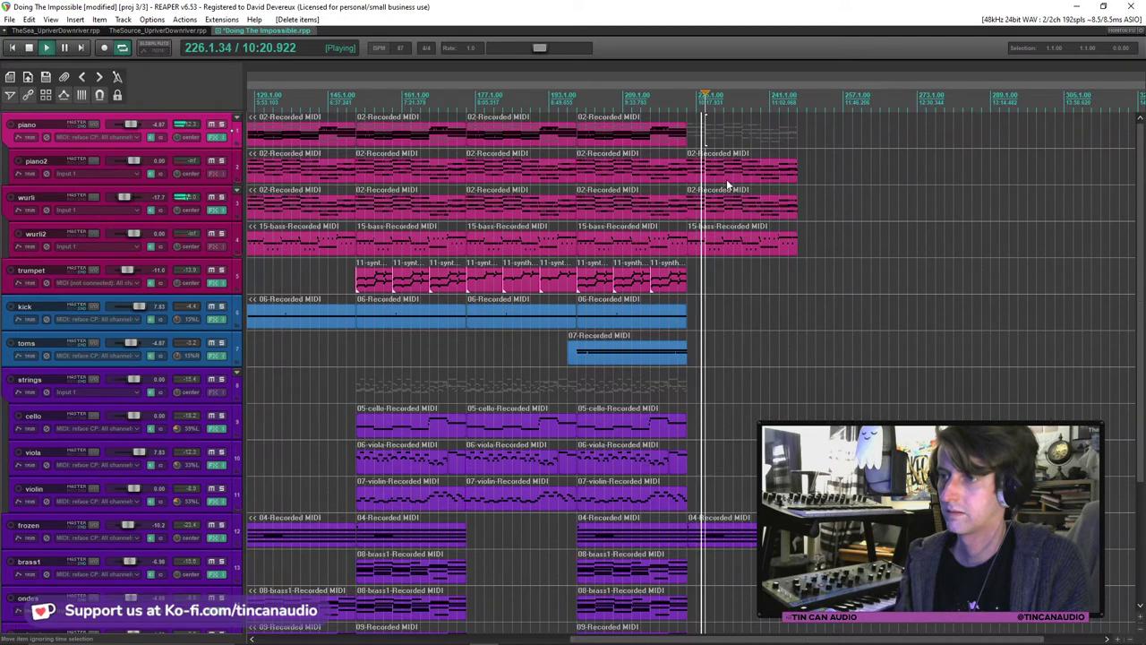
left_click(712, 244)
key("Delete")
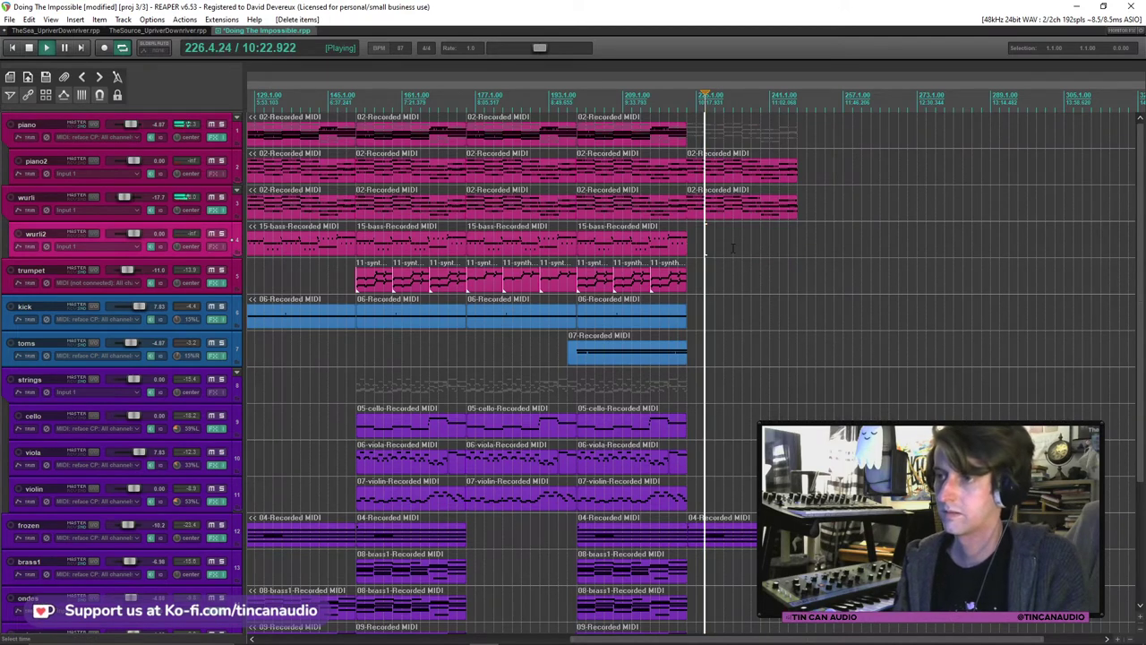
Replay the transition from about bar 221 past bar 223, checking how the strings stop and the piano2, wurli and frozen parts continue.
left_click(636, 414)
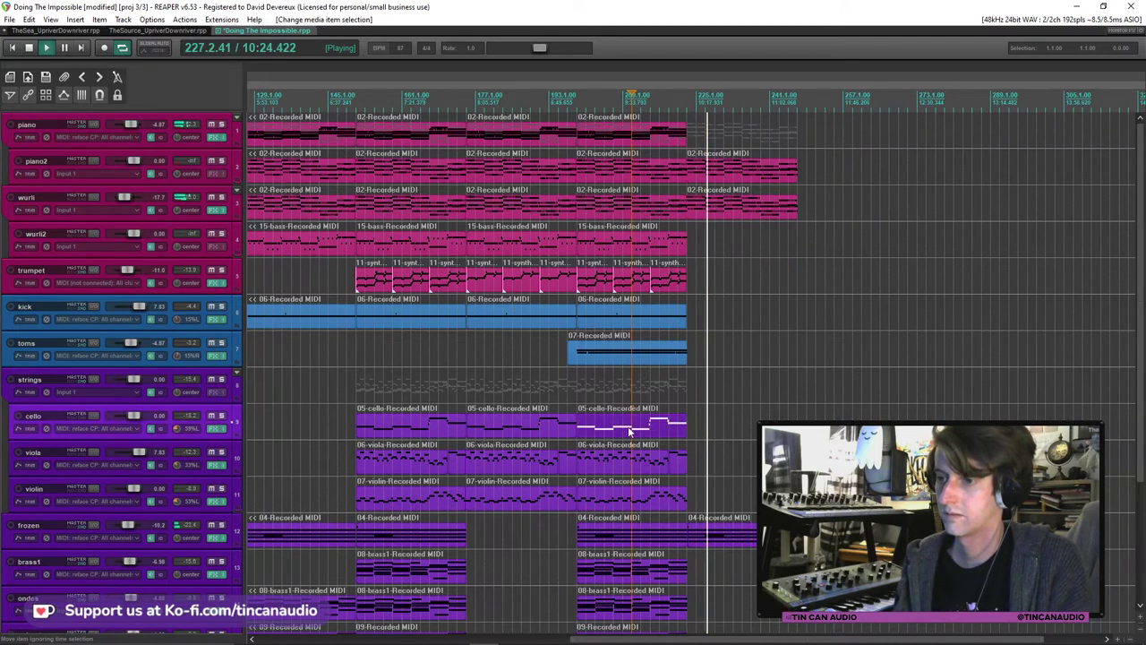
left_click(632, 498, "shift")
left_click(677, 387)
key("space")
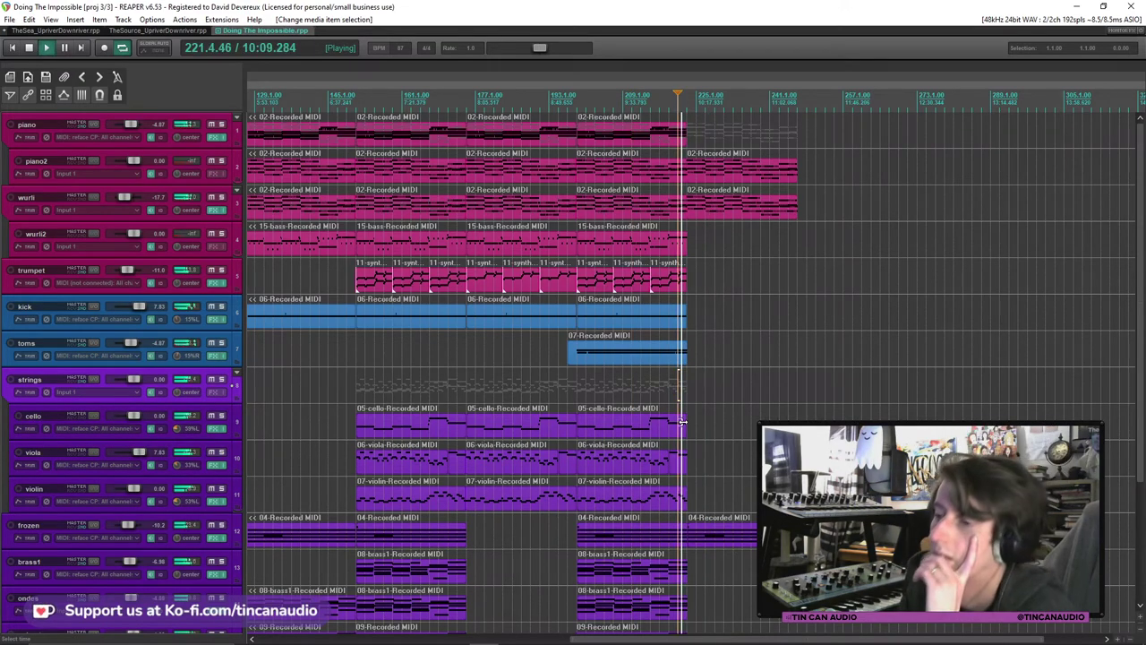
scroll(678, 387, "up", 3)
scroll(695, 444, "up", 3)
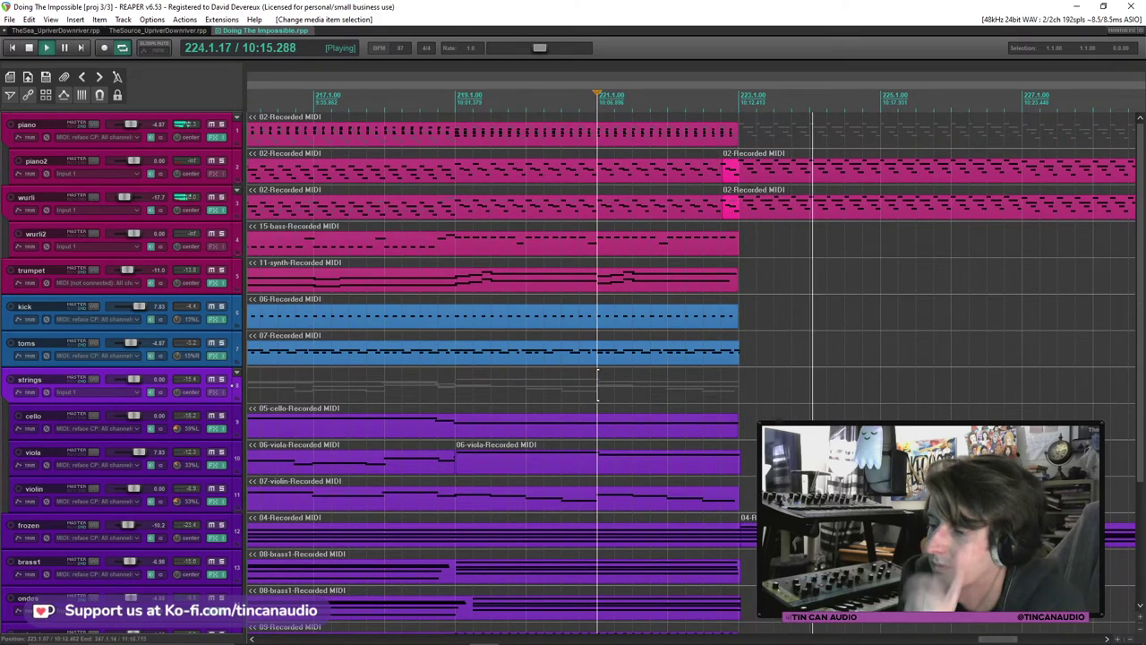
left_click(744, 533)
key("space")
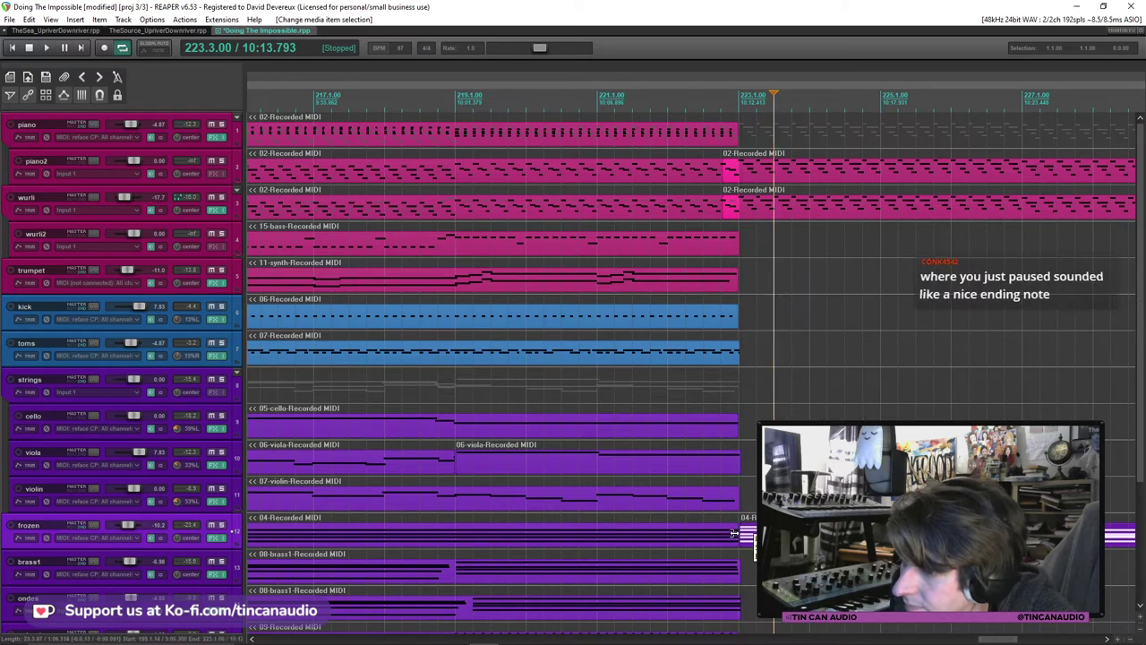
left_click(652, 531)
key("space")
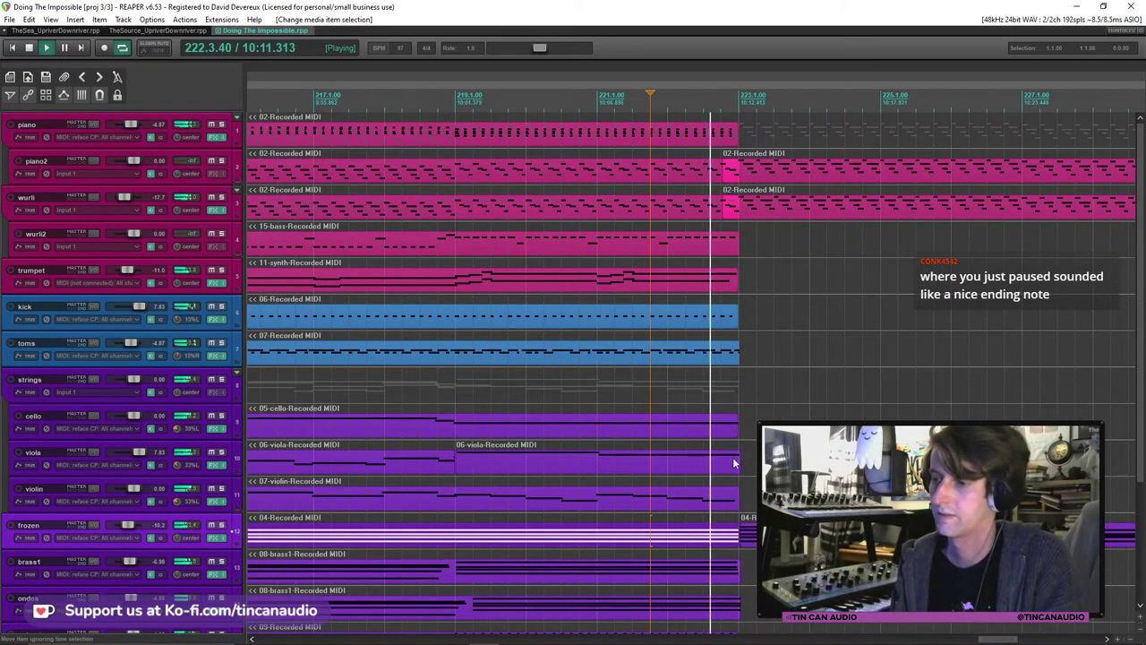
scroll(733, 462, "down", 4)
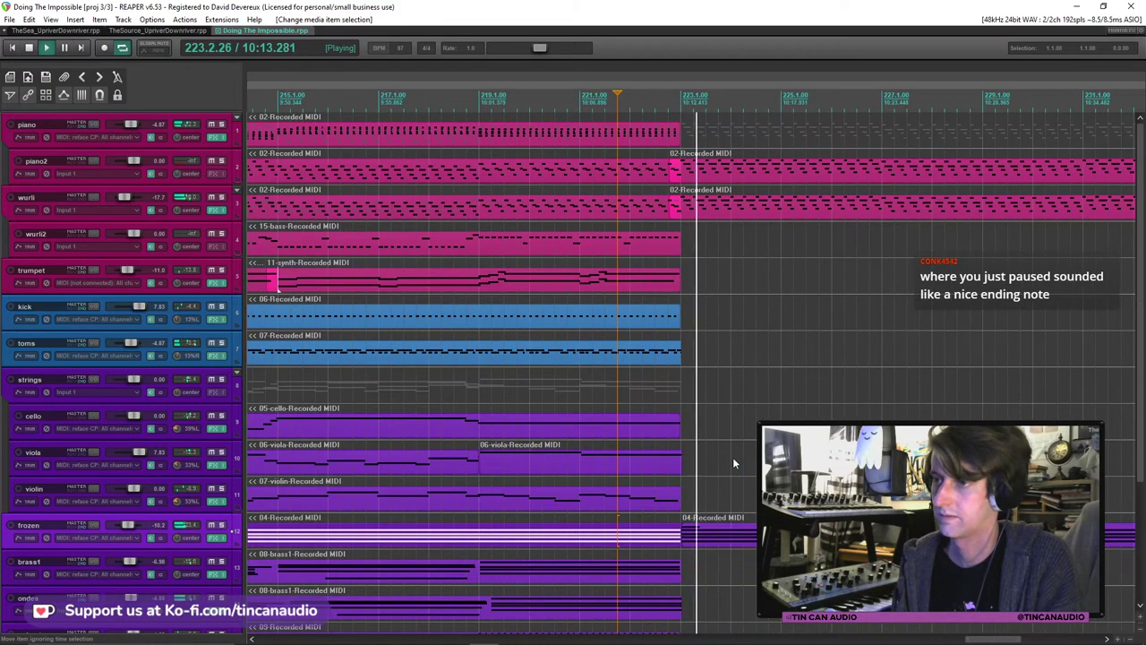
scroll(732, 463, "down", 2)
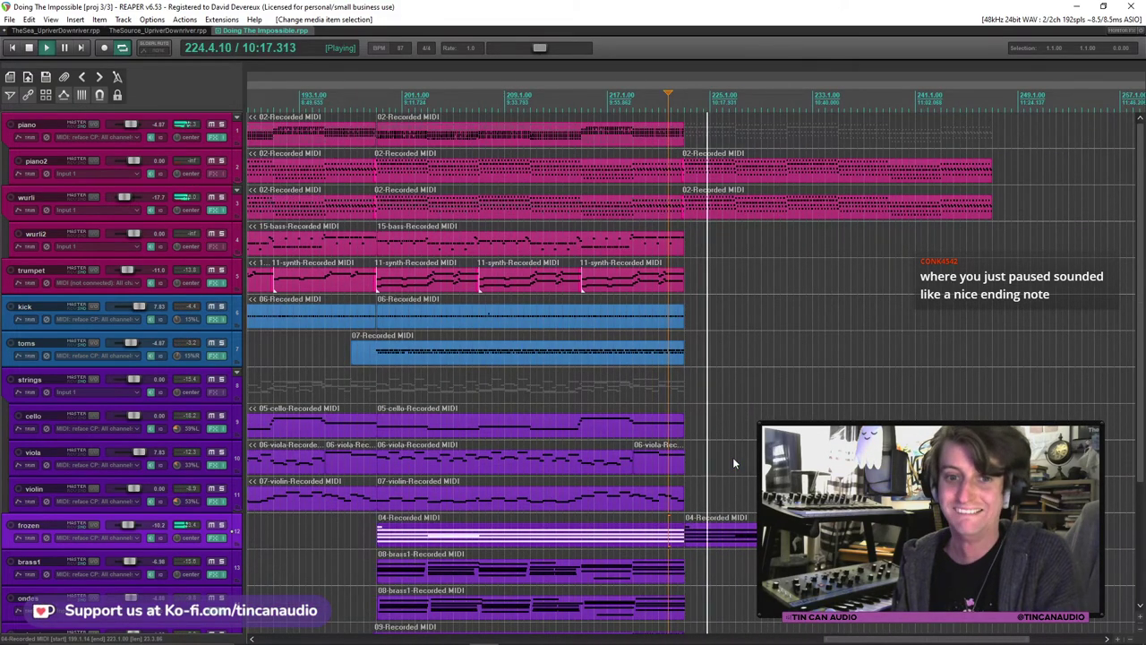
Stop playback and split the last piano2 and wurli items at bar 227.
left_click(740, 186)
scroll(740, 189, "up", 10)
key("space")
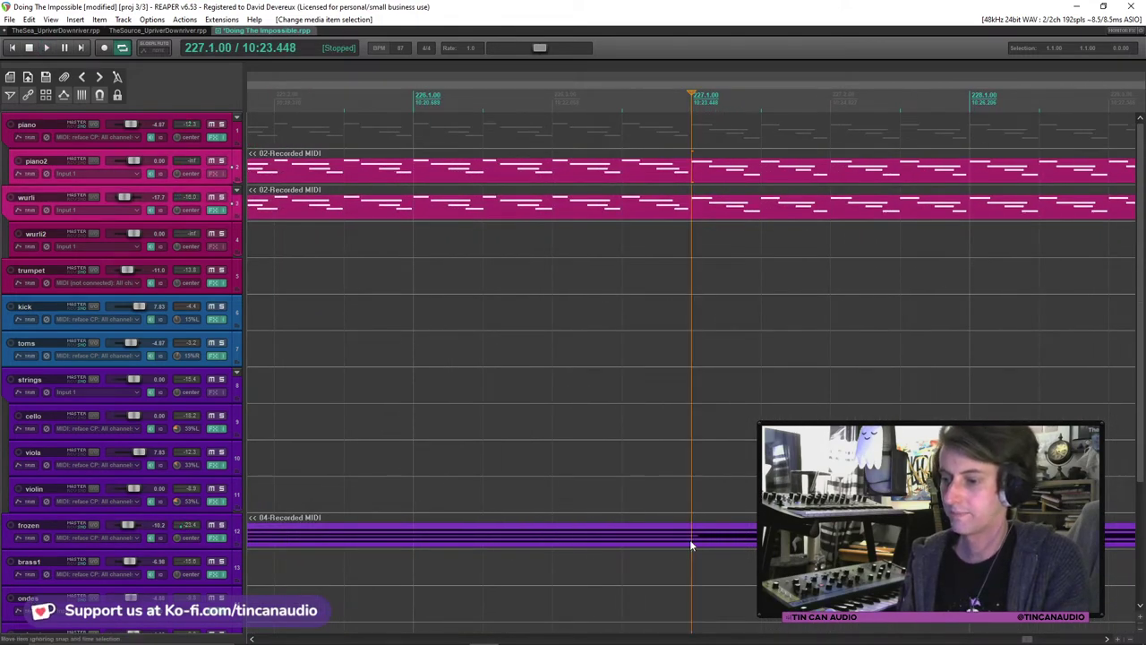
left_click(694, 215)
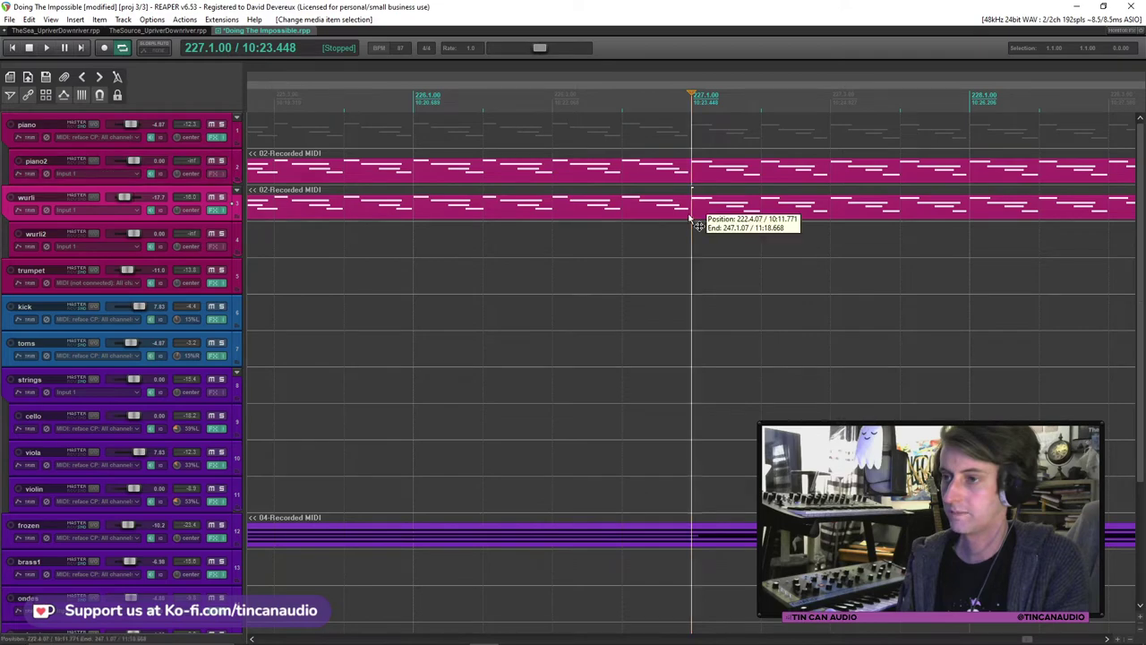
left_click(697, 176, "ctrl")
key("s")
scroll(704, 186, "down", 10)
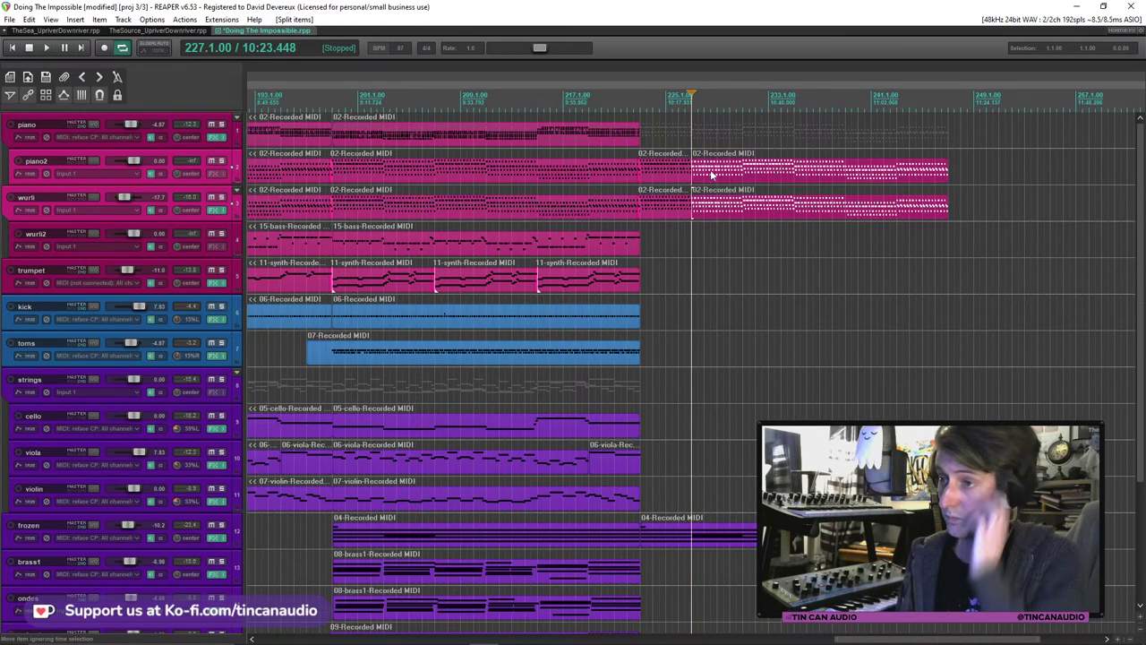
Shorten the split-off piano2 and wurli items by four bars, keeping their start at bar 227, and play the join.
mouse_move(694, 170)
left_mouse_down()
mouse_move(717, 173)
mouse_move(705, 175)
left_mouse_up()
left_click(679, 170)
key("space")
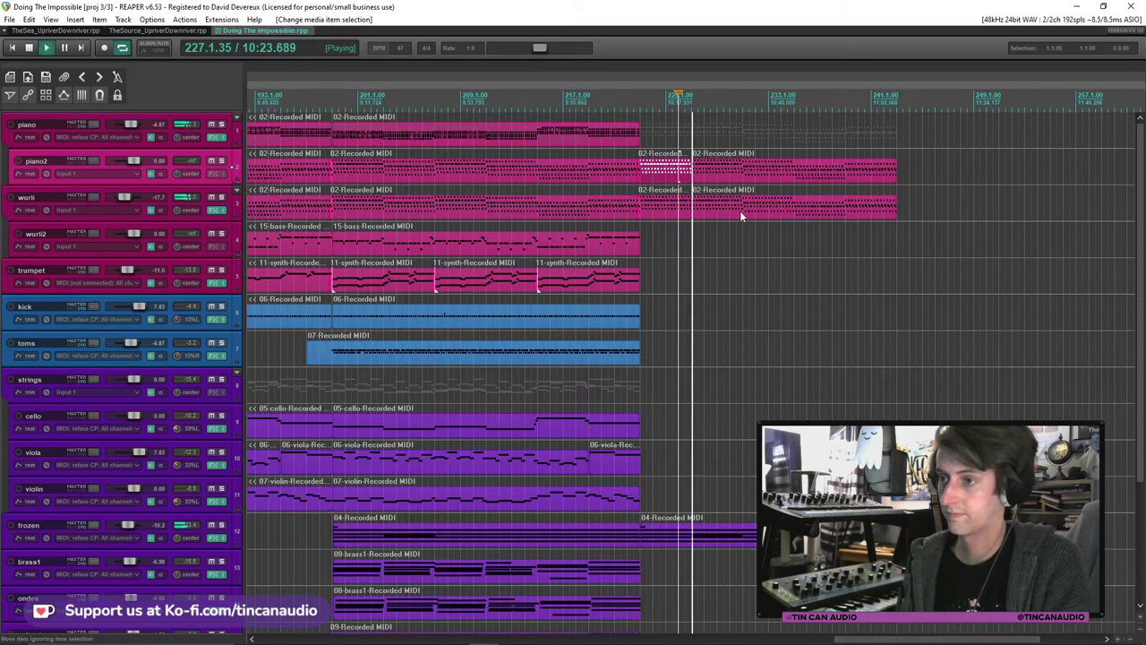
Split the piano2 and wurli items at bar 231, delete the remainder, and trim the frozen item to end there too.
left_click(743, 213)
key("s")
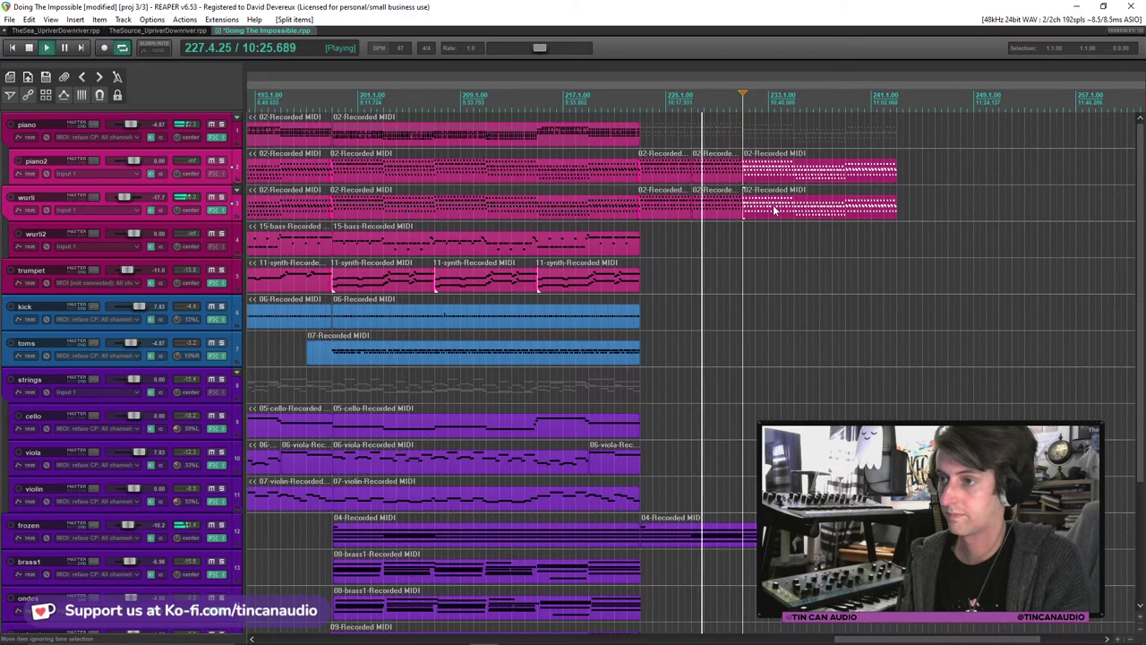
key("Delete")
left_click(742, 542)
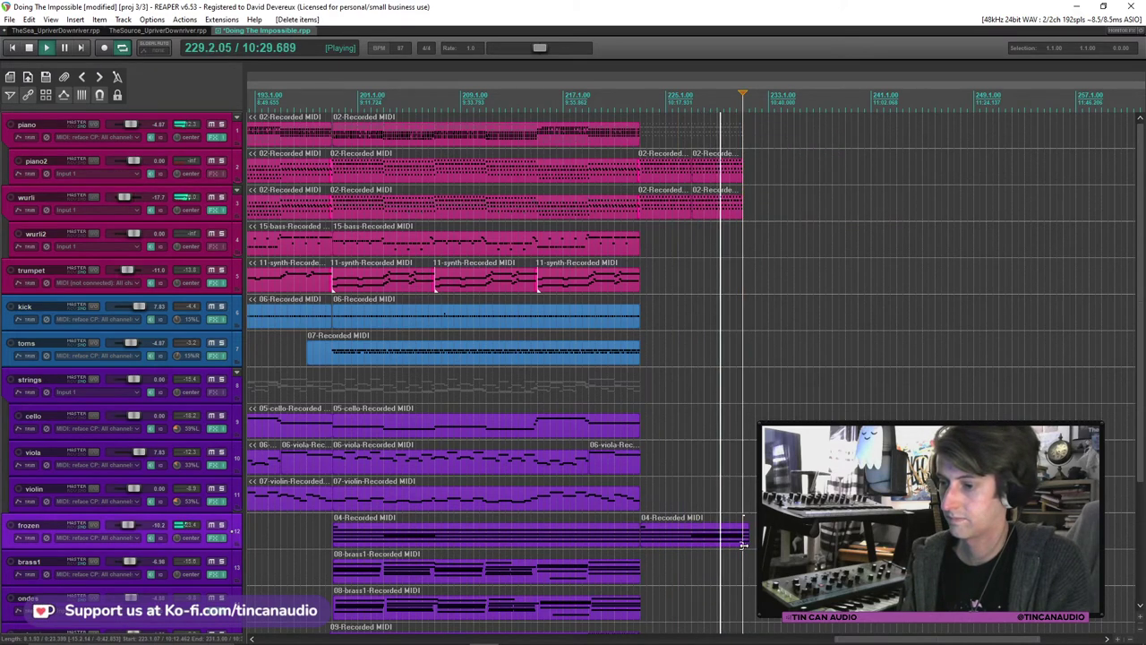
left_click_drag(746, 543, 743, 544)
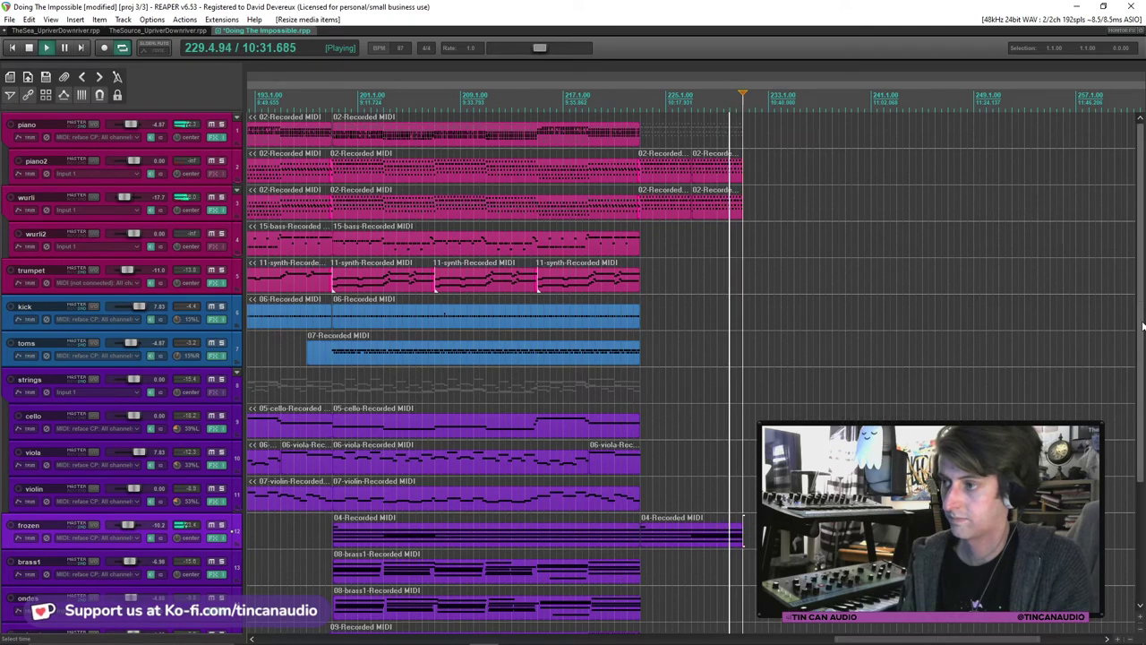
key("space")
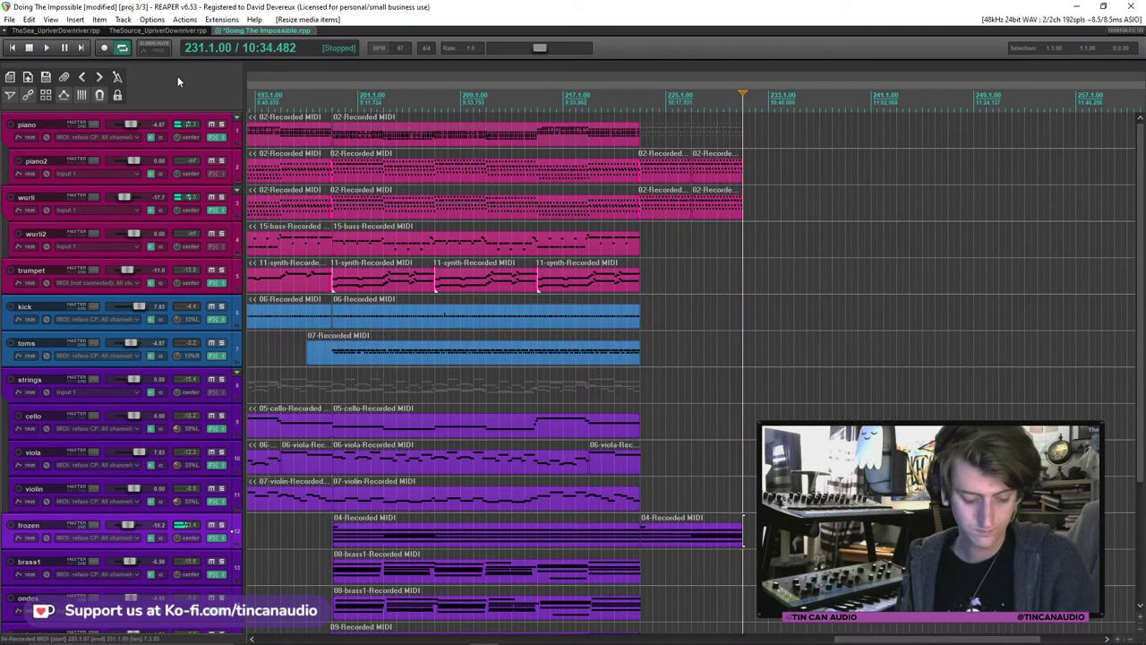
Show the master track with its volume envelope and place the edit cursor at bar 223.
left_click(51, 20)
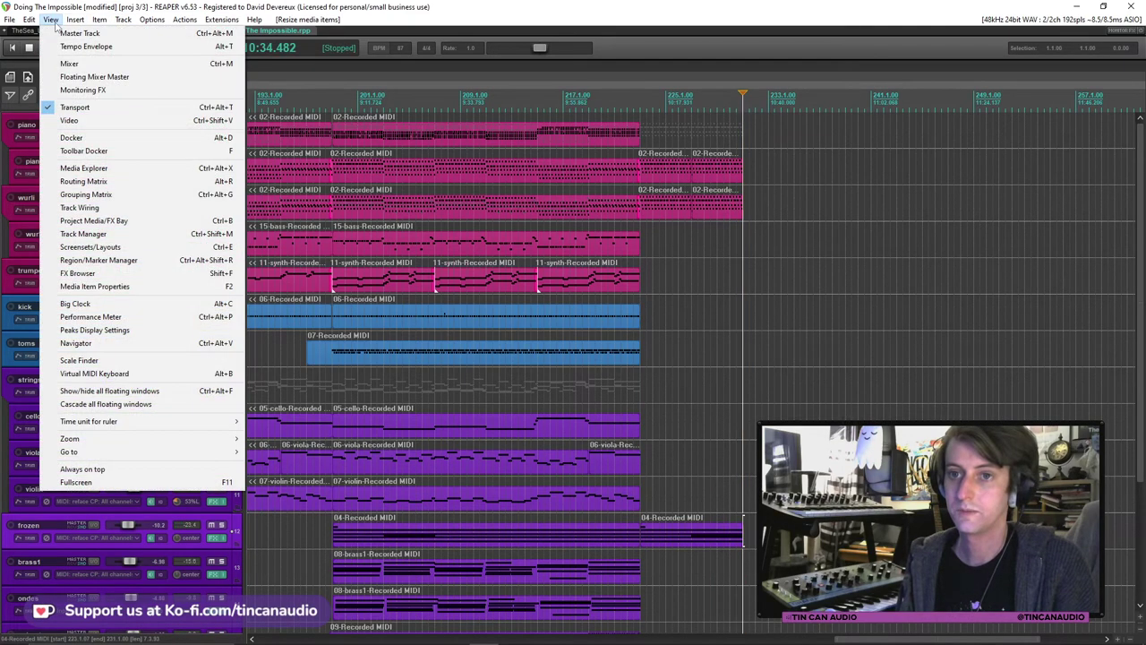
left_click(64, 33)
left_click(635, 141)
left_click(639, 141)
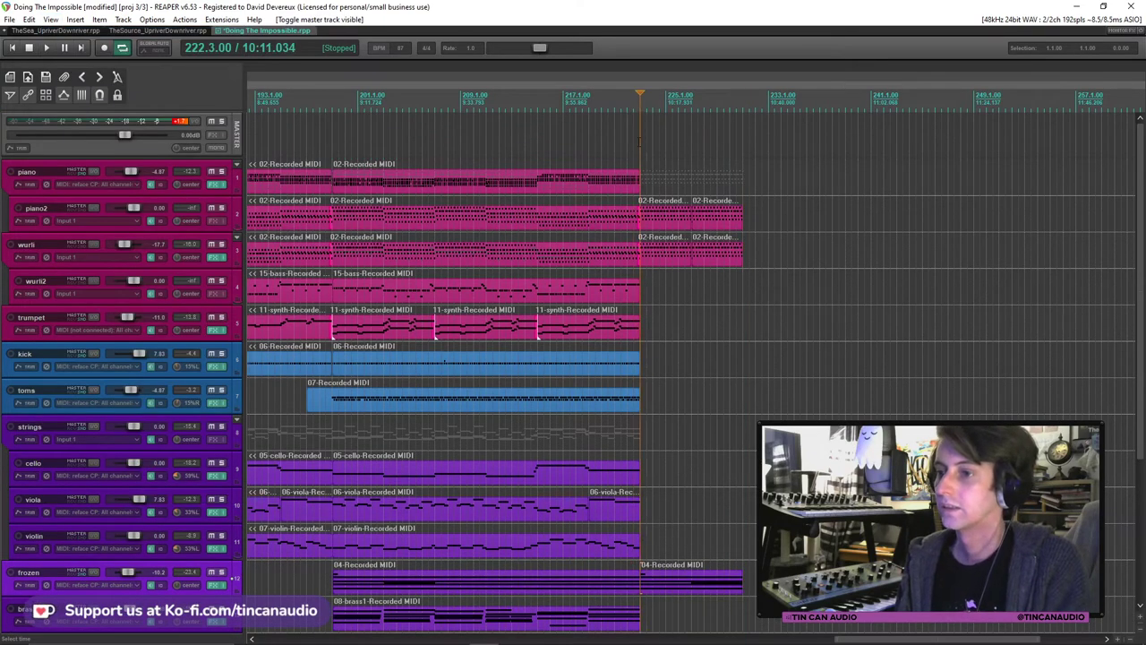
left_click(215, 151)
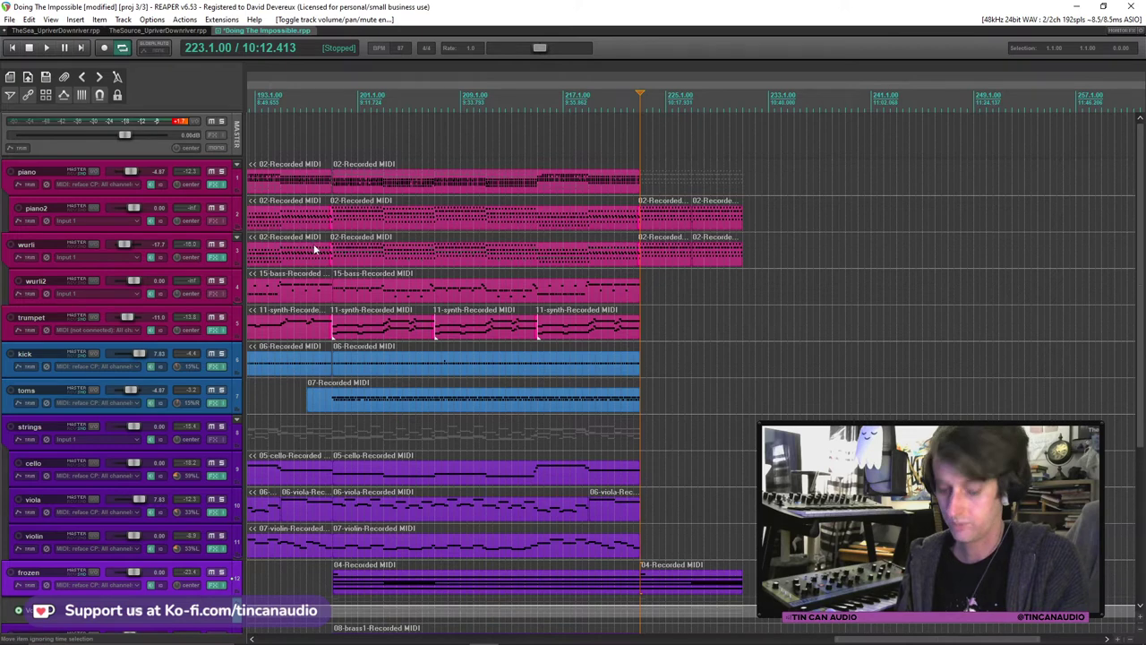
key("v")
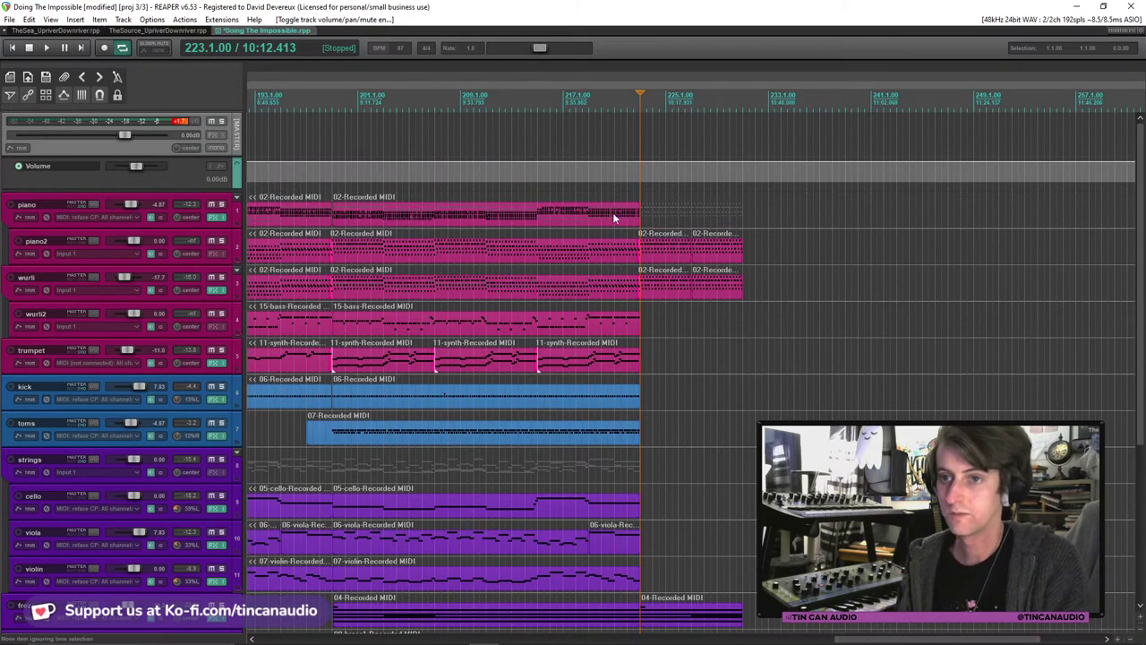
Shape a fade-out on the master volume envelope from bar 223 down to -60 dB at bar 230 and play it.
left_click(640, 162)
left_click(691, 162)
left_click_drag(741, 168, 740, 314)
mouse_move(692, 162)
left_mouse_down()
mouse_move(687, 197)
mouse_move(691, 161)
mouse_move(707, 205)
mouse_move(685, 173)
left_mouse_up()
key("space")
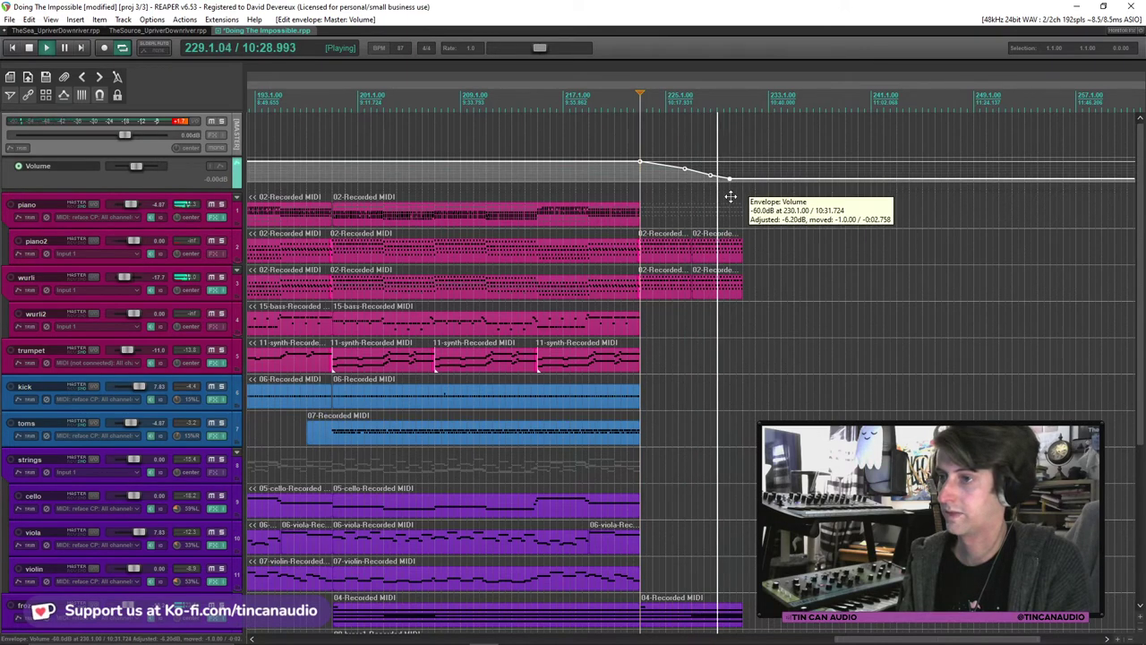
Move the master fade's last point lower and earlier to bar 229.3, stop playback and place the edit cursor there.
key("ctrl+s")
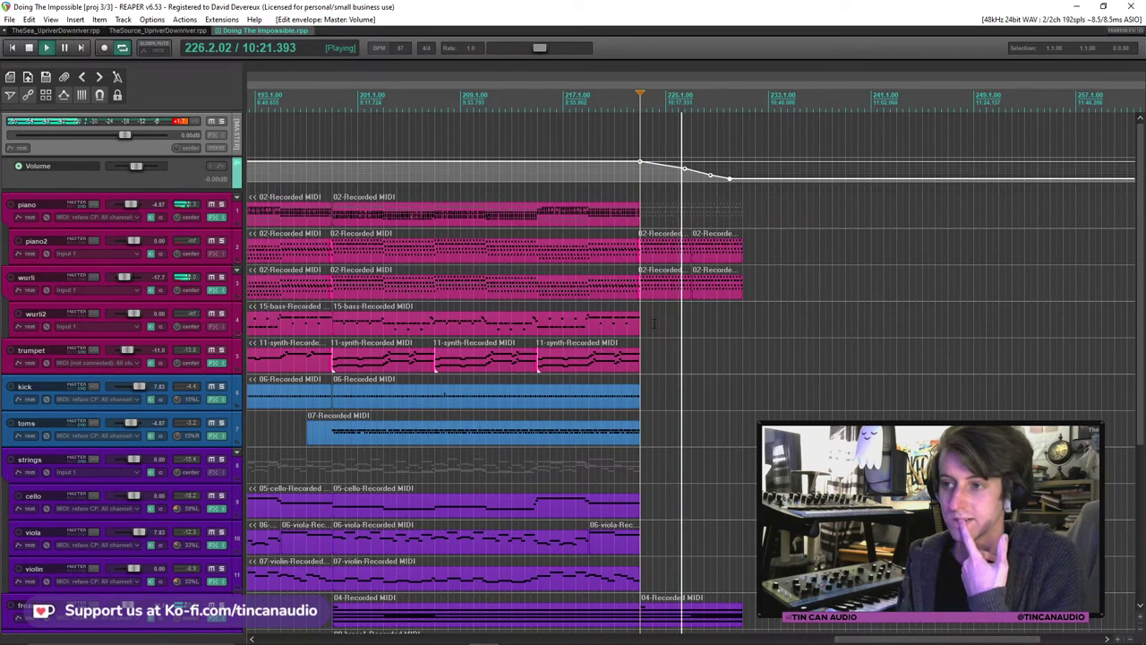
mouse_move(730, 178)
left_mouse_down()
mouse_move(722, 208)
mouse_move(710, 177)
left_mouse_up()
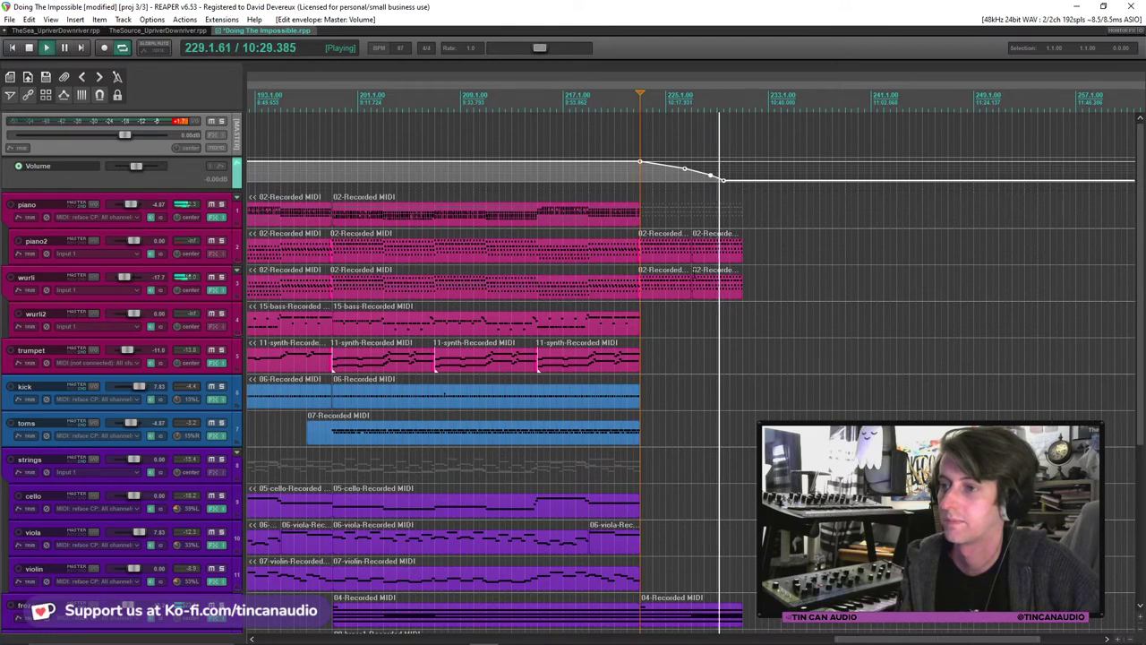
key("space")
left_click(725, 185)
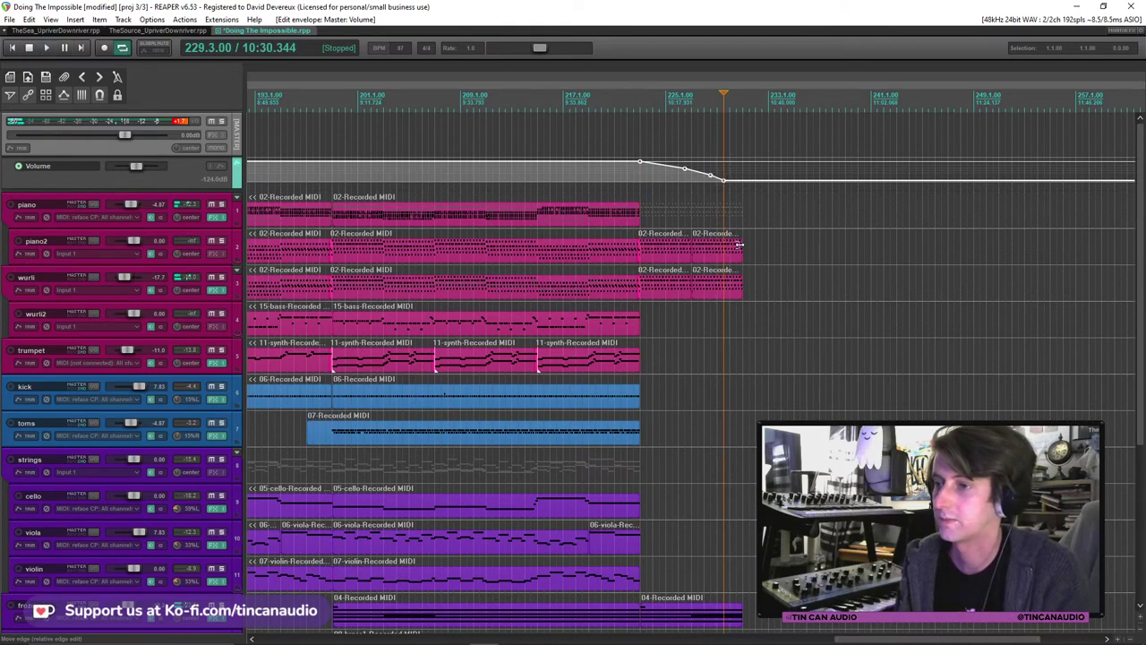
Trim the final piano2, wurli and frozen items to end with the master fade at bar 229.3.
left_click_drag(742, 253, 725, 295)
left_click_drag(739, 624, 725, 625)
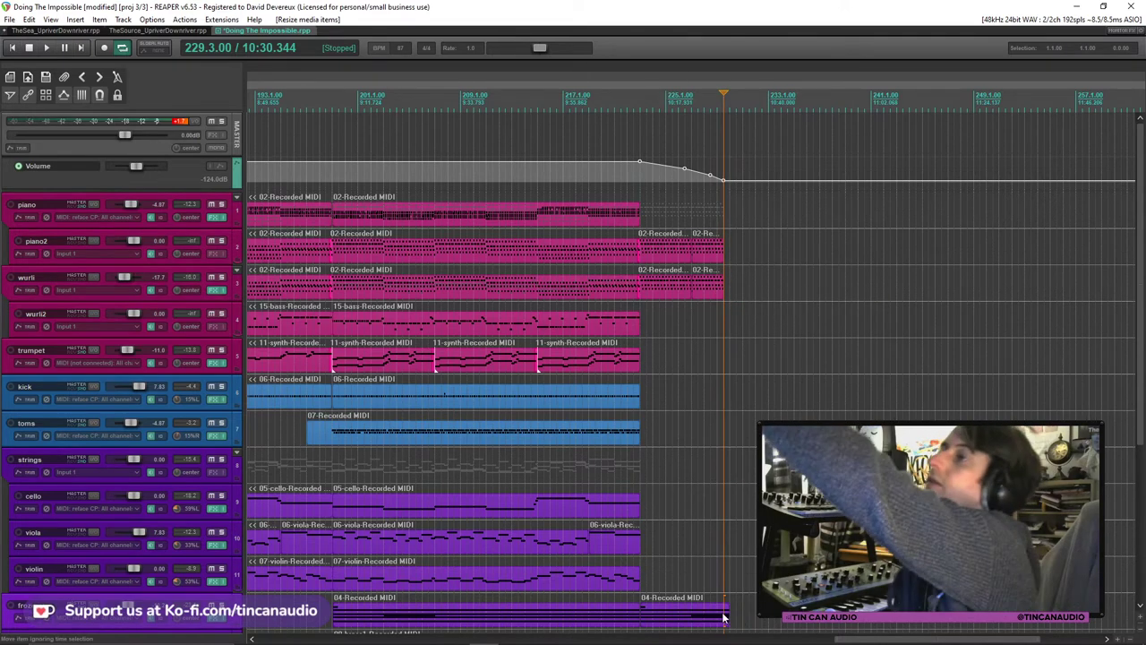
scroll(1141, 466, "down", 5)
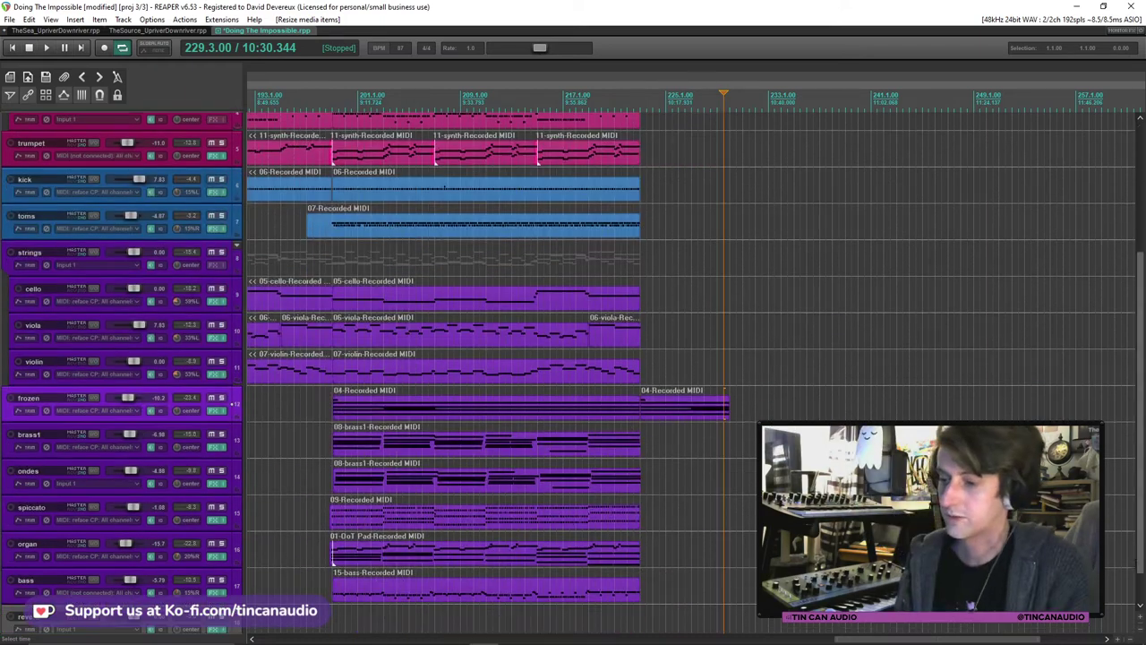
left_click_drag(721, 415, 722, 416)
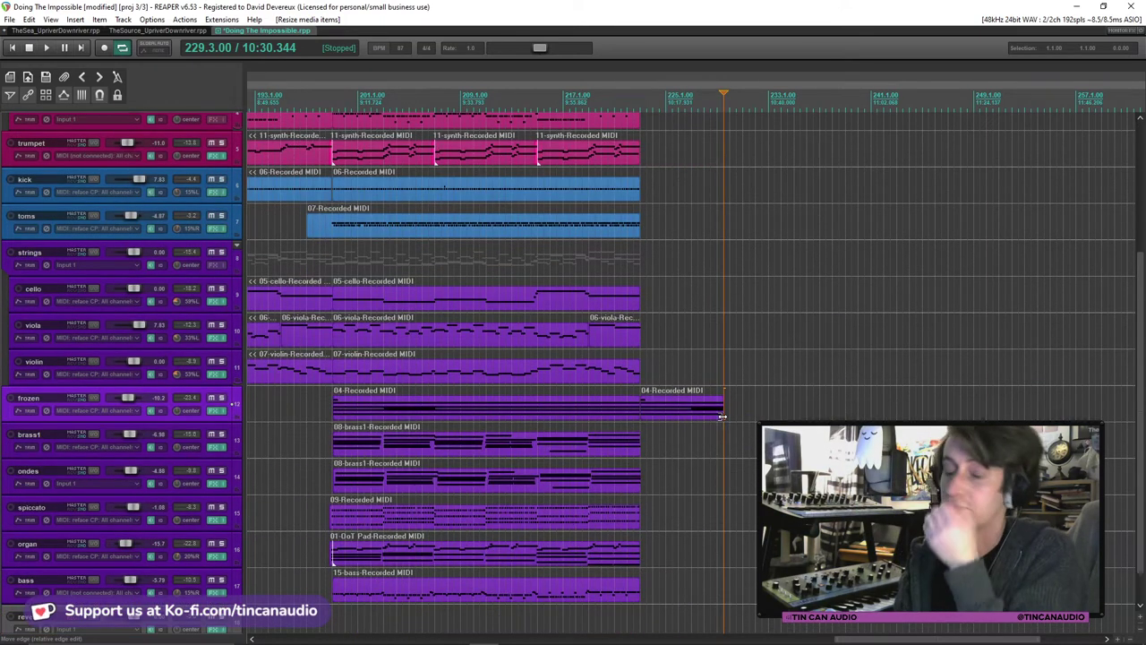
scroll(722, 416, "down", 8)
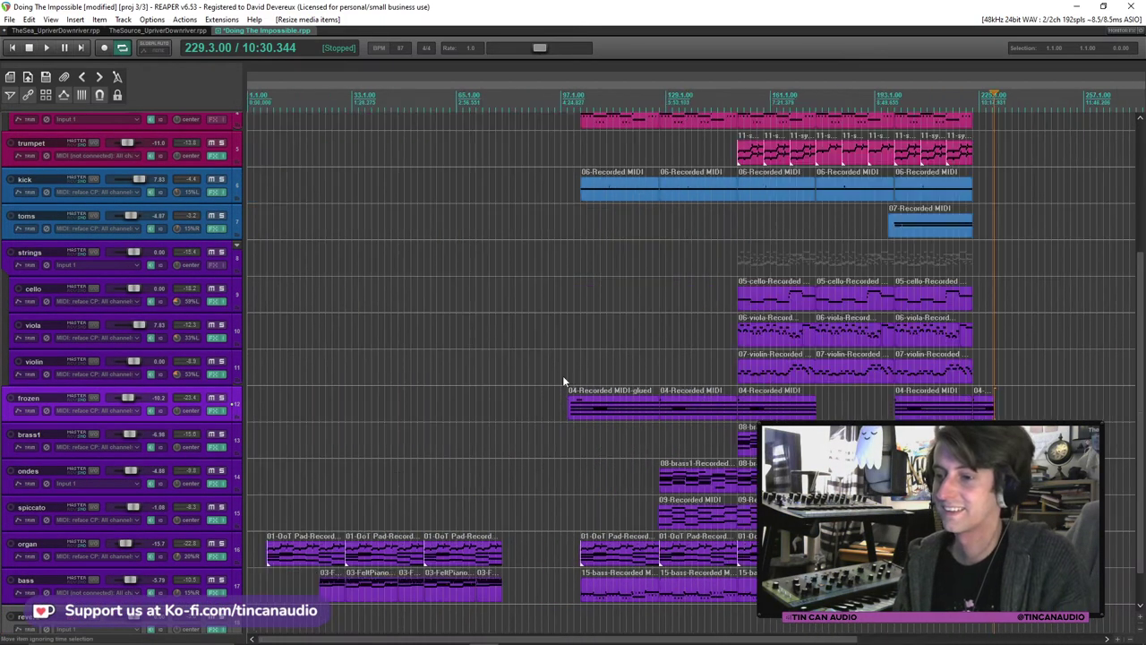
Play the arrangement from just before the frozen track's first item and review the tracks up to the master.
left_click(471, 340)
key("space")
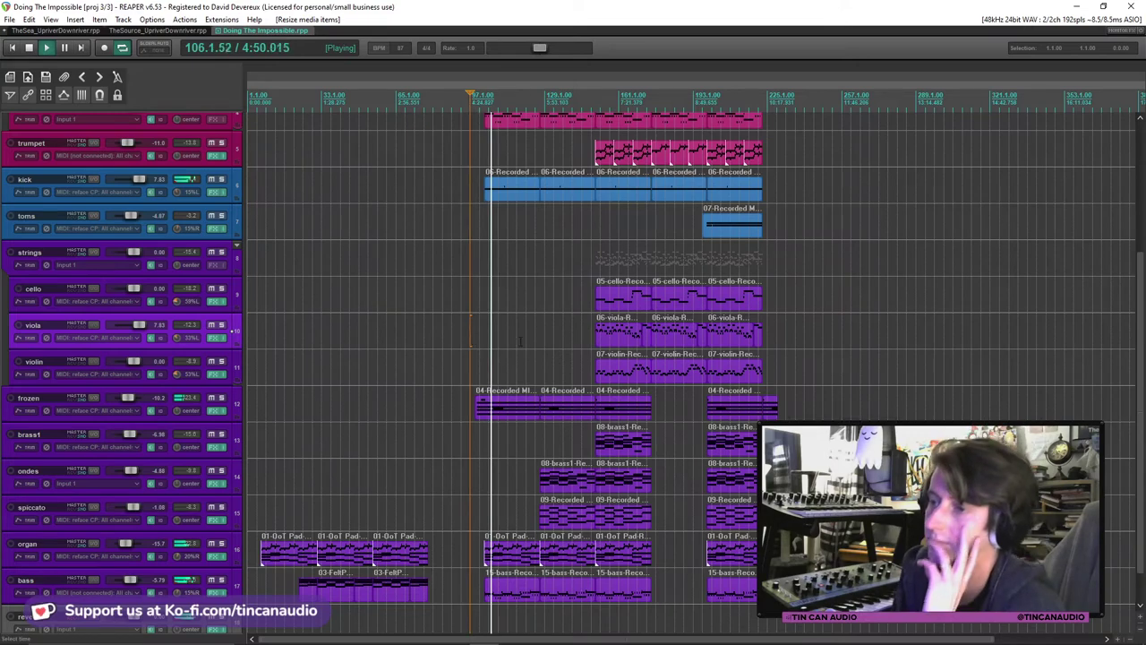
scroll(1140, 304, "up", 5)
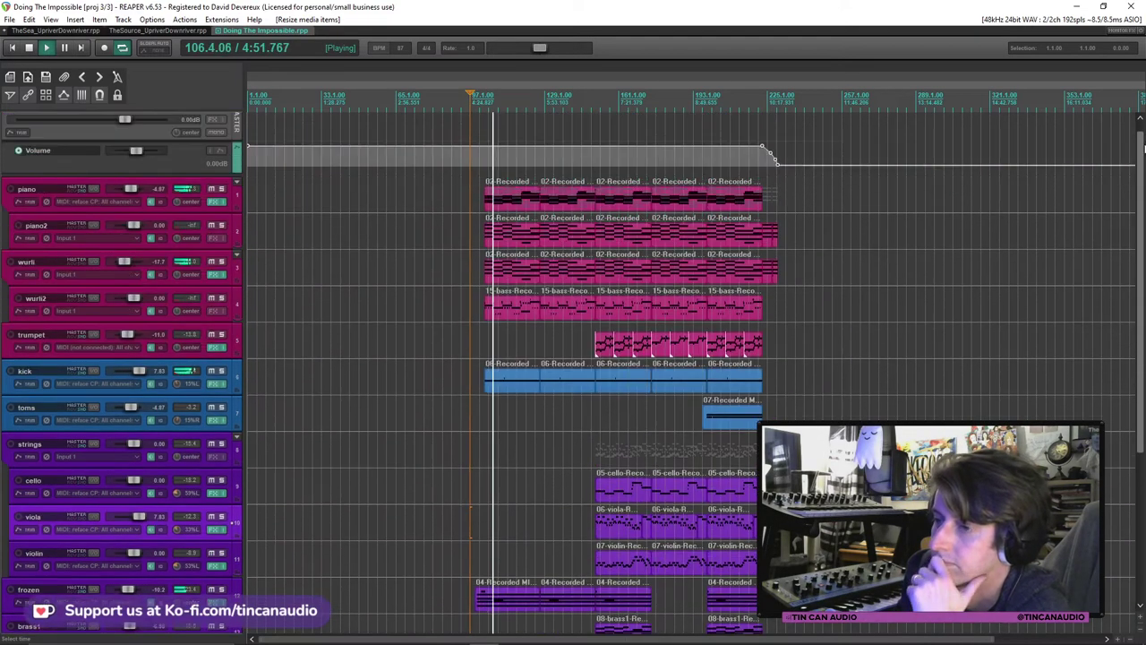
scroll(819, 263, "up", 1)
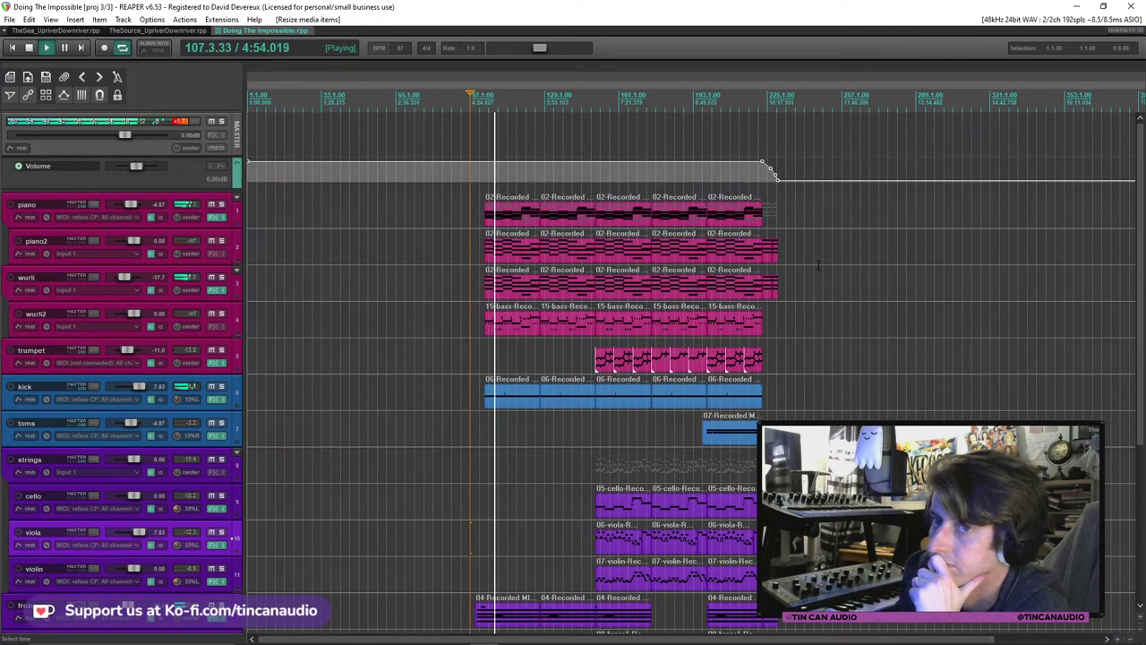
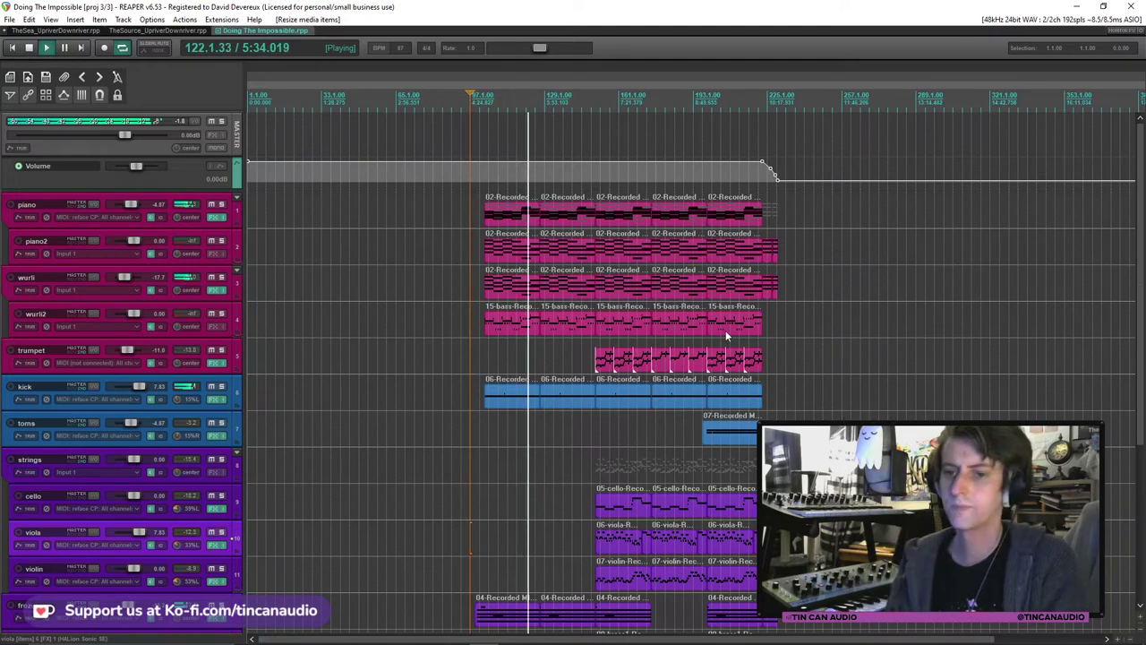
Insert a new track below trumpet and load the VST3i Darkstar - Haunted House instrument on it.
left_click(203, 348)
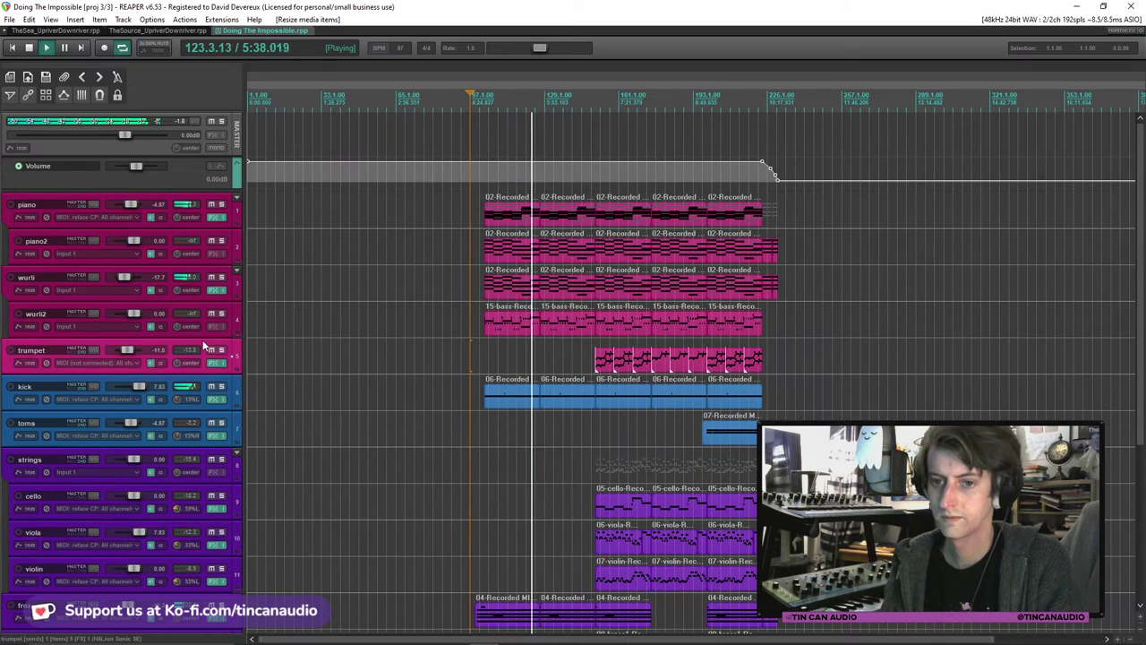
key("ctrl+t")
left_click(216, 399)
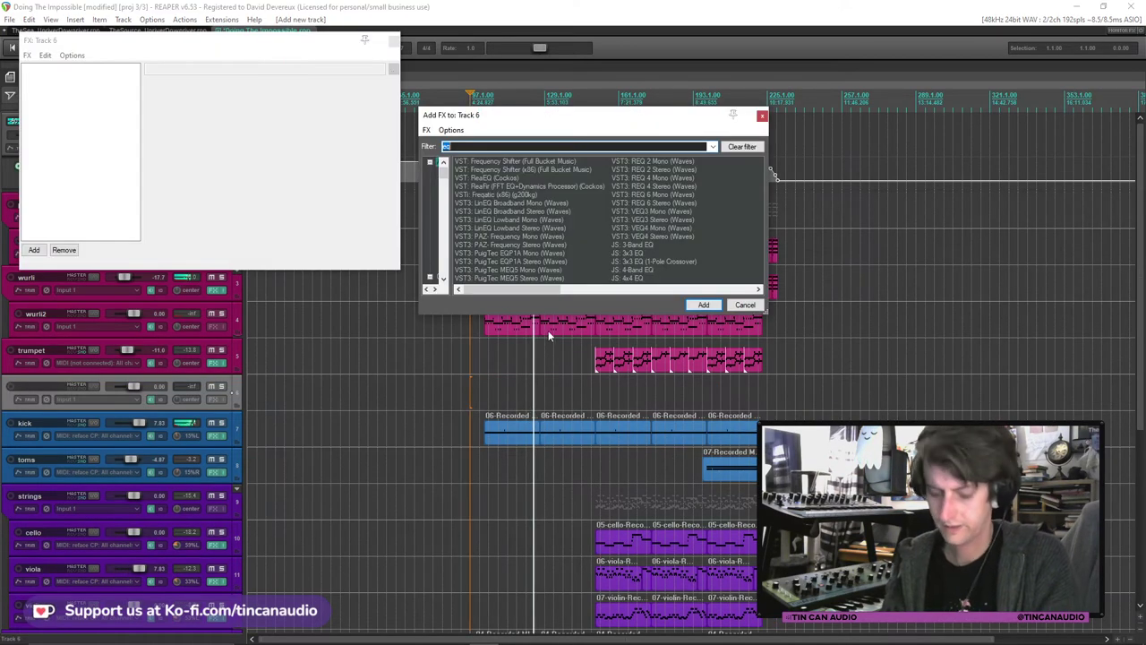
type("haunted")
double_click(515, 175)
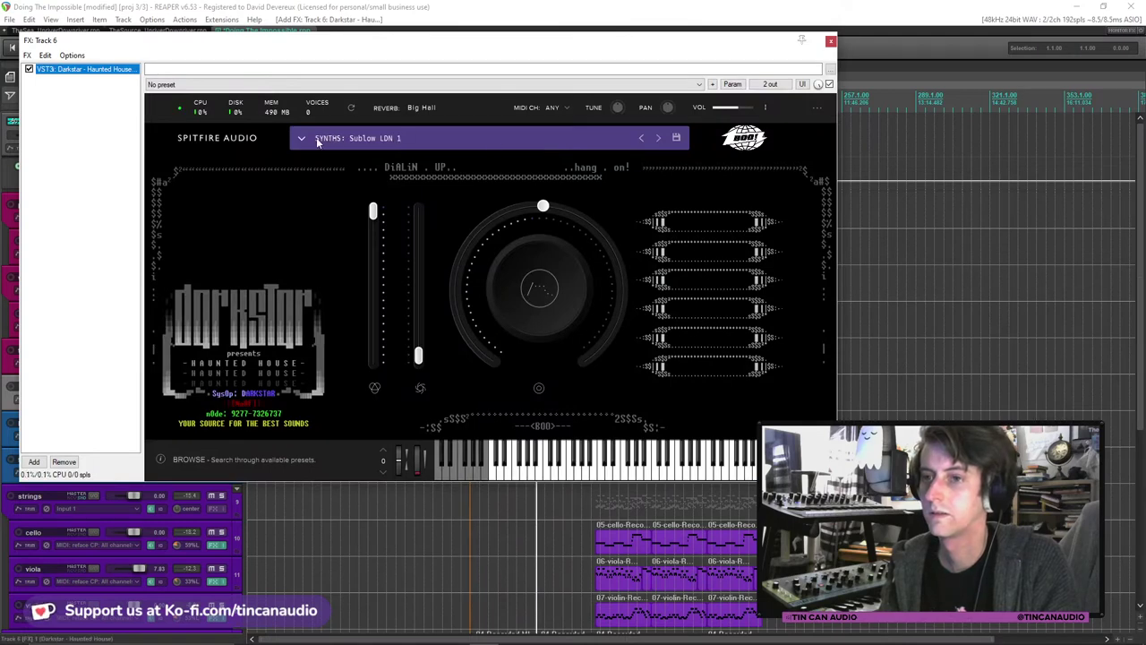
Load the White Widow 4 synth preset in Haunted House and close the effects window.
left_click(304, 136)
scroll(582, 228, "down", 1)
scroll(582, 231, "down", 3)
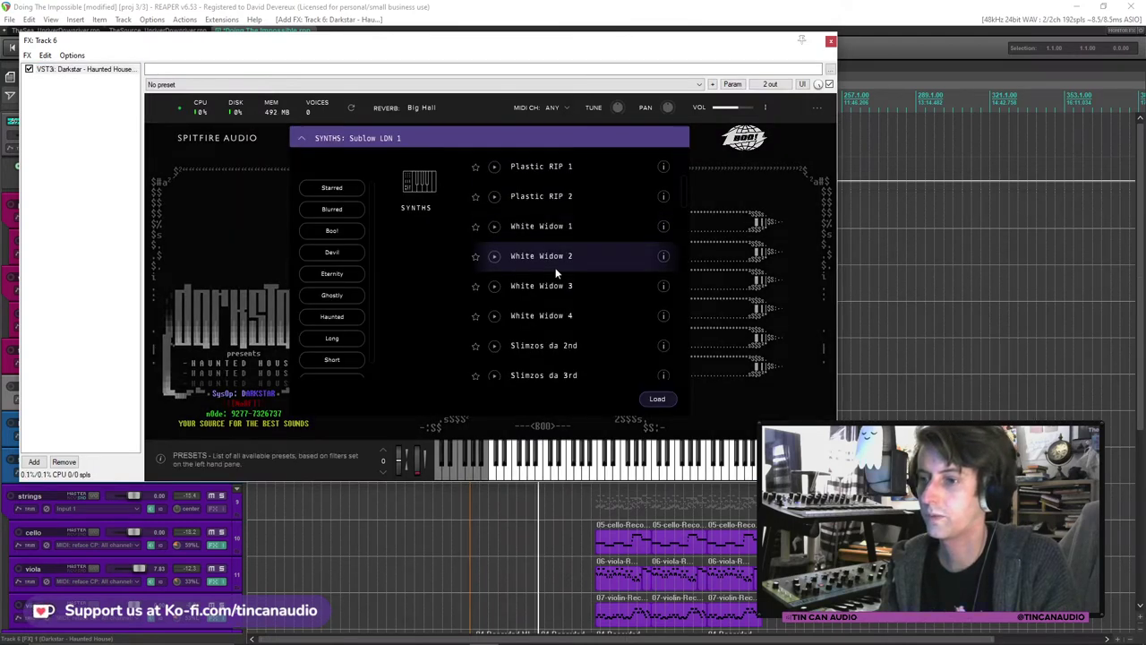
double_click(571, 314)
left_click(832, 40)
Try copying the first wurli item onto the new track at bar 103, and delete the copy.
left_click(516, 285)
key("space")
left_click(503, 391)
scroll(515, 393, "up", 5)
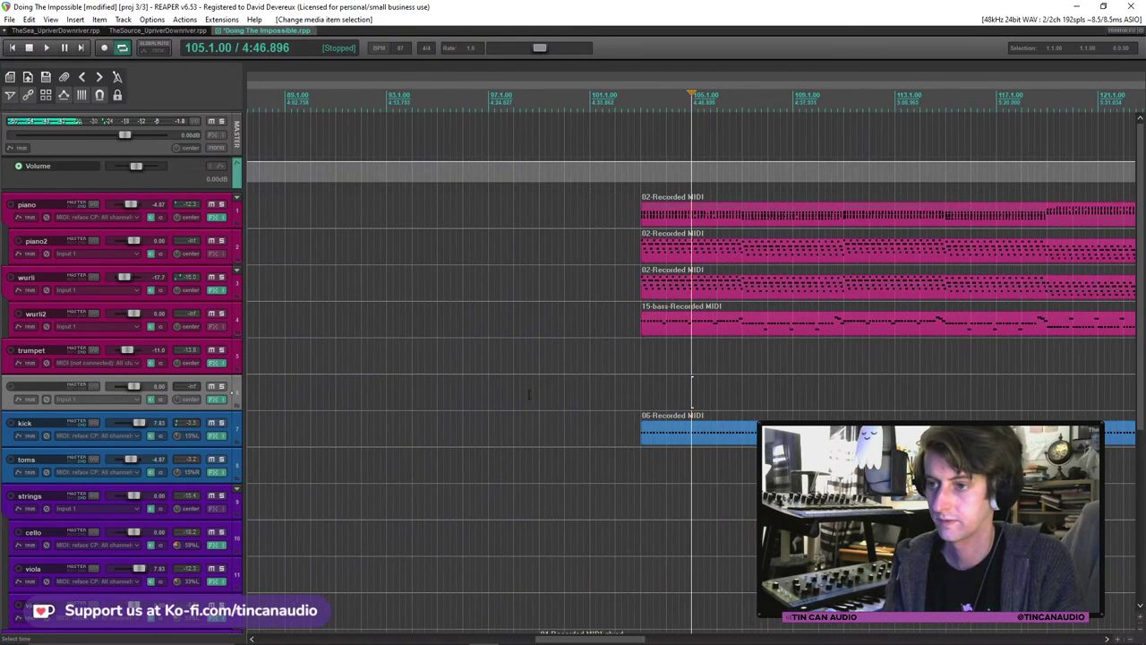
key("ctrl+v")
scroll(538, 394, "down", 3)
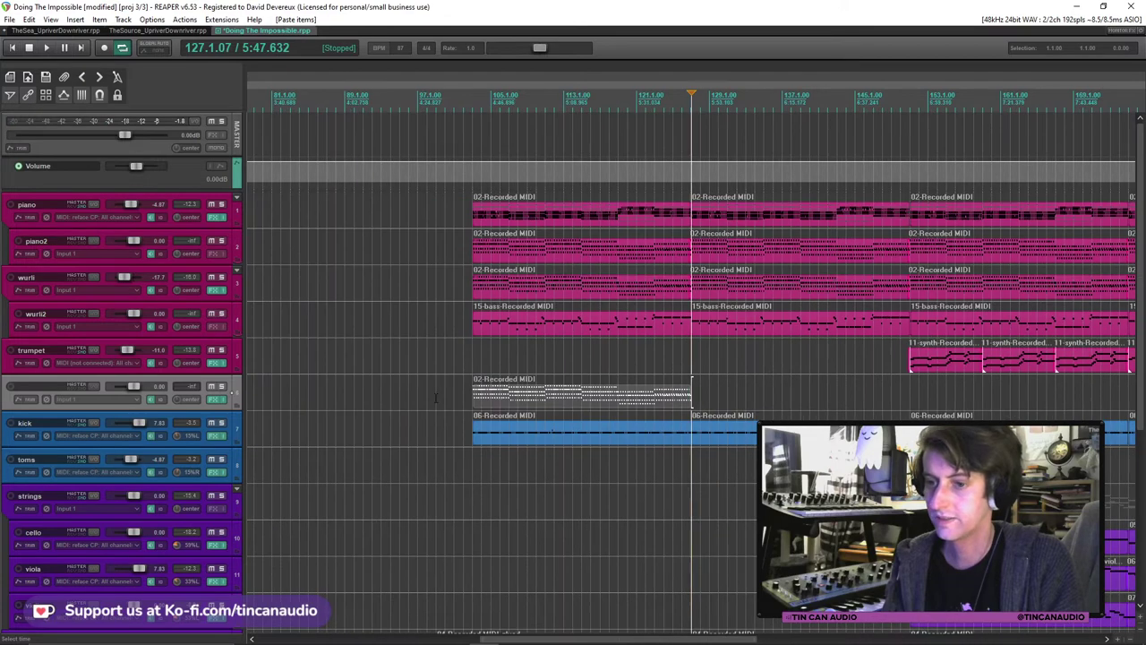
left_click(483, 397)
key("Delete")
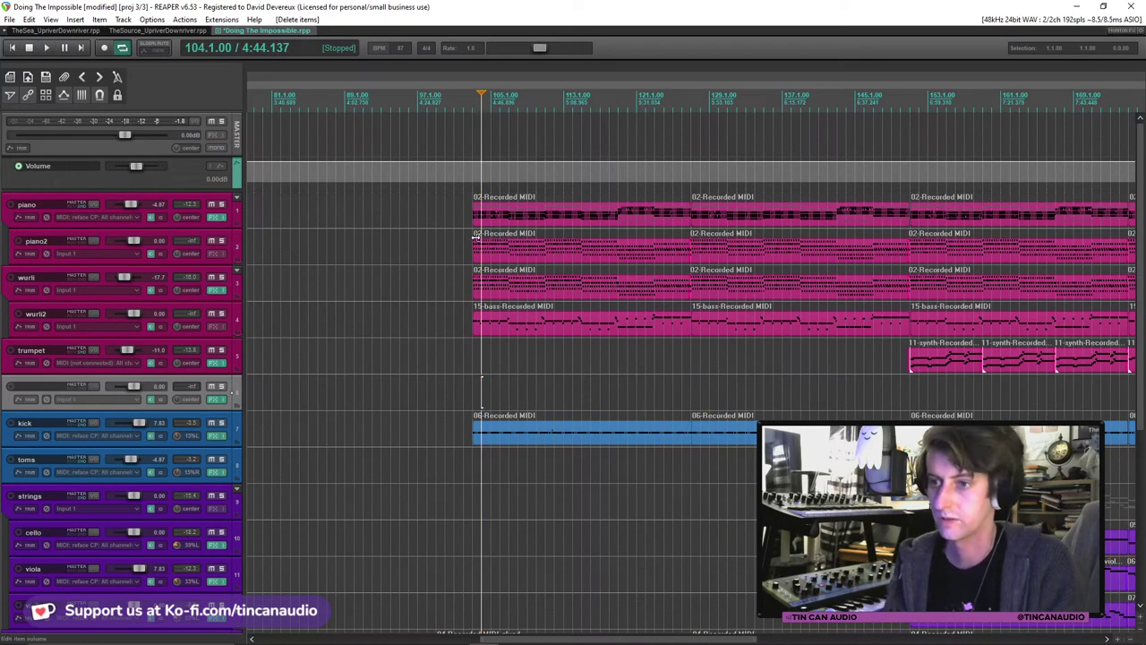
Play the section from about bar 101, place the edit cursor at bar 103 where the items start, and stop playback.
scroll(484, 262, "down", 3)
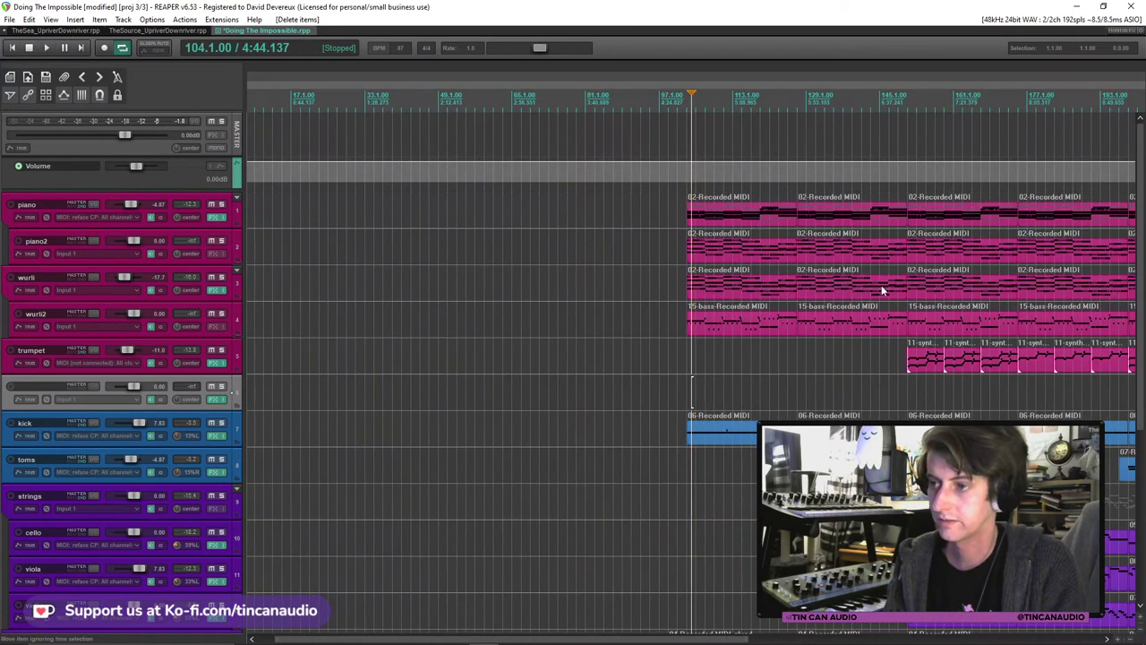
left_click(882, 290)
scroll(855, 286, "right", 5)
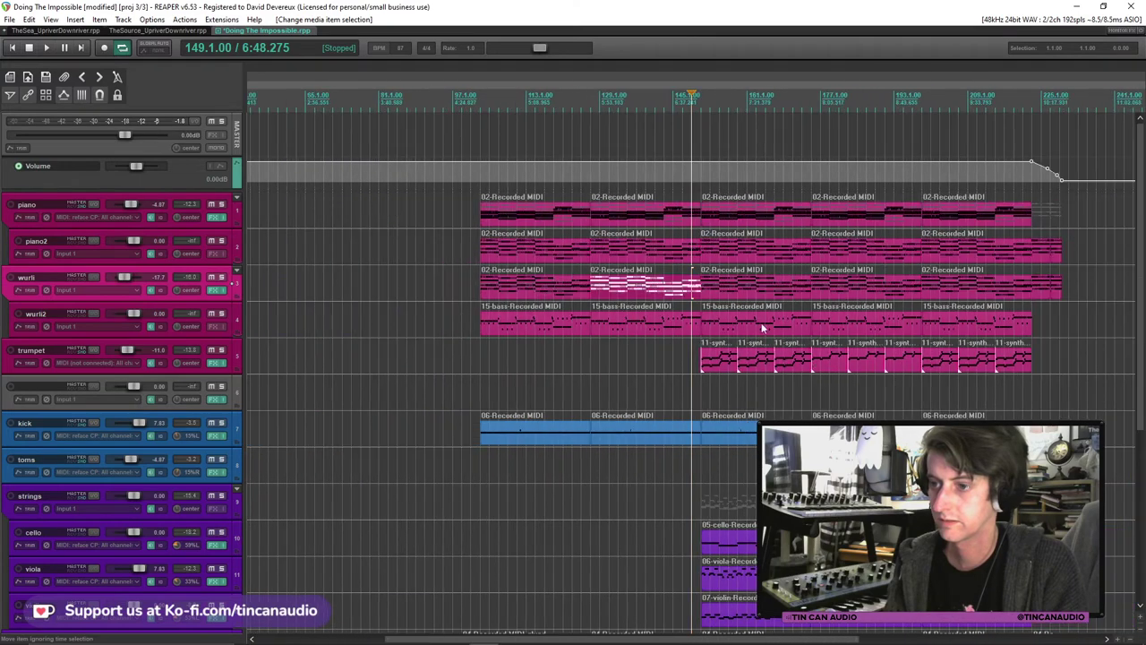
scroll(642, 294, "left", 8)
scroll(642, 294, "up", 3)
key("space")
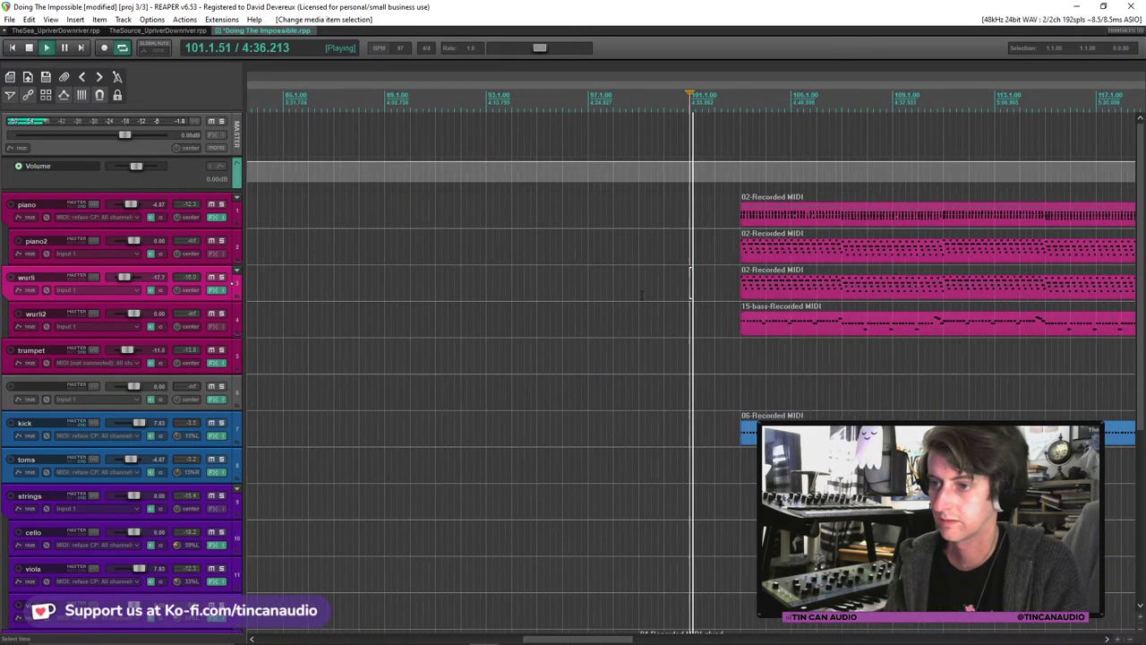
scroll(641, 294, "up", 3)
left_click(876, 247)
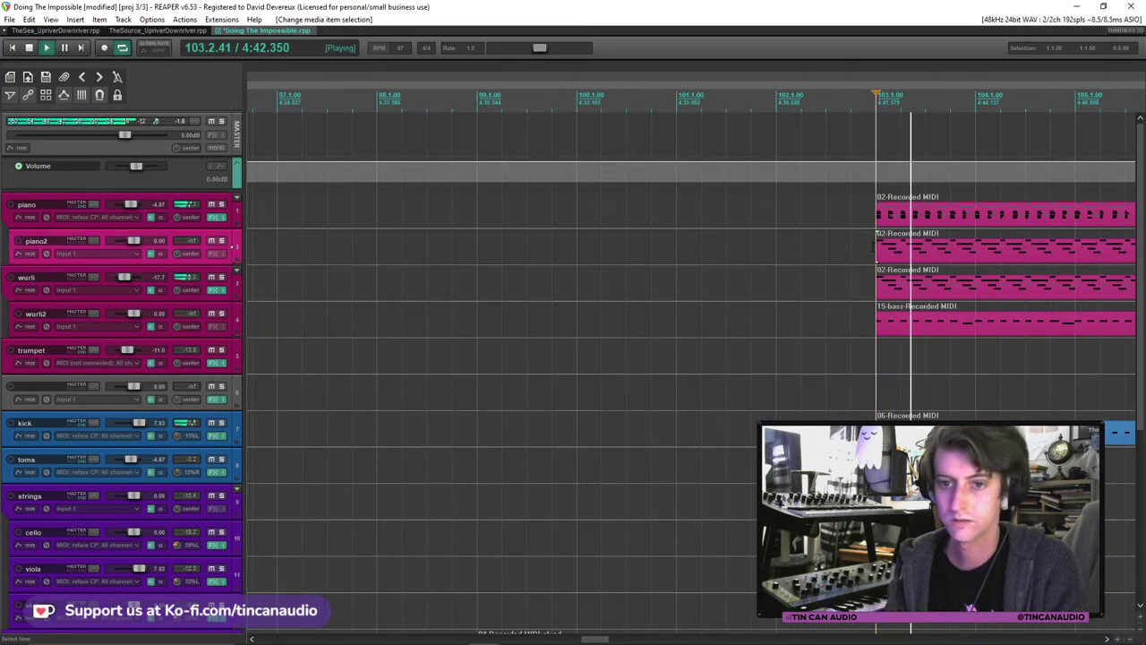
scroll(871, 246, "down", 4)
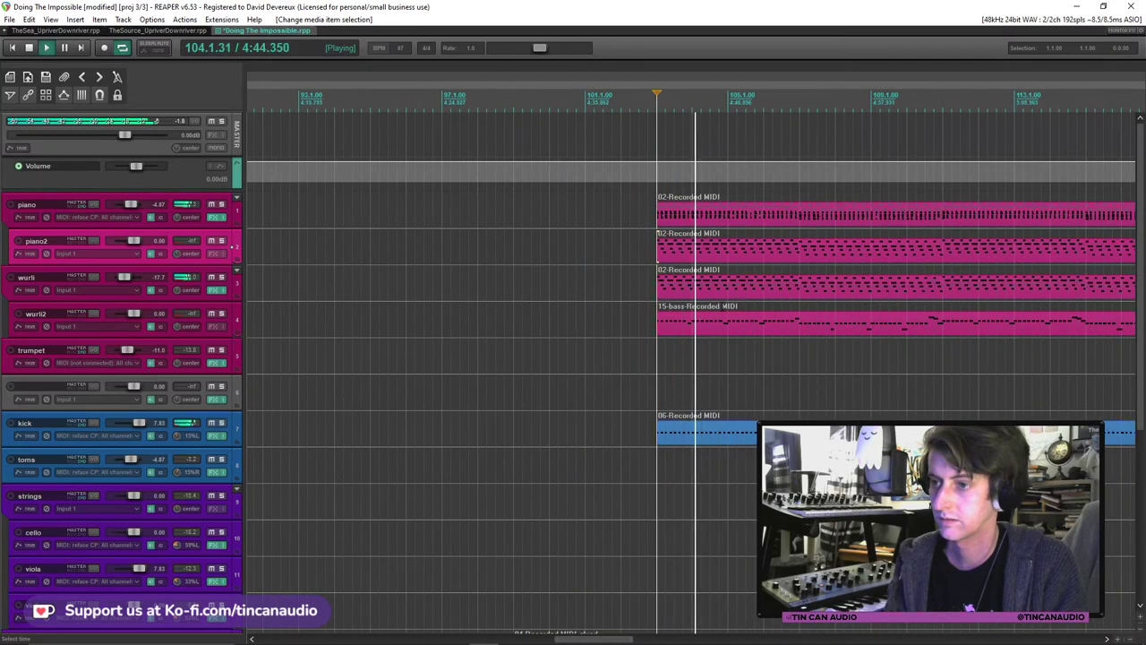
scroll(767, 301, "down", 4)
scroll(768, 300, "up", 5)
scroll(743, 268, "down", 5)
scroll(725, 251, "up", 5)
scroll(710, 236, "down", 3)
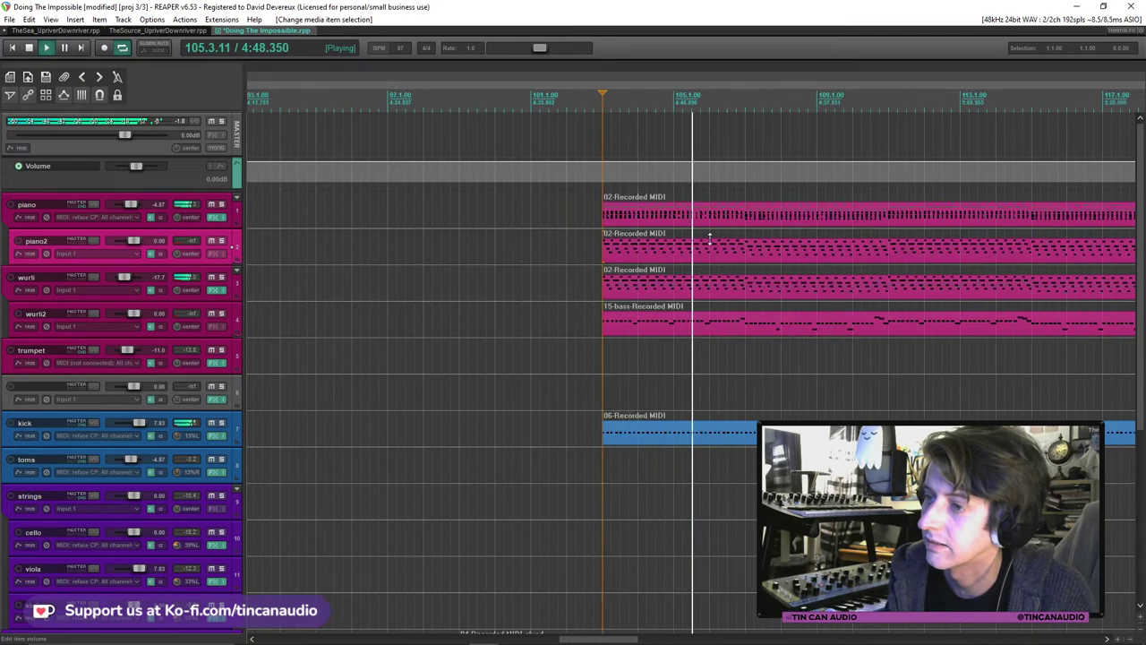
scroll(709, 237, "down", 7)
key("space")
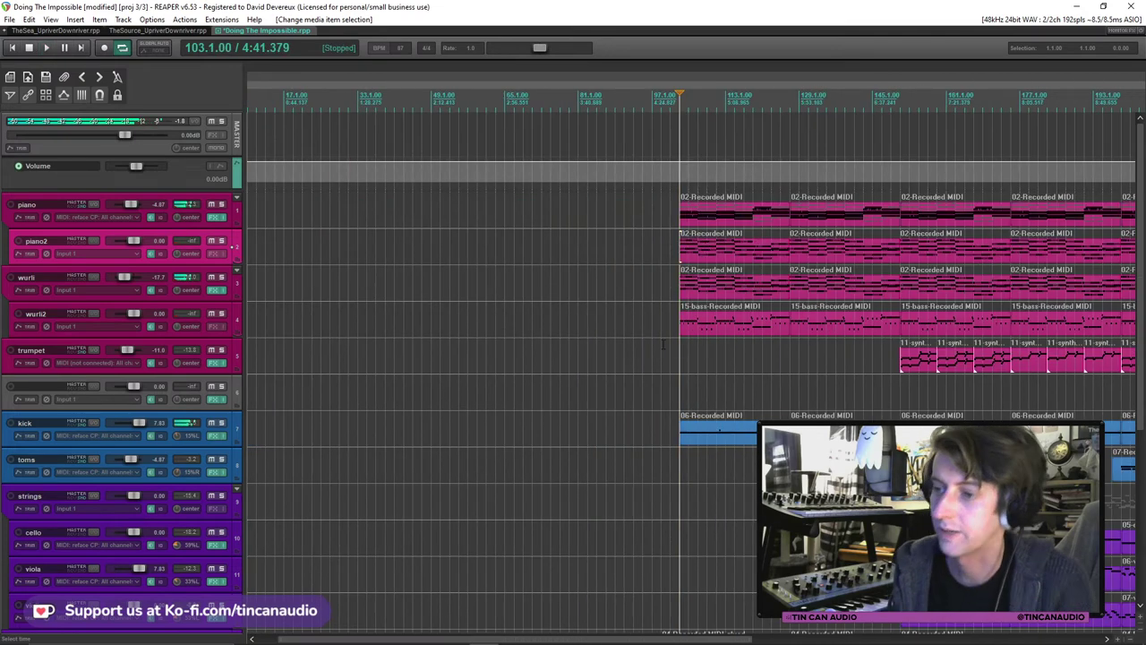
Arm the new track with all reface CP MIDI channels as its input and lower its volume to about -7 dB.
left_click(107, 394)
mouse_move(161, 432)
mouse_move(251, 432)
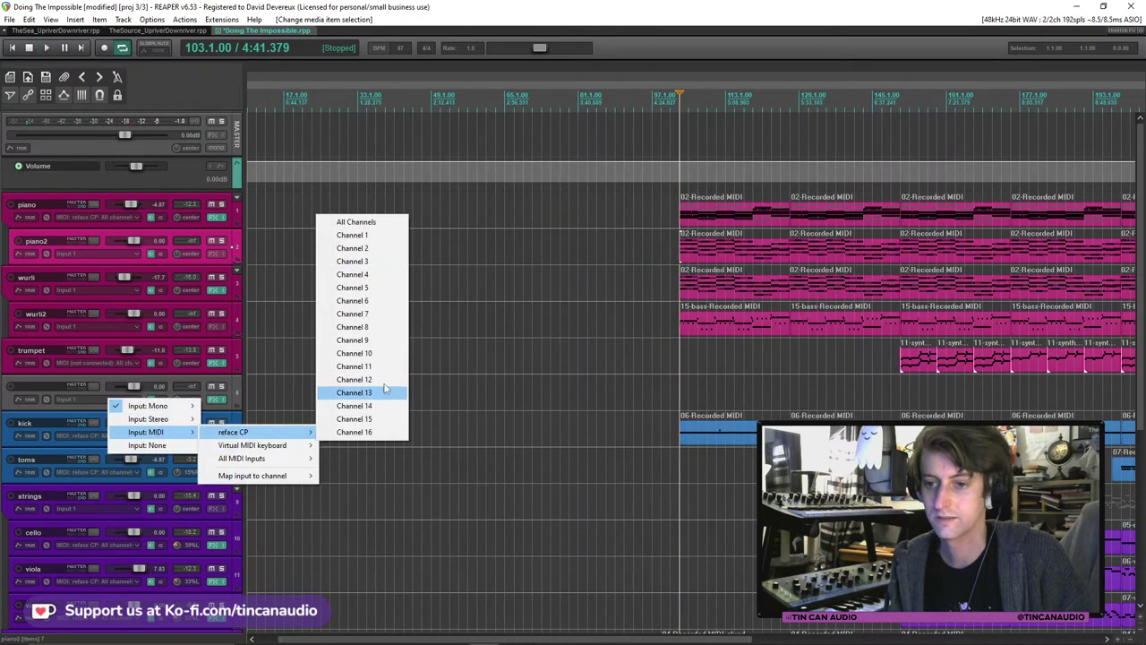
left_click(356, 221)
left_click(11, 387)
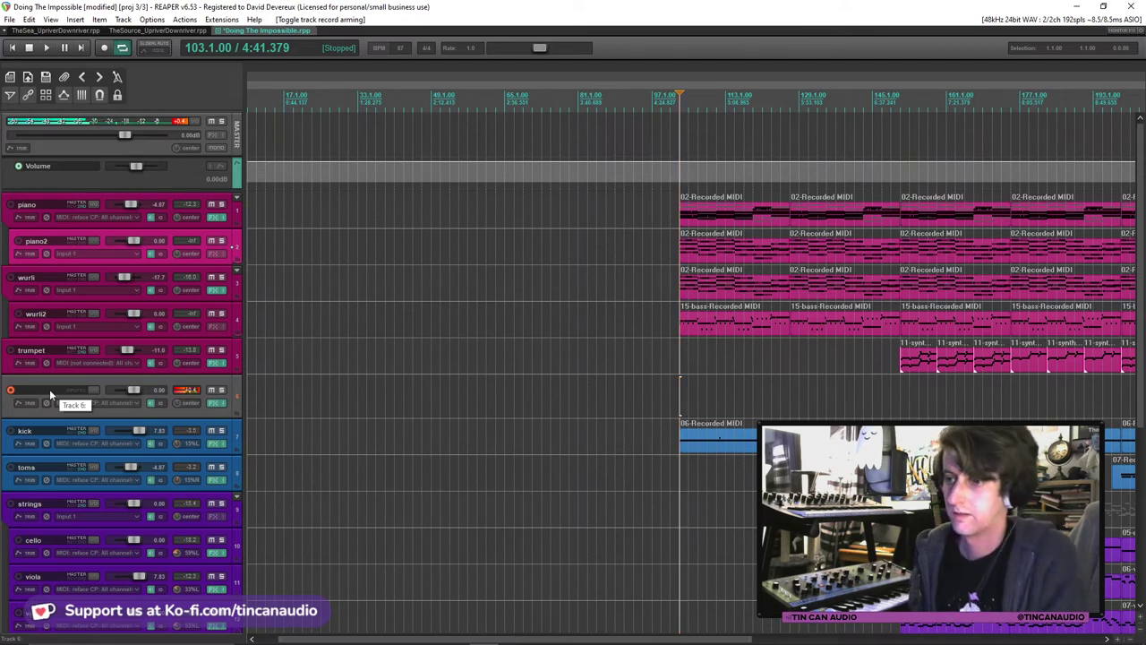
left_click_drag(134, 390, 130, 391)
Record a chord part on the new track from bar 101 to bar 127 and keep the recorded take.
left_click(662, 399)
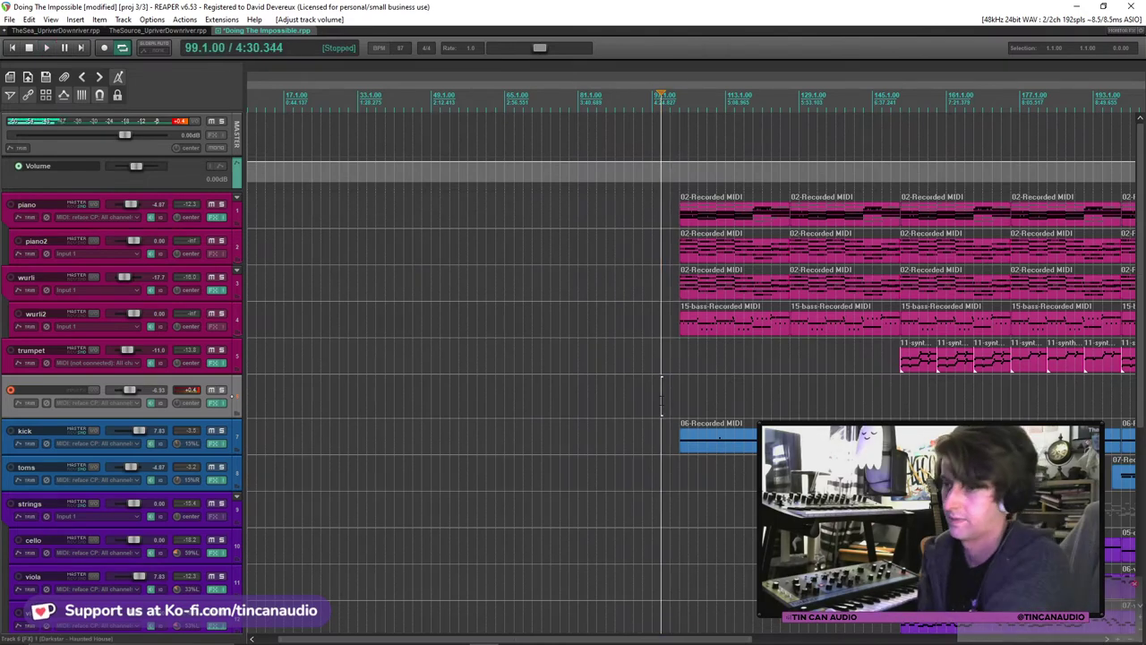
left_click(671, 243)
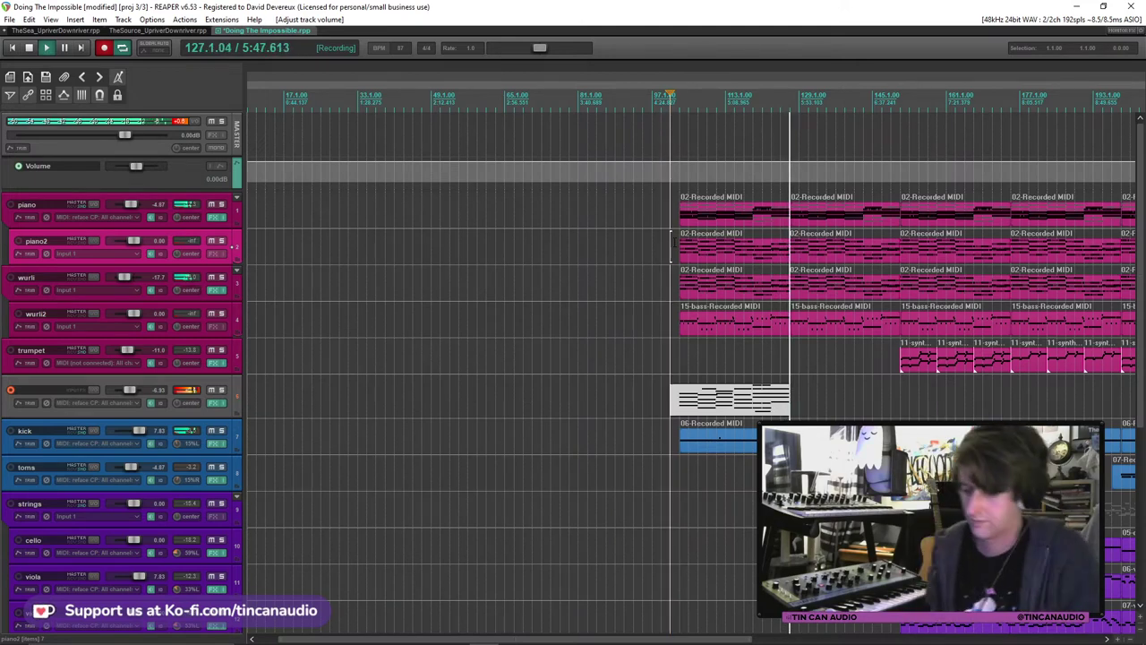
key("space")
left_click(536, 393)
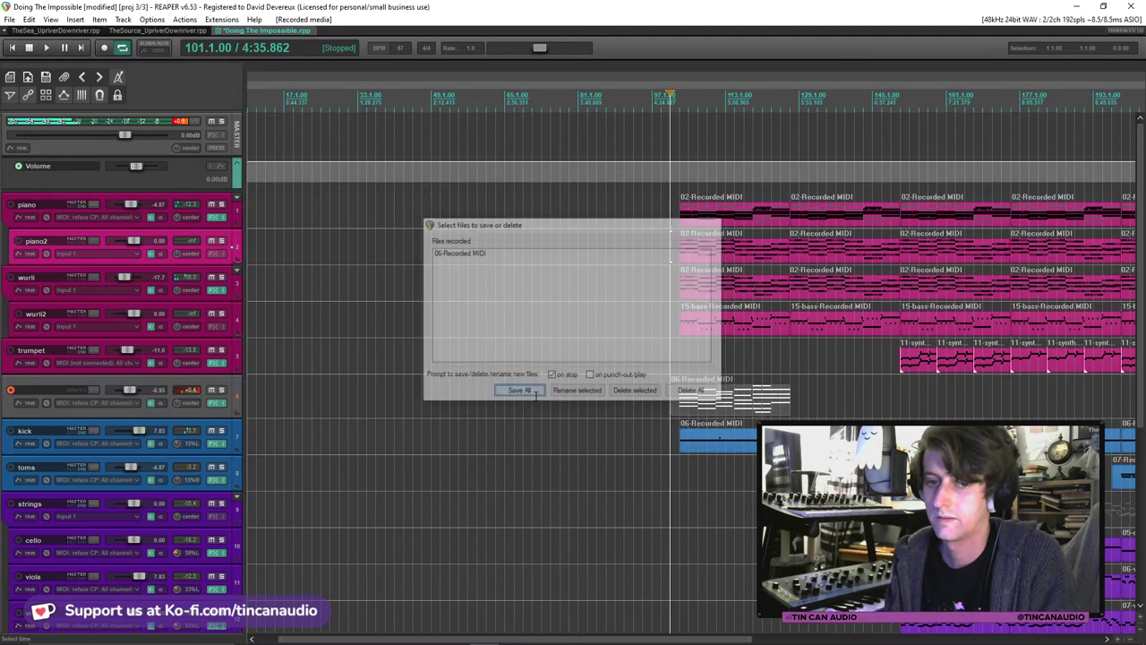
Quantize all note positions in the new recording to a straight 1/16 grid at 100% strength and close the MIDI editor.
left_click(703, 403)
double_click(703, 403)
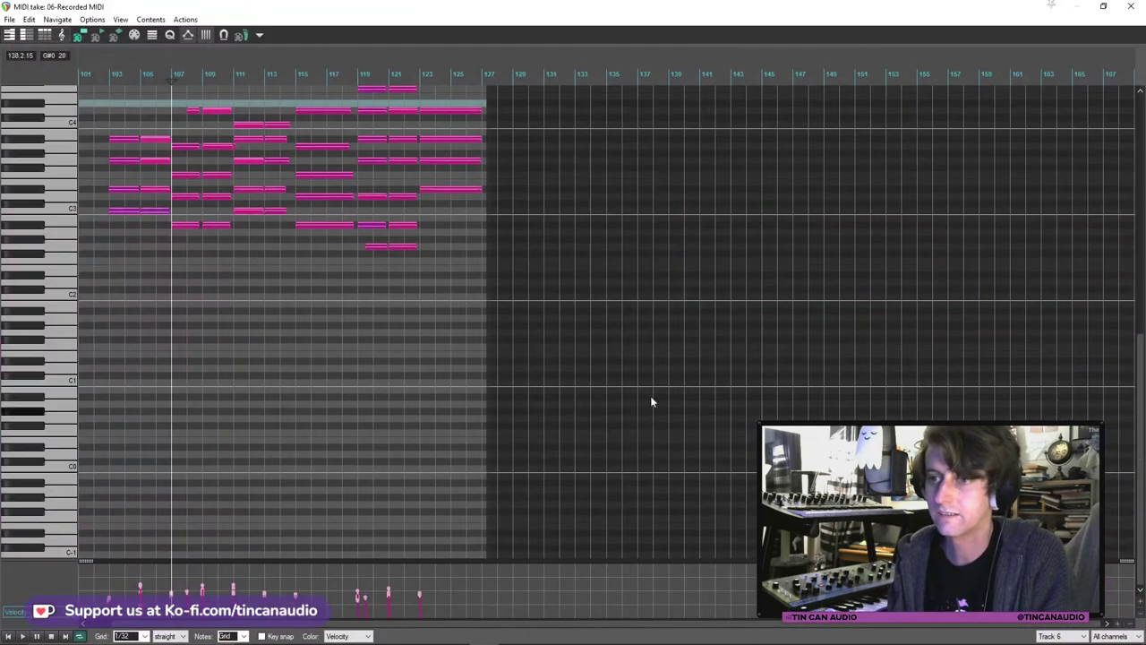
key("q")
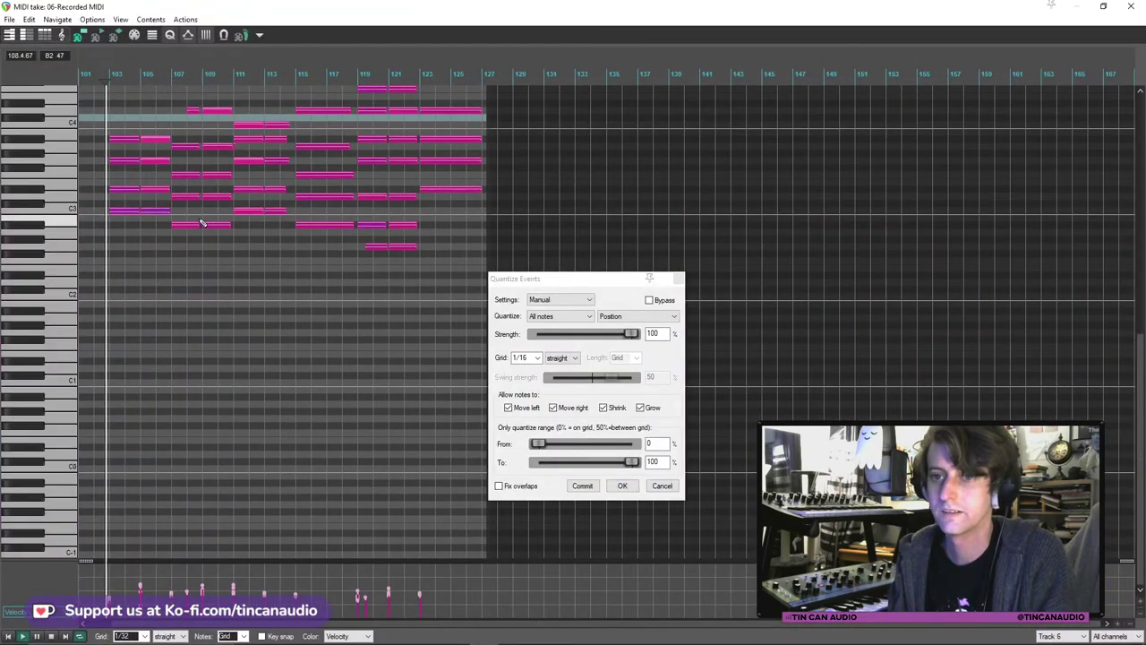
left_click(623, 485)
key("Escape")
Add the JS: Delay w/Tempo Ping-Pong effect after Haunted House on the new track during playback.
left_click(214, 404)
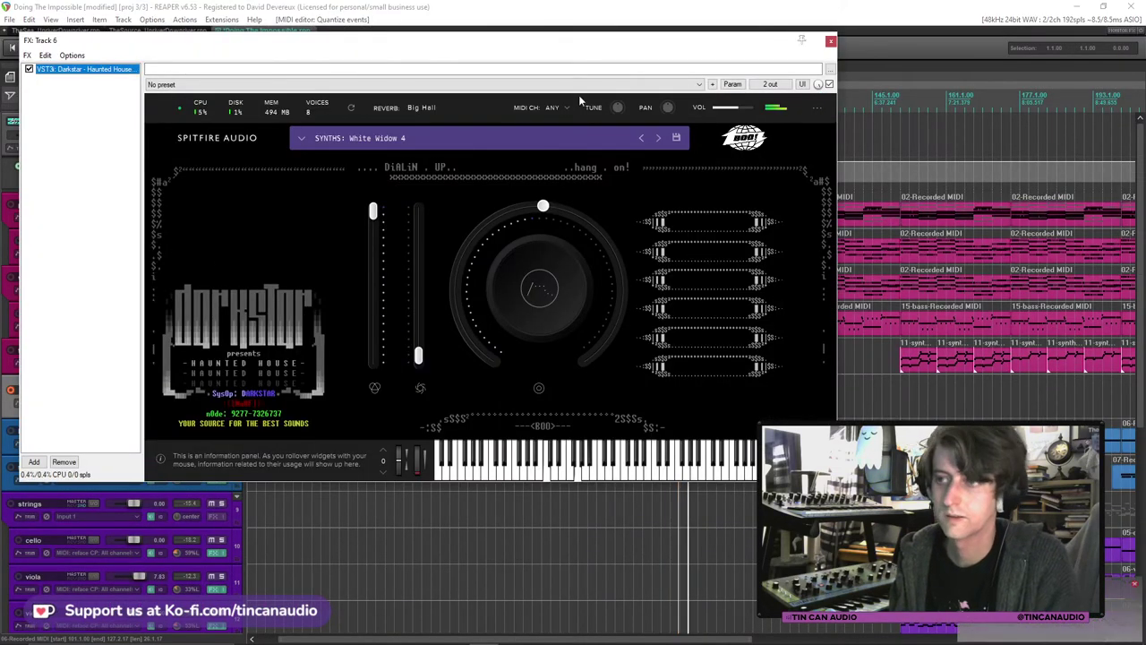
key("Escape")
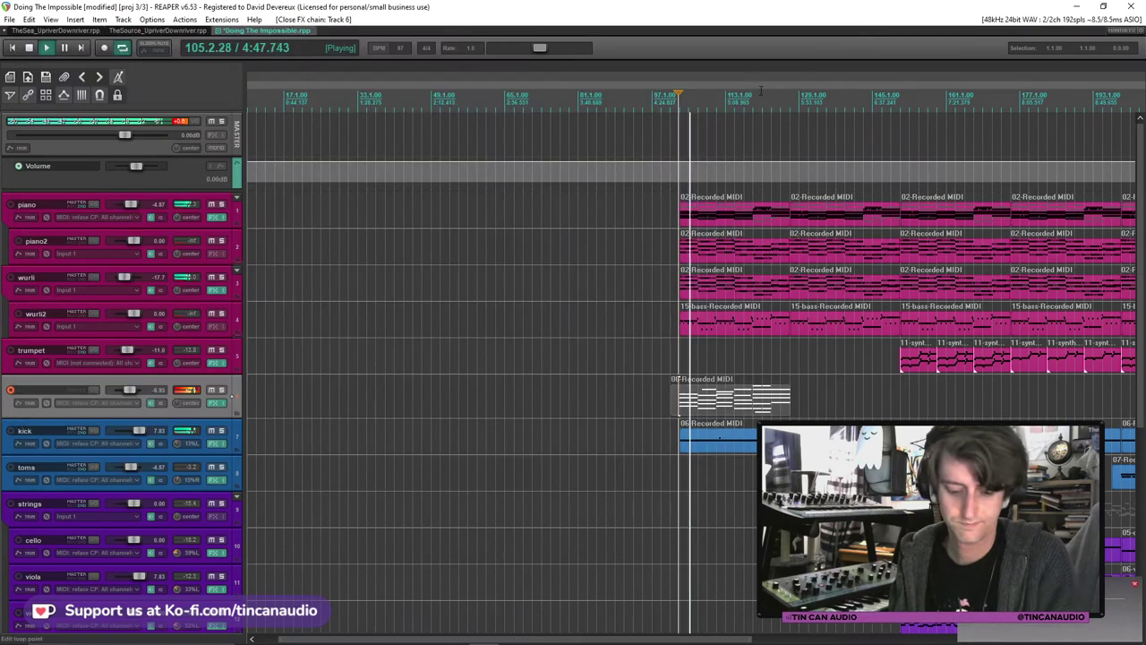
left_click(214, 404)
left_click(36, 461)
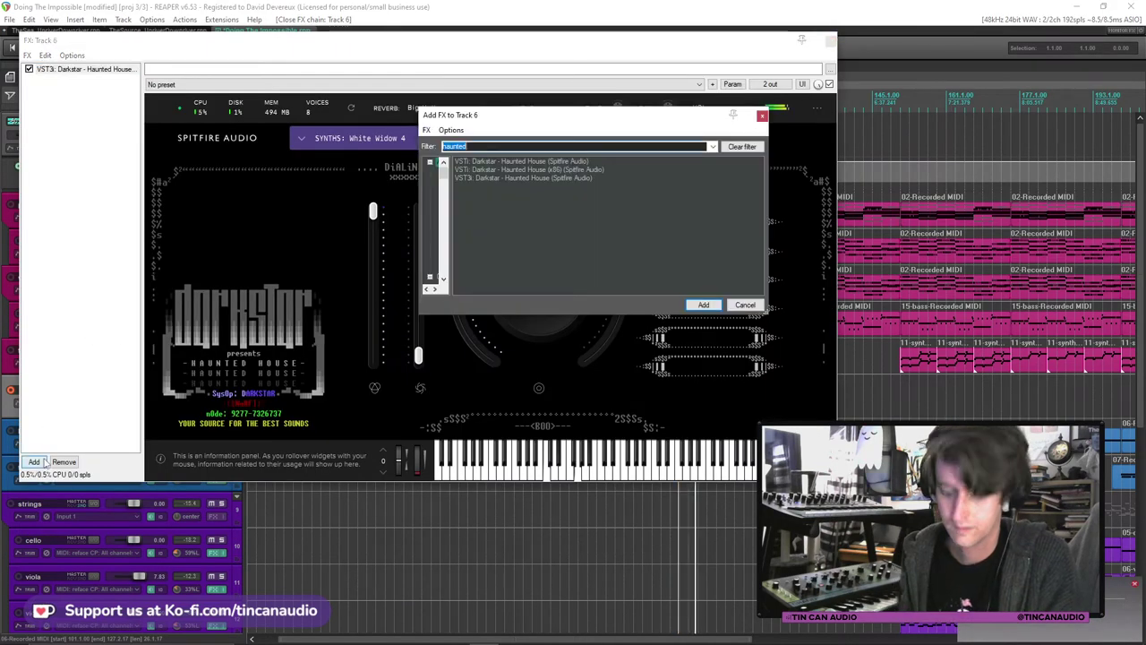
double_click(627, 170)
left_click(437, 40)
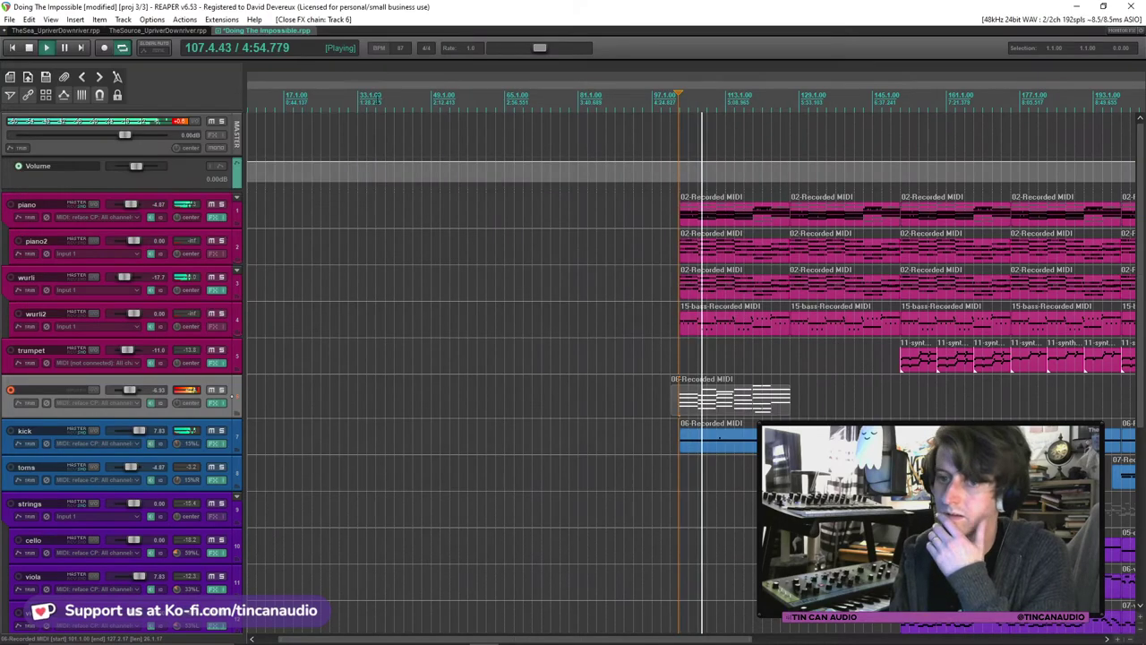
left_click(78, 387)
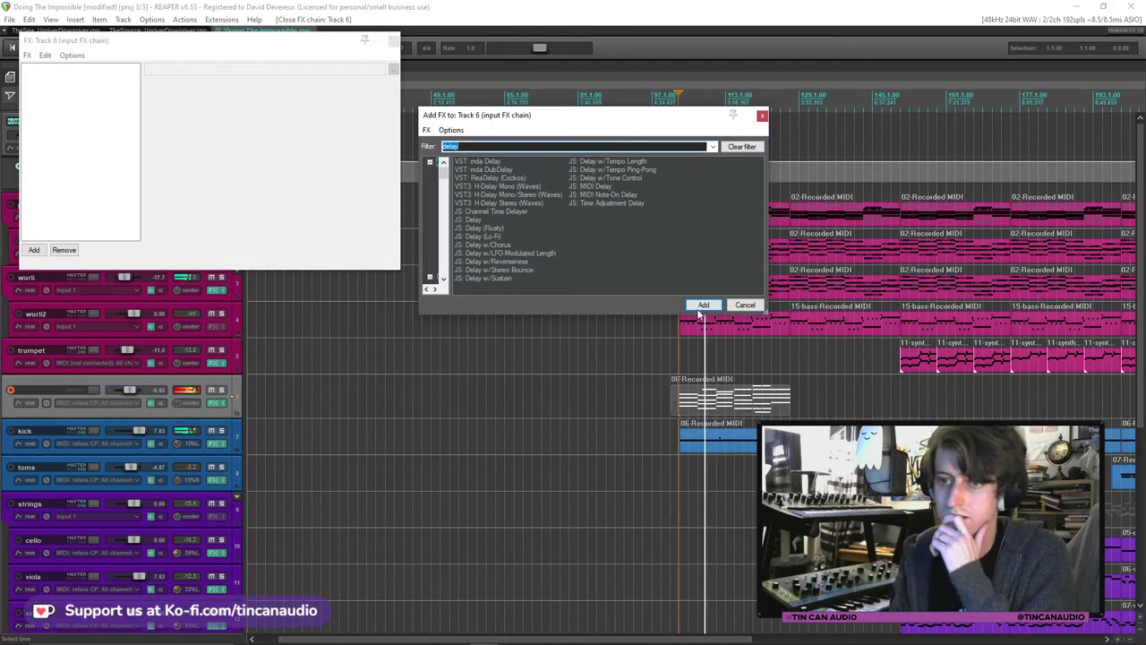
left_click(745, 306)
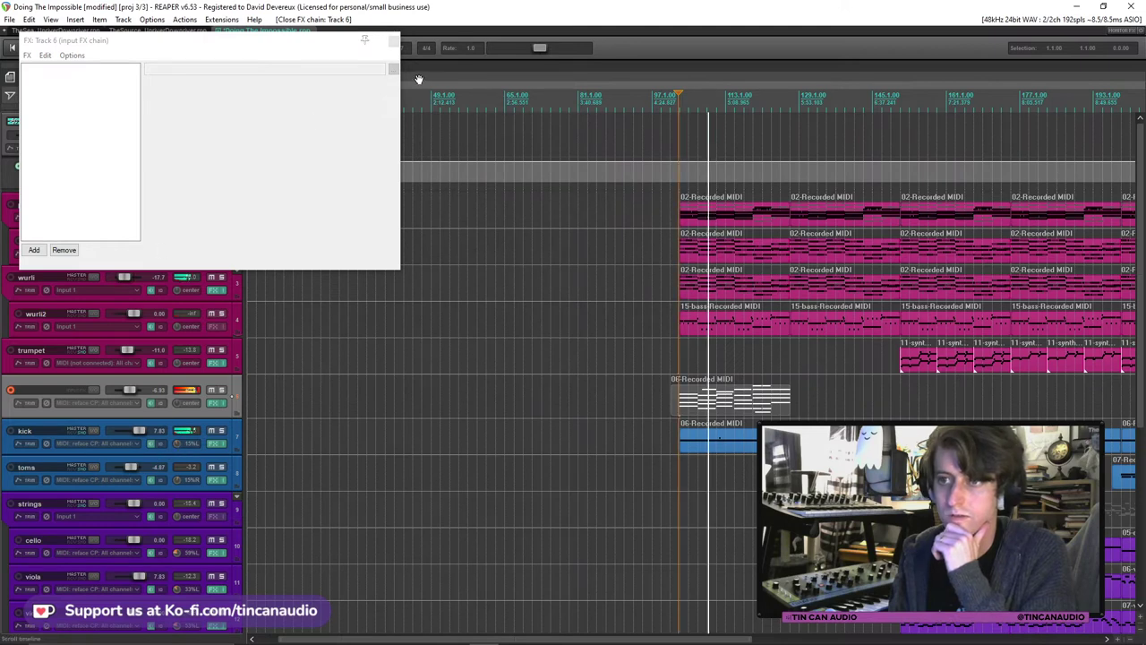
left_click(393, 40)
left_click(71, 386)
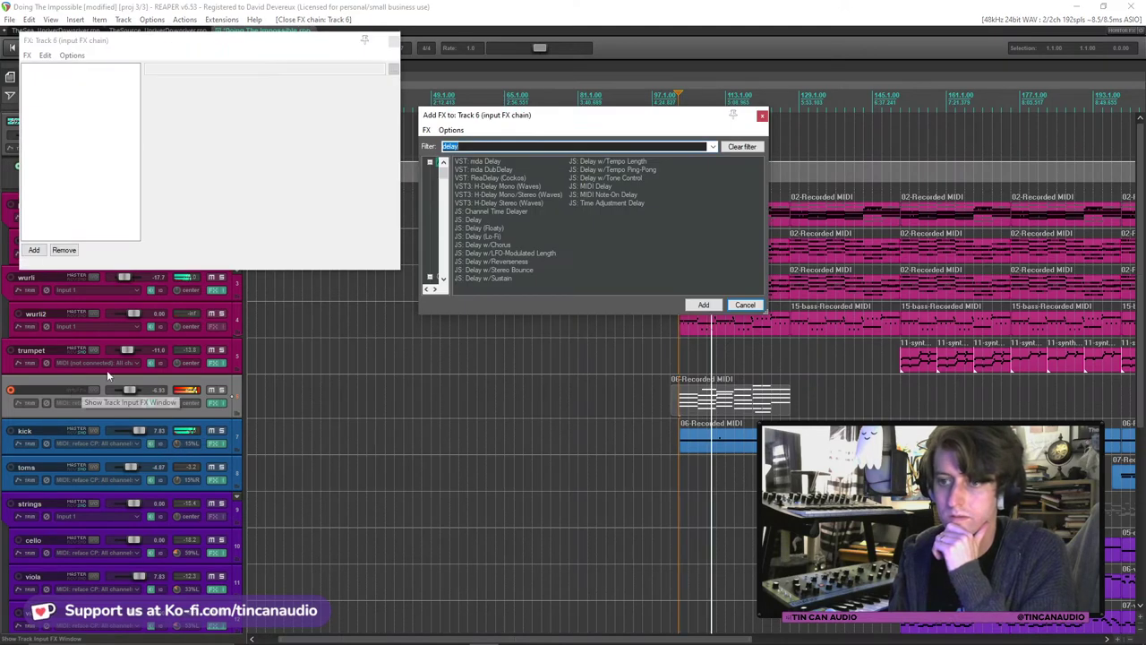
left_click(762, 116)
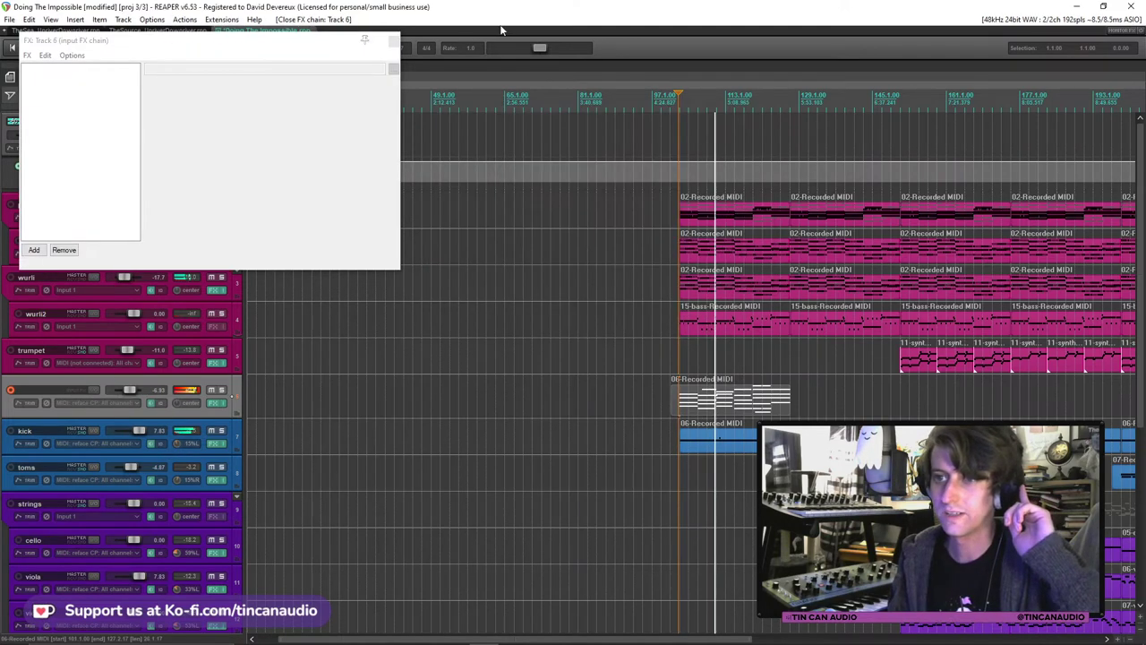
left_click(393, 40)
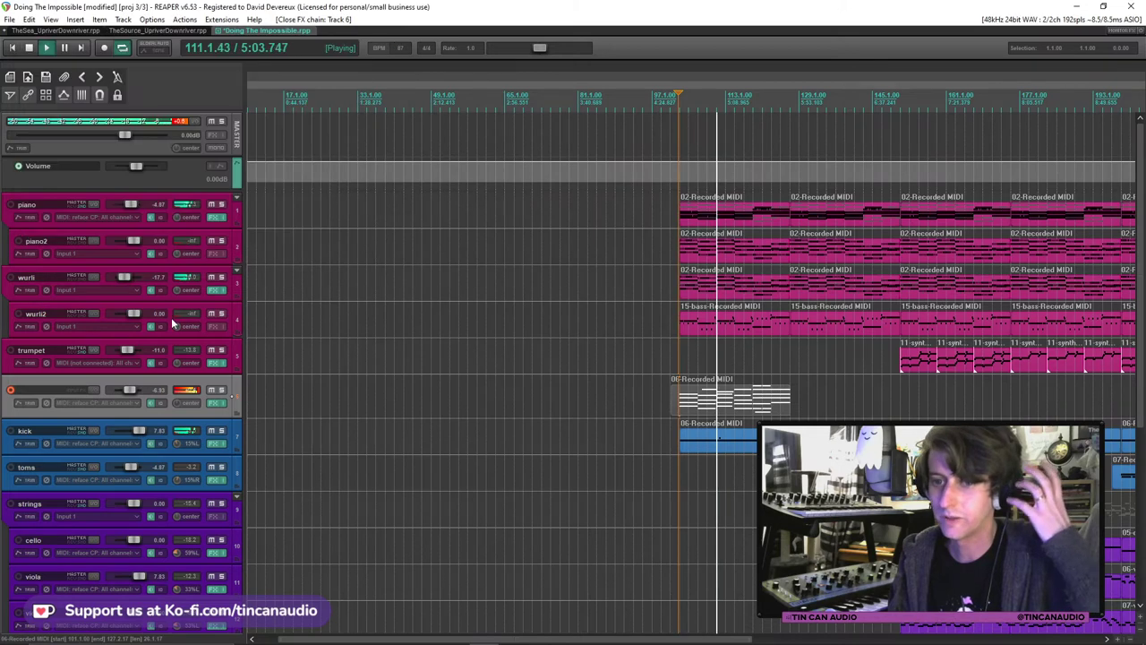
Add a send from the new Haunted House track to the reverb track and name the track "pad".
left_click(99, 393)
left_click(296, 489)
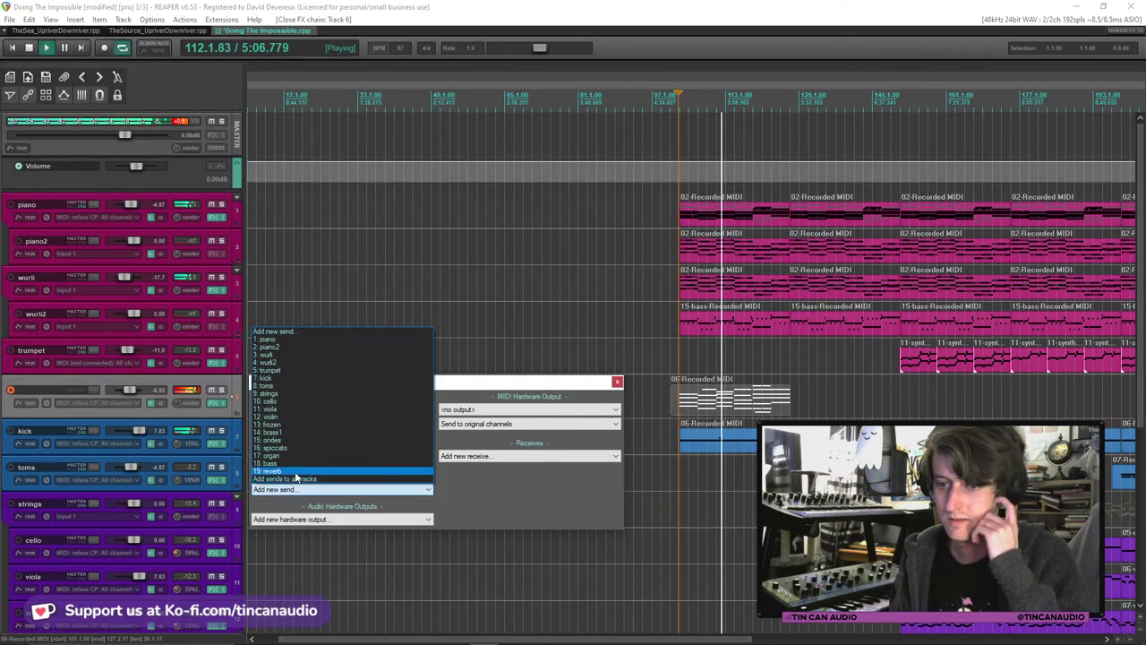
left_click(295, 472)
left_click(96, 385)
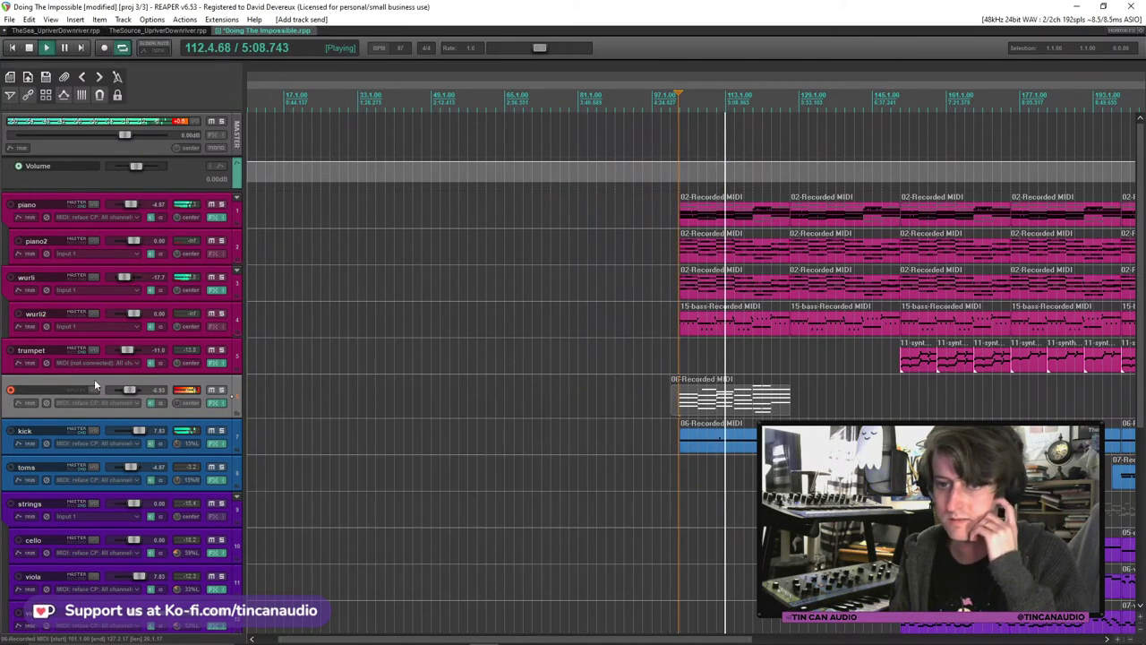
double_click(36, 390)
type("pad")
key("Return")
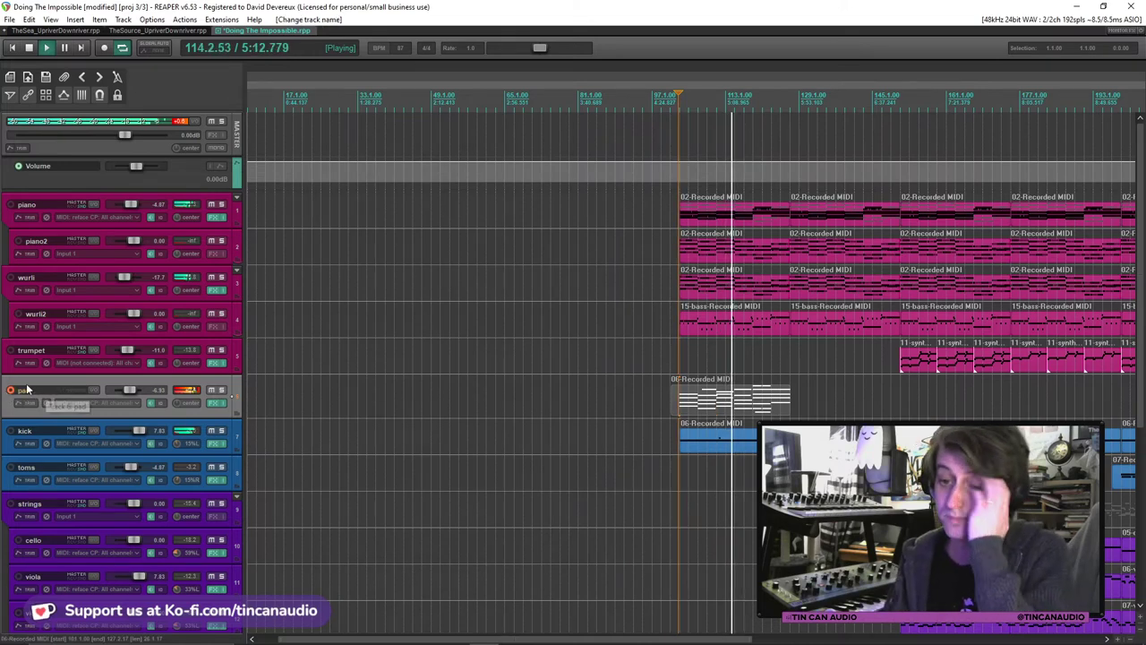
Disarm the pad track and trim the start of its recording to just before bar 103.
left_click(11, 390)
left_click_drag(672, 403, 678, 403)
Try to place a copy of the pad recording directly after the original at bar 127.
left_click(785, 402)
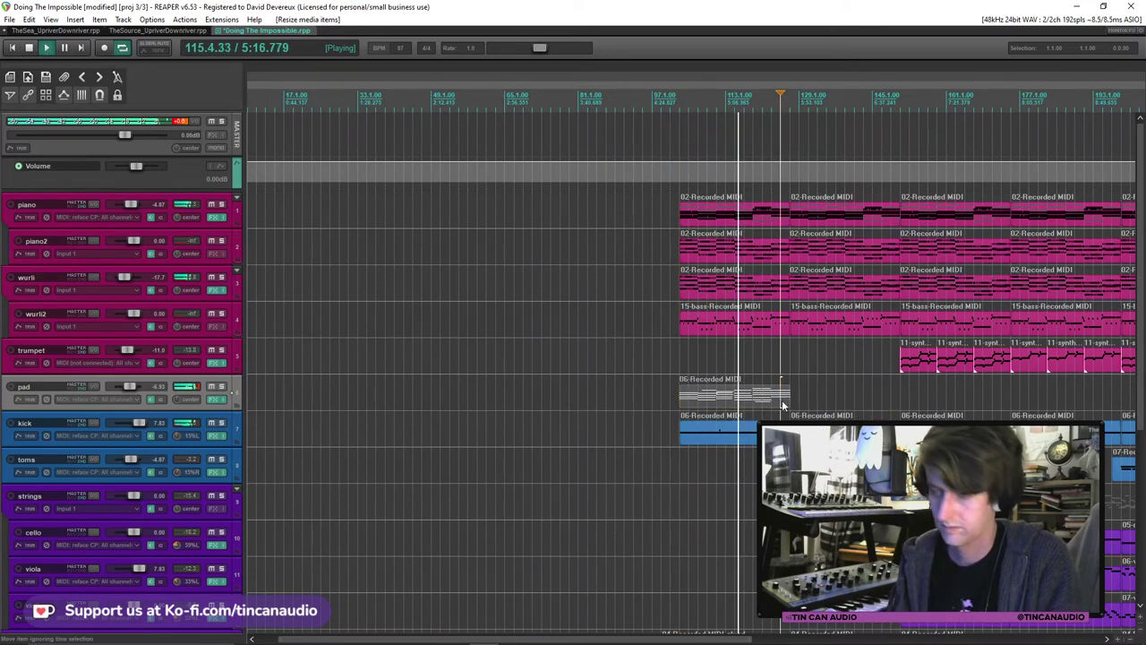
key("ctrl+v")
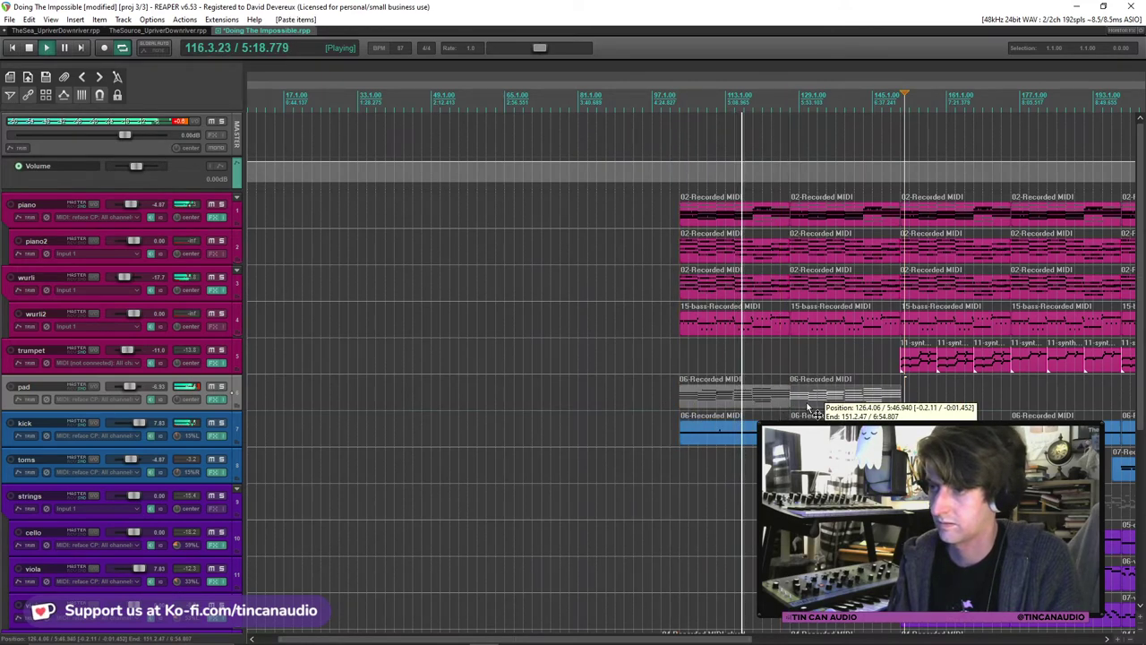
left_click_drag(809, 408, 807, 401)
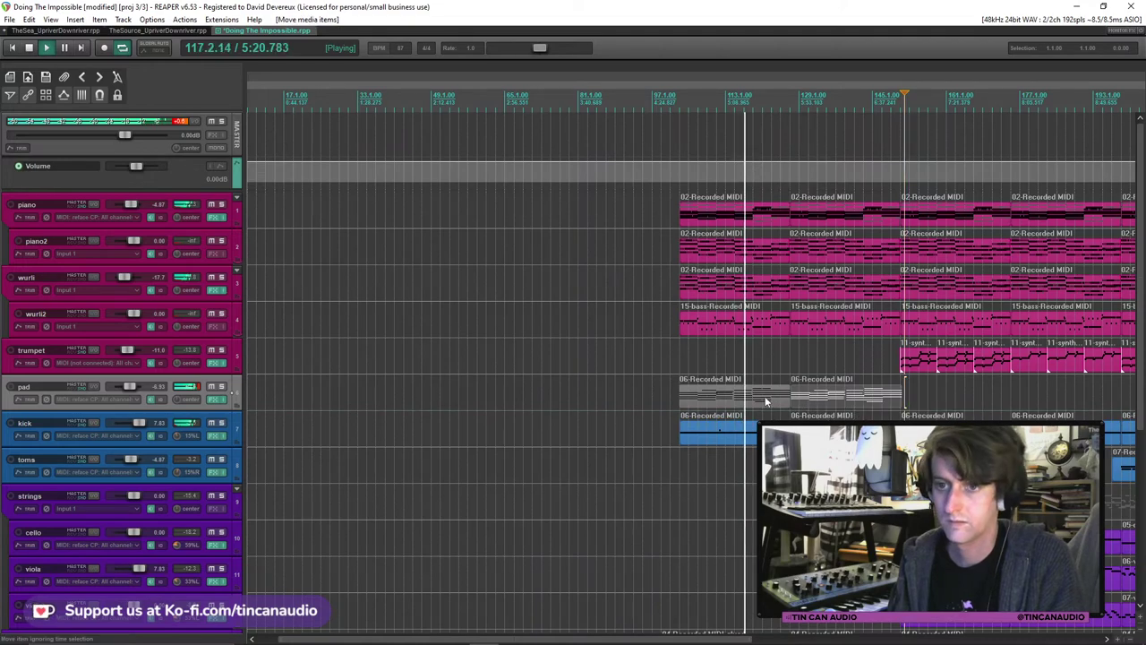
left_click(763, 400)
scroll(768, 400, "up", 3)
left_click_drag(838, 401, 777, 400)
scroll(811, 398, "up", 5)
key("Delete")
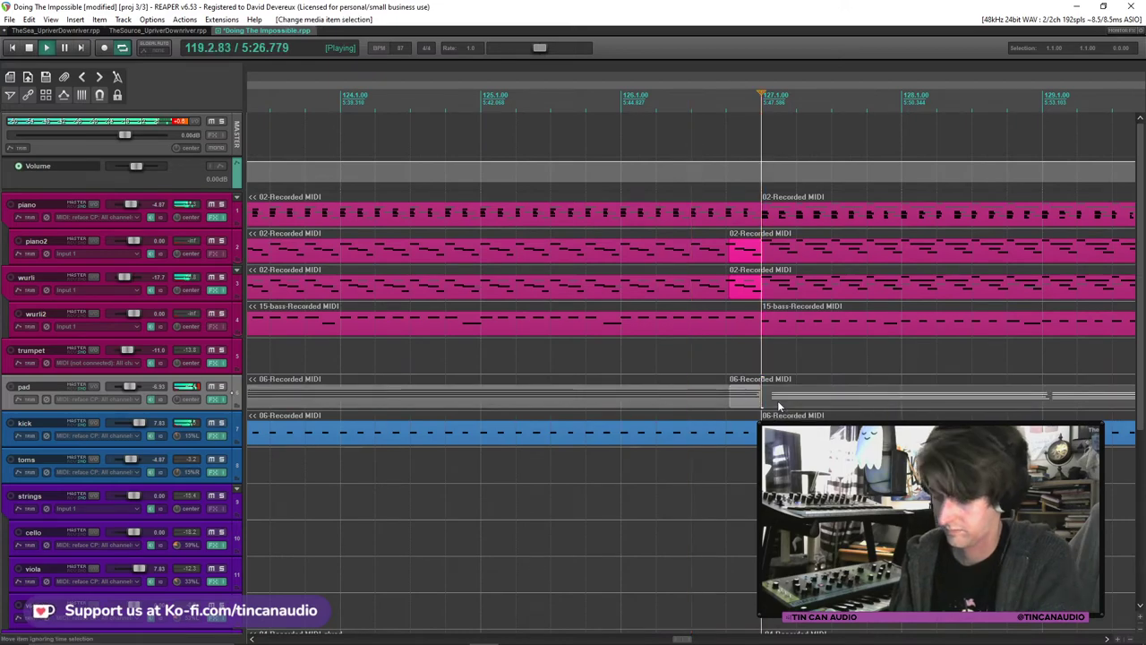
Lower the pad track's volume to about -9 dB while trying another pasted copy of the recording after bar 127.
left_click(726, 404)
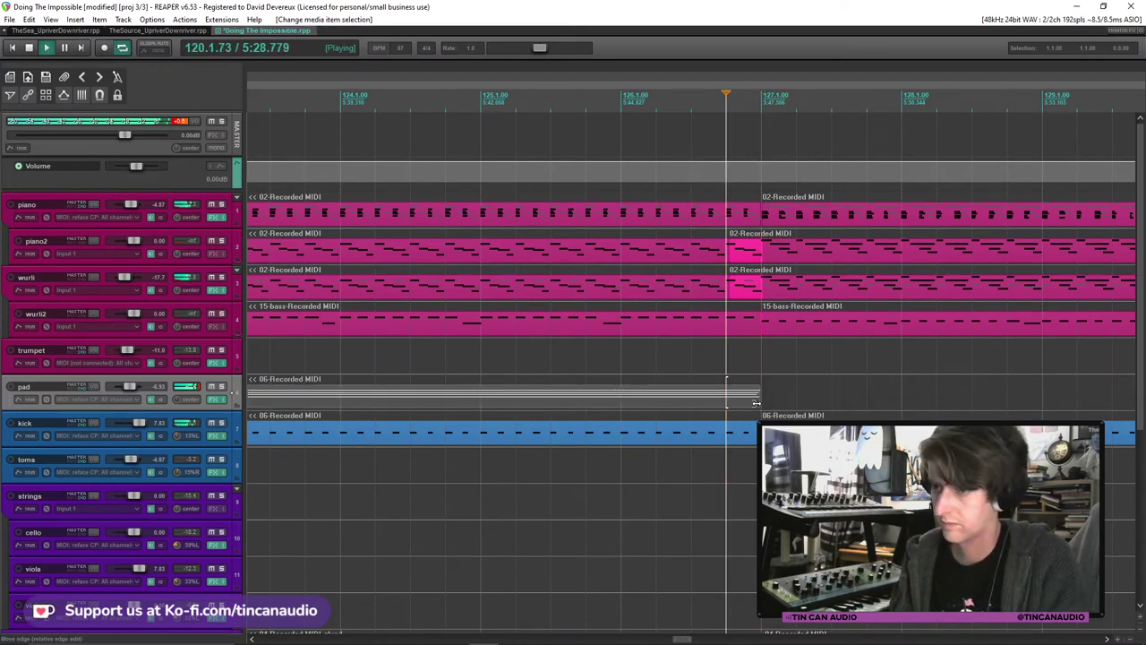
scroll(725, 403, "down", 6)
key("ctrl+v")
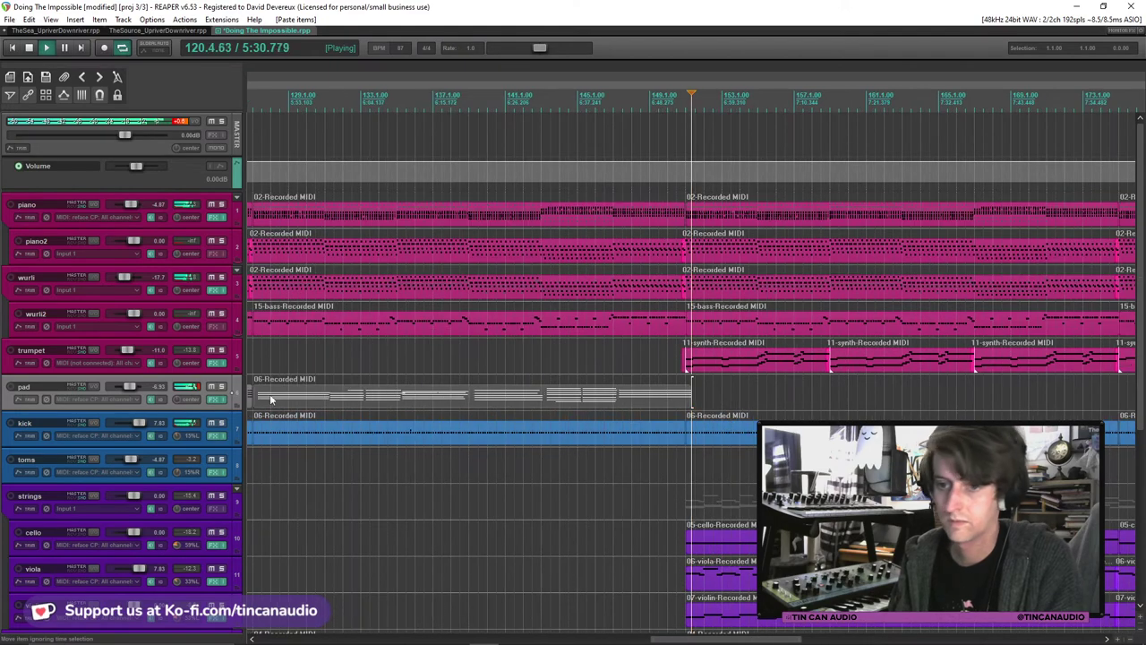
left_click(388, 401)
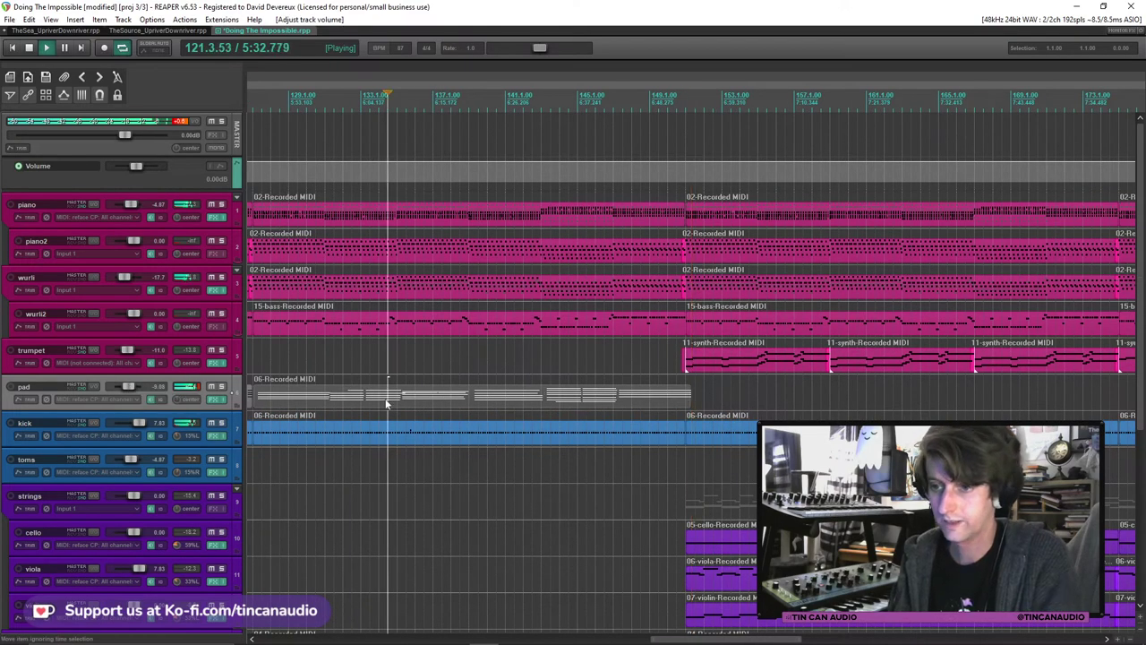
key("Delete")
key("ctrl+z")
Lengthen the notes of the pad chord starting at bar 119 so they reach bar 121, and close the MIDI editor.
double_click(419, 404)
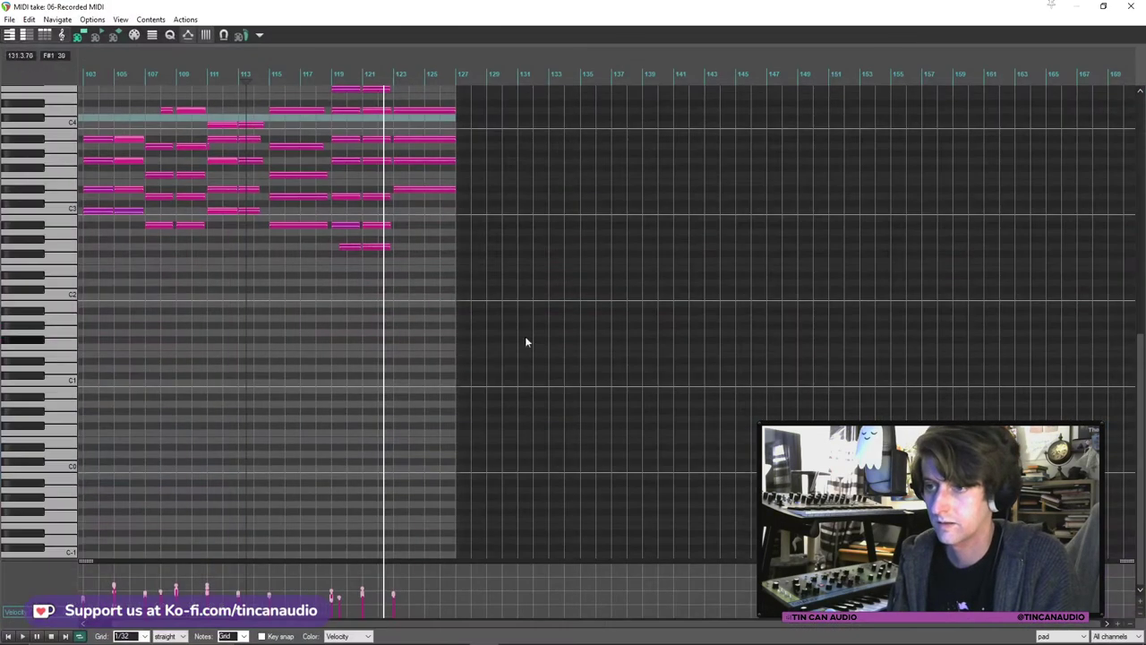
key("space")
scroll(637, 140, "up", 4)
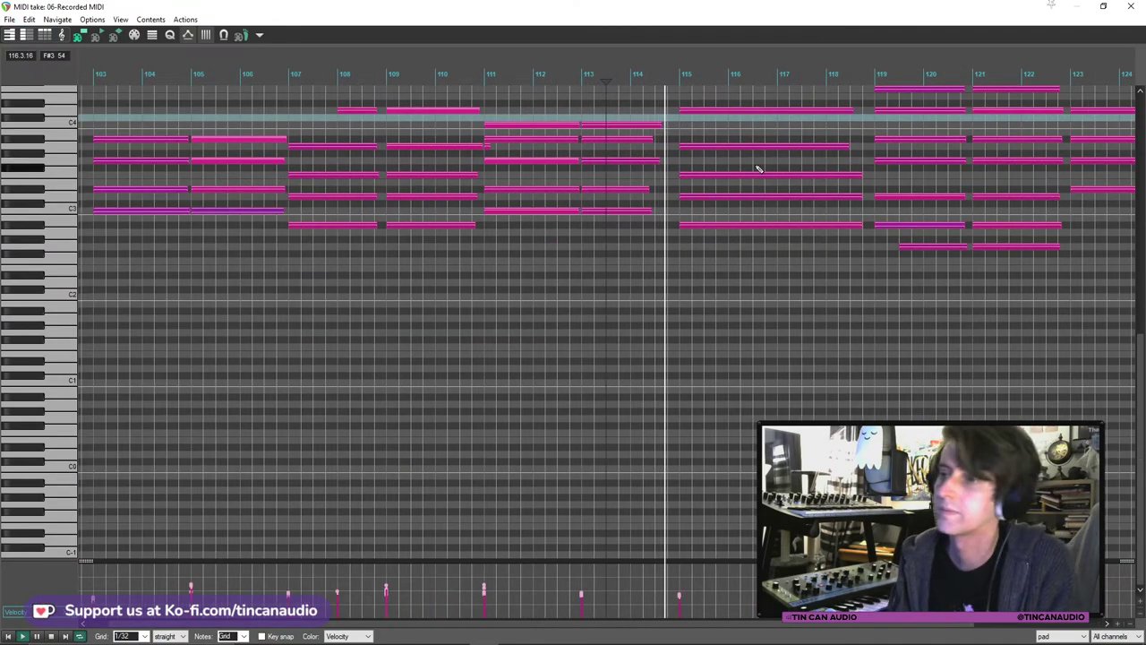
scroll(781, 176, "down", 2)
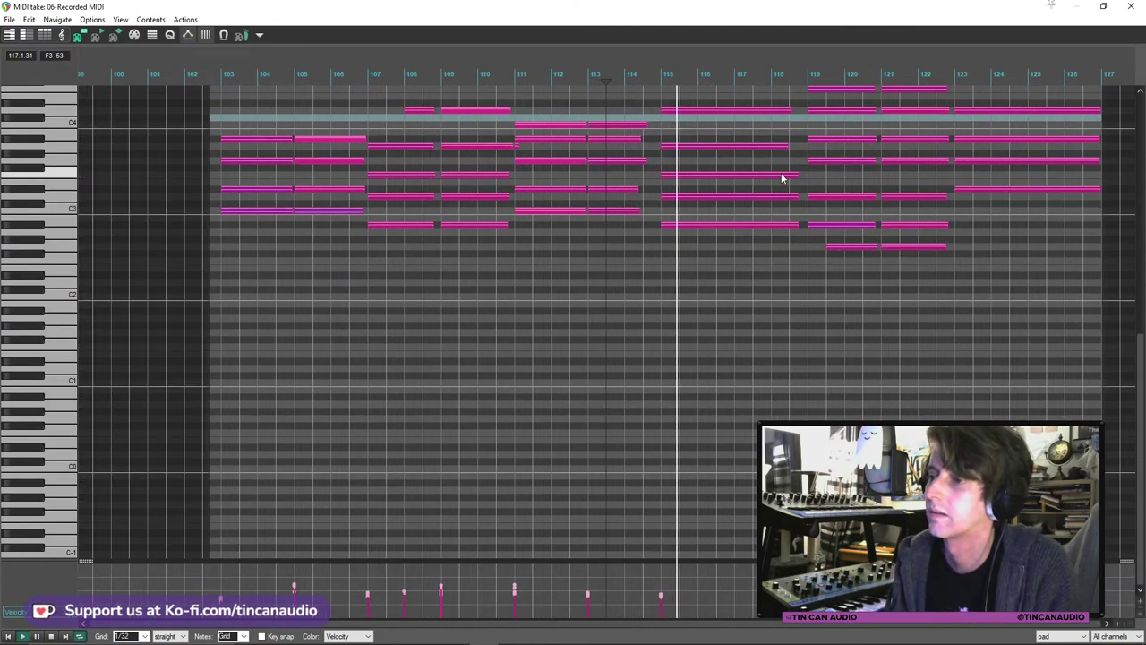
scroll(838, 154, "up", 4)
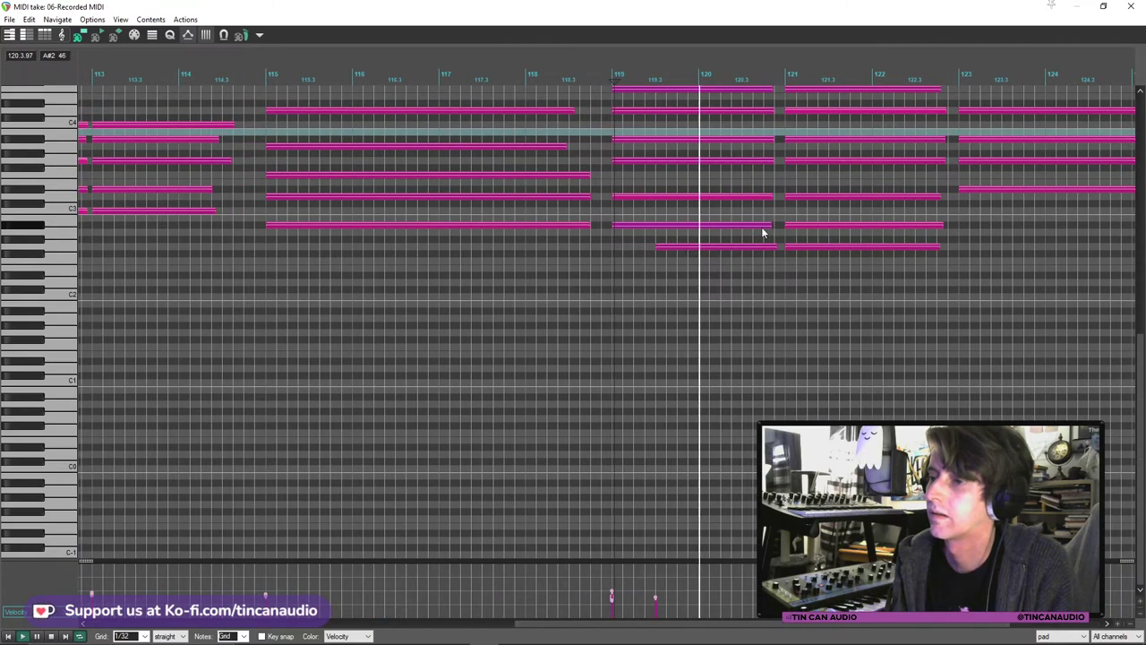
left_click(763, 225)
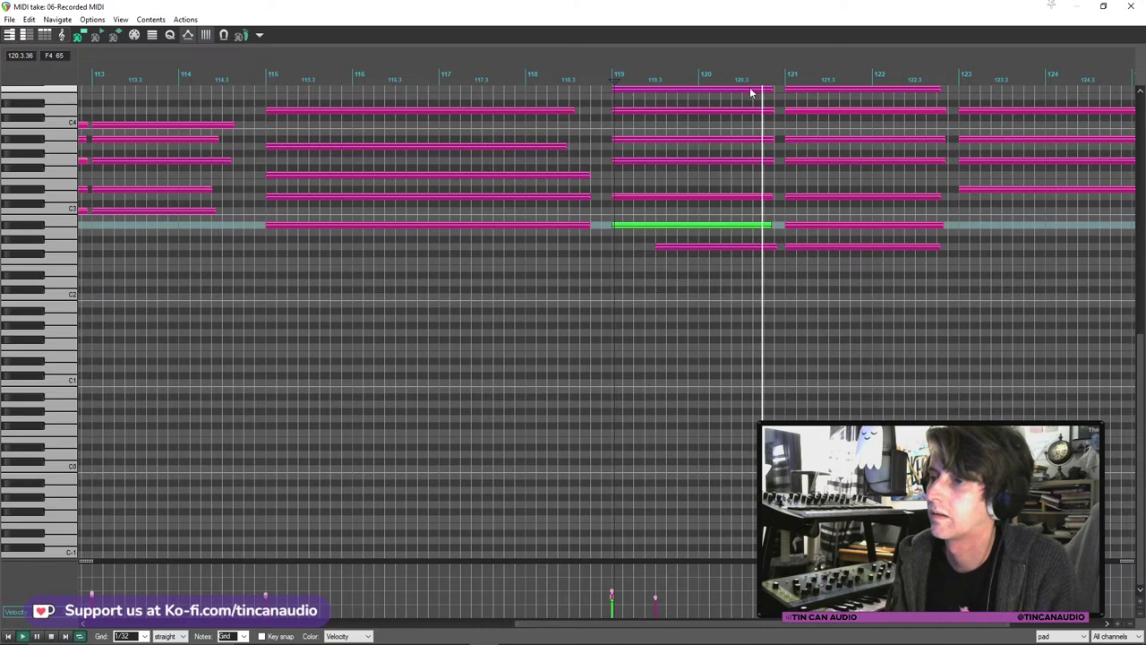
left_click(762, 93)
left_click_drag(772, 92, 781, 96)
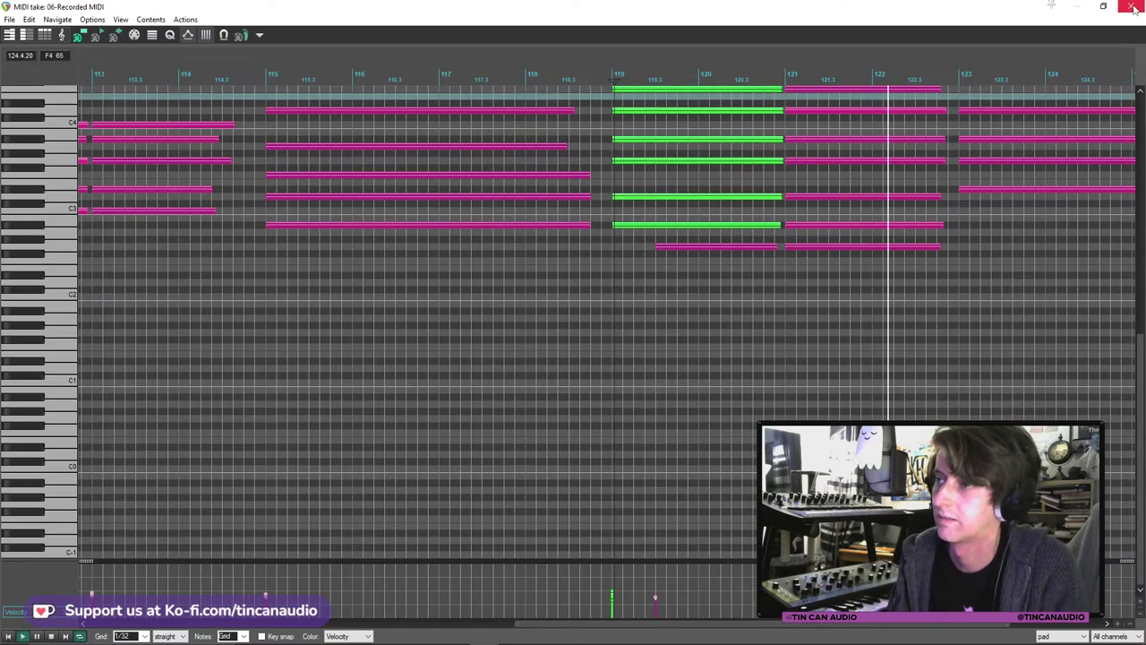
key("Escape")
Try to line up a pasted copy of the edited pad recording so that it ends at bar 151.
scroll(569, 302, "down", 3)
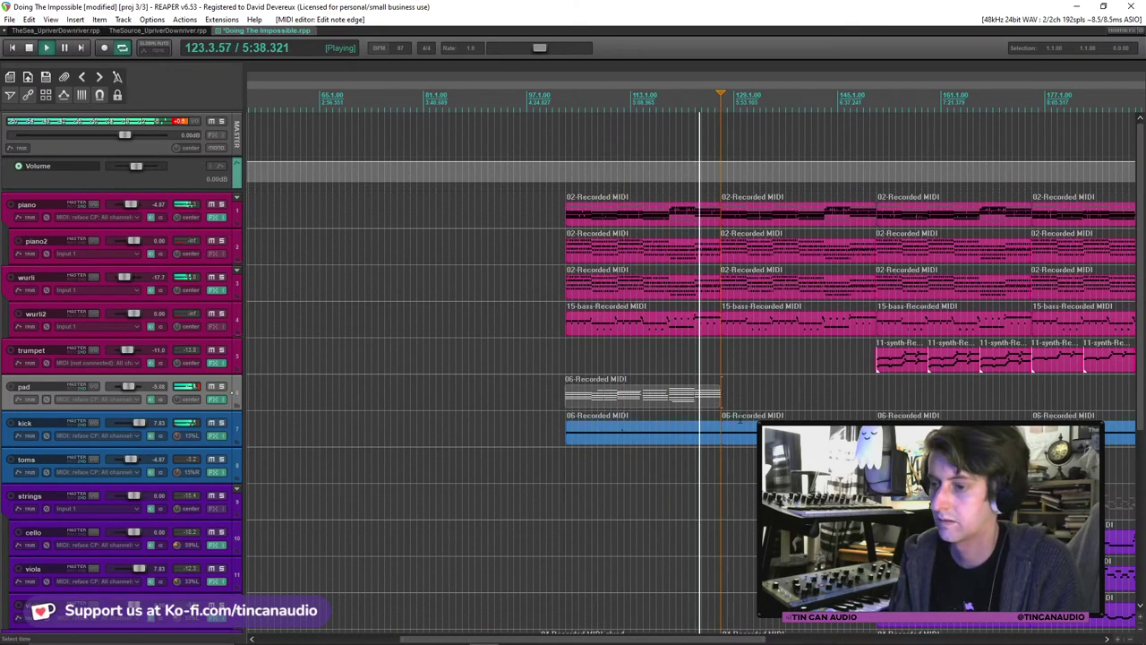
key("ctrl+v")
scroll(834, 406, "up", 3)
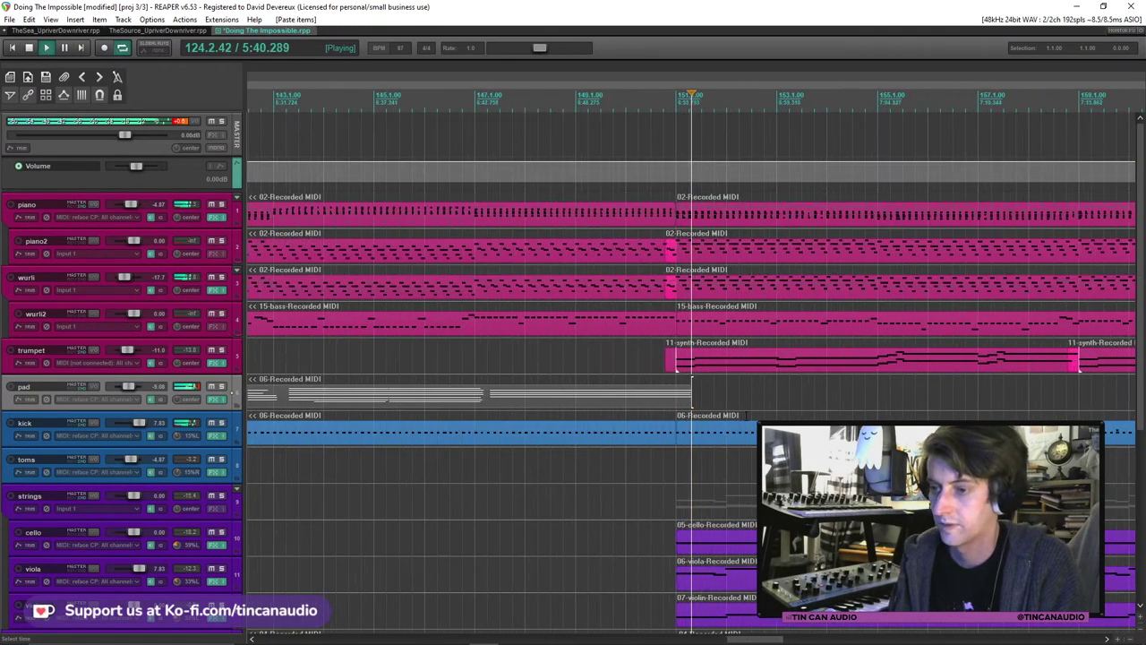
left_click_drag(624, 412, 627, 405)
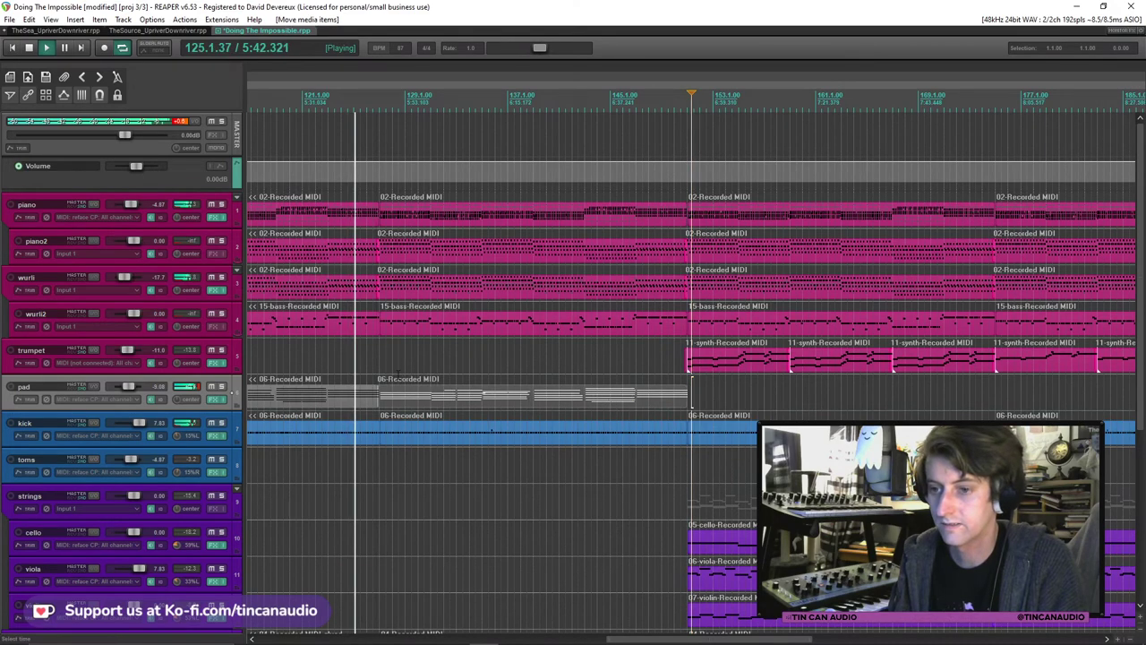
Trim the start of the first pad item exactly to bar 103 and delete the copy that follows it.
scroll(373, 398, "down", 3)
left_click(373, 399)
scroll(374, 399, "up", 10)
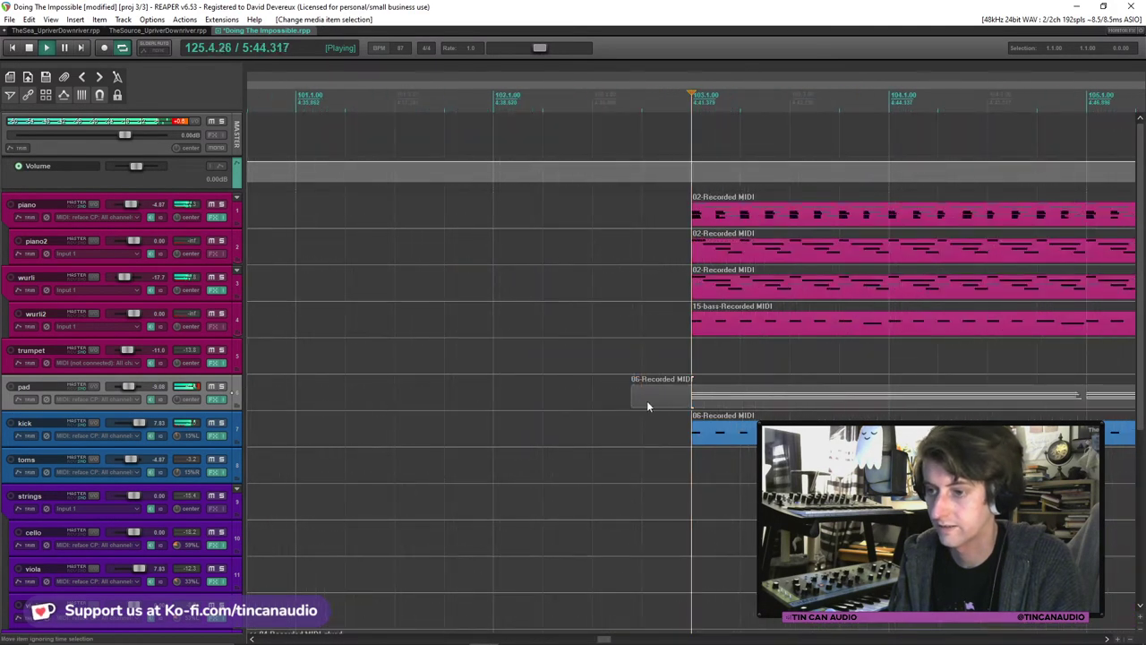
left_click_drag(632, 398, 695, 399)
scroll(730, 394, "down", 10)
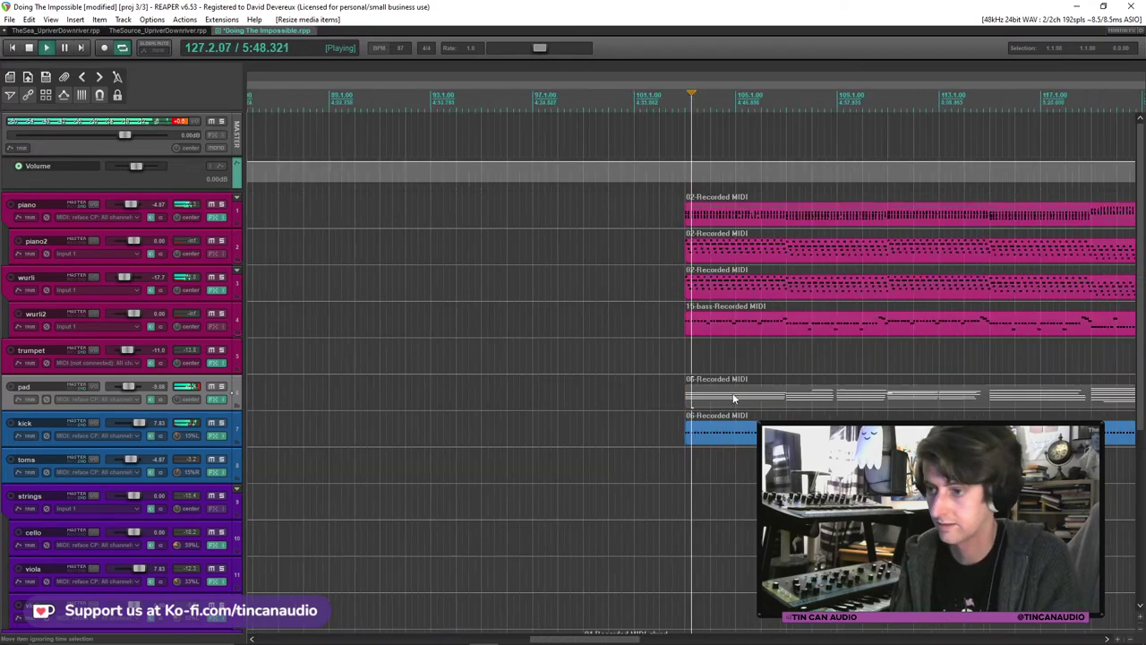
left_click(839, 399)
key("Delete")
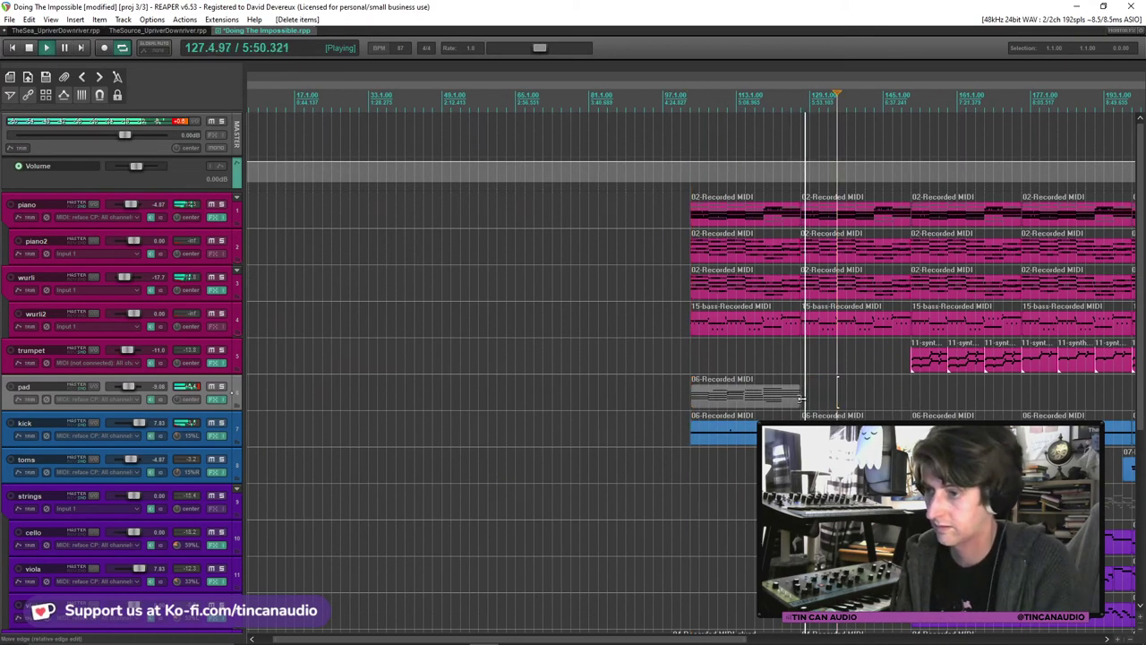
Repeat the trimmed pad item from bar 127 to bar 151 and save the project.
left_click(800, 394)
key("ctrl+d")
left_click(788, 397)
key("ctrl+s")
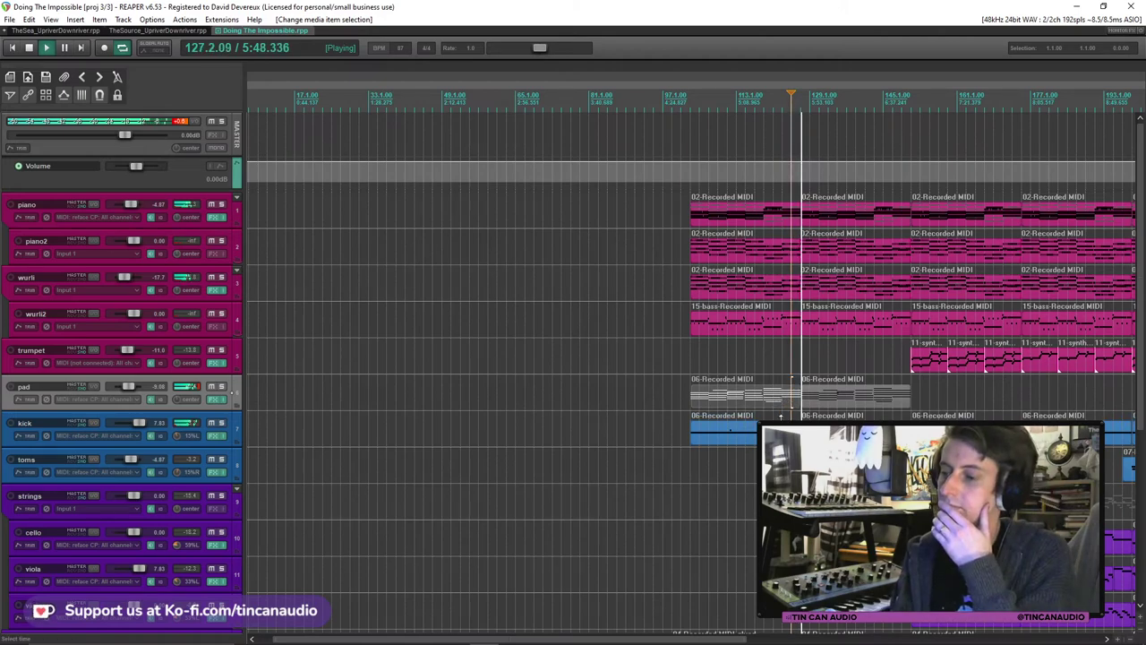
Paste further copies of the pad item end to end from bar 151, the last one starting at bar 223.
scroll(844, 358, "up", 6)
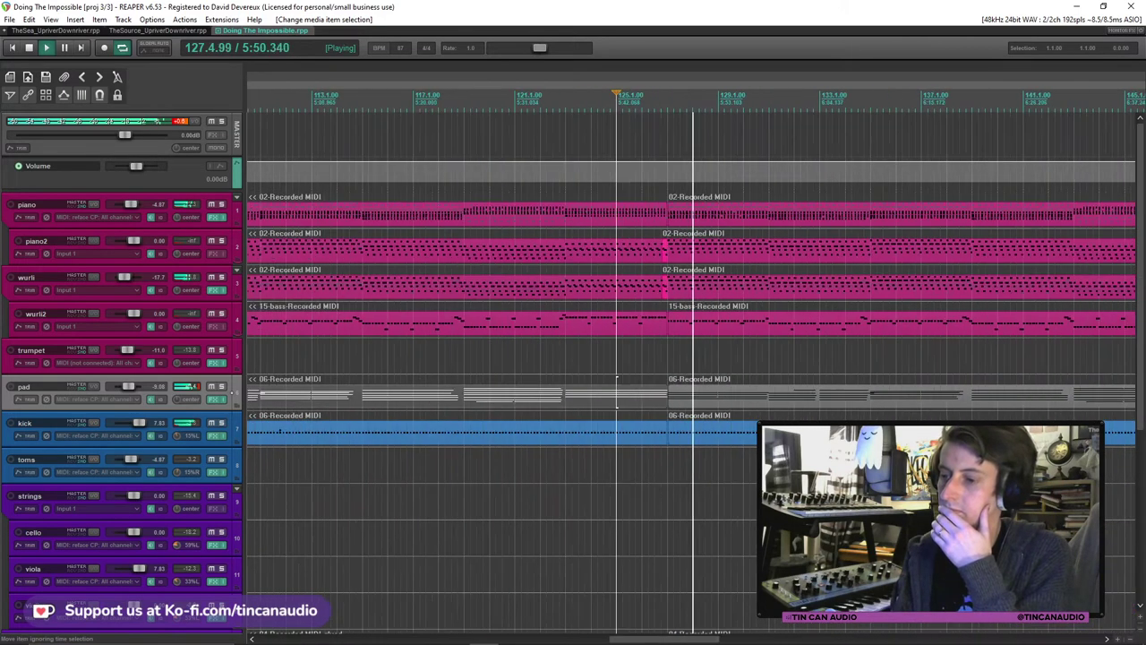
scroll(715, 400, "down", 4)
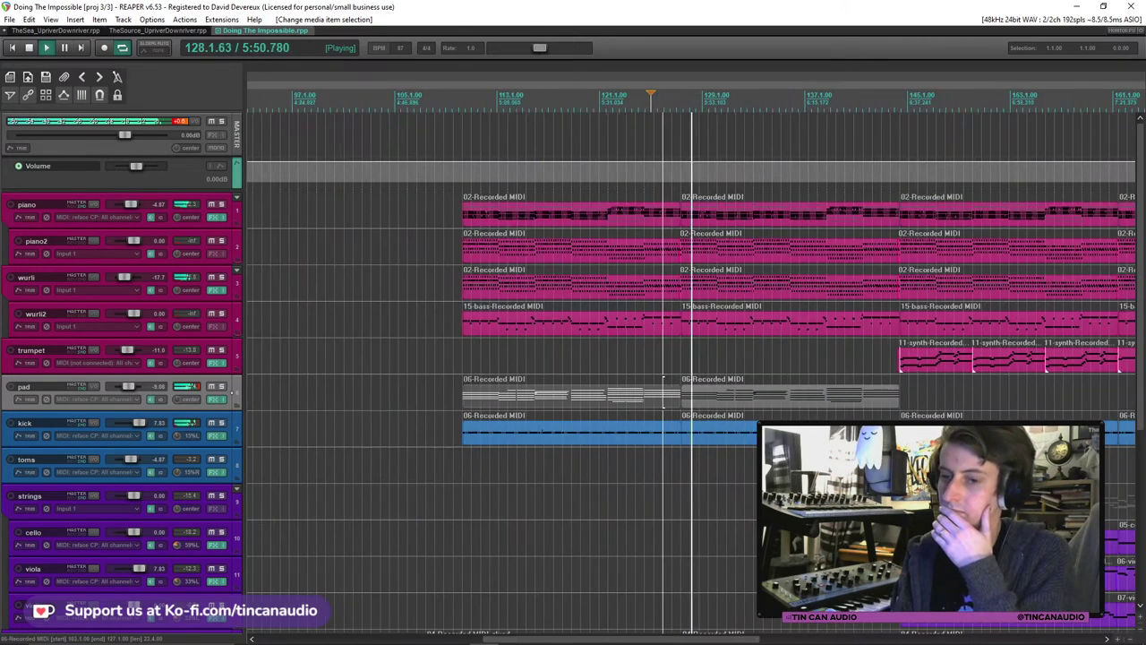
left_click(715, 401)
left_click(653, 399, "ctrl")
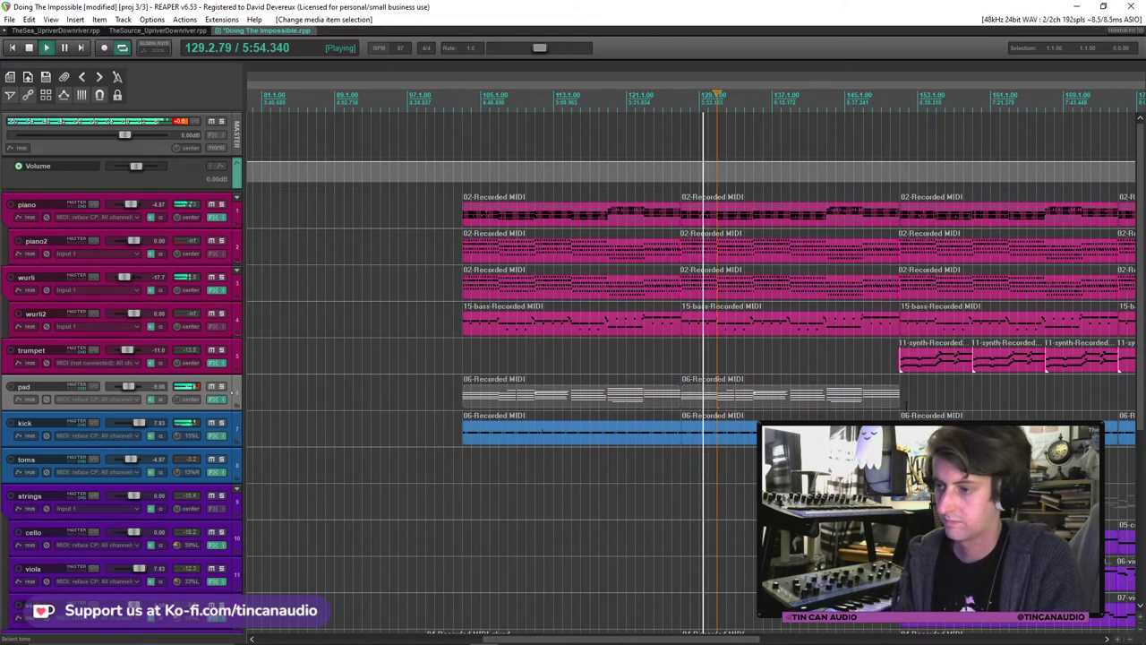
key("ctrl+v")
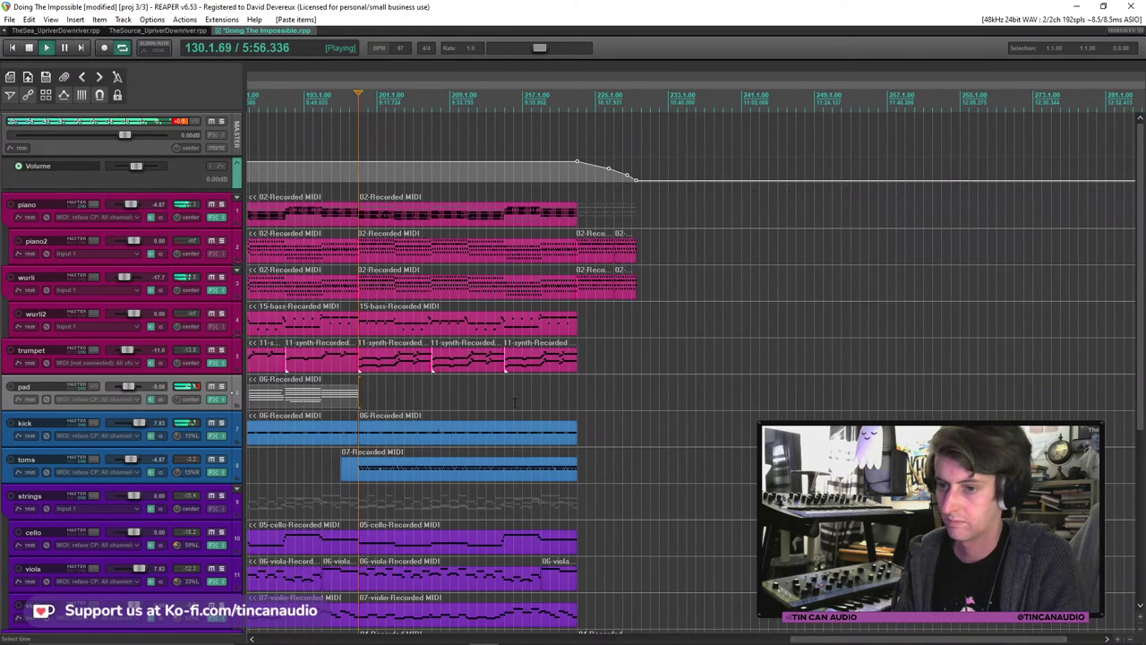
left_click(634, 408)
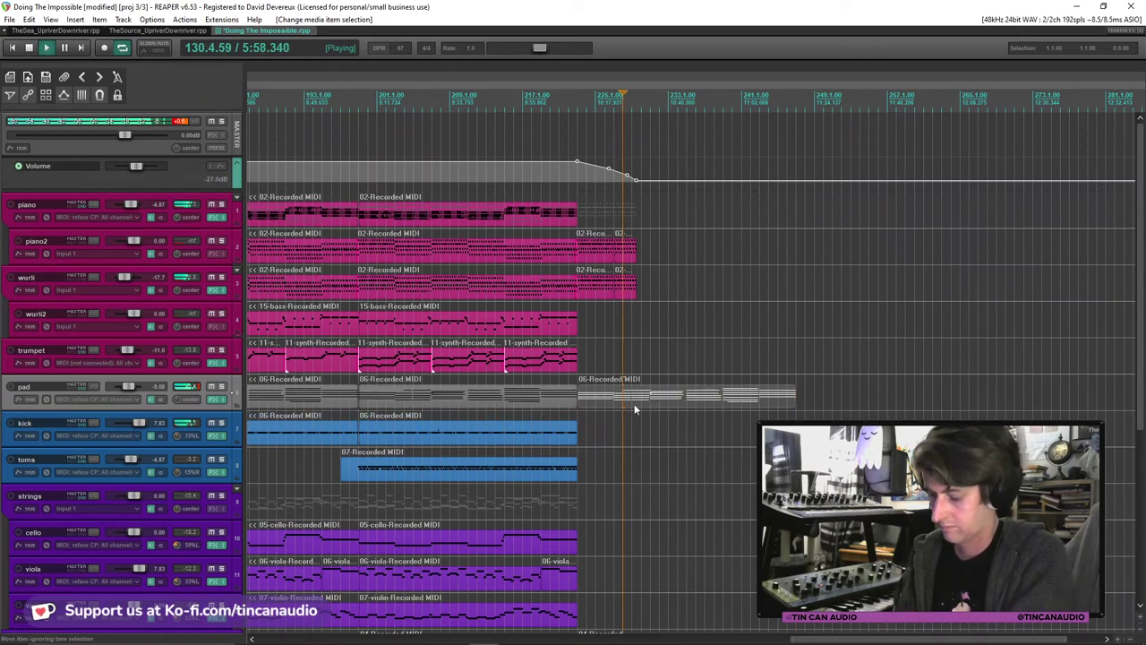
Try a pad ending under the fade by shortening the last item to bars 223–227 and pasting a copy after it.
left_click(564, 408)
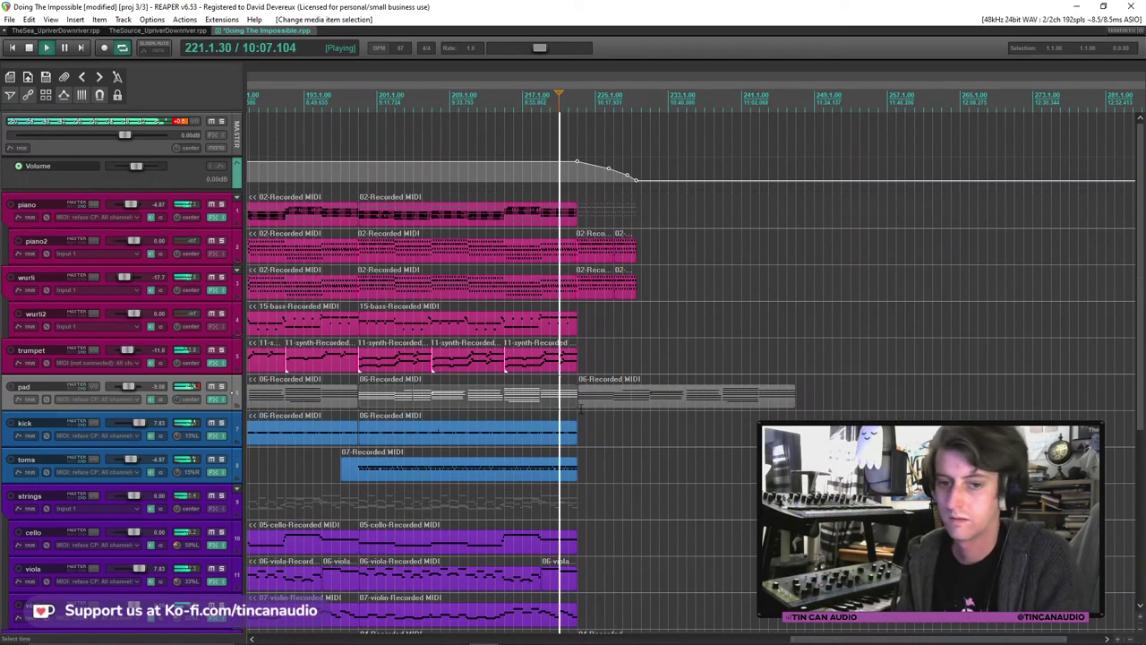
scroll(615, 406, "up", 2)
left_click_drag(700, 393, 758, 400)
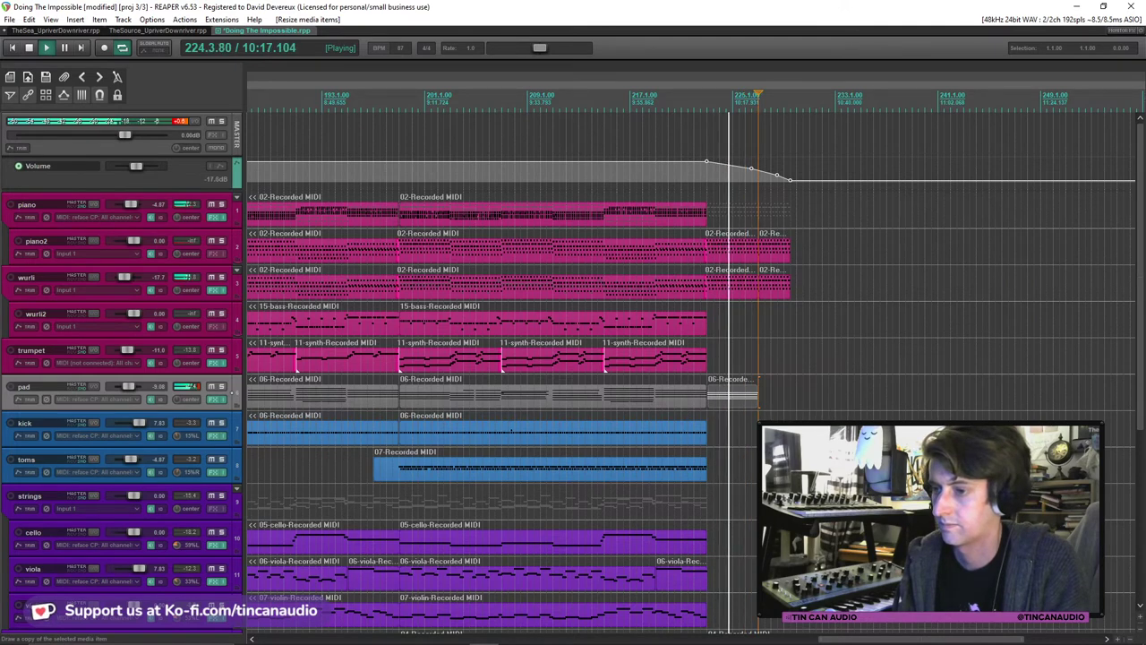
key("ctrl+v")
left_click(786, 400)
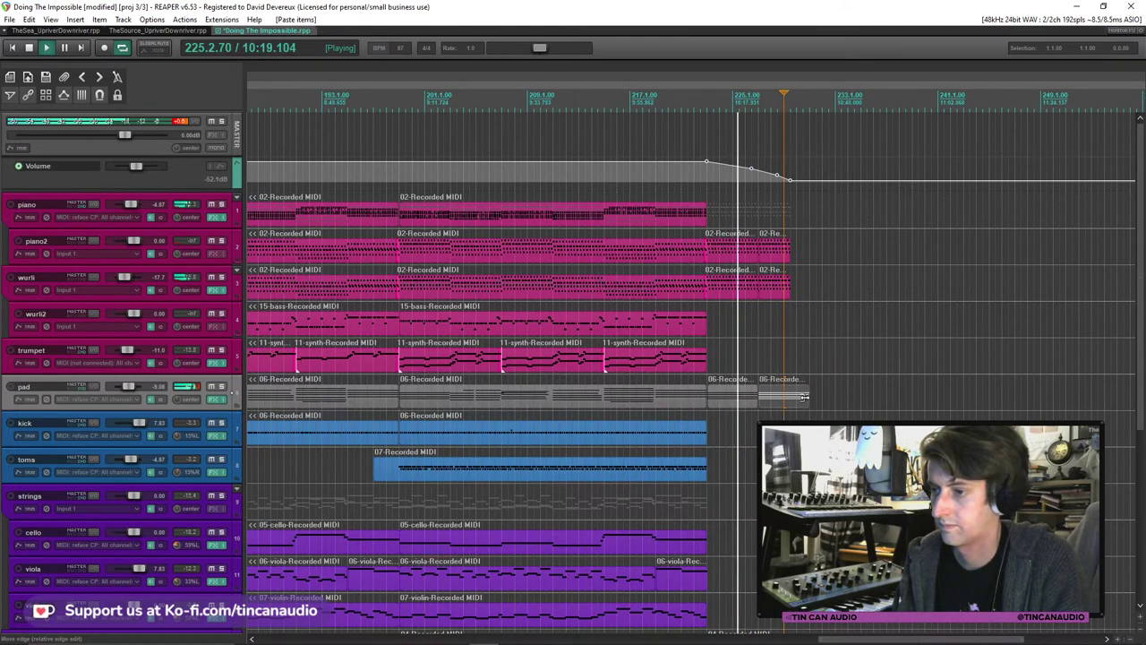
Delete the pad items after bar 223, stop playback and save the project.
left_click(772, 394)
key("Delete")
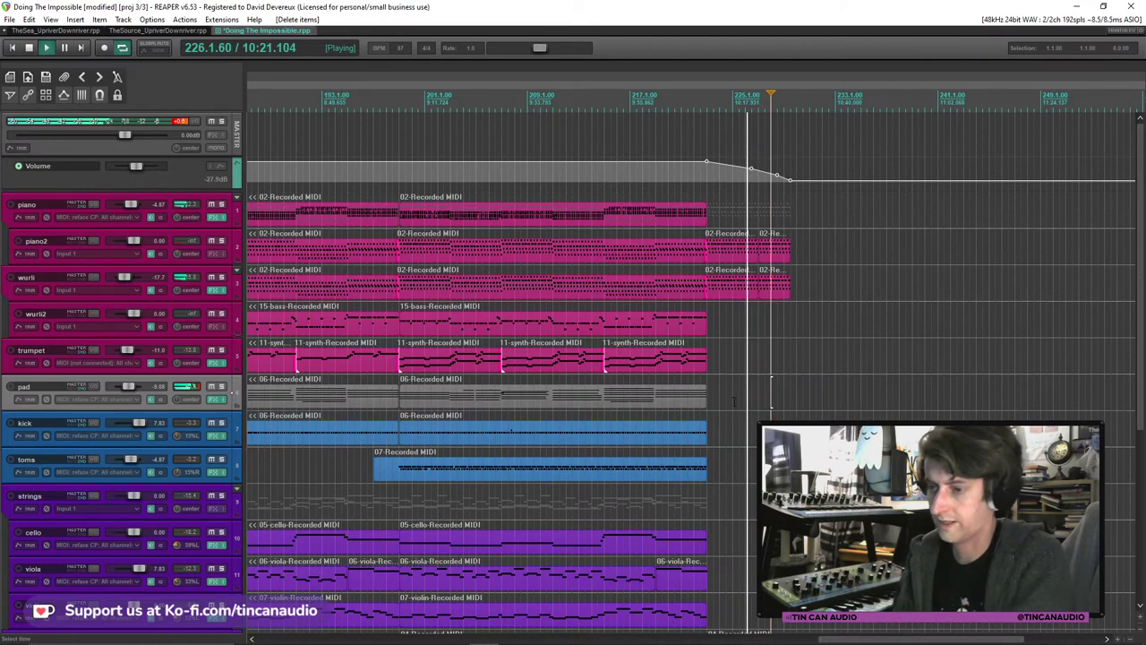
left_click(632, 399)
key("space")
key("ctrl+s")
Start playback from about bar 101 and move the pad track between the toms and strings tracks.
scroll(620, 396, "down", 5)
left_click(574, 358)
key("space")
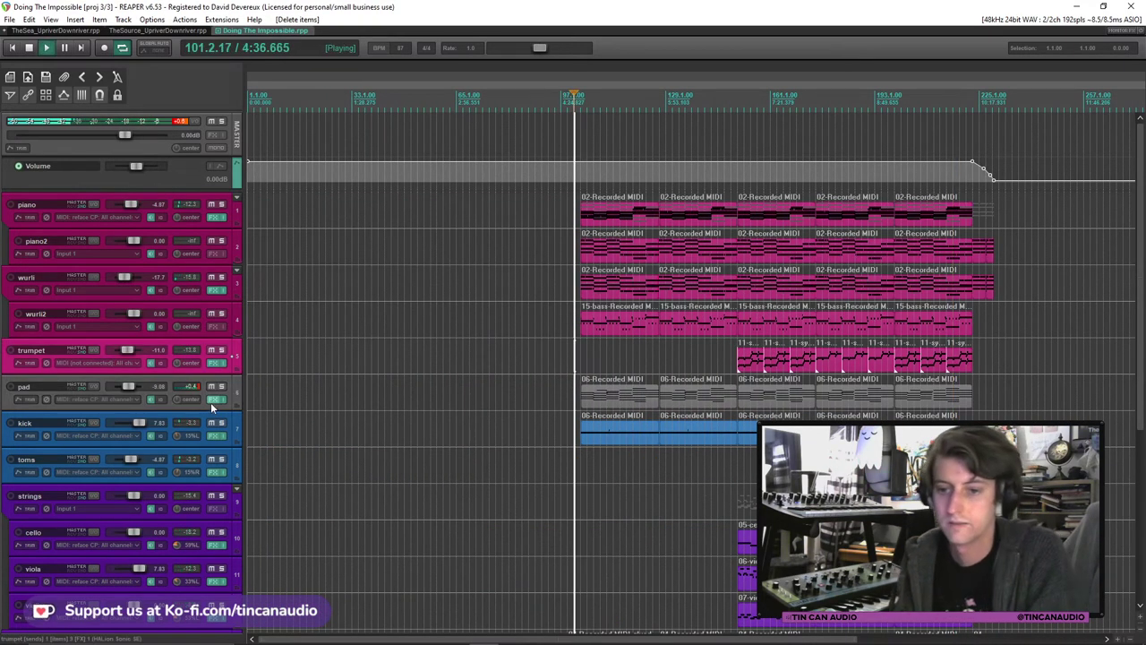
left_click(205, 401)
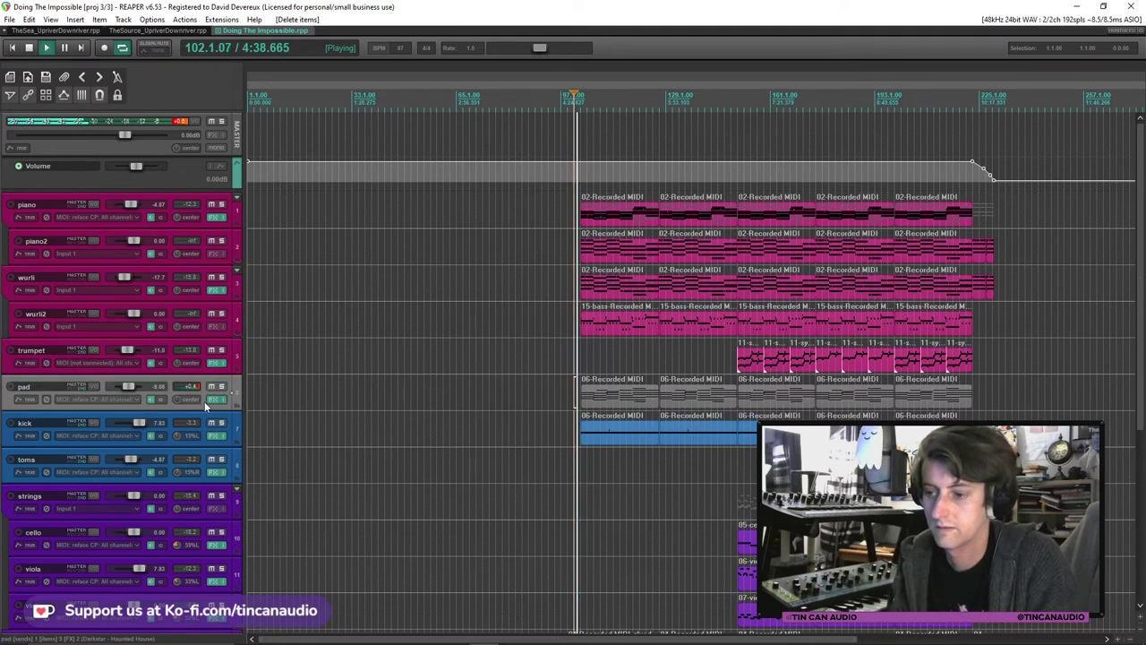
left_click_drag(205, 401, 186, 479)
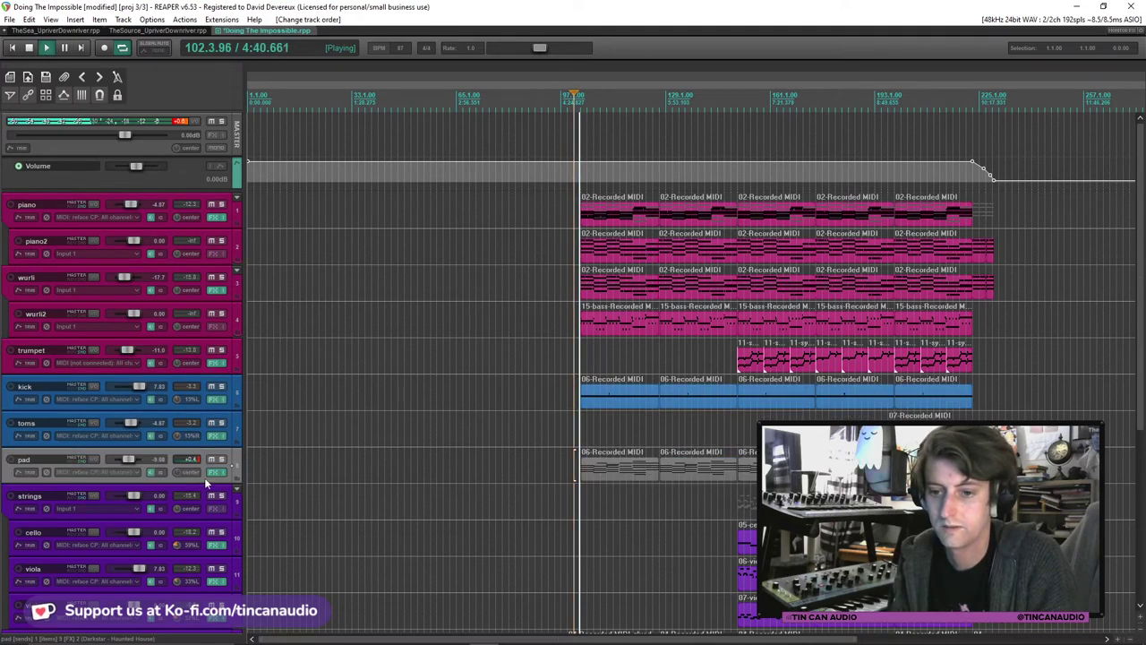
Set the pad track to the custom purple colour of the strings tracks and review its effects chain.
right_click(204, 477)
mouse_move(421, 339)
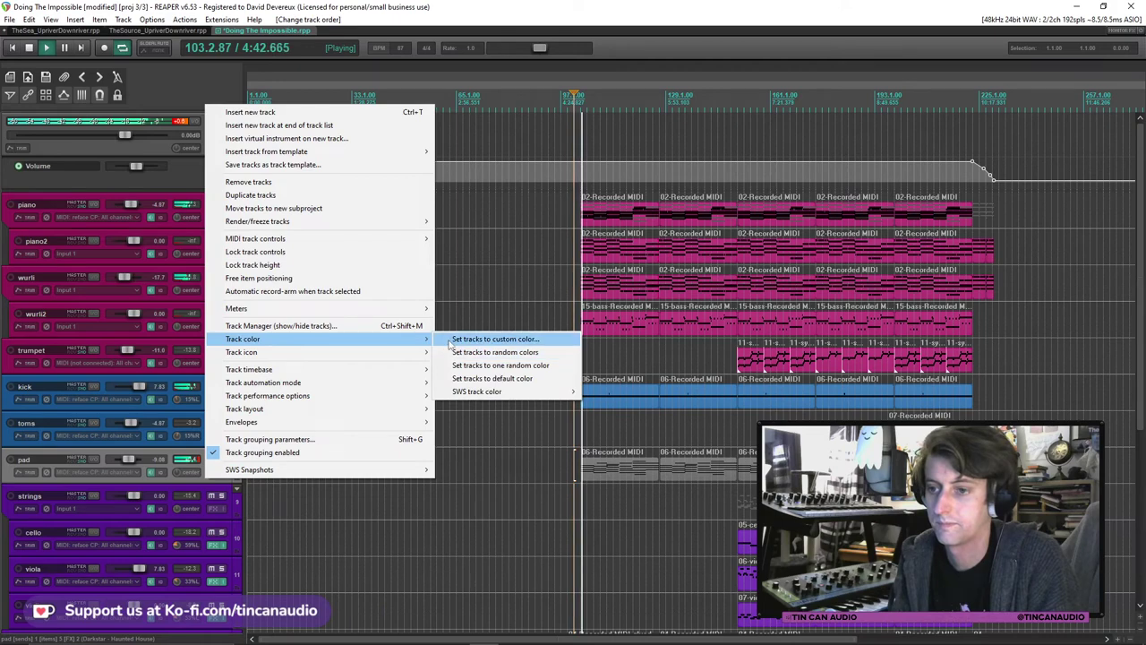
left_click(484, 339)
left_click(14, 162)
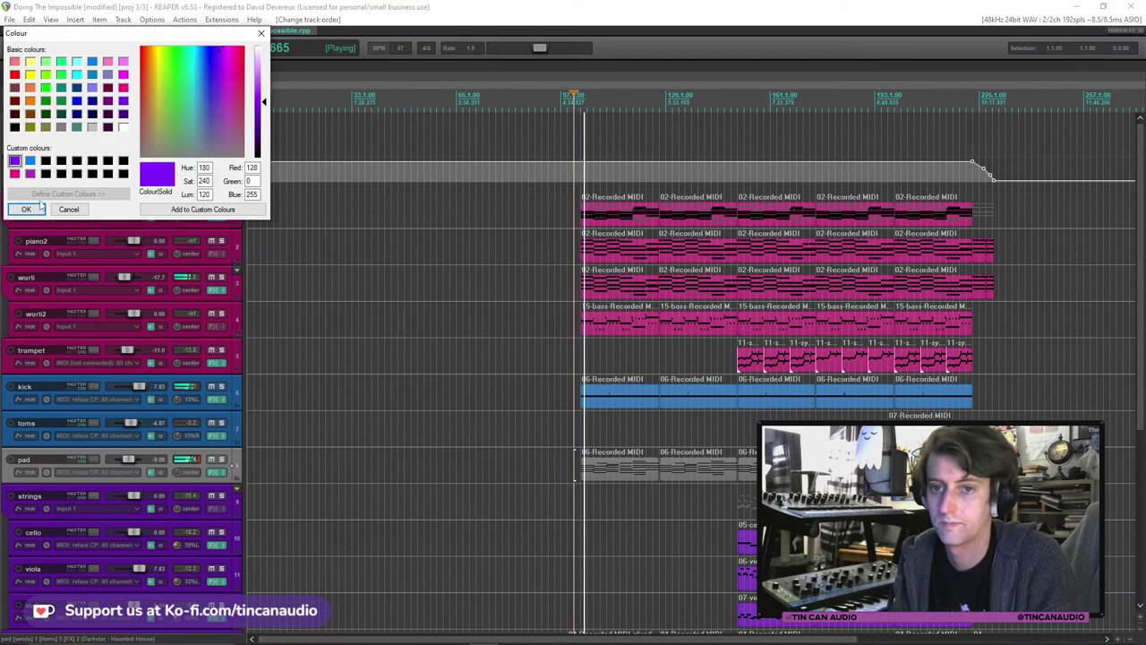
left_click(26, 209)
left_click(215, 472)
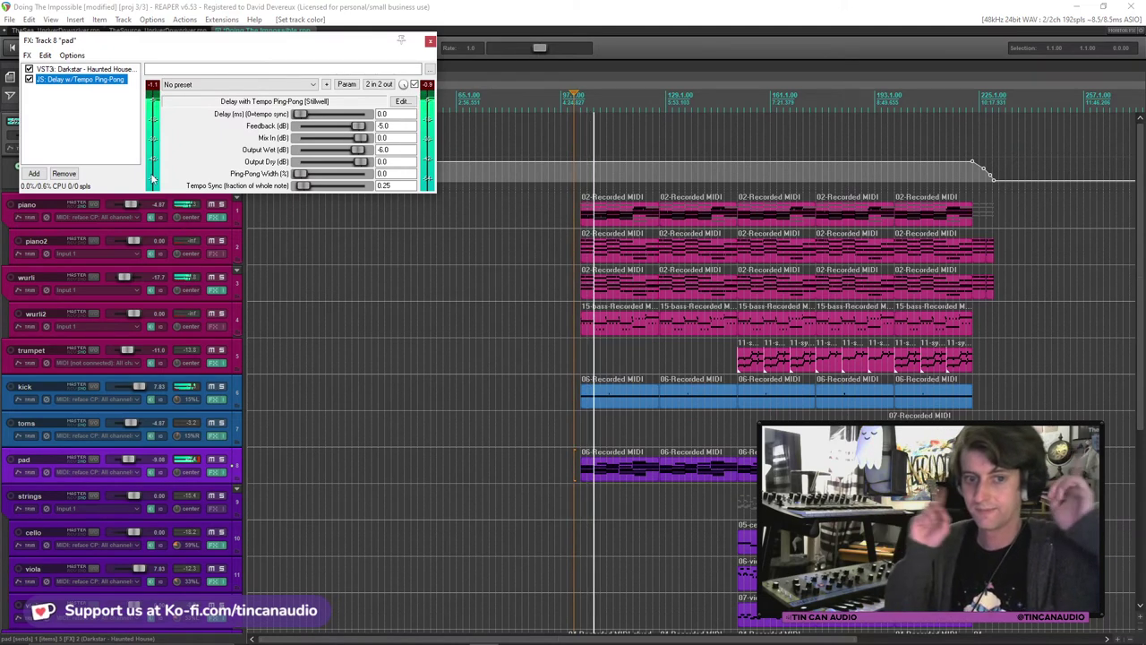
left_click(430, 41)
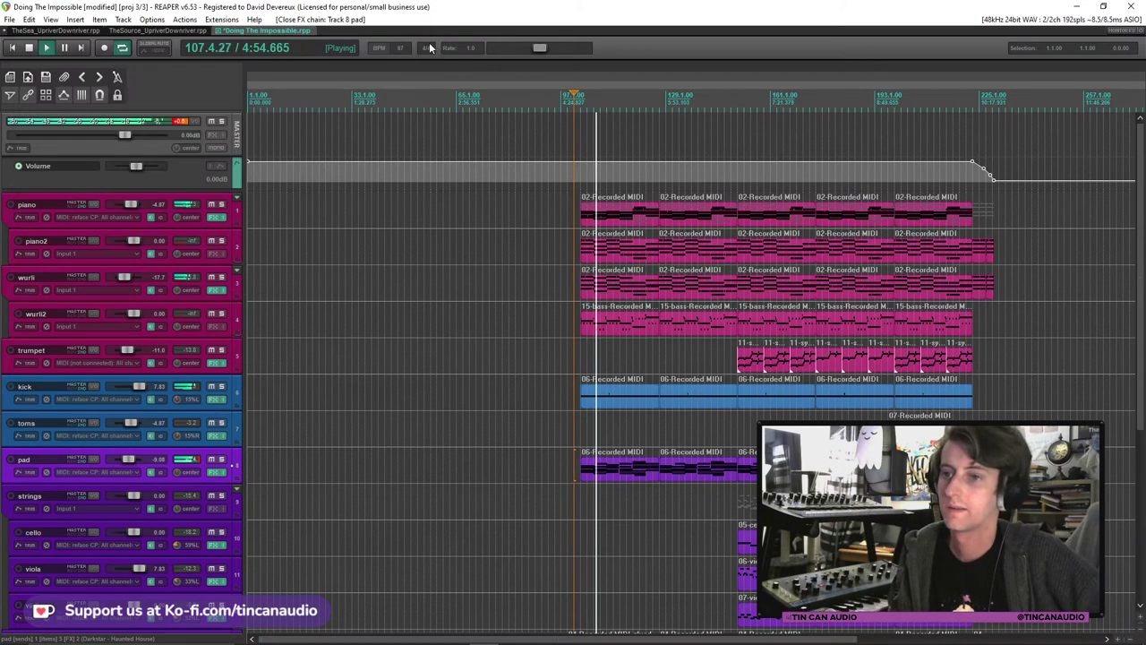
Lower the pad track's volume to -12.5 dB during playback and save the project.
left_click(616, 483)
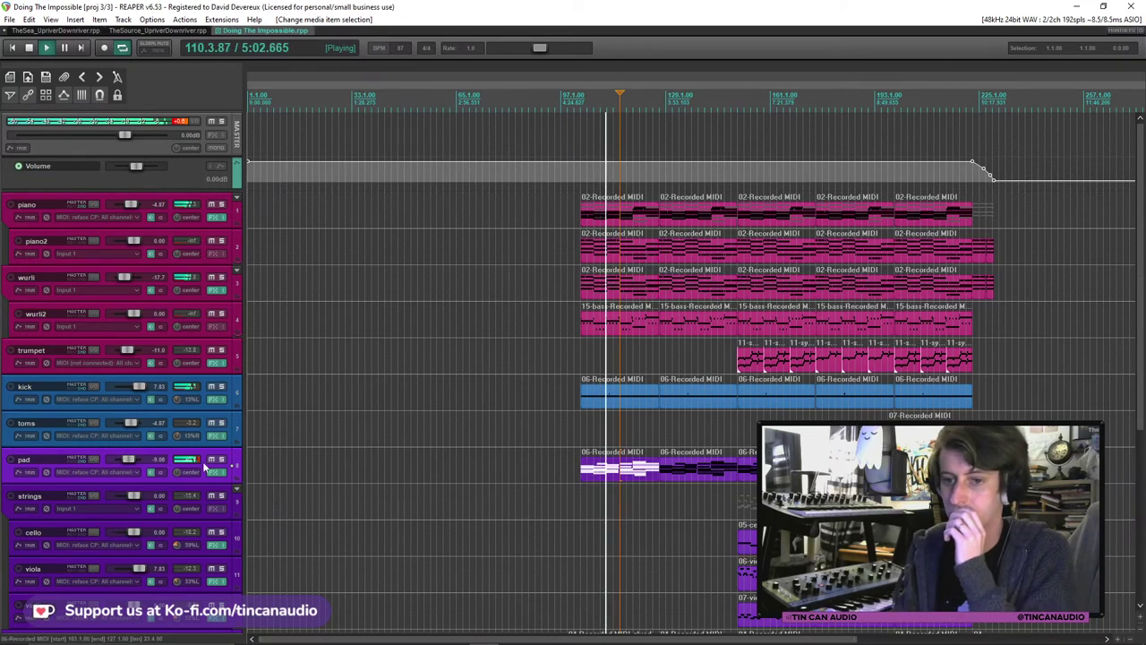
scroll(134, 475, "down", 6)
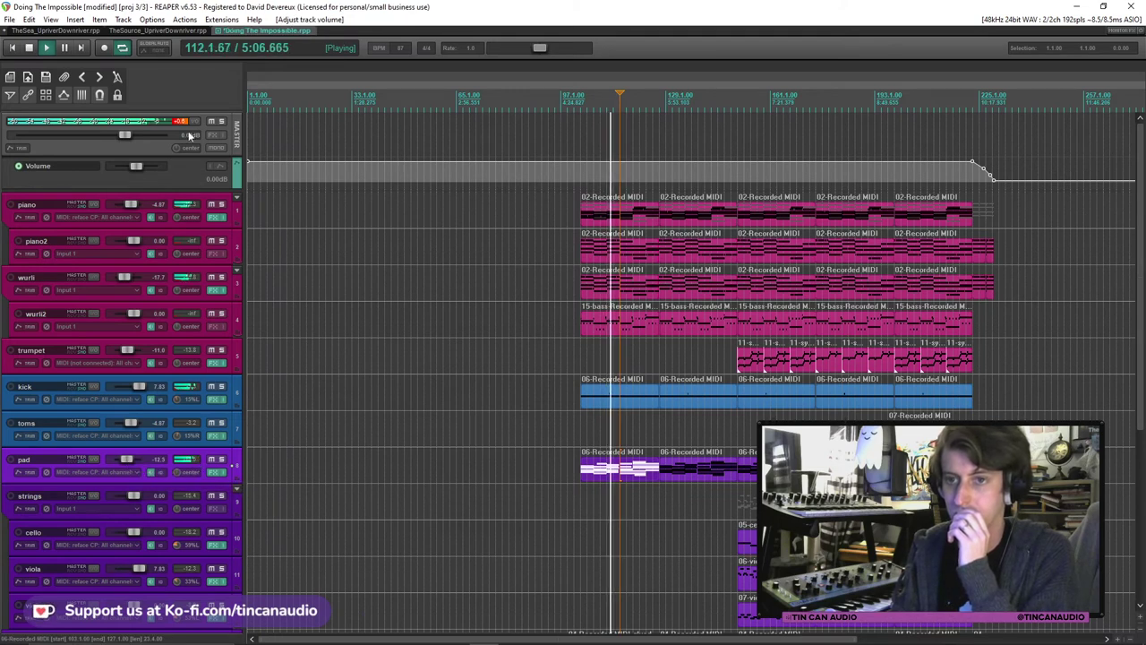
left_click(609, 326)
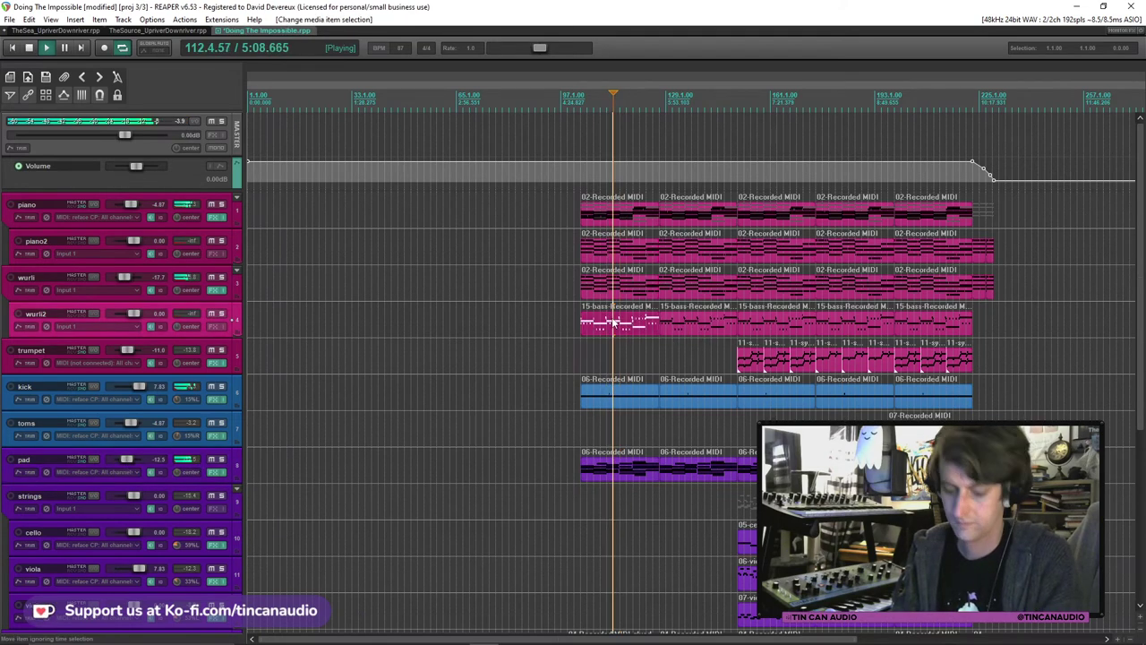
key("ctrl+s")
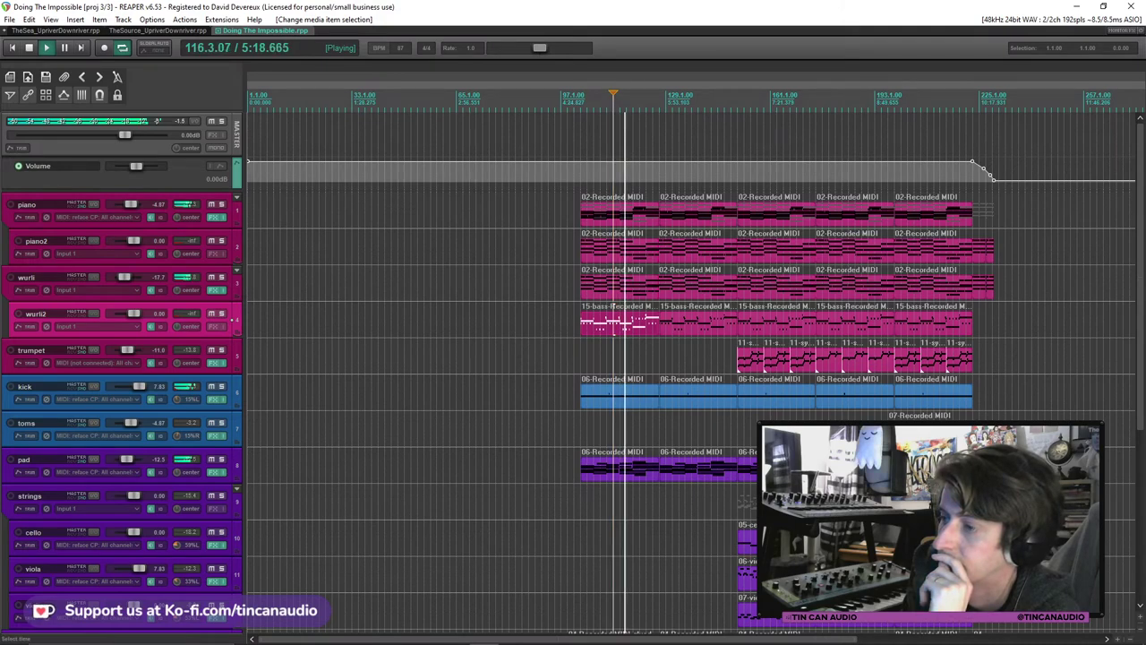
Raise the bass track's volume to -2.85 dB.
scroll(690, 358, "down", 5)
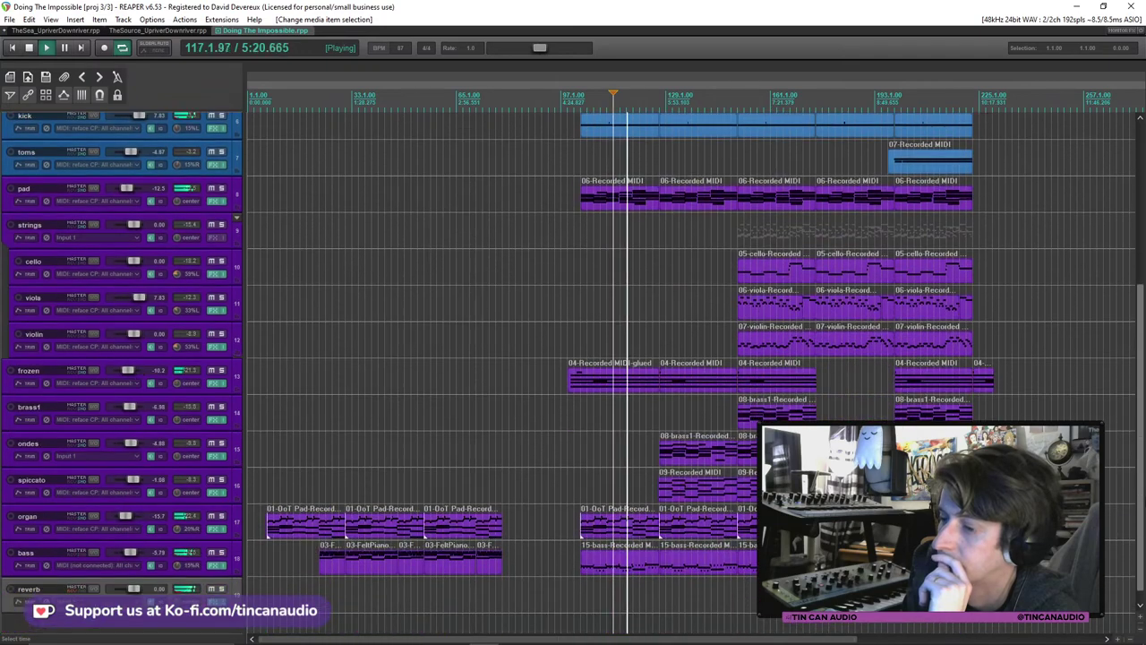
scroll(689, 358, "up", 5)
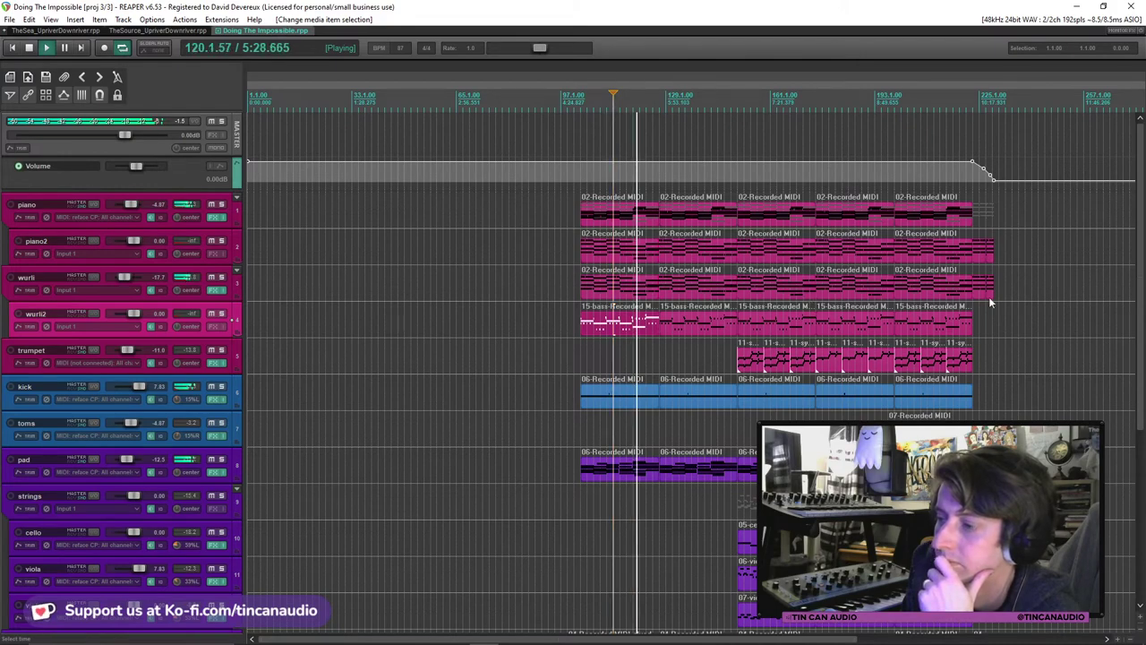
left_click_drag(1142, 394, 1142, 555)
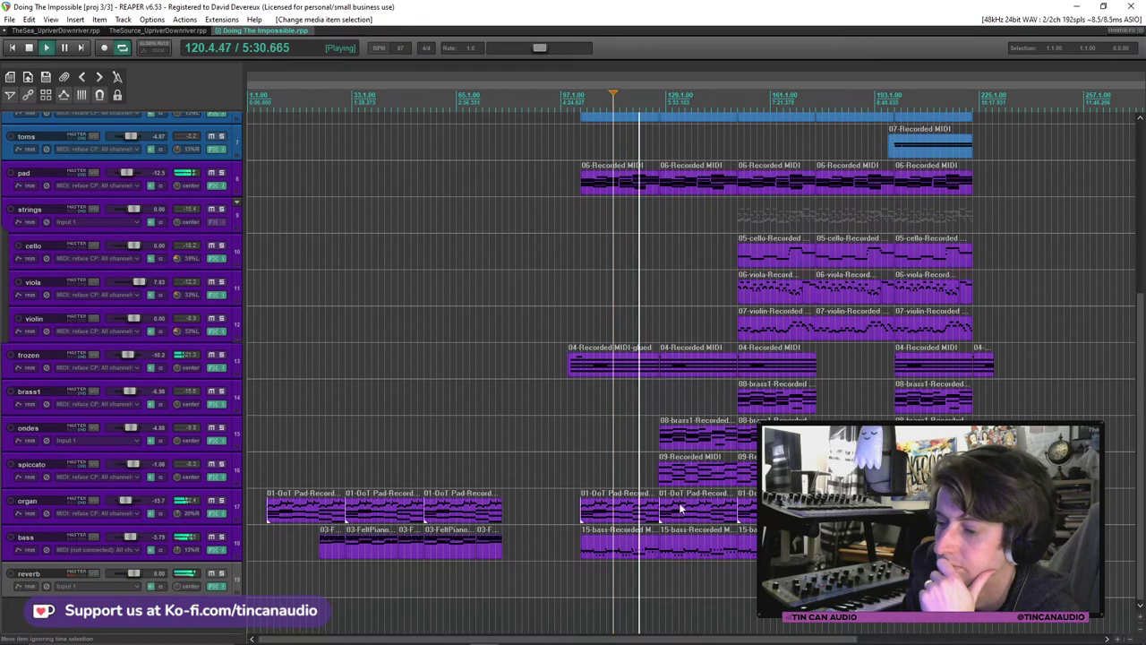
scroll(190, 538, "up", 2)
Try the presets Sublow LDN 1 and Sublow LDN 3 in the bass track's Haunted House instrument, listening with the bass soloed.
left_click(216, 549)
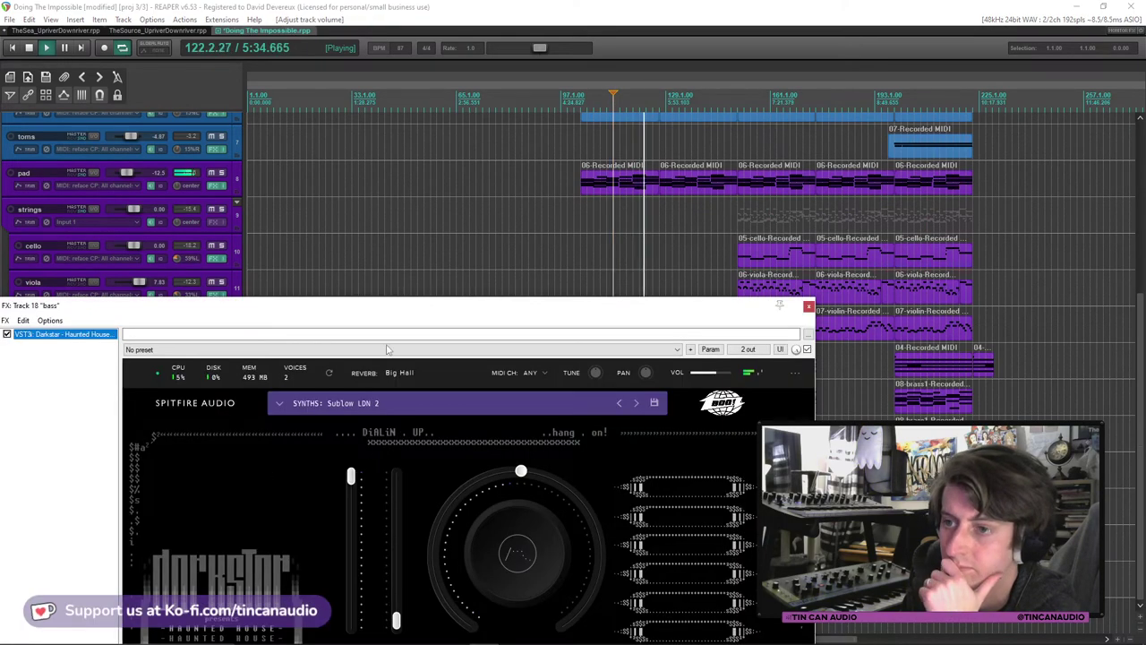
left_click_drag(414, 301, 525, 75)
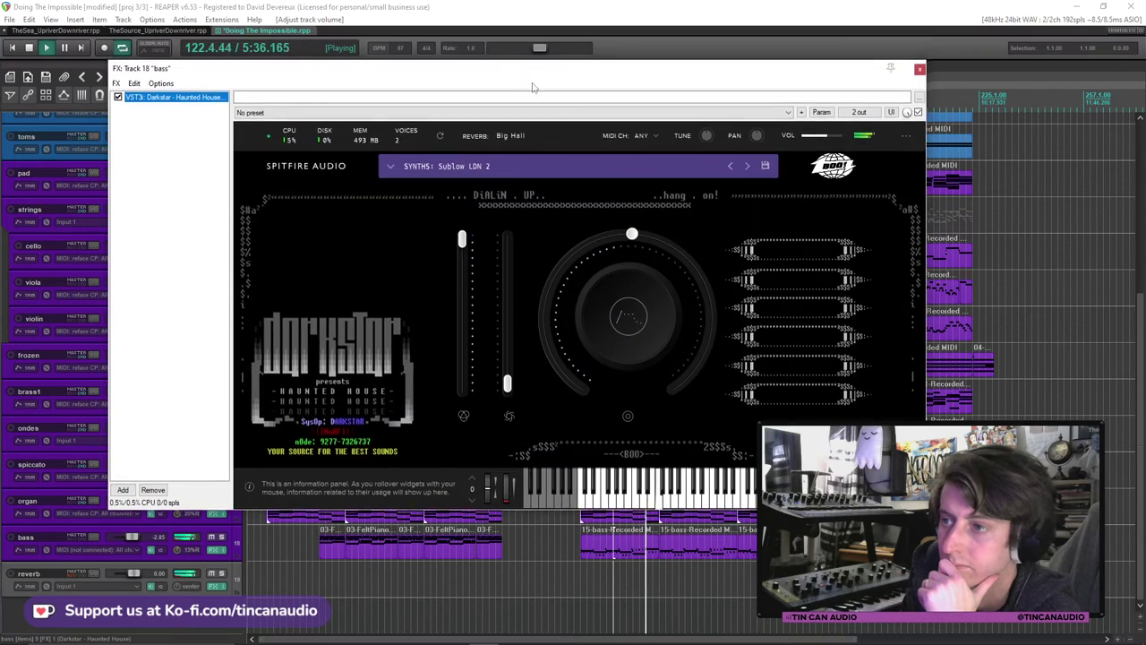
left_click(733, 167)
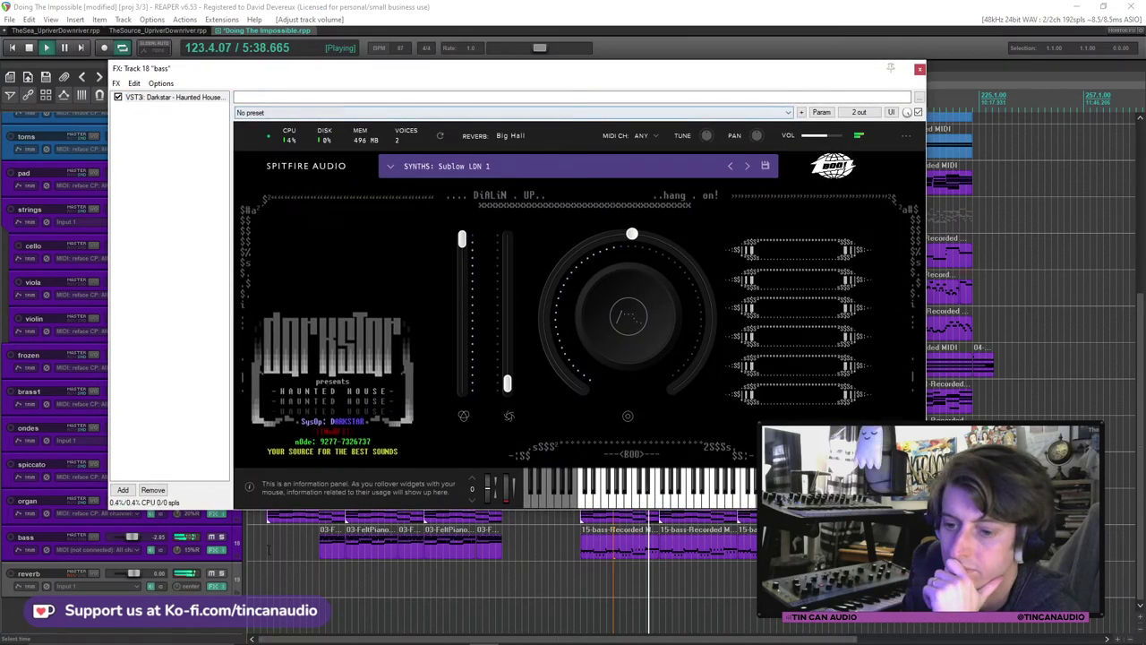
left_click(223, 538)
left_click(745, 167)
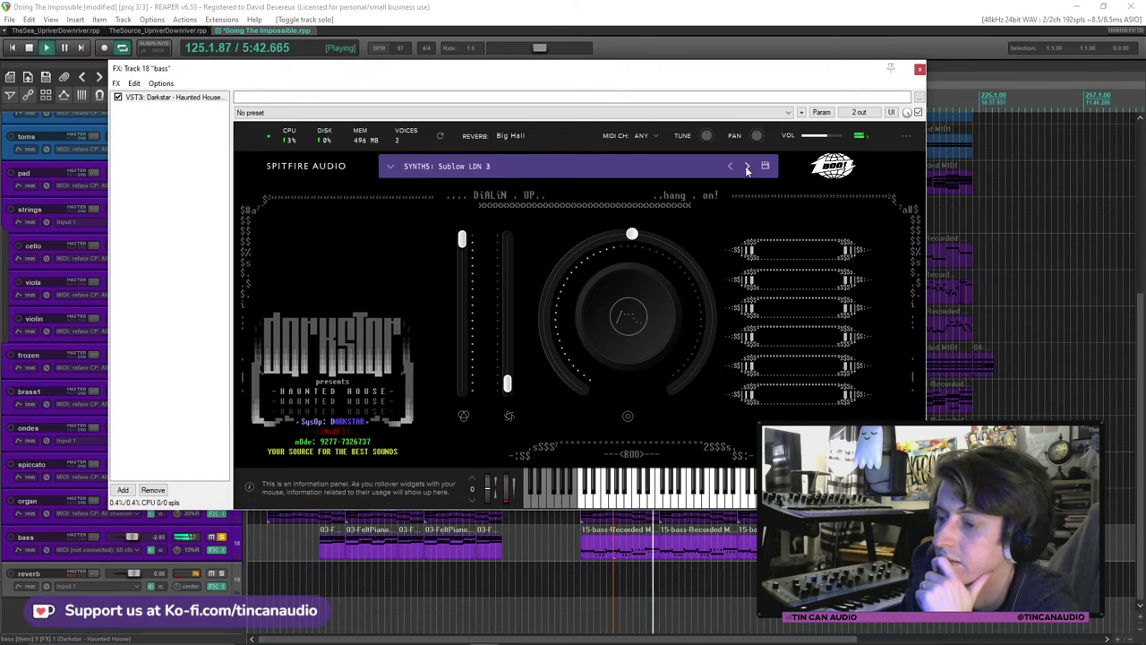
left_click(920, 69)
left_click(224, 538)
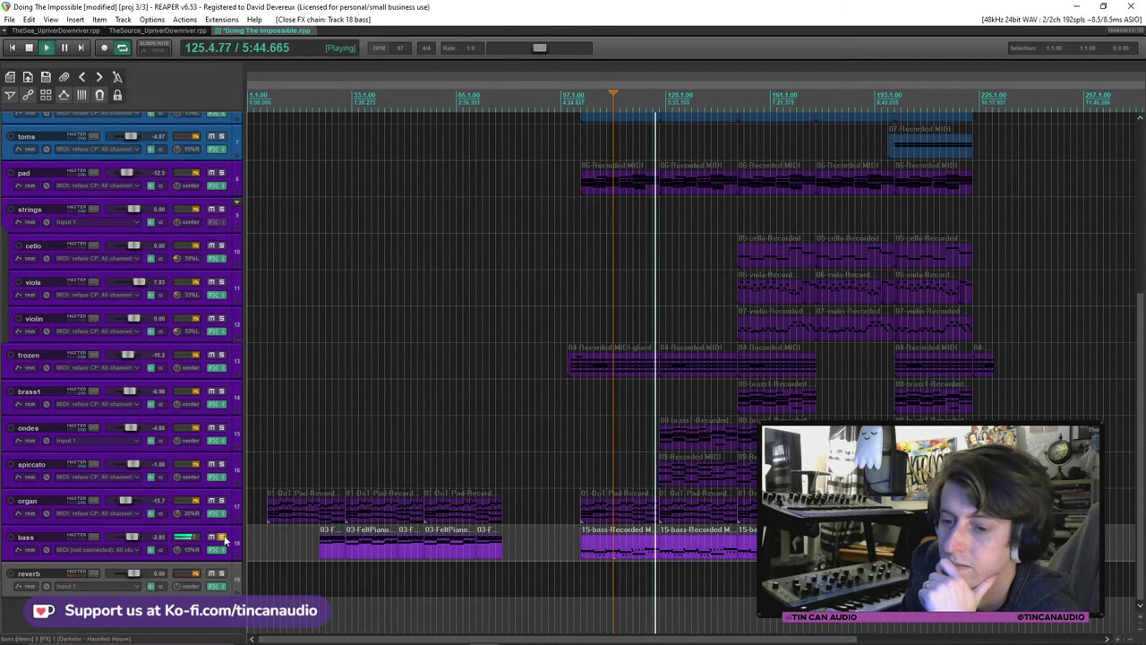
Replay from about bar 103, change the bass instrument's preset to Sublow LDN 4 and save the project.
left_click(627, 544)
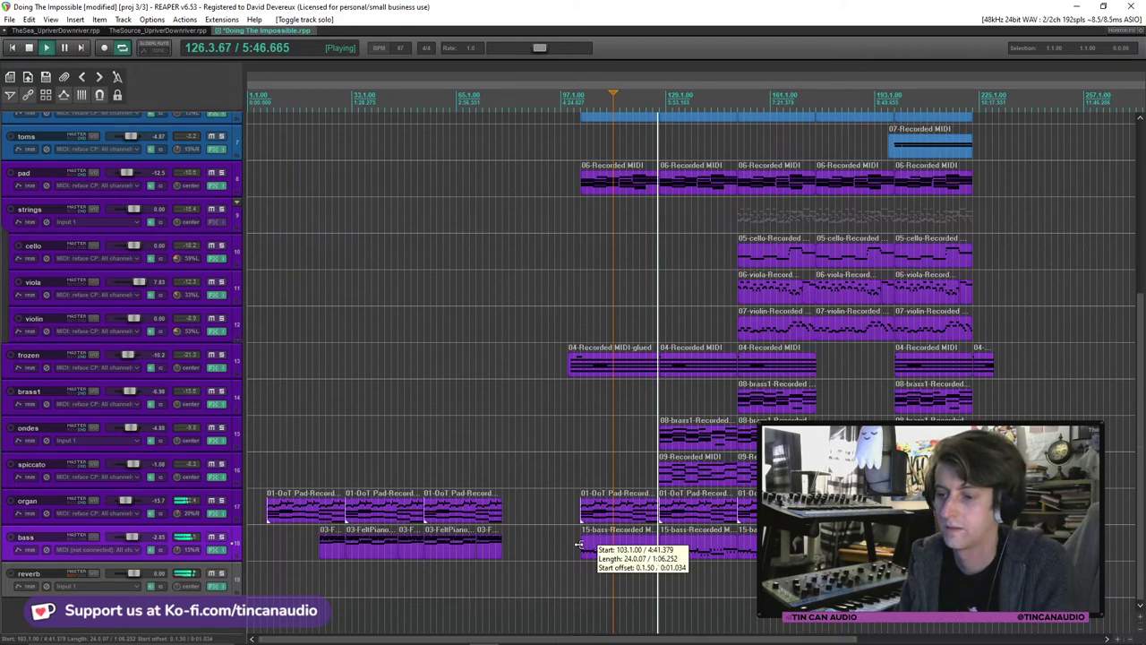
left_click(221, 536)
left_click(222, 537)
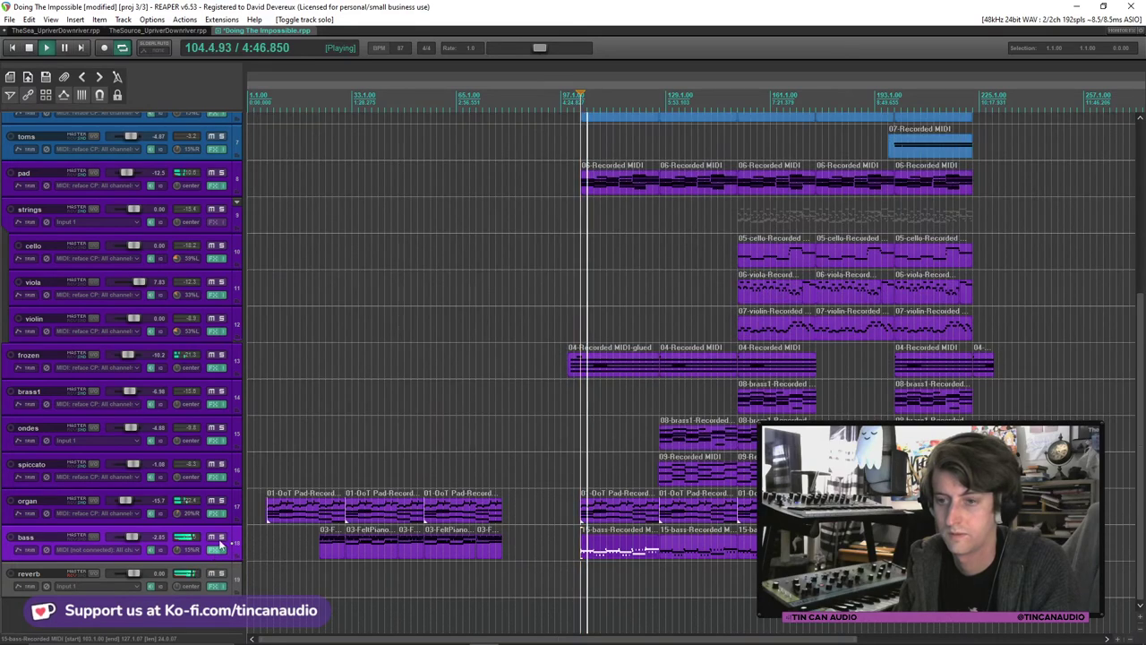
left_click(215, 549)
left_click(747, 166)
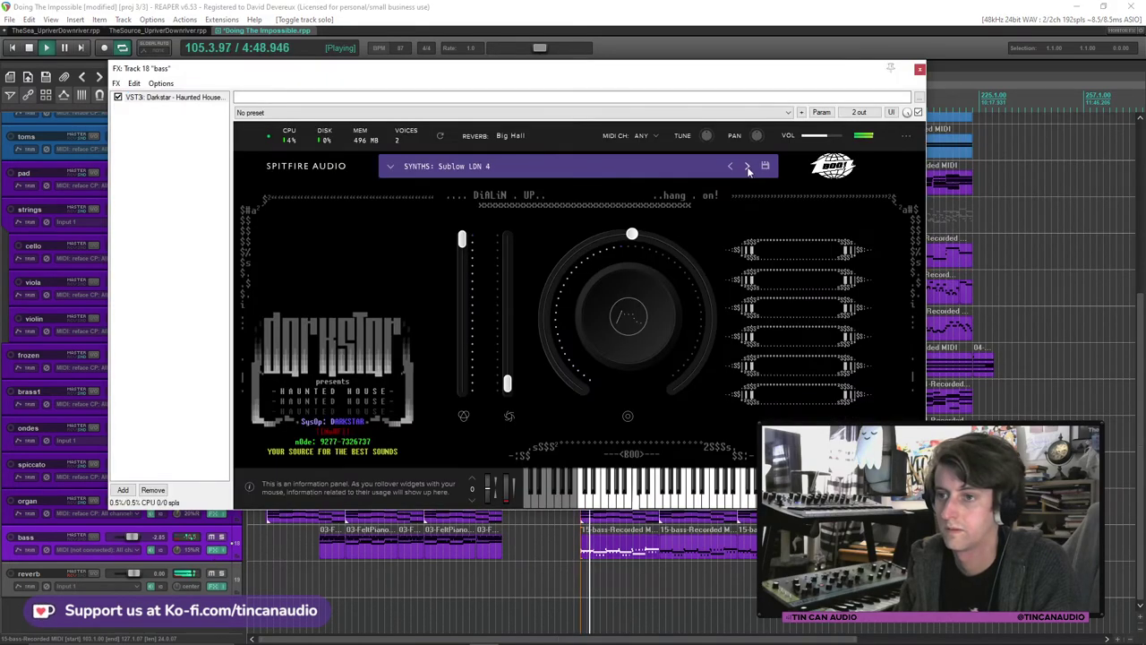
left_click(222, 537)
left_click(221, 537)
left_click(918, 69)
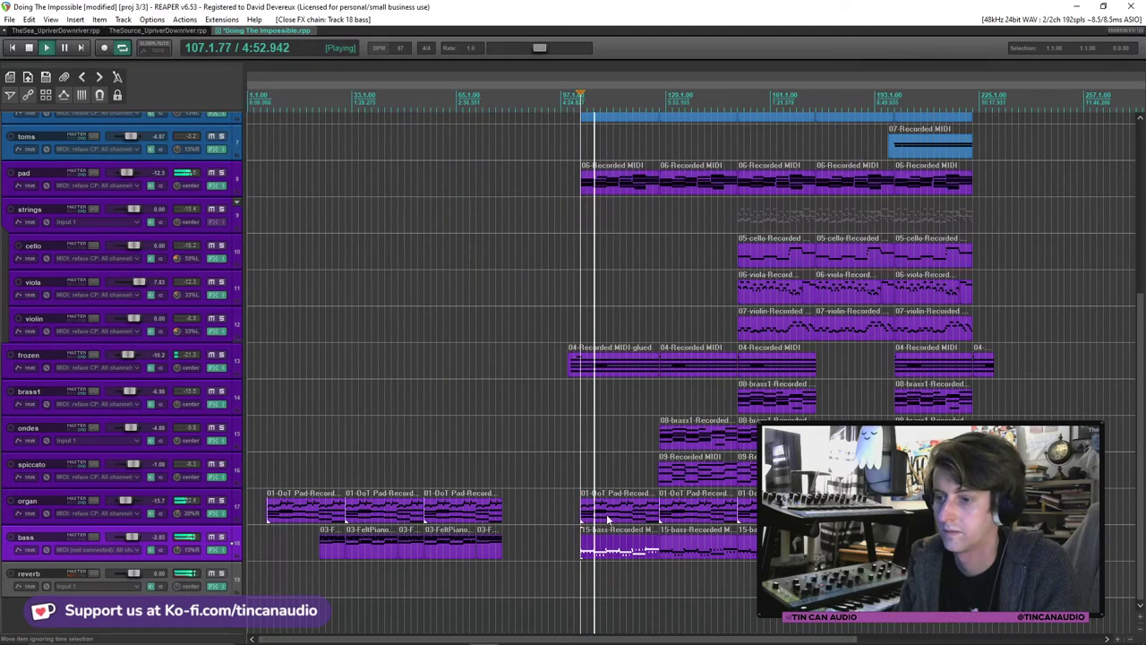
left_click(614, 515)
key("ctrl+s")
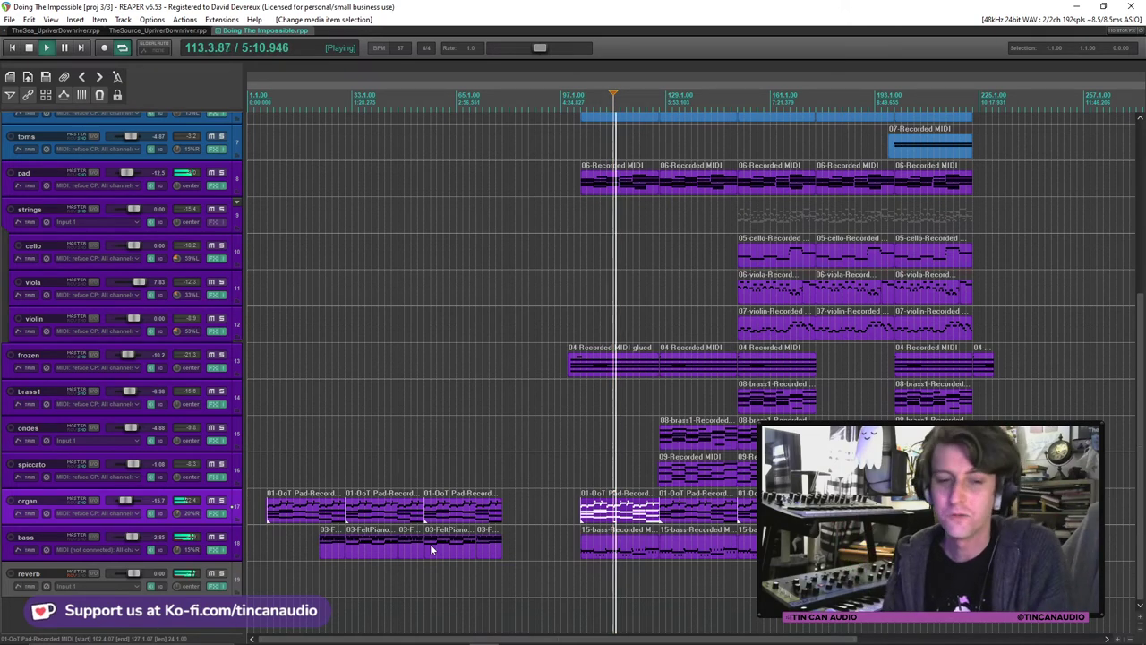
Listen to the organ track soloed, raise its volume to about -9.7 dB in the full mix and save the project.
left_click(652, 183)
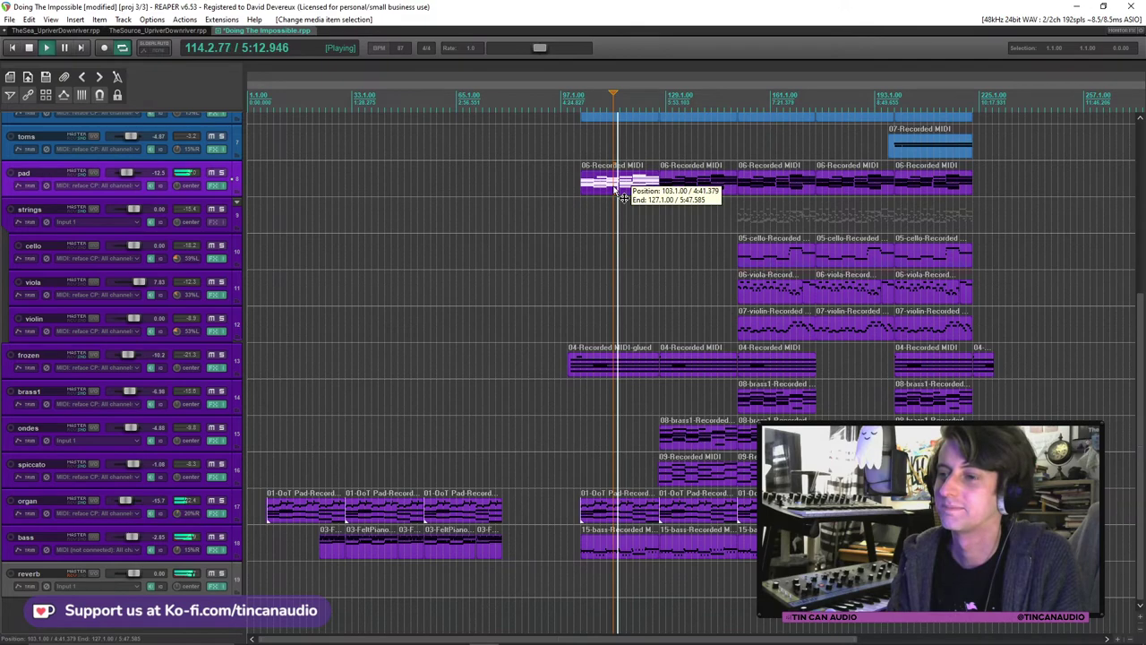
scroll(1141, 311, "up", 5)
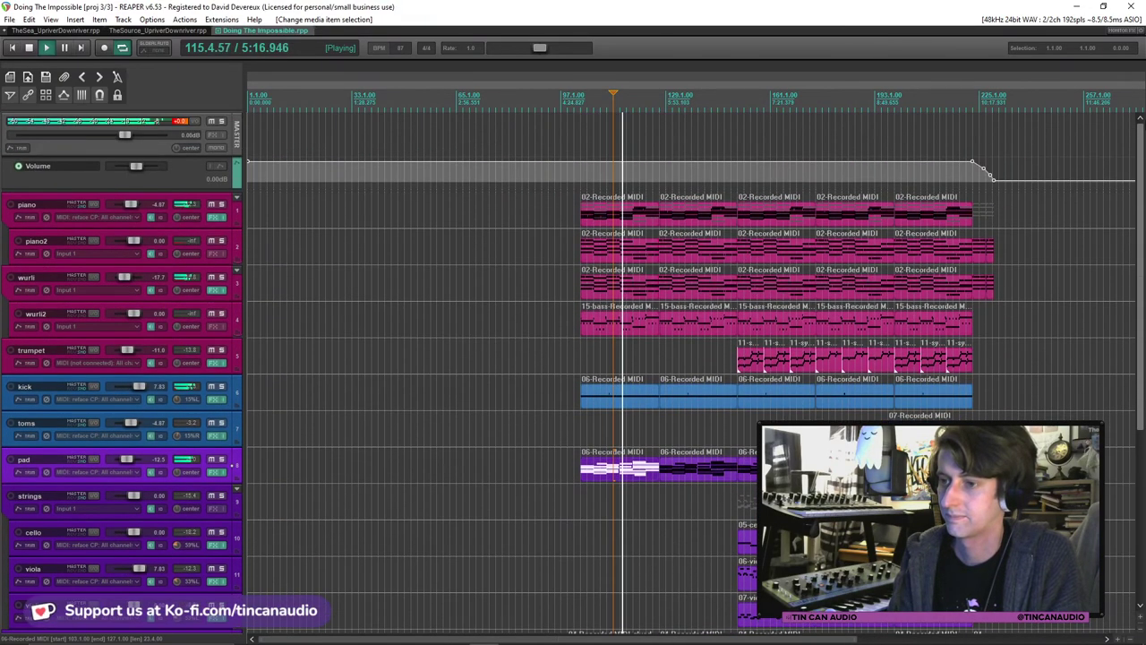
scroll(615, 457, "down", 1)
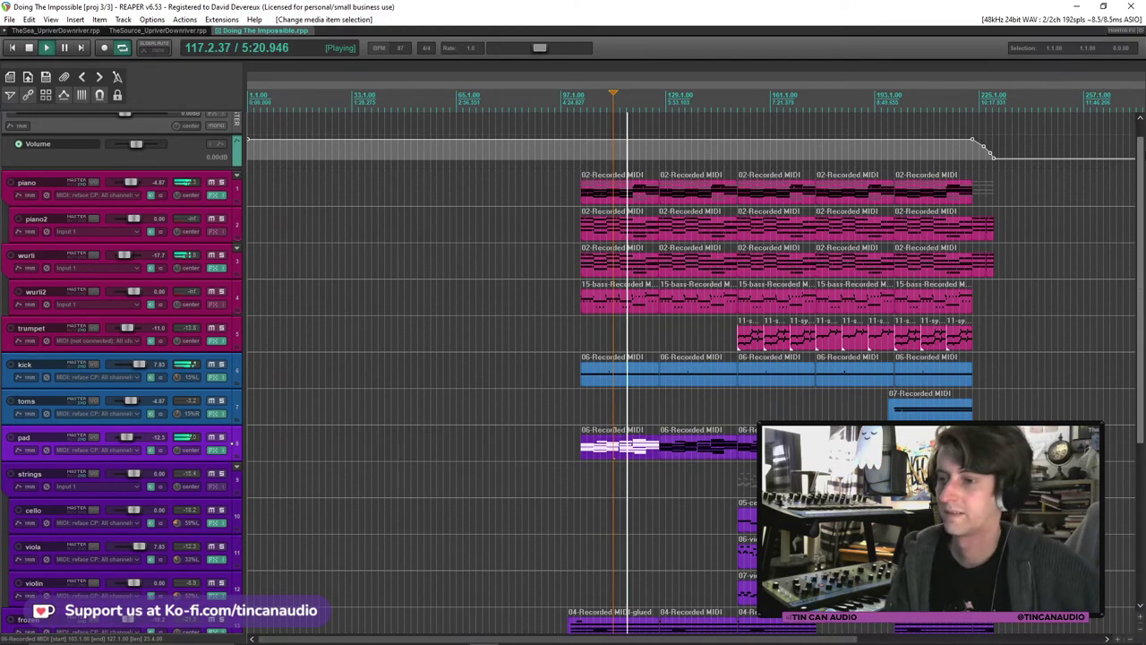
scroll(615, 457, "down", 1)
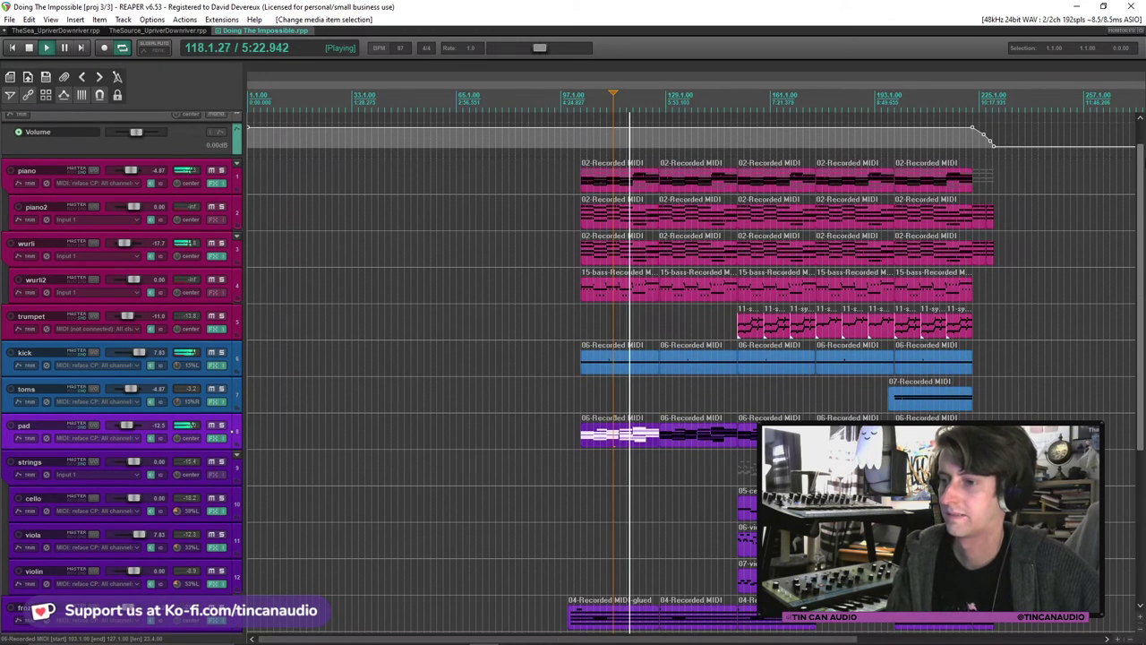
scroll(692, 358, "down", 6)
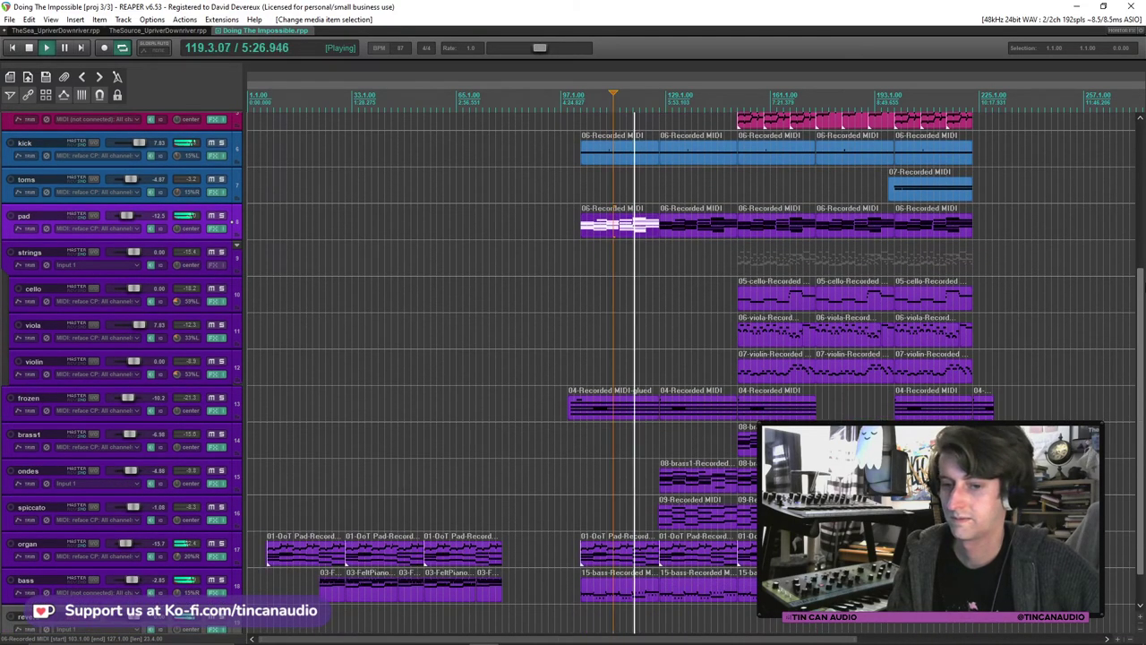
left_click(221, 545)
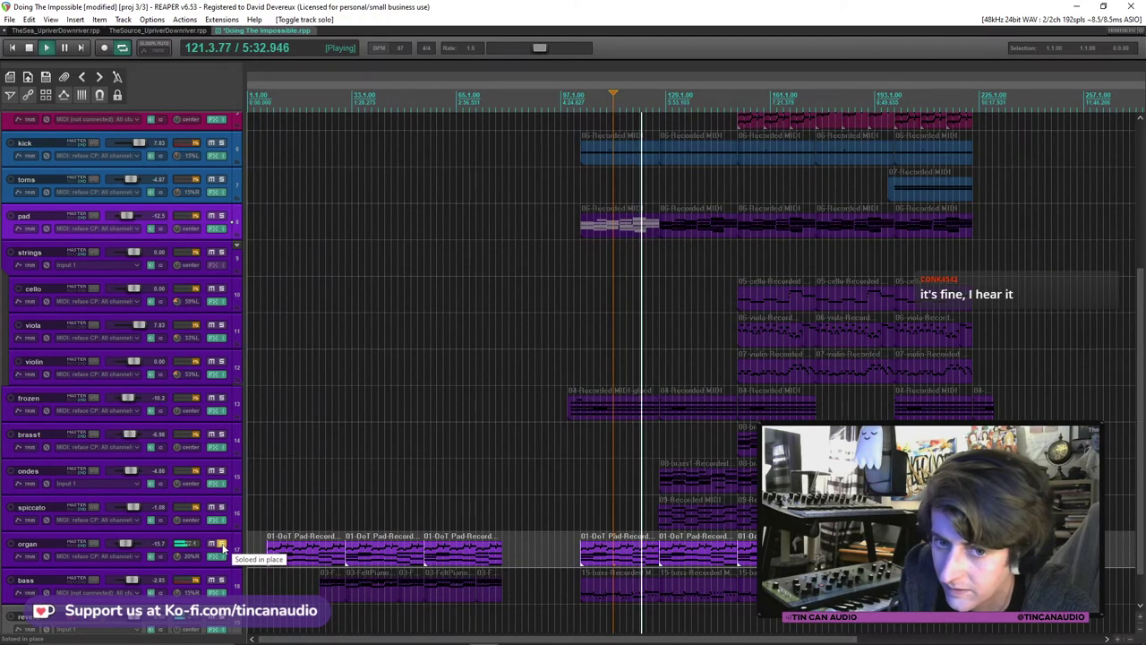
left_click(221, 545)
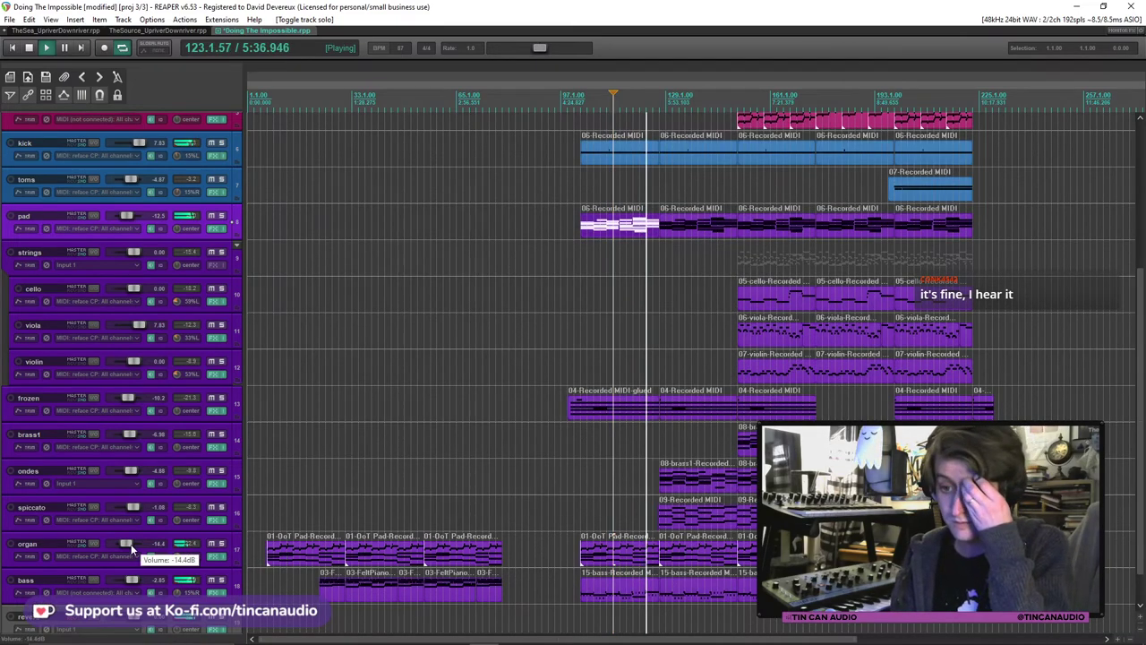
scroll(135, 544, "down", 3)
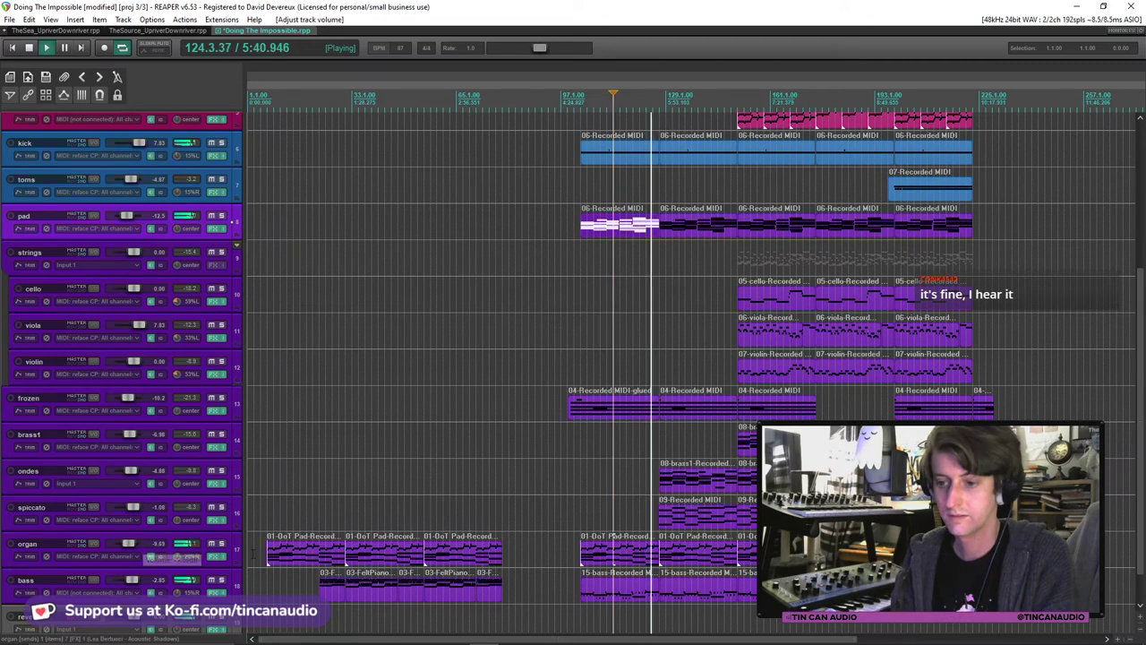
left_click(649, 557)
key("ctrl+s")
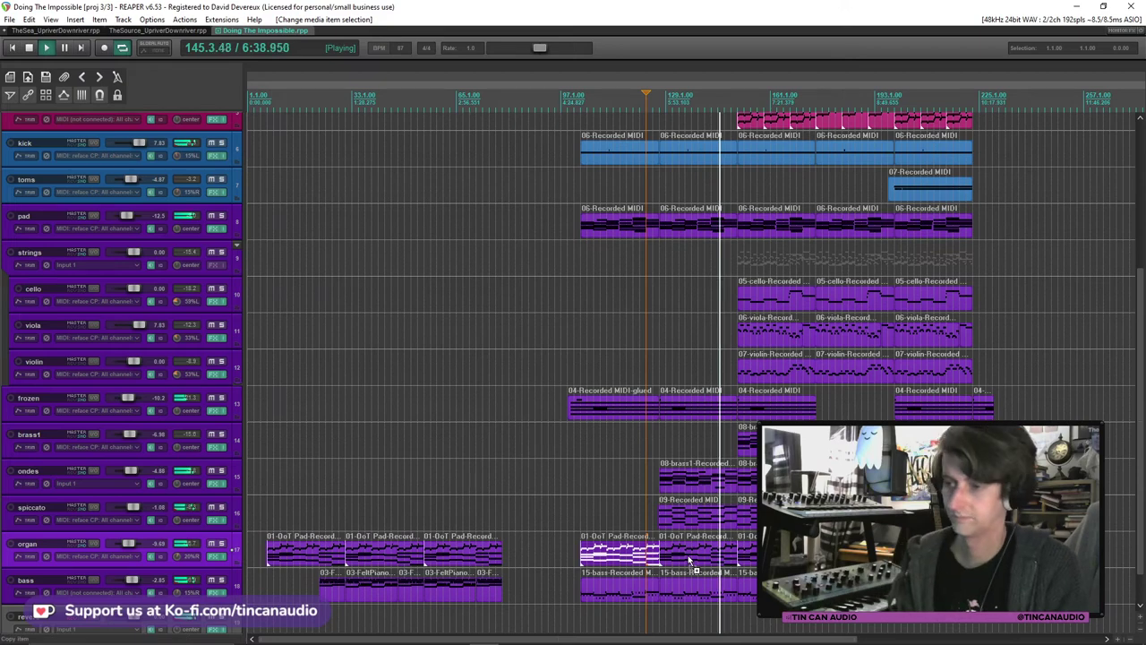
Reduce the track heights to fit the whole arrangement and hide the master track's volume envelope.
scroll(1079, 388, "down", 3)
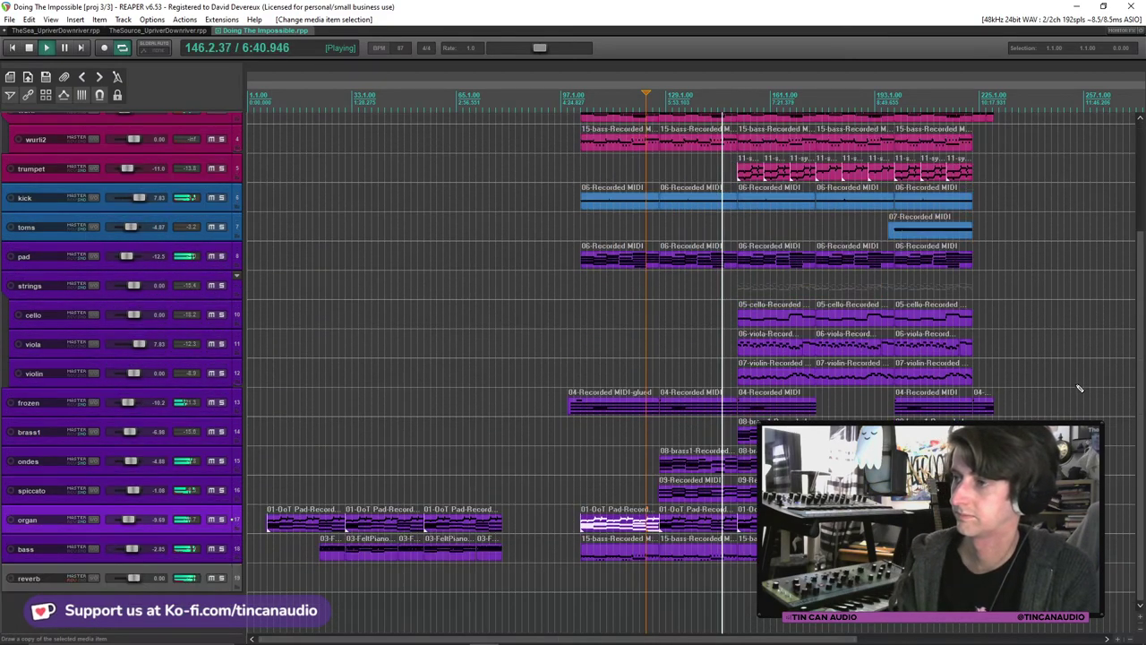
scroll(1142, 318, "up", 3)
scroll(1144, 318, "down", 3)
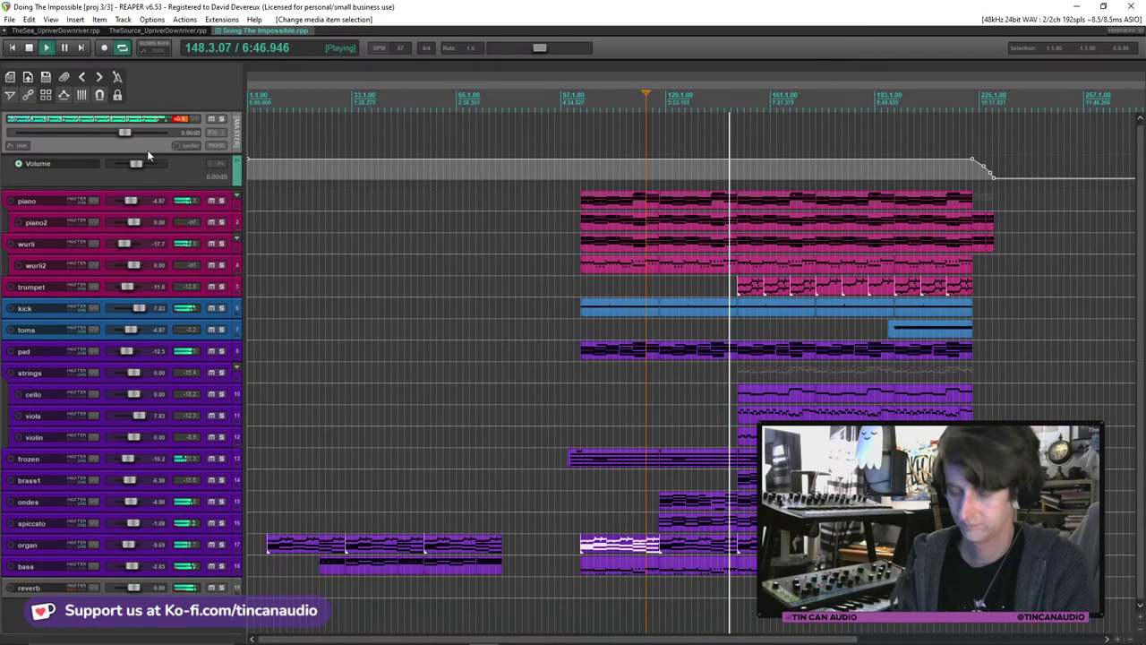
key("v")
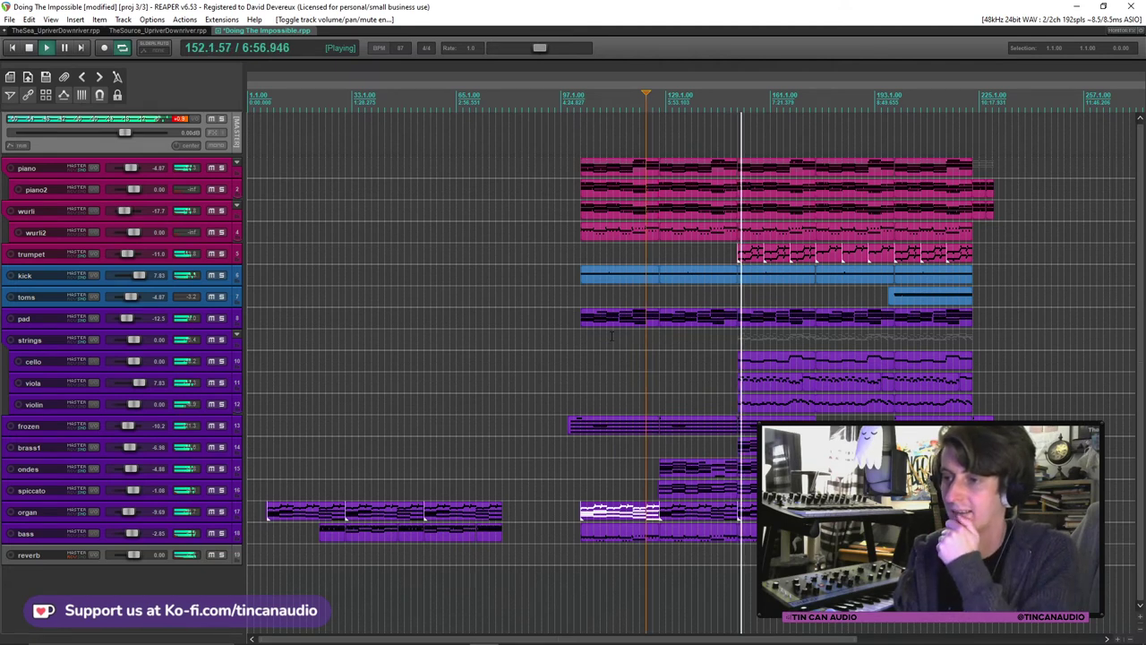
Trim the toms item's start to about bar 199, paste a copy at bar 151, and save while playing from just before it.
left_click_drag(890, 294, 895, 303)
left_click(908, 296)
left_click(738, 296)
key("space")
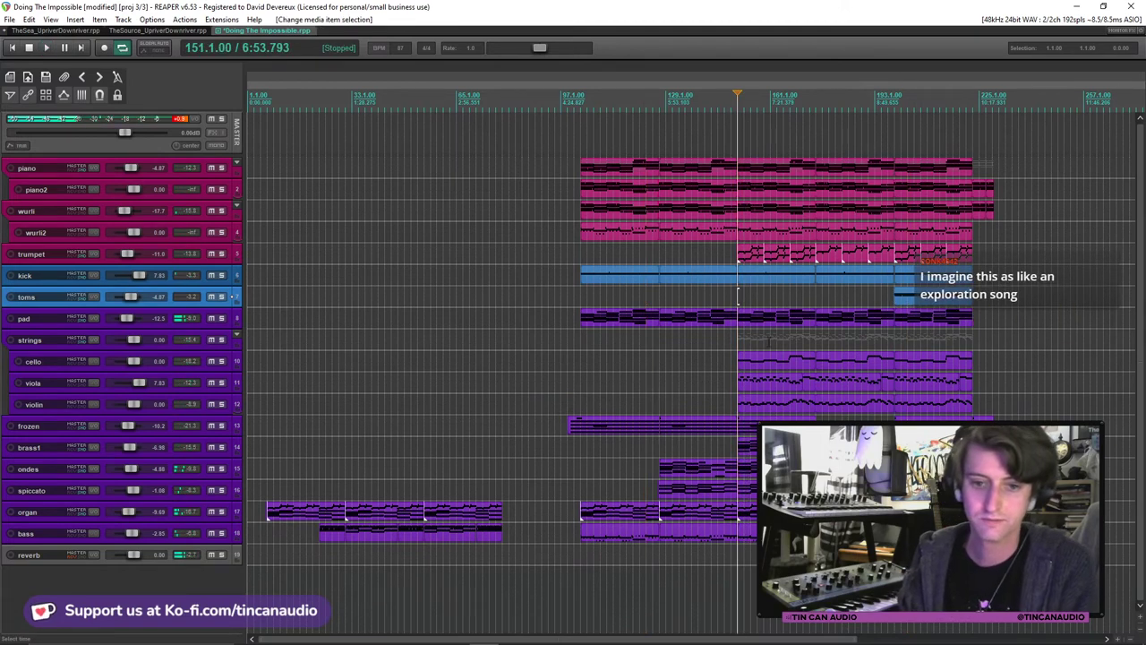
key("ctrl+v")
left_click(731, 309)
key("space")
key("ctrl+s")
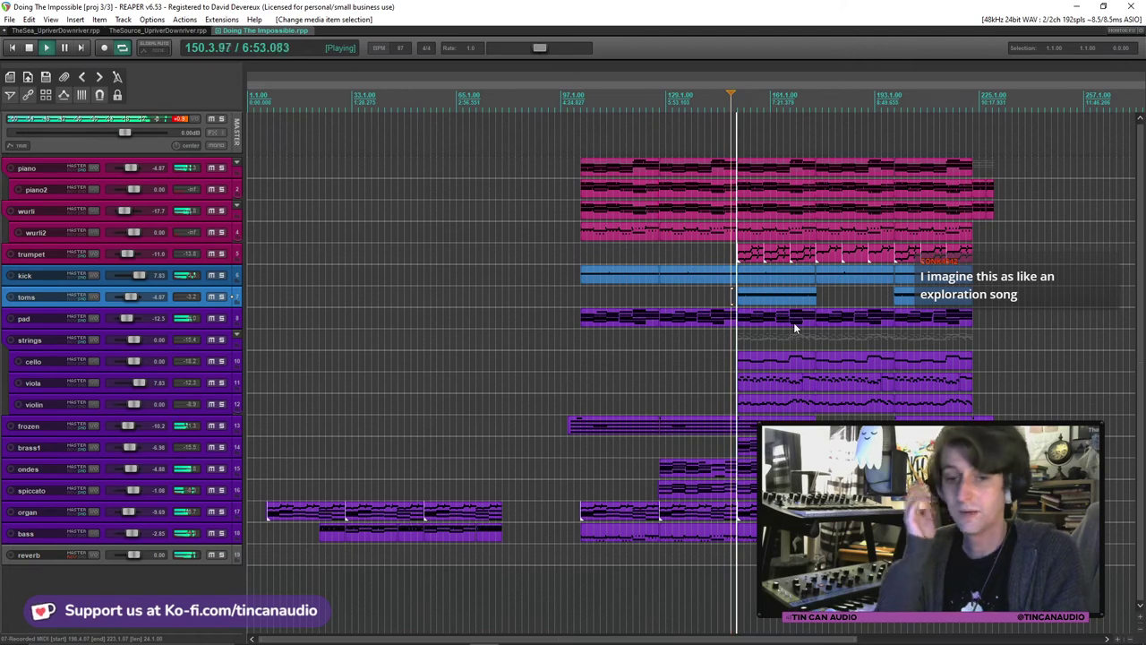
Stop playback, adjust the start edge of the pasted toms item to just before bar 151, and save the project.
key("space")
scroll(794, 322, "up", 8)
left_click_drag(922, 311, 899, 311)
left_click(897, 299)
scroll(898, 299, "down", 5)
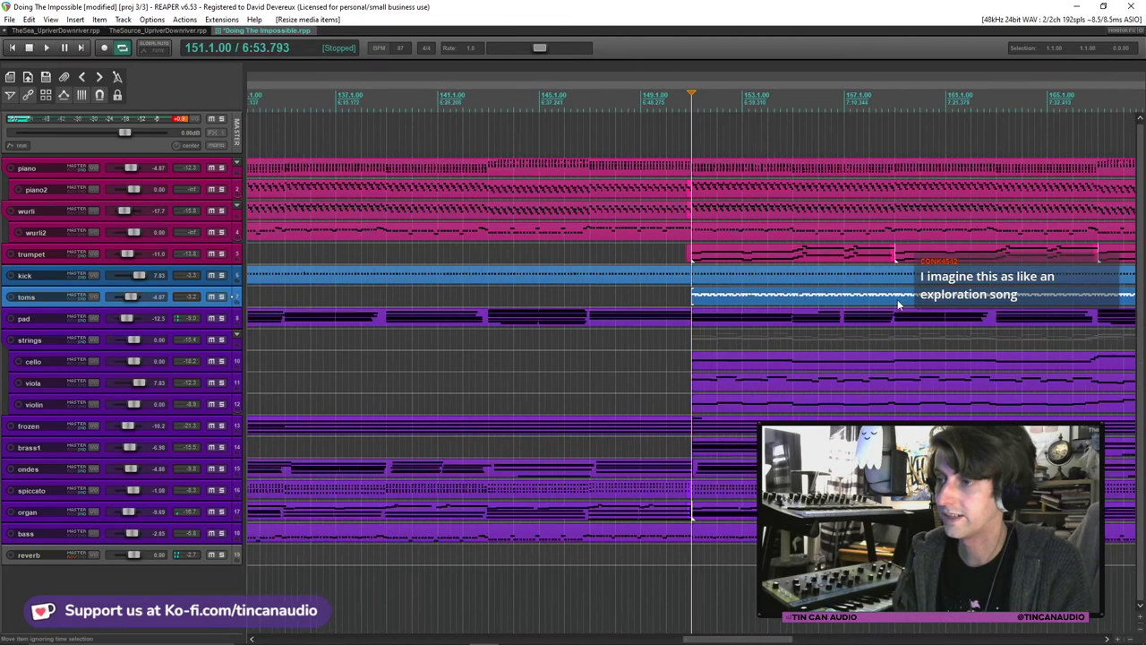
scroll(897, 299, "down", 2)
left_click(898, 299)
key("ctrl+s")
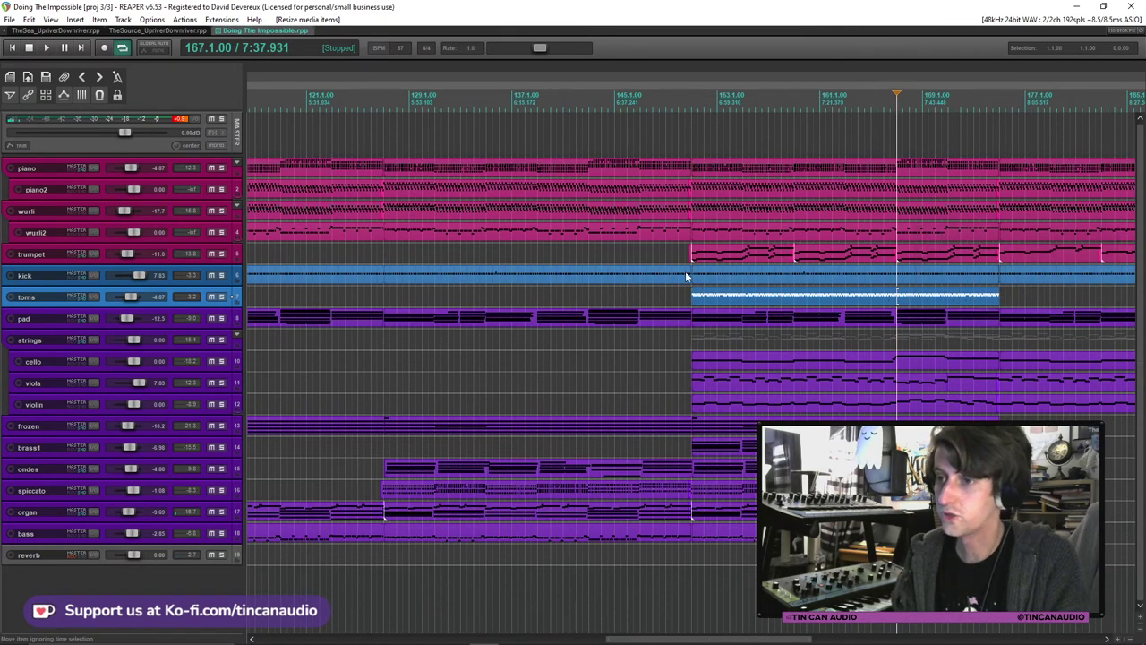
Play from just before bar 151, enlarge the toms track, lower its volume to about -9.08 dB and save the project.
left_click(686, 274)
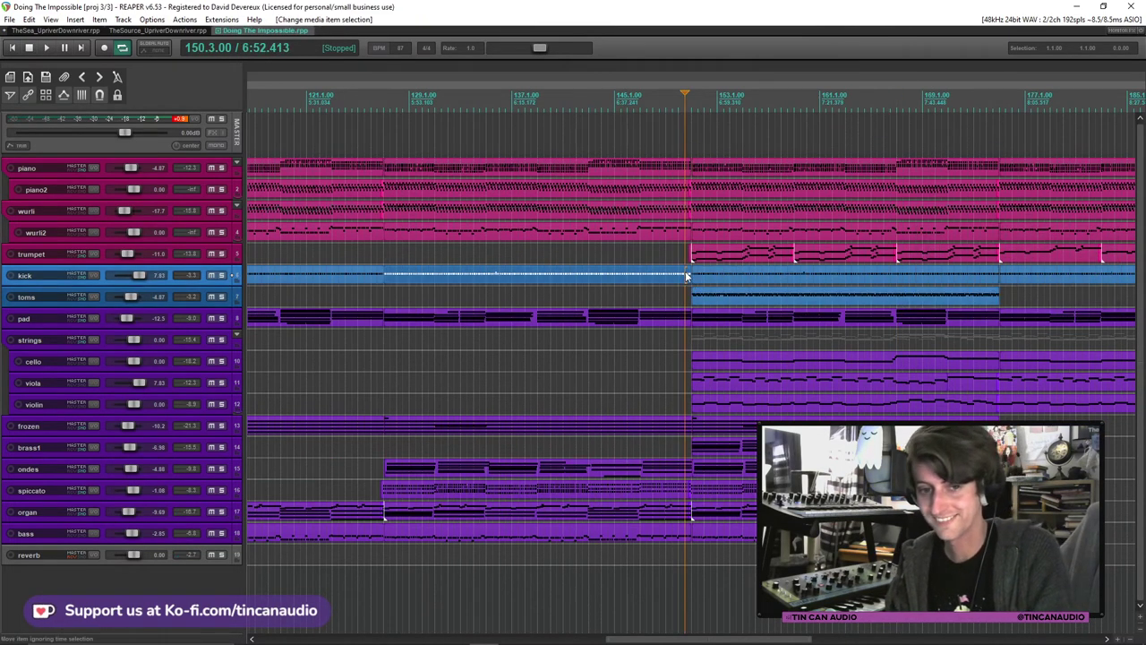
key("space")
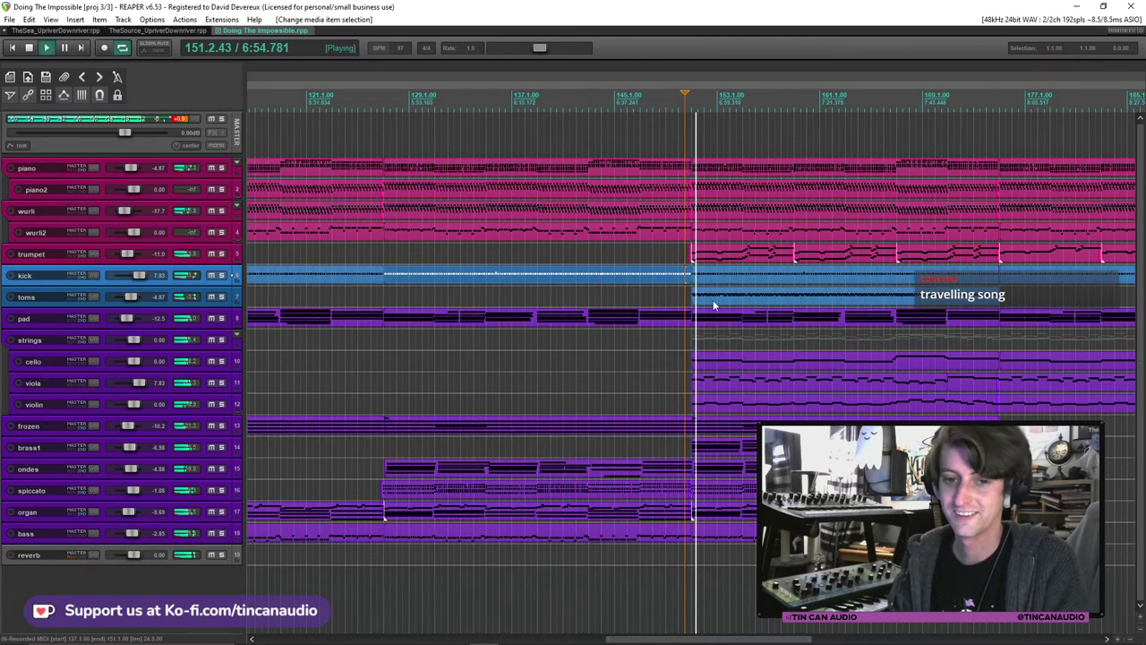
scroll(713, 305, "down", 3)
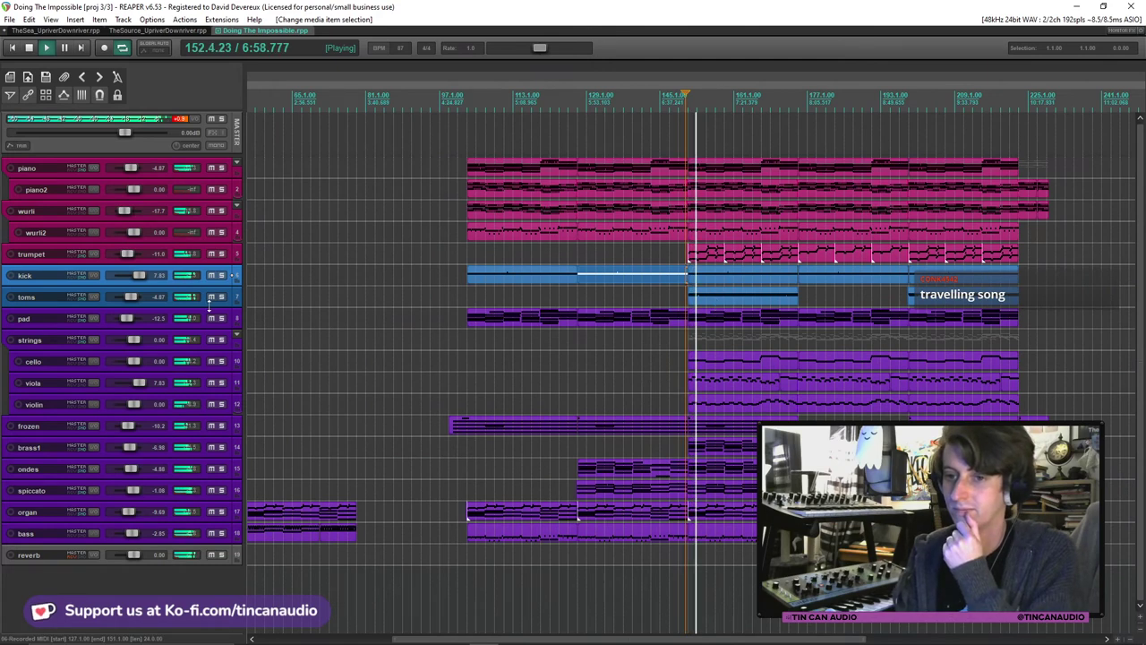
left_click_drag(209, 307, 212, 328)
left_click_drag(132, 300, 129, 301)
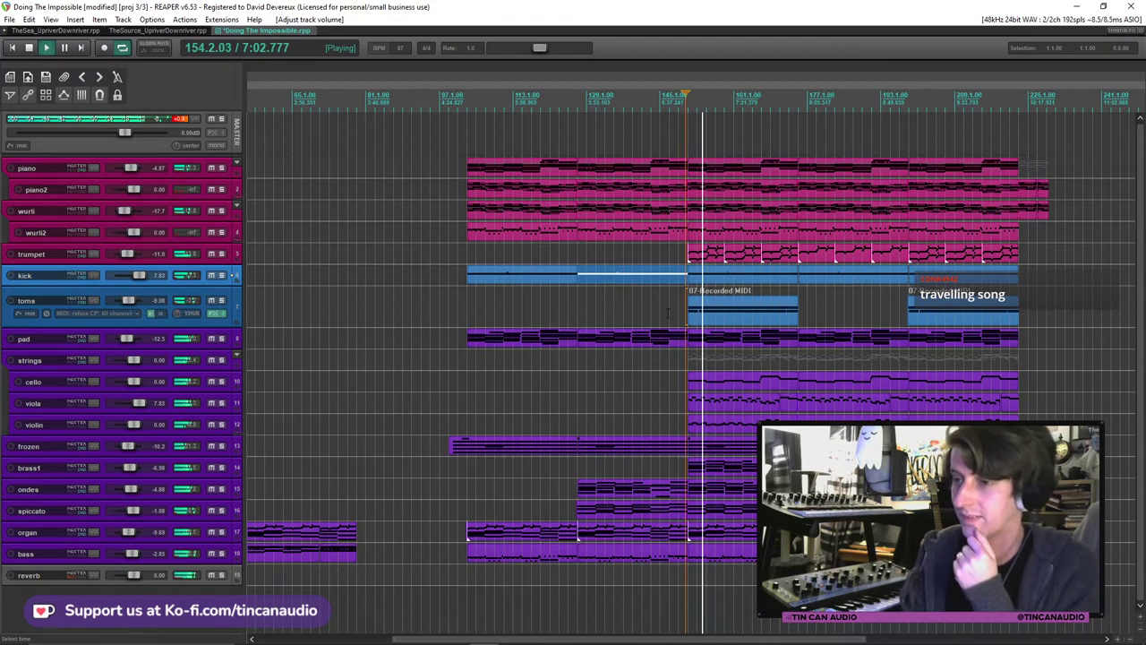
left_click(705, 306)
key("ctrl+s")
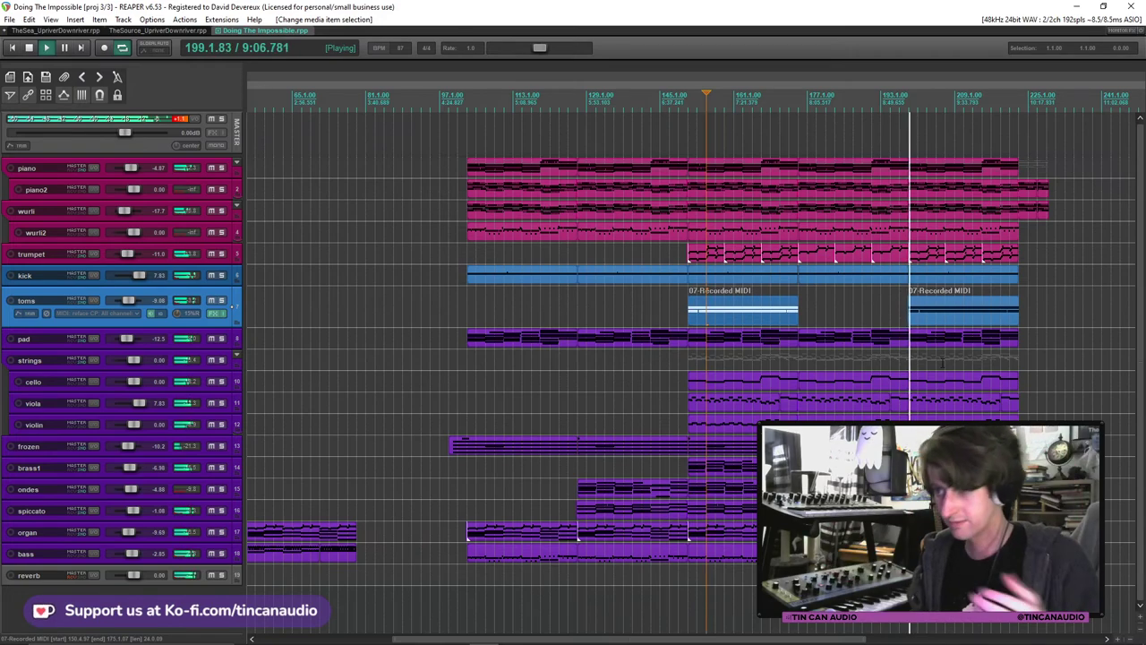
Examine the start of the second toms item around bar 199 while the arrangement keeps playing.
key("equal")
key("equal")
key("minus")
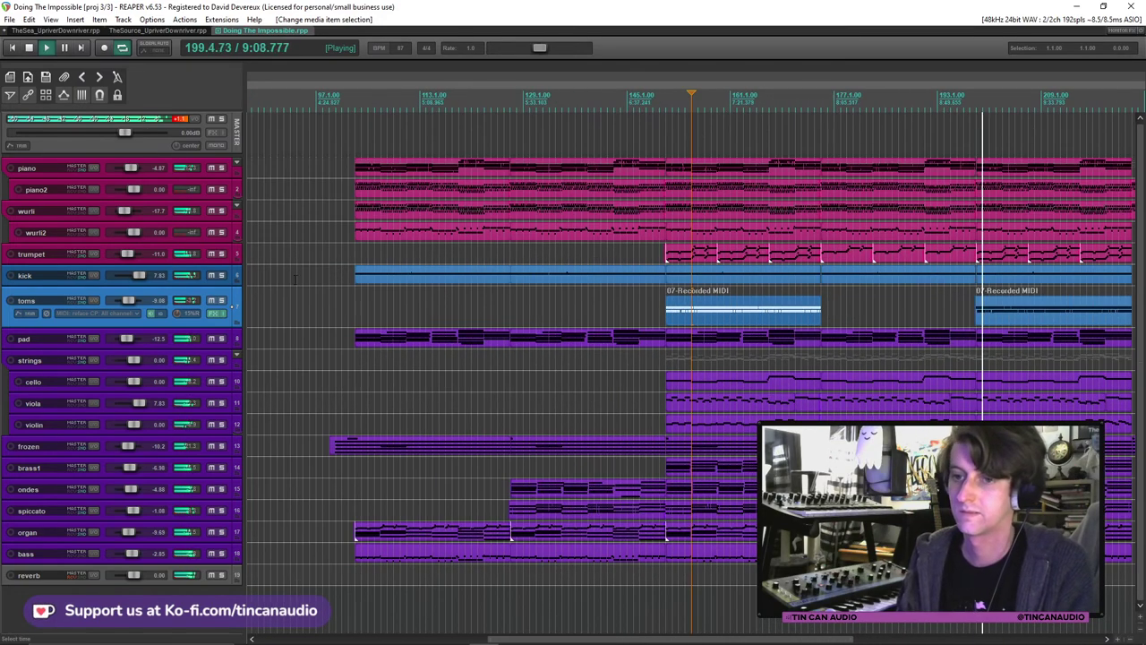
scroll(600, 336, "down", 3)
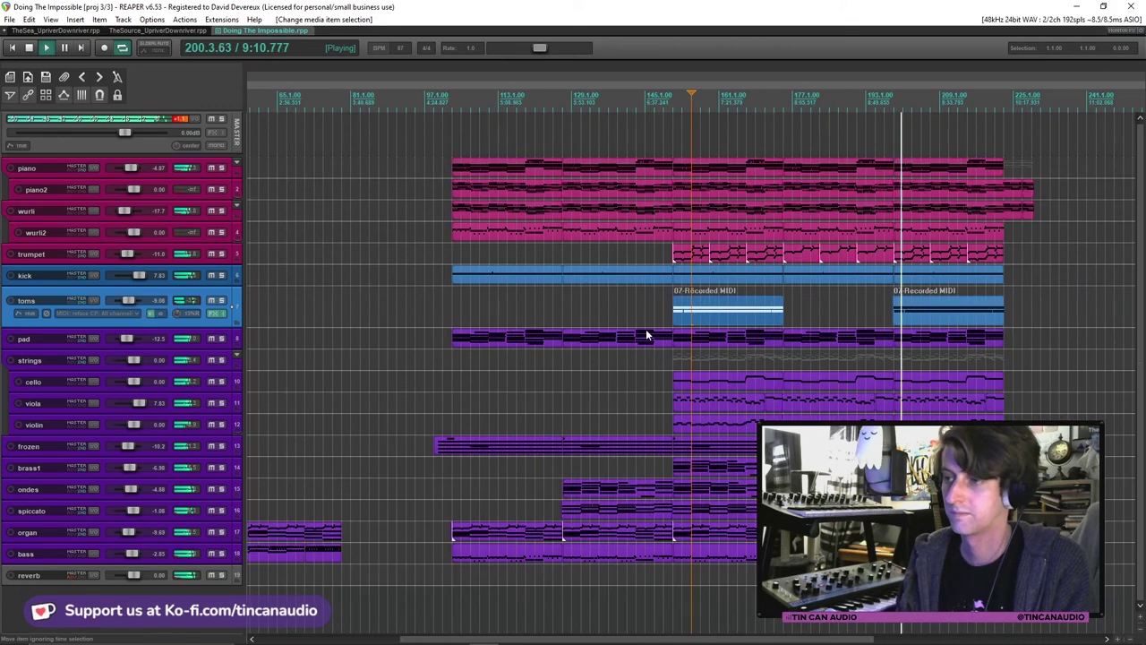
left_click(914, 314)
scroll(913, 313, "up", 5)
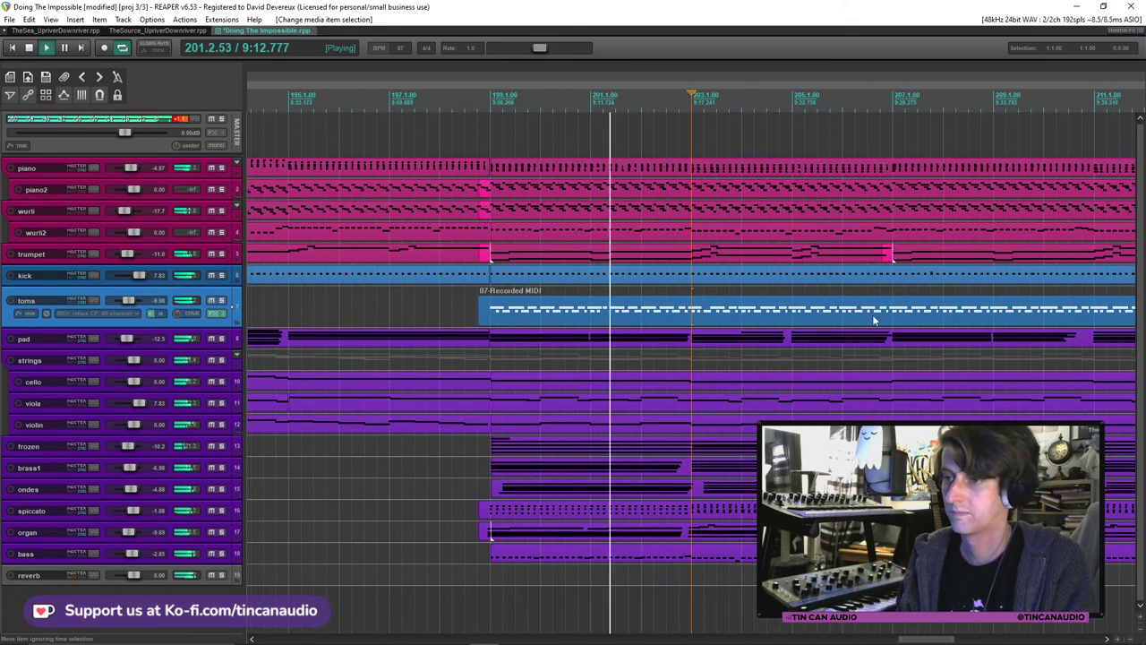
left_click(500, 318)
scroll(499, 318, "down", 5)
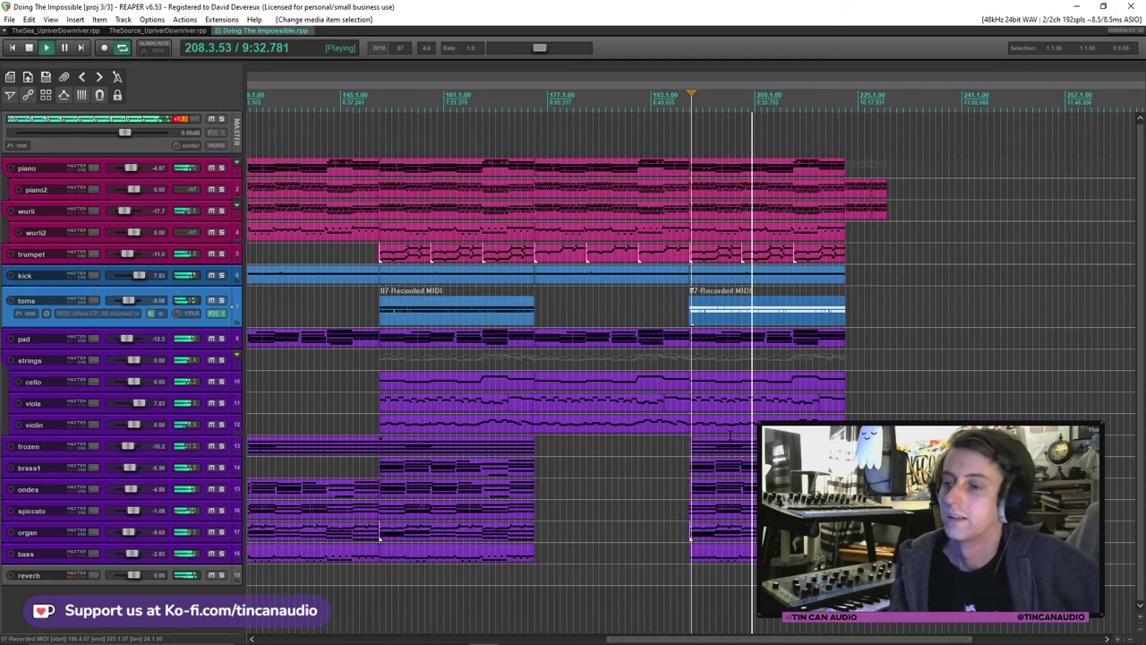
scroll(731, 435, "down", 3)
scroll(731, 435, "up", 2)
left_click_drag(576, 206, 999, 231)
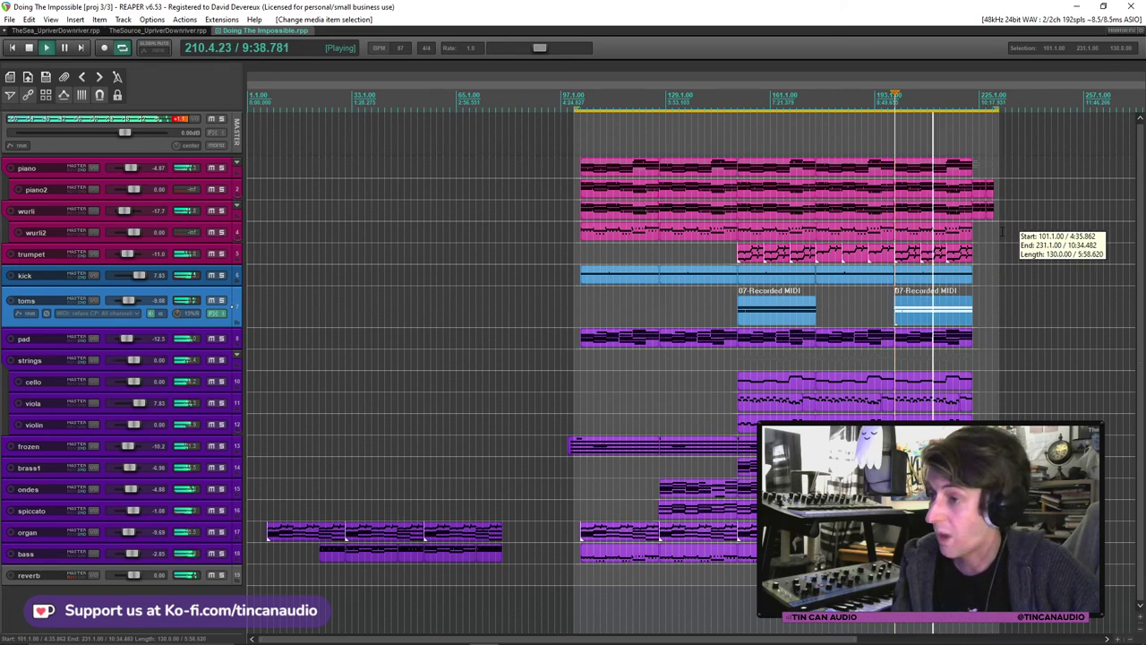
left_click(962, 213)
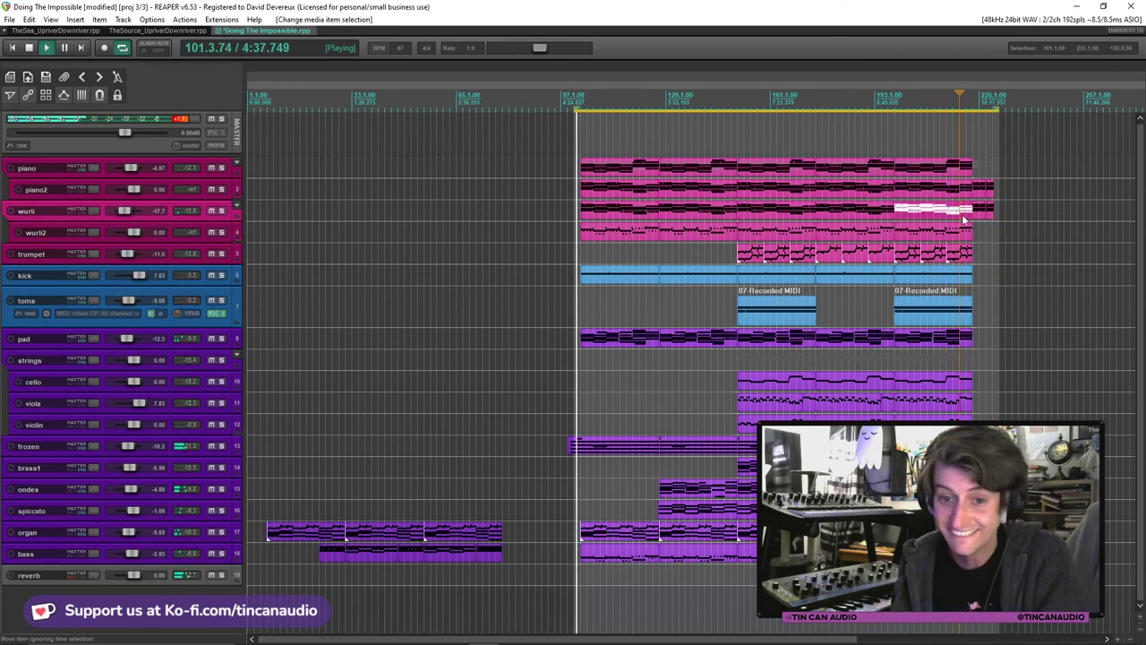
key("Escape")
Play the ending from about bar 219, save the project and stop playback once the ending has been heard.
left_click(967, 215)
scroll(967, 215, "up", 3)
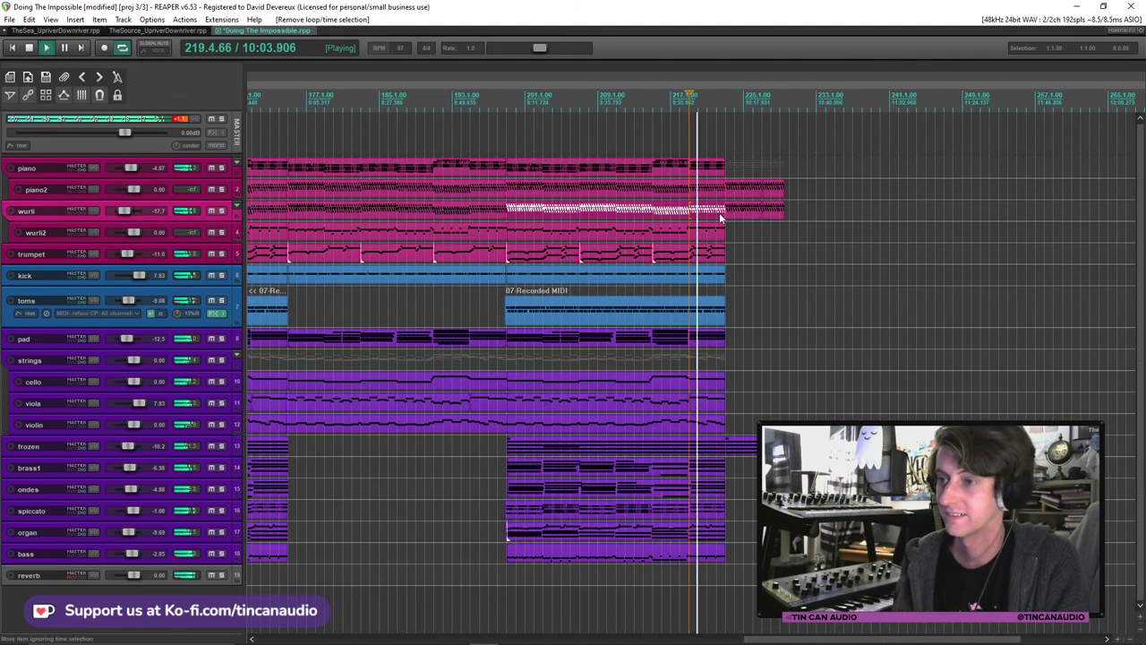
key("ctrl+s")
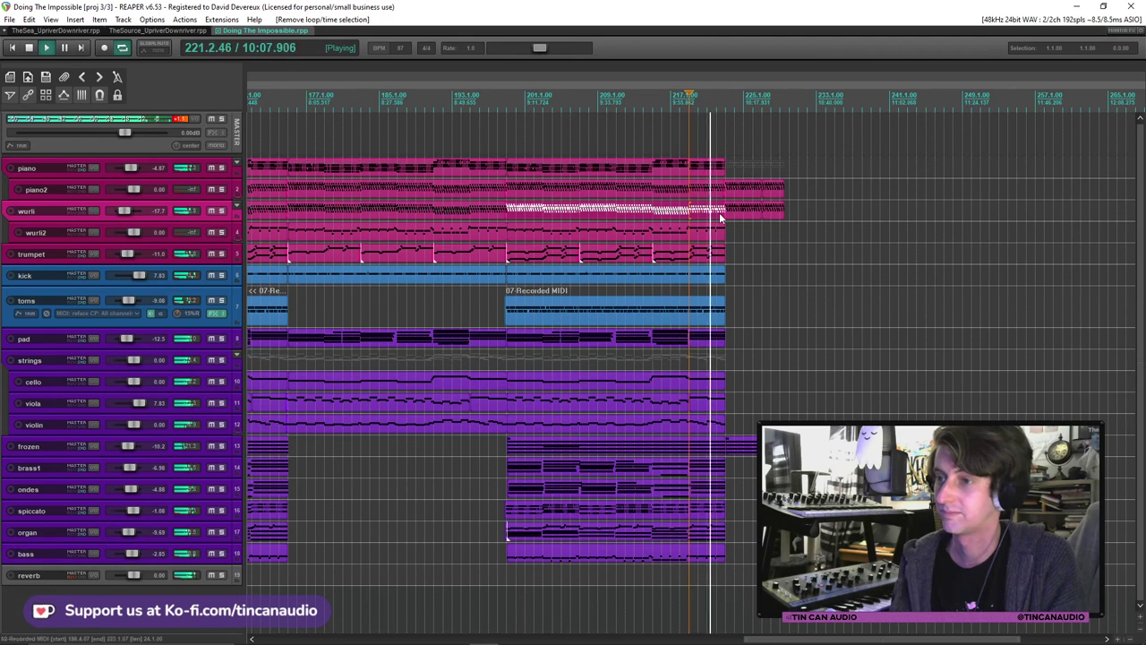
scroll(719, 212, "down", 1)
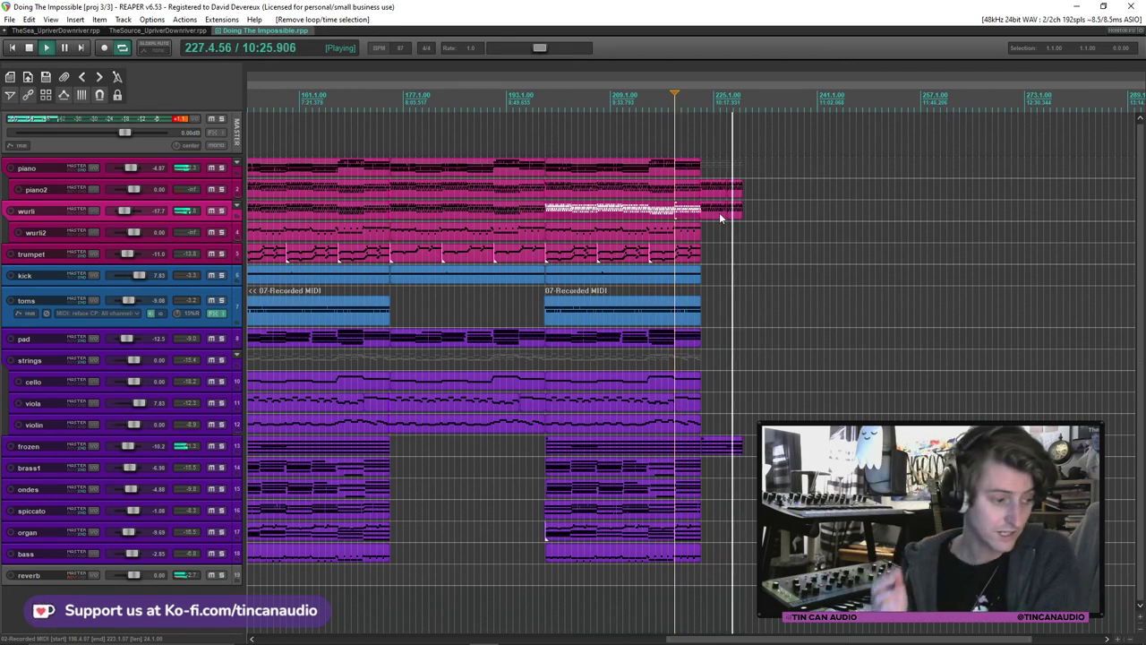
key("space")
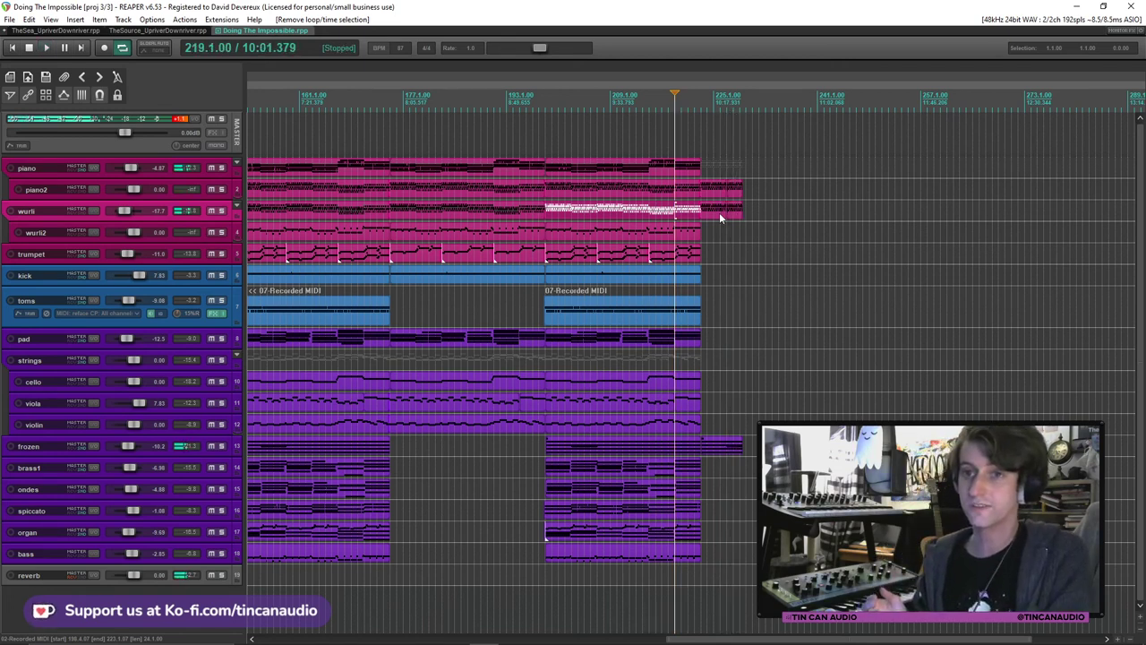
Select the first piano2 item and place the edit cursor at its start on bar 103.
scroll(721, 216, "down", 1)
scroll(719, 212, "down", 2)
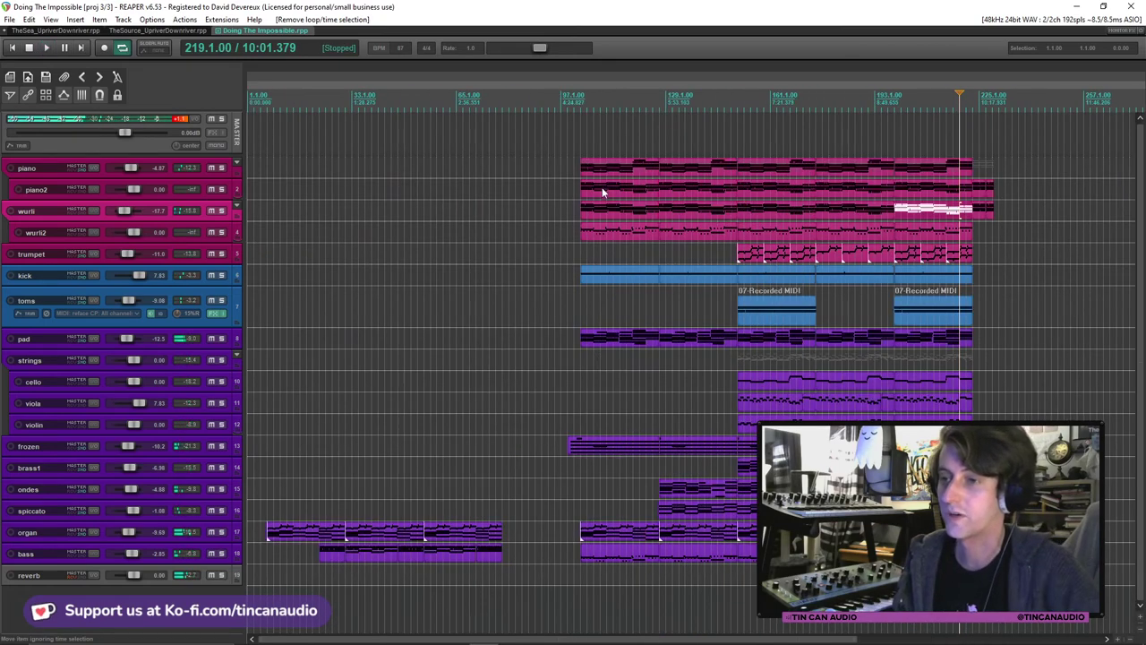
left_click(581, 189)
scroll(640, 264, "up", 3)
scroll(640, 264, "down", 1)
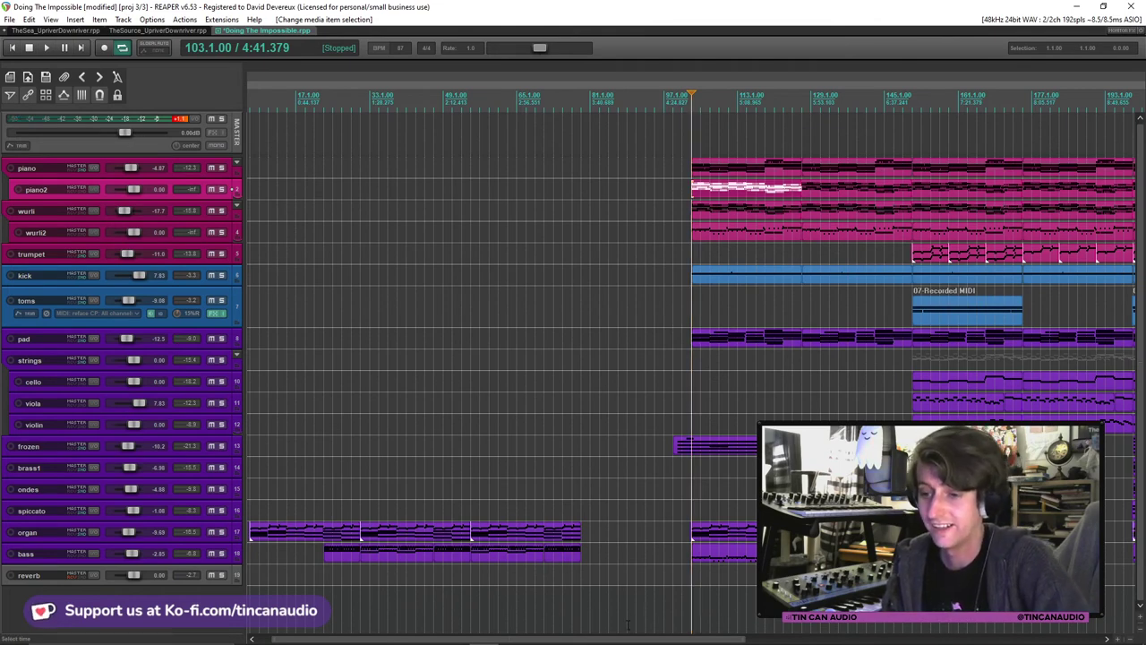
Switch to the browser to review the Upriver Downriver Soundtrack table in Notion, and return to REAPER with the whole arrangement in view.
left_click(279, 633)
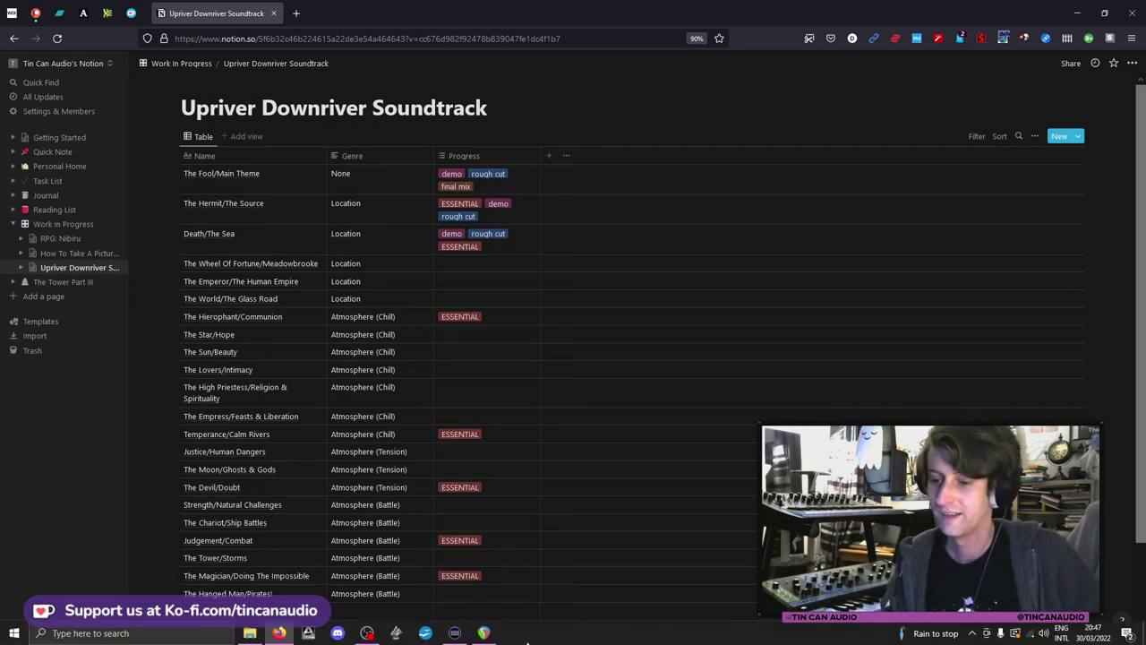
left_click(483, 633)
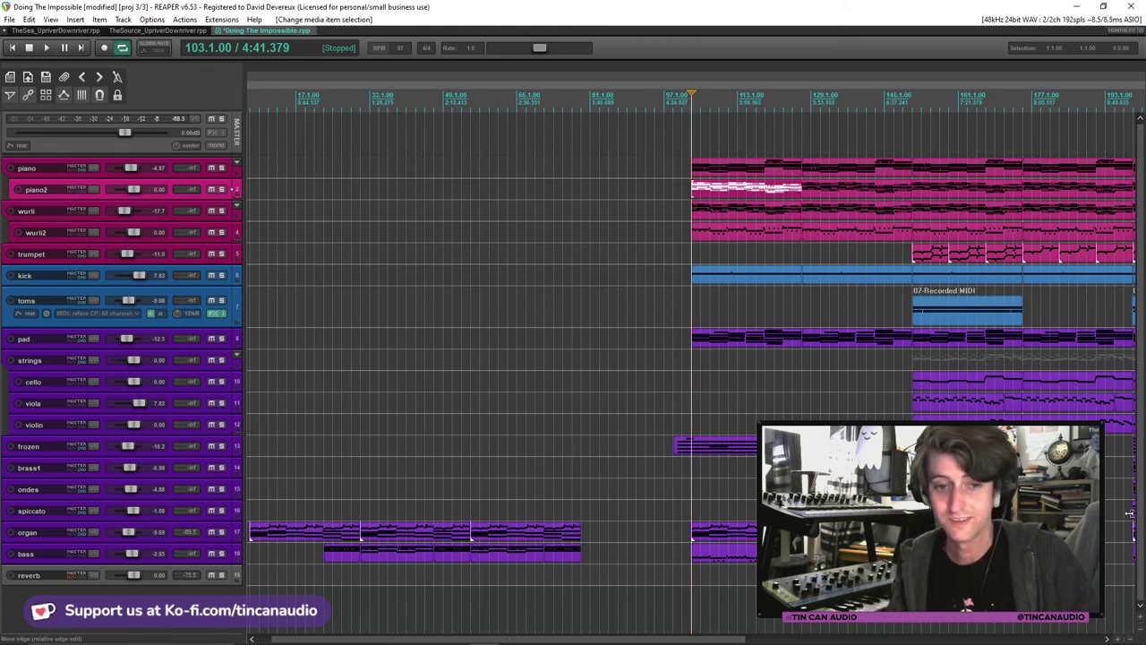
scroll(1125, 504, "down", 3)
scroll(1125, 505, "up", 3)
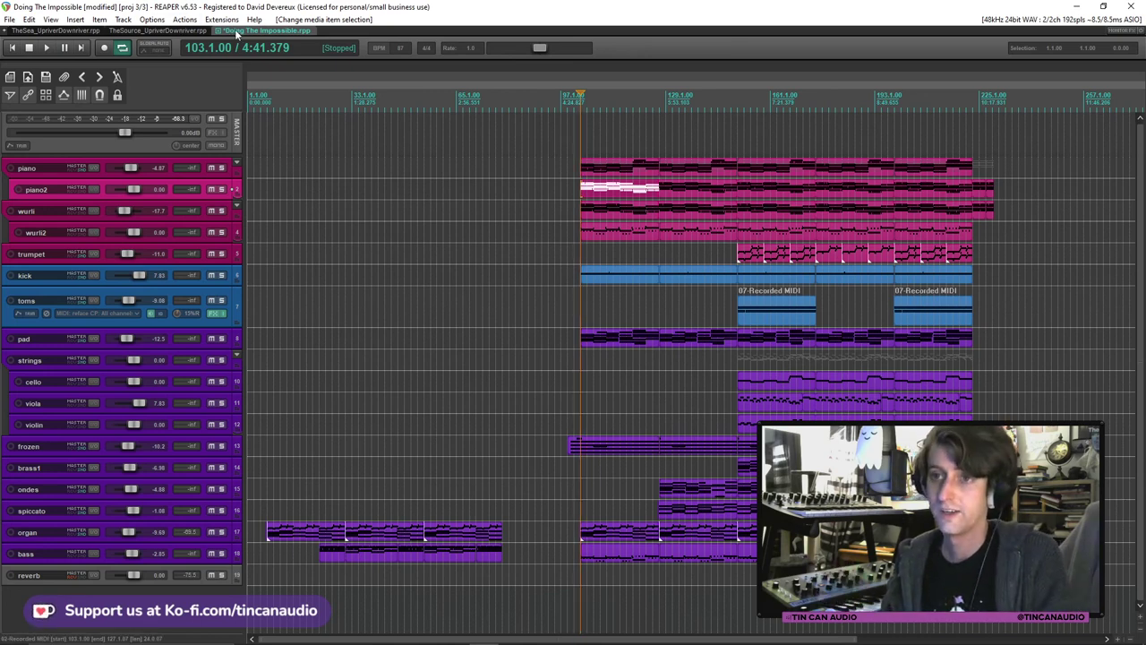
Save the project, check the Notion soundtrack table in the browser once more, and go back to REAPER.
key("ctrl+s")
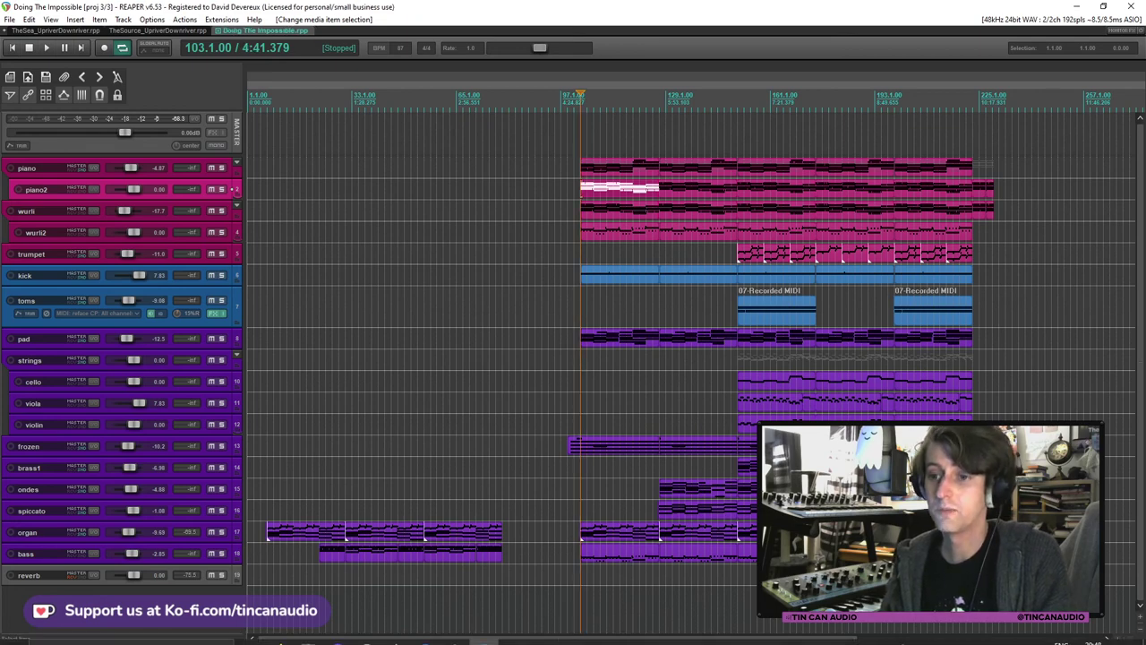
mouse_move(394, 634)
left_click(279, 633)
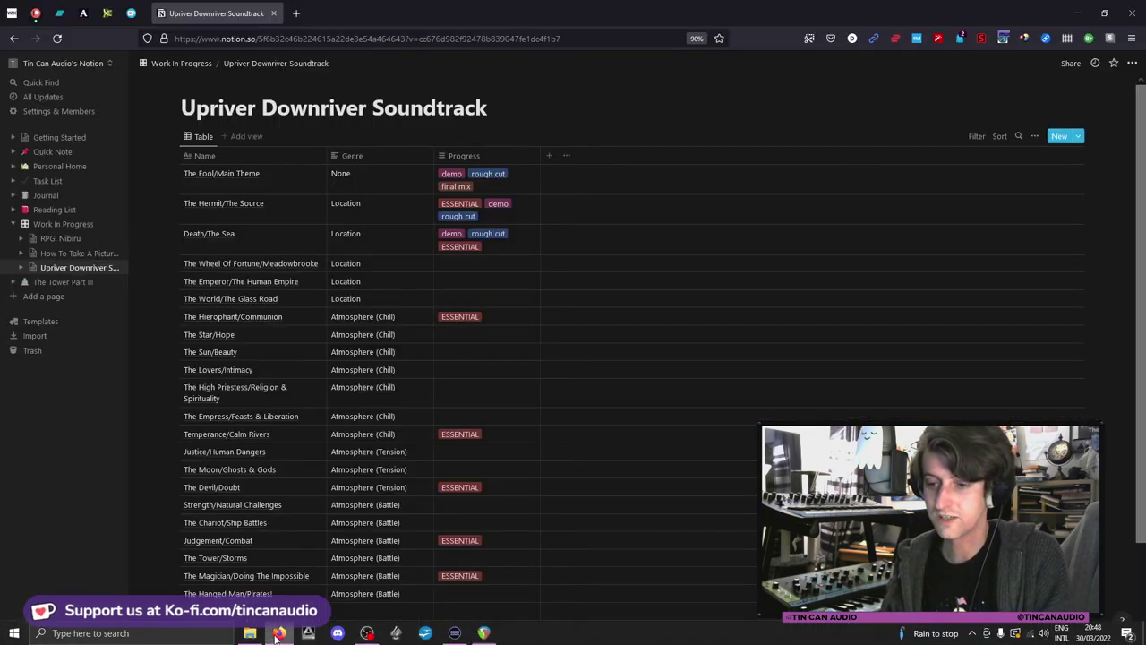
left_click(484, 633)
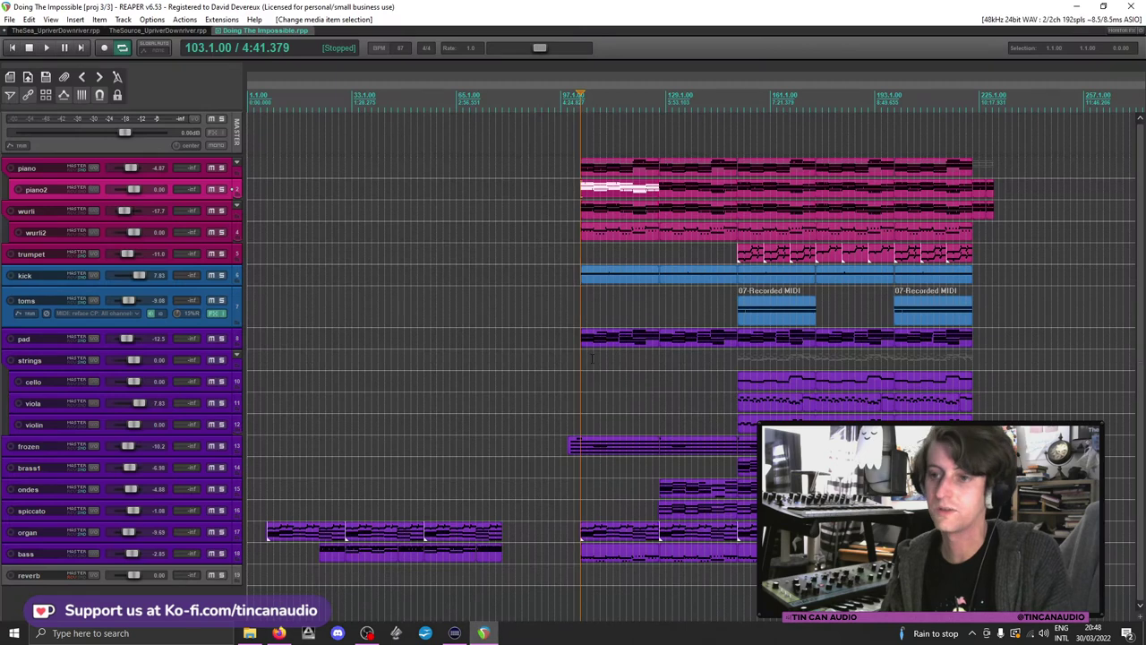